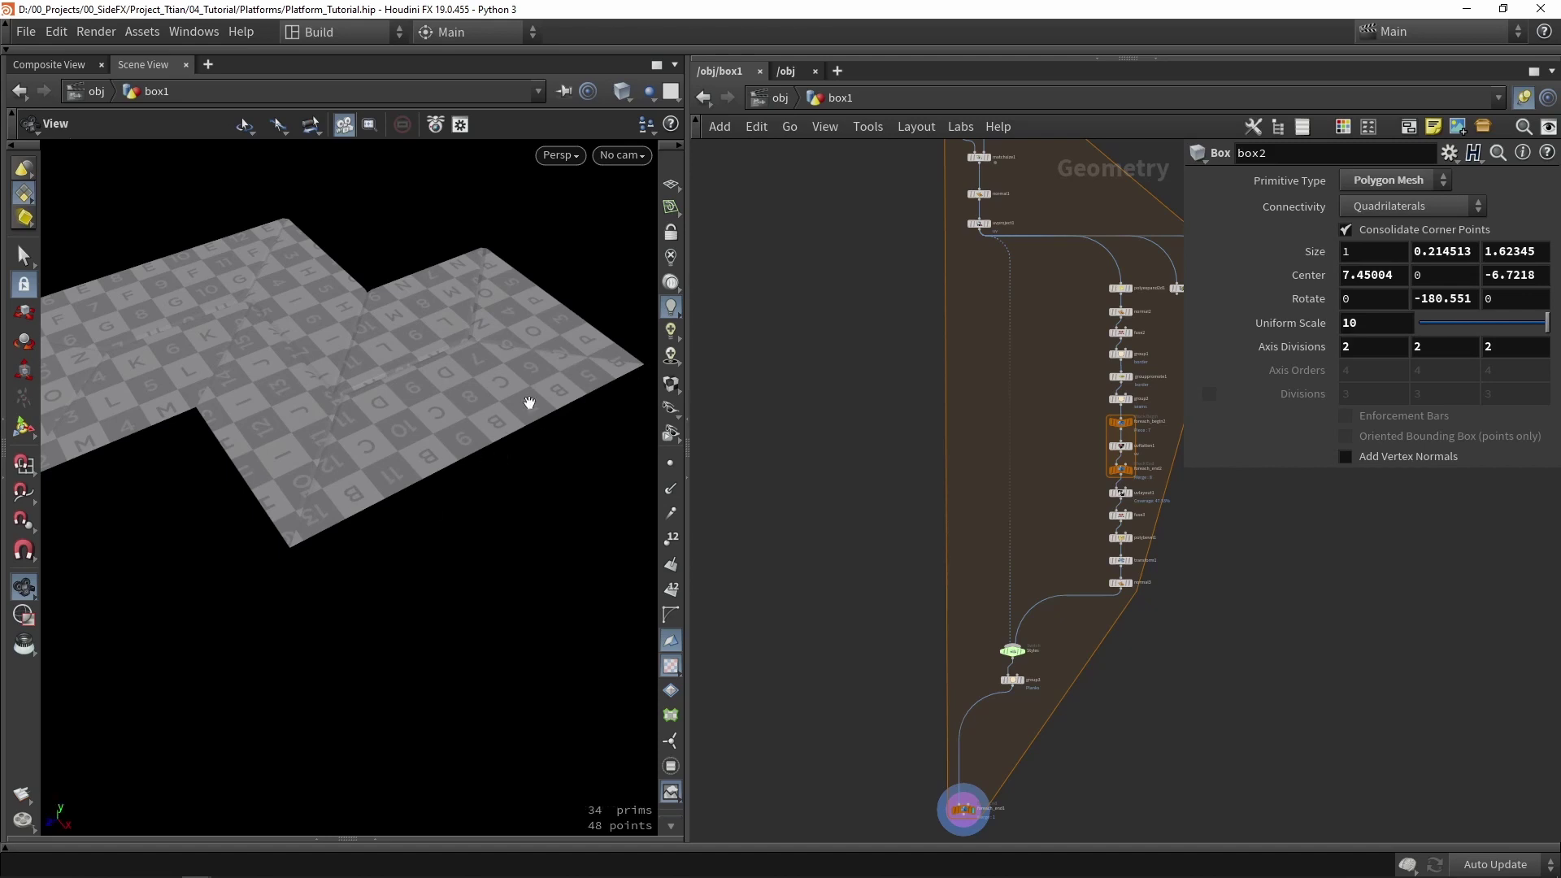
# - Set uvproject1's display flag so the flat 8-point platform shows in the viewport
pyautogui.scroll(5, 934, 387)
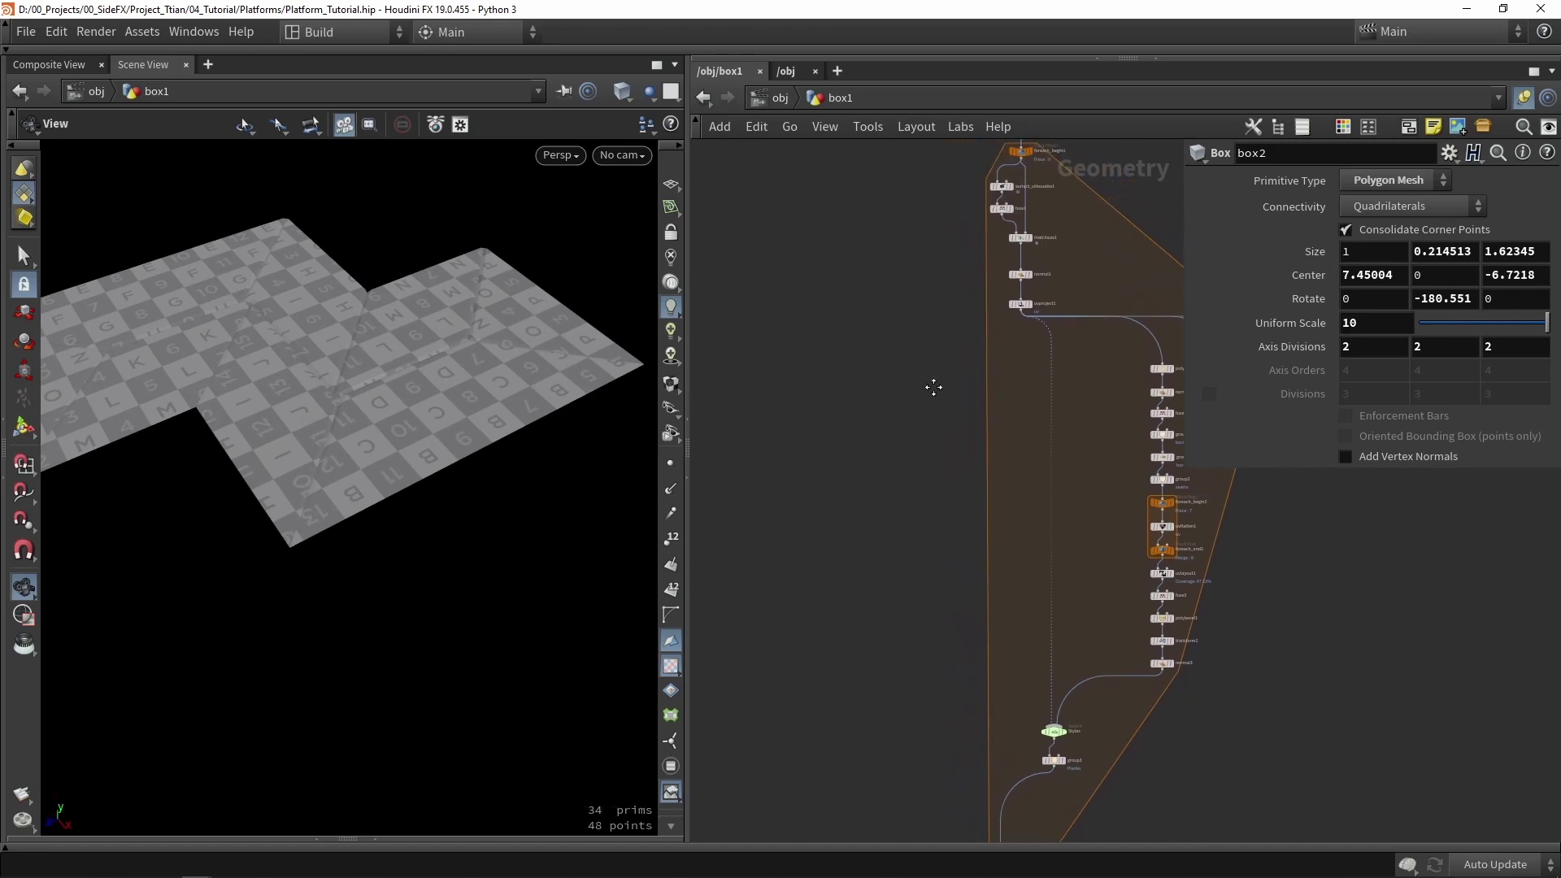
pyautogui.scroll(3, 1030, 224)
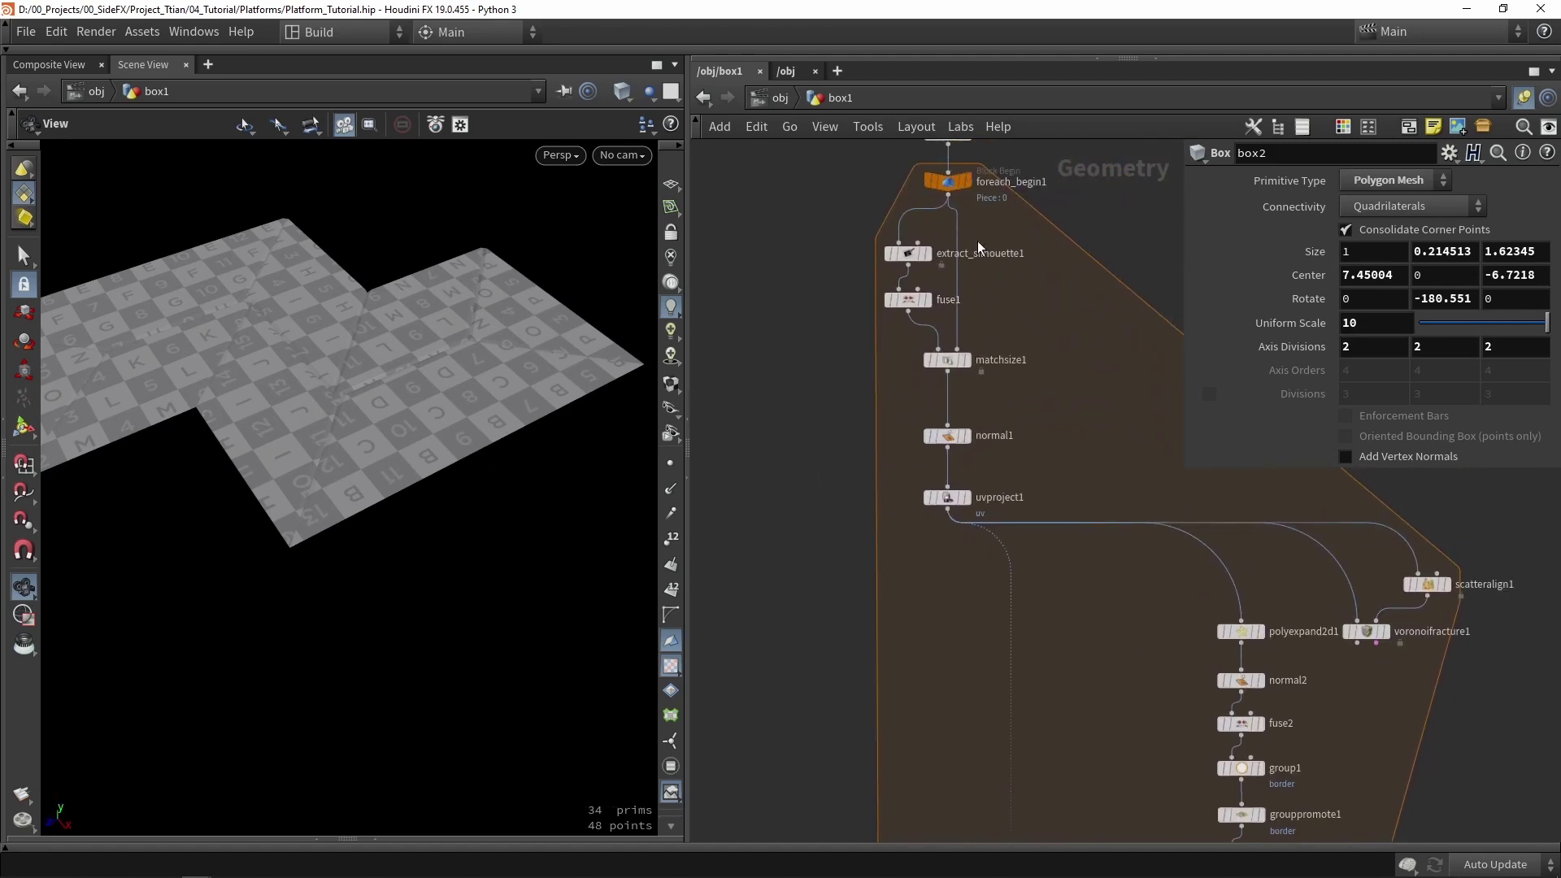
pyautogui.click(967, 505)
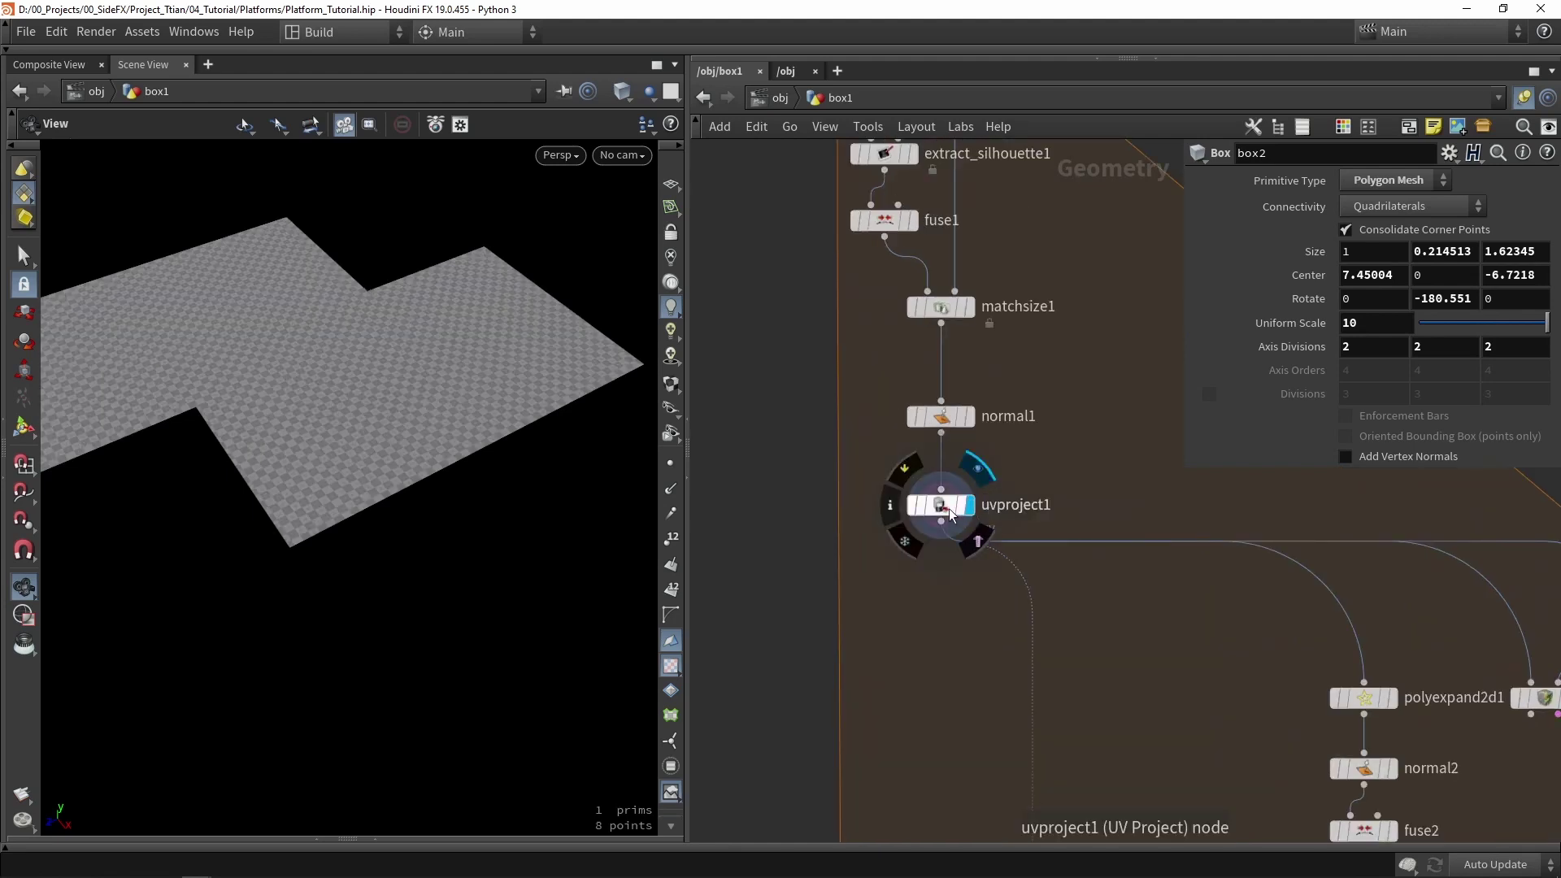
pyautogui.click(943, 505)
# - Toggle between wireframe and shaded display and orbit to inspect the platform shape
pyautogui.press('w')
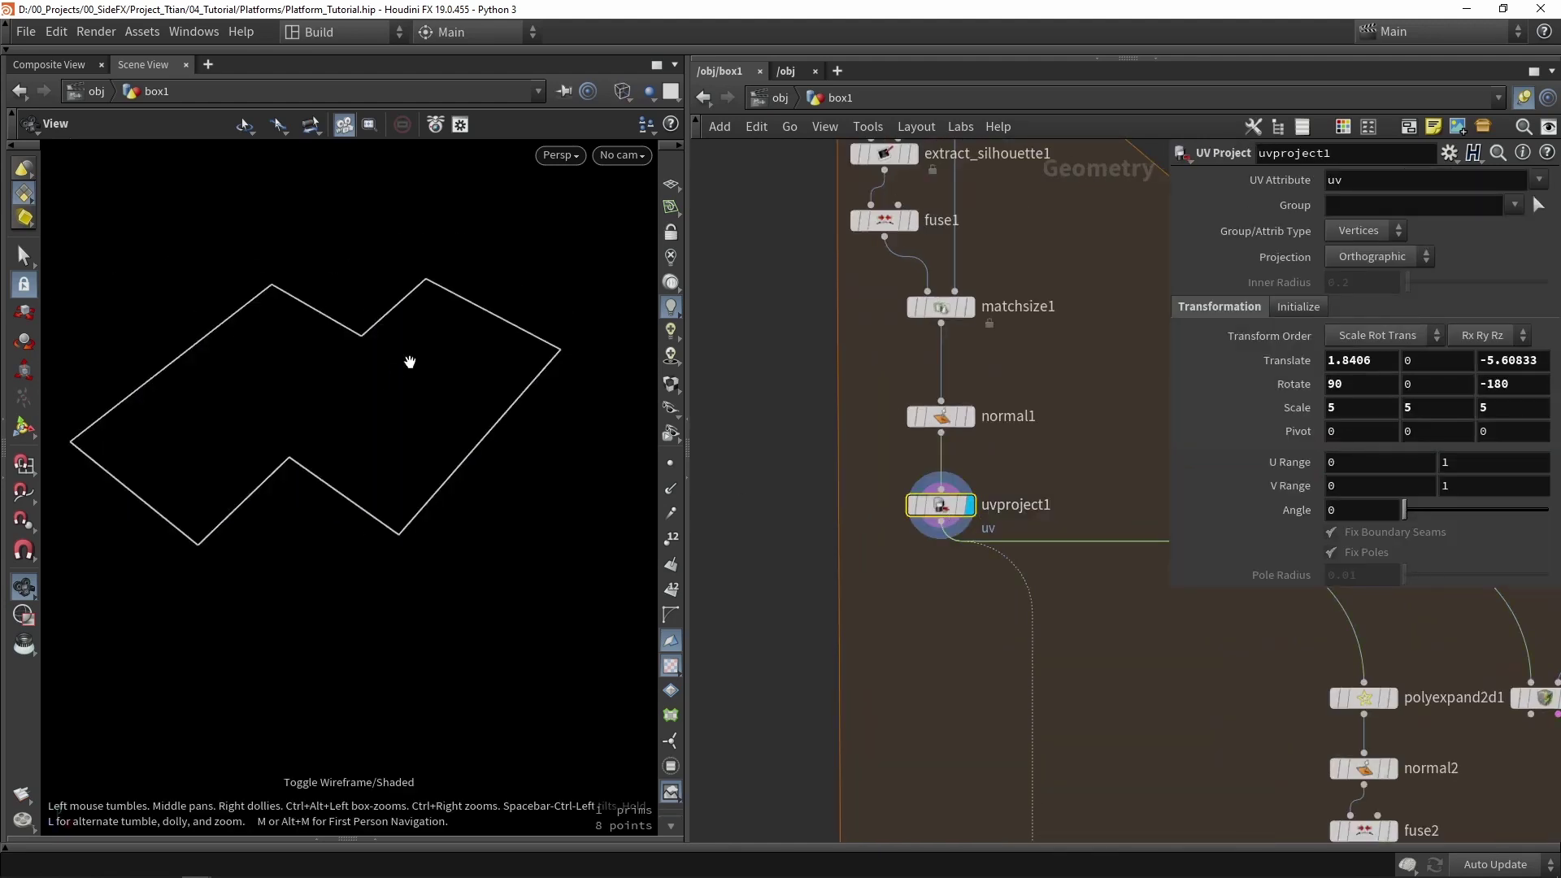
pyautogui.press('w')
pyautogui.moveTo(533, 540)
pyautogui.mouseDown()
pyautogui.moveTo(447, 485)
pyautogui.moveTo(336, 316)
pyautogui.moveTo(383, 328)
pyautogui.mouseUp()
pyautogui.press('w')
pyautogui.press('w')
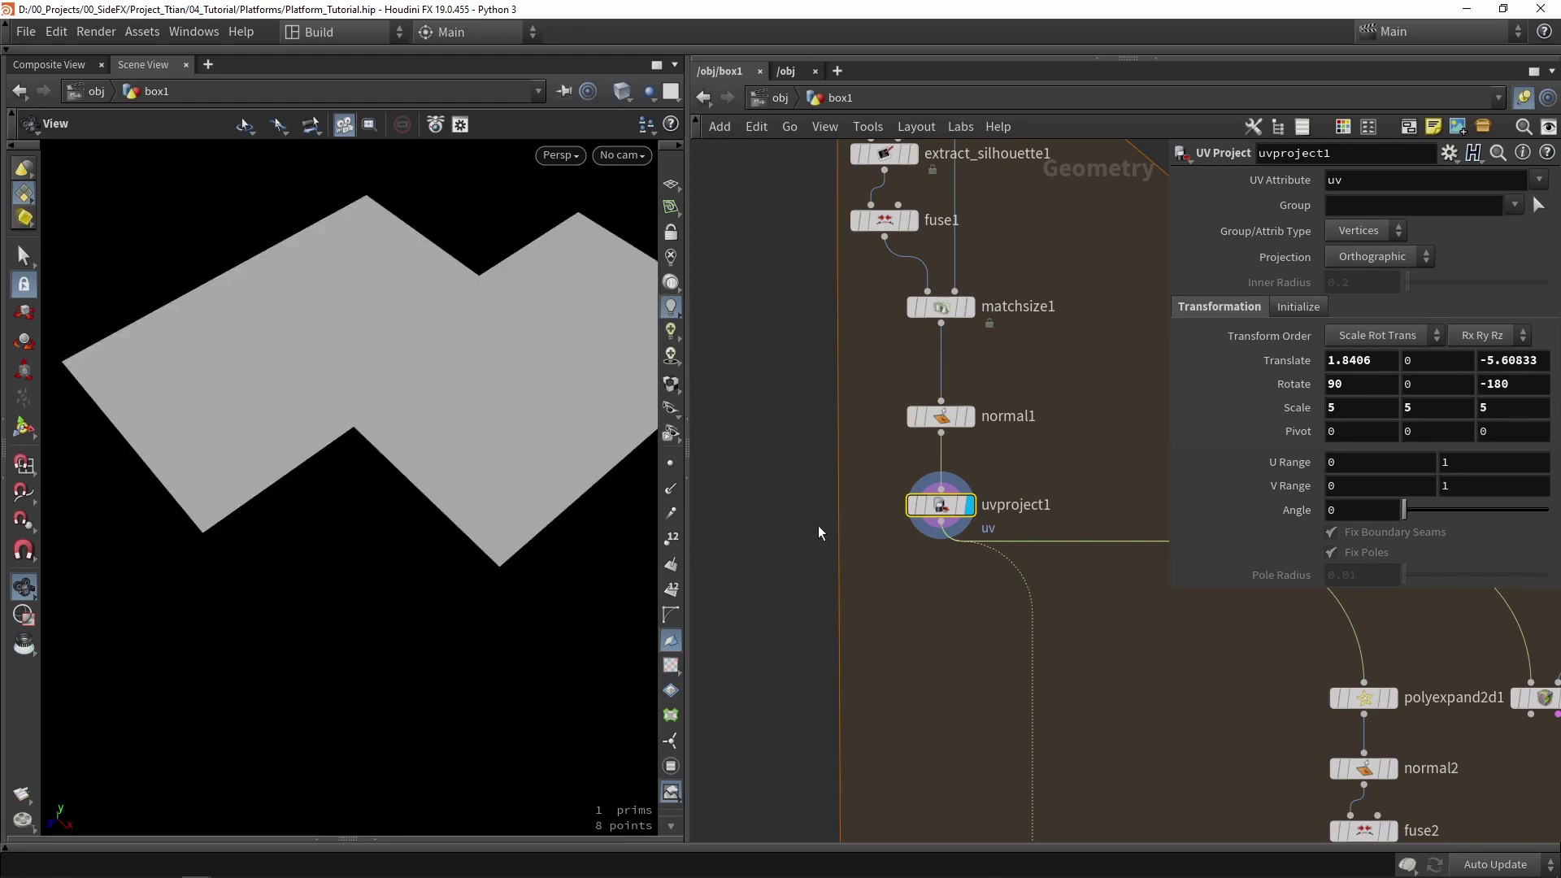
pyautogui.moveTo(821, 619); pyautogui.dragTo(945, 421, button='middle')
pyautogui.scroll(-4, 945, 421)
pyautogui.moveTo(855, 516); pyautogui.dragTo(881, 472, button='middle')
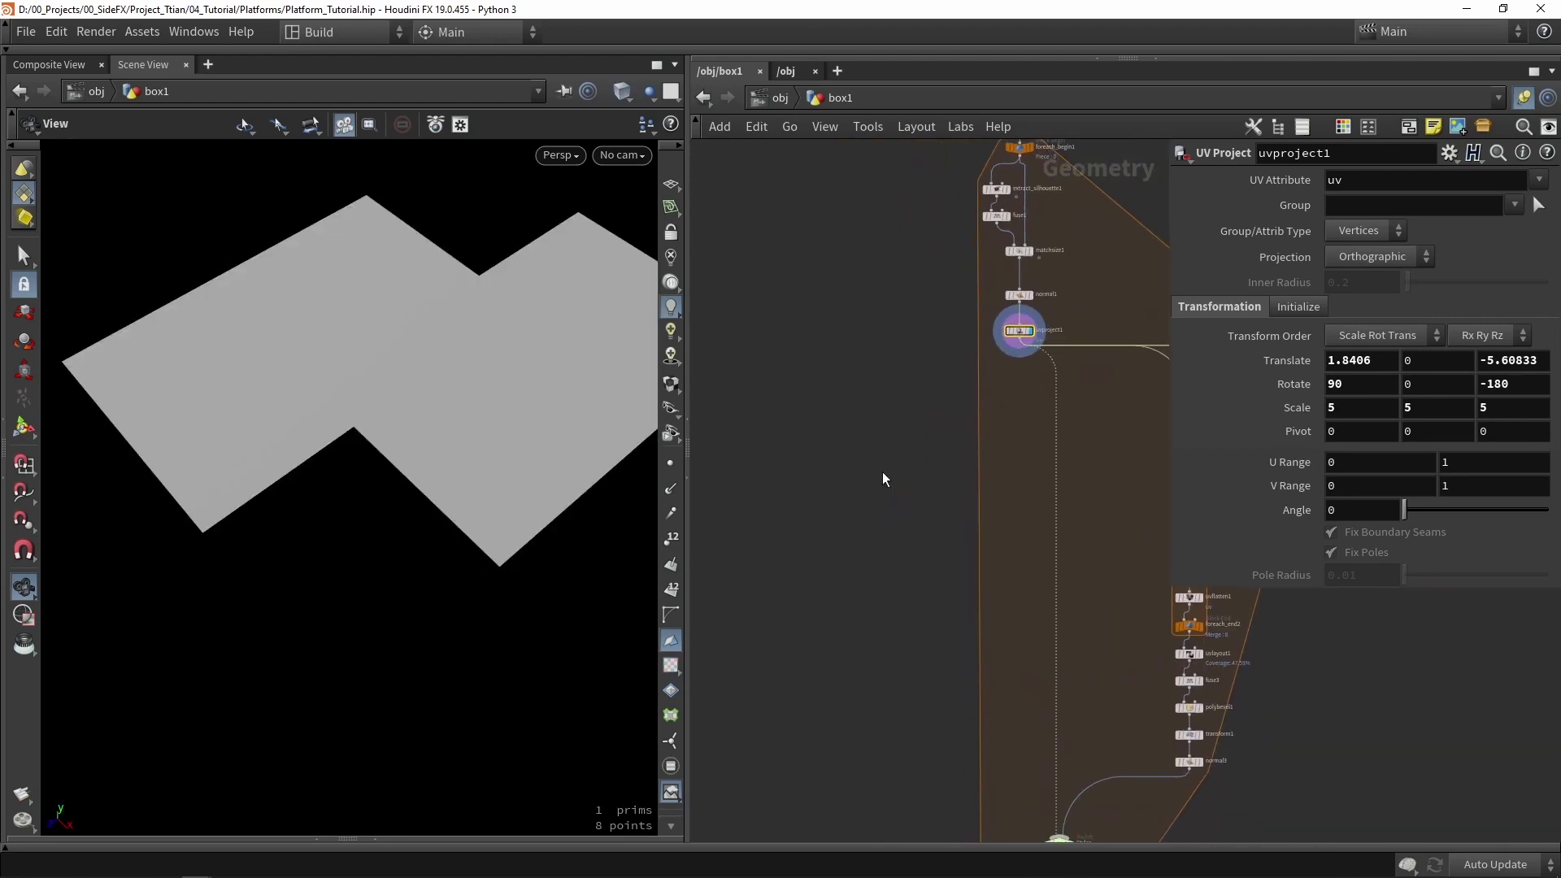
# - Add a Subnetwork node and wire uvproject1 into its first input
pyautogui.press('Tab')
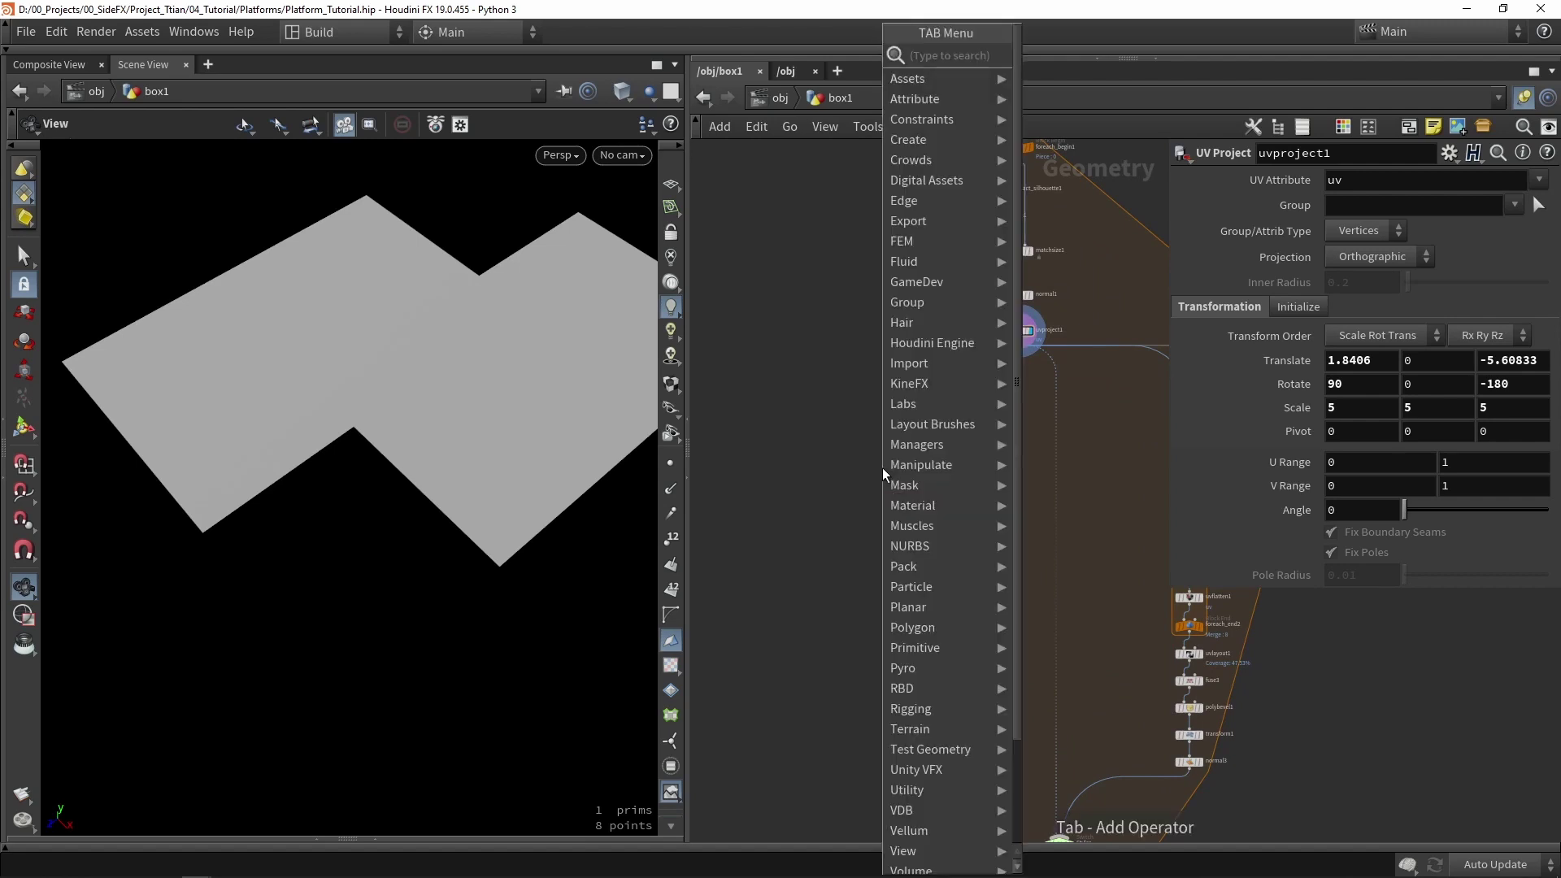
pyautogui.write('subne')
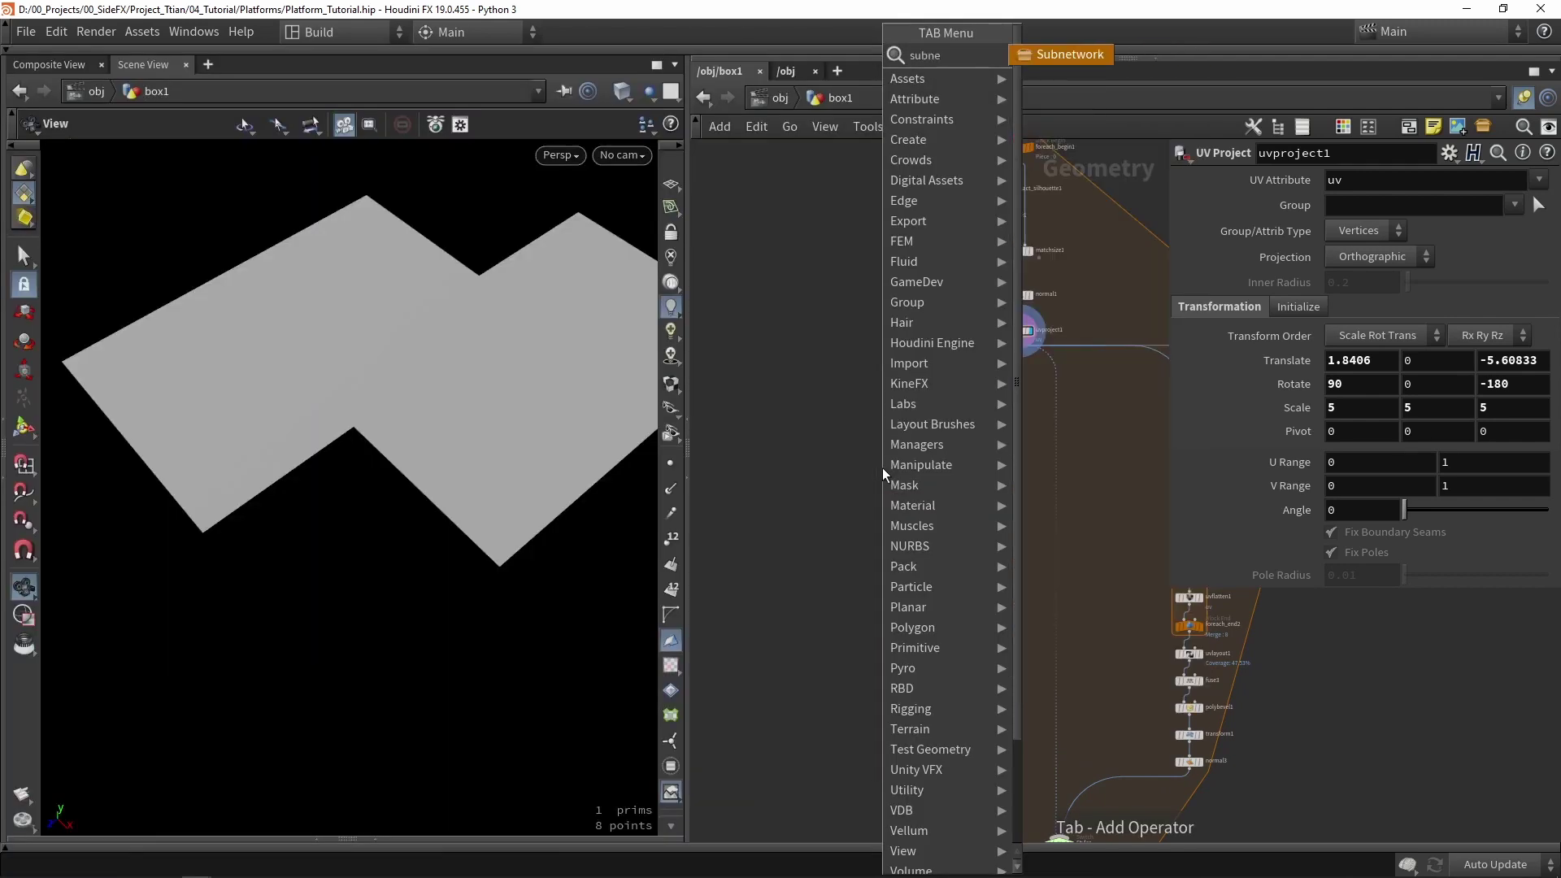
pyautogui.press('Return')
pyautogui.click(955, 397)
pyautogui.scroll(4, 955, 397)
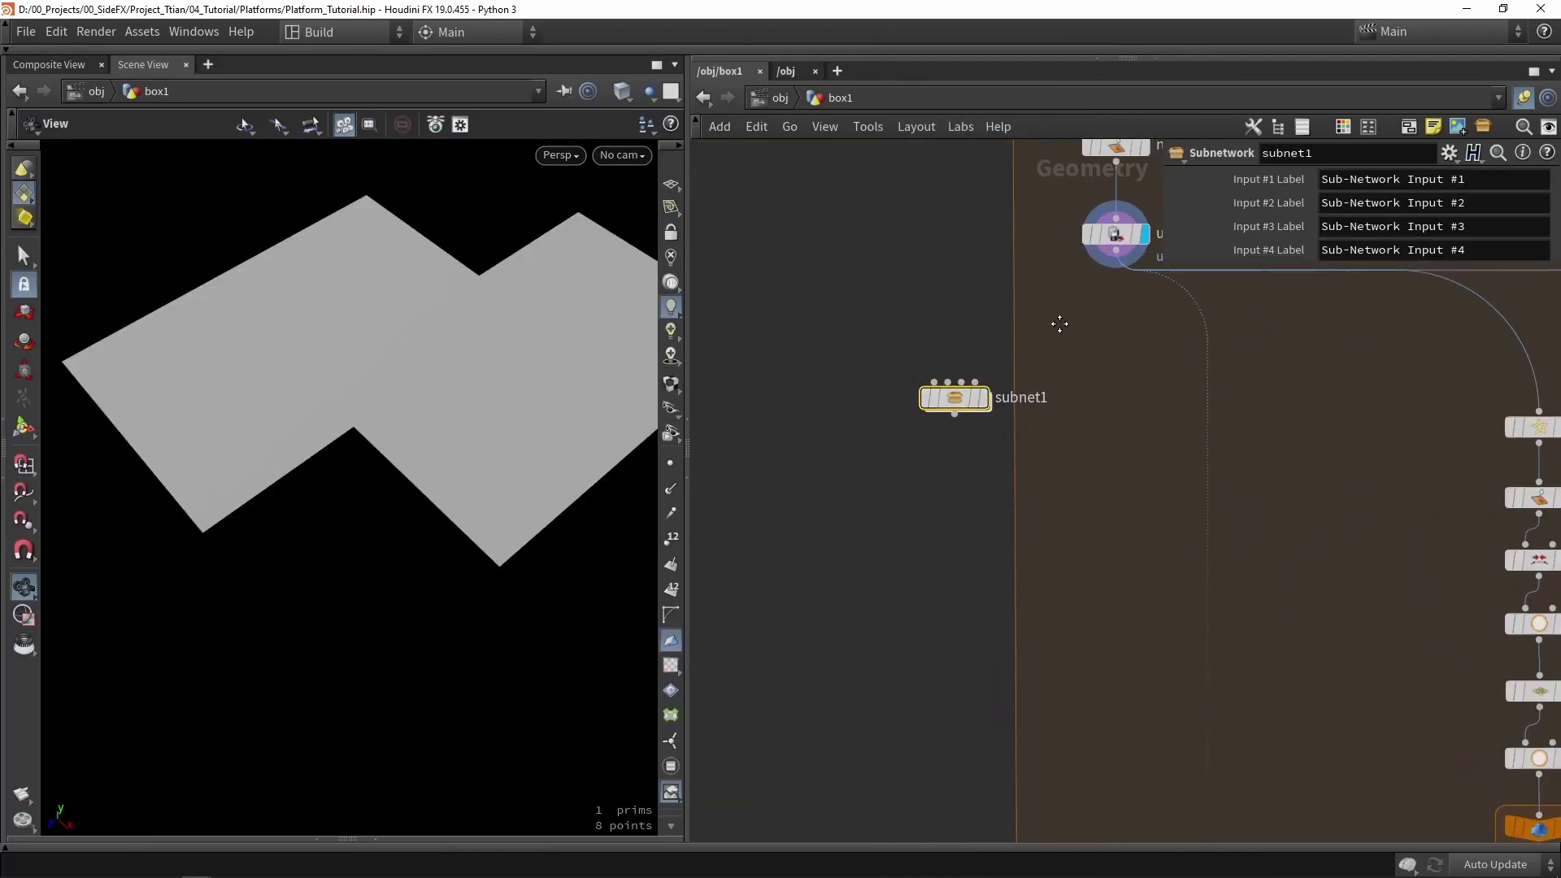
pyautogui.moveTo(1123, 277); pyautogui.dragTo(1119, 359, button='middle')
pyautogui.click(1102, 350)
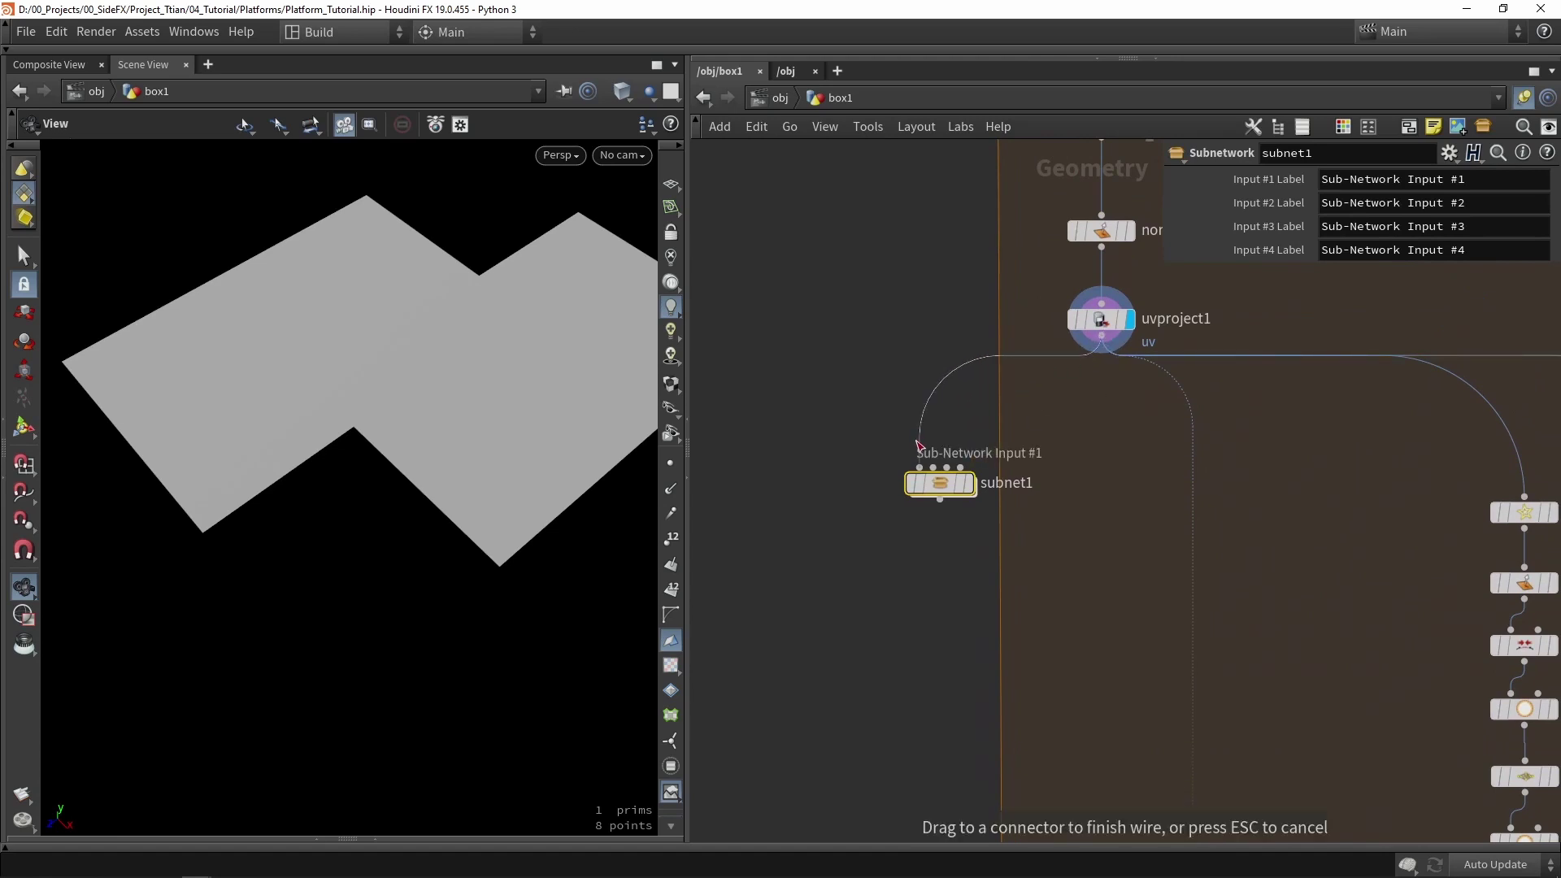
pyautogui.click(919, 468)
pyautogui.moveTo(946, 483); pyautogui.dragTo(914, 528)
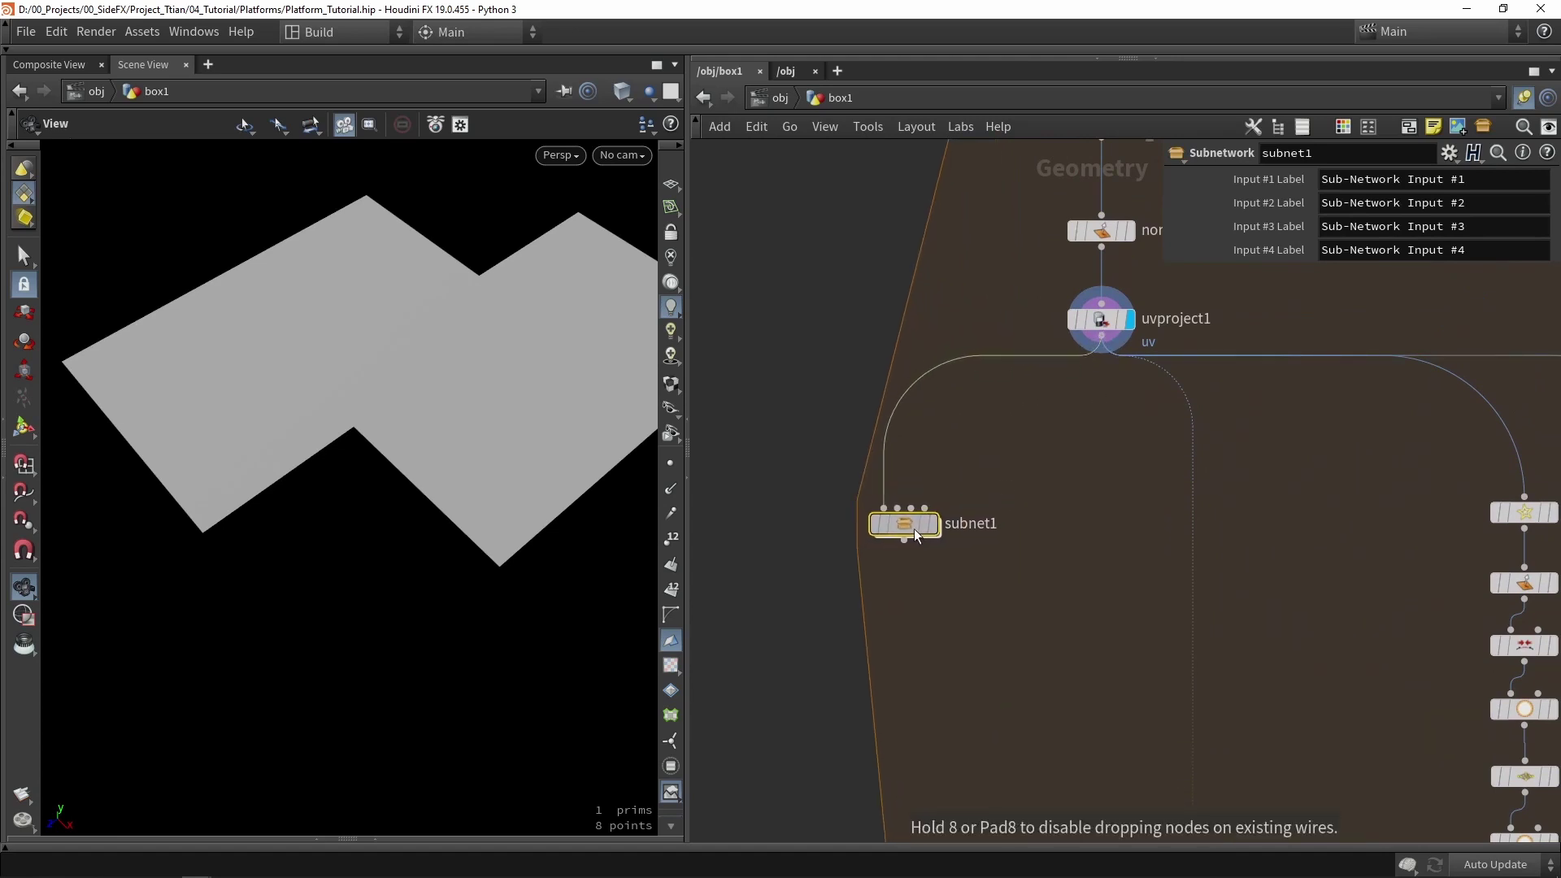
# - Rename the subnet to Border_frame and dive inside it
pyautogui.doubleClick(972, 522)
pyautogui.write('Border')
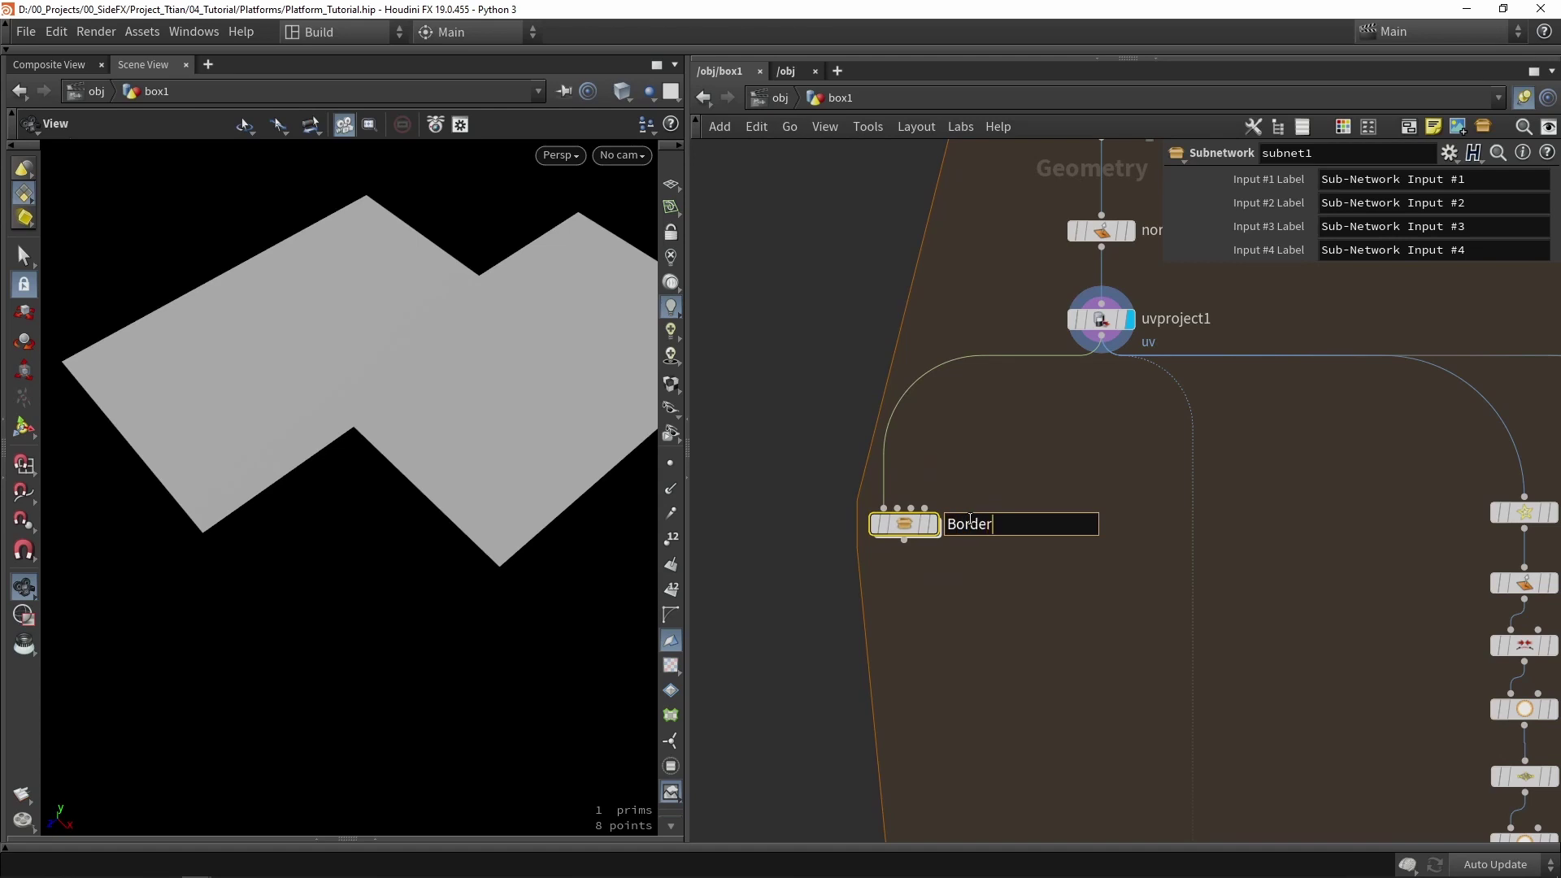
pyautogui.press('Return')
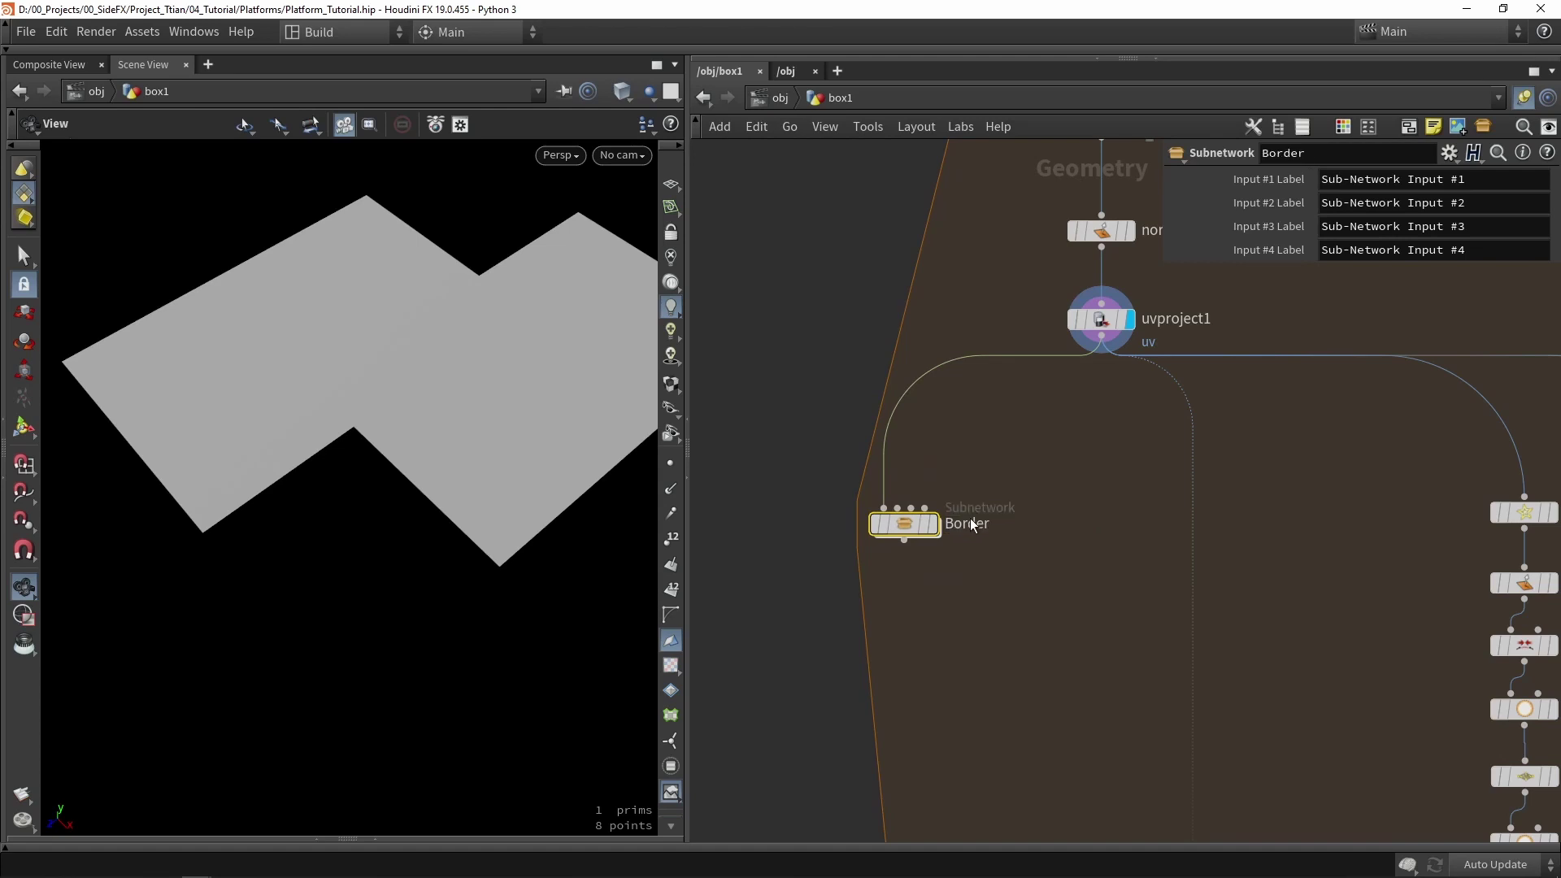
pyautogui.doubleClick(972, 525)
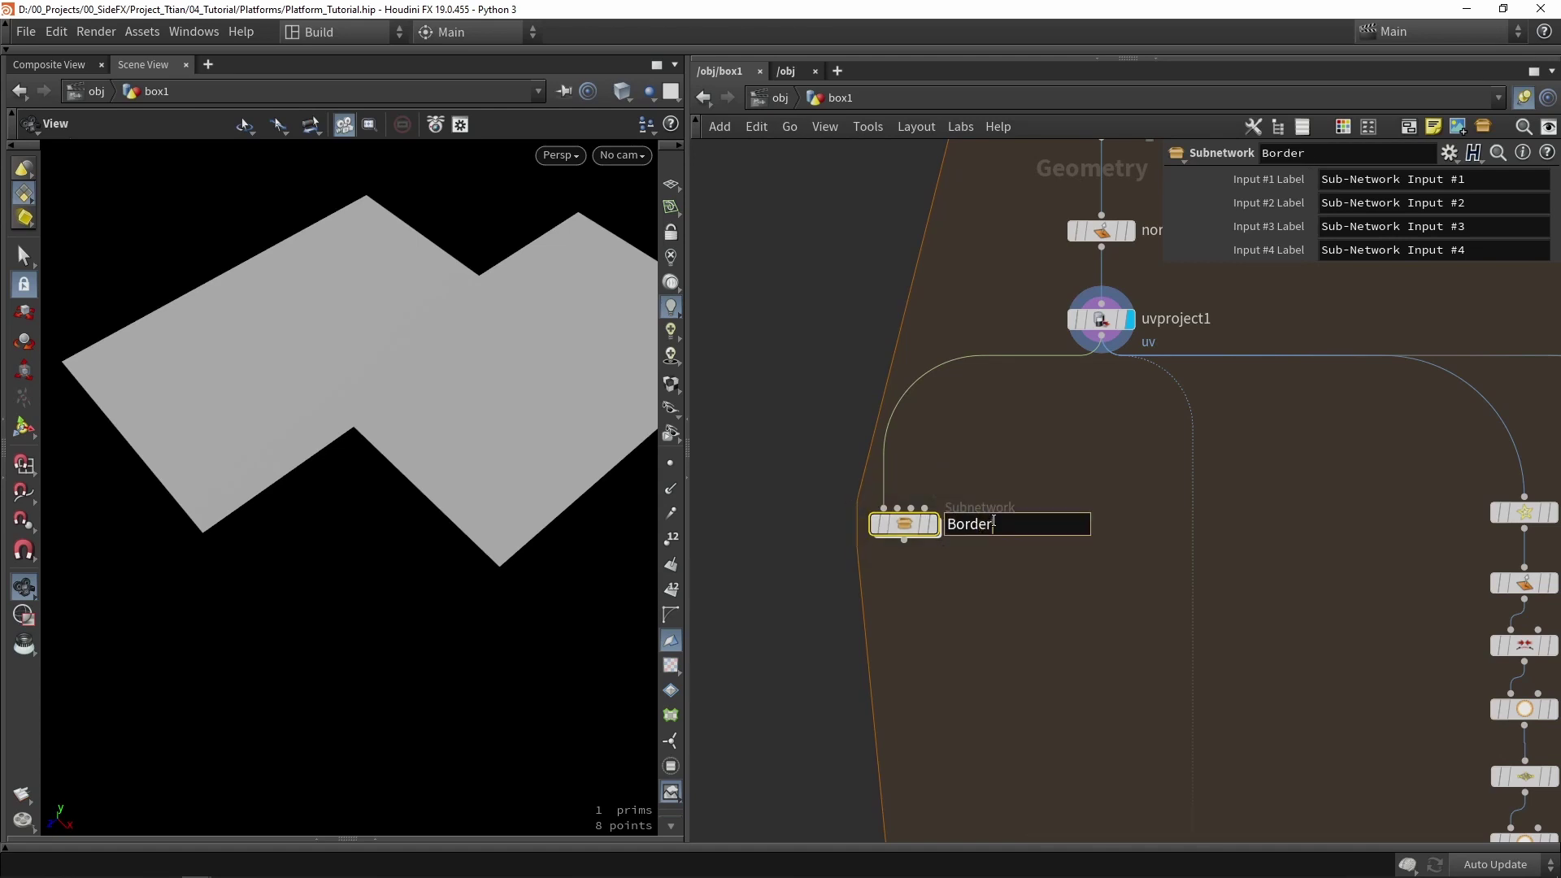
pyautogui.write('_frame')
pyautogui.press('Return')
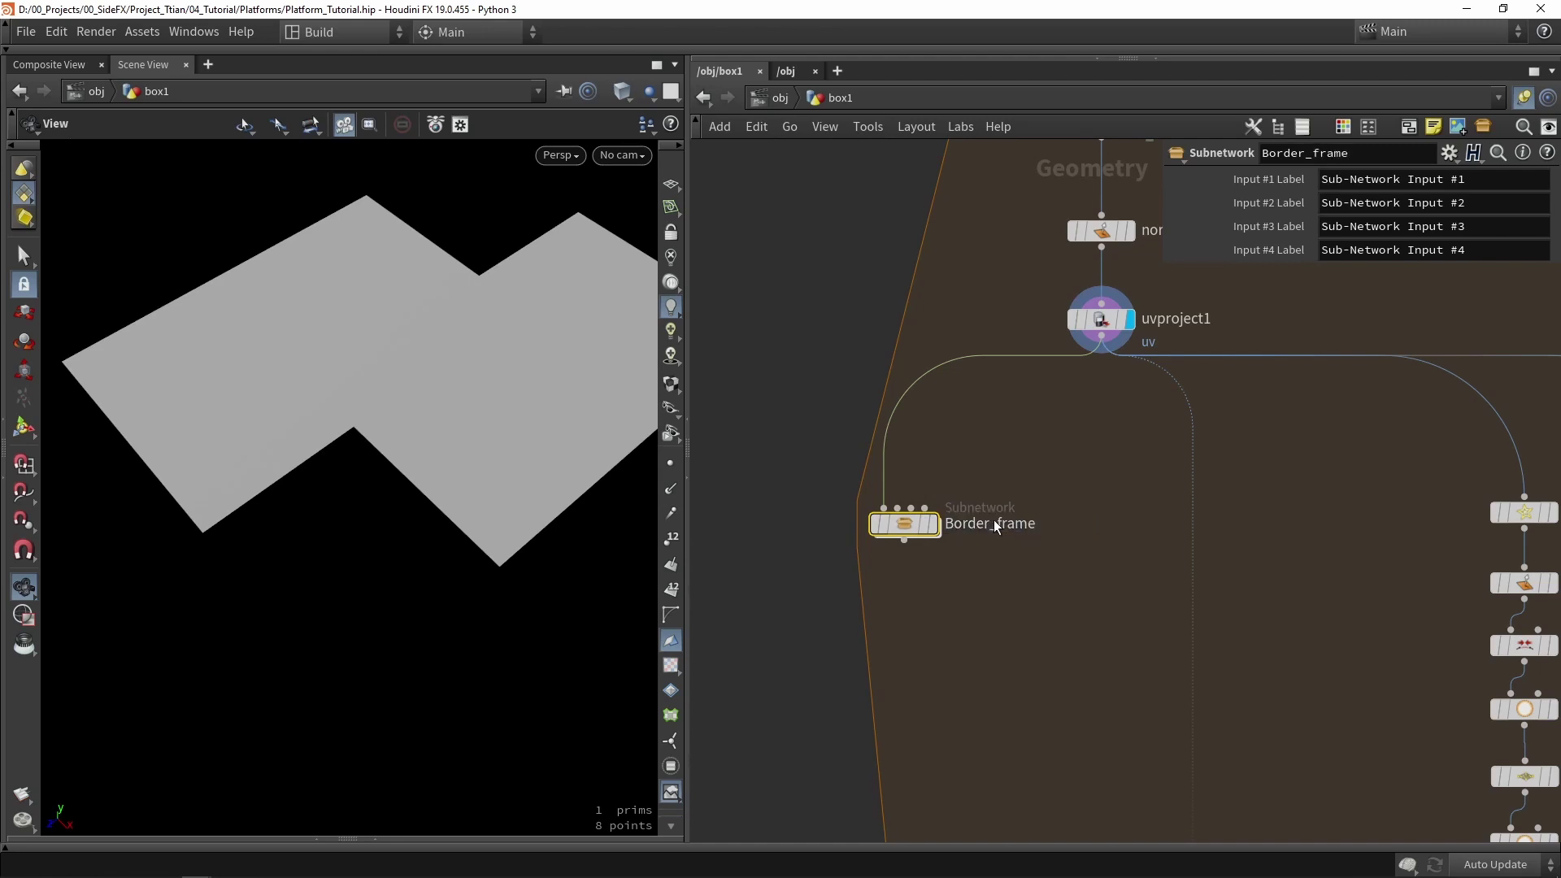
pyautogui.doubleClick(907, 525)
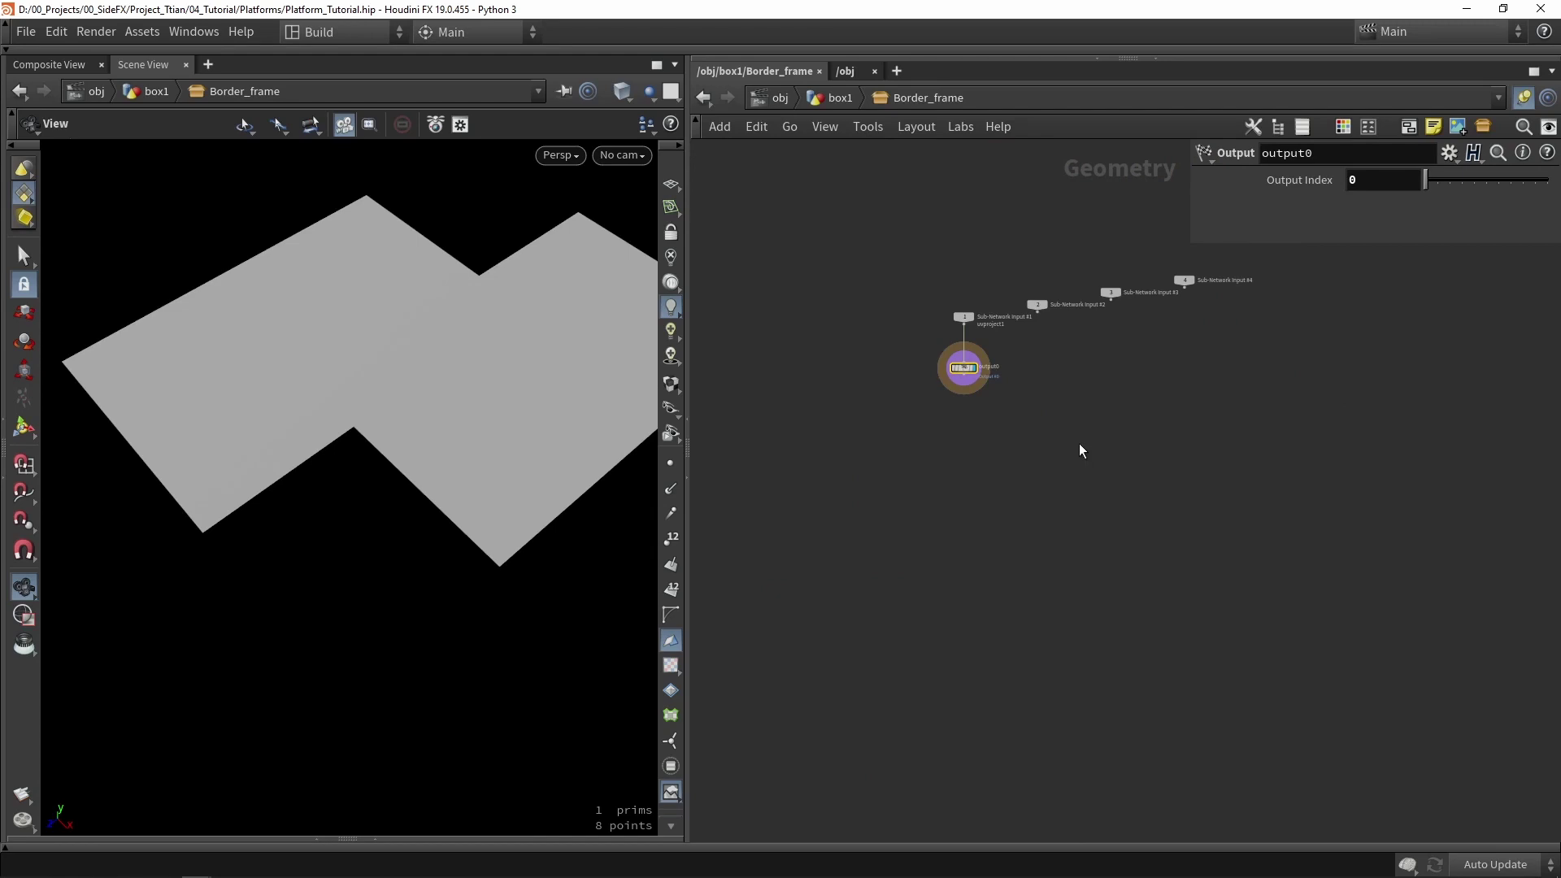
# - Re-enter Border_frame, move output0 far below the input nodes, and switch to wireframe
pyautogui.click(837, 100)
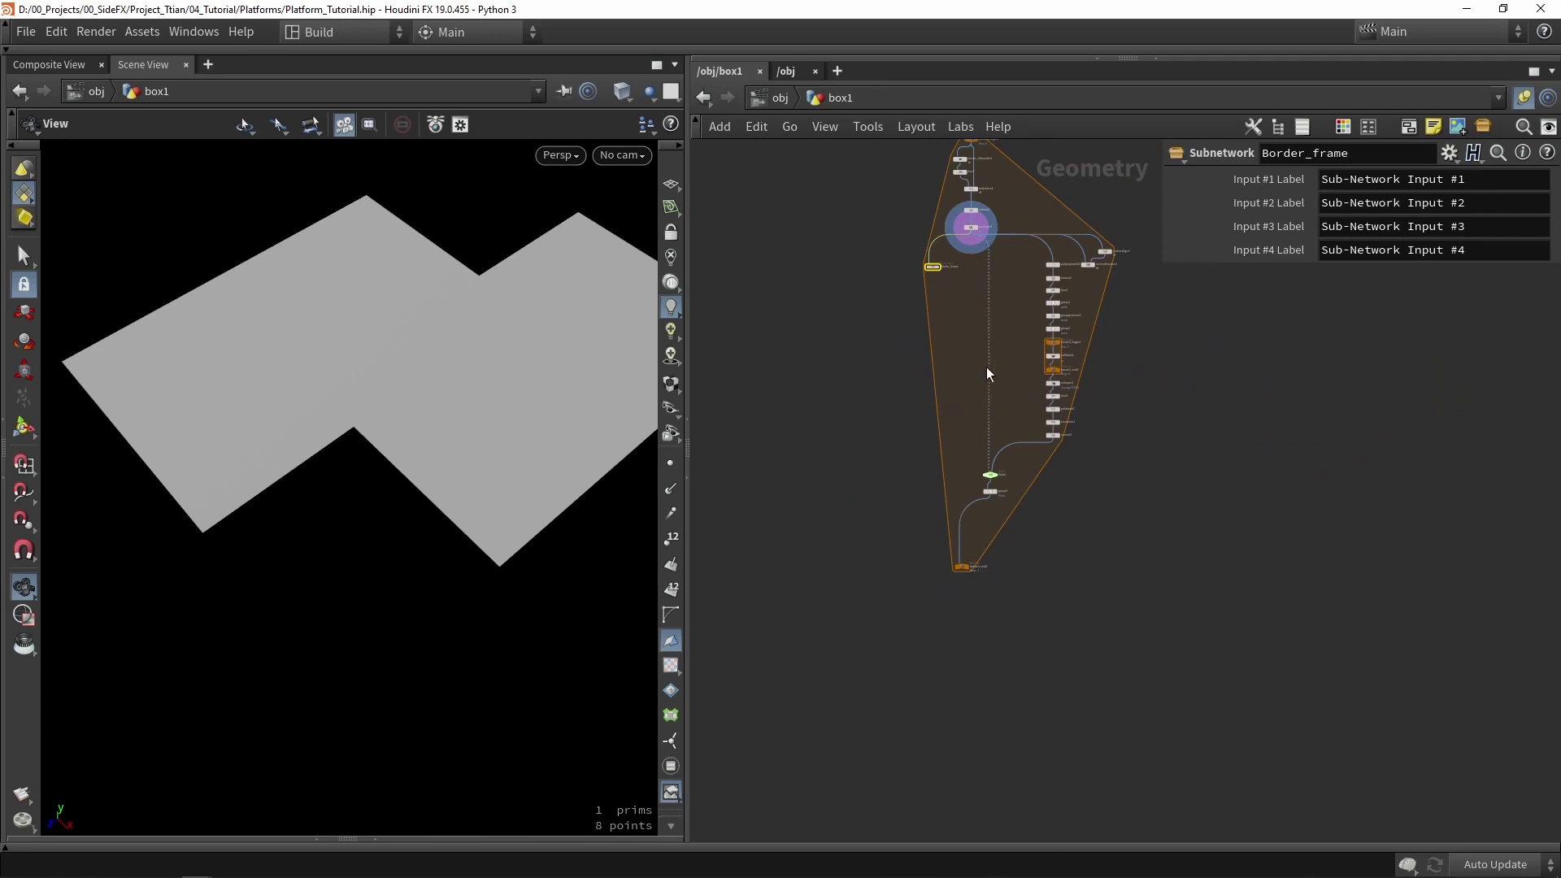
pyautogui.scroll(5, 968, 232)
pyautogui.doubleClick(845, 362)
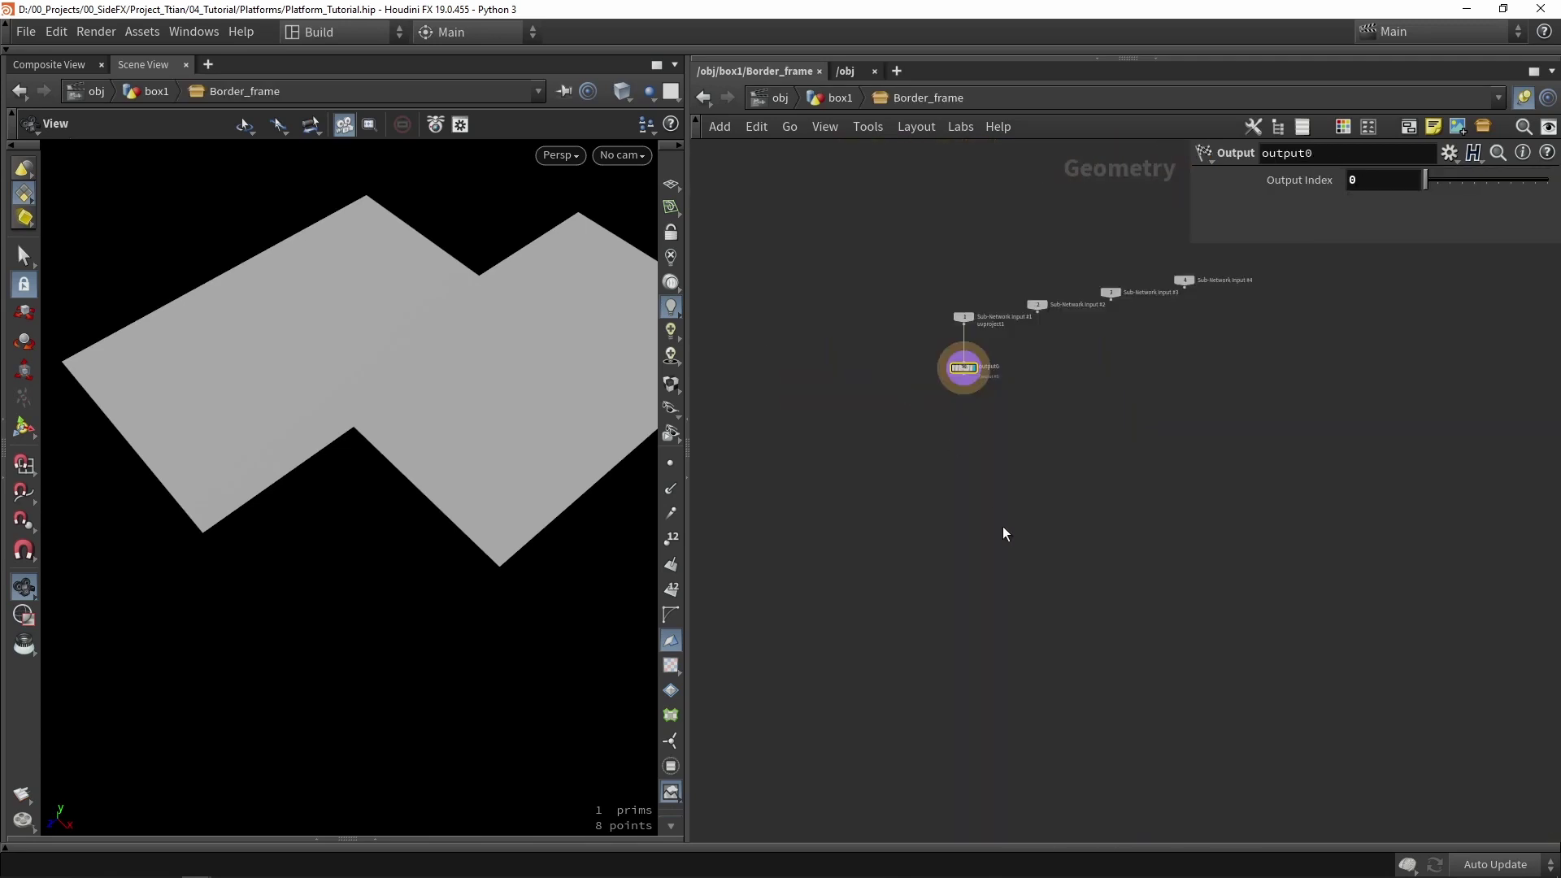
pyautogui.moveTo(949, 200); pyautogui.dragTo(946, 728)
pyautogui.moveTo(985, 422); pyautogui.dragTo(998, 494, button='middle')
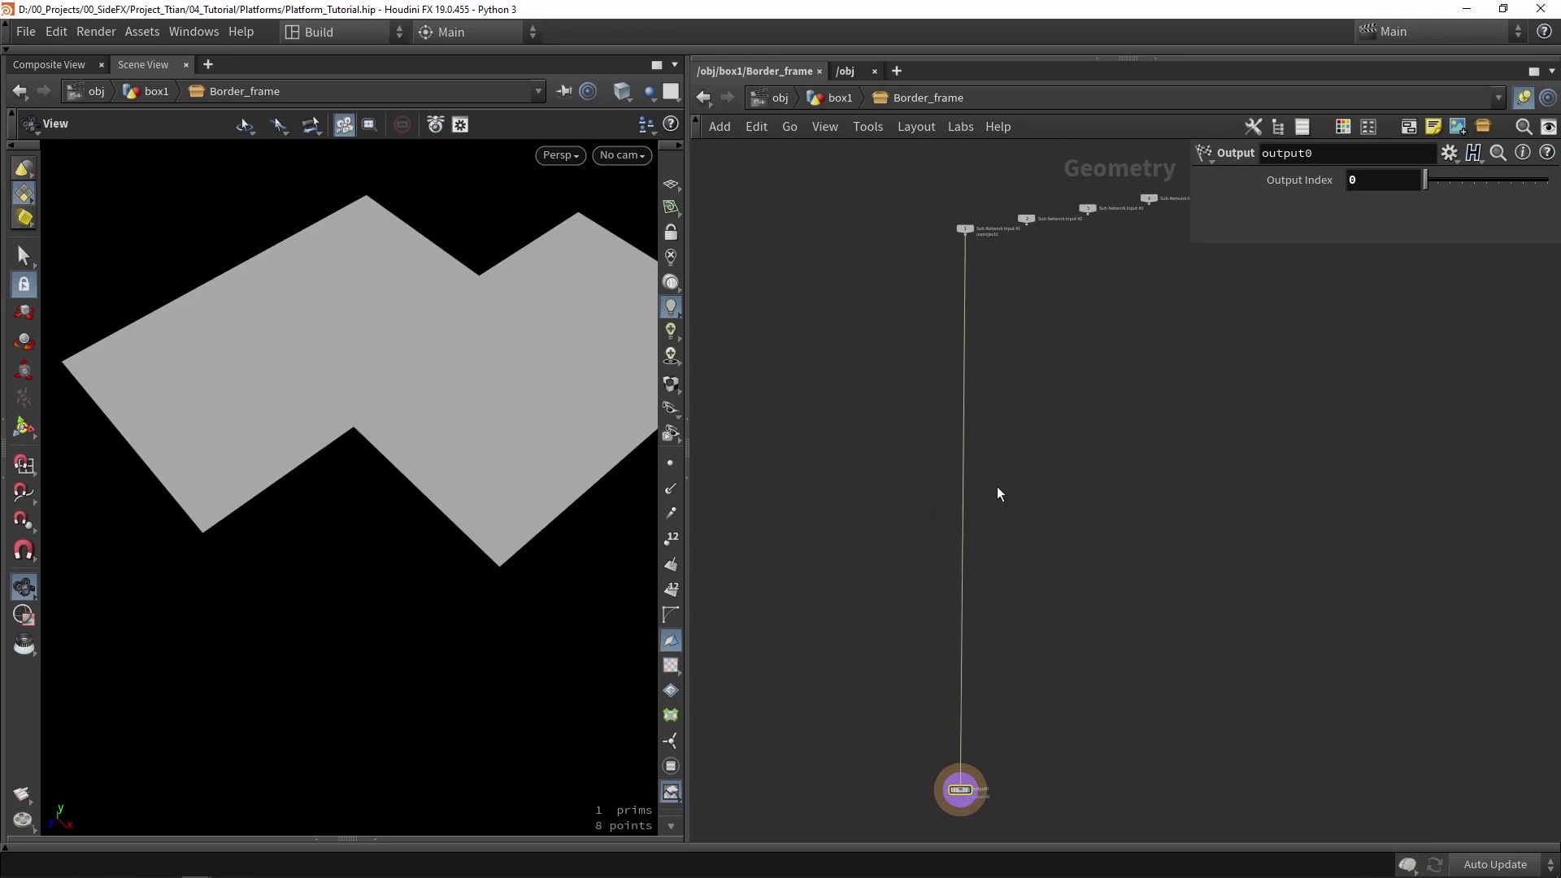
pyautogui.scroll(5, 958, 208)
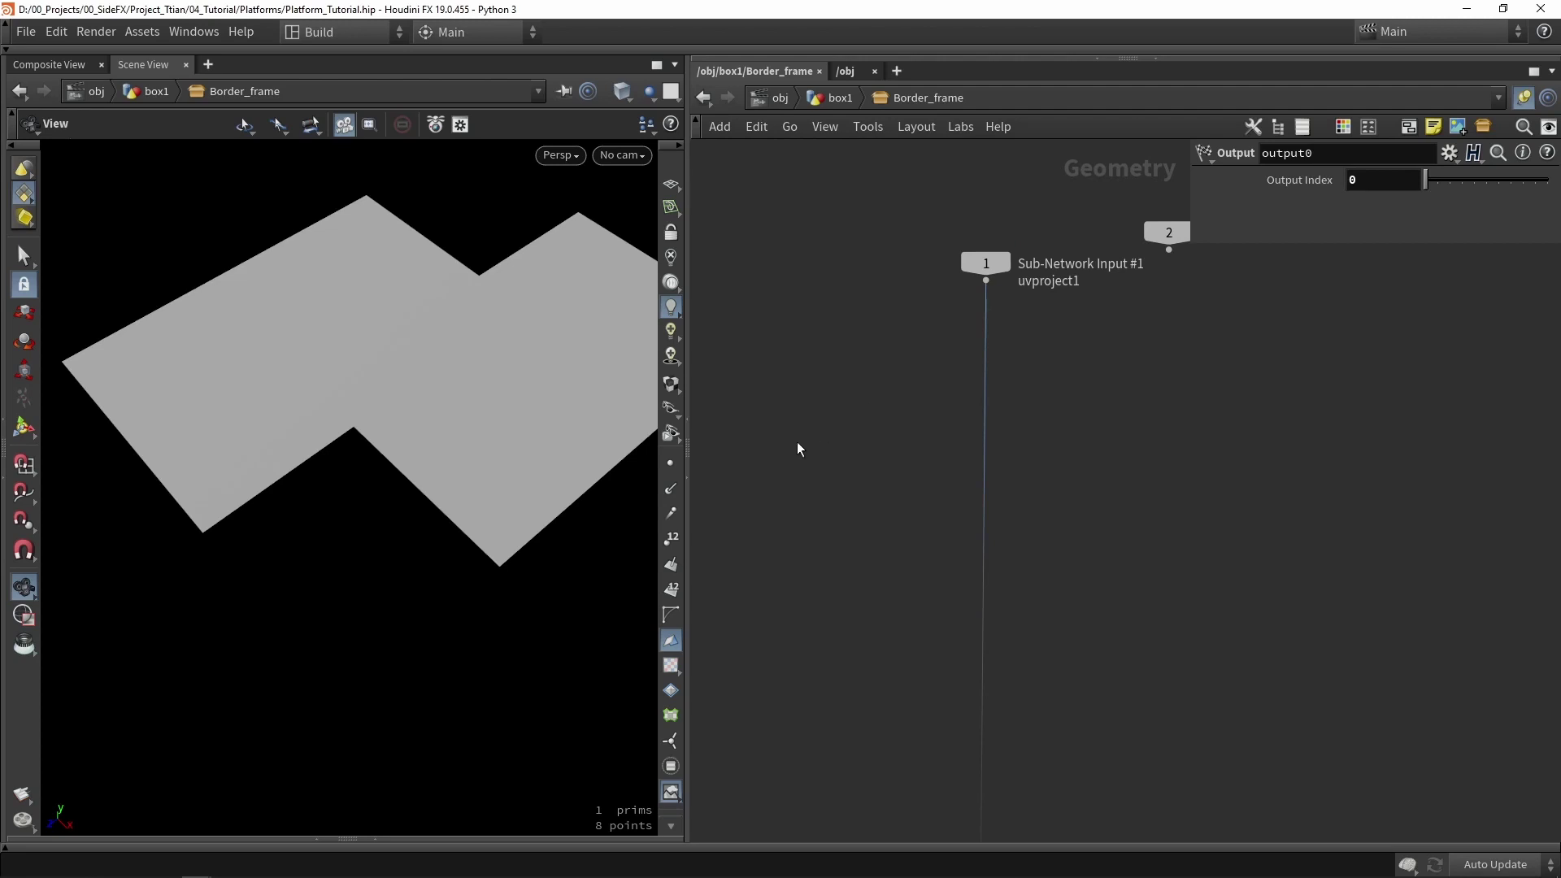
pyautogui.scroll(-3, 495, 456)
pyautogui.press('w')
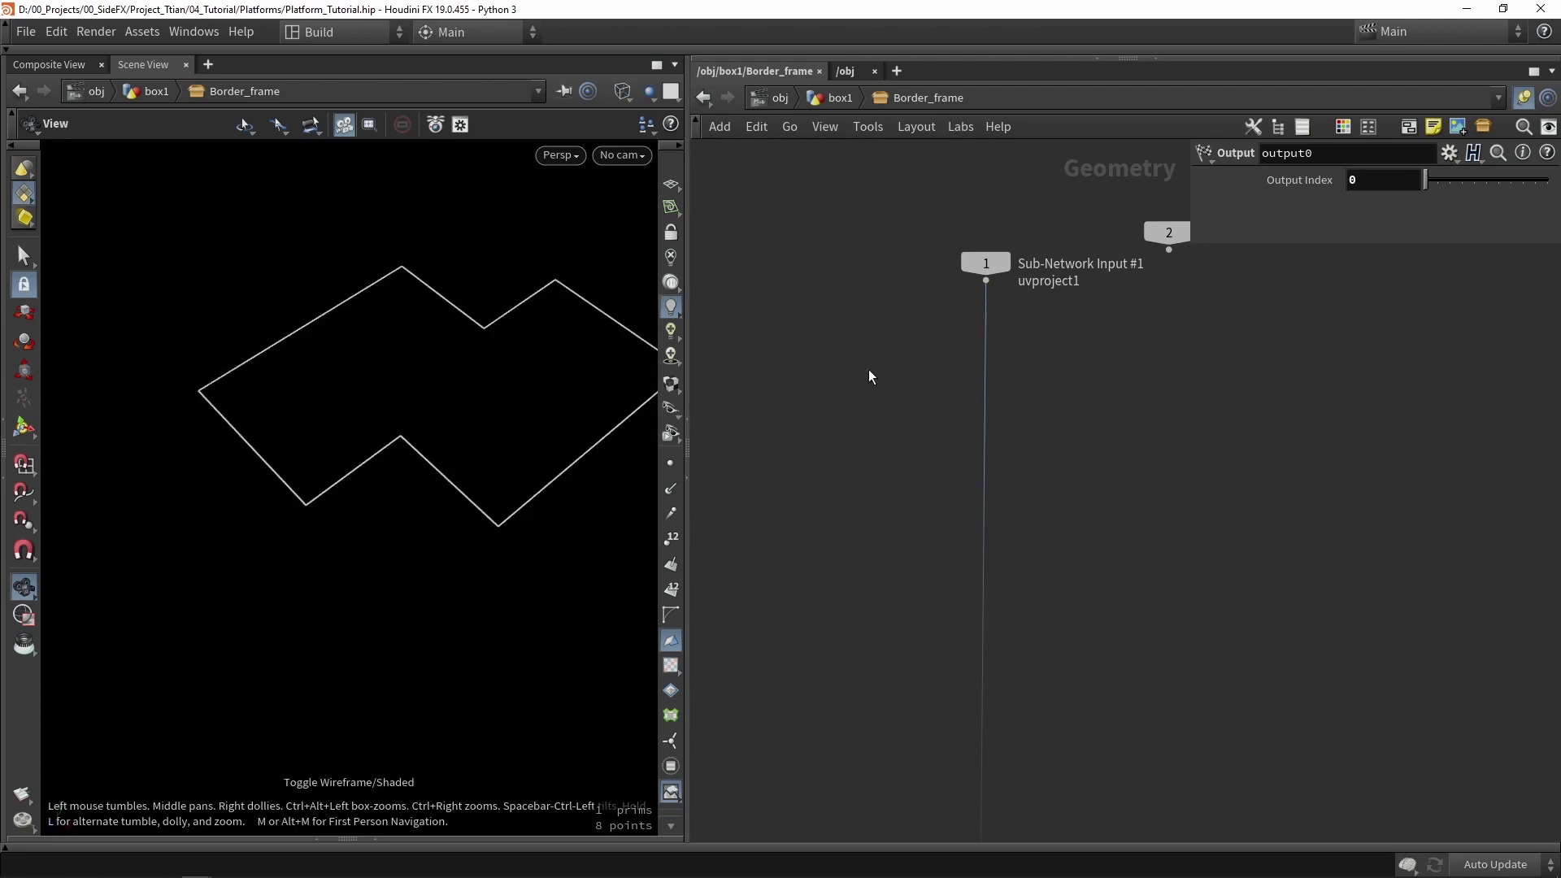
pyautogui.press('Tab')
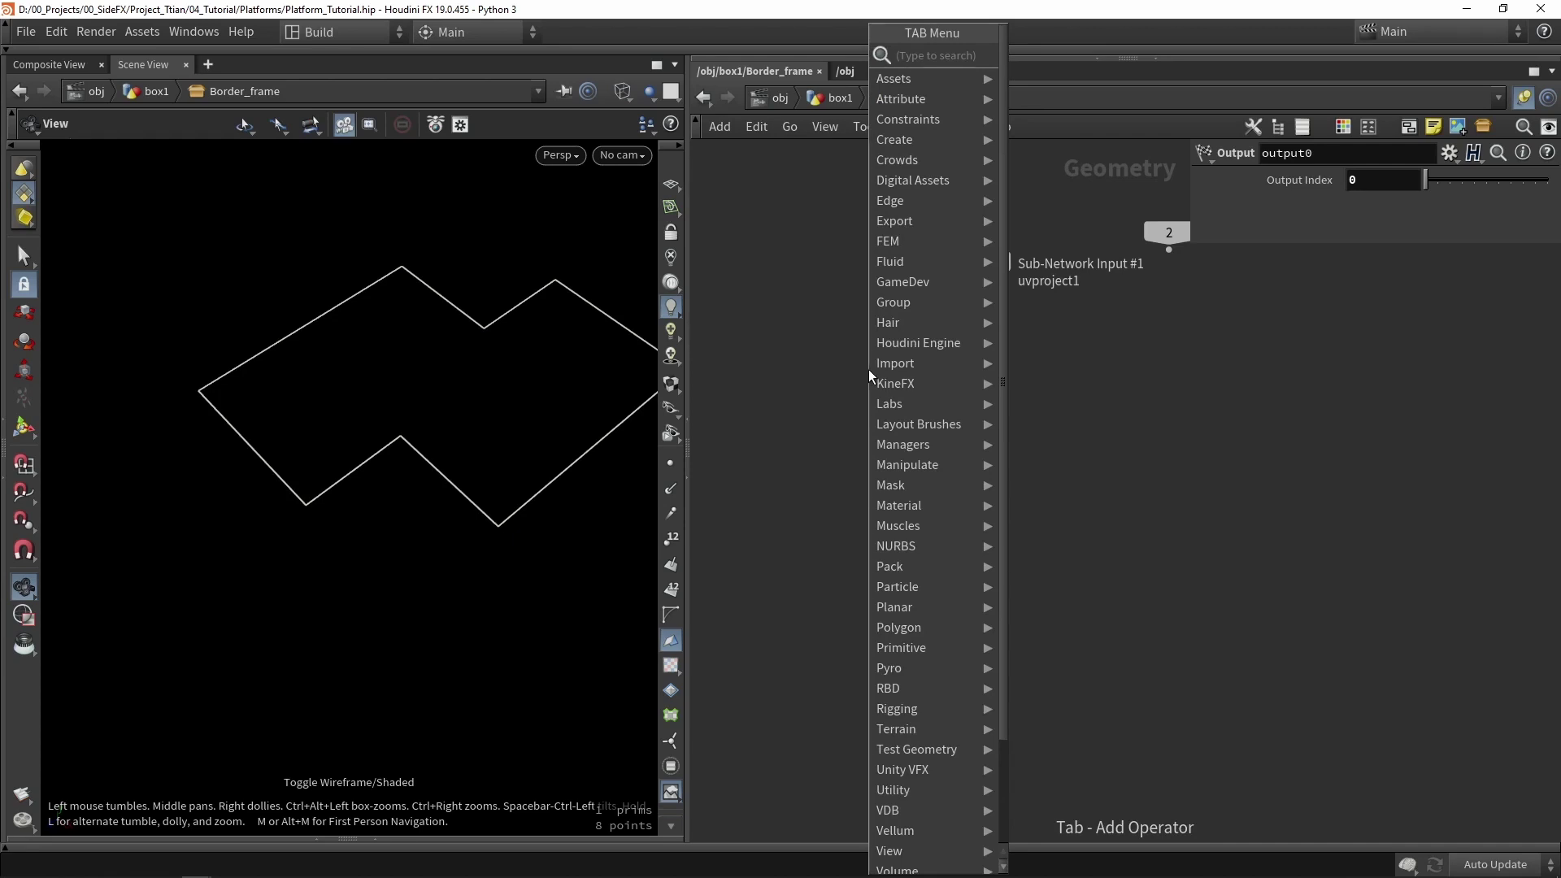
# - Add a group1 Group Create node with Base Group off, type Edges, and Unshared Edges enabled
pyautogui.write('hroup')
pyautogui.press('Return')
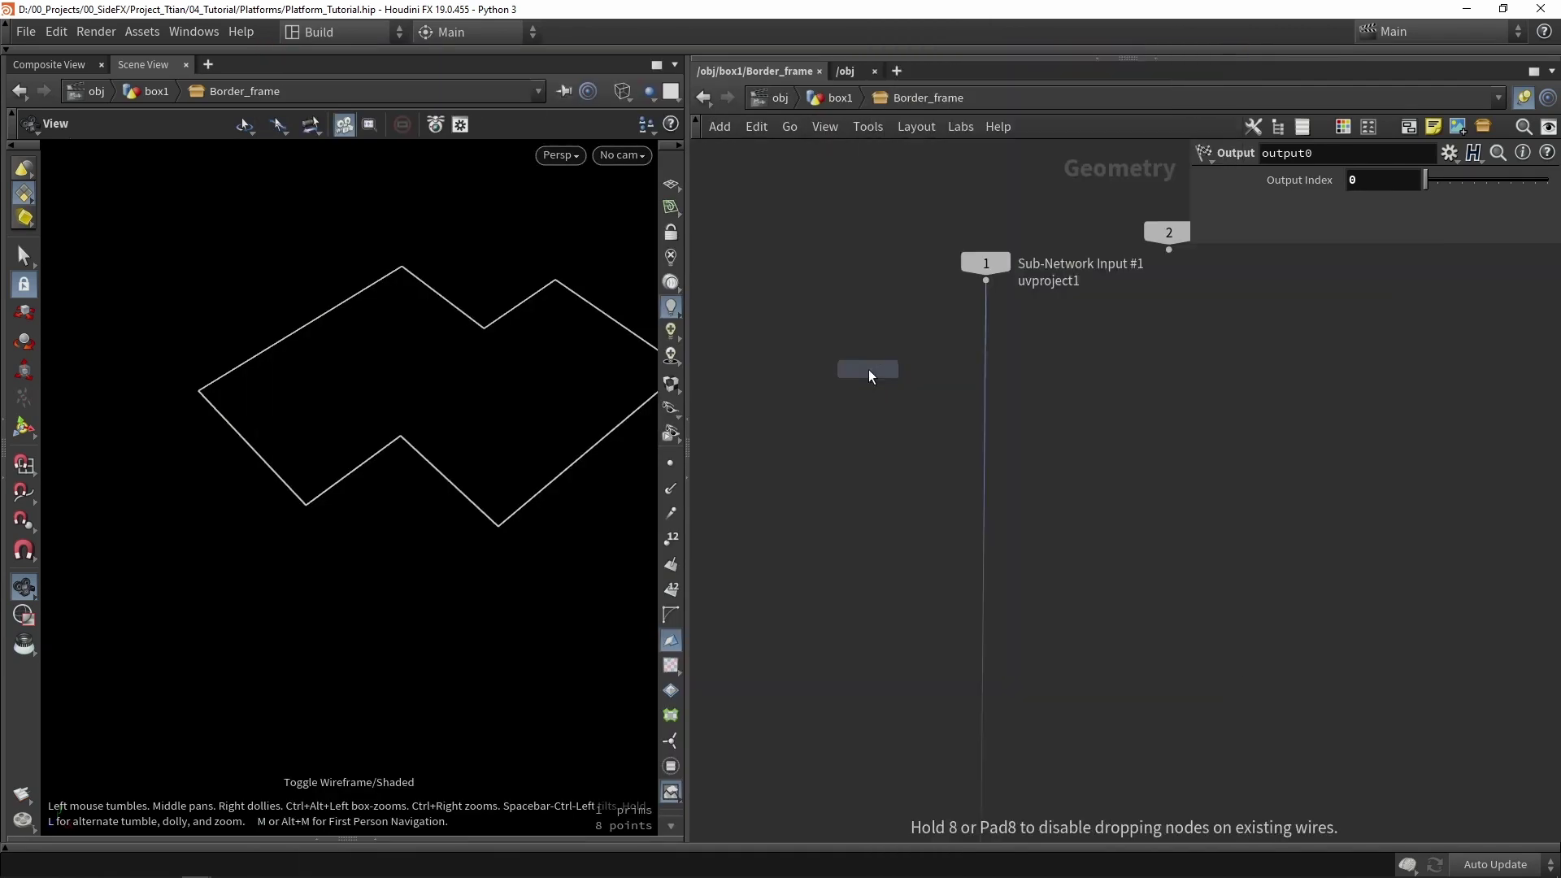
pyautogui.click(868, 369)
pyautogui.scroll(5, 871, 378)
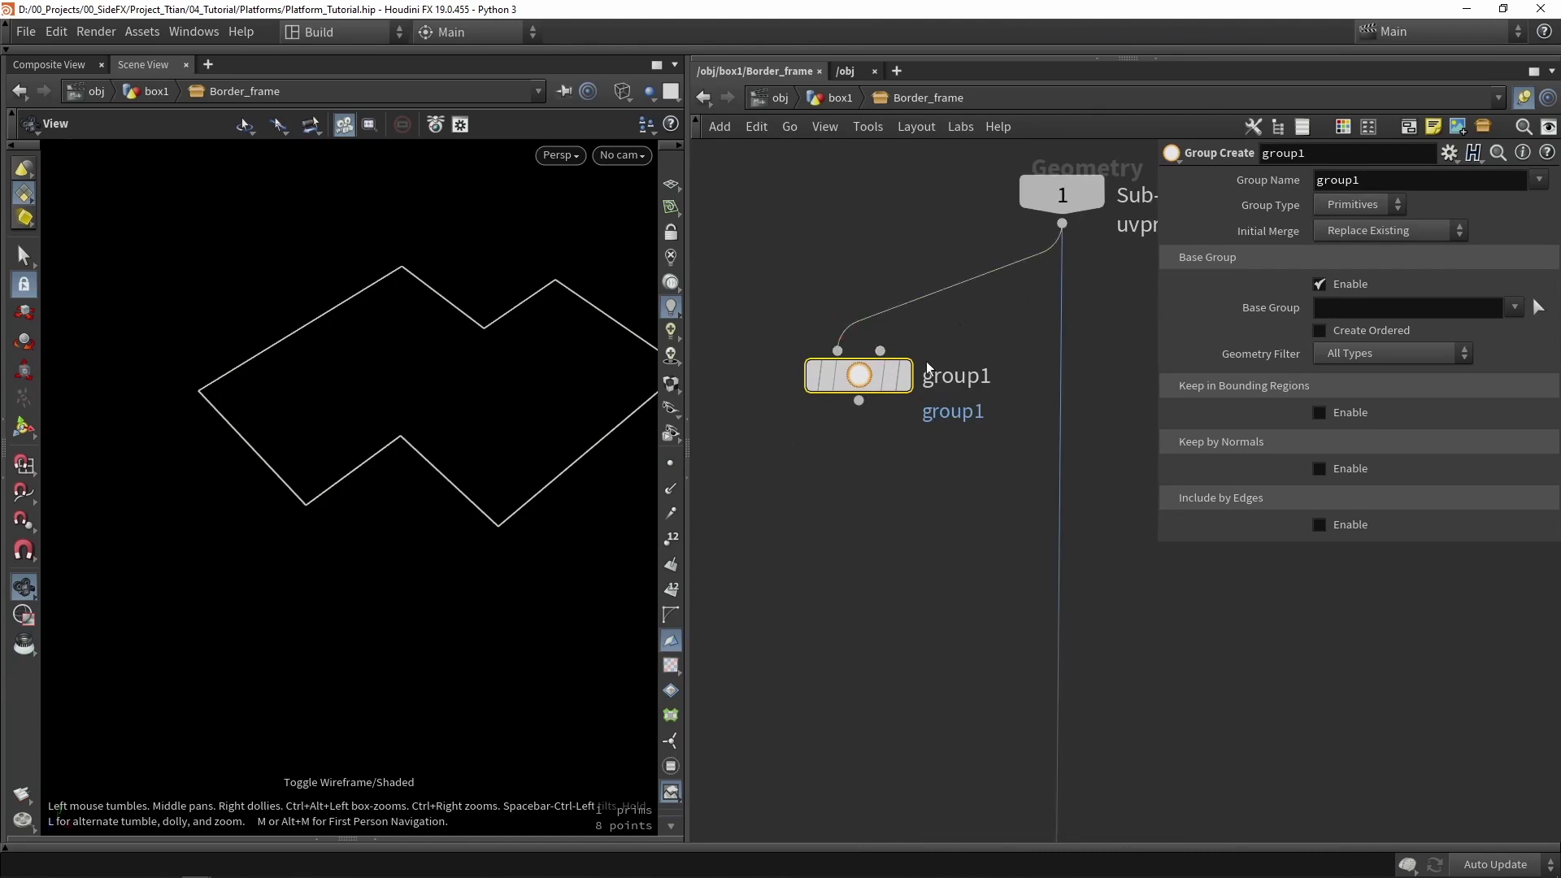
pyautogui.click(1321, 284)
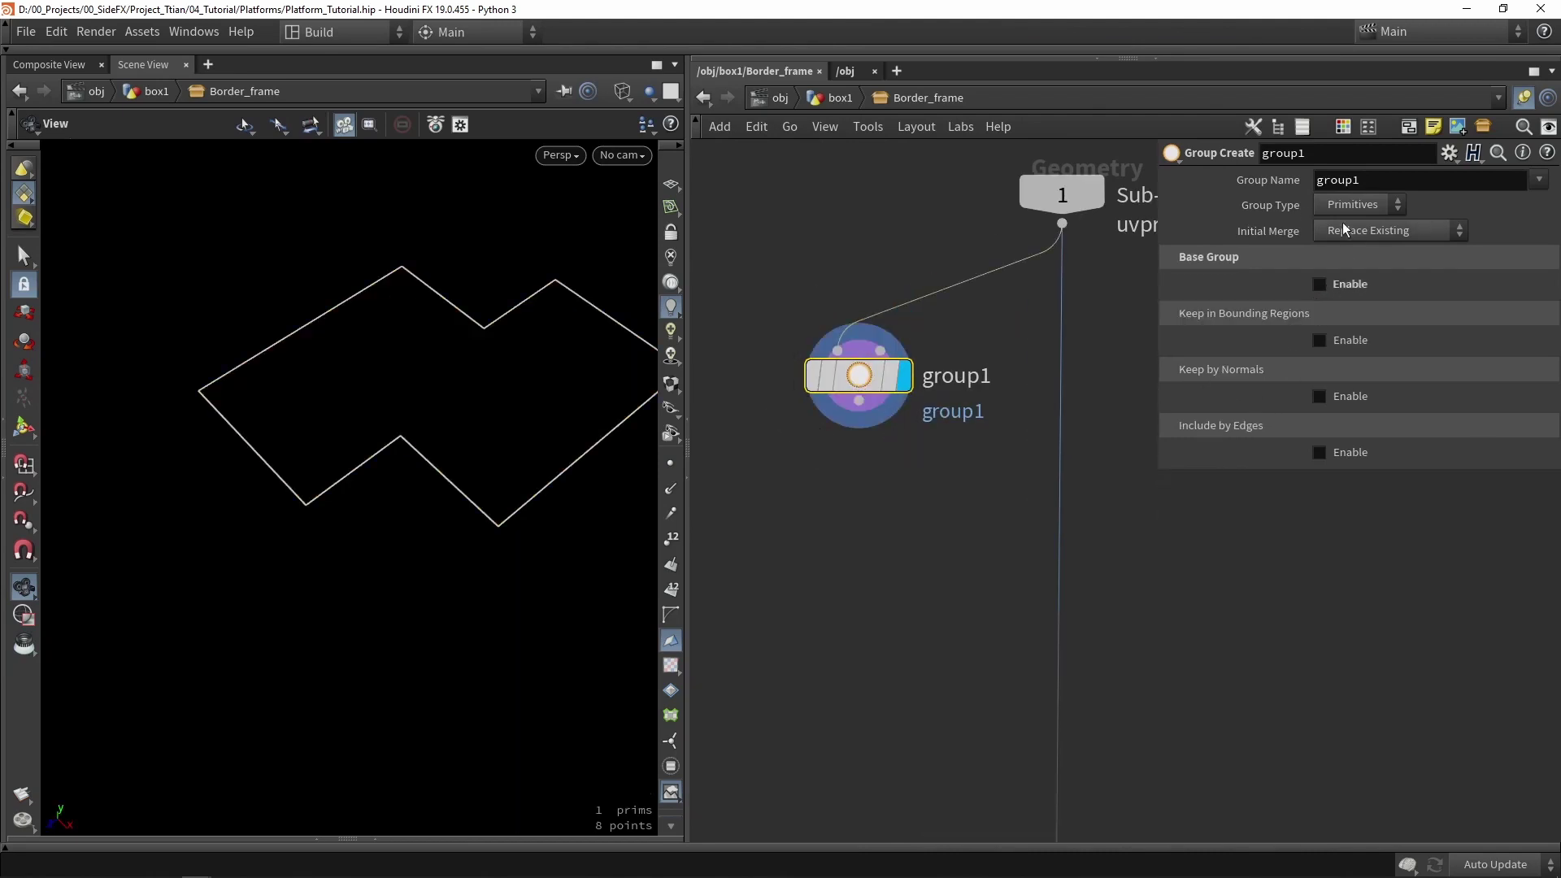
pyautogui.click(1319, 204)
pyautogui.click(1332, 267)
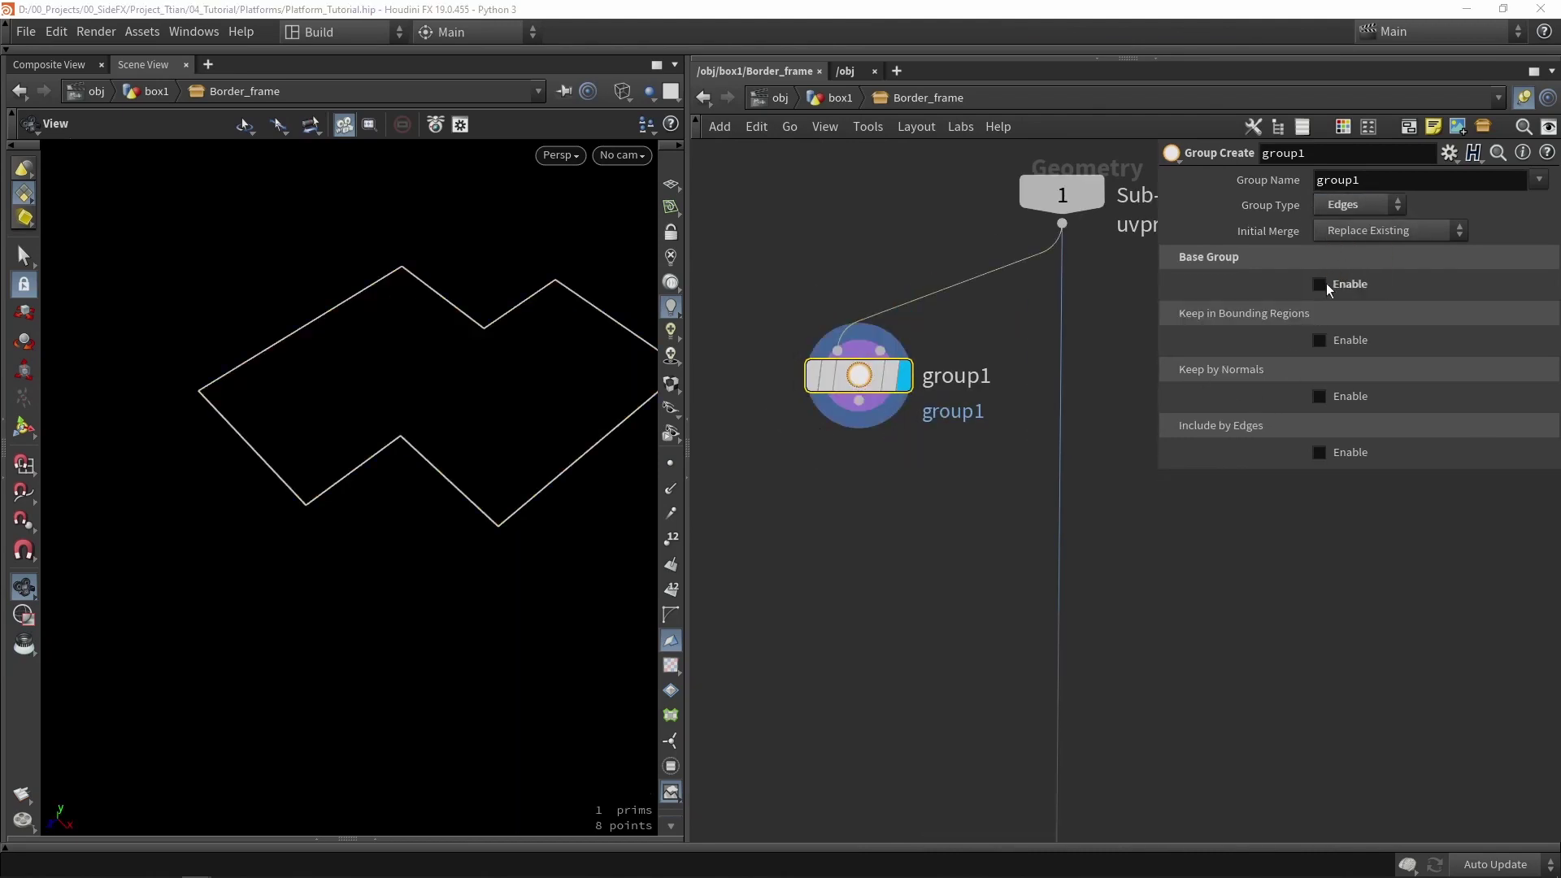
pyautogui.click(1345, 454)
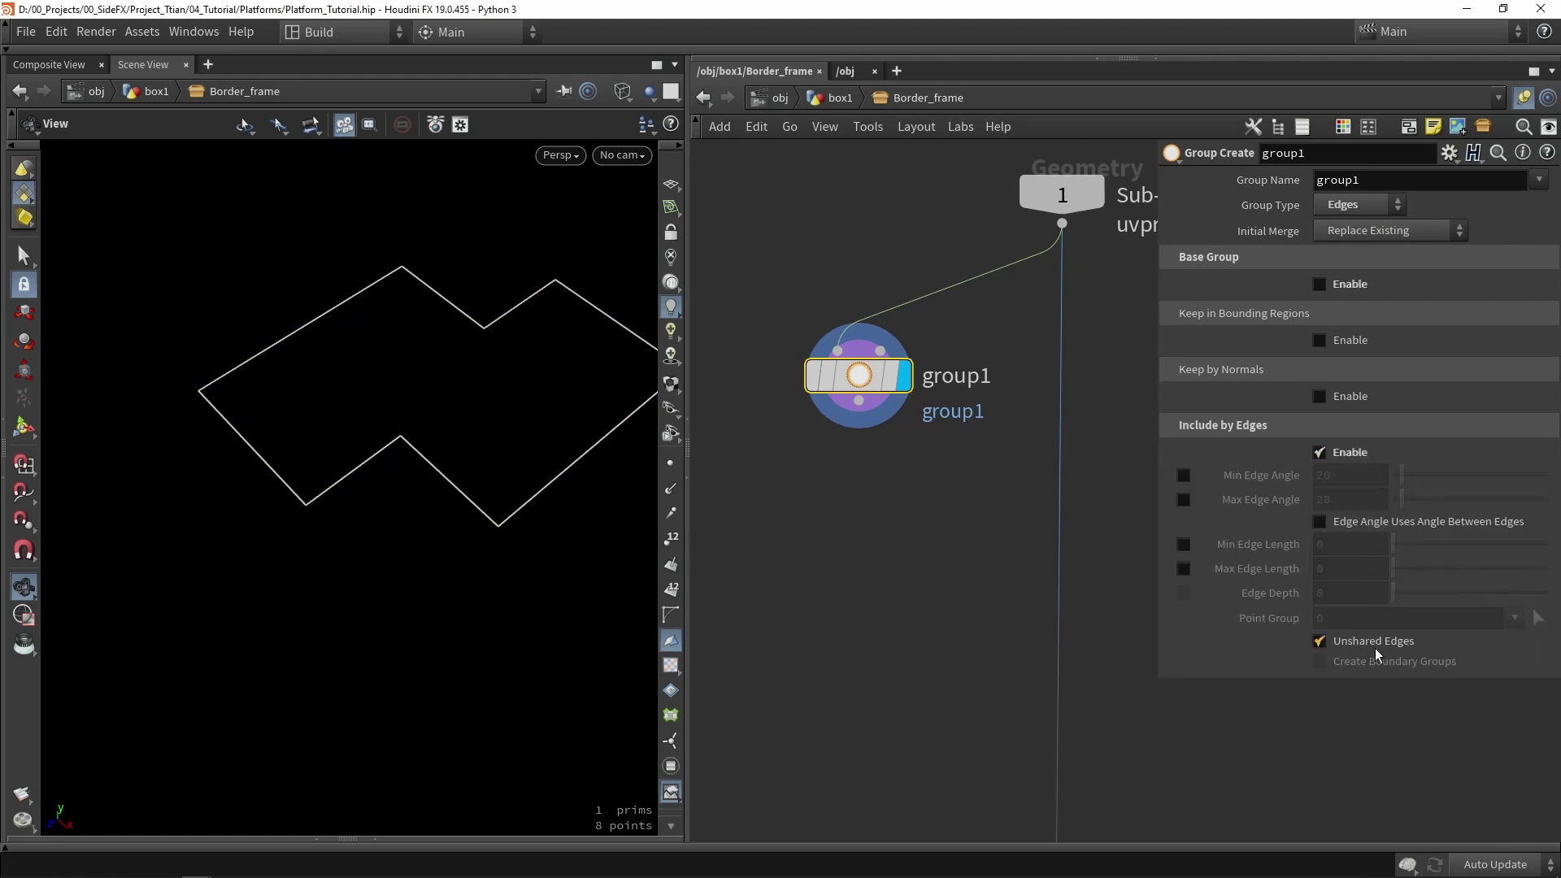
pyautogui.press('w')
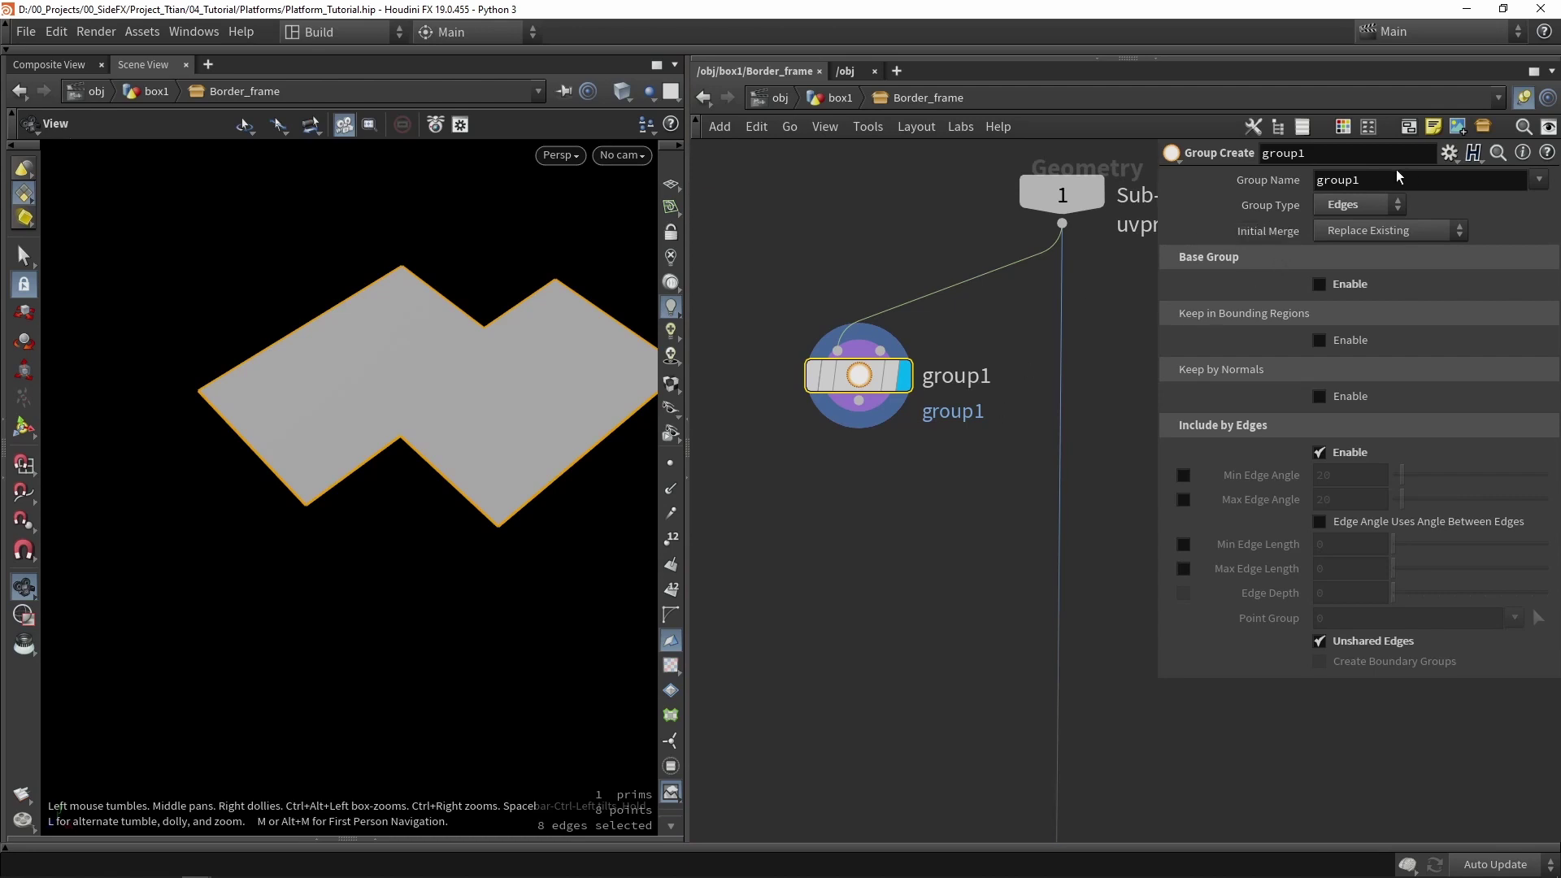
pyautogui.click(872, 497)
# - Add a Labs Edge Group To Curve node below group1 and wire group1 into it
pyautogui.press('Tab')
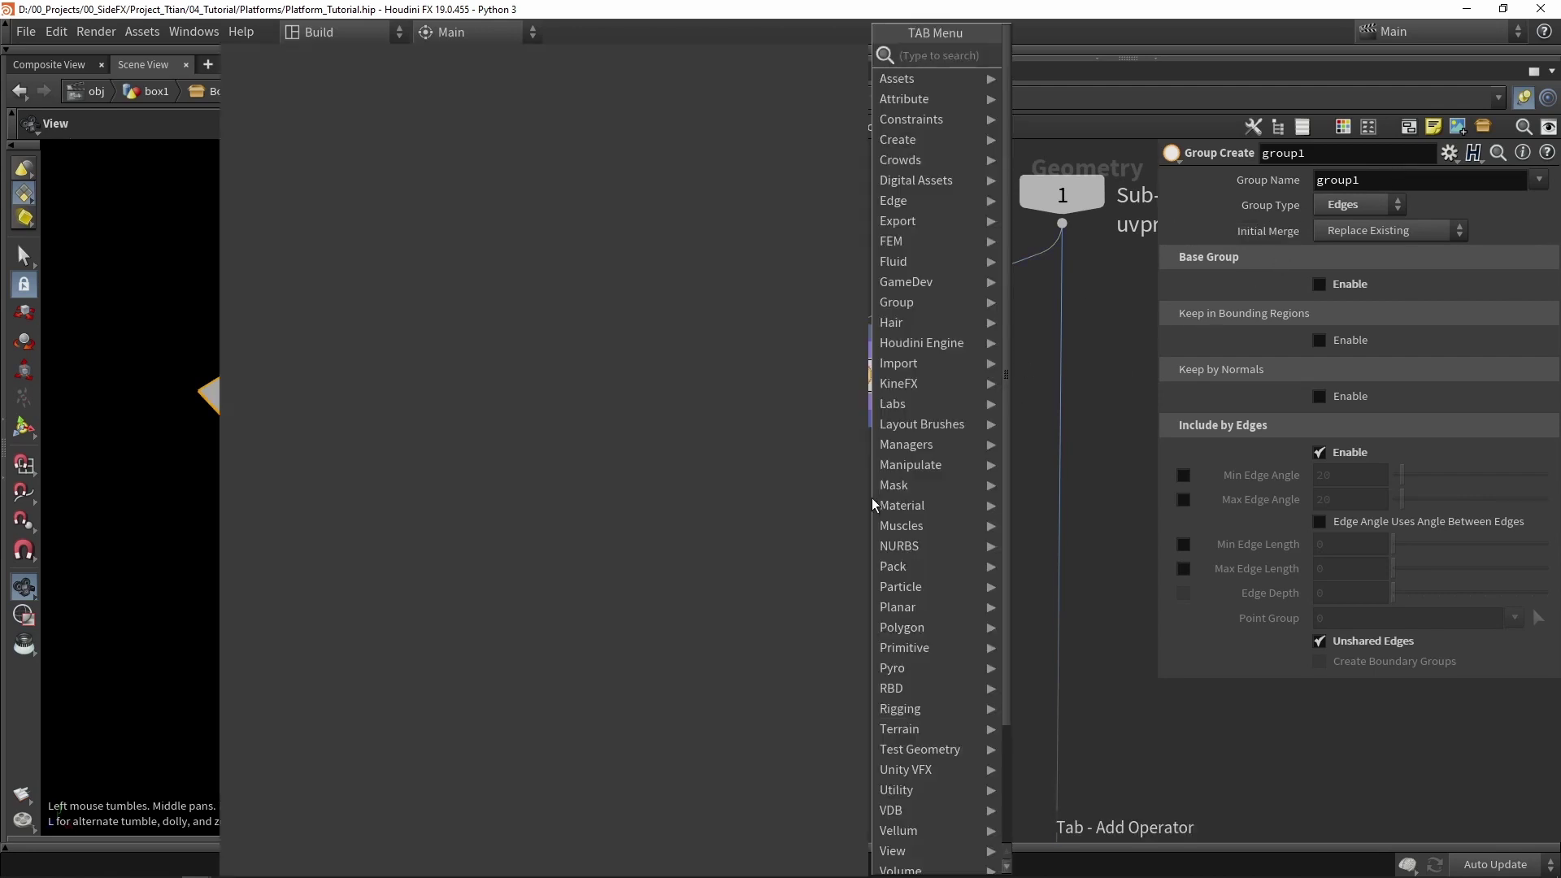
pyautogui.write('edge')
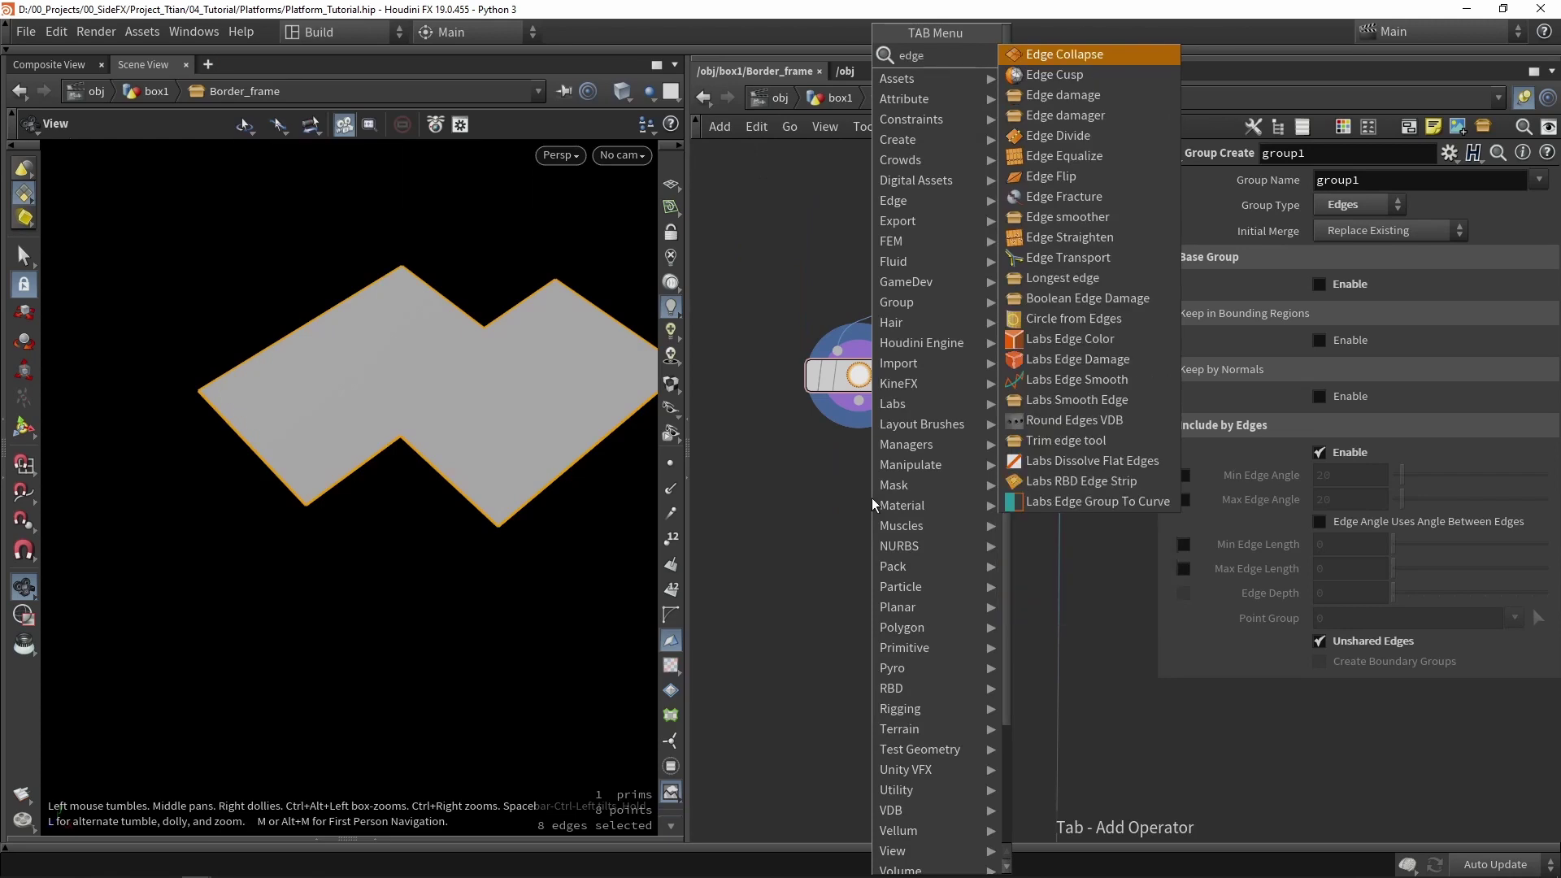
pyautogui.click(1090, 501)
pyautogui.click(877, 499)
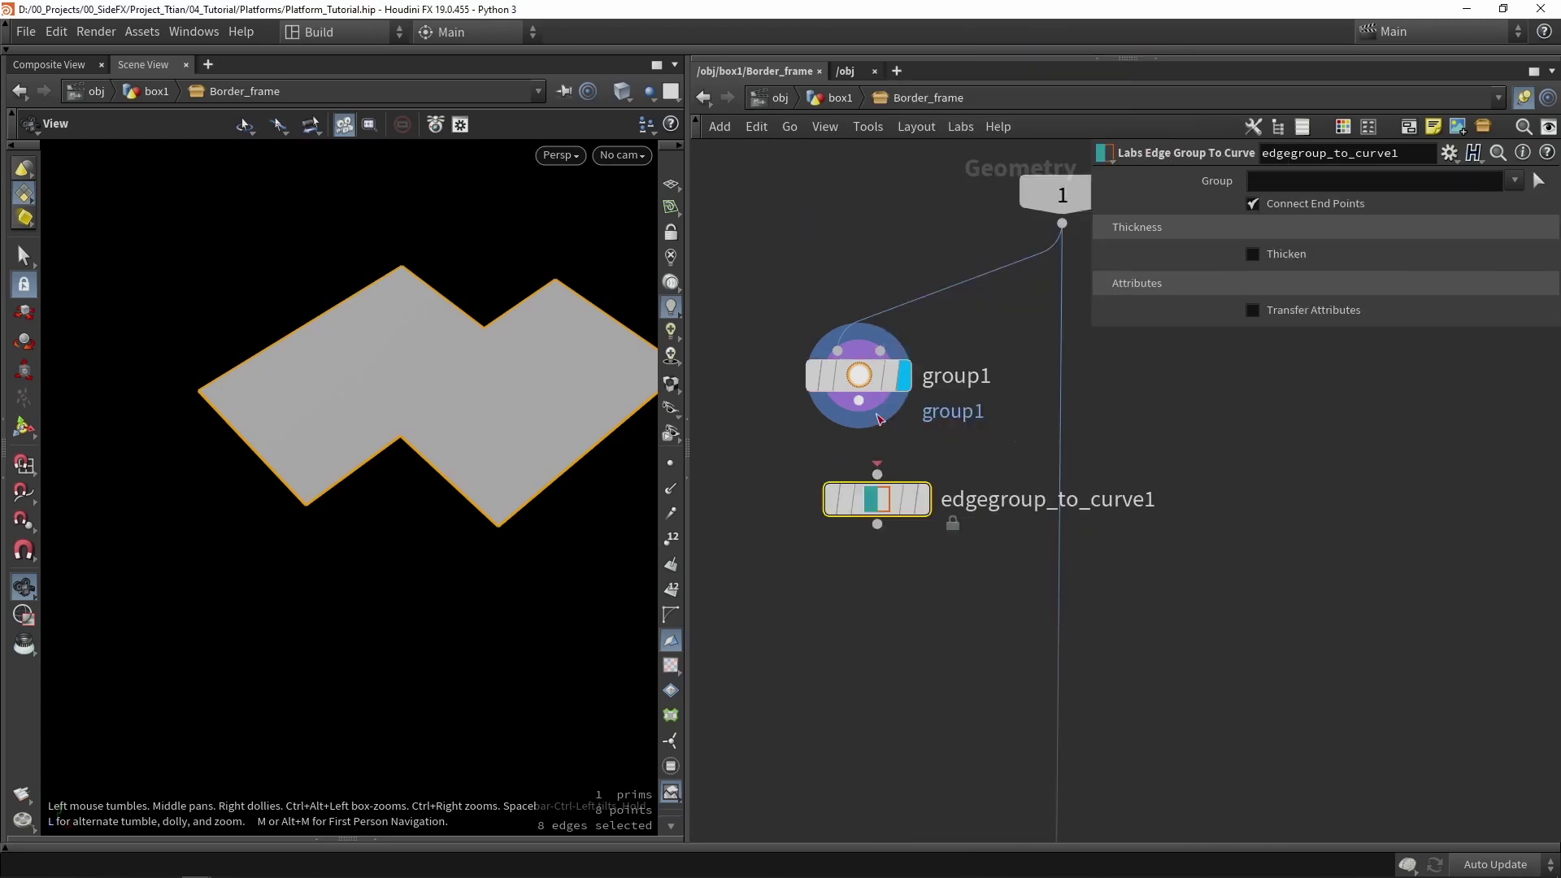
pyautogui.scroll(1, 879, 419)
pyautogui.moveTo(837, 383); pyautogui.dragTo(900, 554)
pyautogui.scroll(2, 861, 566)
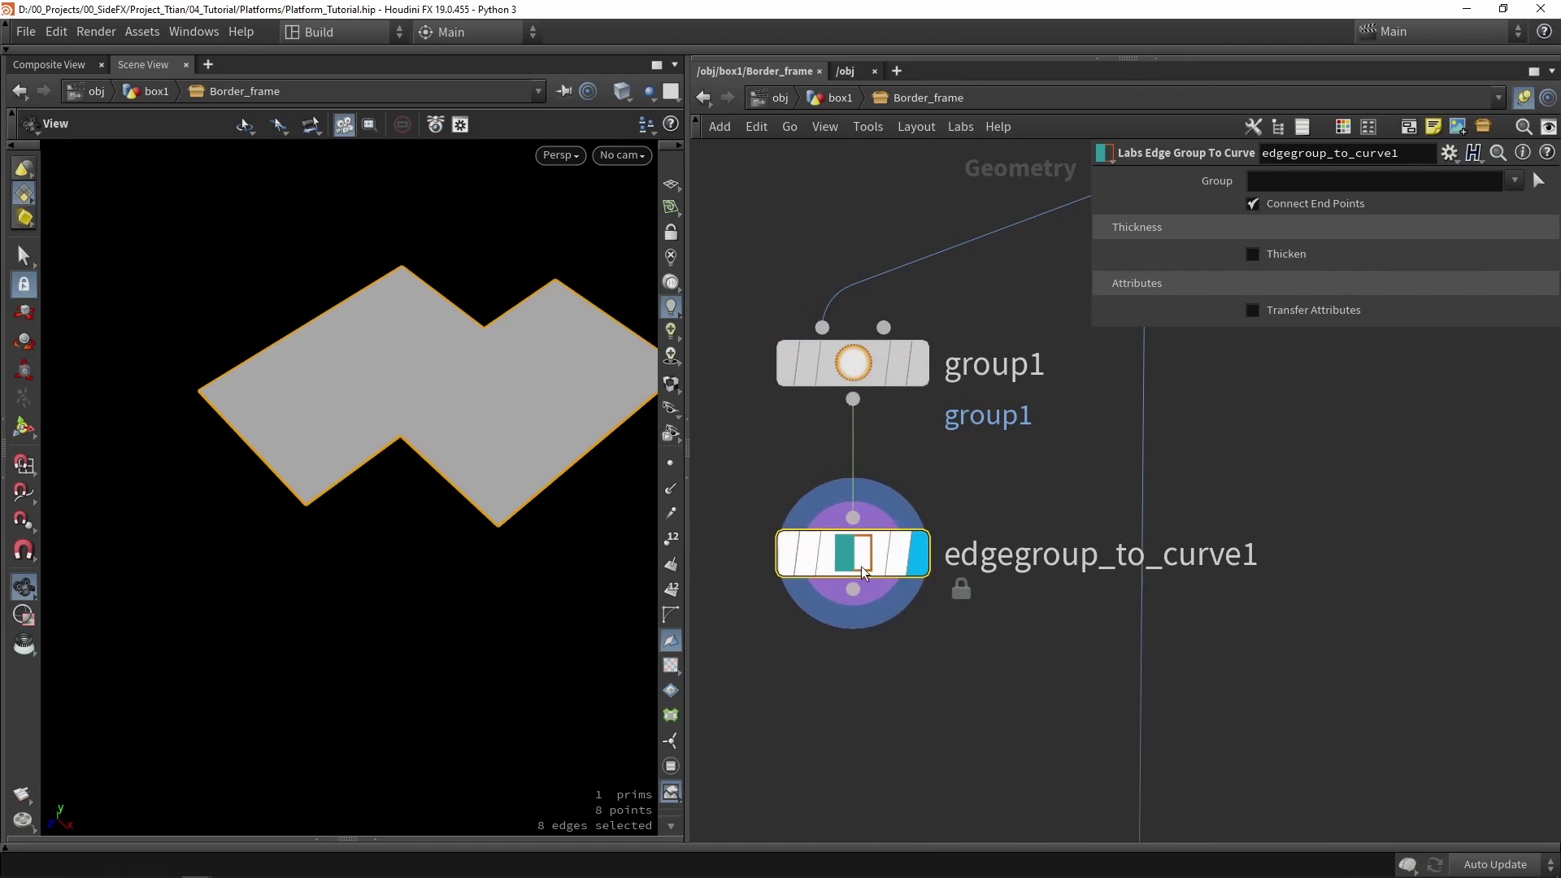
# - Set edgegroup_to_curve1's Group to group1 and orbit to check the outline curve
pyautogui.click(1513, 182)
pyautogui.click(1501, 244)
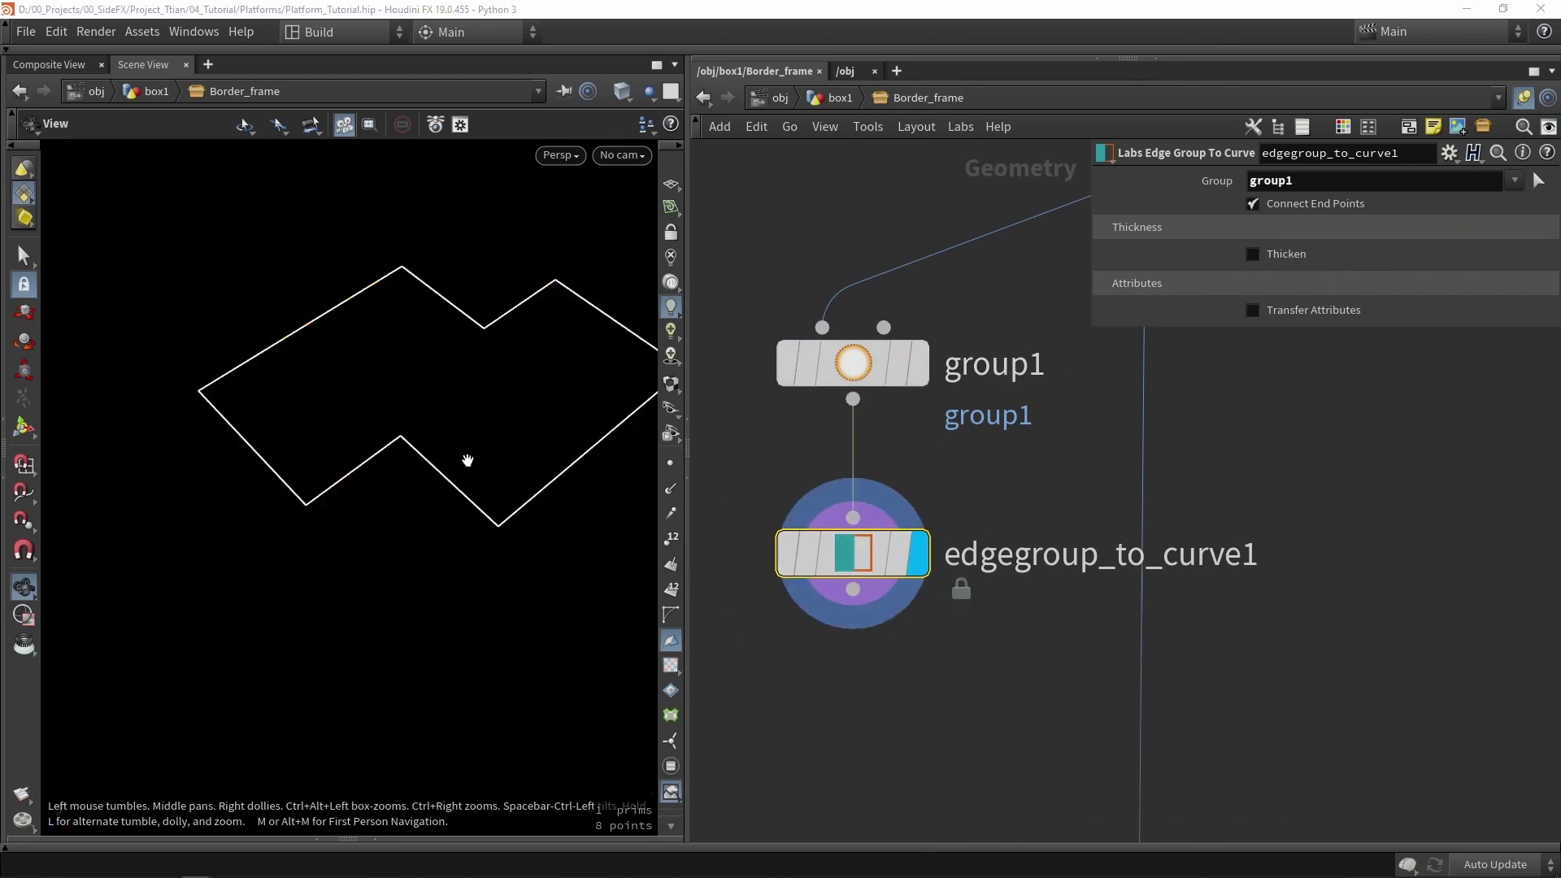
pyautogui.moveTo(467, 461); pyautogui.dragTo(443, 409)
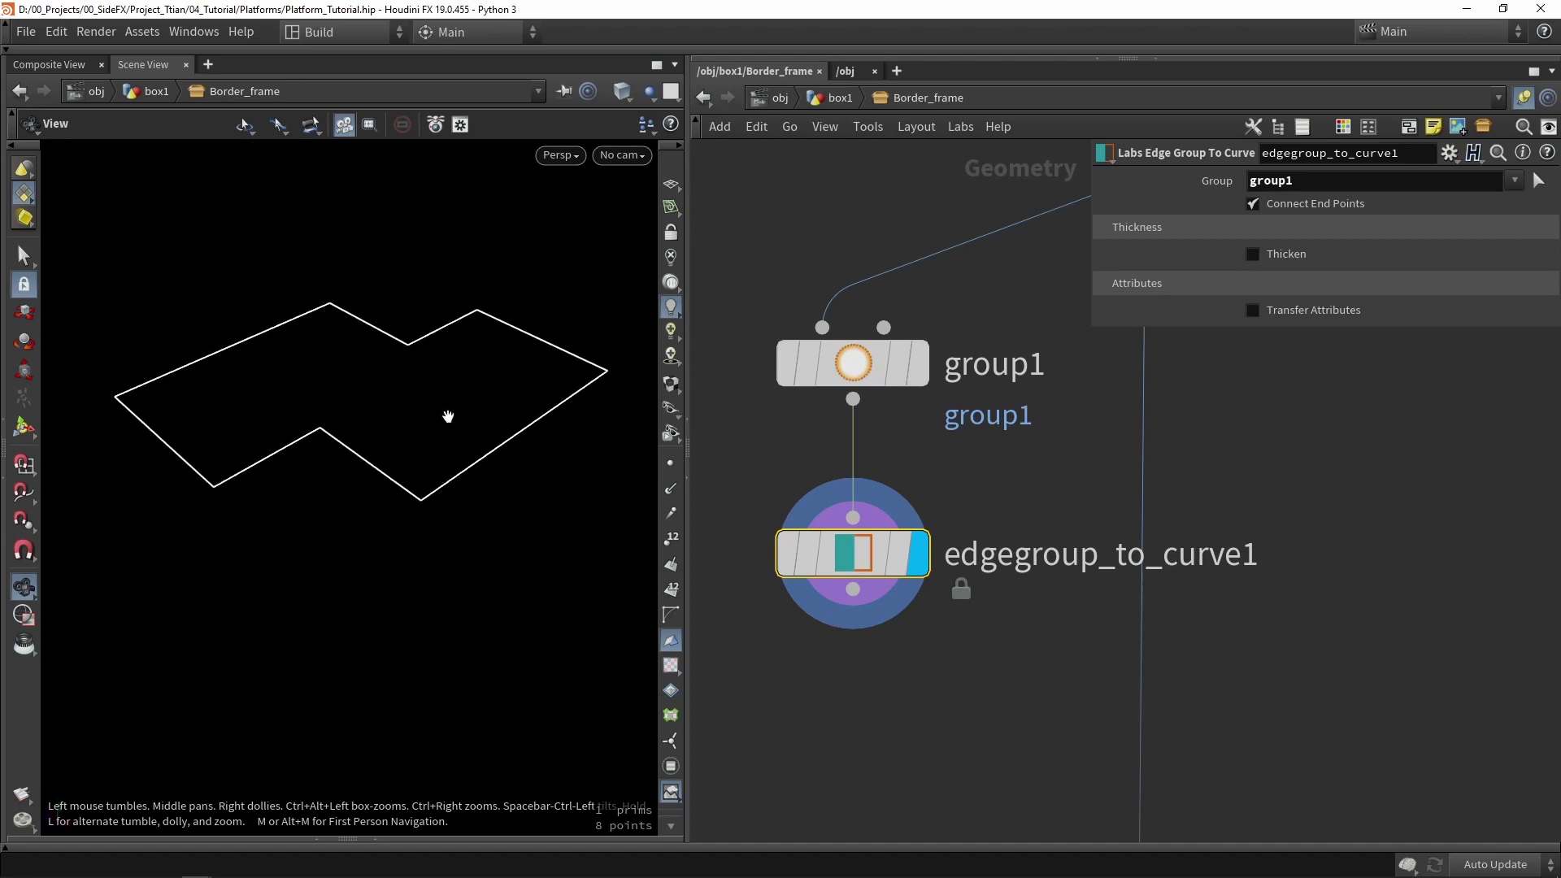
pyautogui.scroll(-3, 908, 462)
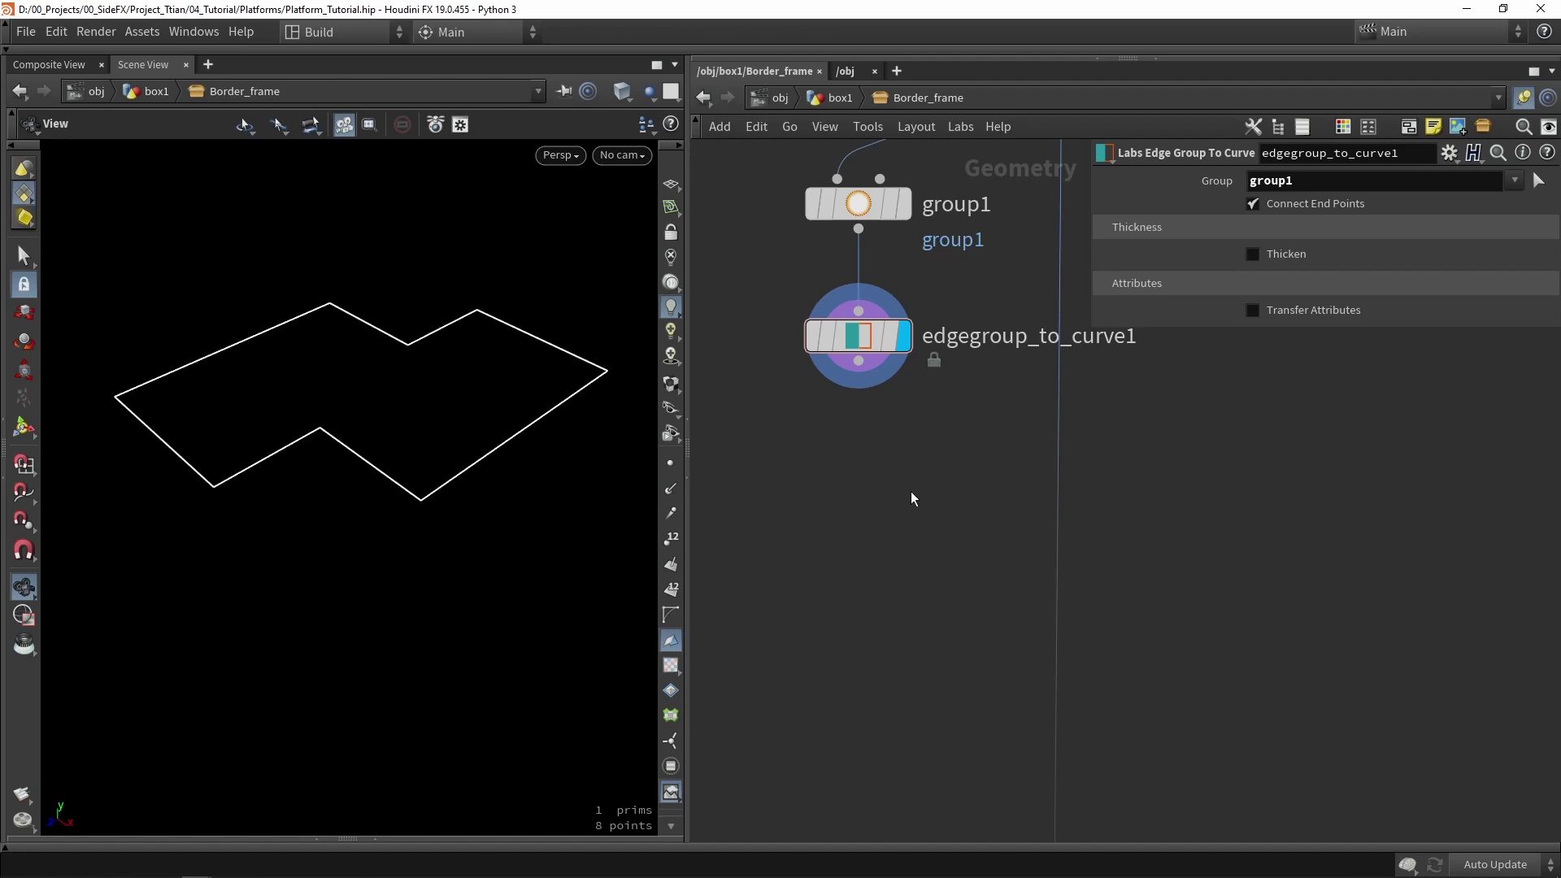
# - Add resample1 below edgegroup_to_curve1 and turn on point display in the viewport
pyautogui.press('Tab')
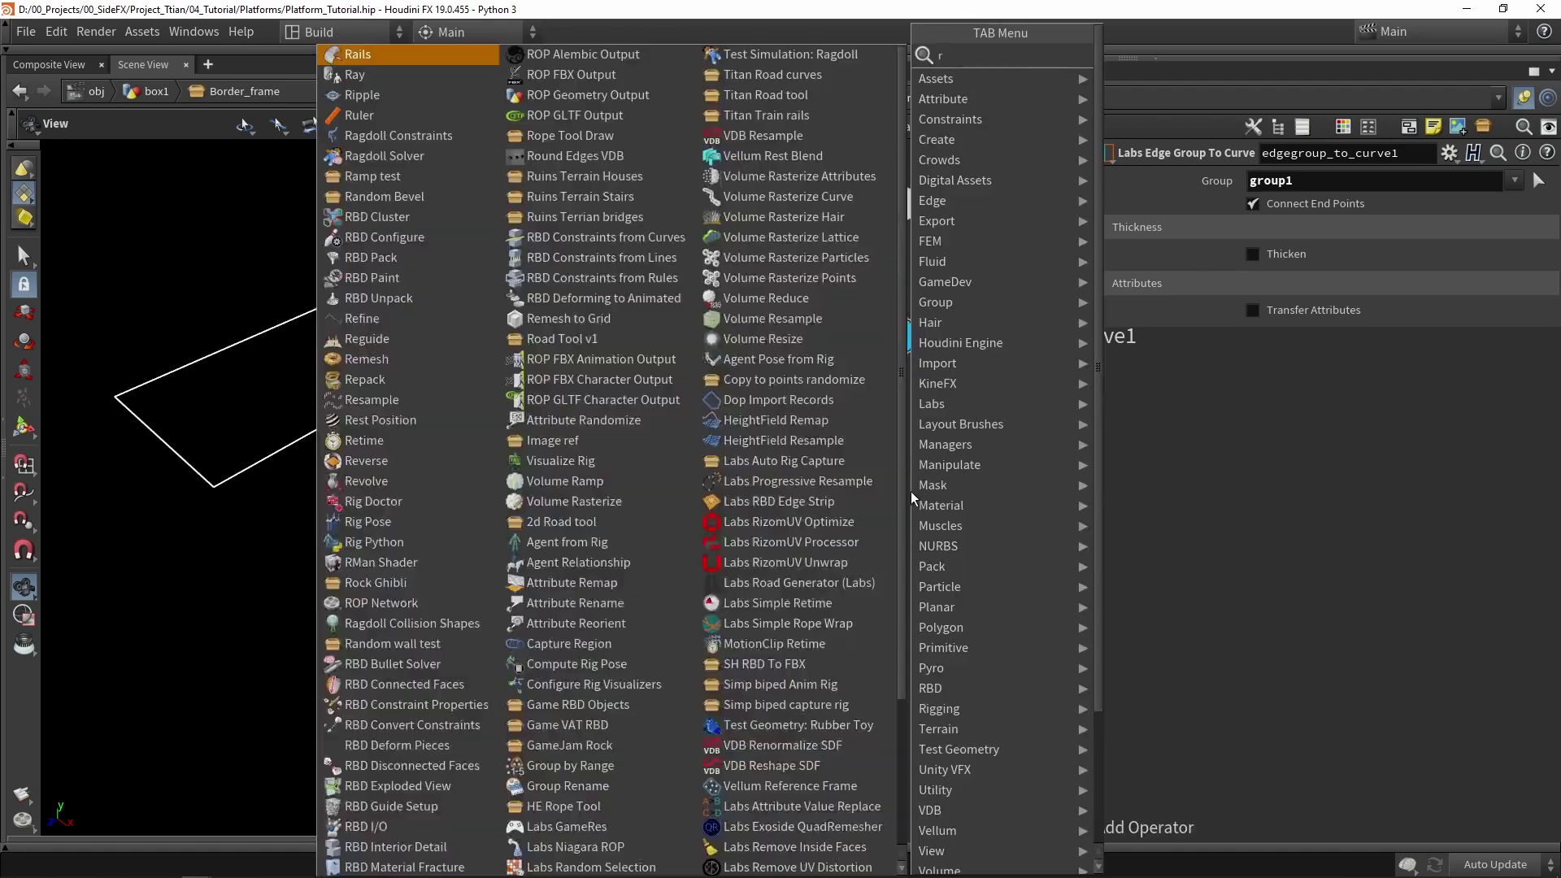
pyautogui.write('resa')
pyautogui.press('Return')
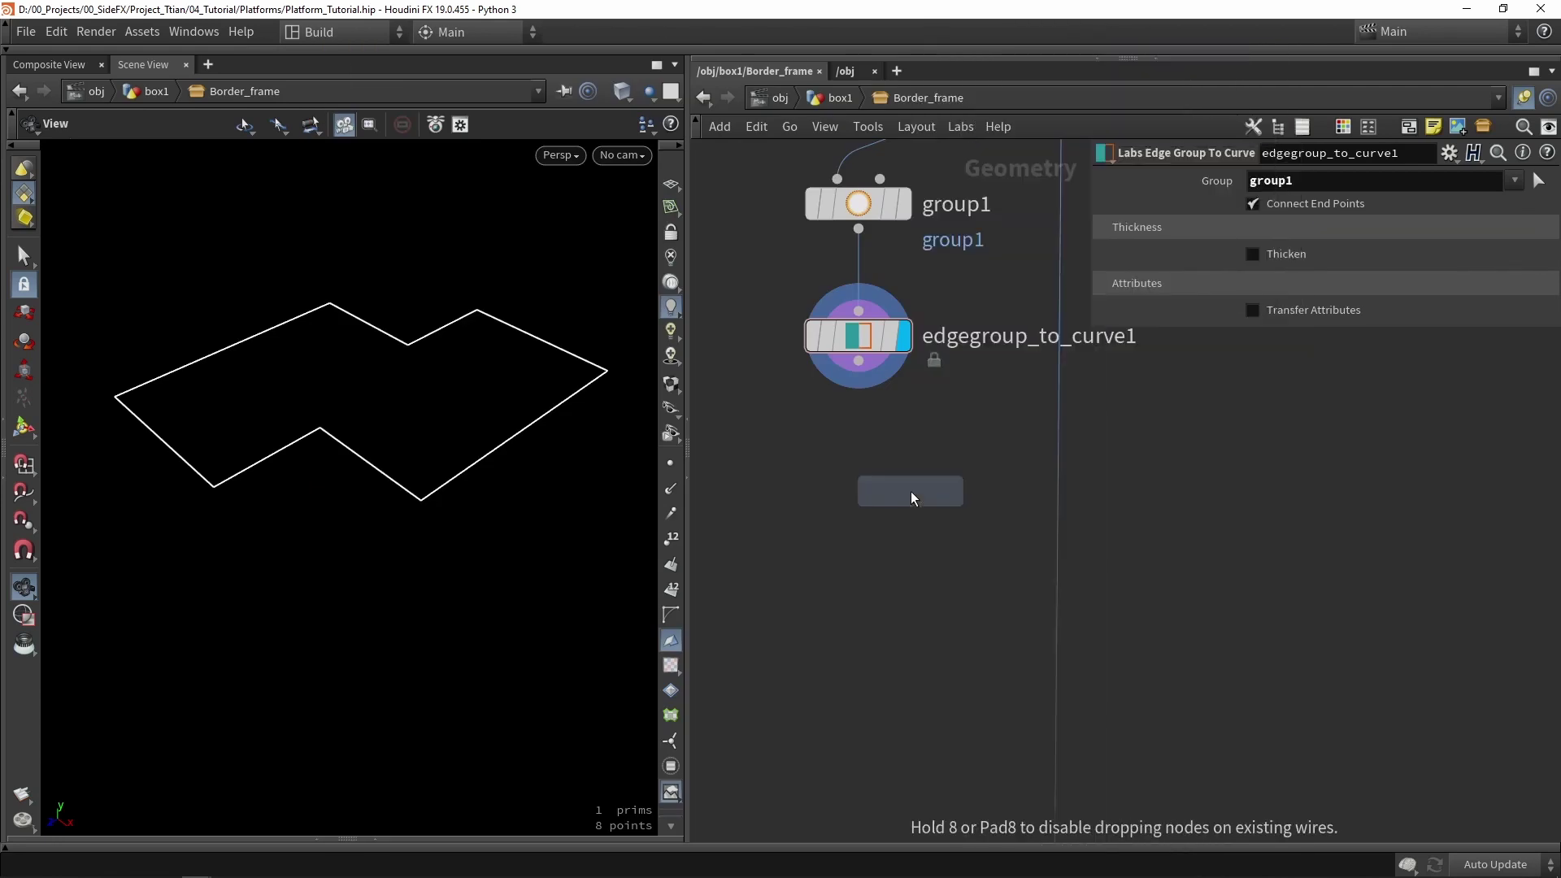
pyautogui.click(911, 491)
pyautogui.scroll(3, 911, 491)
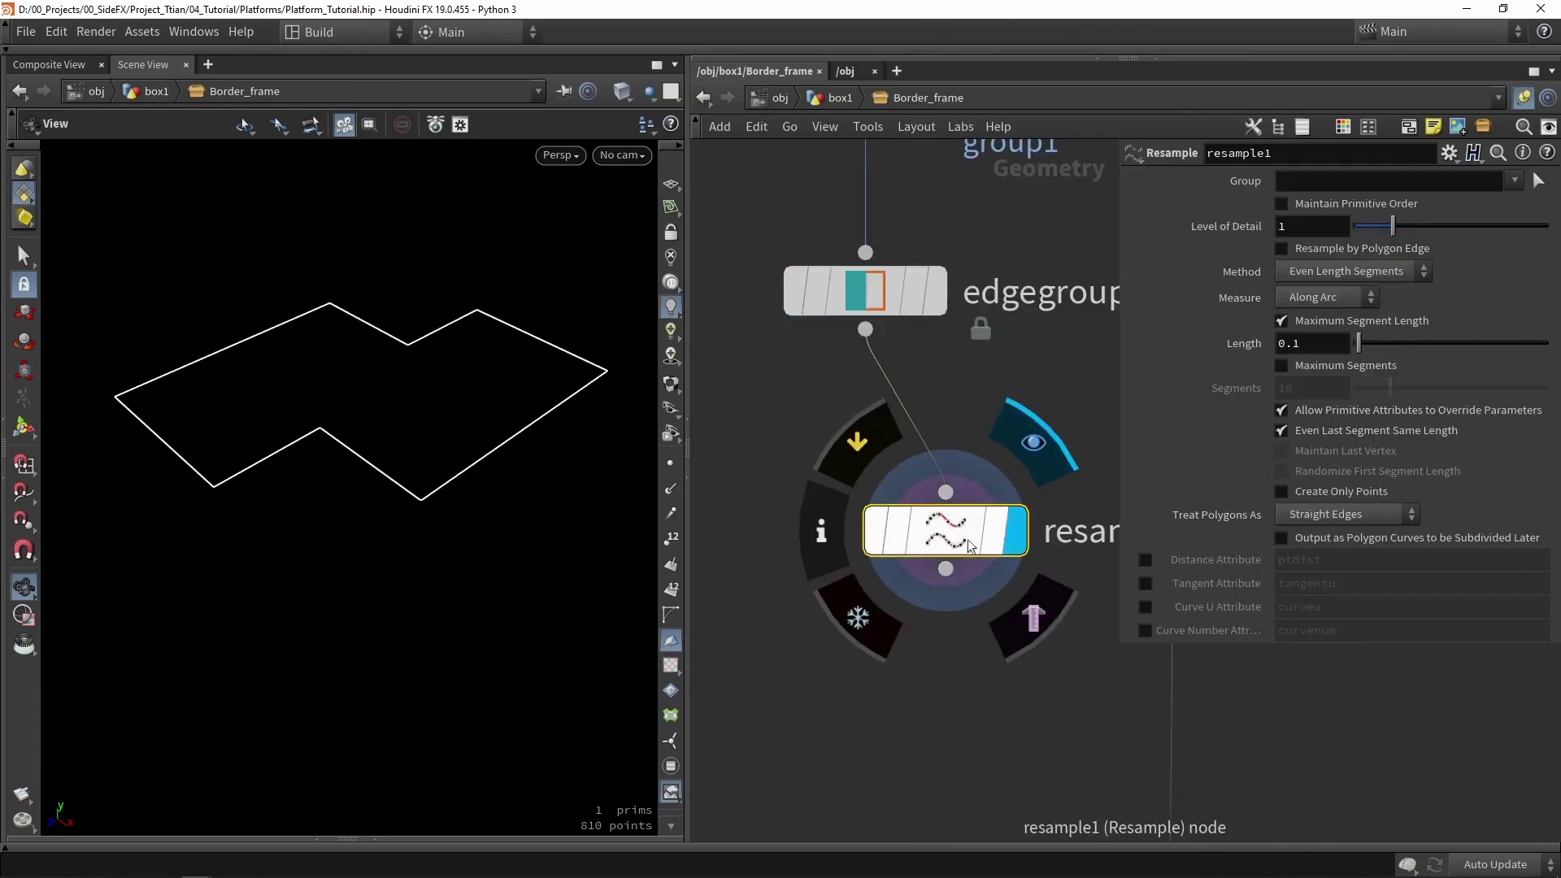
pyautogui.moveTo(921, 545); pyautogui.dragTo(840, 491)
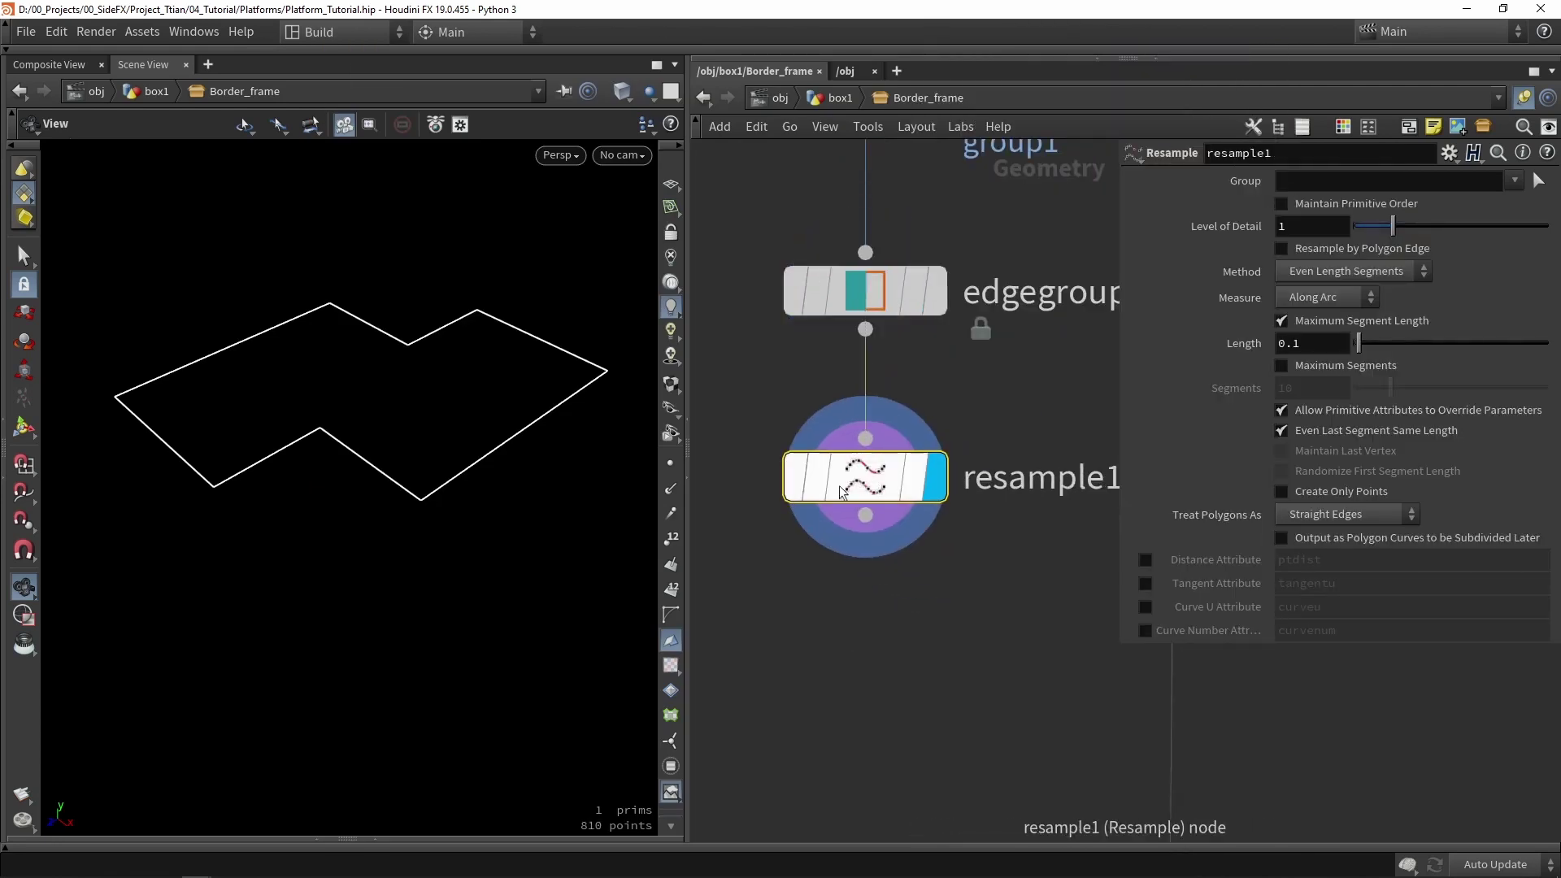
pyautogui.click(670, 463)
pyautogui.scroll(5, 469, 483)
pyautogui.scroll(2, 469, 483)
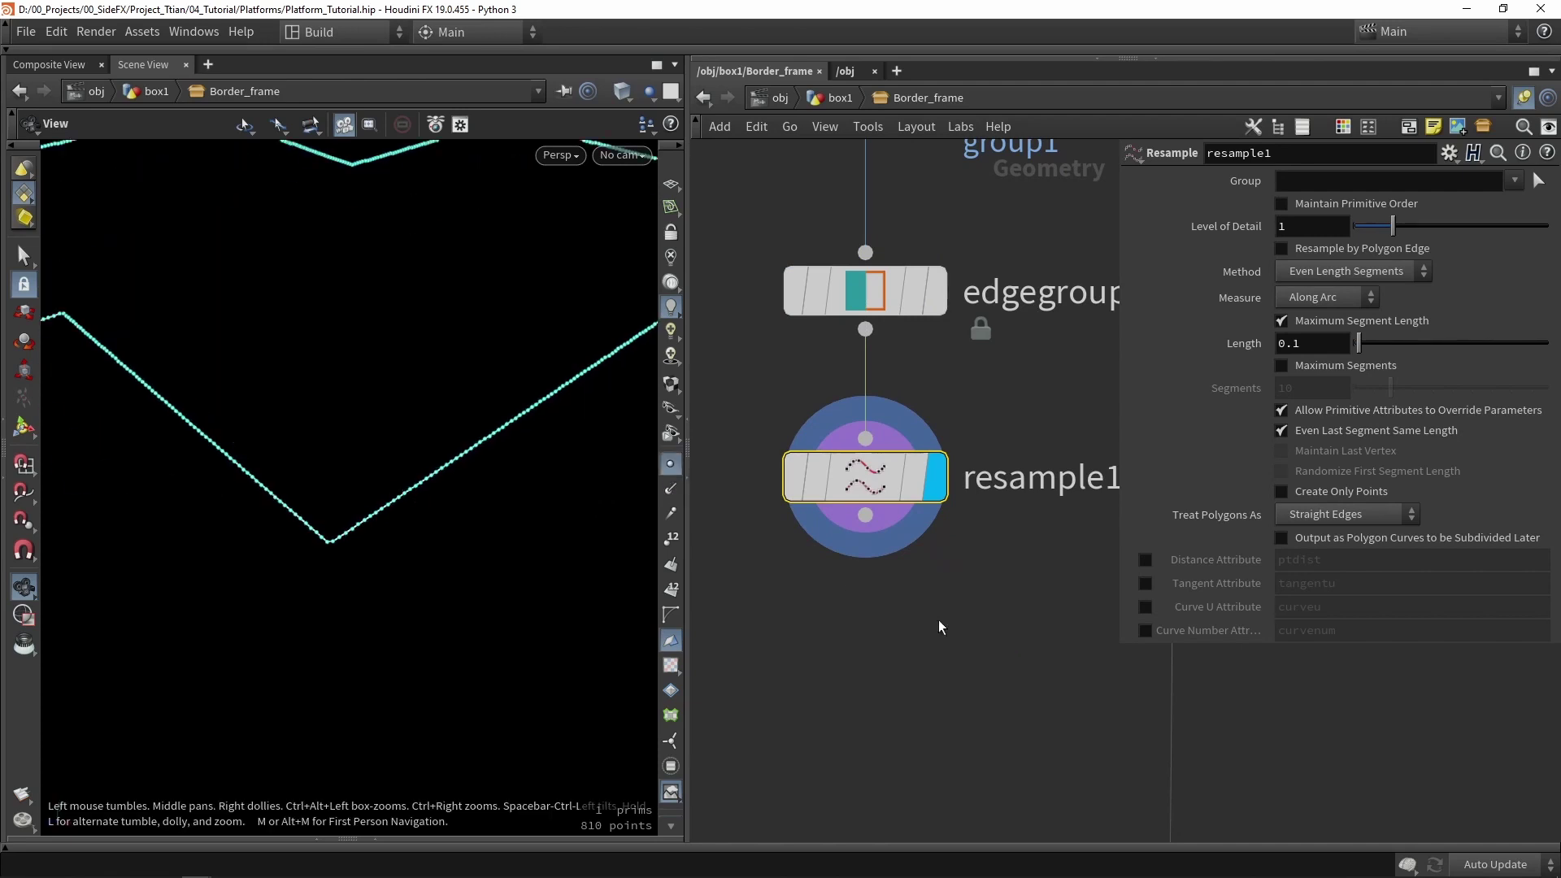
pyautogui.moveTo(880, 497); pyautogui.dragTo(926, 357, button='middle')
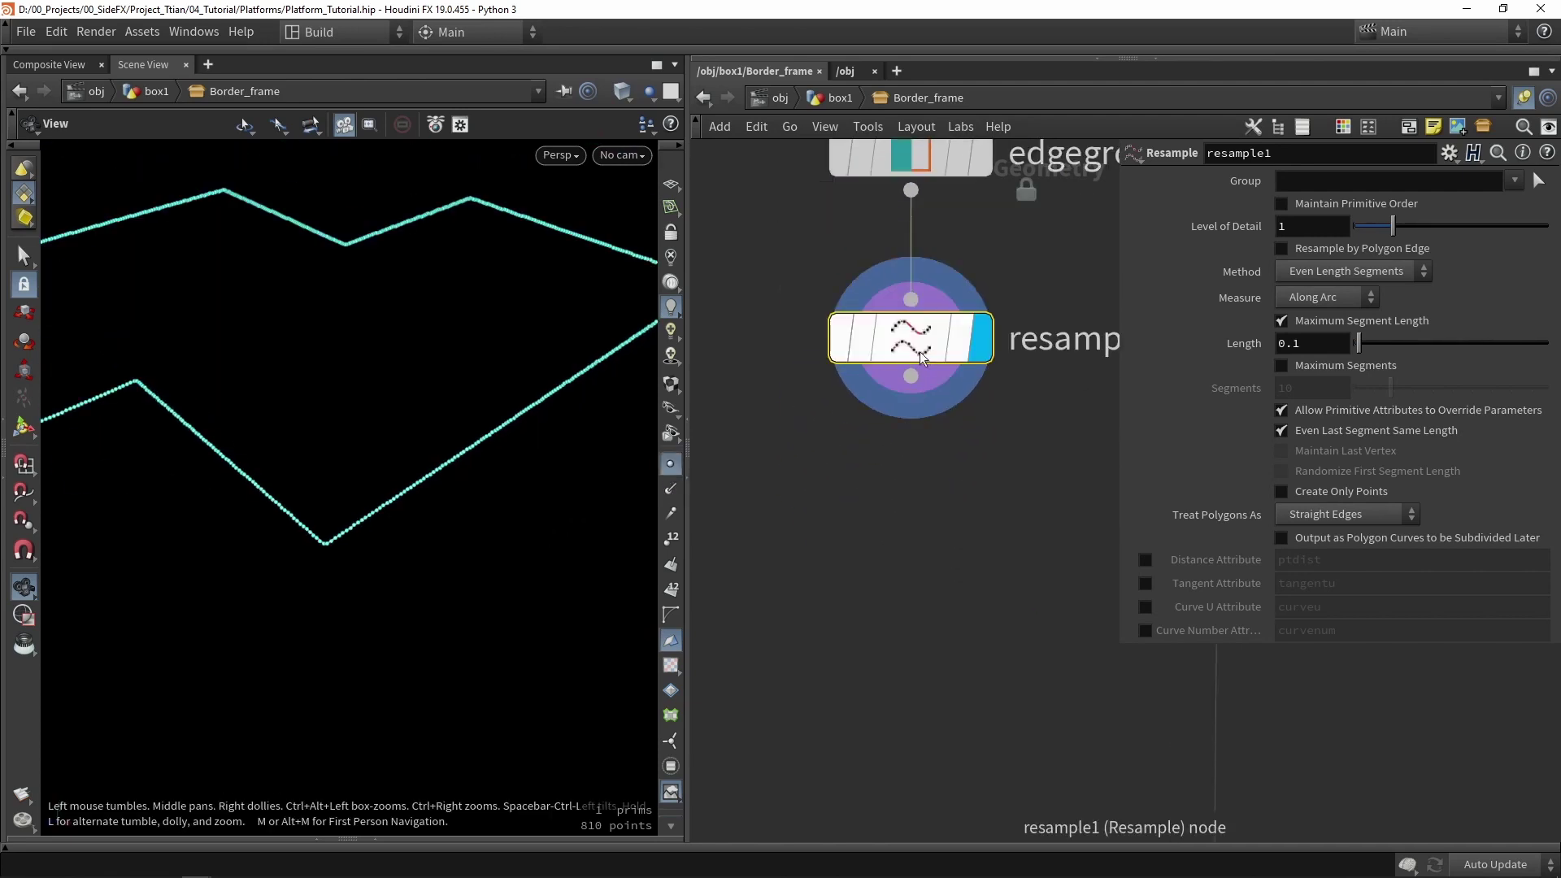
# - Enable Resample by Polygon Edge with segment Length 0.3, giving 275 points
pyautogui.click(1309, 247)
pyautogui.moveTo(404, 537); pyautogui.dragTo(505, 446)
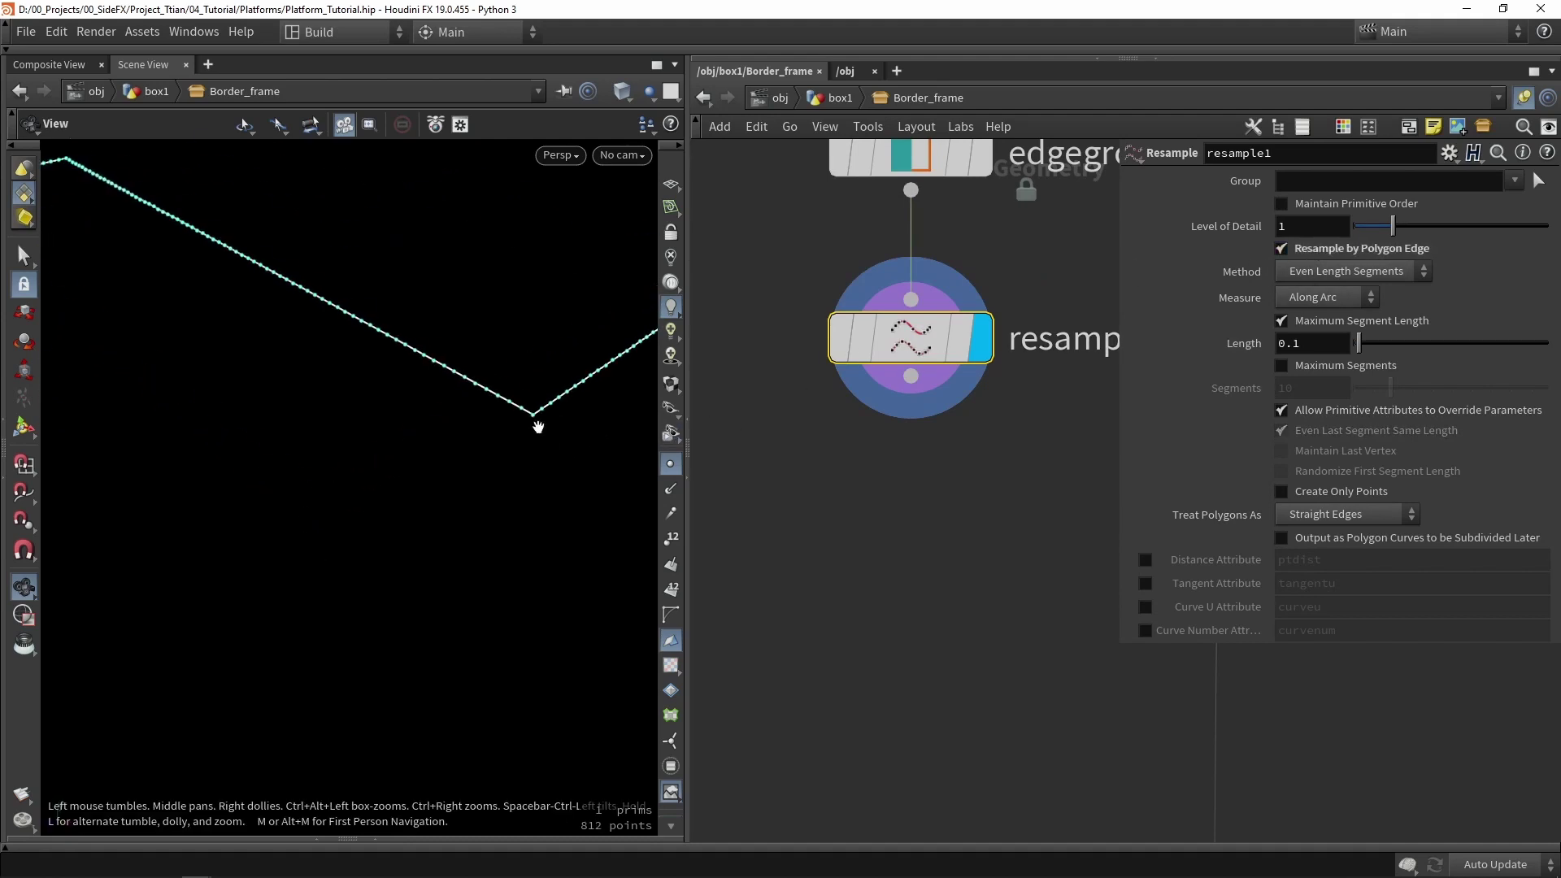
pyautogui.click(1307, 343)
pyautogui.write('3')
pyautogui.press('Return')
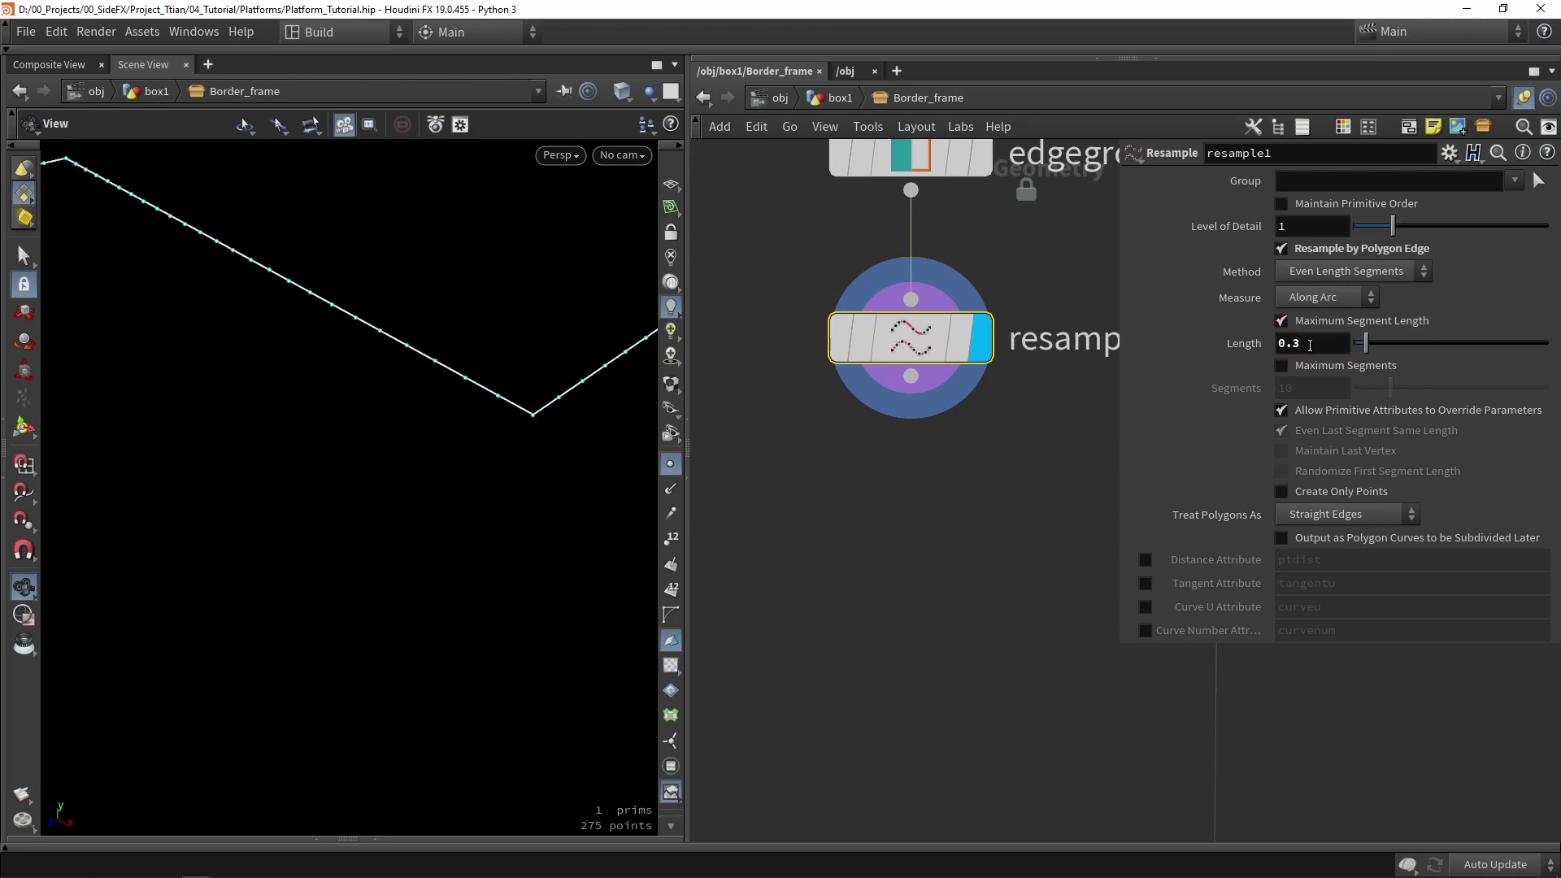
pyautogui.scroll(-10, 261, 425)
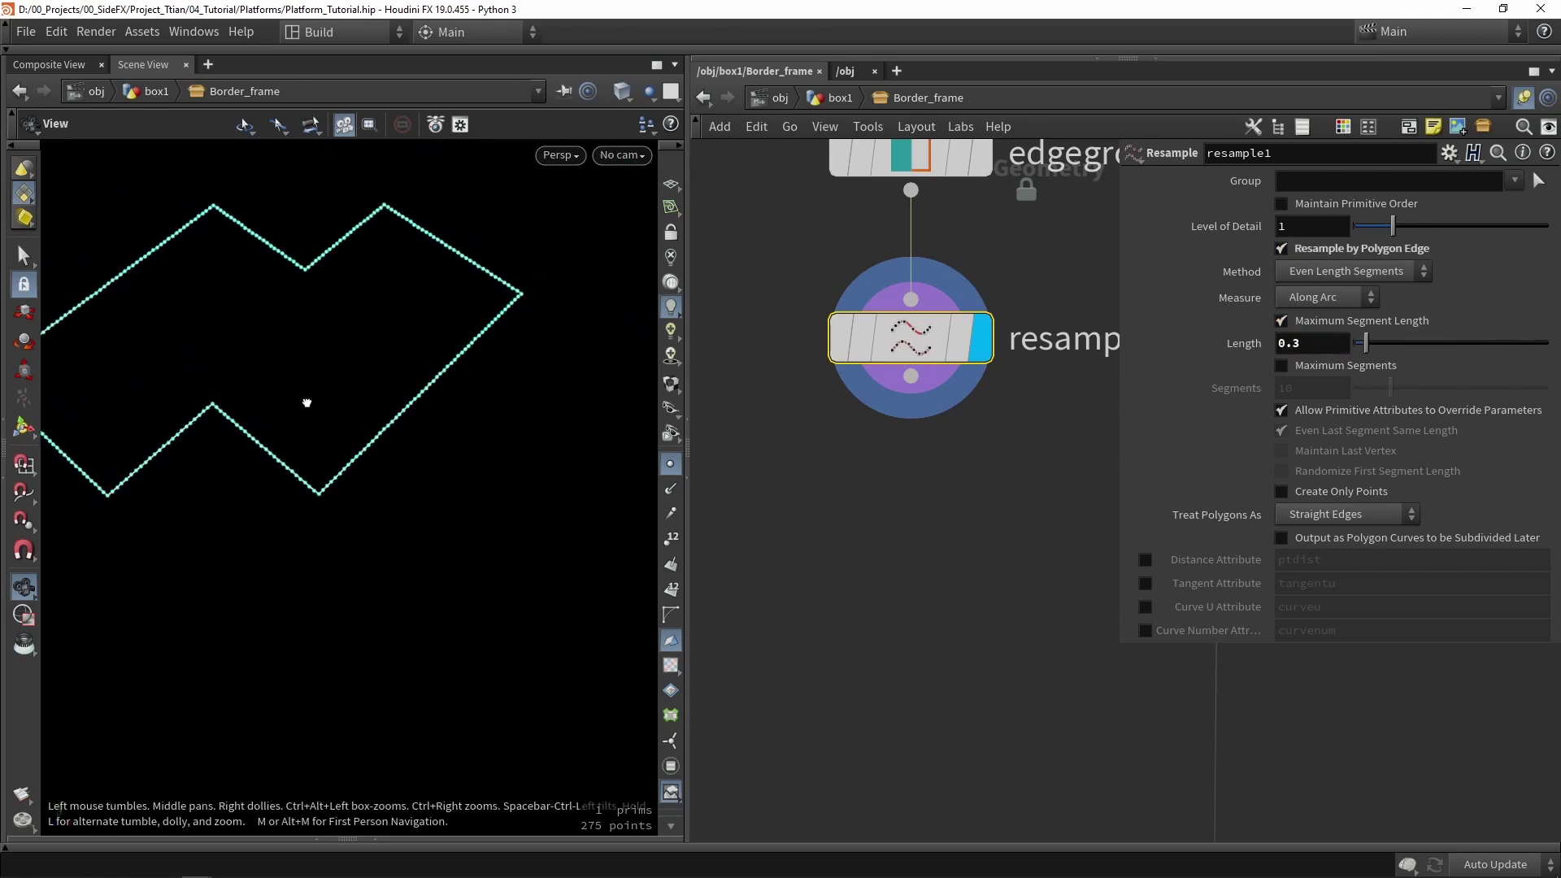
pyautogui.scroll(2, 326, 430)
pyautogui.click(957, 560)
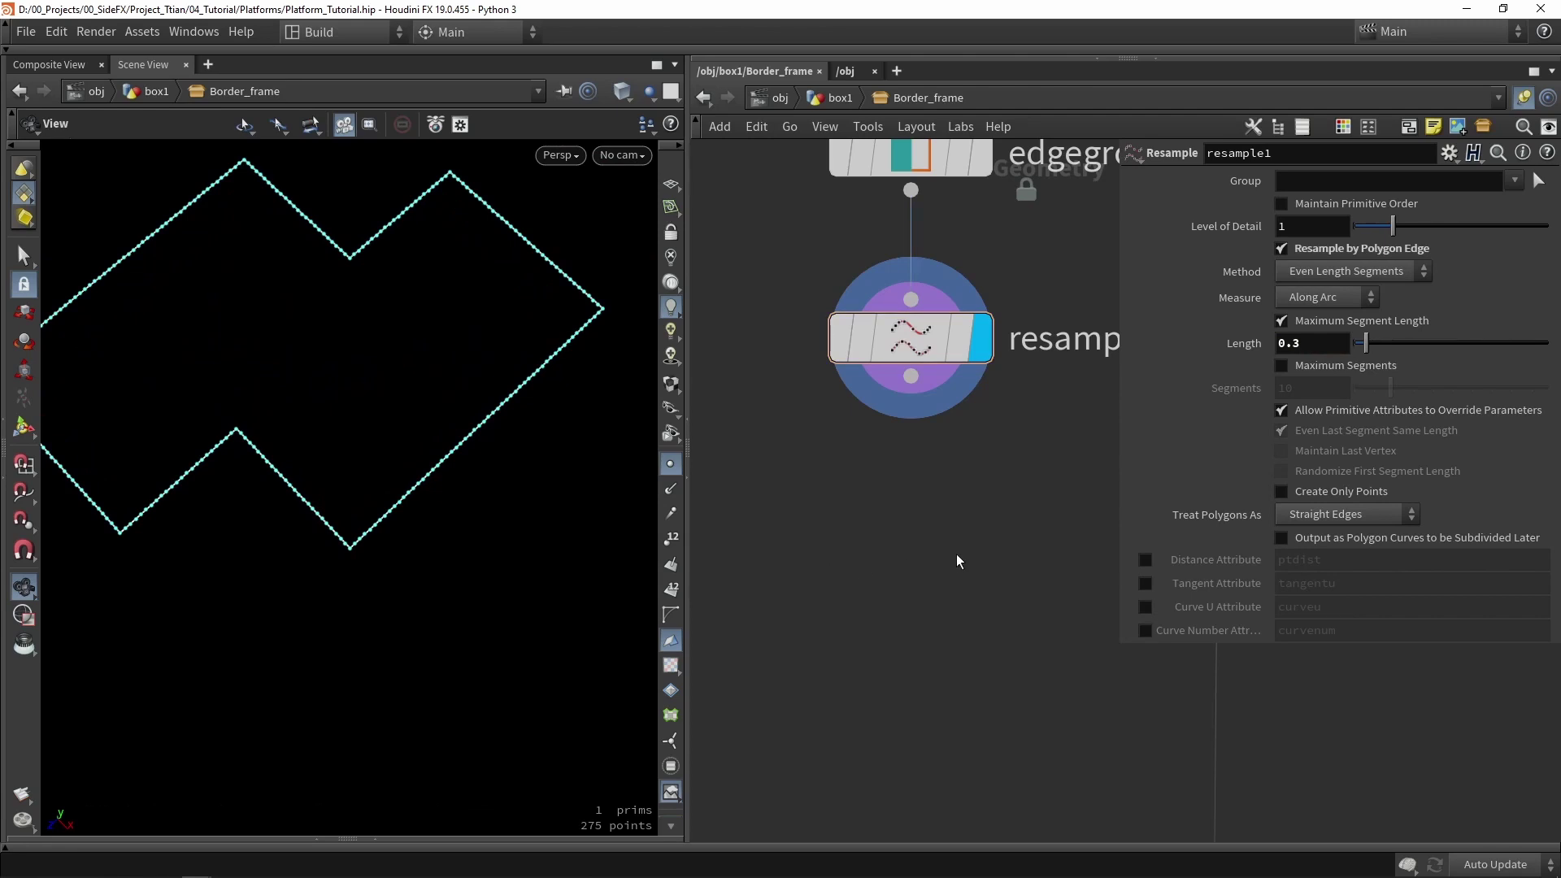
pyautogui.press('Tab')
pyautogui.write('smal')
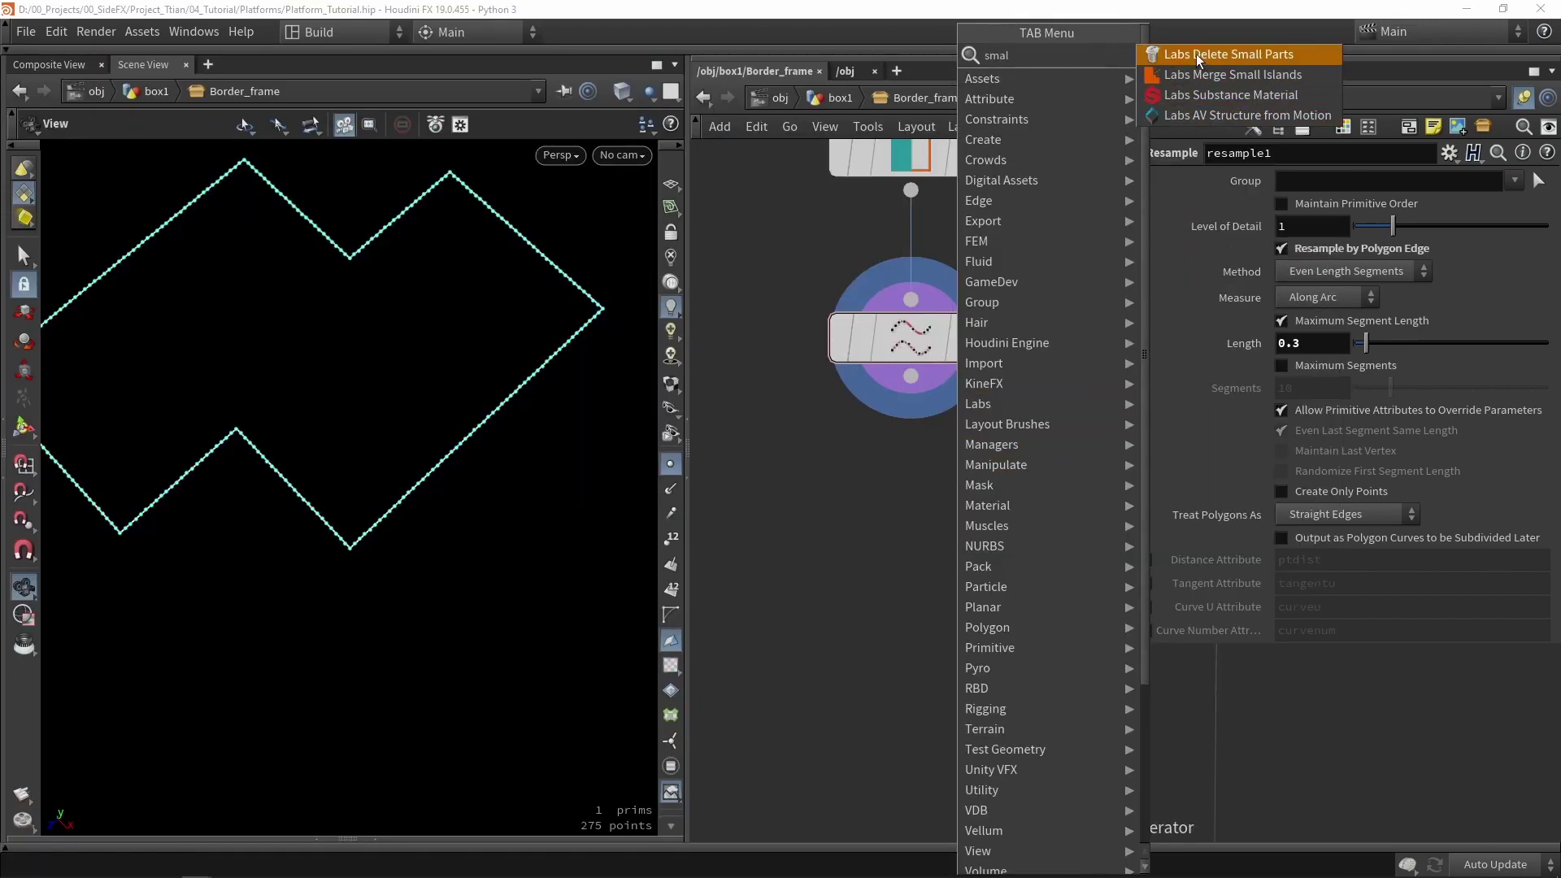
# - Add a displayed Labs Delete Small Parts node below resample1, set to Perimeter with threshold 0.3
pyautogui.click(1228, 53)
pyautogui.click(920, 470)
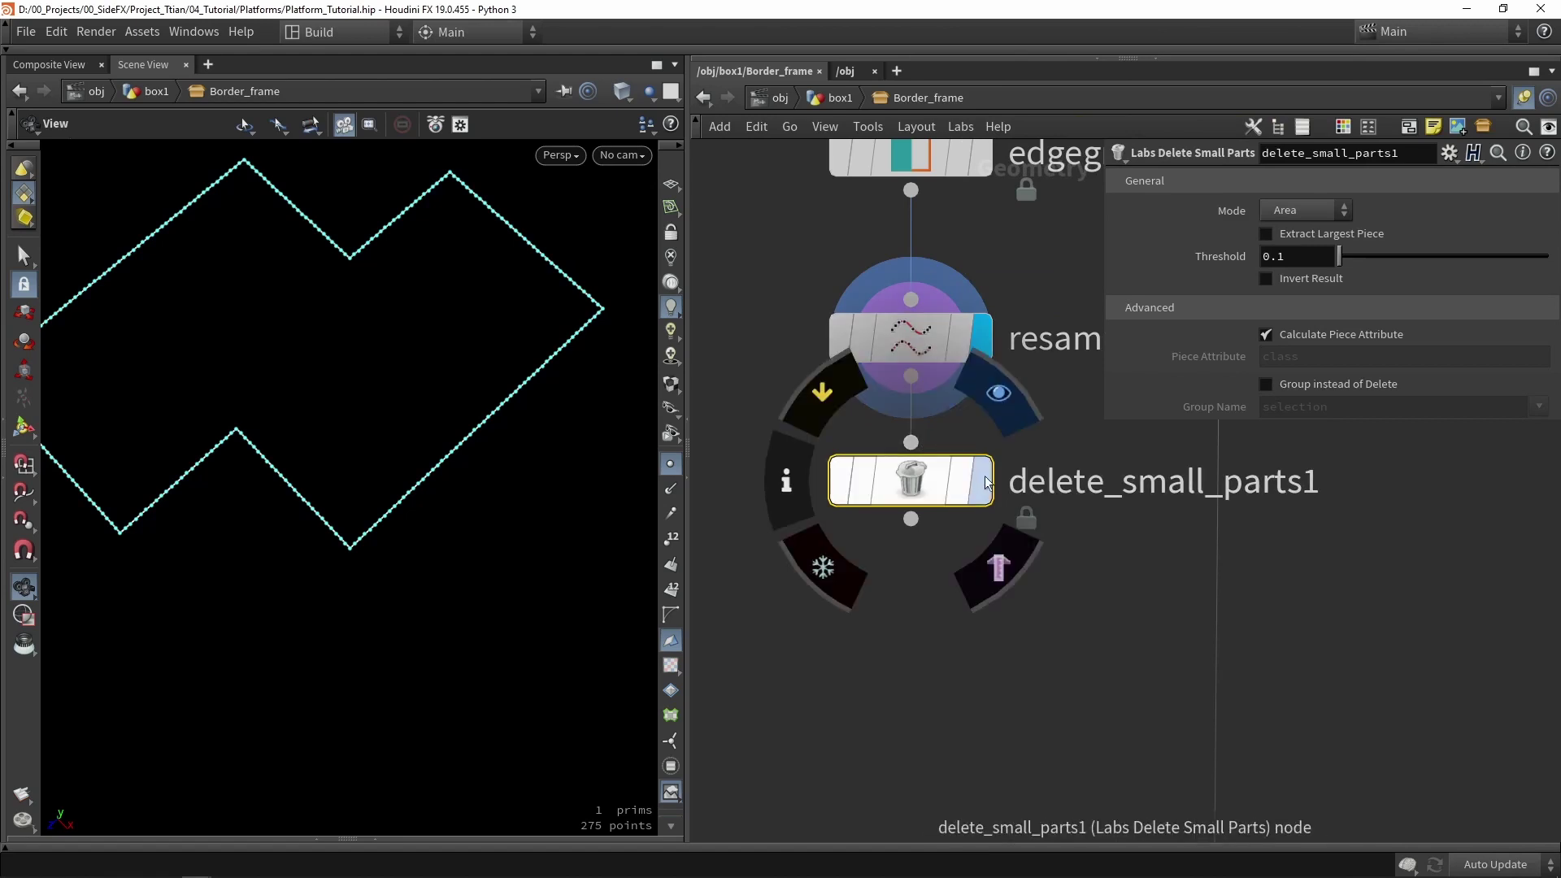
pyautogui.press('r')
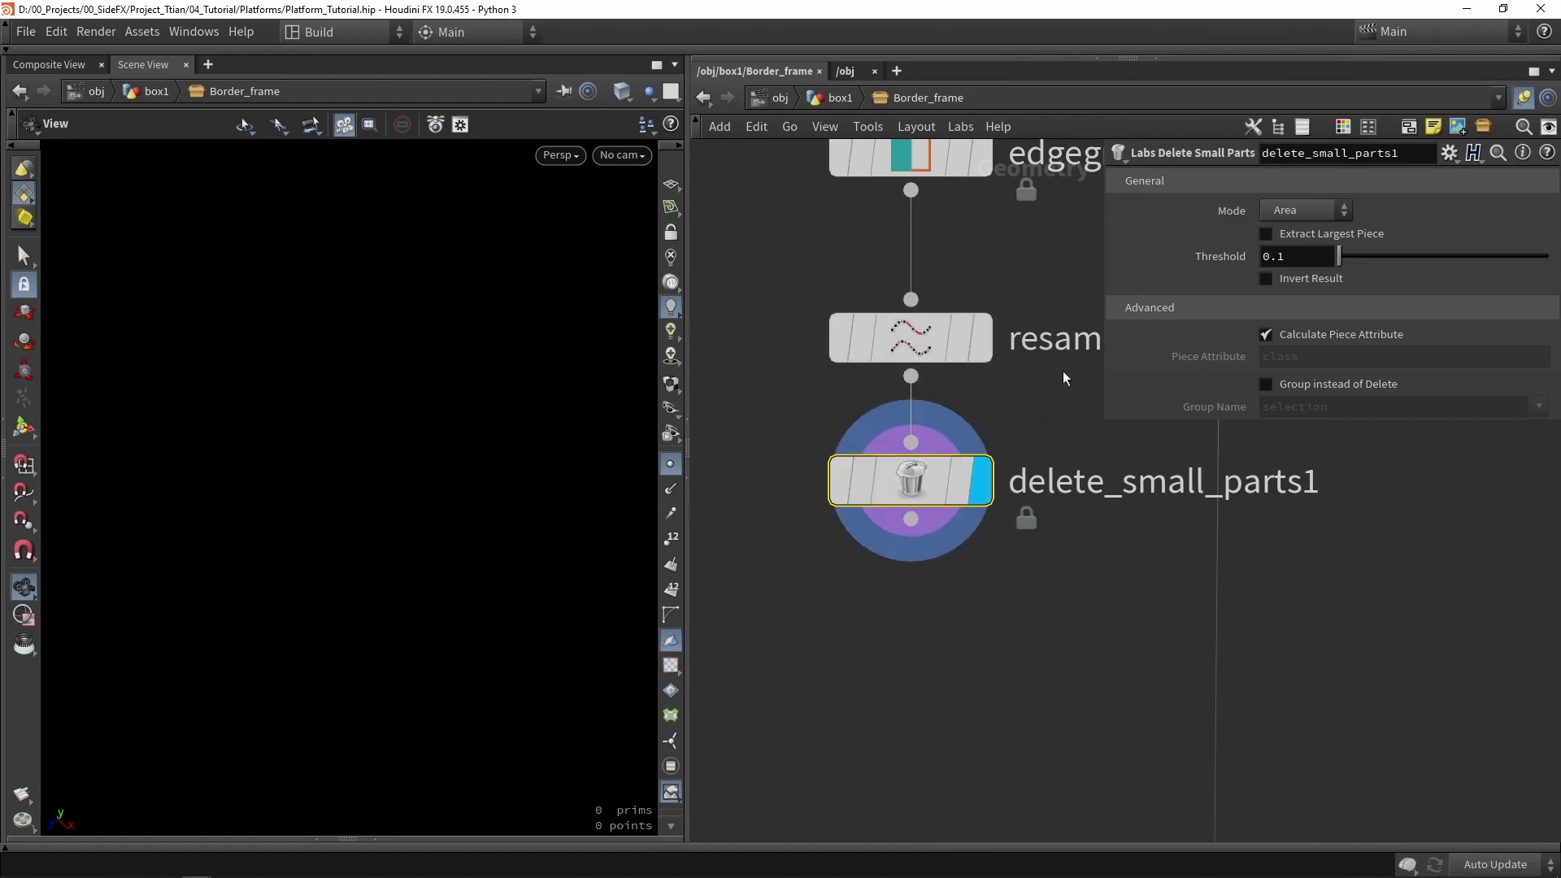
pyautogui.click(1299, 208)
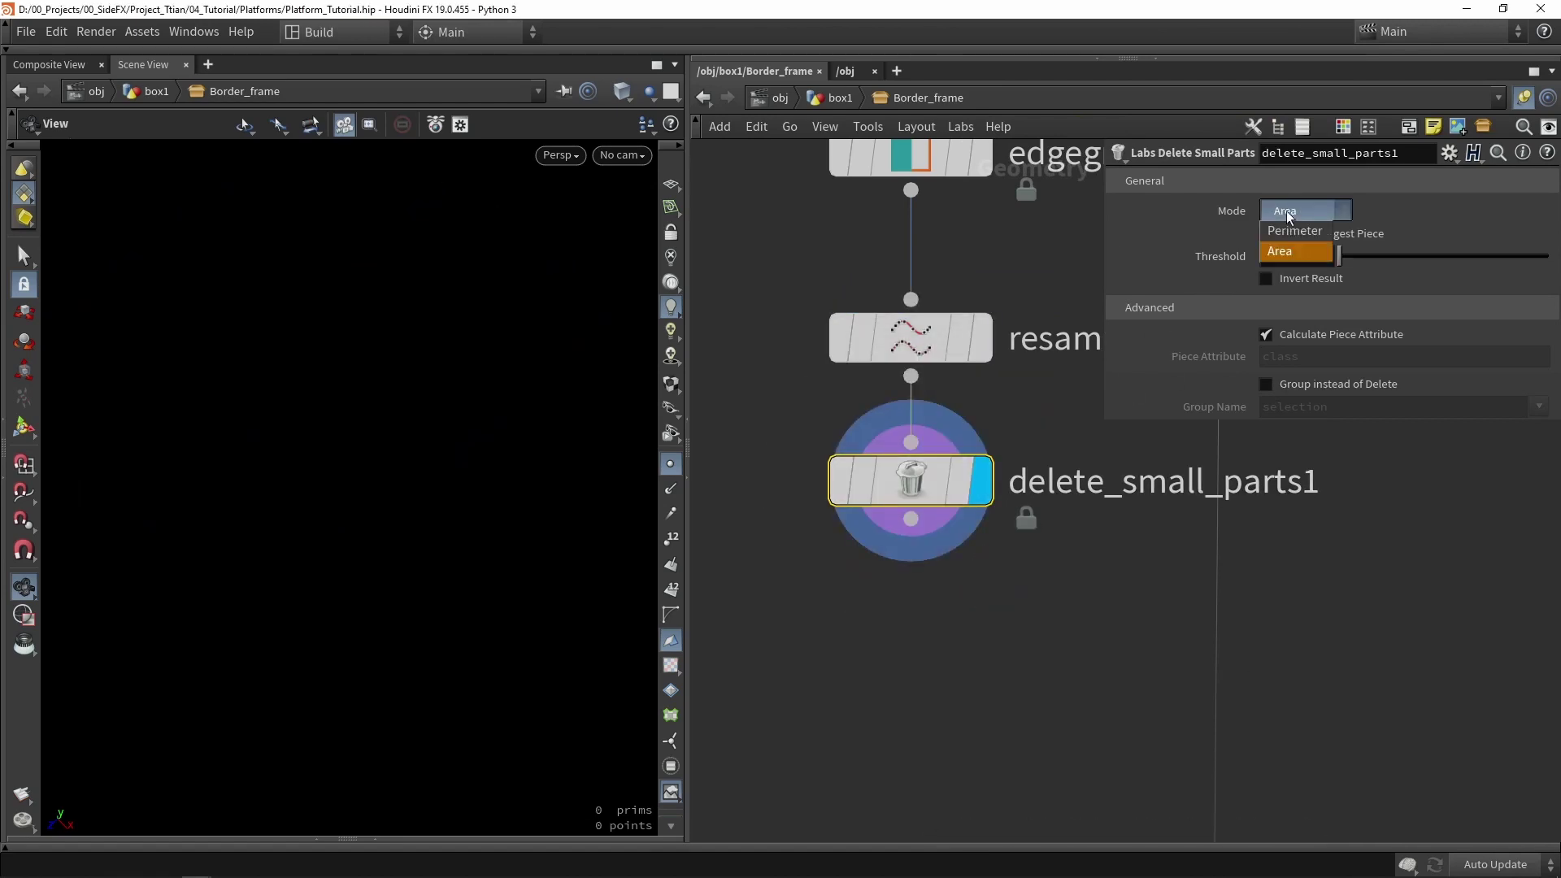
pyautogui.click(1292, 230)
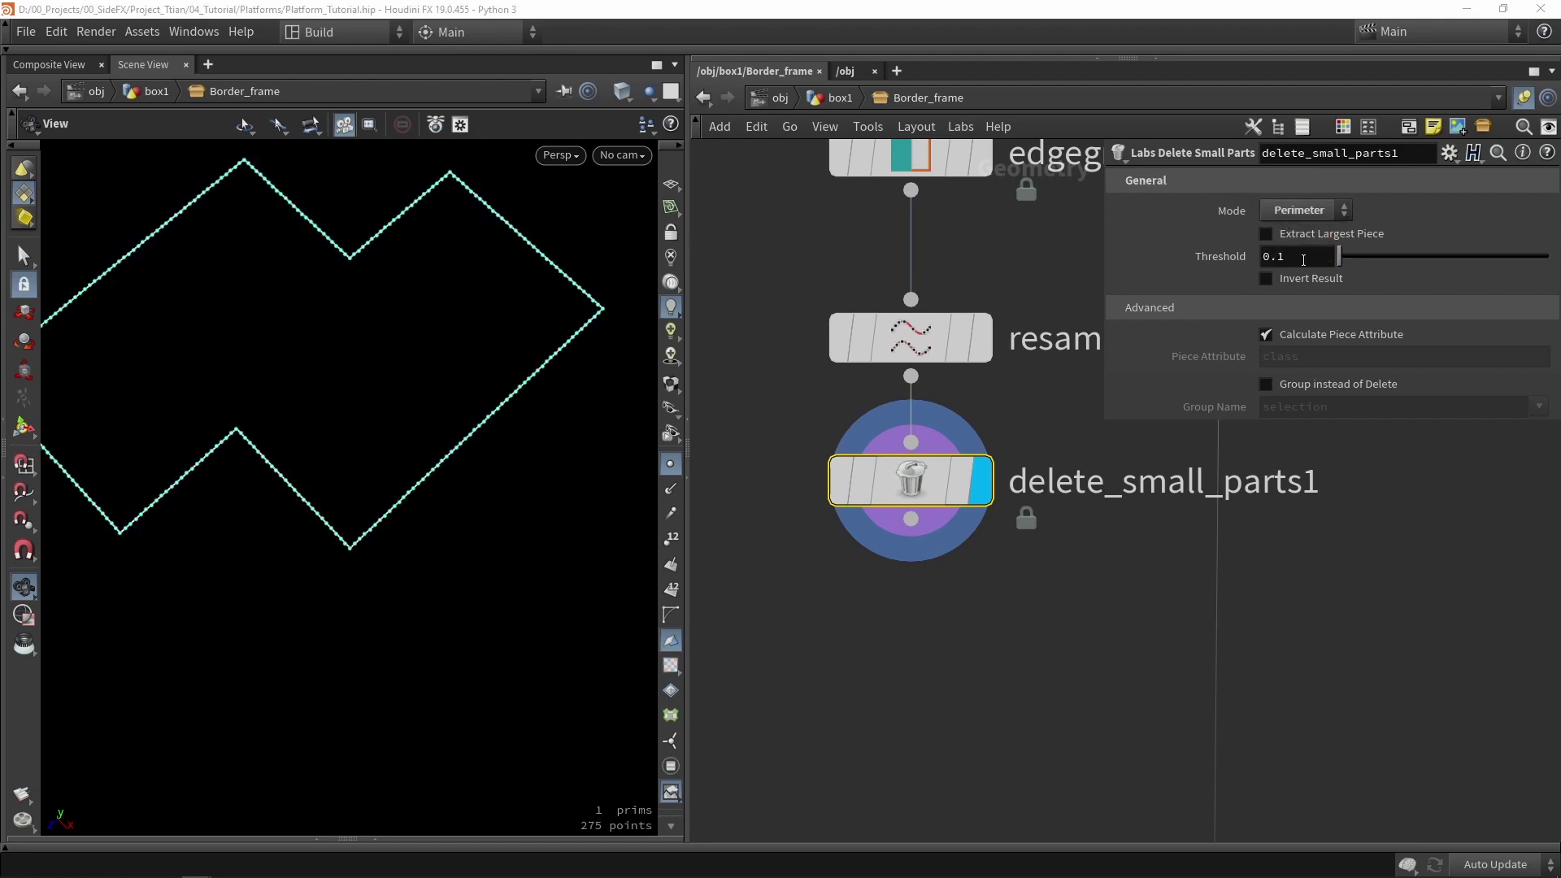
pyautogui.click(1303, 260)
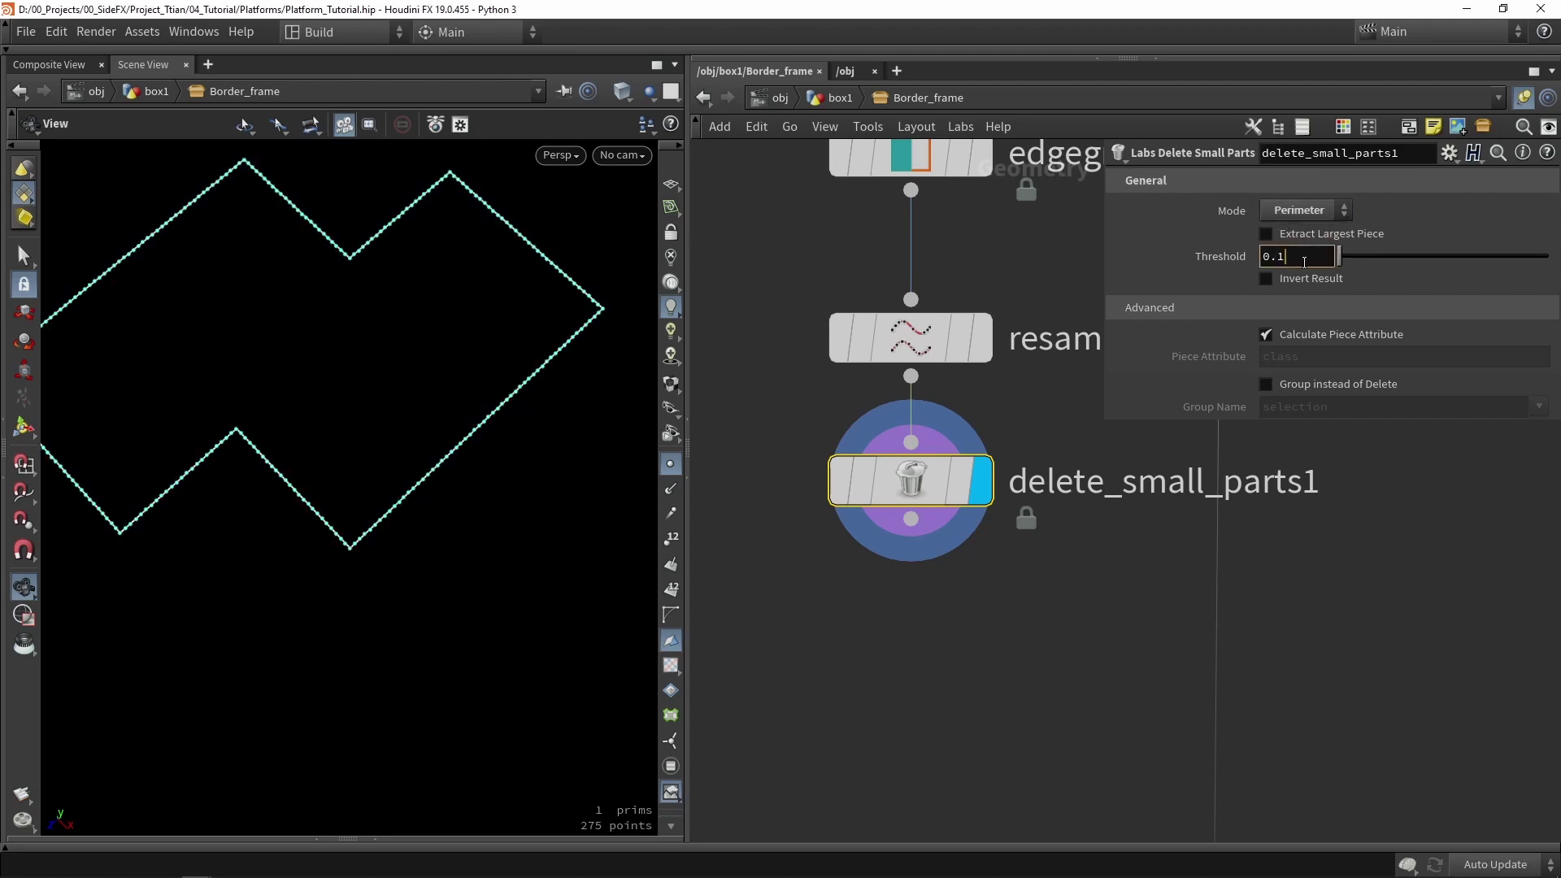
pyautogui.press('Return')
pyautogui.moveTo(1004, 620); pyautogui.dragTo(1031, 545, button='middle')
pyautogui.click(1019, 566)
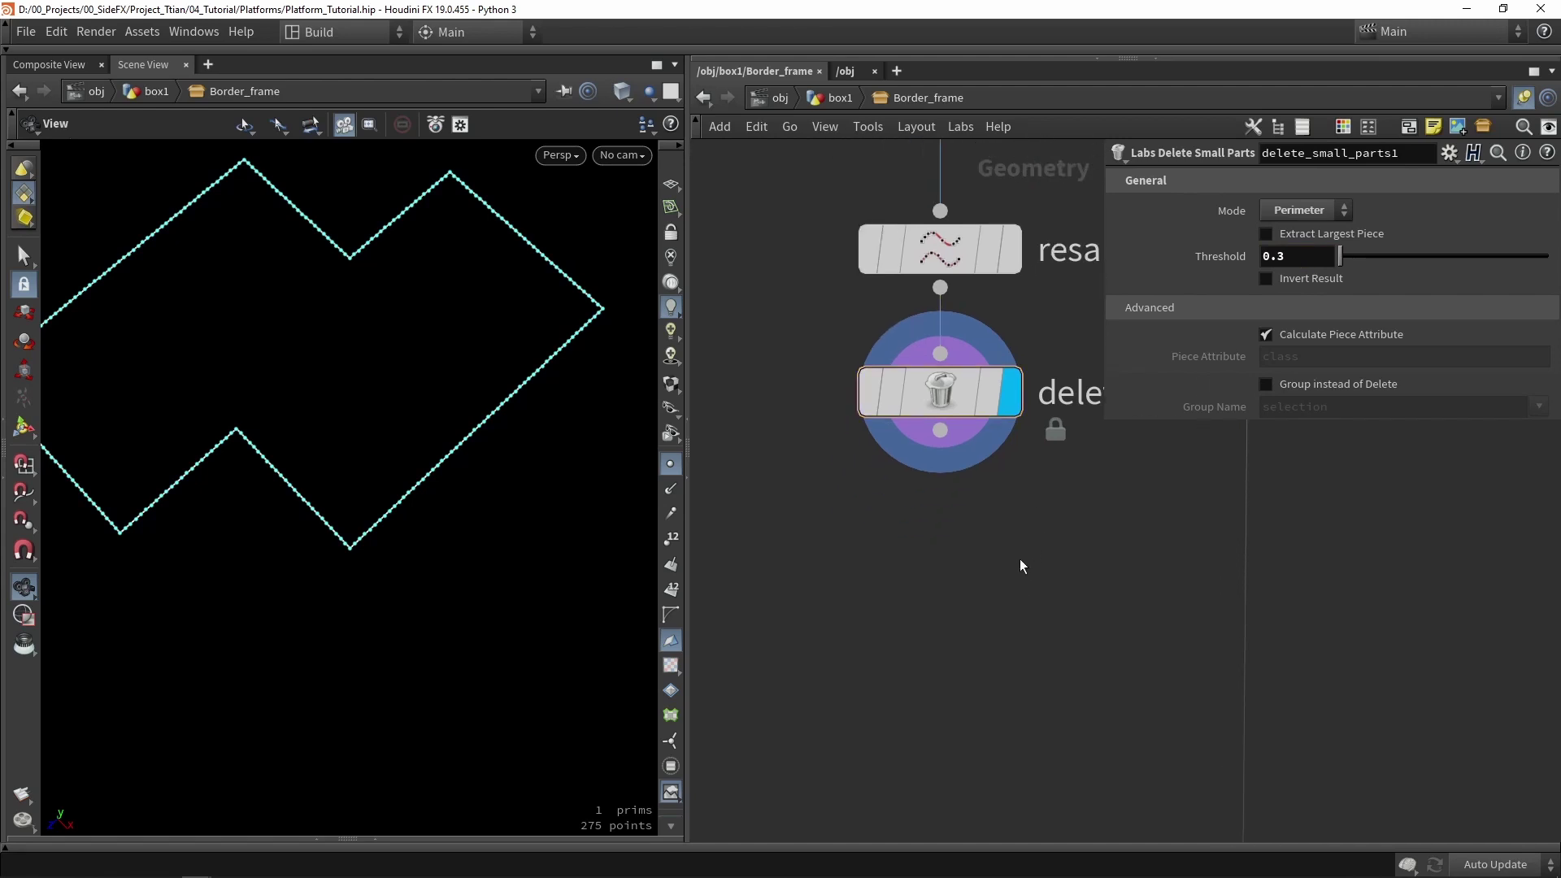
pyautogui.press('Tab')
# - Add a displayed facet1 after delete_small_parts1 with Remove Inline Points on, leaving 9 points
pyautogui.write('face')
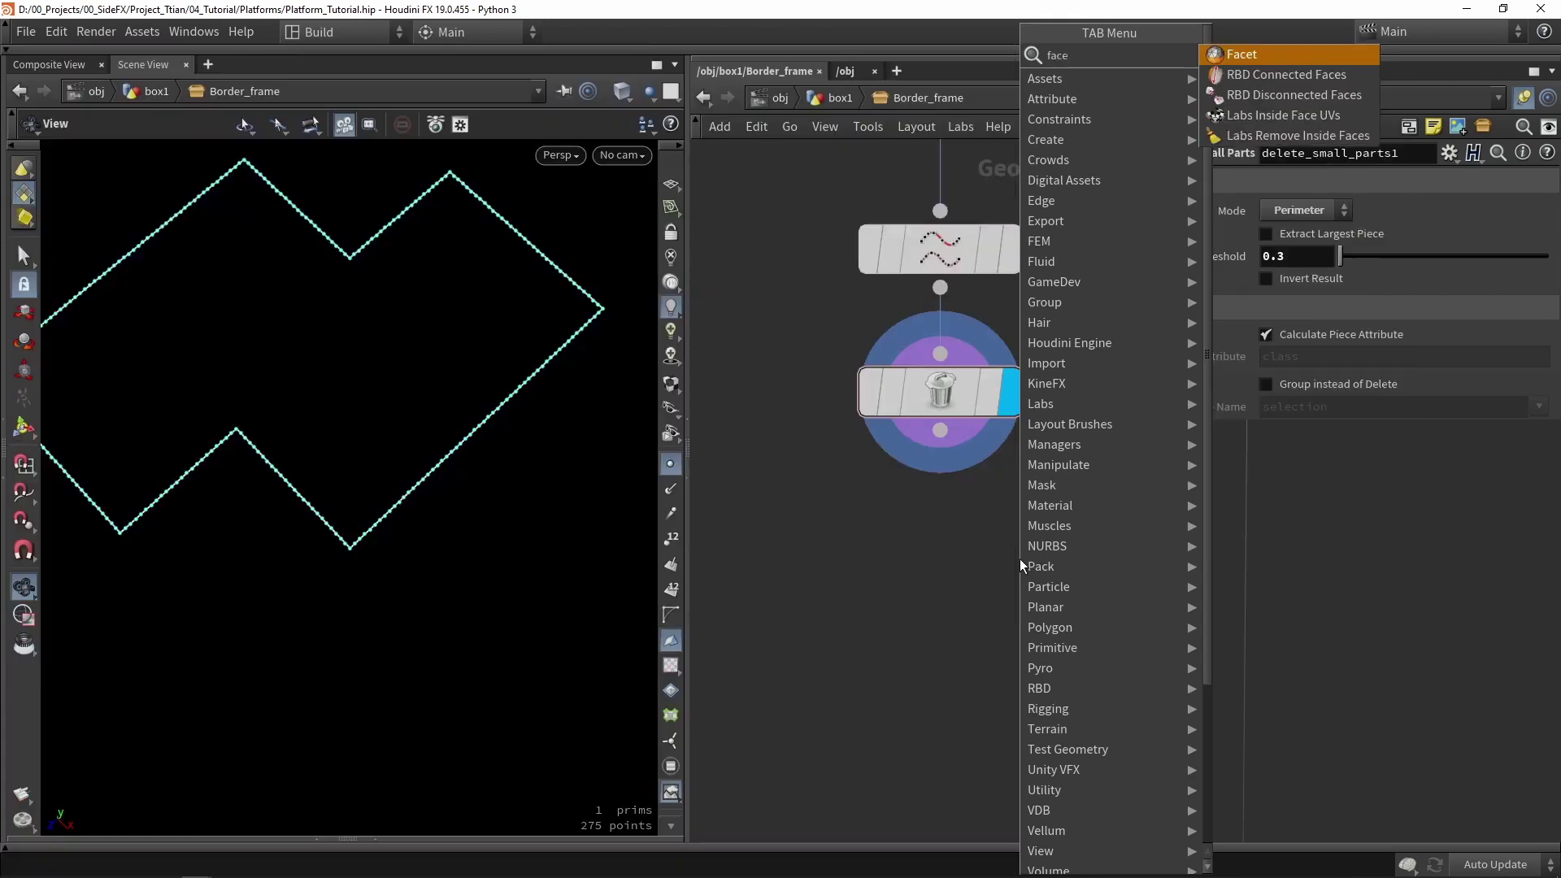
pyautogui.click(1242, 53)
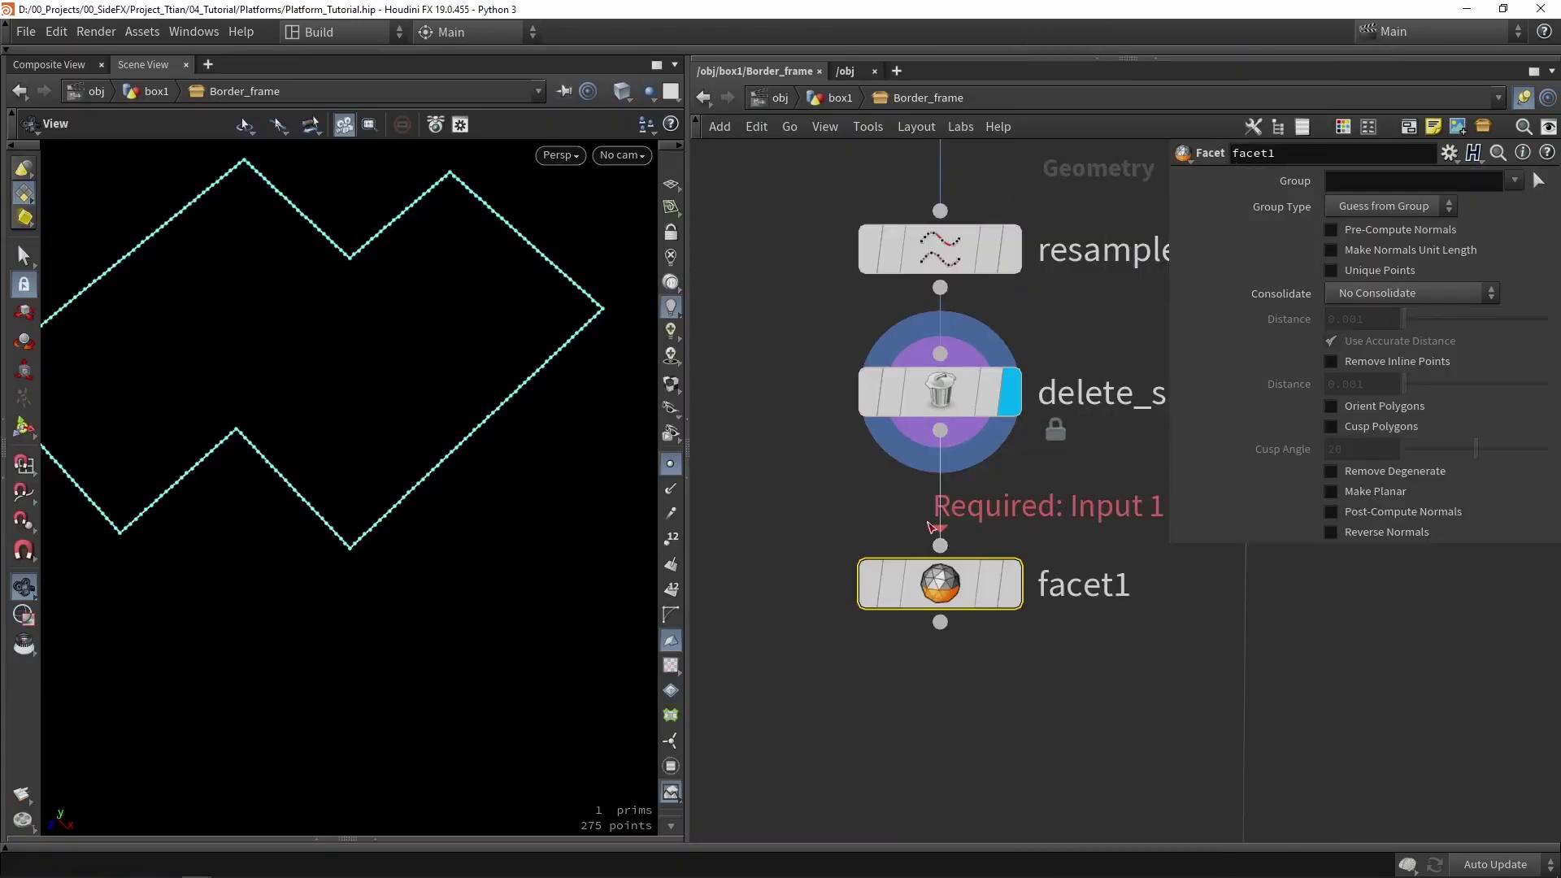
pyautogui.moveTo(931, 527); pyautogui.dragTo(960, 566)
pyautogui.click(1010, 583)
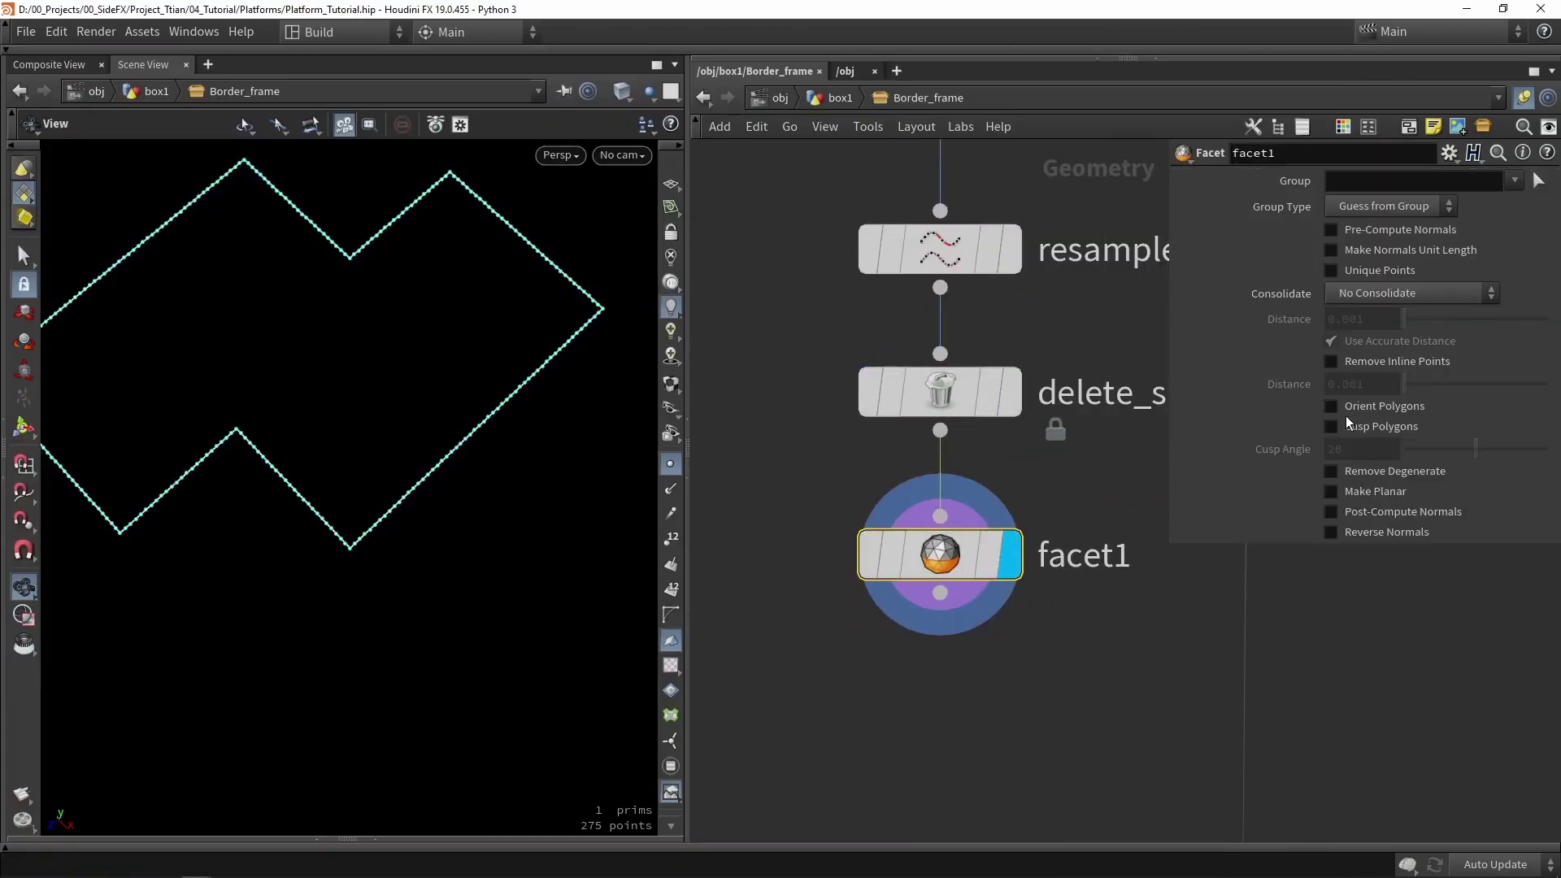
pyautogui.click(1377, 362)
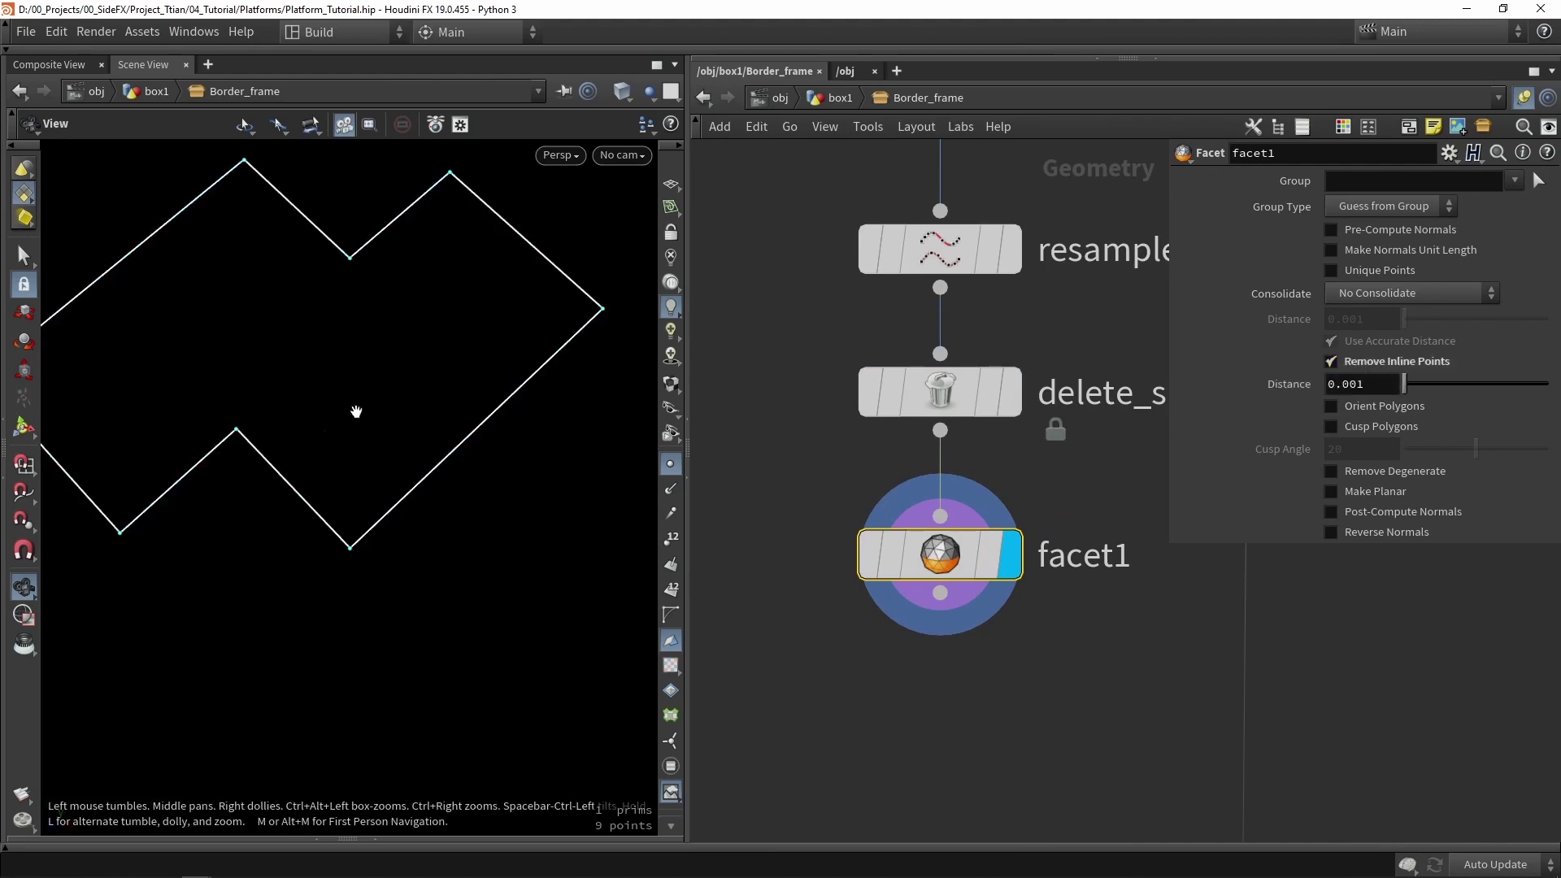
pyautogui.scroll(10, 338, 380)
pyautogui.scroll(-8, 409, 292)
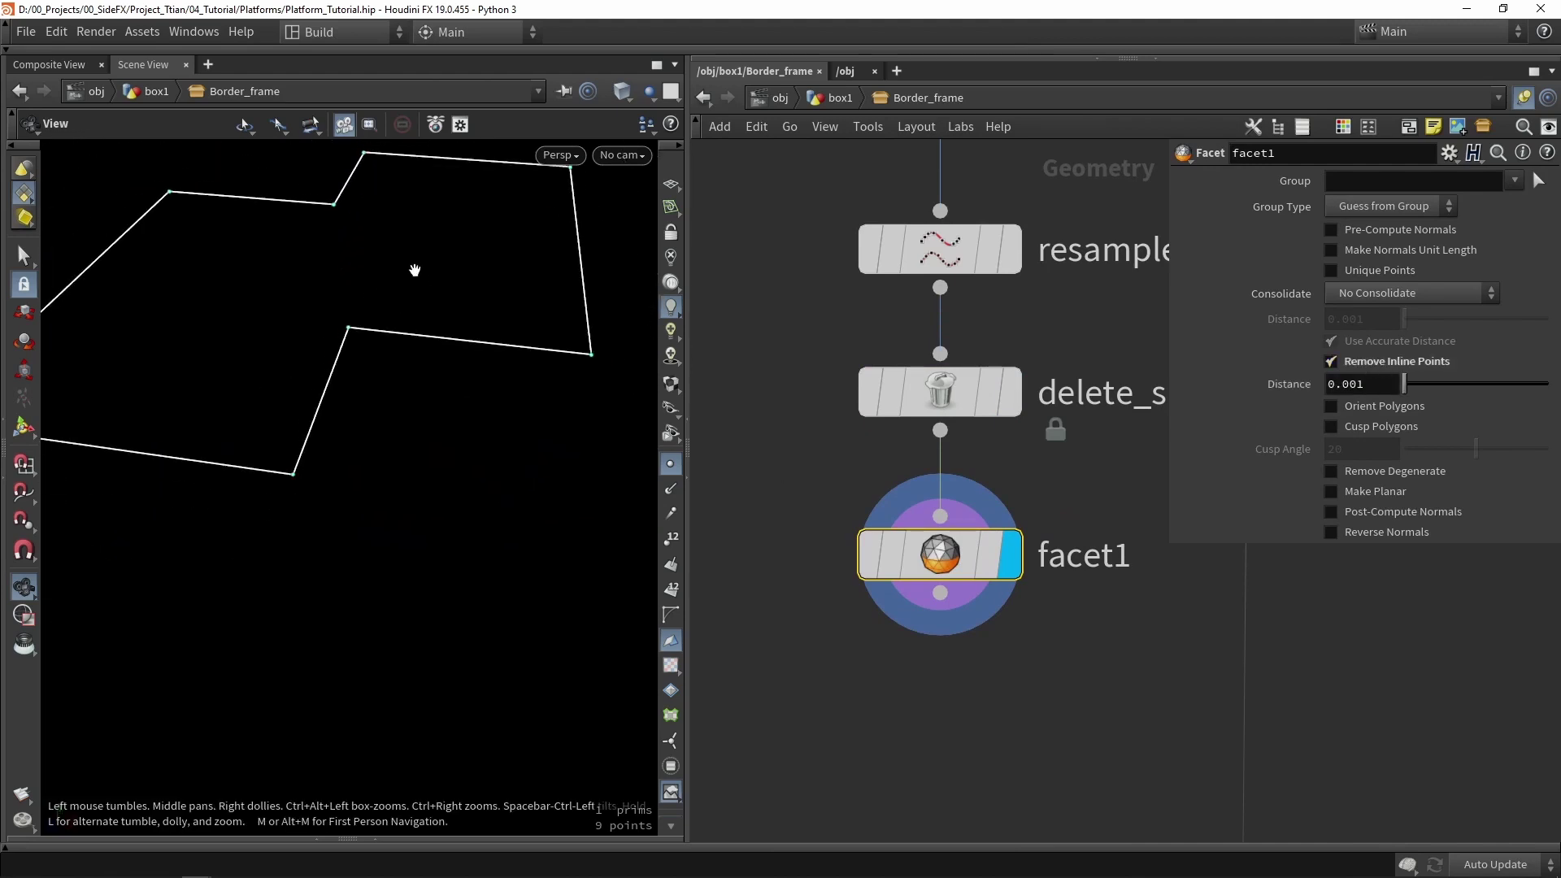
pyautogui.moveTo(415, 269); pyautogui.dragTo(421, 369)
pyautogui.moveTo(896, 648); pyautogui.dragTo(954, 518, button='middle')
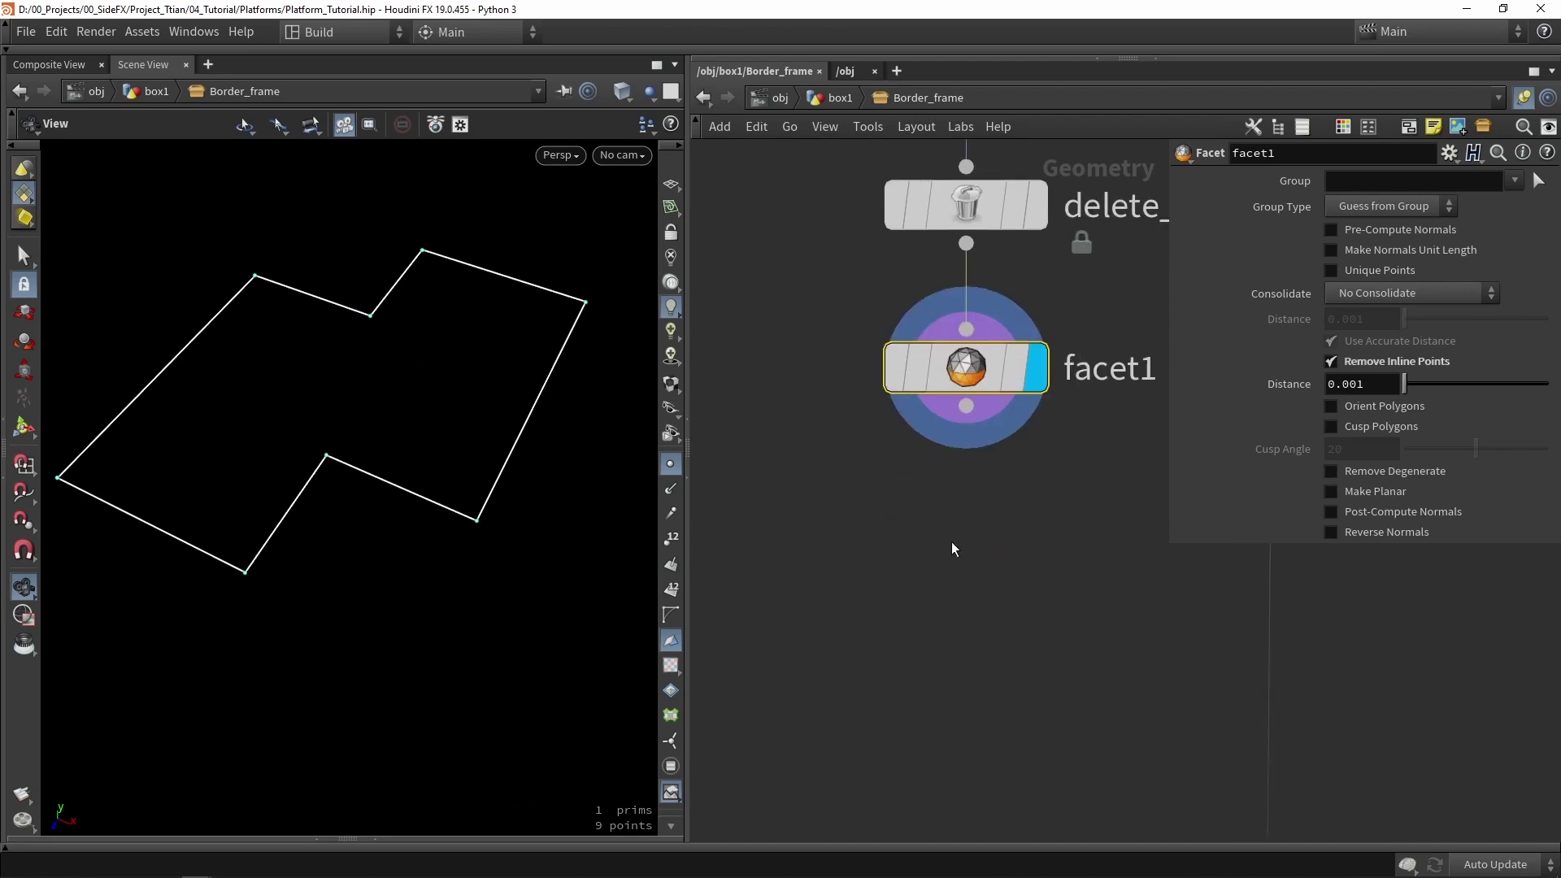
pyautogui.click(951, 542)
pyautogui.moveTo(1003, 543); pyautogui.dragTo(1013, 516, button='middle')
# - Add convertline1 below facet1, wired in and displayed
pyautogui.press('Tab')
pyautogui.write('convert')
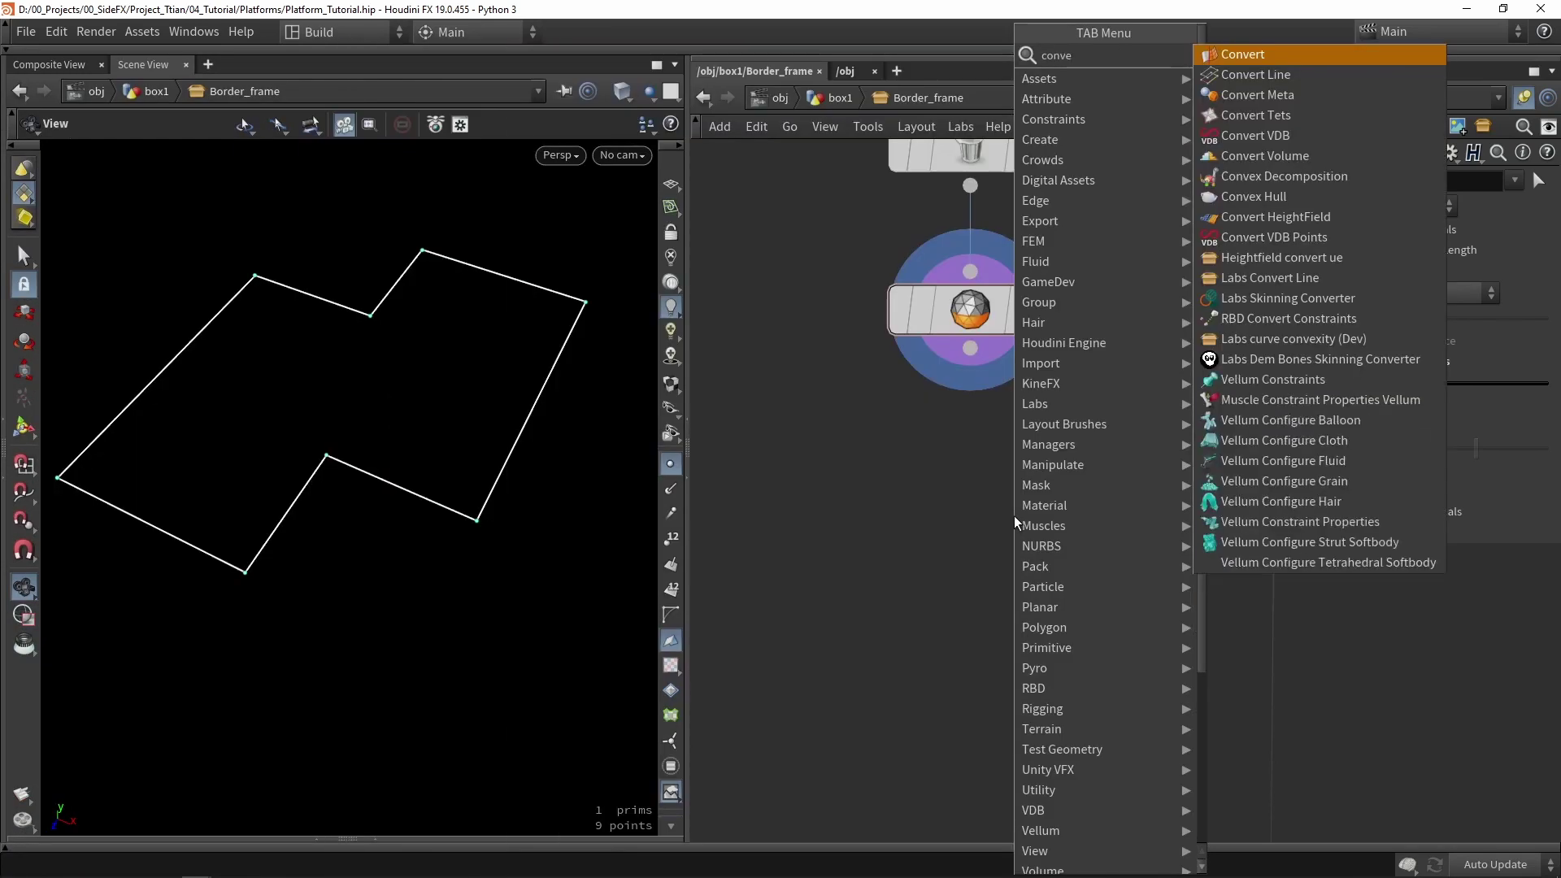
pyautogui.click(1260, 75)
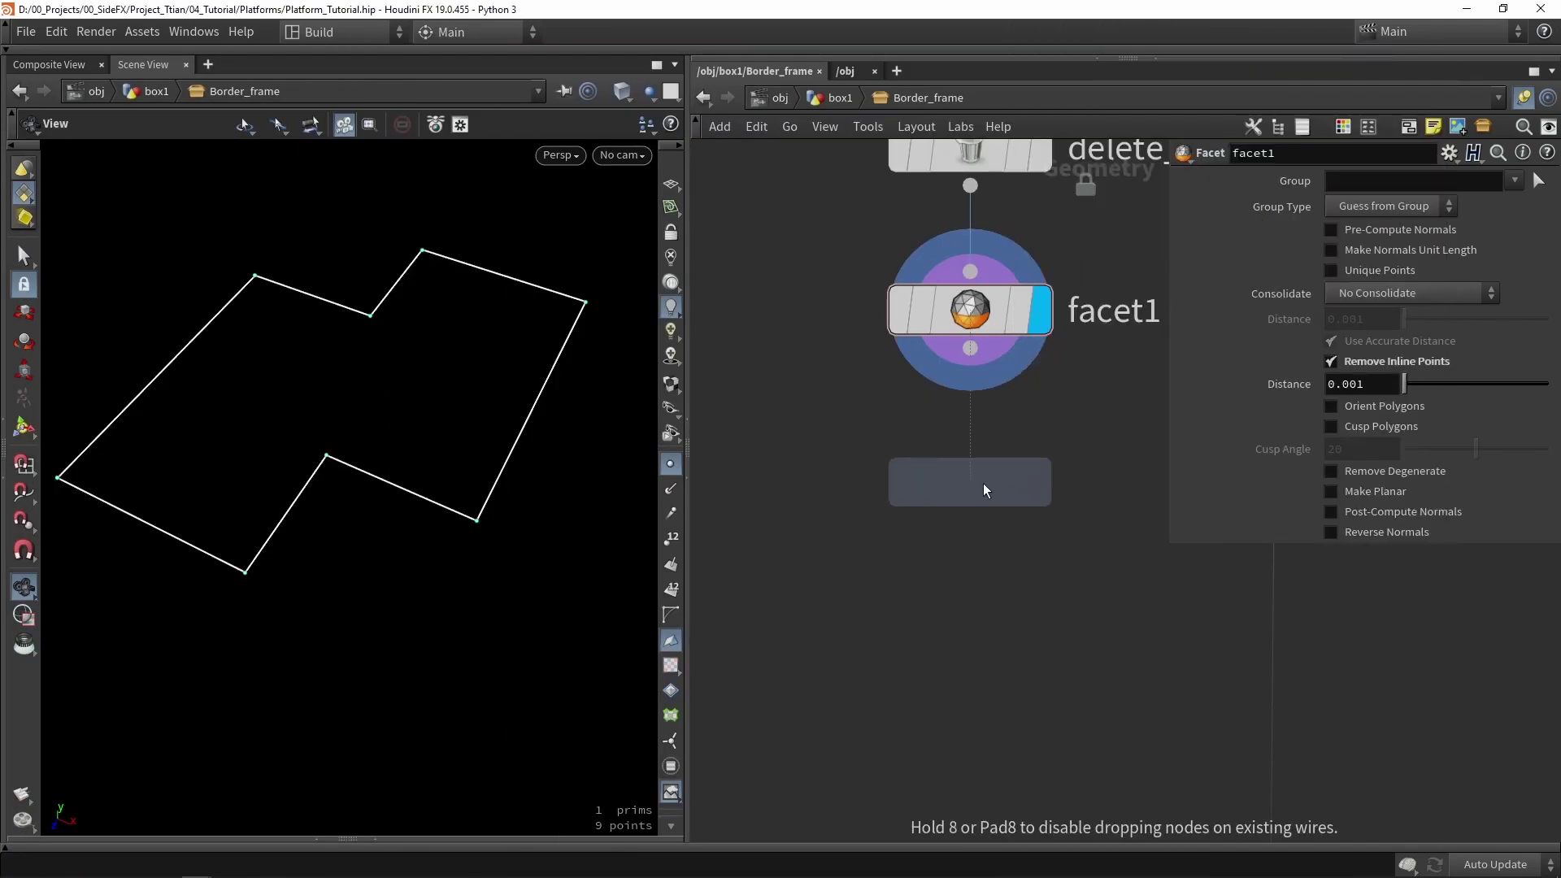
pyautogui.click(983, 483)
pyautogui.moveTo(969, 348); pyautogui.dragTo(971, 455)
pyautogui.click(1039, 492)
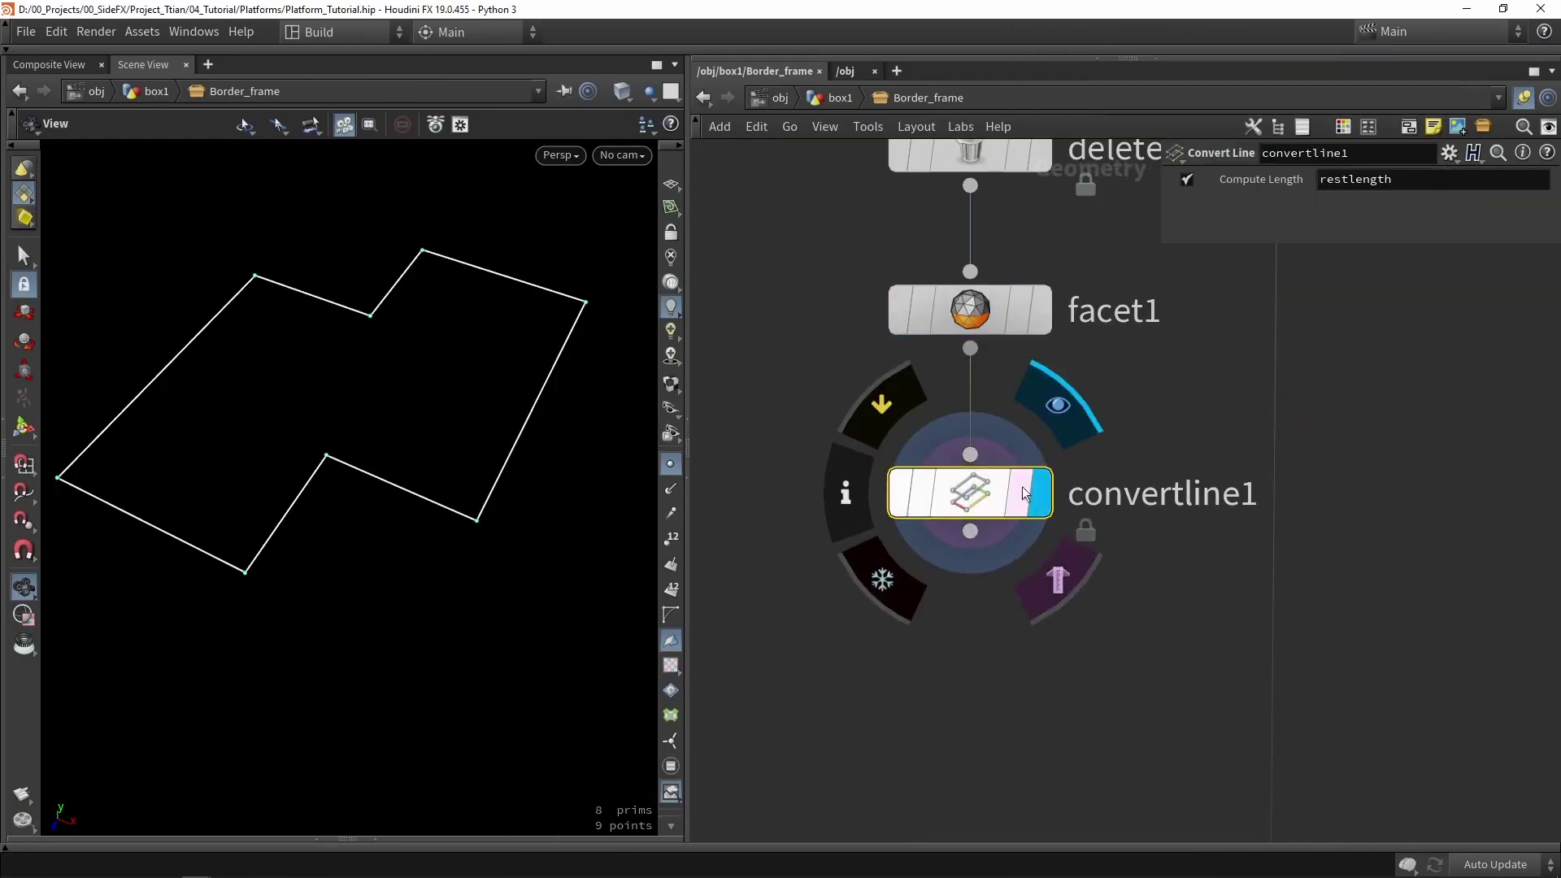
# - Show primitive numbers and toggle convertline1's bypass to compare the separate edges
pyautogui.click(671, 589)
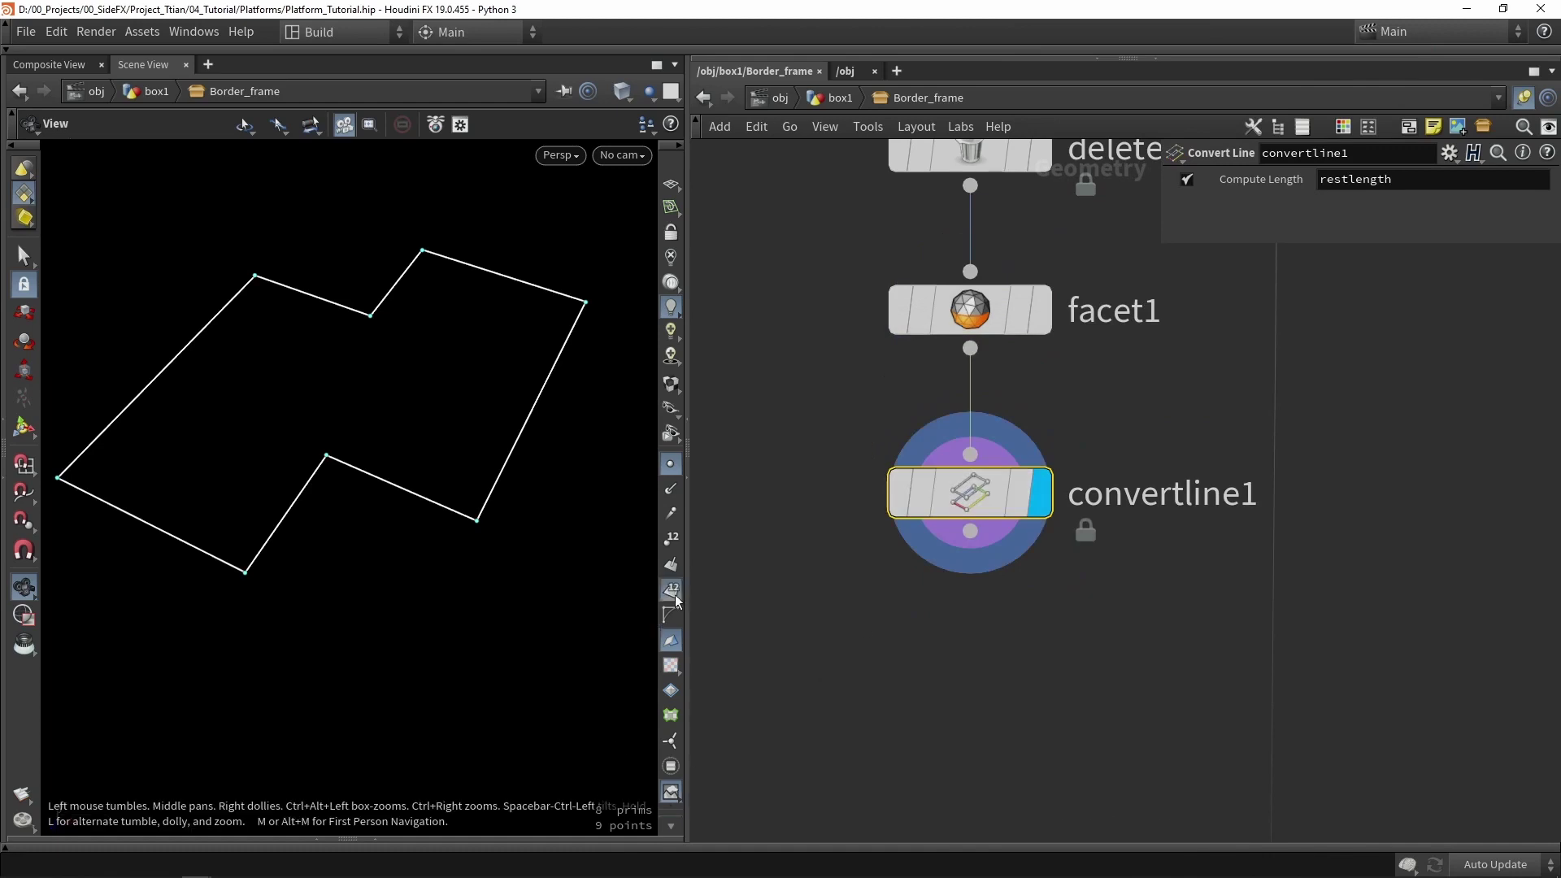
pyautogui.click(902, 502)
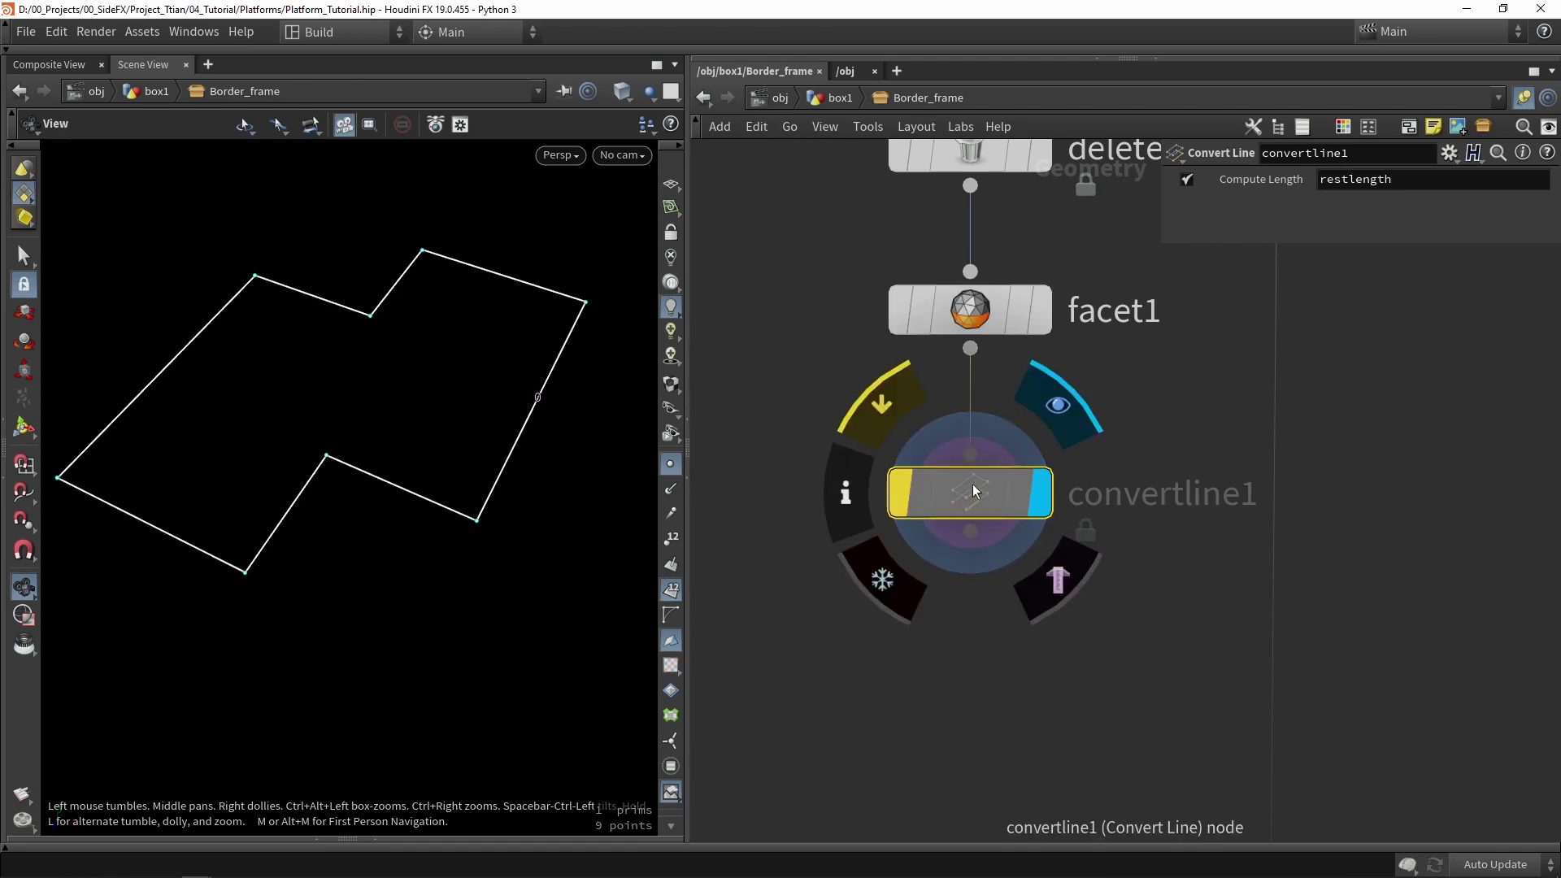
pyautogui.click(898, 498)
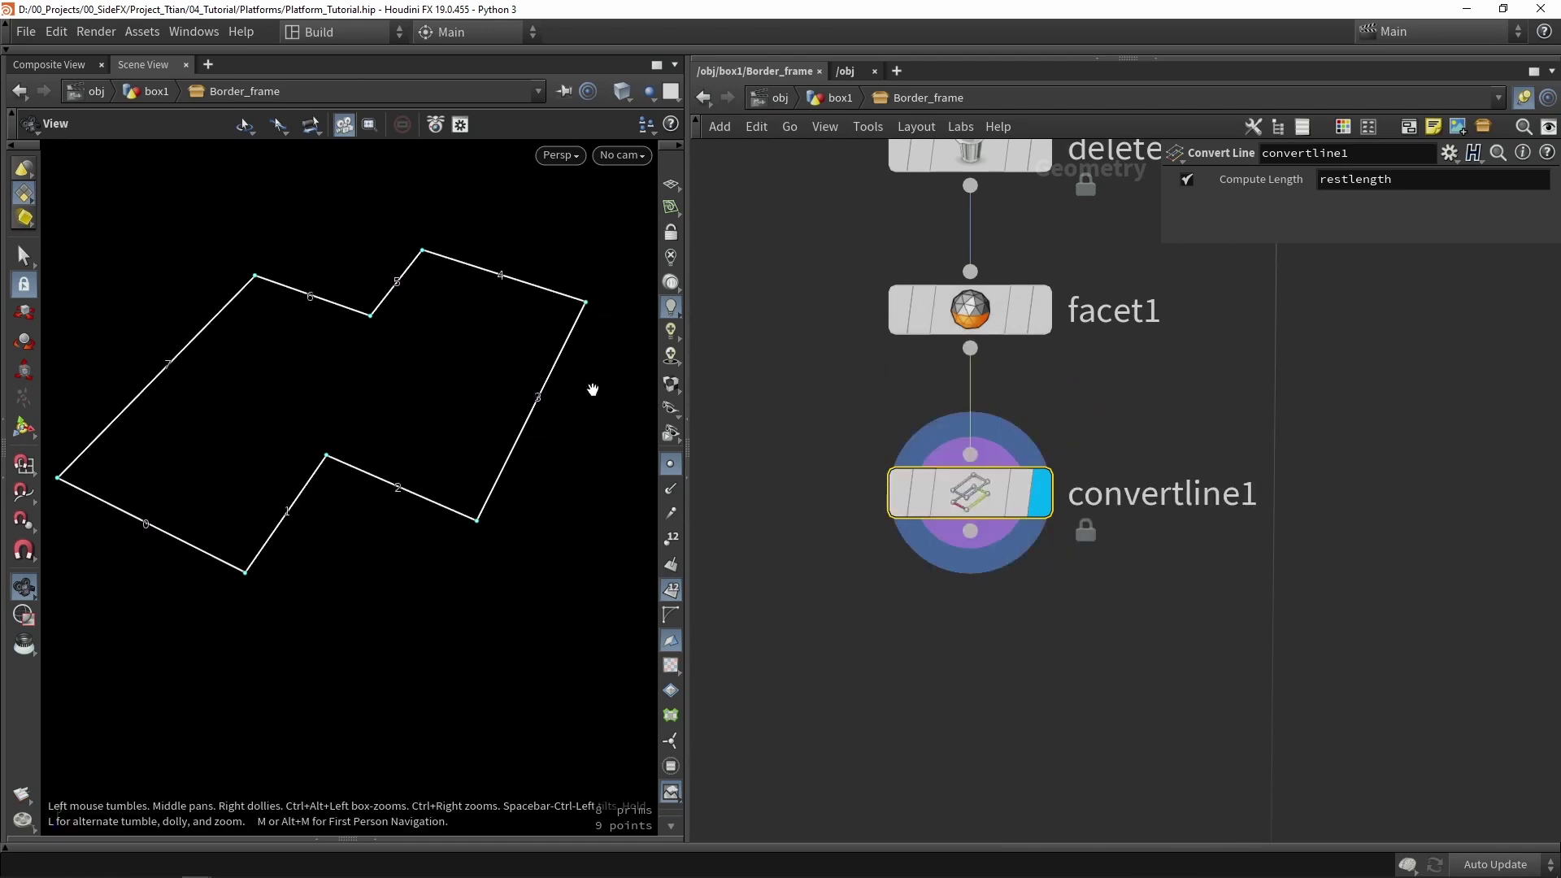
pyautogui.moveTo(1066, 675); pyautogui.dragTo(1070, 598, button='middle')
pyautogui.write('split')
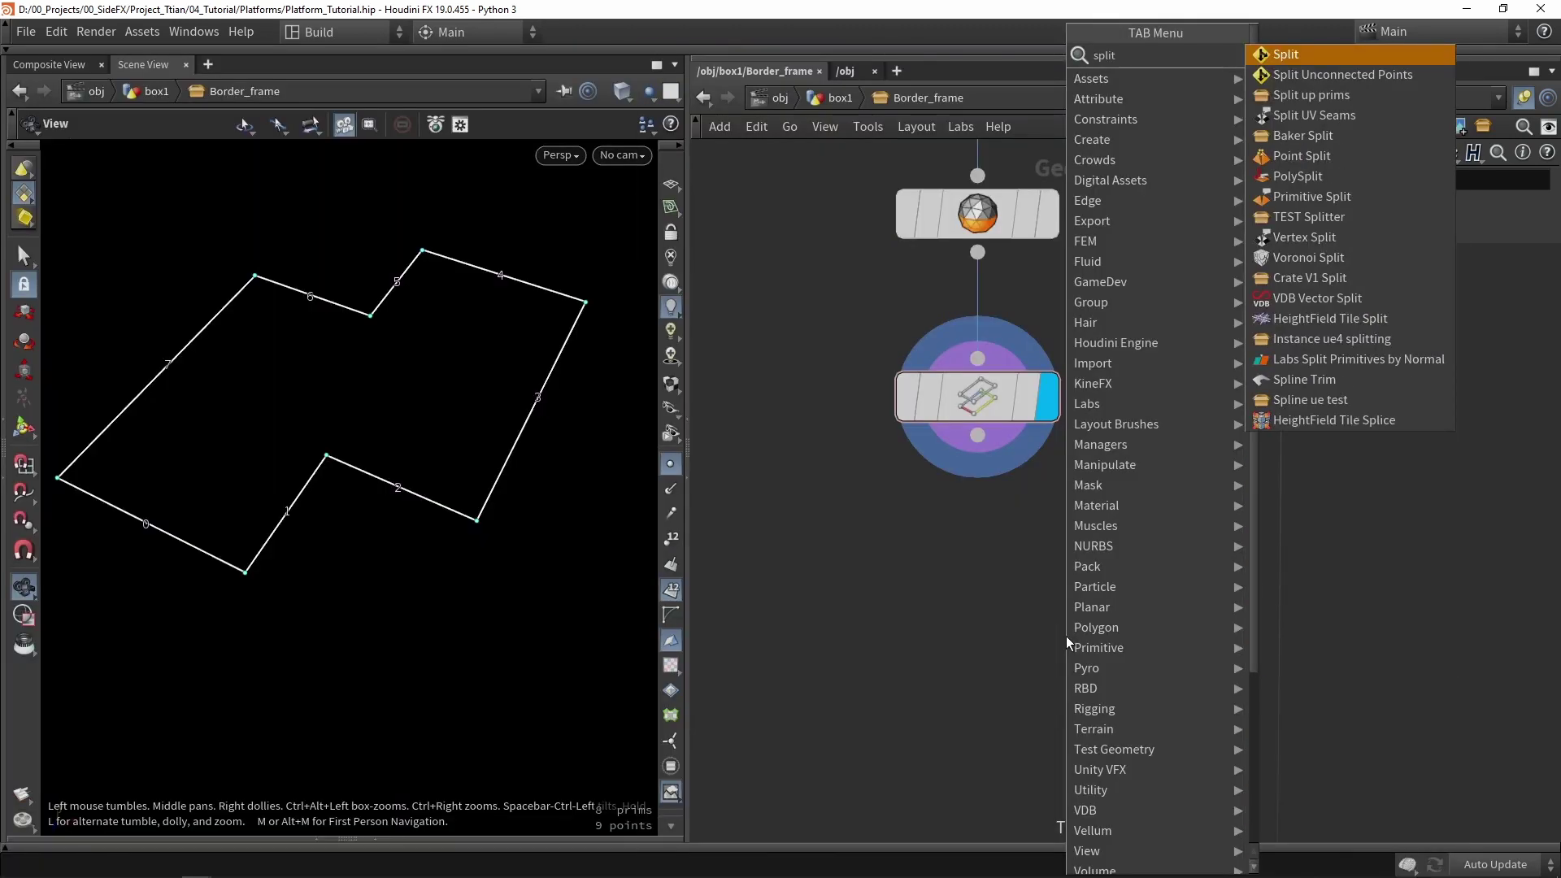
pyautogui.write(' po')
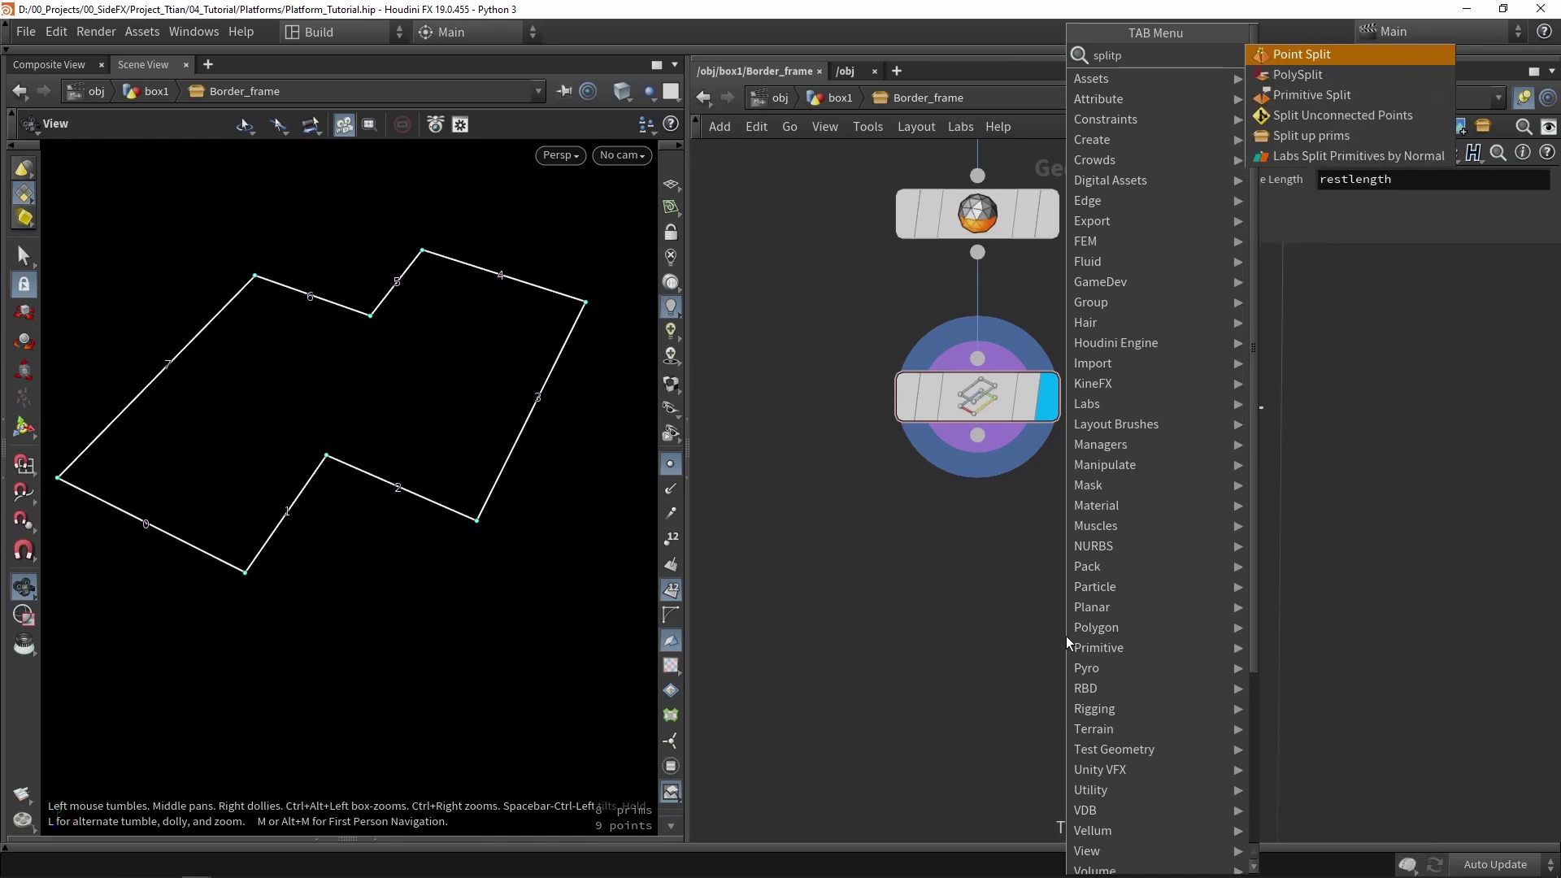
# - Add splitpoints1 below convertline1 and move one edge to confirm it is detached
pyautogui.press('Return')
pyautogui.click(1051, 641)
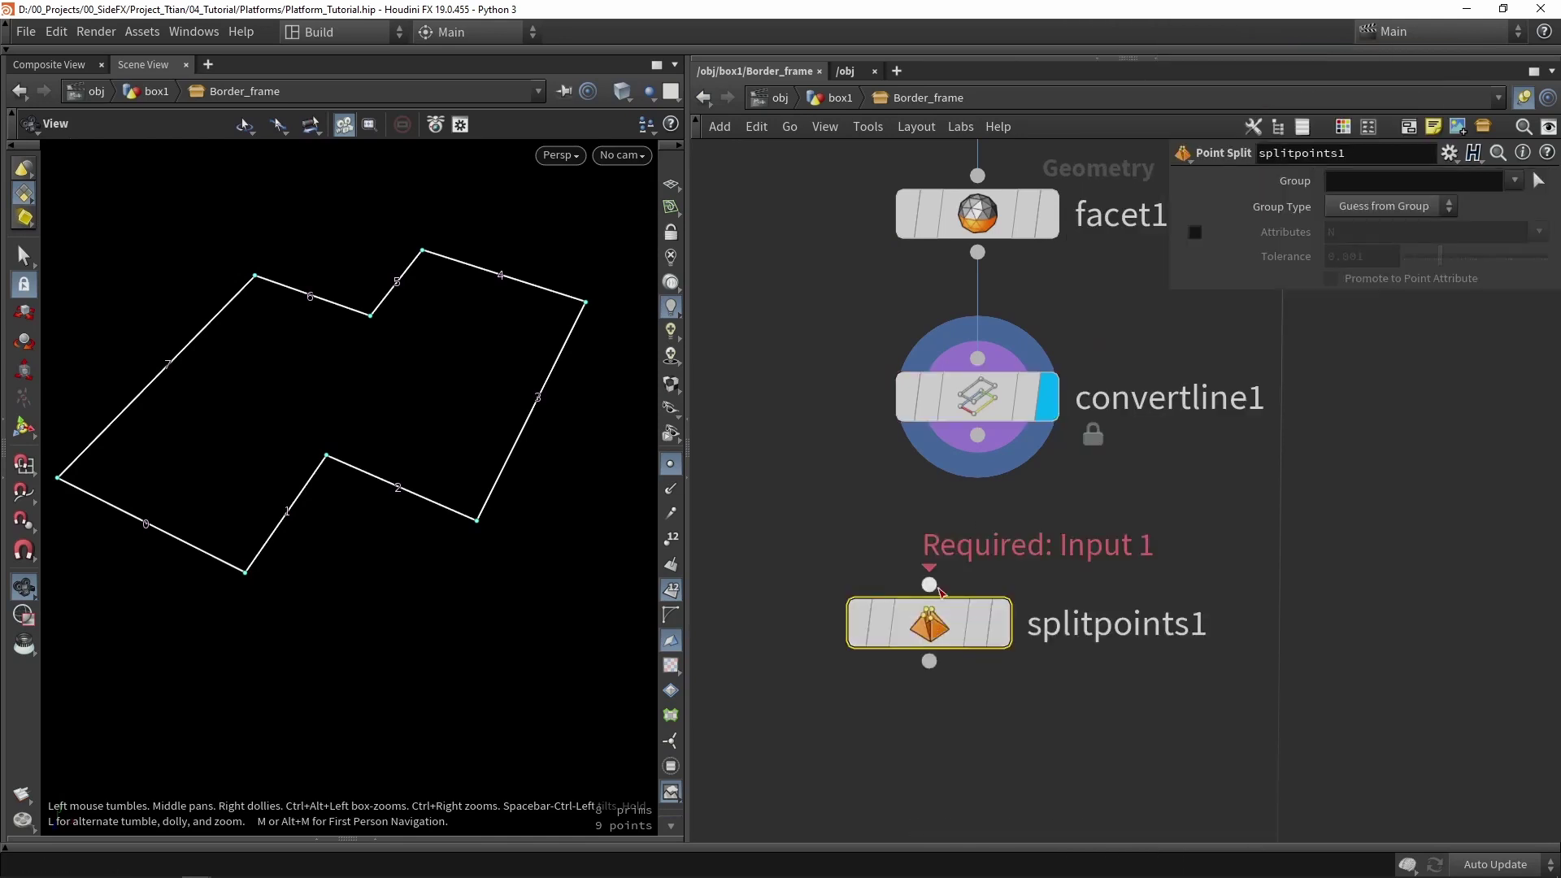
pyautogui.click(449, 486)
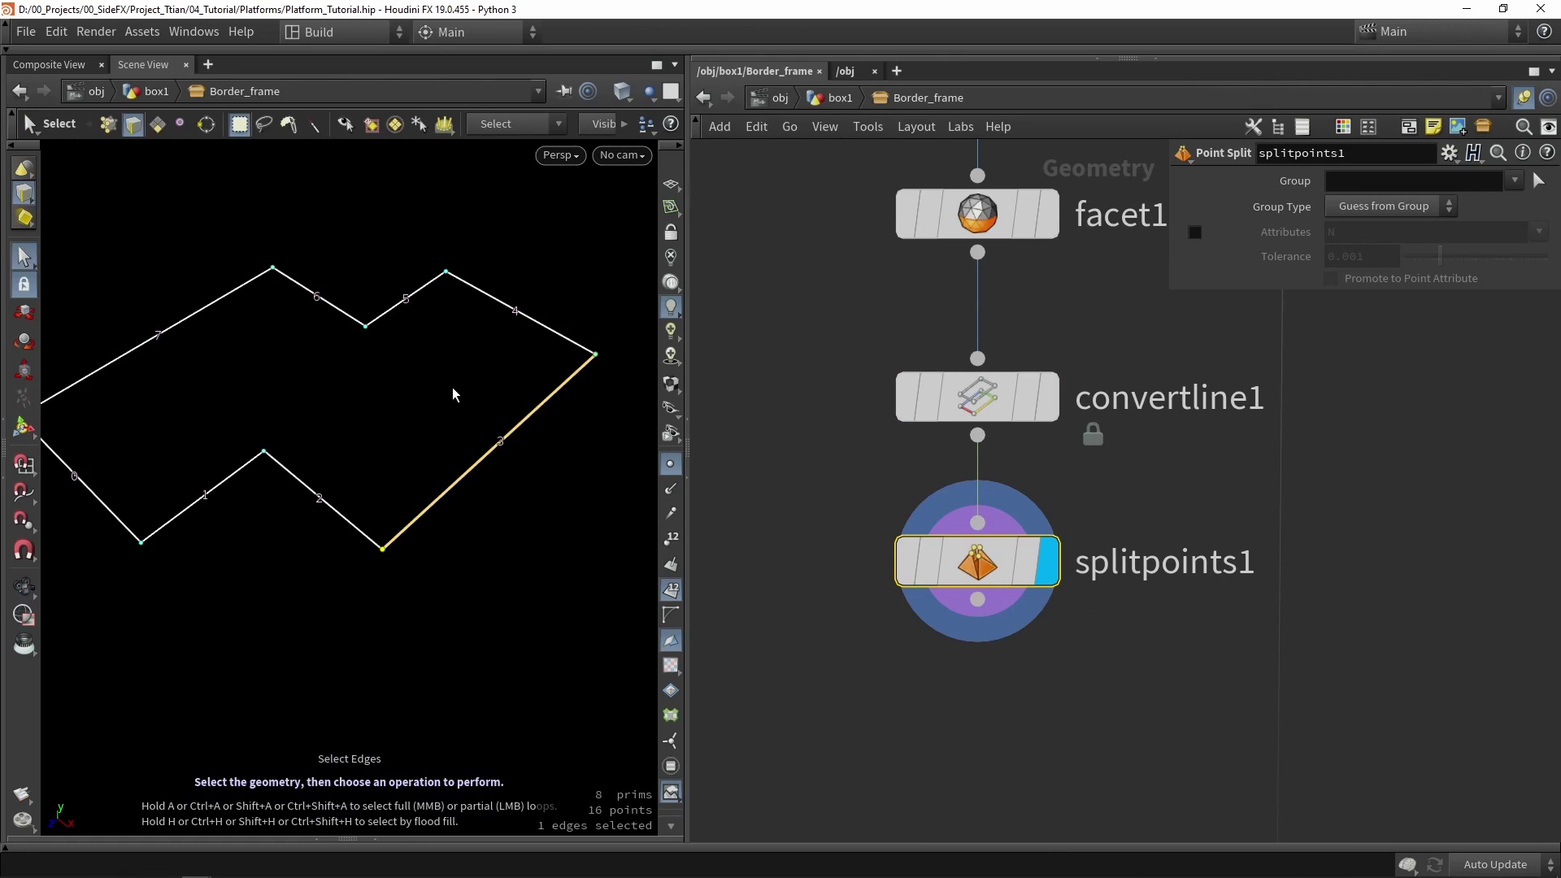
pyautogui.press('t')
pyautogui.moveTo(530, 478); pyautogui.dragTo(585, 537)
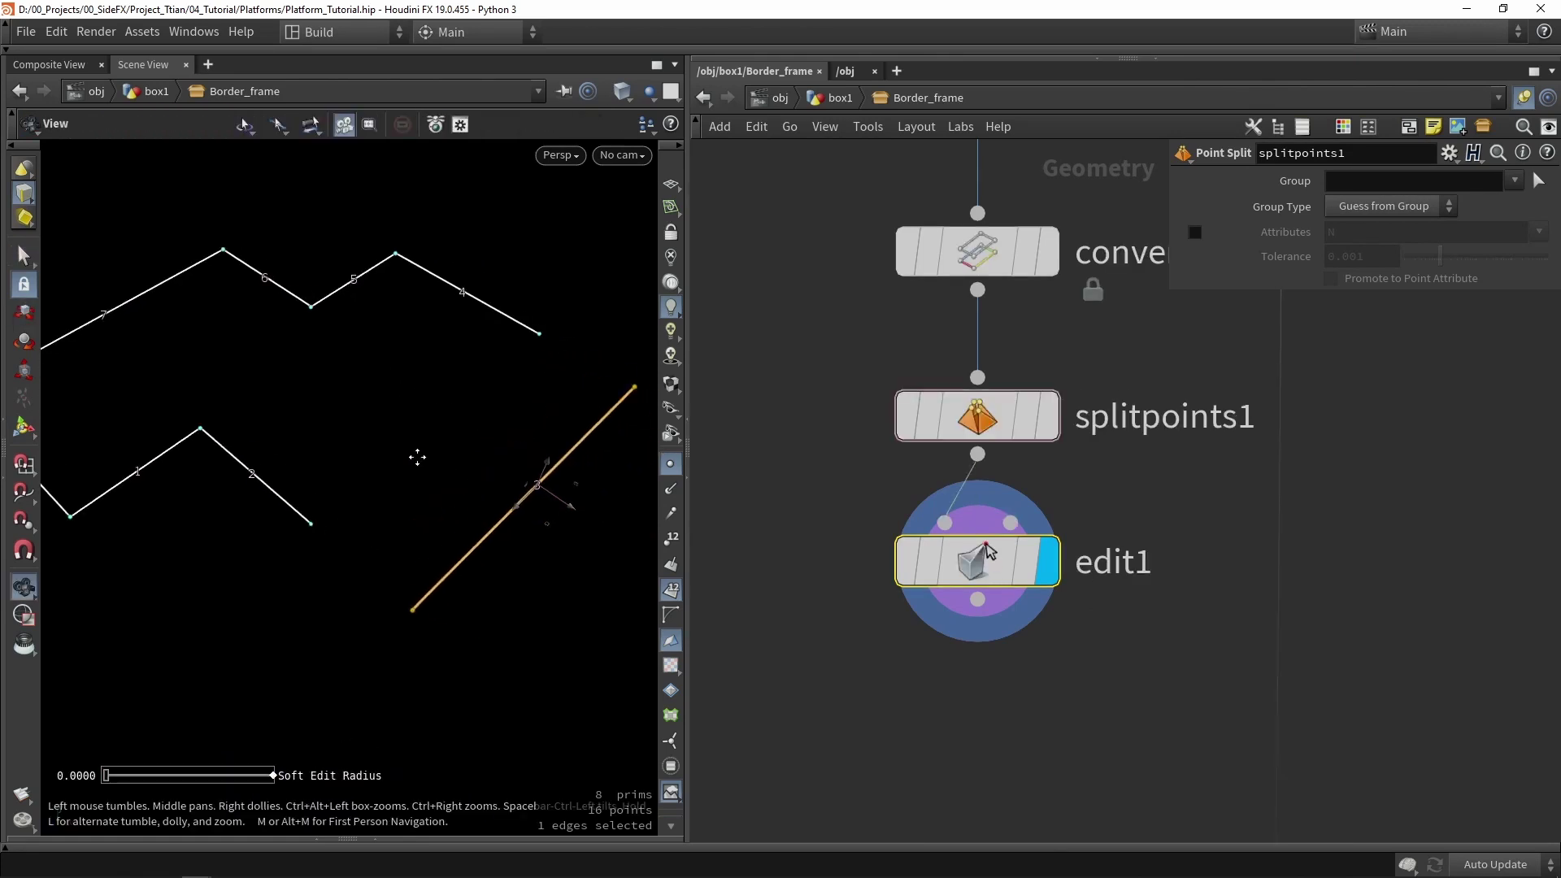
# - Delete the test edit1 node and show the outline's 16 points in the viewport
pyautogui.moveTo(912, 420)
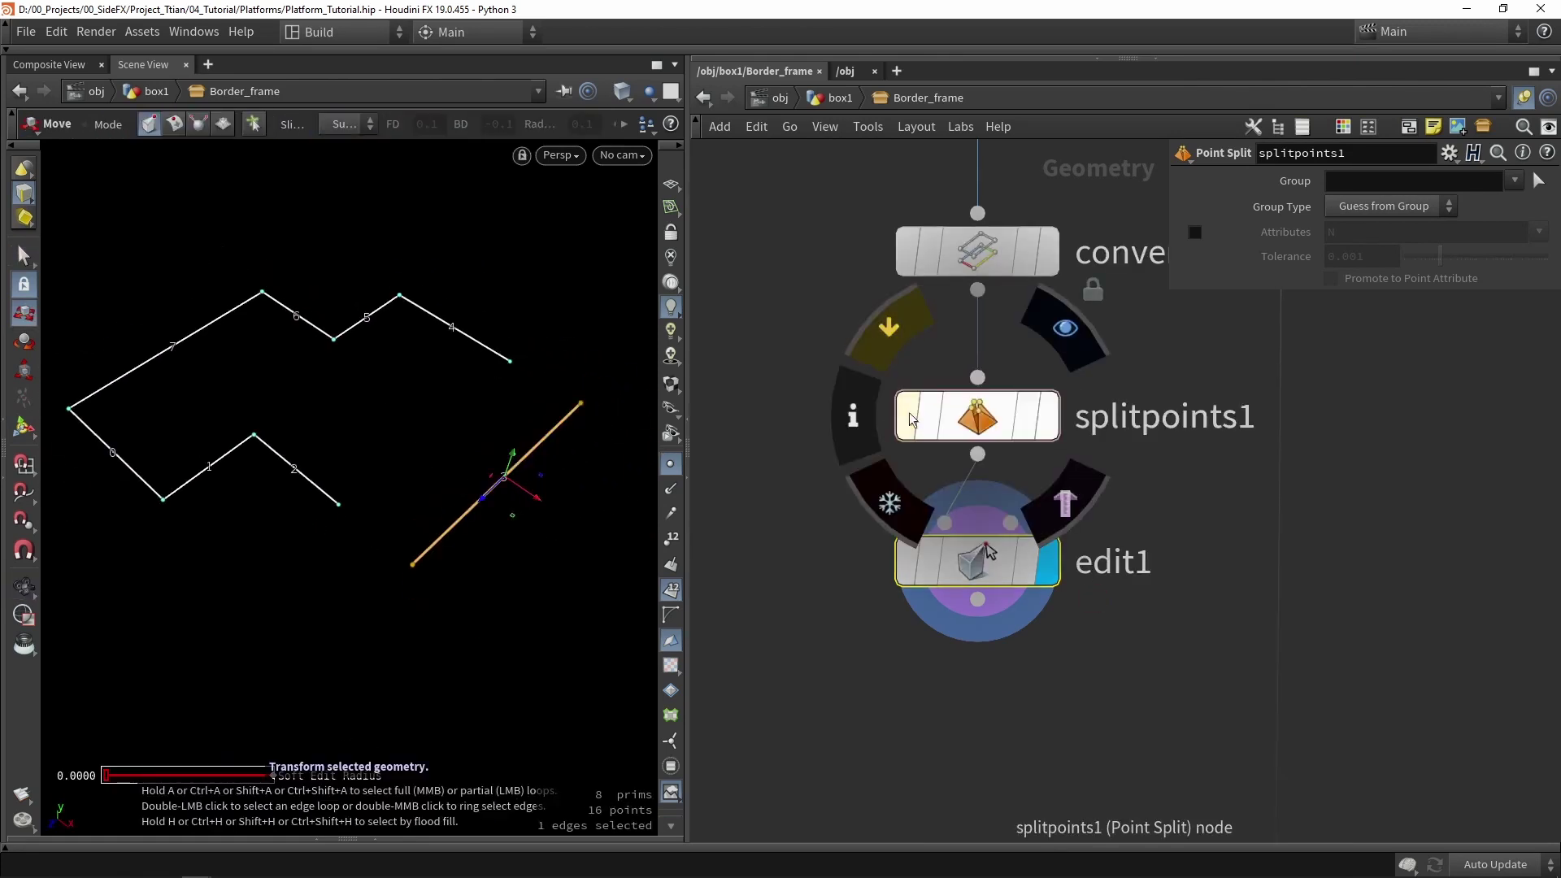
pyautogui.click(943, 548)
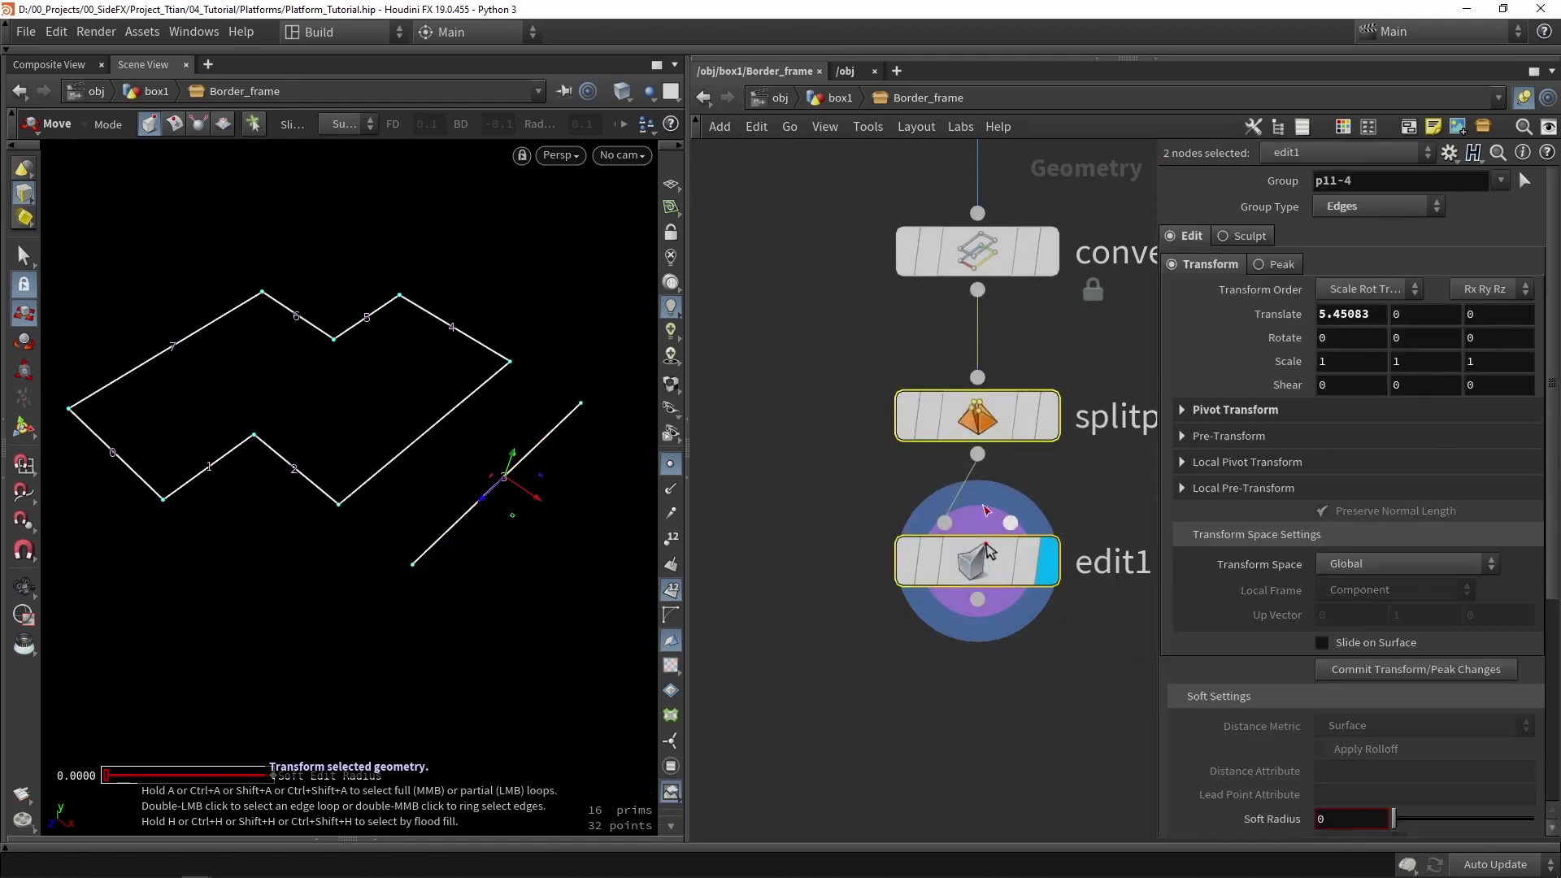
pyautogui.press('Delete')
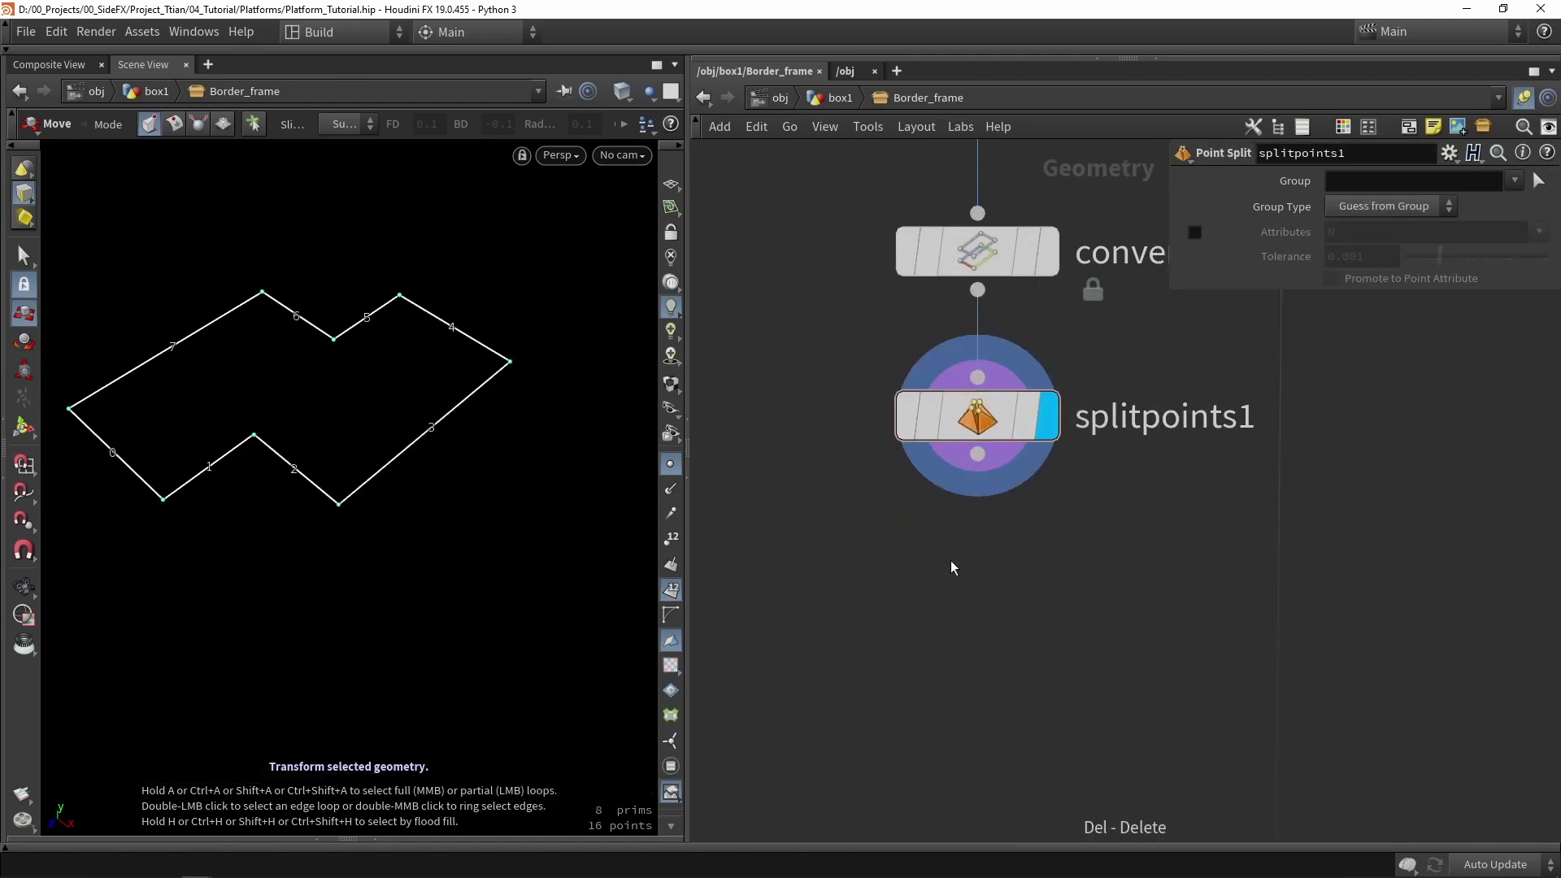
pyautogui.scroll(-6, 1049, 510)
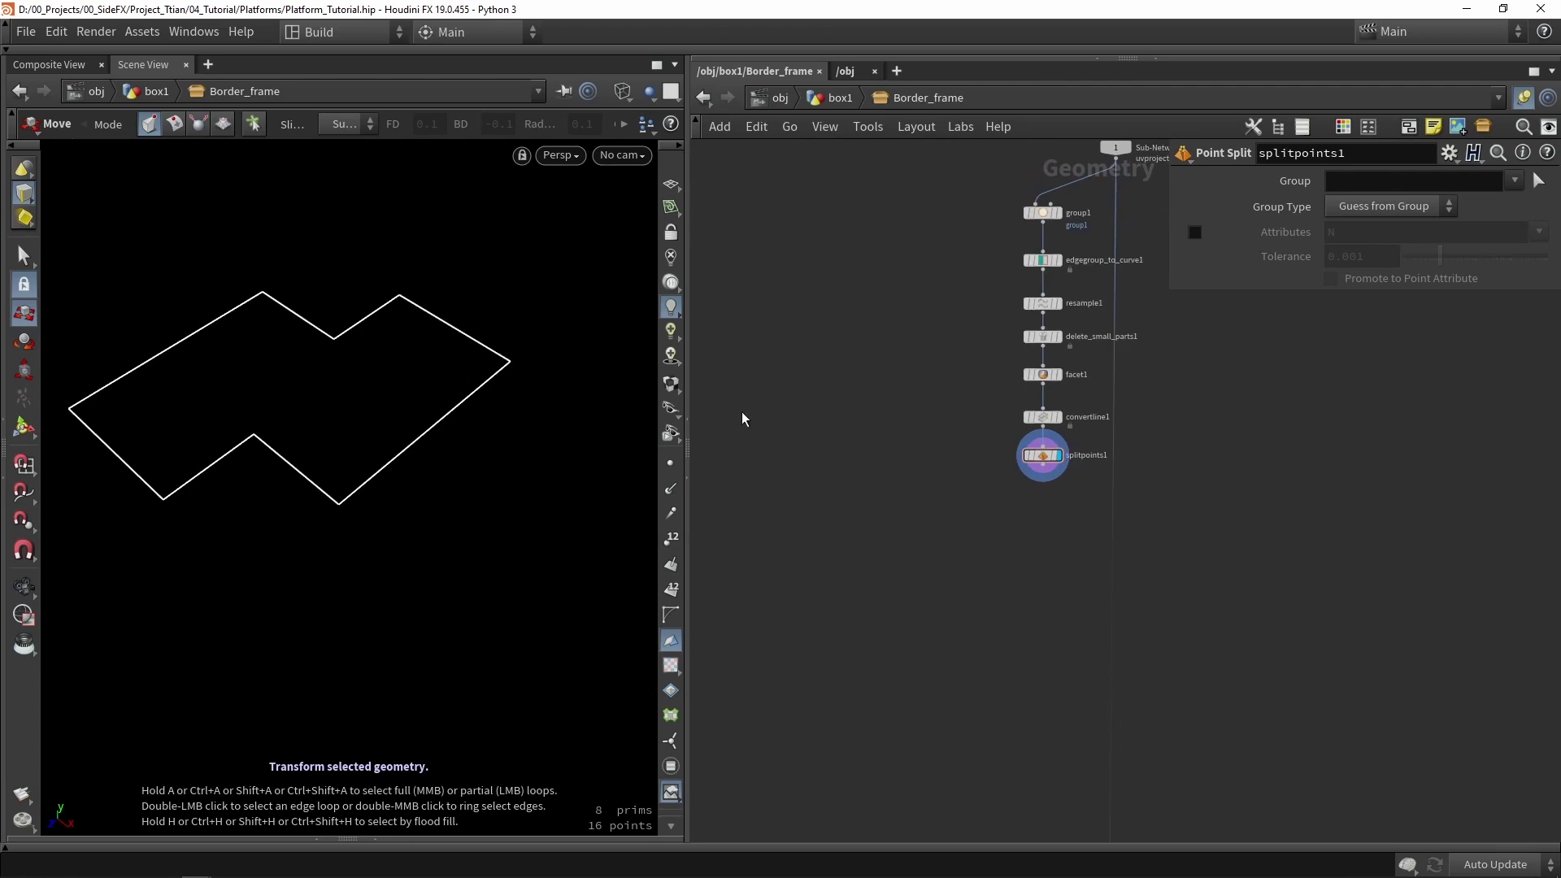
pyautogui.click(670, 462)
pyautogui.scroll(2, 362, 460)
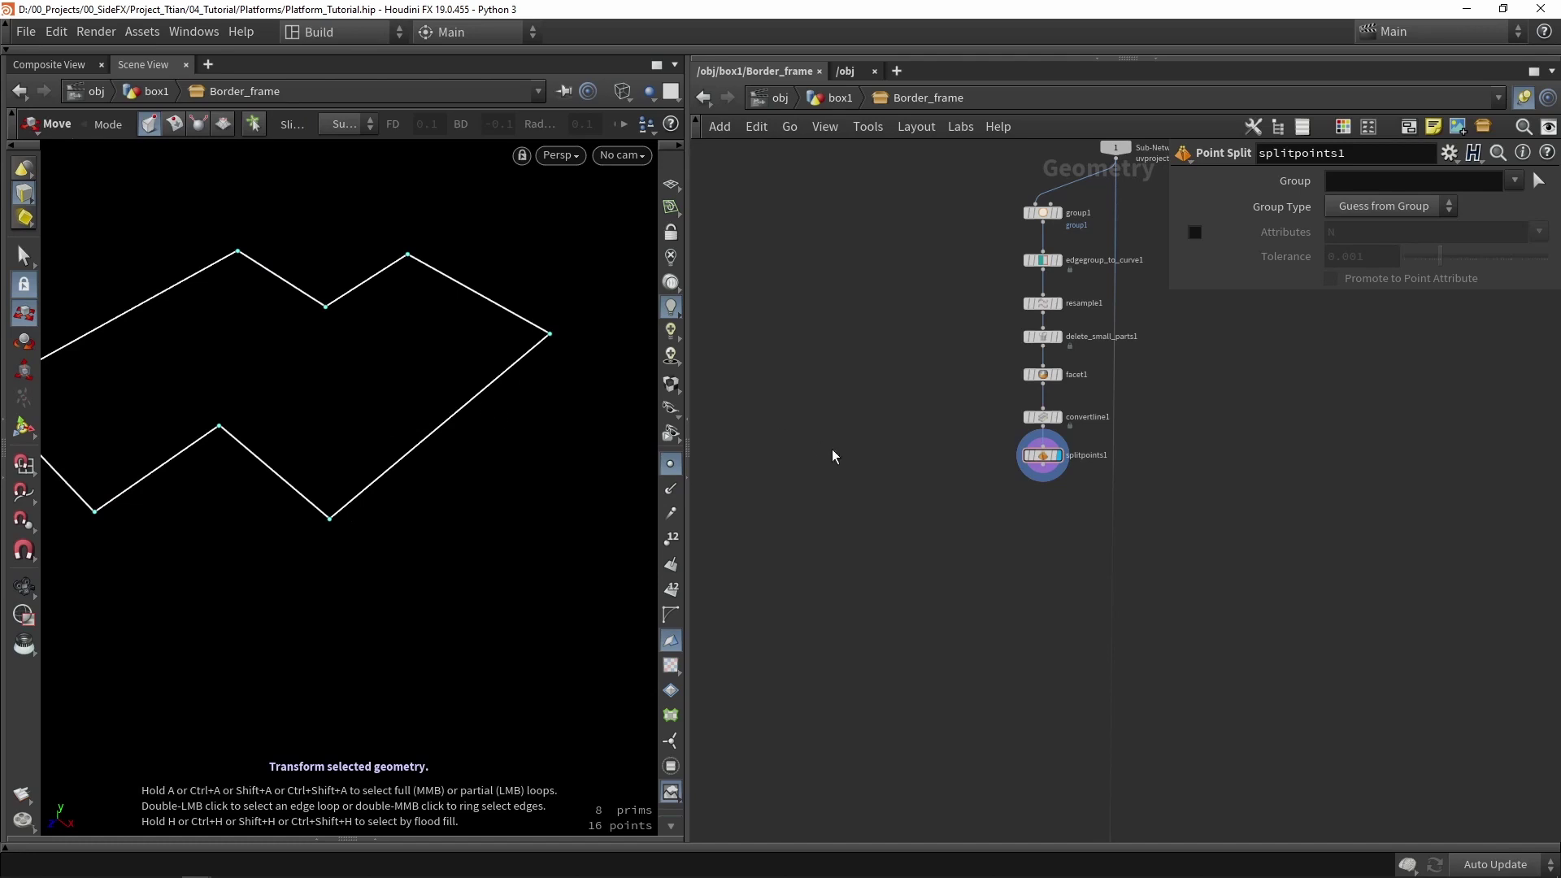
# - Drop a null node into the network, then recentre the node chain and deselect box1
pyautogui.press('Tab')
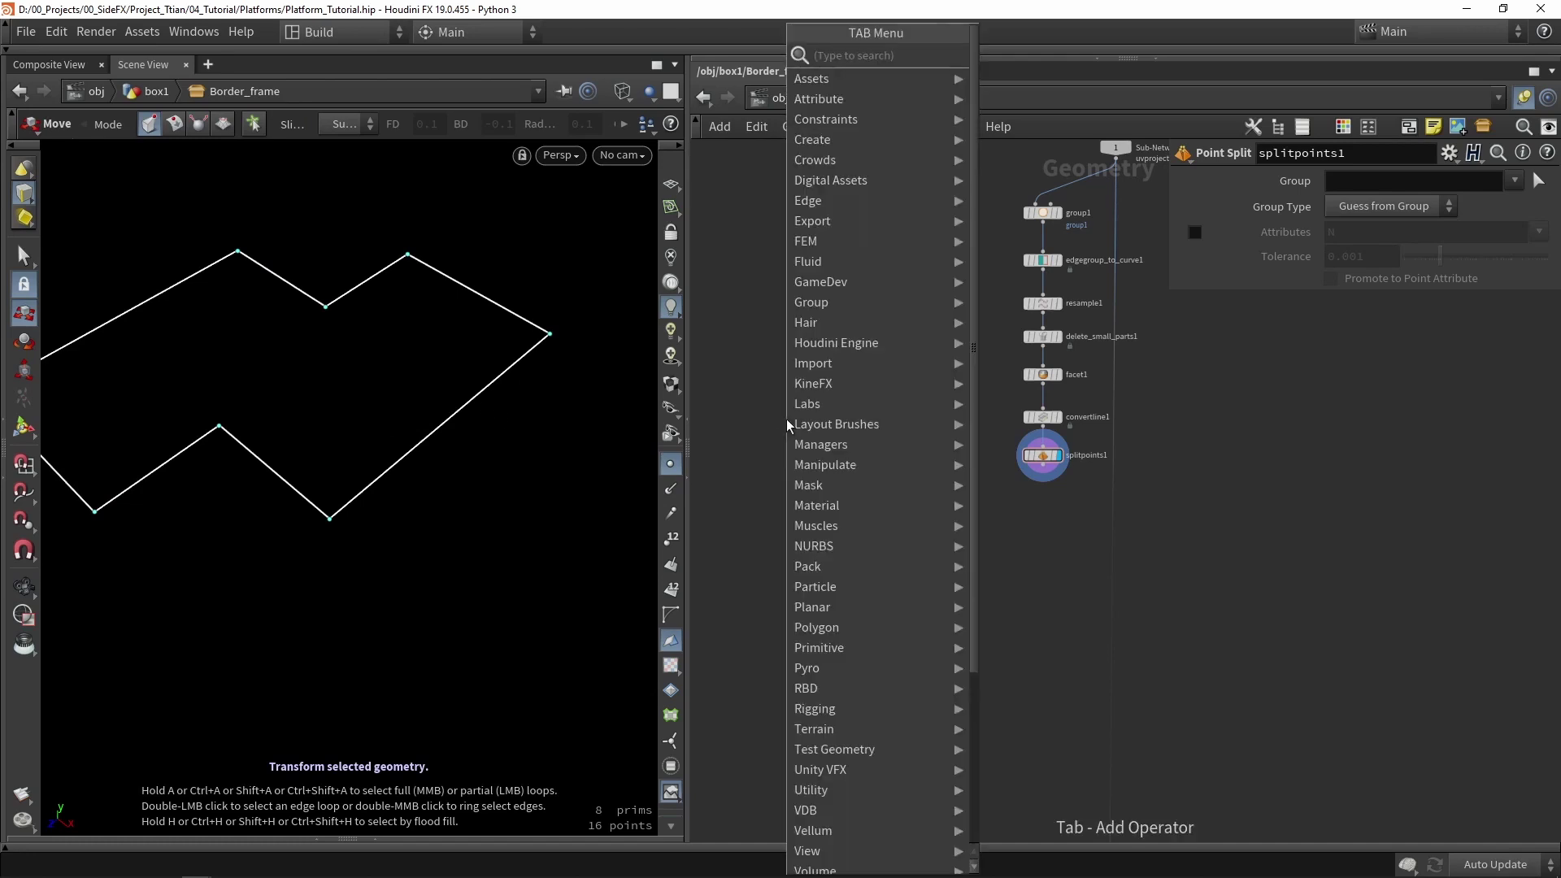
pyautogui.write('null')
pyautogui.press('Return')
pyautogui.click(786, 418)
pyautogui.scroll(3, 787, 417)
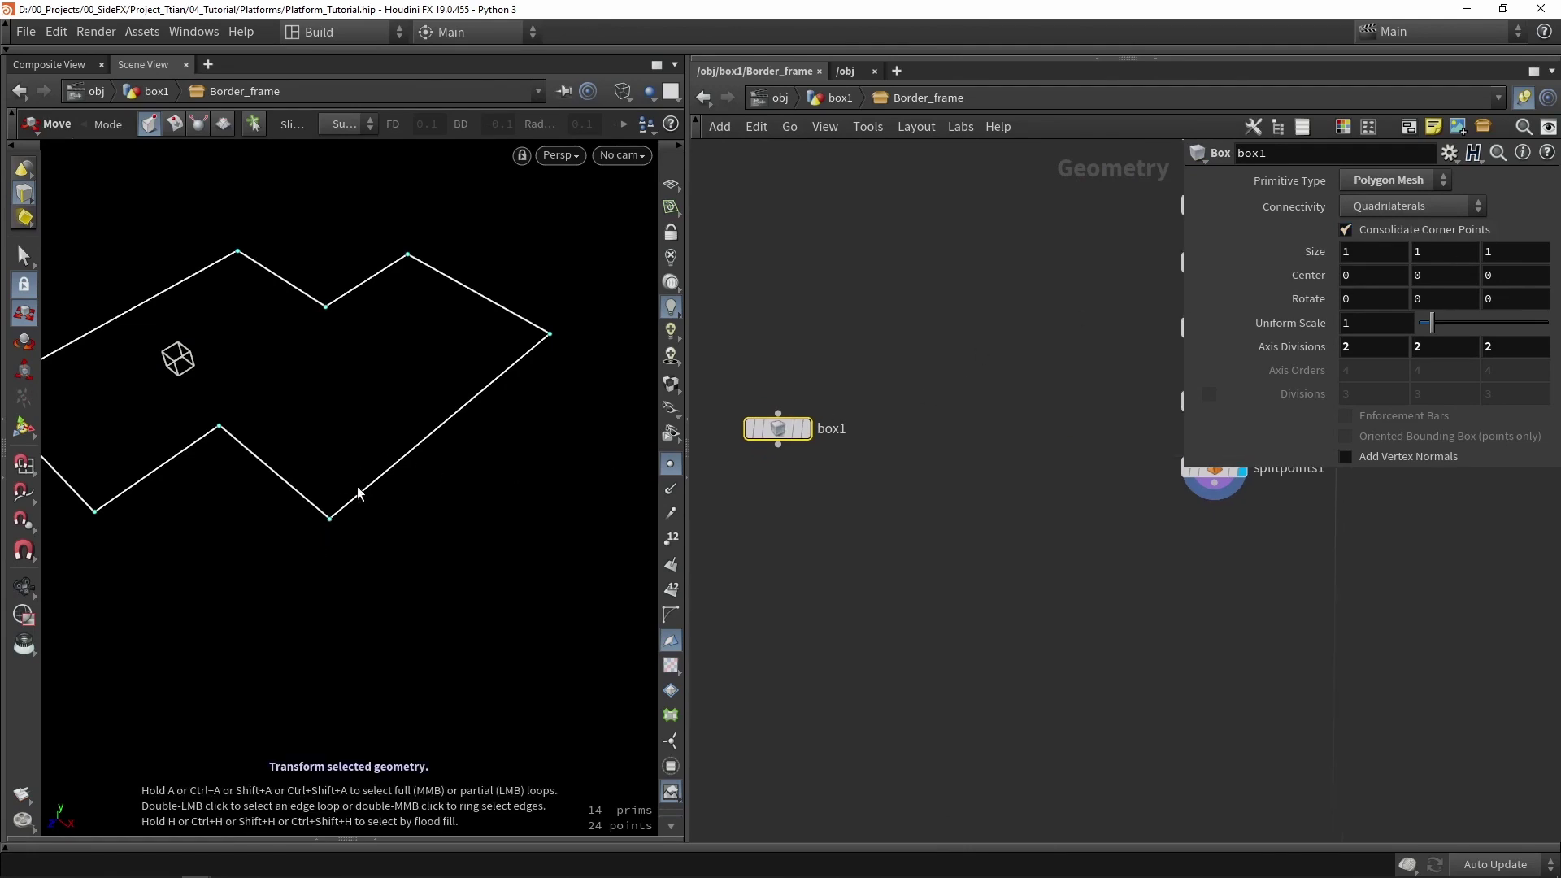
pyautogui.scroll(-3, 1003, 561)
pyautogui.moveTo(1003, 561); pyautogui.dragTo(981, 439, button='middle')
pyautogui.click(1057, 390)
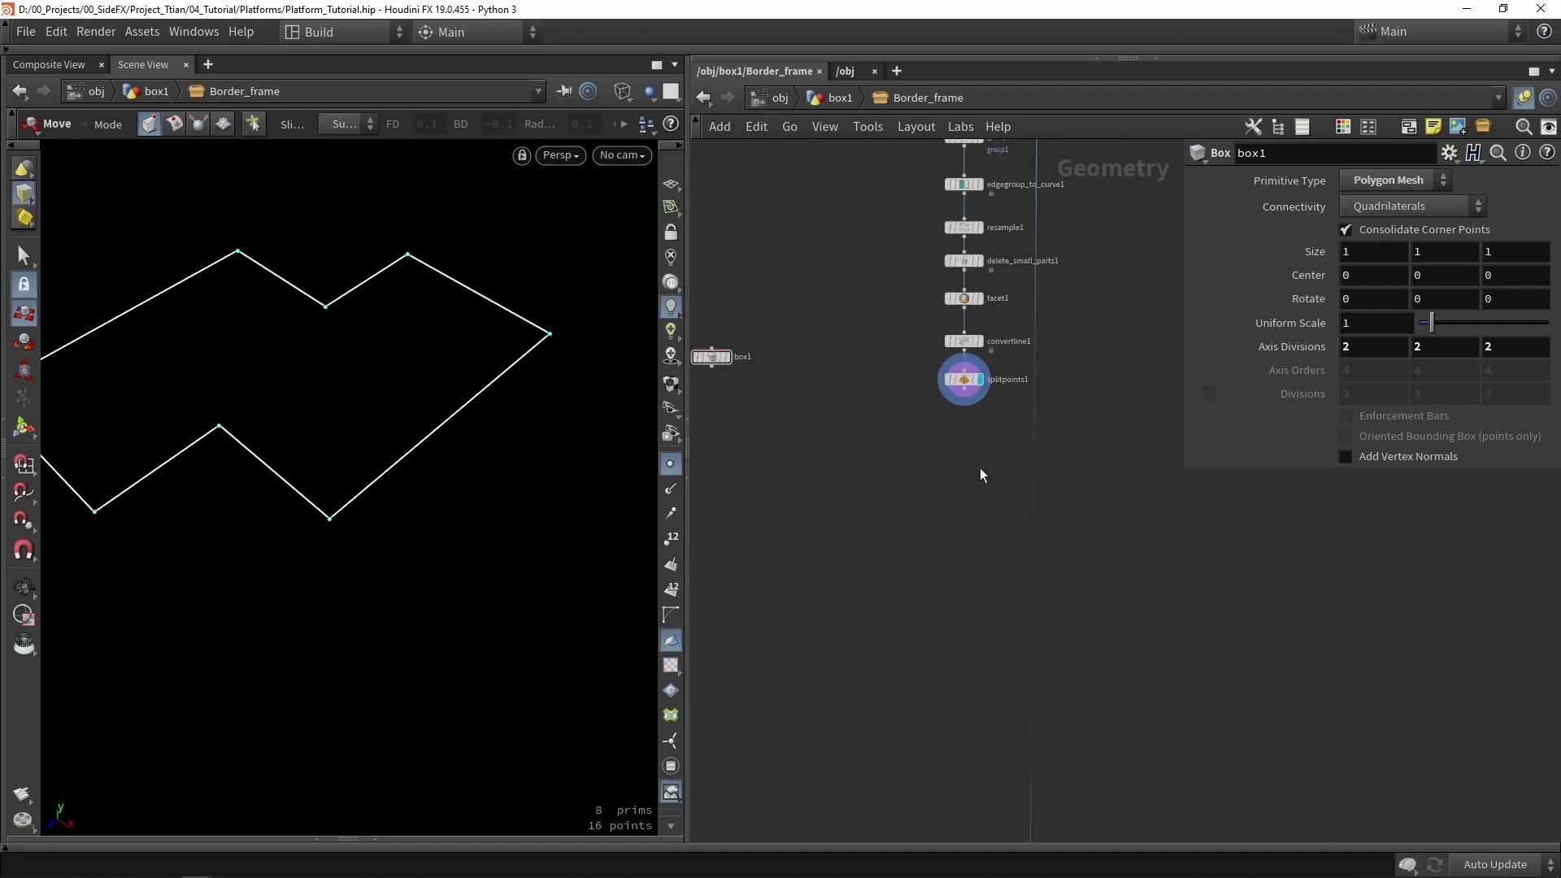
# - Add a Resample node below splitpoints1 with Length 5 and rename it set_size
pyautogui.press('Tab')
pyautogui.write('res')
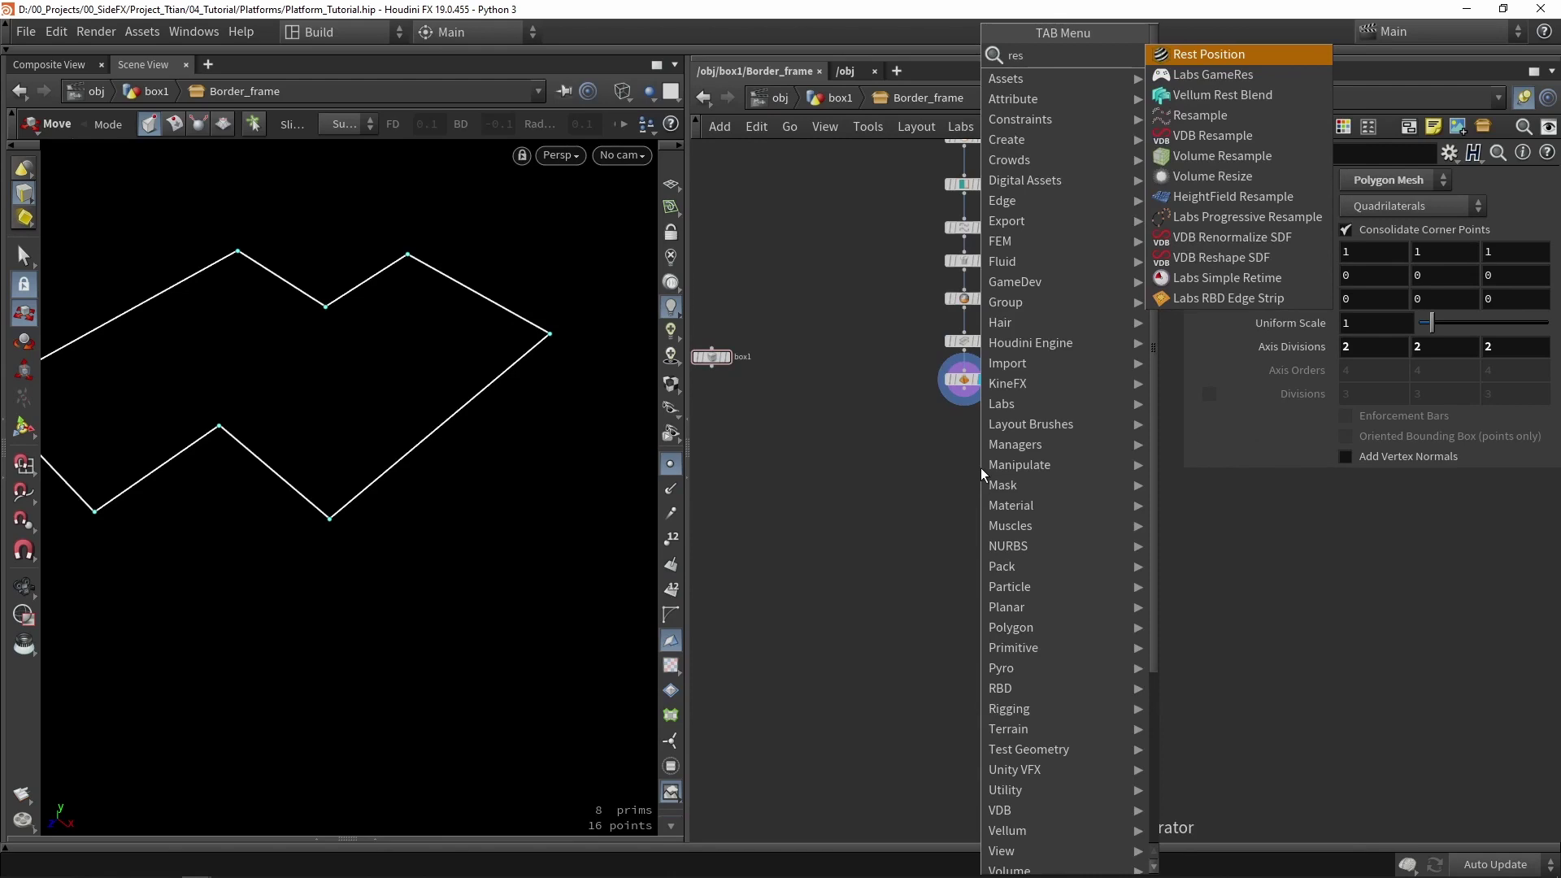
pyautogui.write('amp')
pyautogui.press('Return')
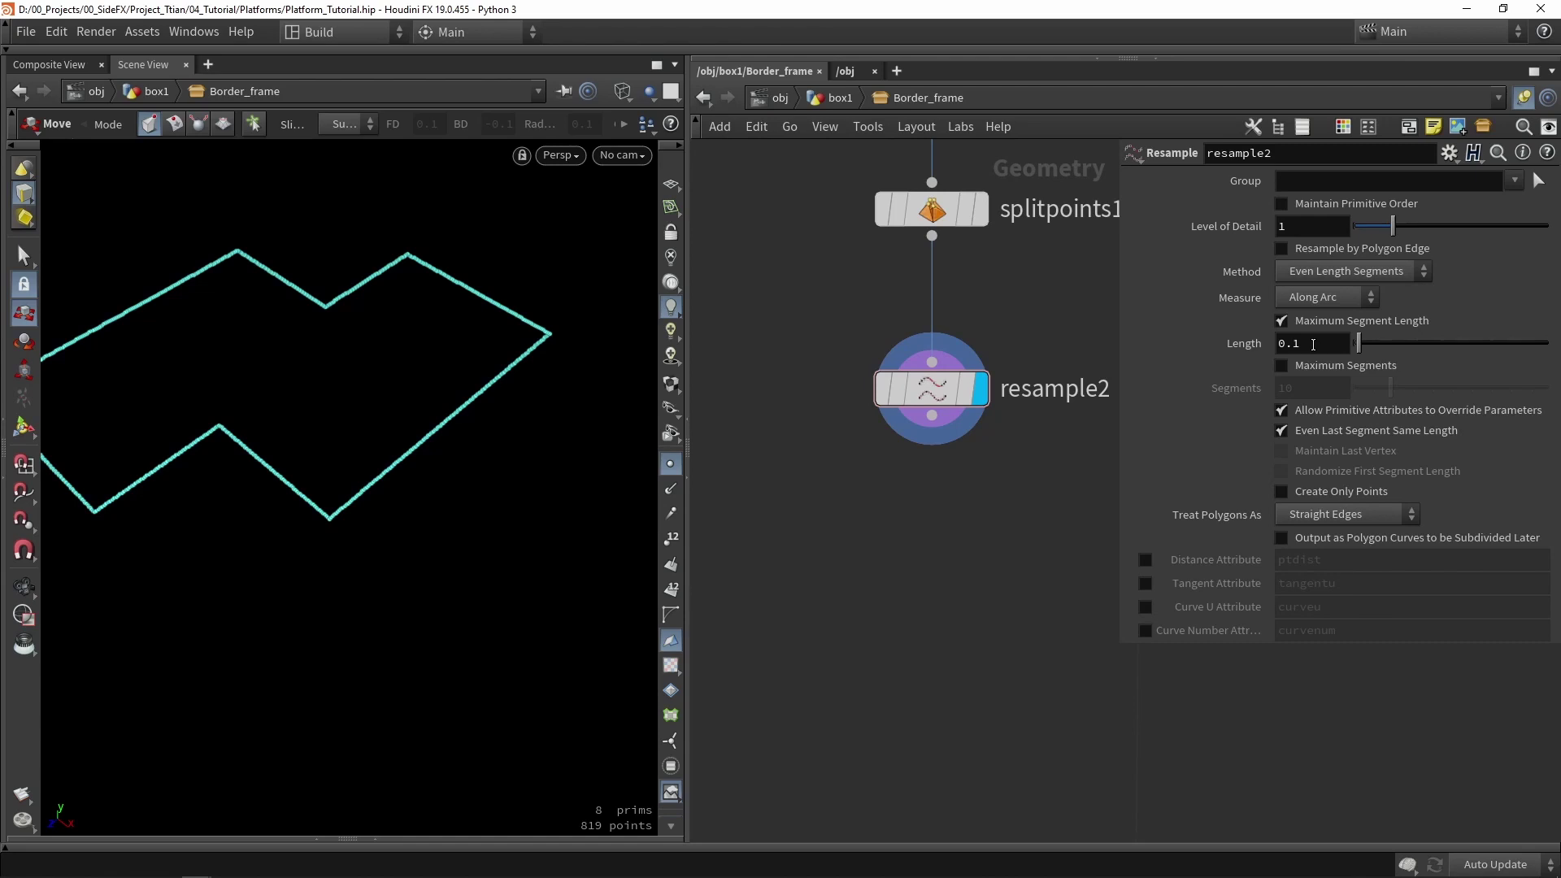
pyautogui.click(1313, 343)
pyautogui.write('5')
pyautogui.press('Return')
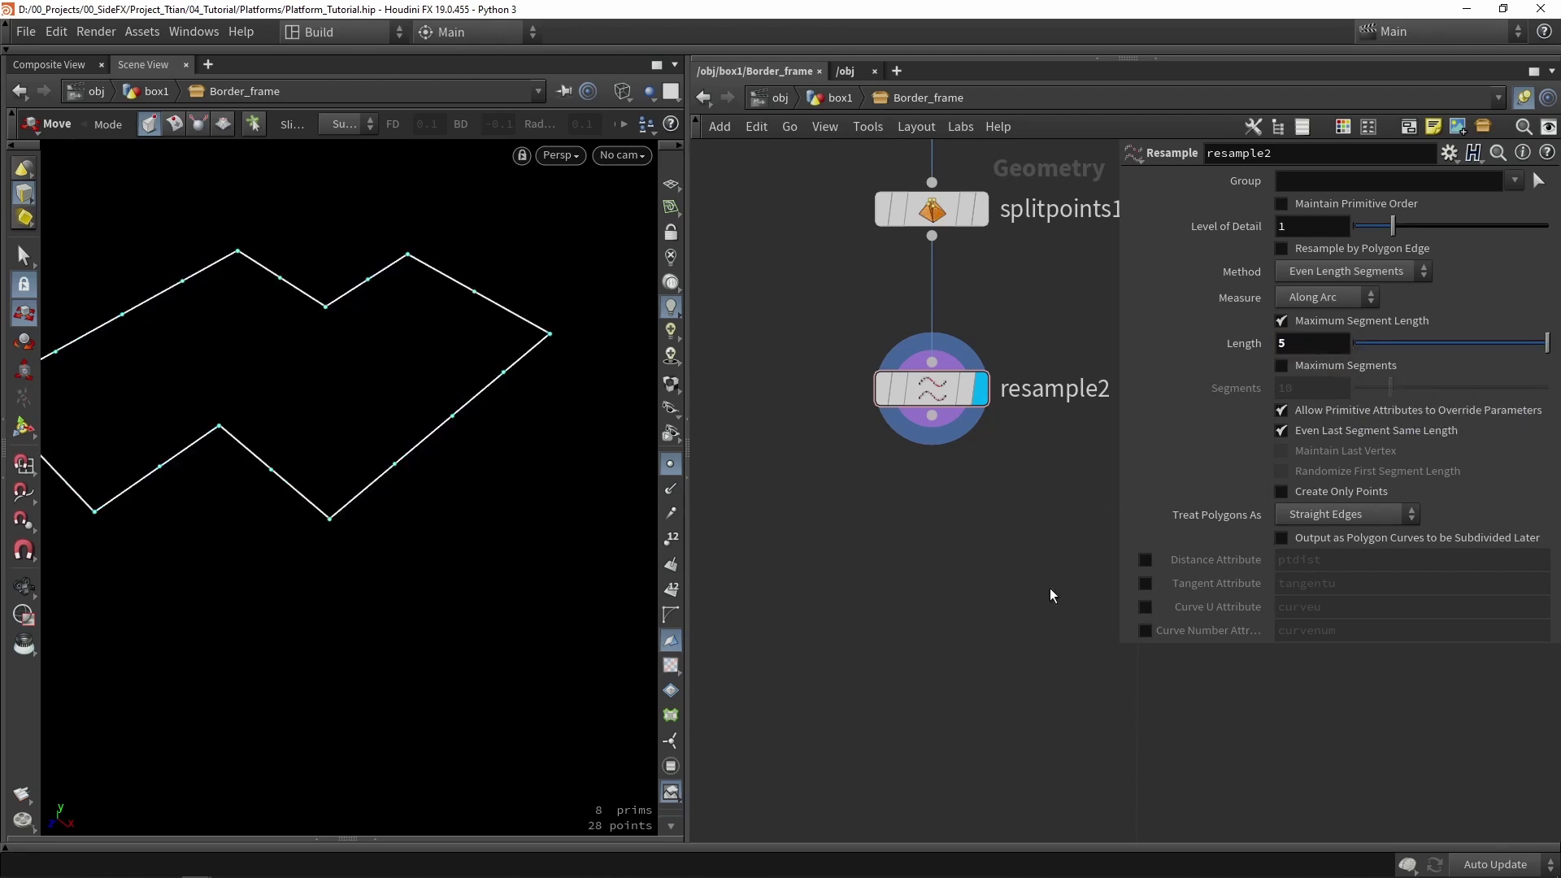
pyautogui.doubleClick(1055, 388)
pyautogui.write('se')
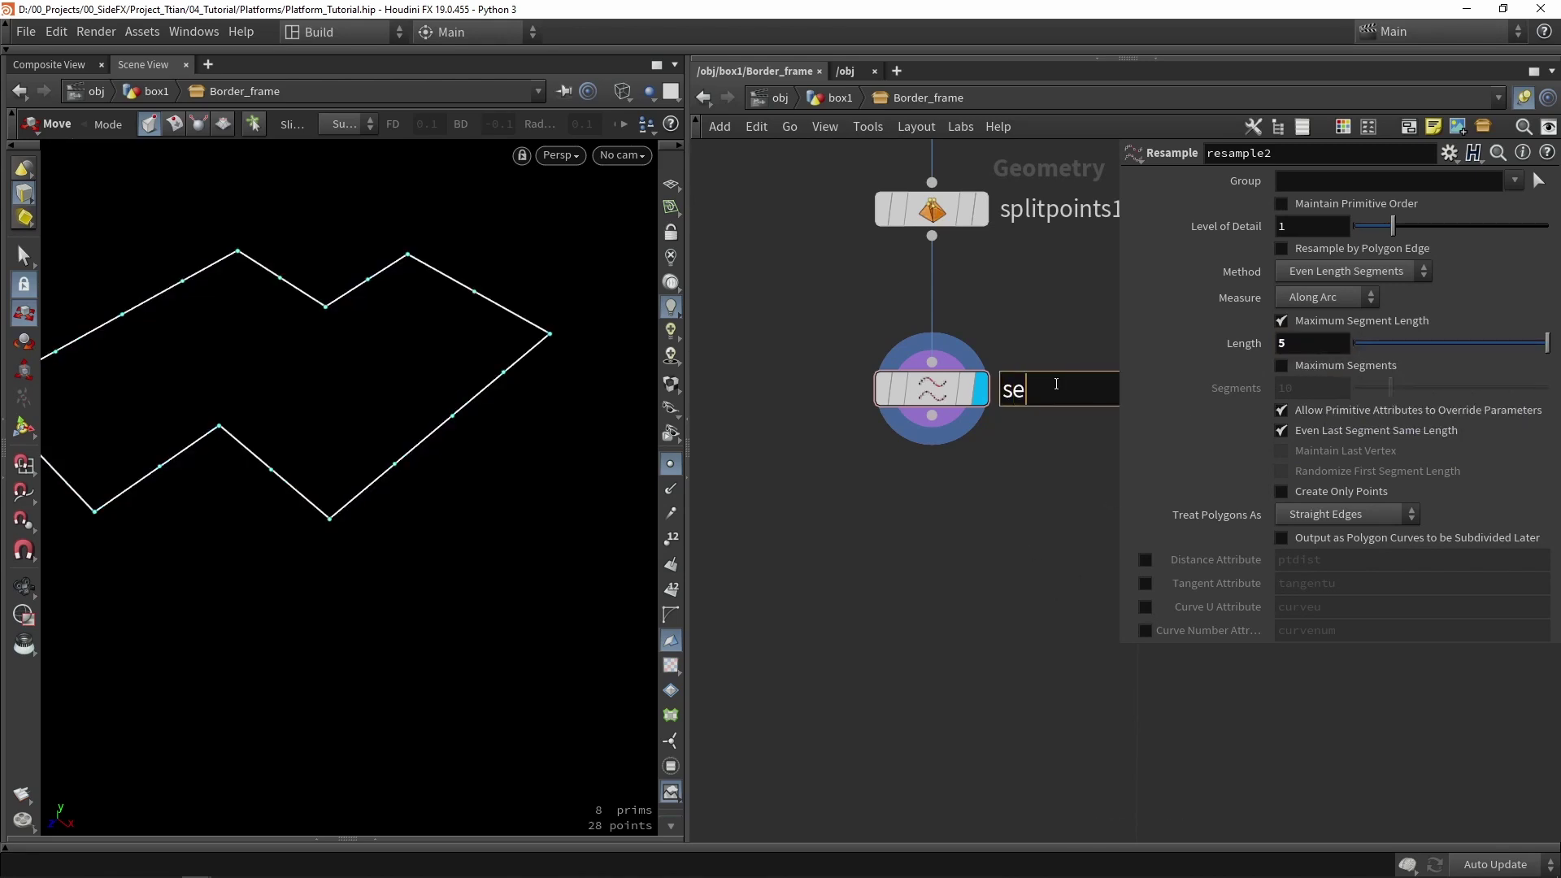
pyautogui.write('t_s')
pyautogui.write('ize')
pyautogui.press('Return')
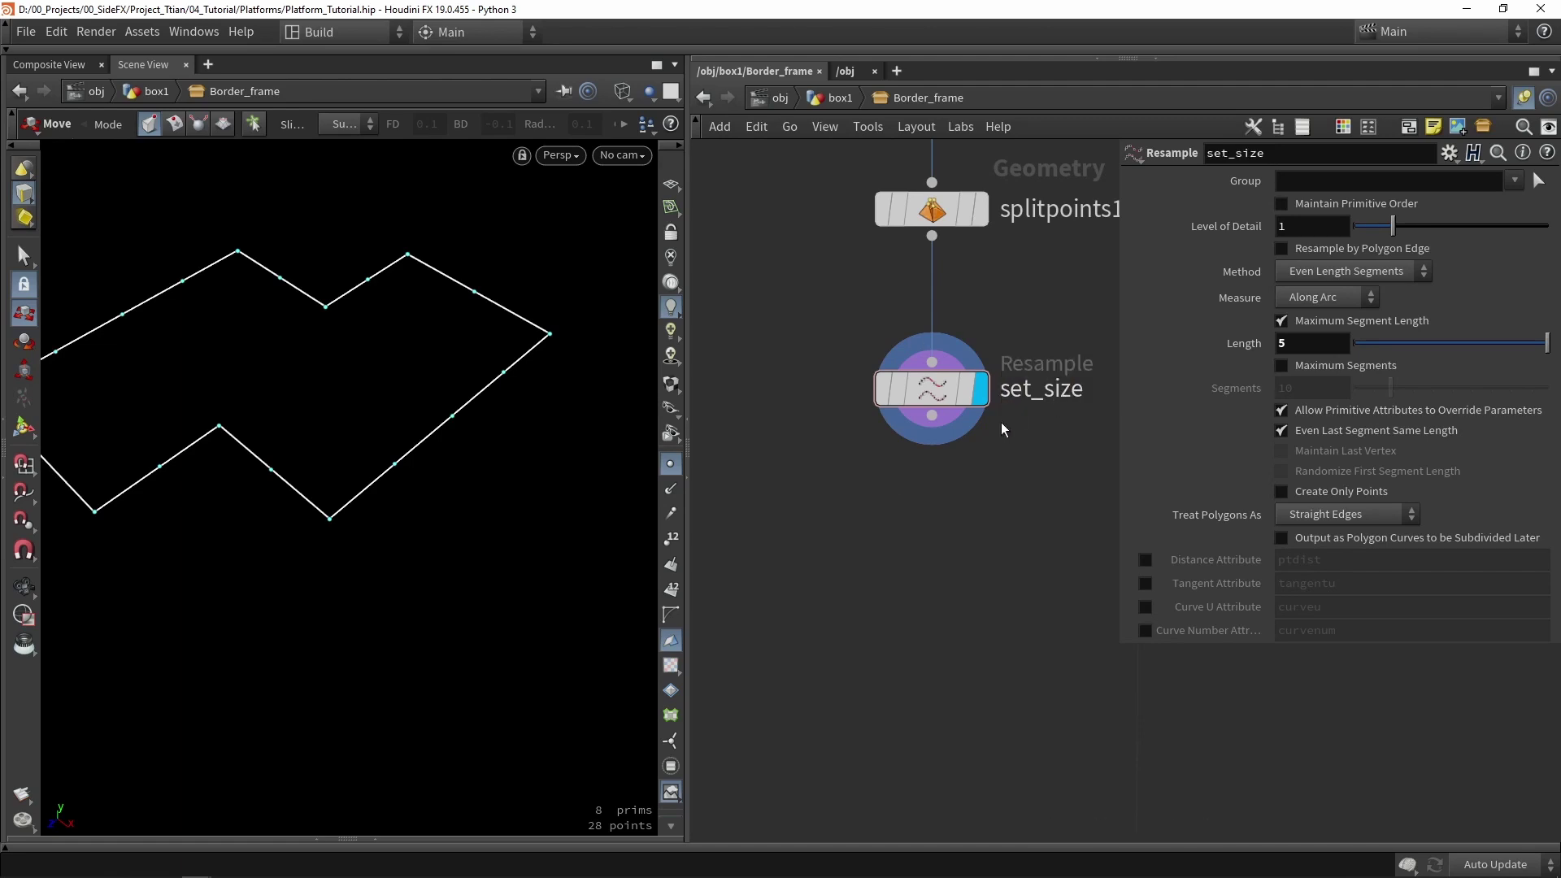
# - Orbit and frame the 28-point outline in wireframe, then search for a Convert node
pyautogui.press('Escape')
pyautogui.moveTo(453, 407); pyautogui.dragTo(446, 236)
pyautogui.press('h')
pyautogui.press('t')
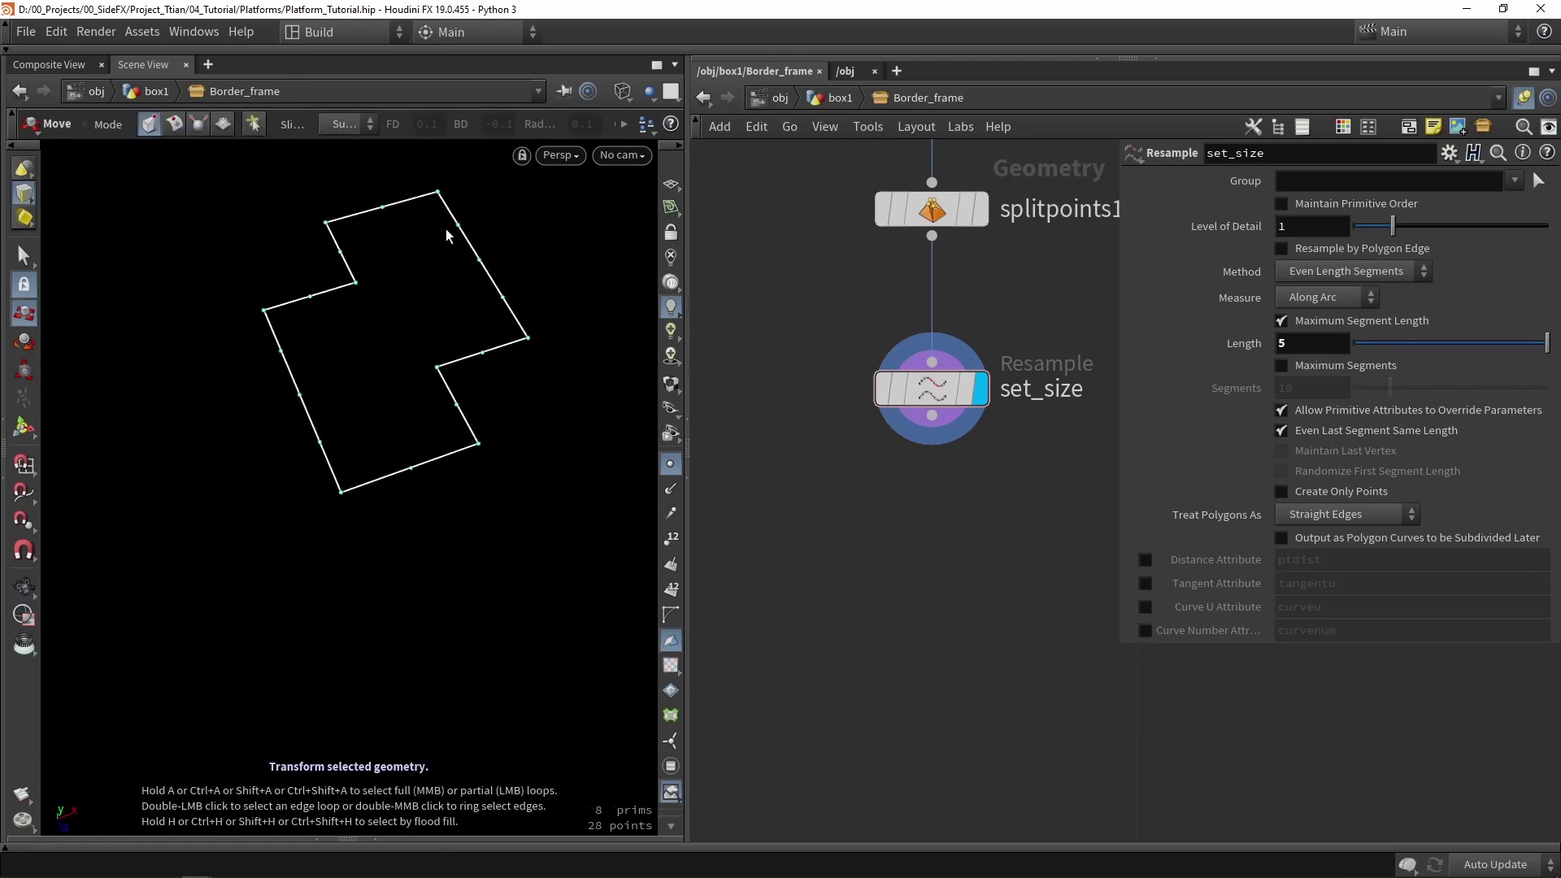
pyautogui.press('w')
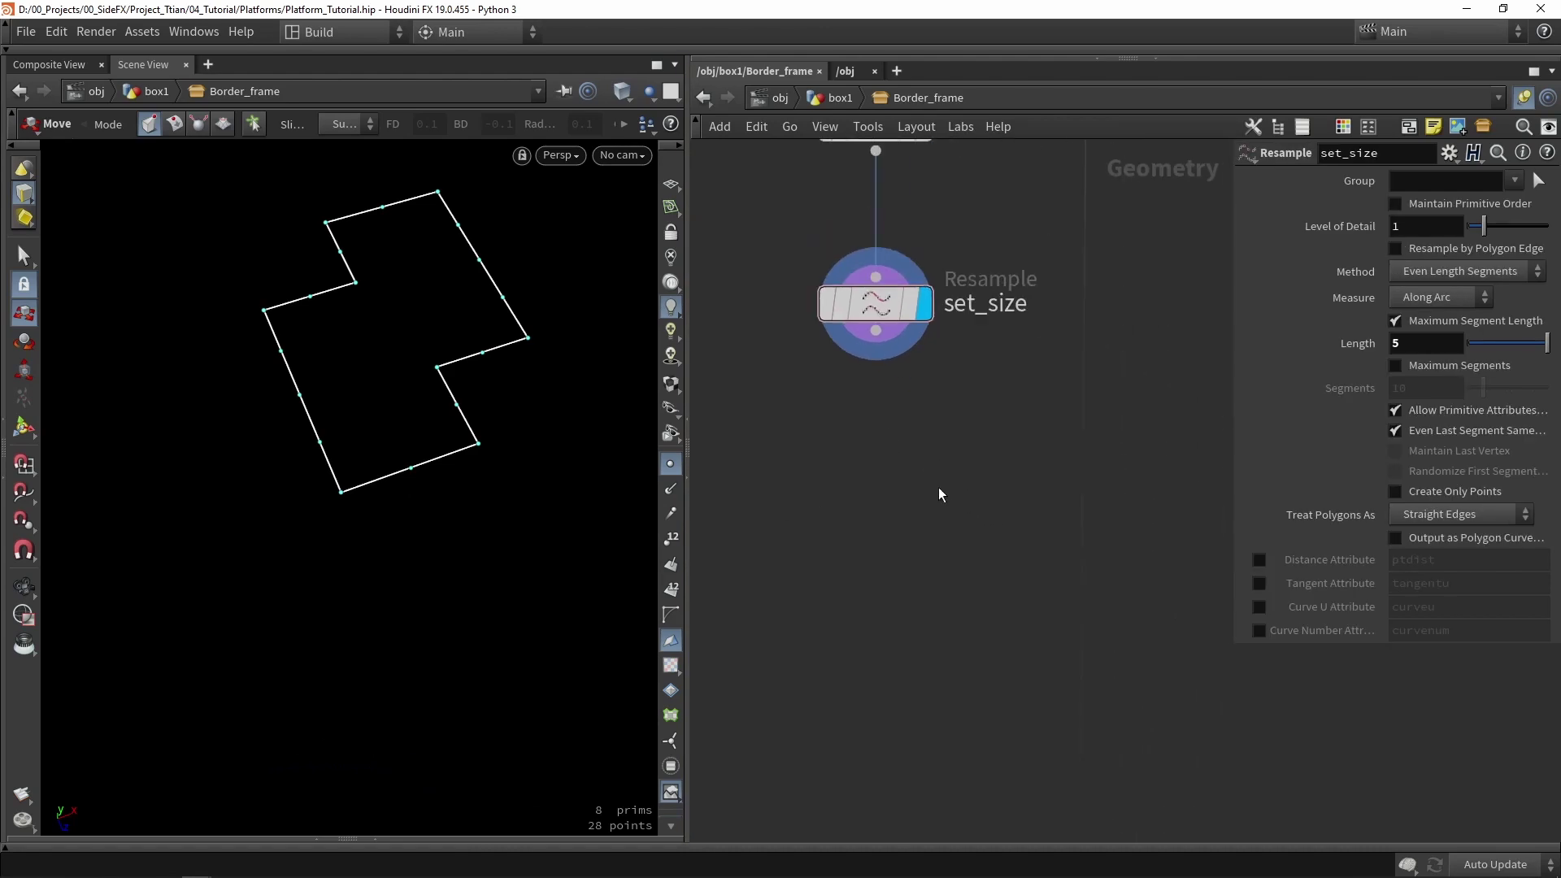
pyautogui.press('Tab')
pyautogui.write('con')
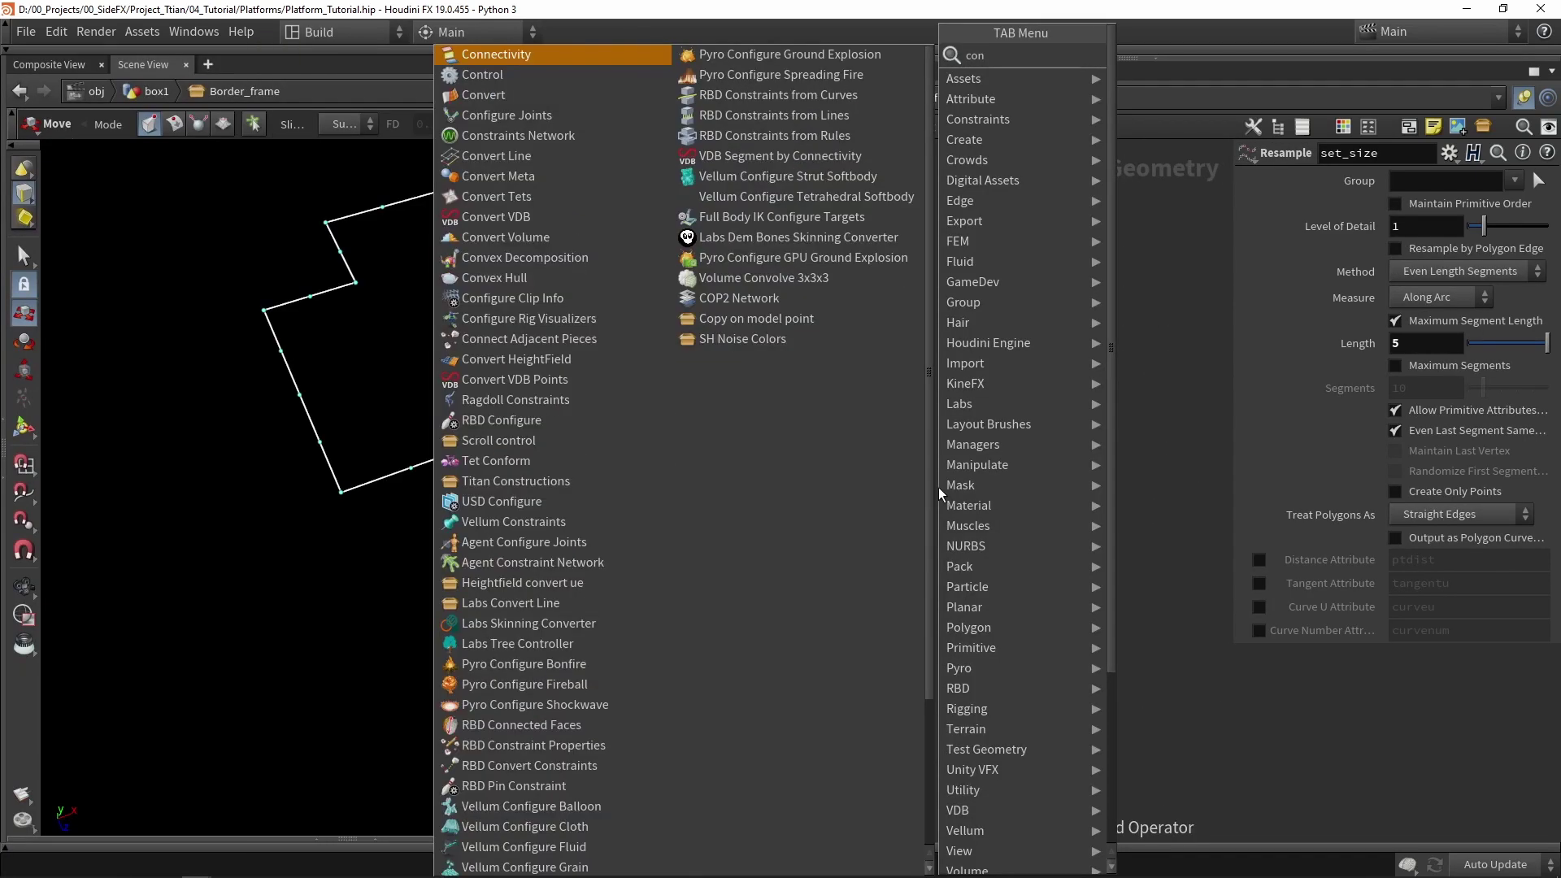
pyautogui.write('vert')
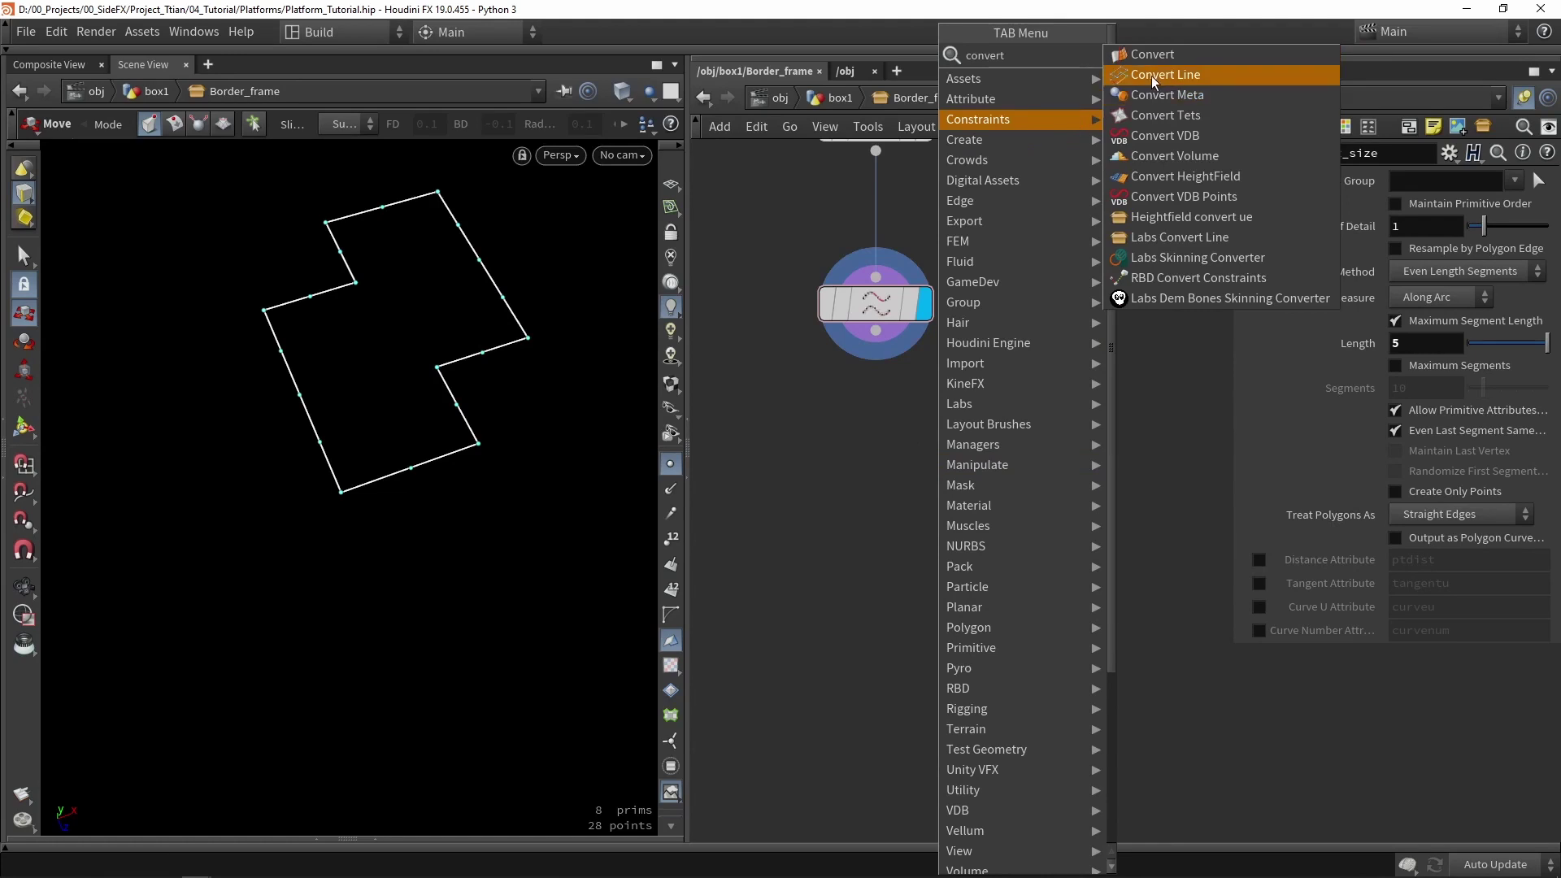
# - Wire a convertline2 node under set_size, display it, and show primitive numbers
pyautogui.click(1151, 75)
pyautogui.click(854, 459)
pyautogui.scroll(2, 878, 382)
pyautogui.moveTo(876, 317); pyautogui.dragTo(876, 447)
pyautogui.click(950, 476)
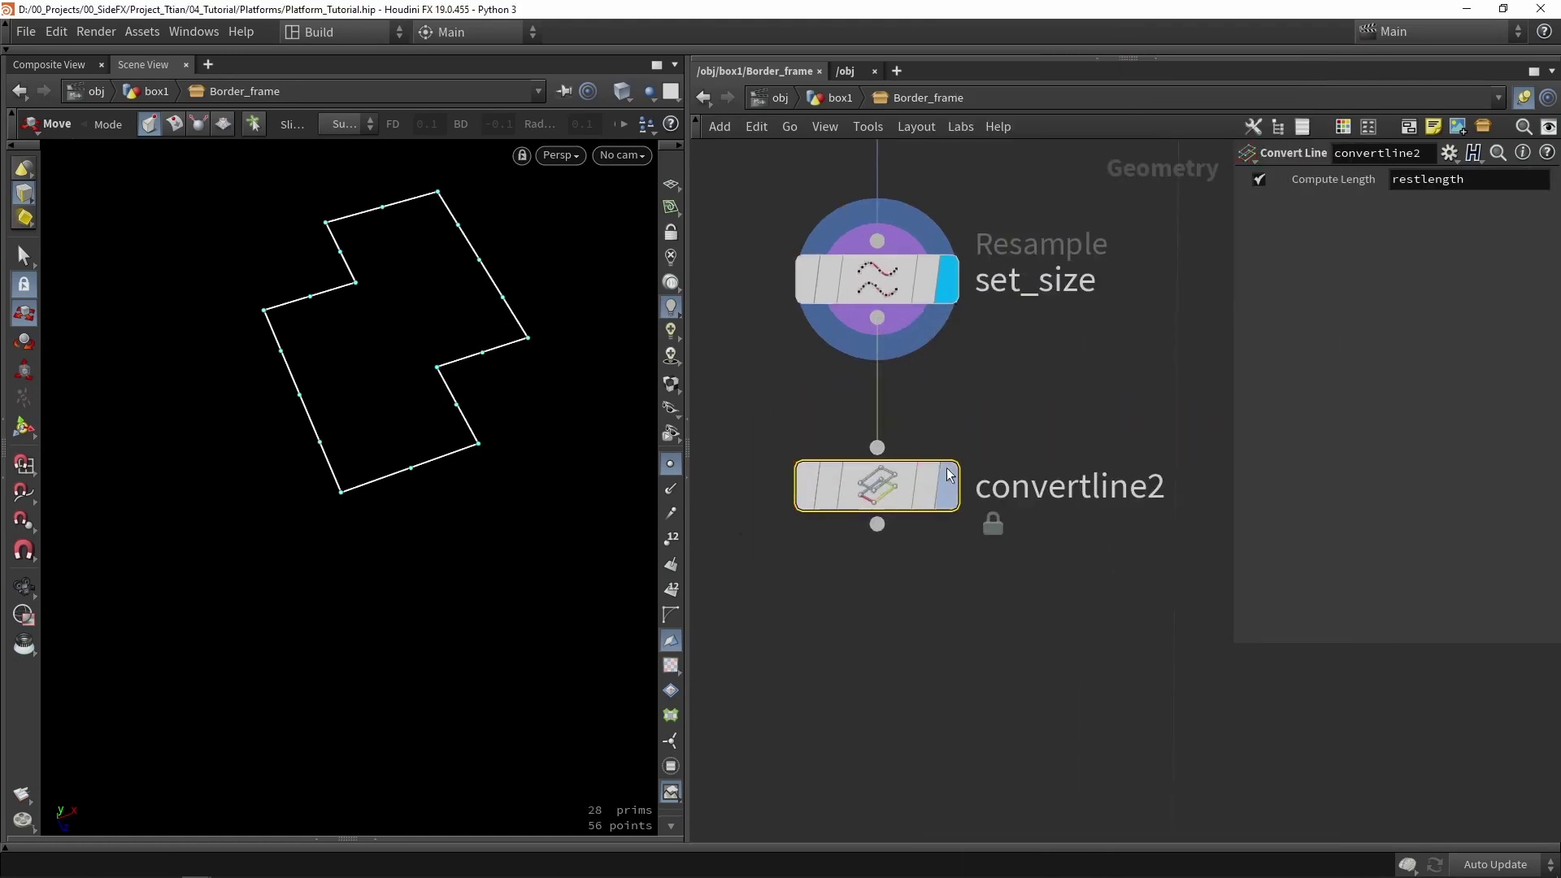
pyautogui.click(949, 476)
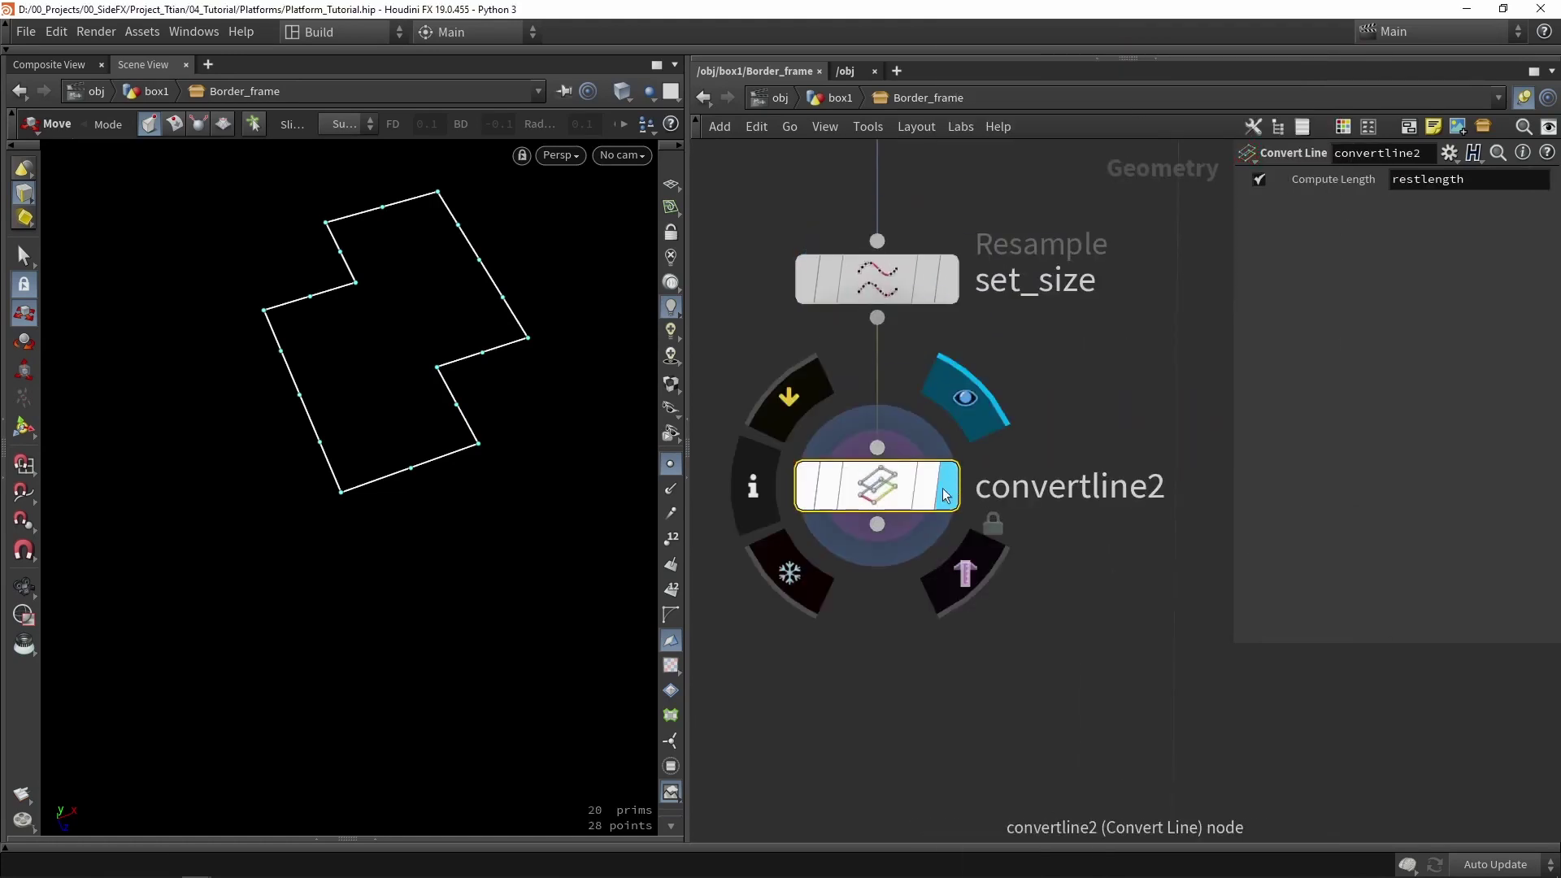
pyautogui.click(670, 590)
pyautogui.scroll(2, 407, 488)
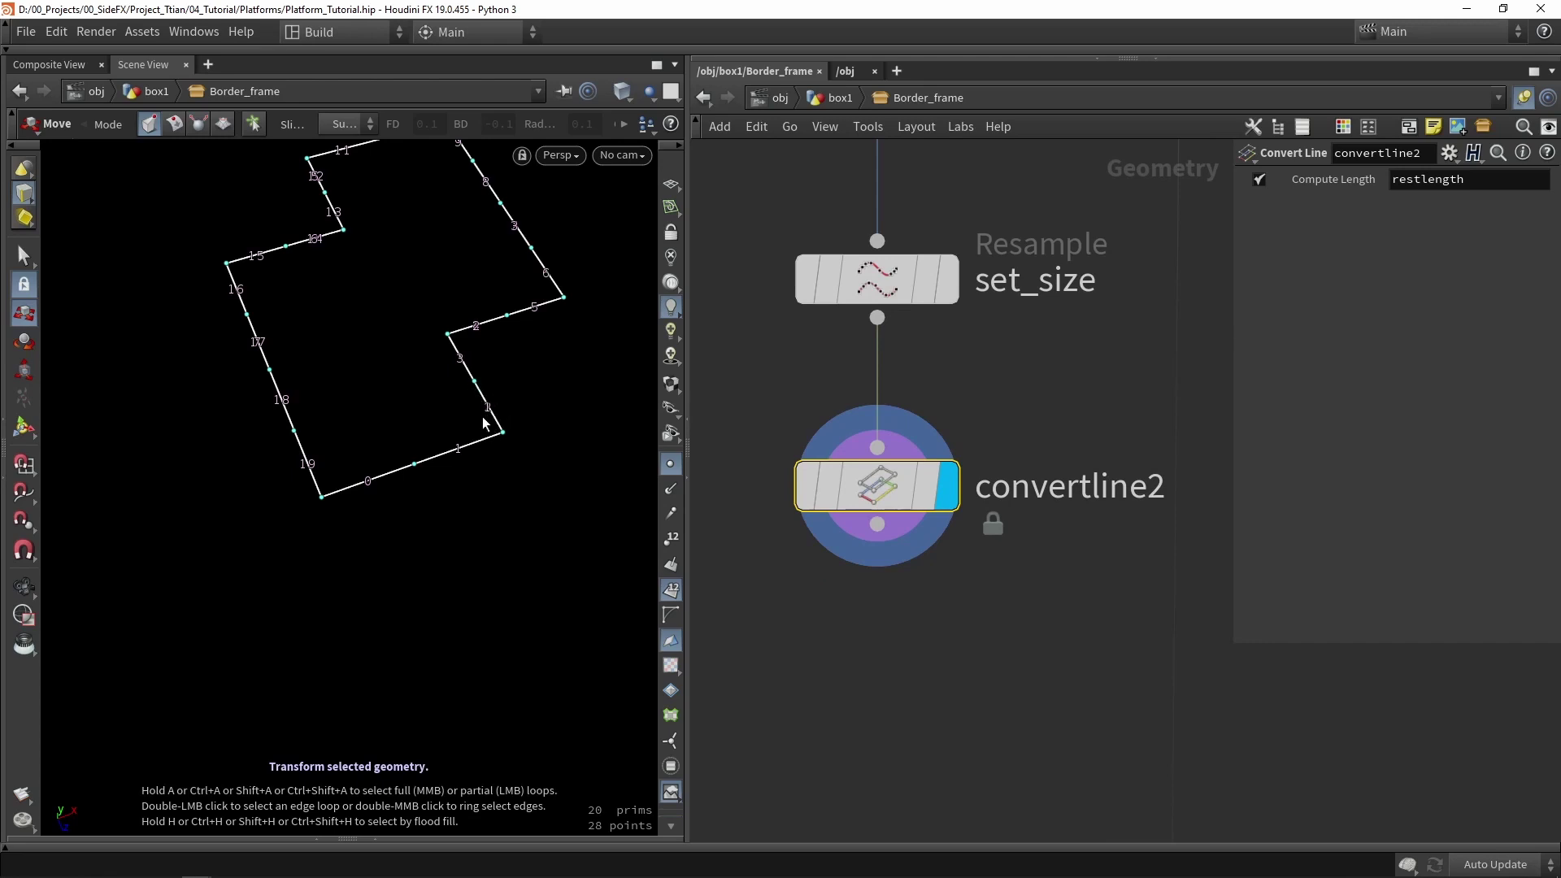
pyautogui.moveTo(982, 621); pyautogui.dragTo(975, 447, button='middle')
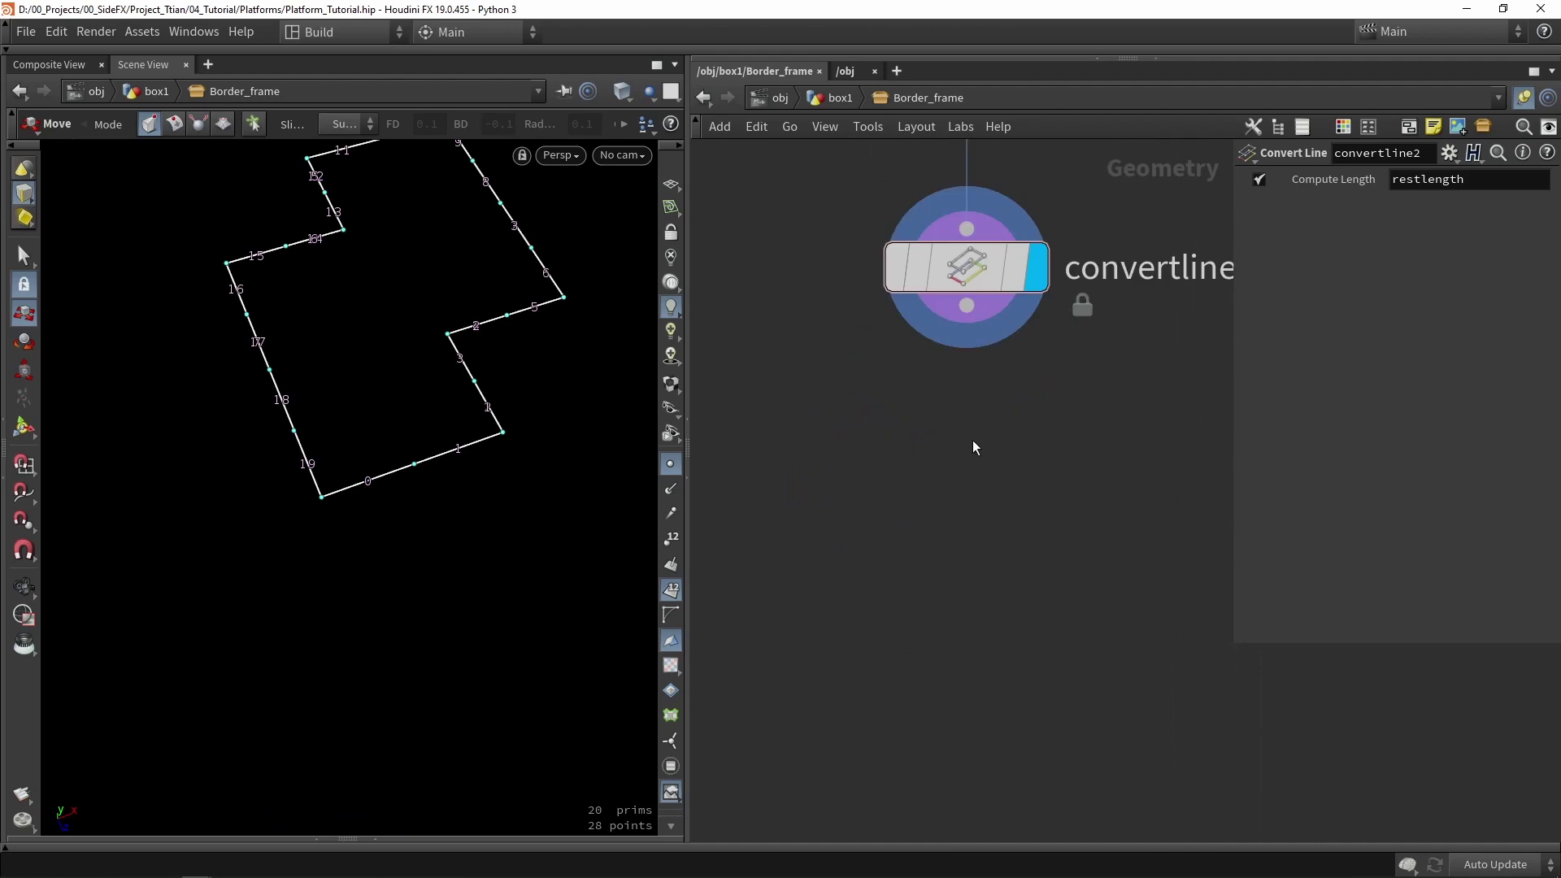
# - Add a split node, primitivesplit1, after convertline2 with its Attributes option turned off
pyautogui.press('Tab')
pyautogui.write('s')
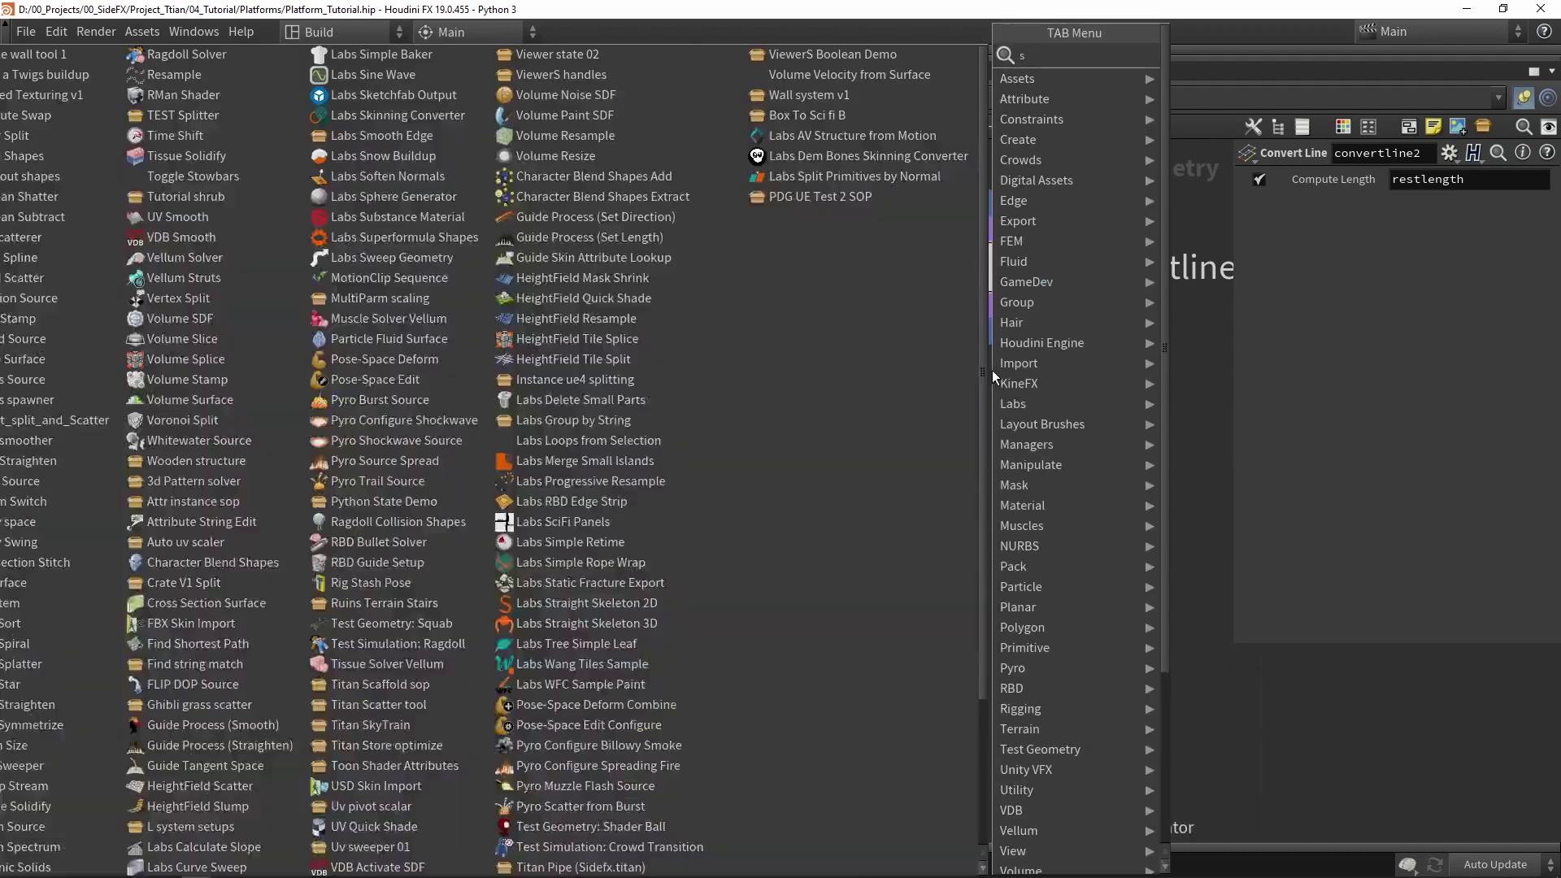
pyautogui.write('plit')
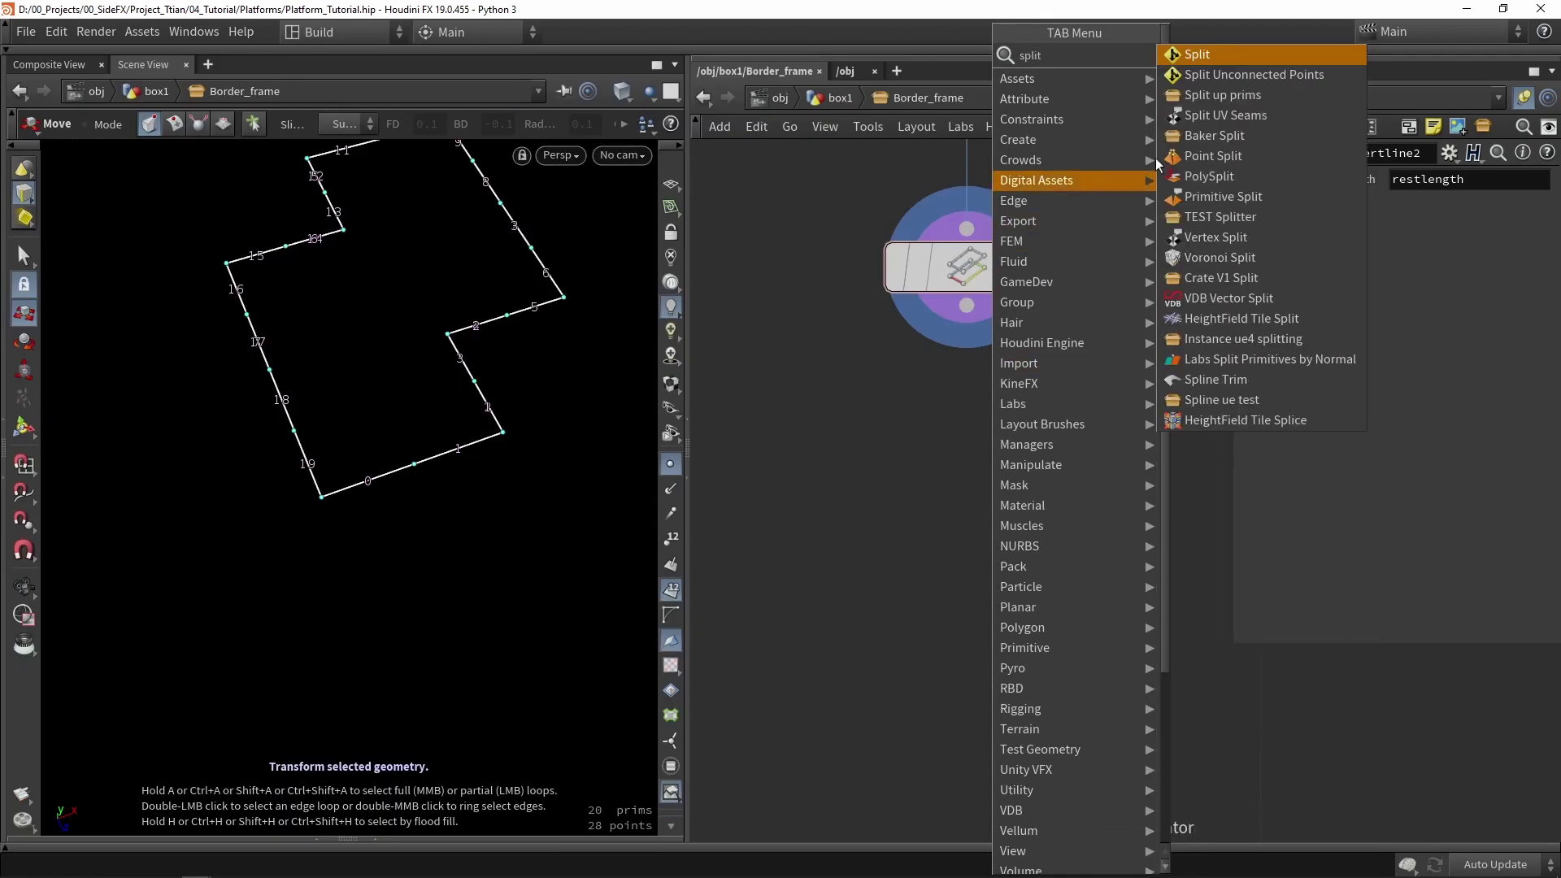
pyautogui.click(1266, 207)
pyautogui.click(972, 500)
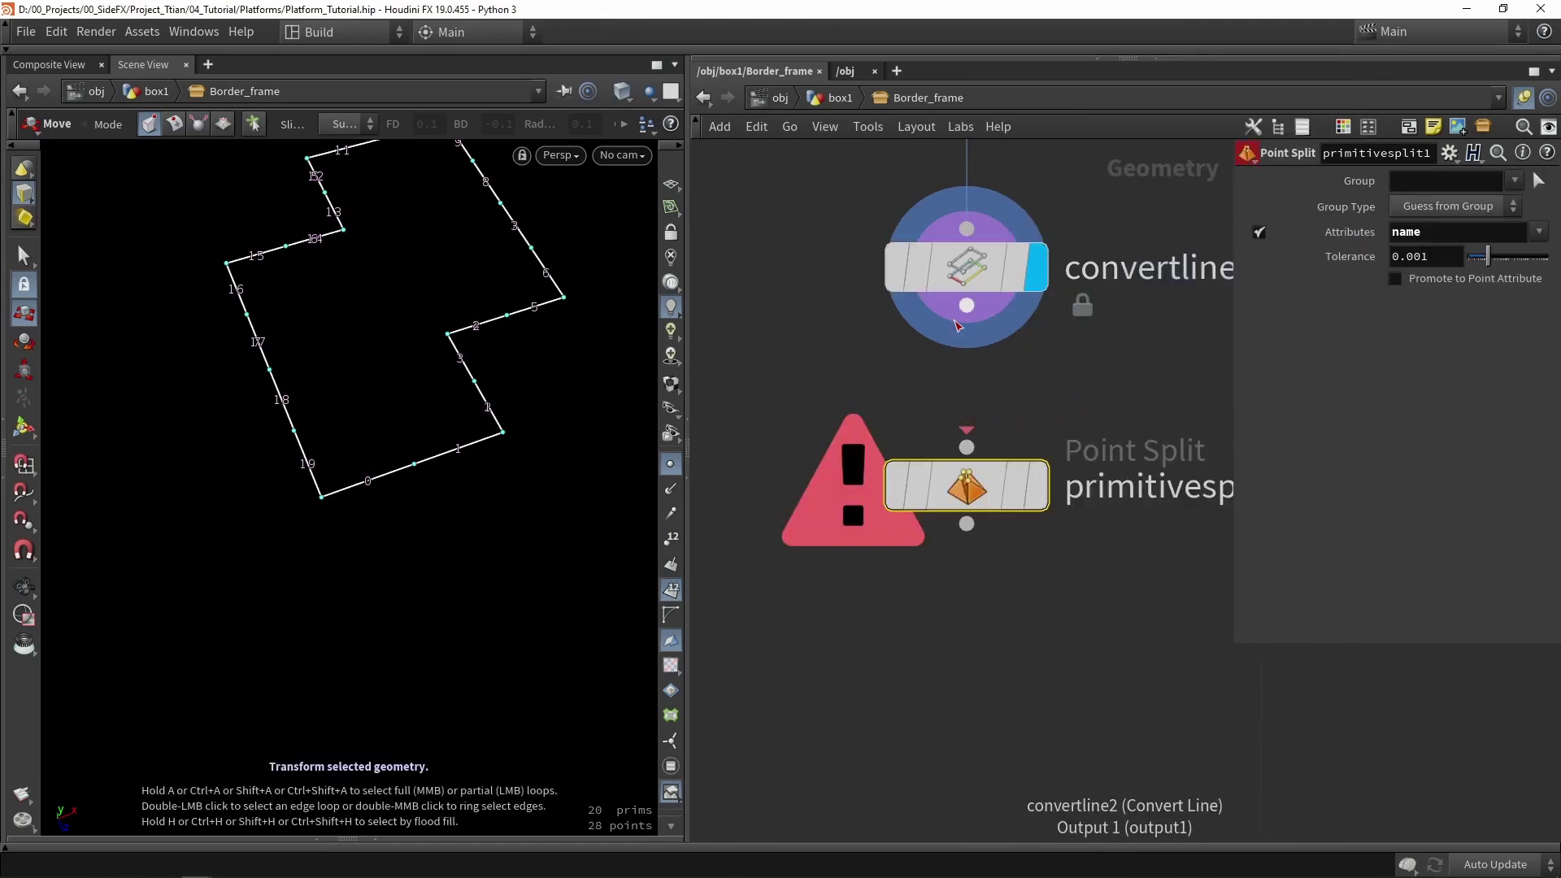
pyautogui.moveTo(967, 305); pyautogui.dragTo(967, 446)
pyautogui.click(1043, 482)
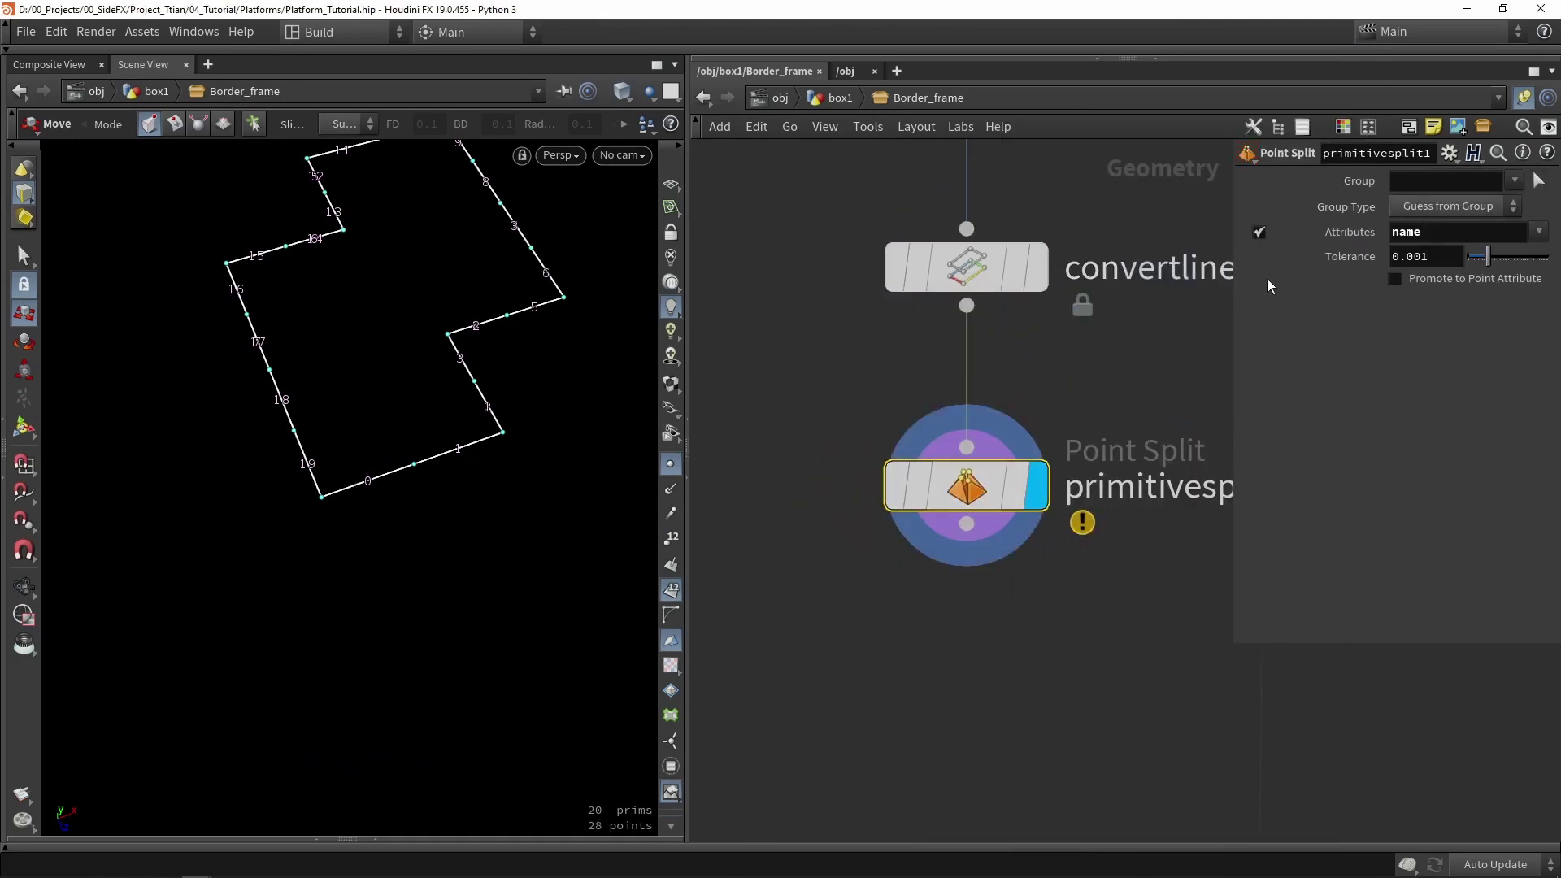
pyautogui.click(1258, 232)
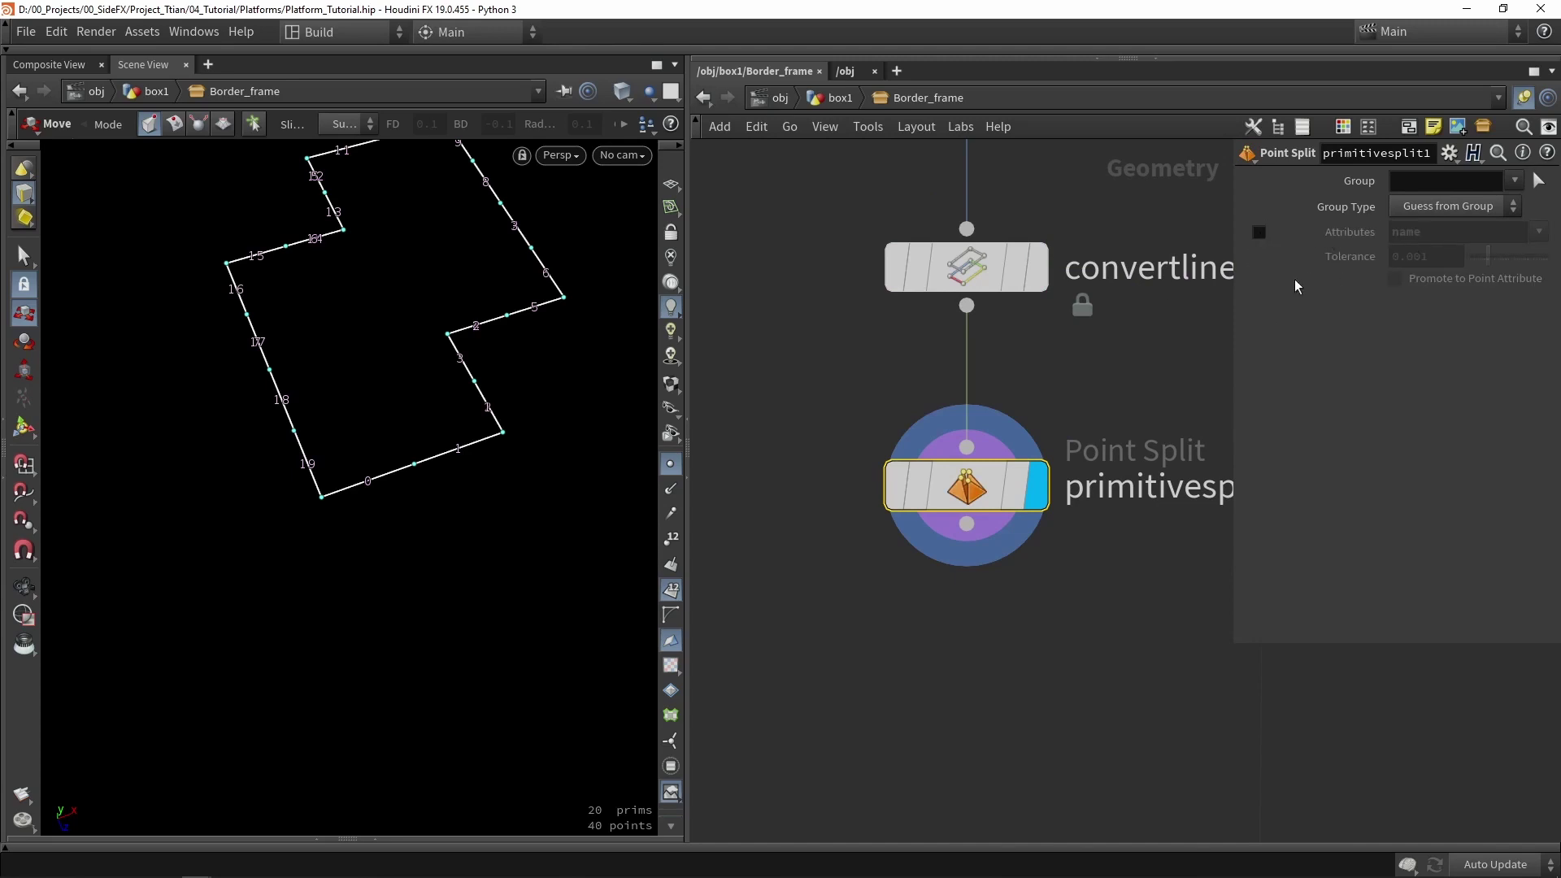
pyautogui.moveTo(966, 485); pyautogui.dragTo(967, 433)
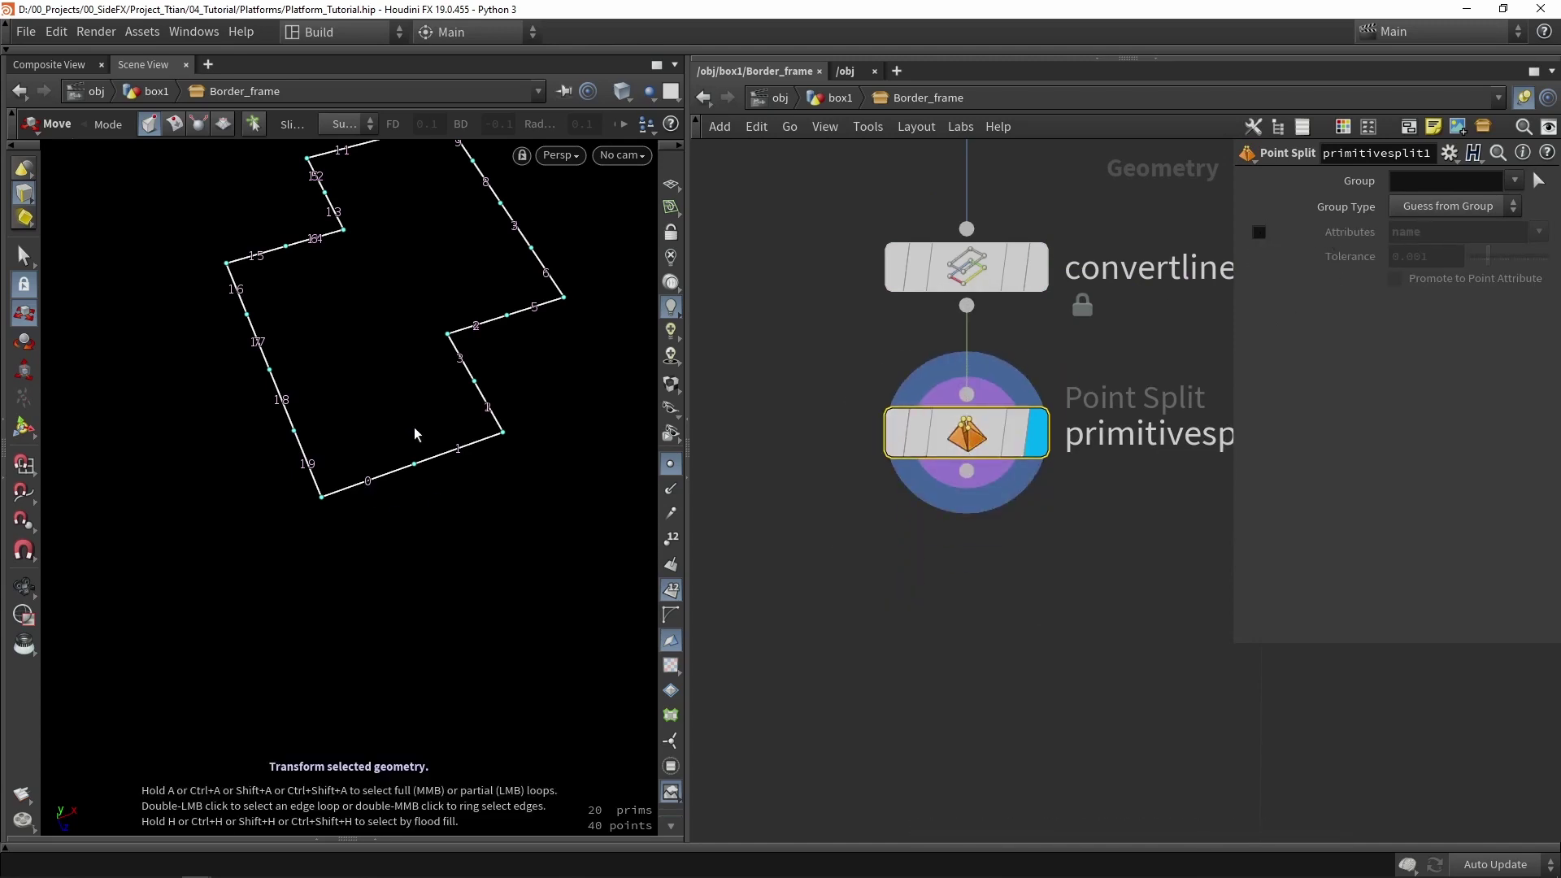
# - Select the bottom edge primitive to confirm it stands alone, then save the scene
pyautogui.press('s')
pyautogui.click(452, 450)
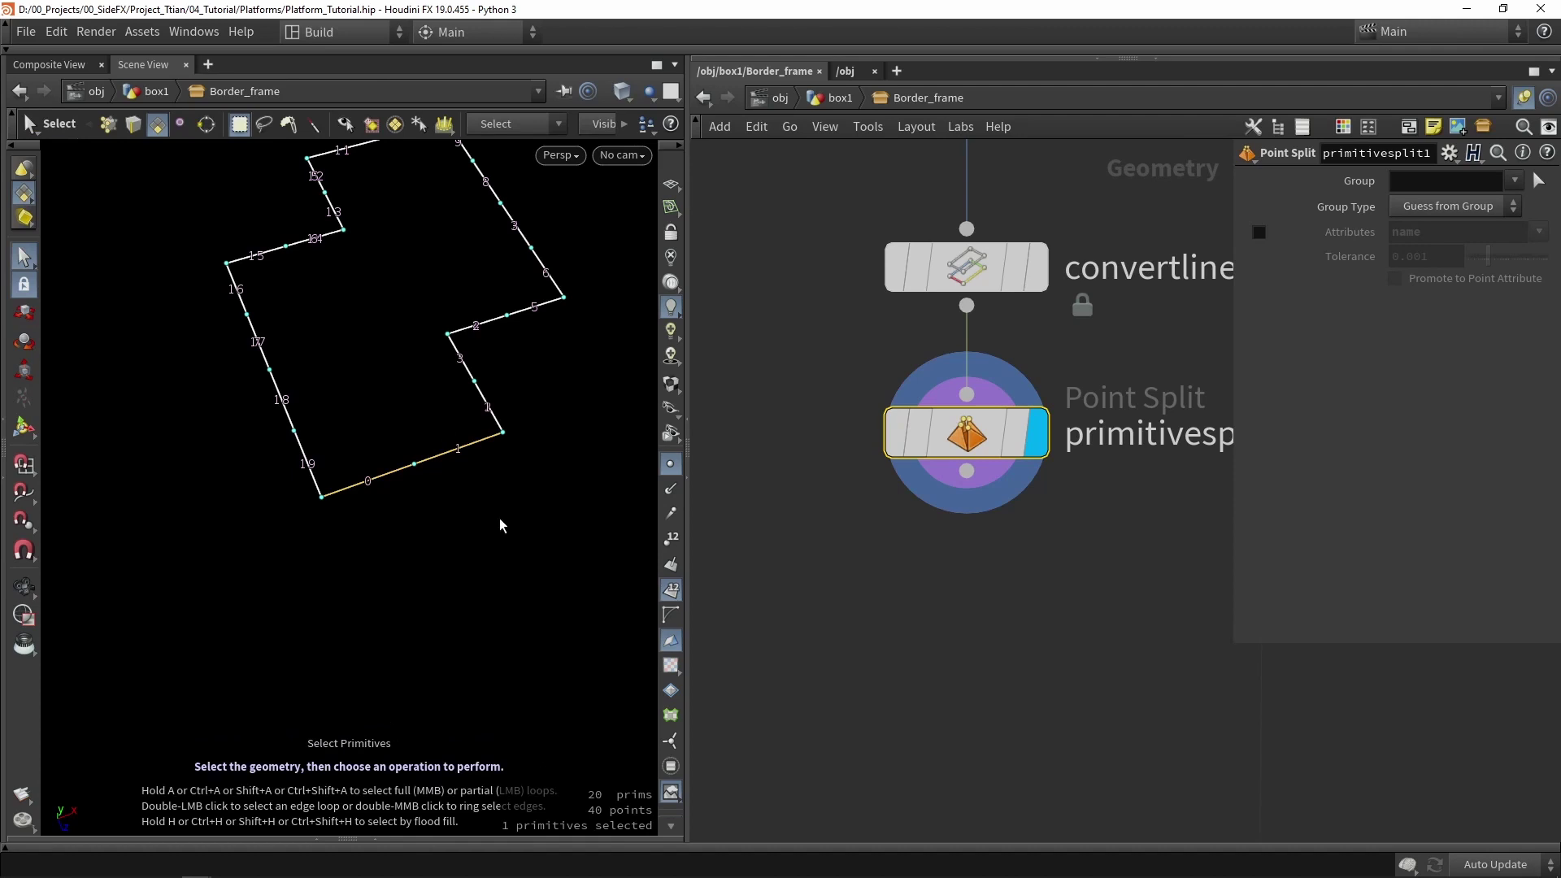
pyautogui.press('t')
pyautogui.hotkey('ctrl', 's')
# - Add primitive1 below primitivesplit1 with Do Transformation on and Scale 0.3
pyautogui.press('h')
pyautogui.press('Tab')
pyautogui.write('p')
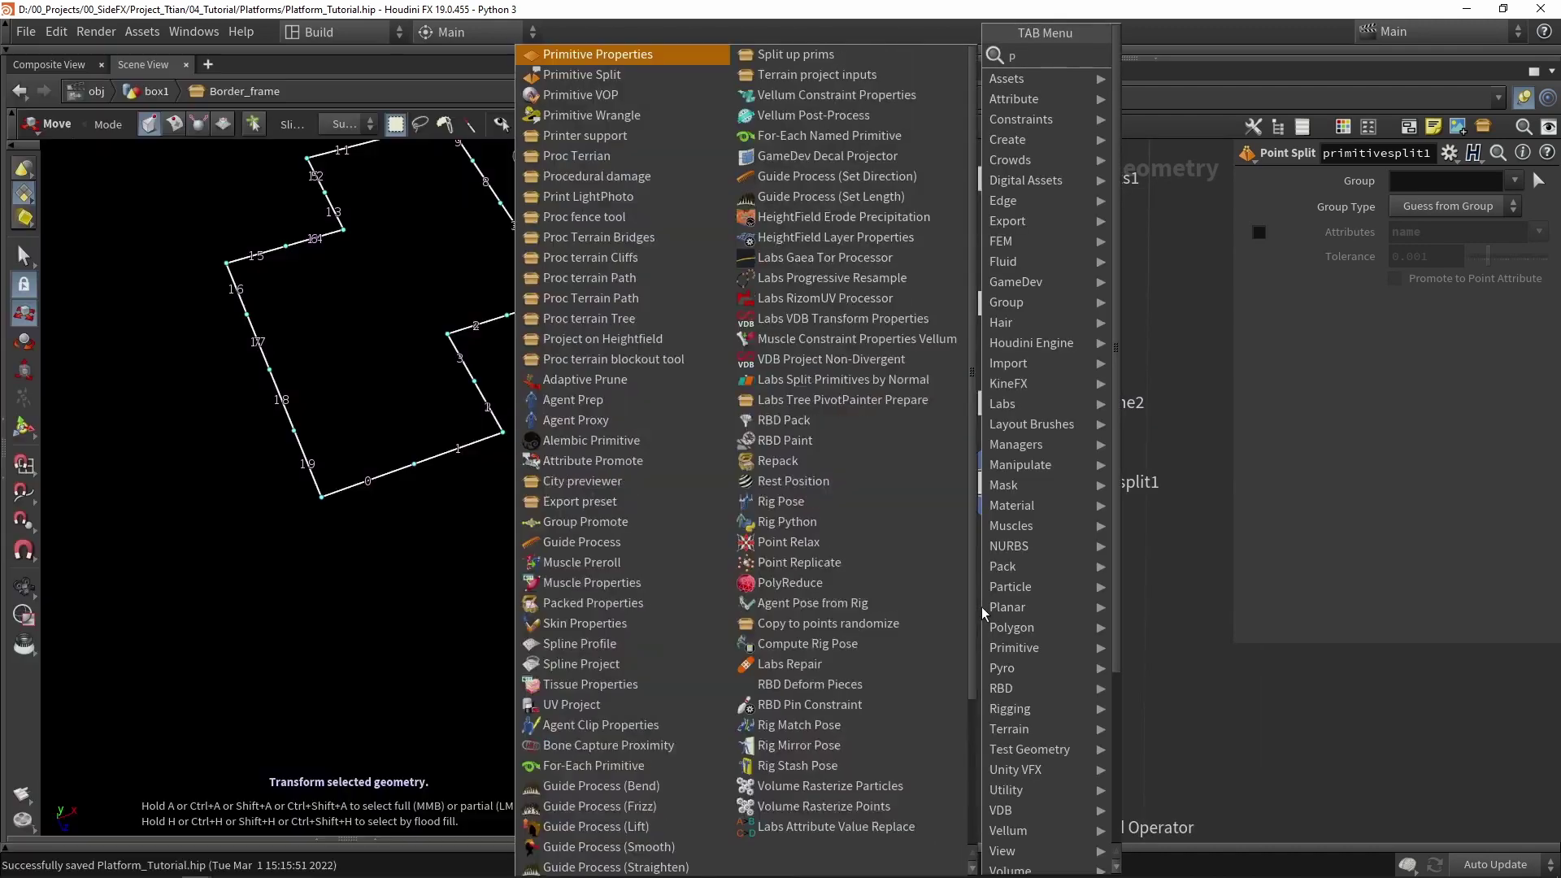
pyautogui.write('rimi')
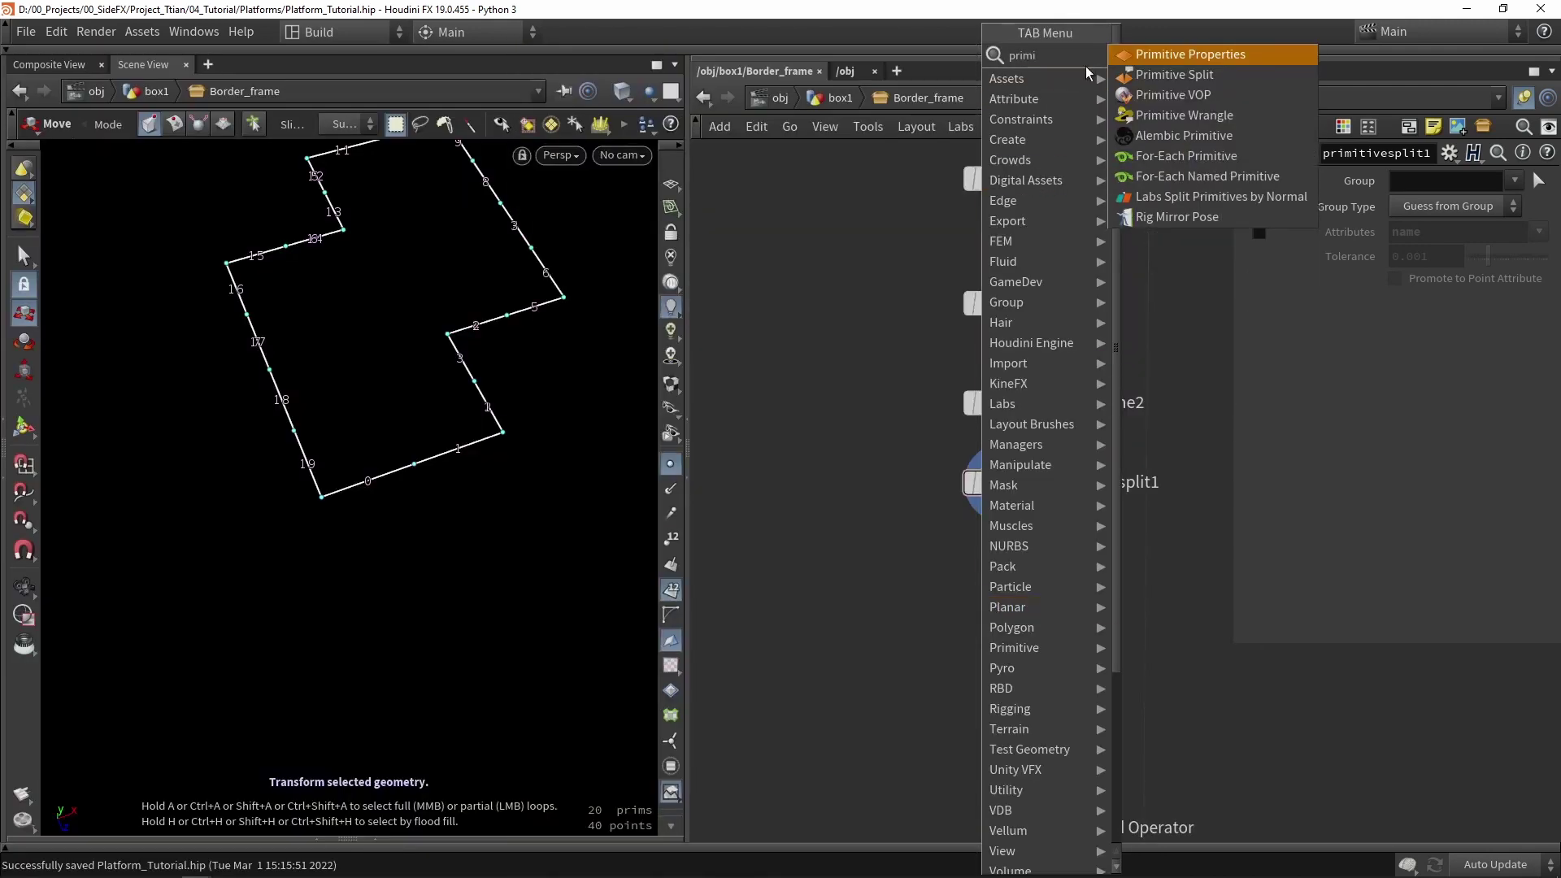
pyautogui.press('Return')
pyautogui.click(987, 611)
pyautogui.moveTo(1003, 502); pyautogui.dragTo(978, 584)
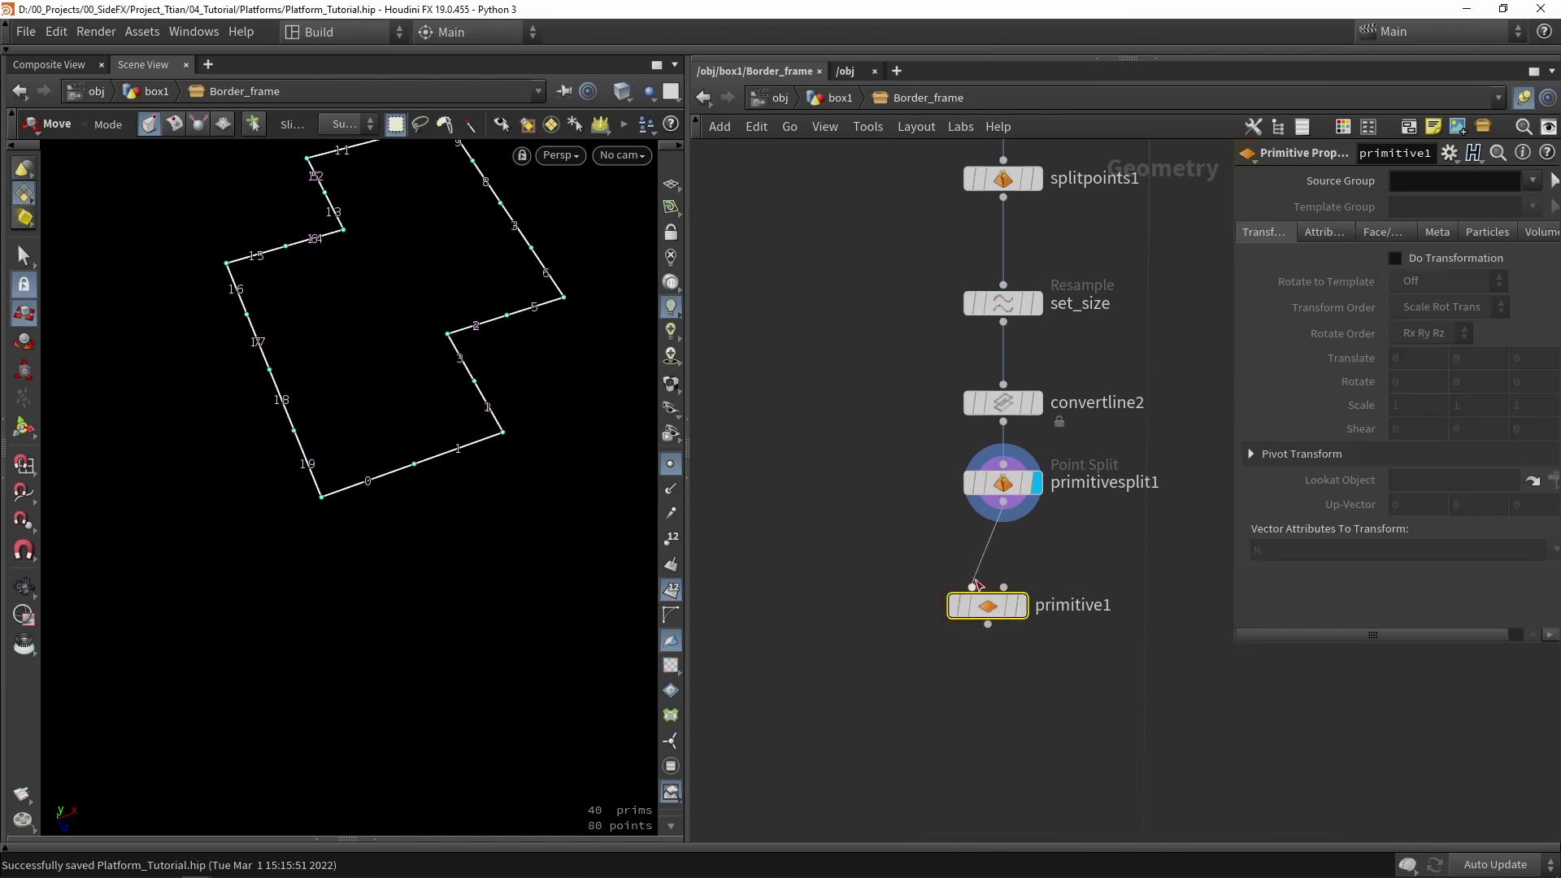
pyautogui.click(1019, 606)
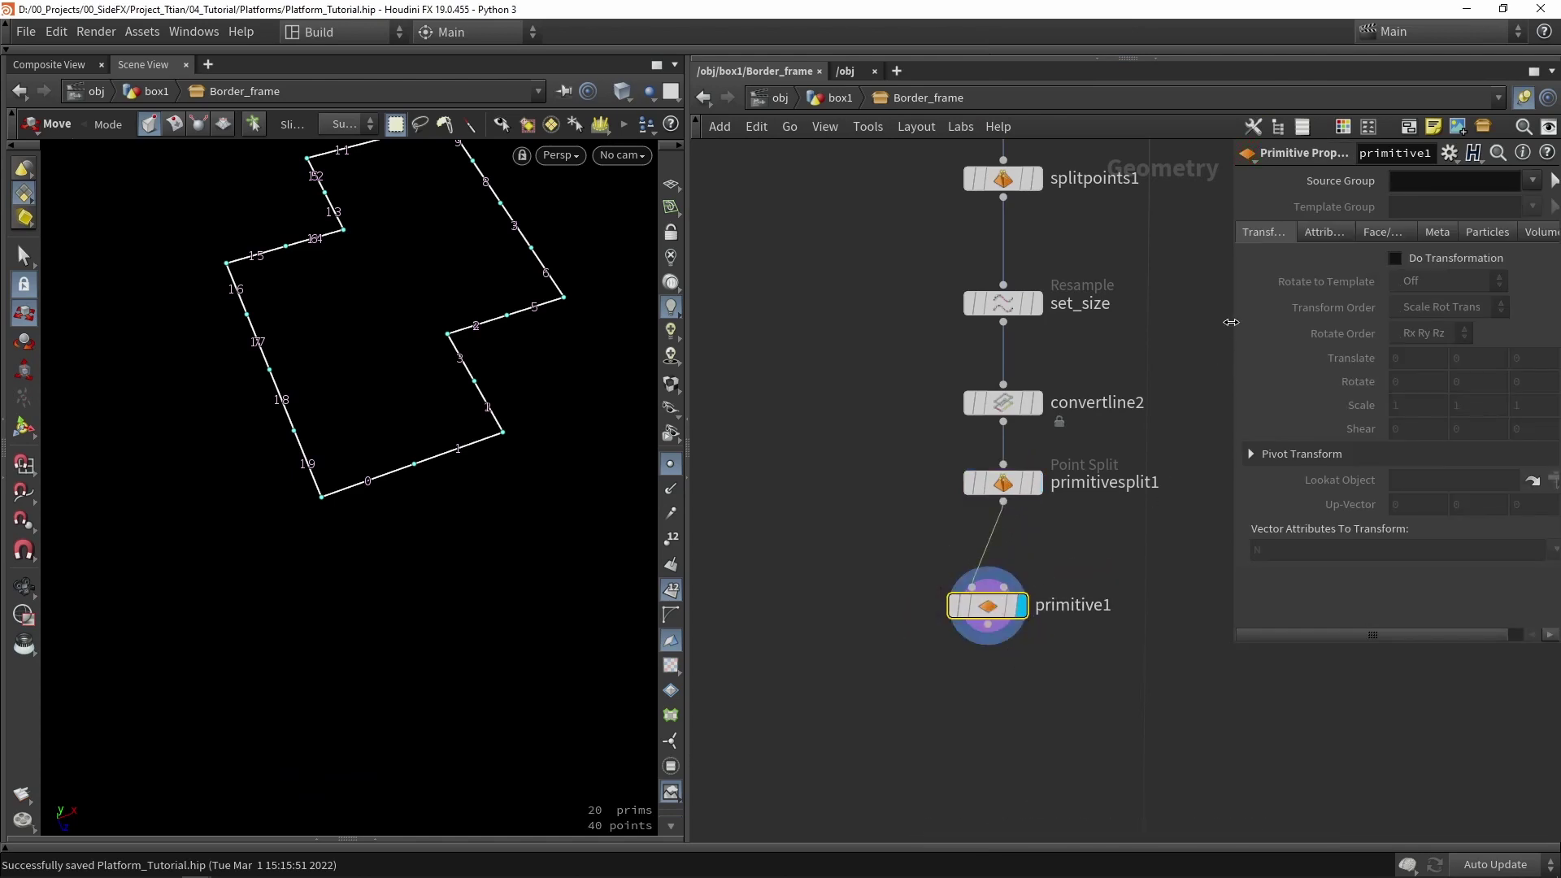
pyautogui.moveTo(1232, 323); pyautogui.dragTo(1061, 323)
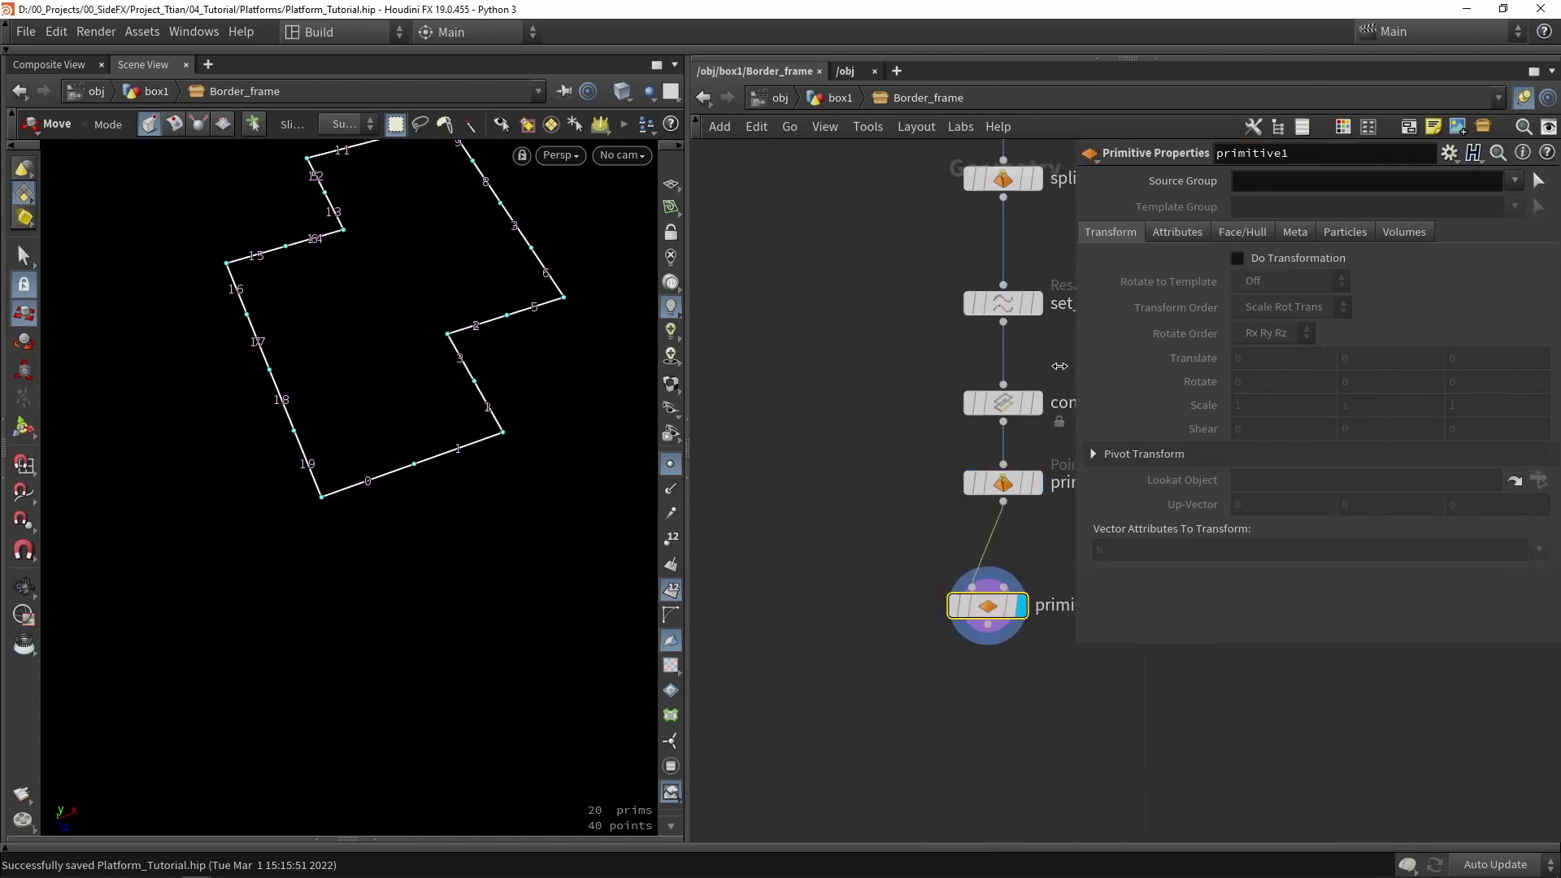
pyautogui.click(1250, 256)
pyautogui.moveTo(1178, 404); pyautogui.dragTo(1094, 410, button='middle')
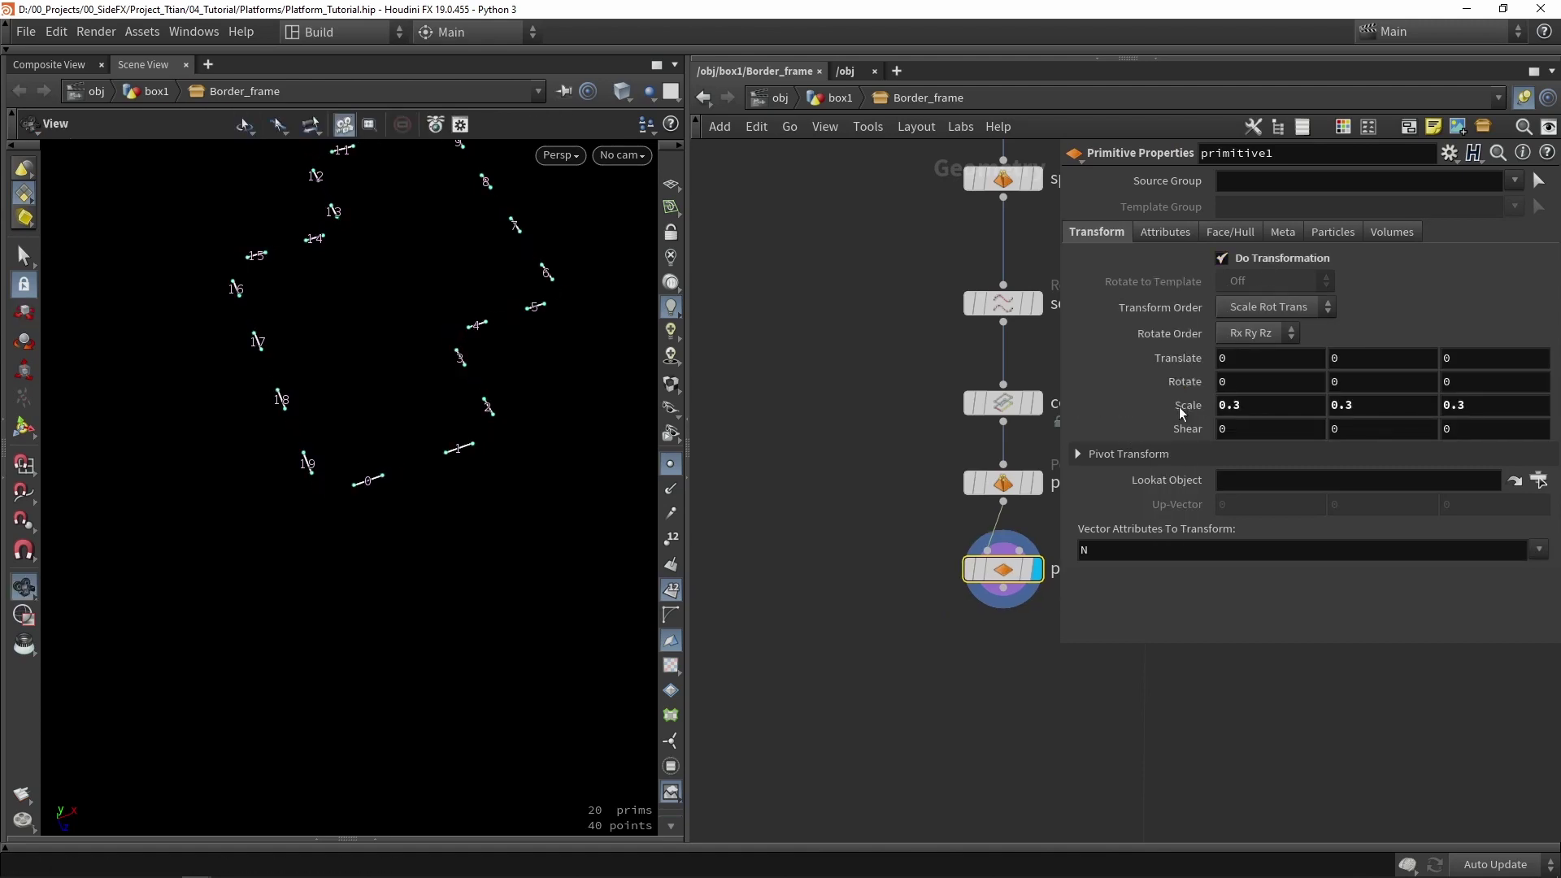
pyautogui.moveTo(471, 348); pyautogui.dragTo(579, 390)
# - Hide primitive numbers, tidy the network, and display primitivesplit1 again
pyautogui.moveTo(602, 449); pyautogui.dragTo(696, 448)
pyautogui.click(670, 589)
pyautogui.moveTo(1048, 640); pyautogui.dragTo(936, 616, button='middle')
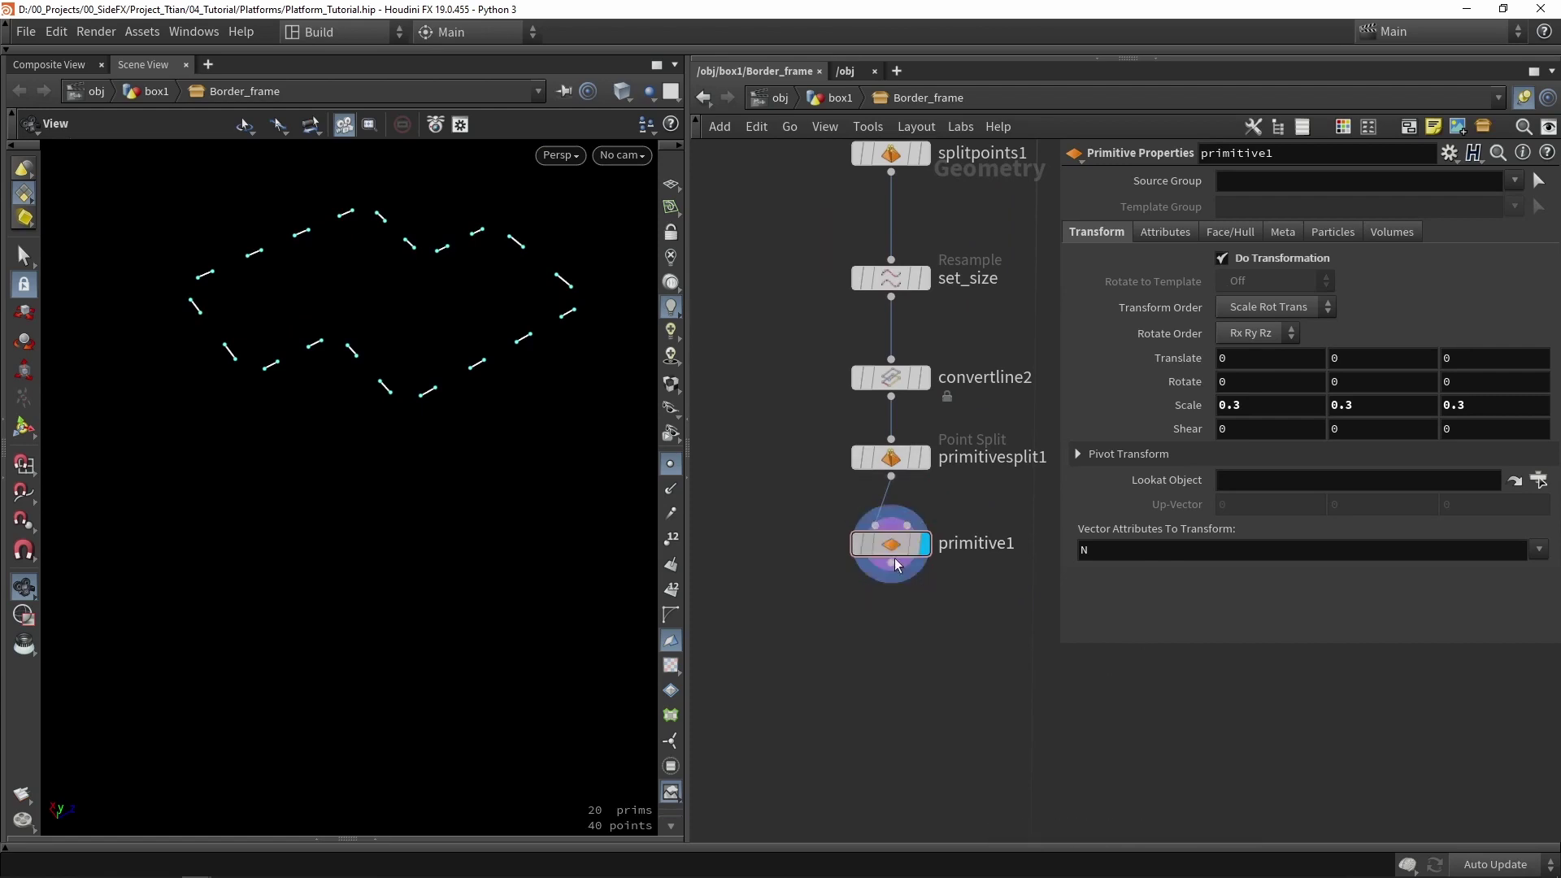
pyautogui.moveTo(892, 552); pyautogui.dragTo(892, 597)
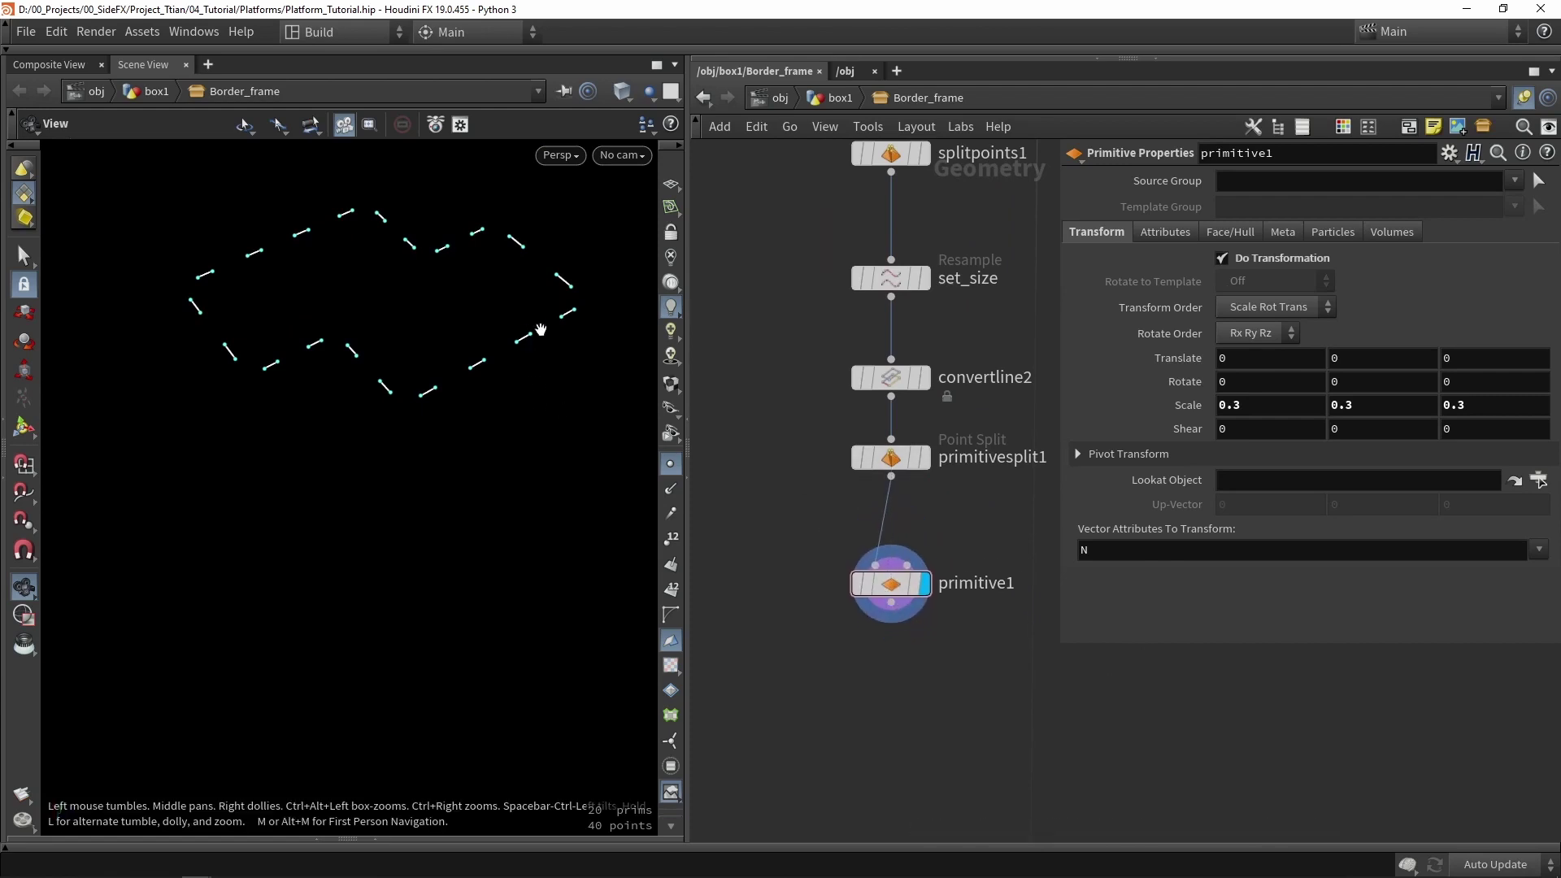
pyautogui.click(922, 457)
pyautogui.click(898, 458)
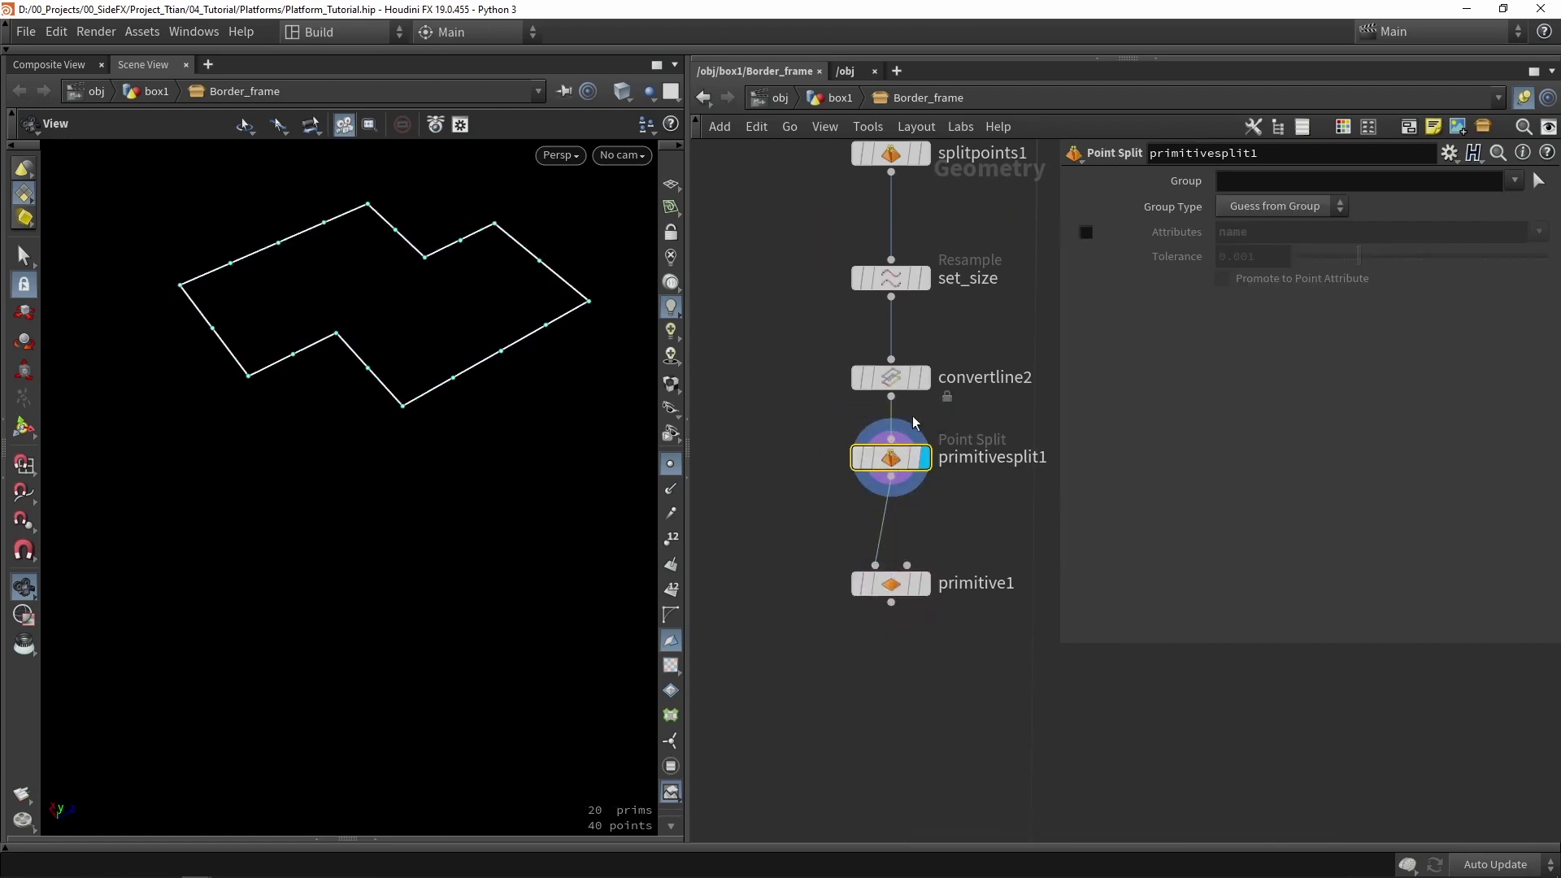
# - Display convertline2 and open an enlarged Geometry Spreadsheet listing its primitive attributes
pyautogui.click(925, 377)
pyautogui.scroll(2, 927, 371)
pyautogui.click(931, 366)
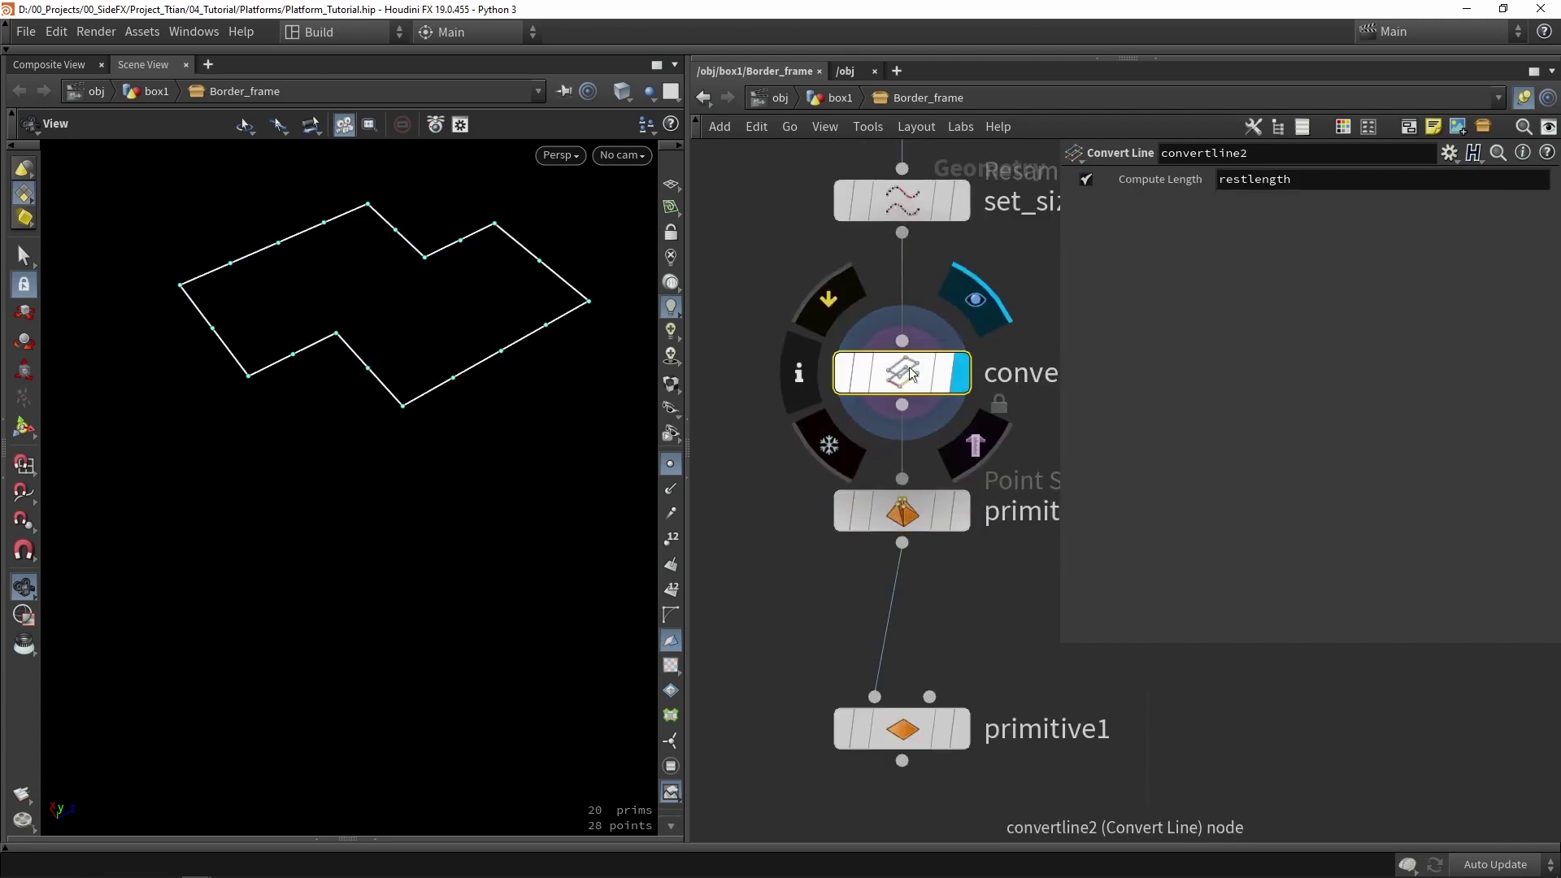
pyautogui.scroll(-1, 934, 358)
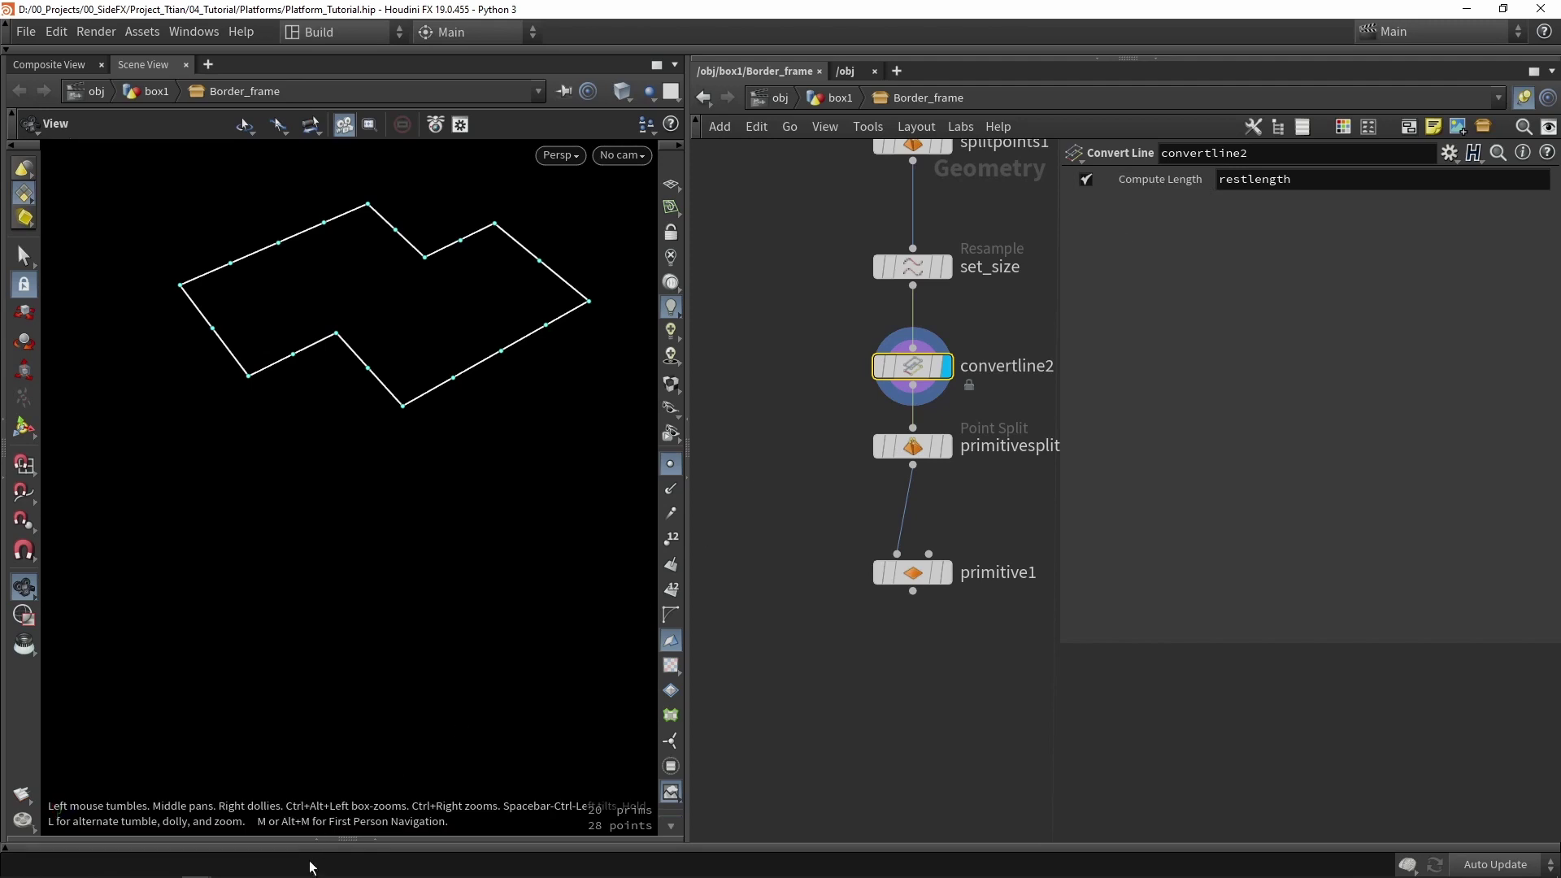
pyautogui.click(376, 838)
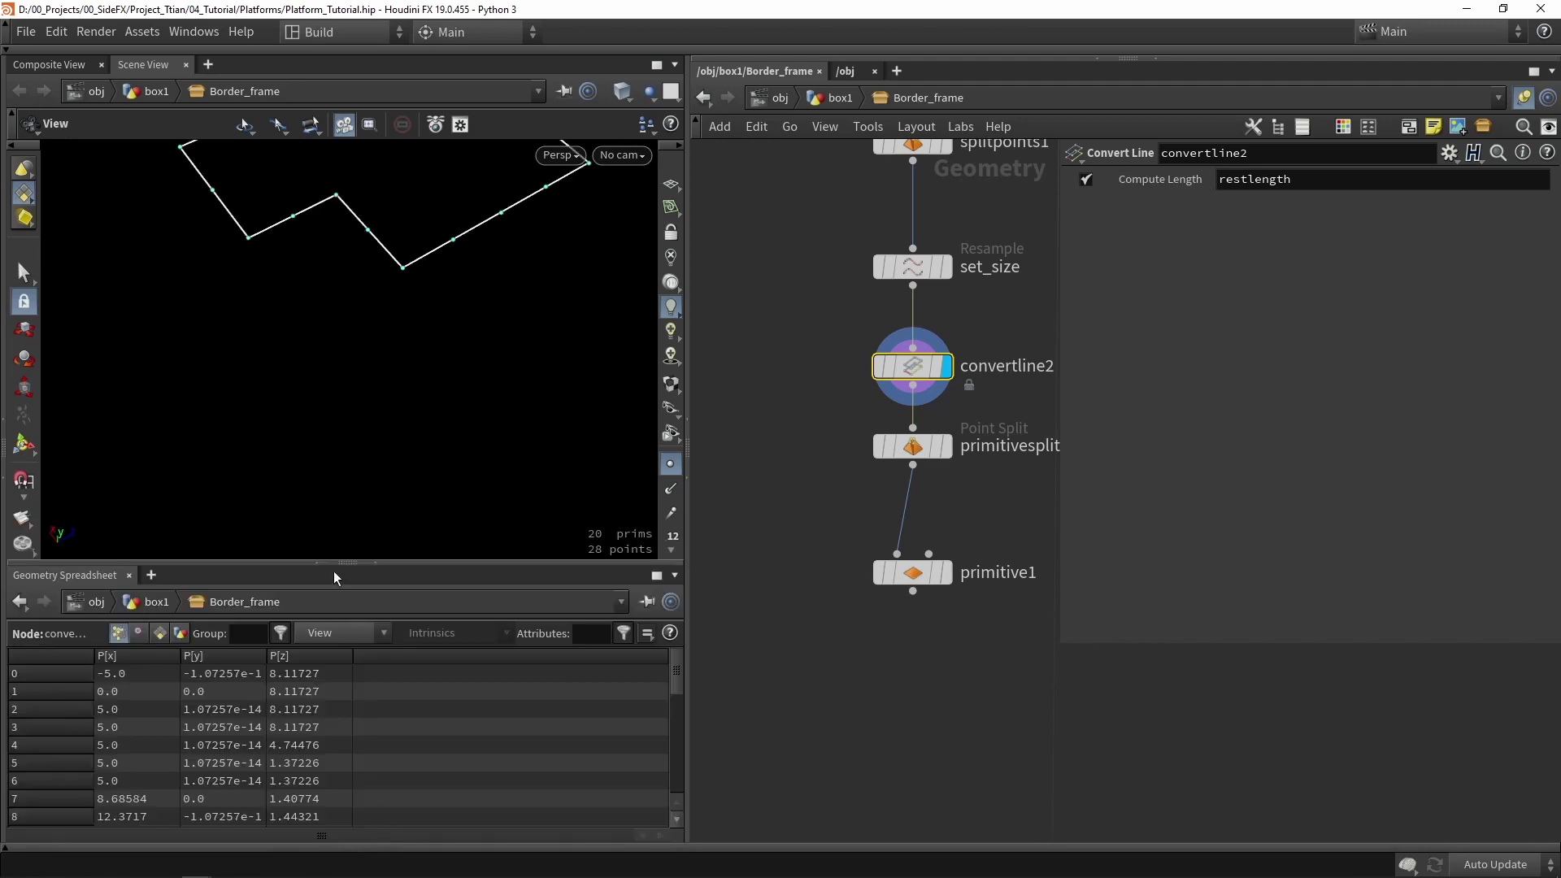
pyautogui.moveTo(334, 564); pyautogui.dragTo(244, 370)
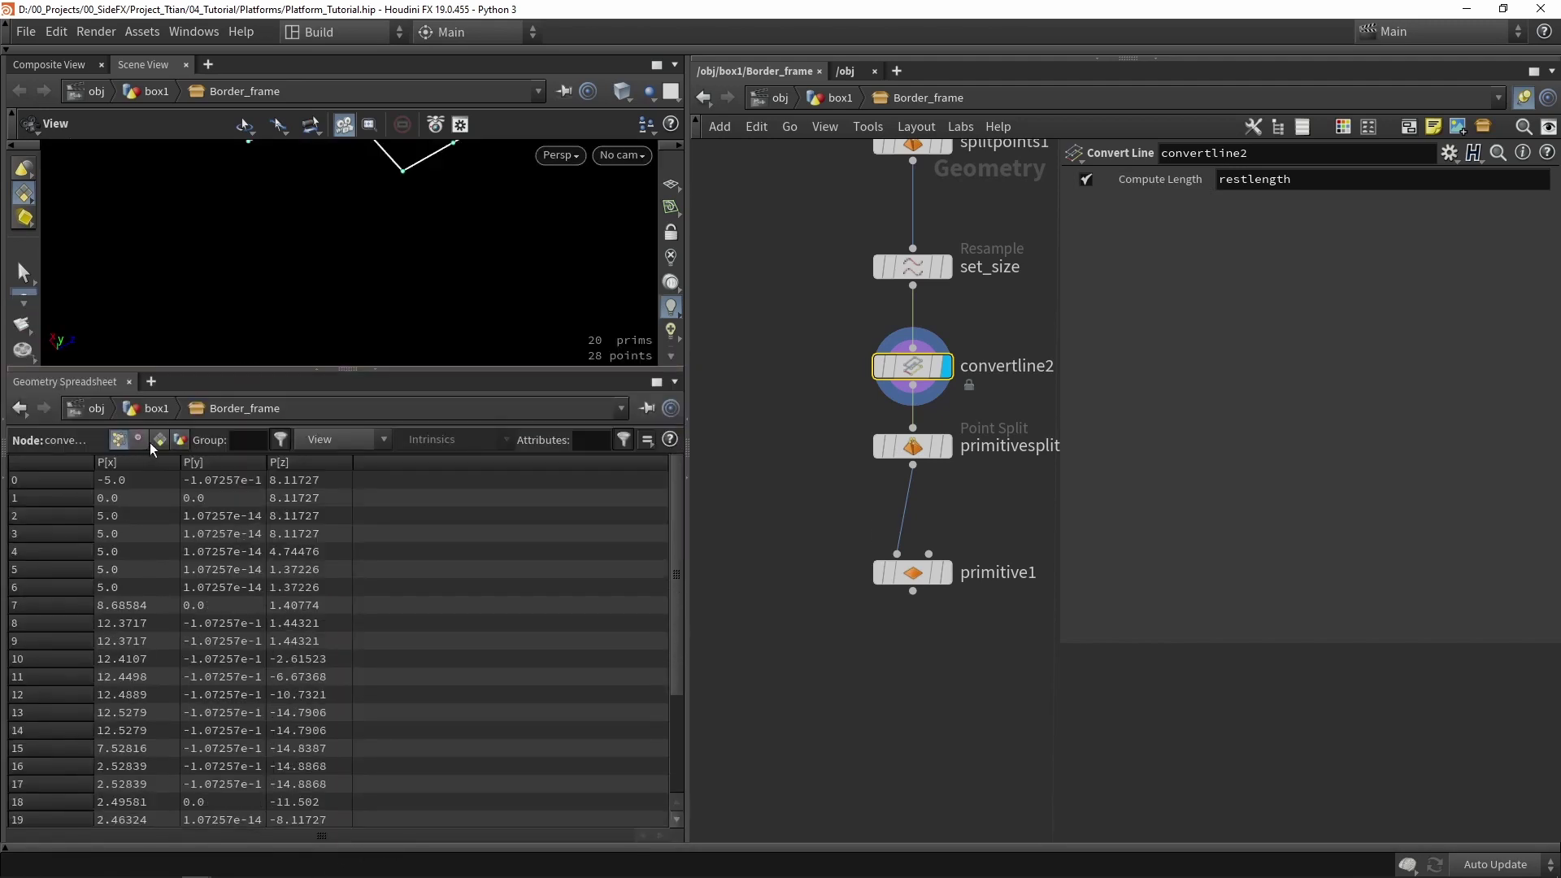
pyautogui.click(160, 440)
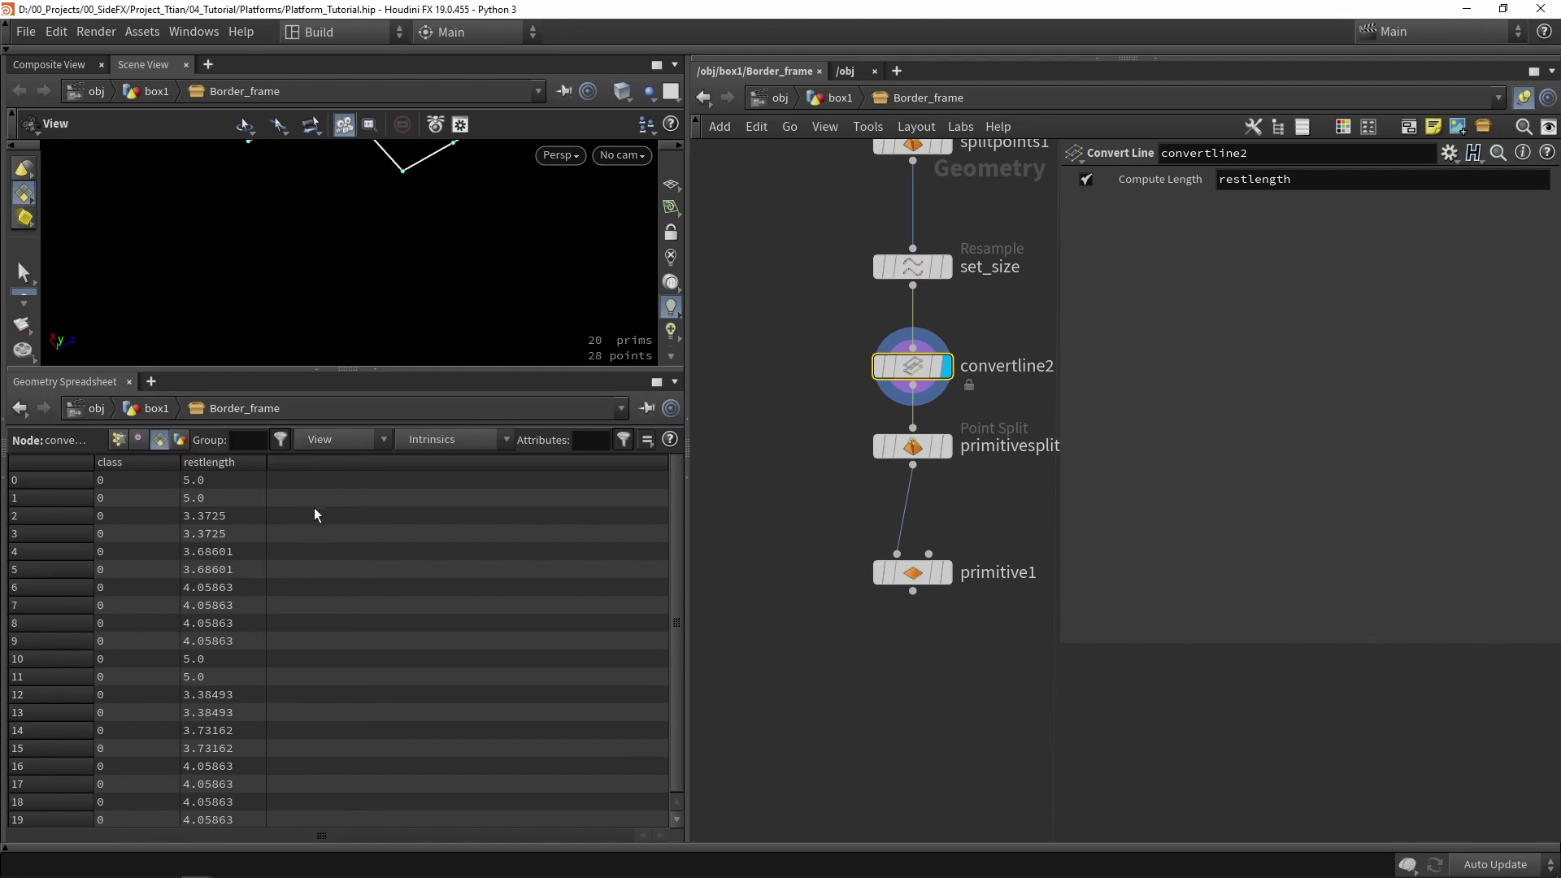
# - Inspect convertline2's restlength values (3.3725 to 5.0), then switch the spreadsheet back to Points
pyautogui.moveTo(239, 480); pyautogui.dragTo(248, 766)
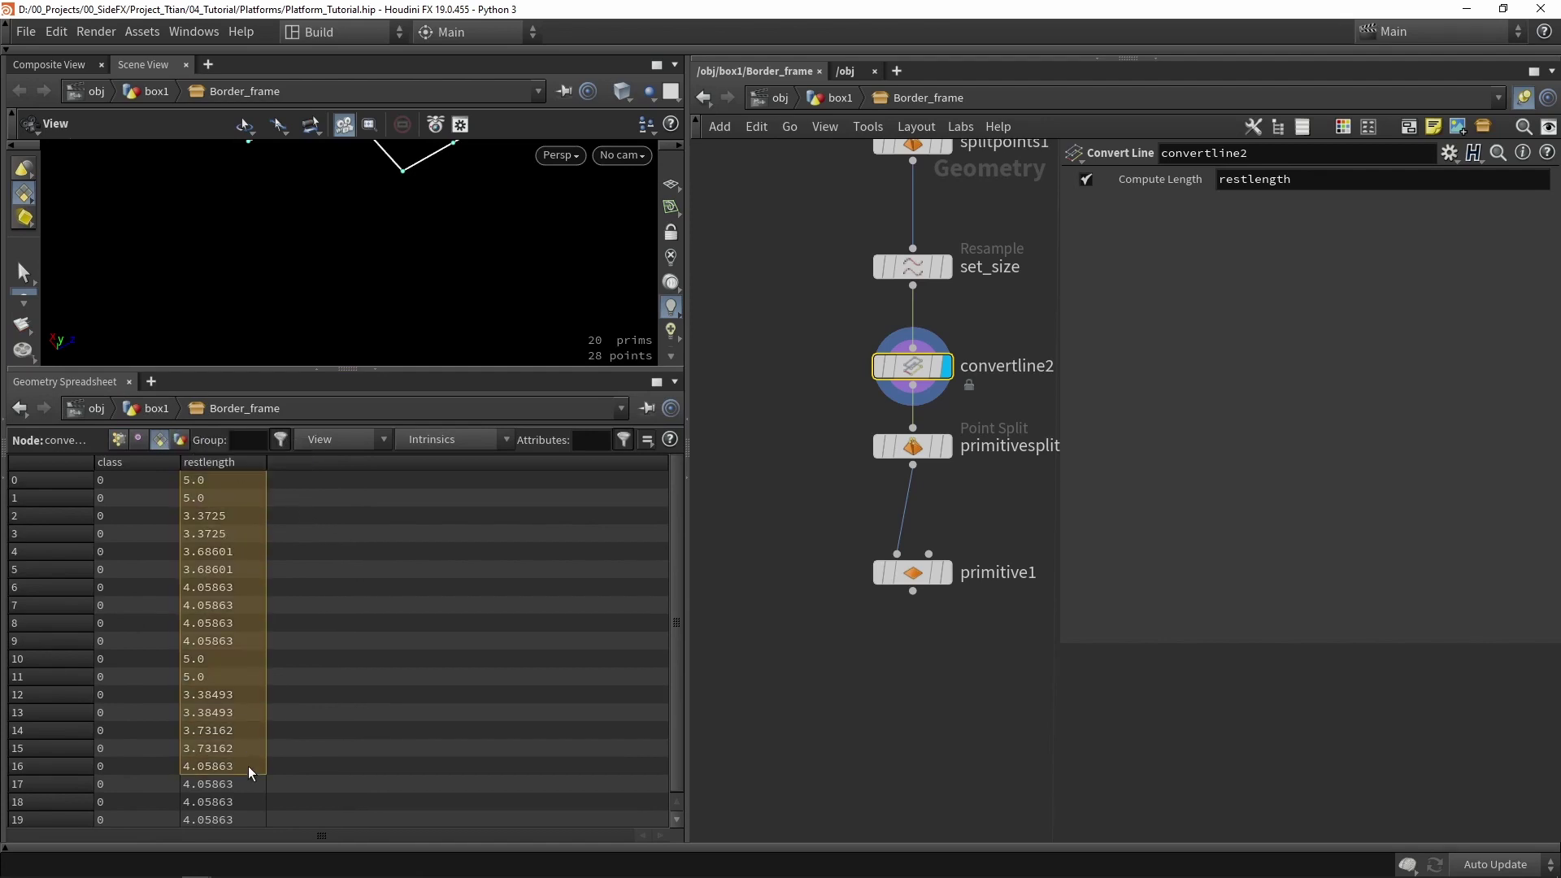
pyautogui.click(235, 496)
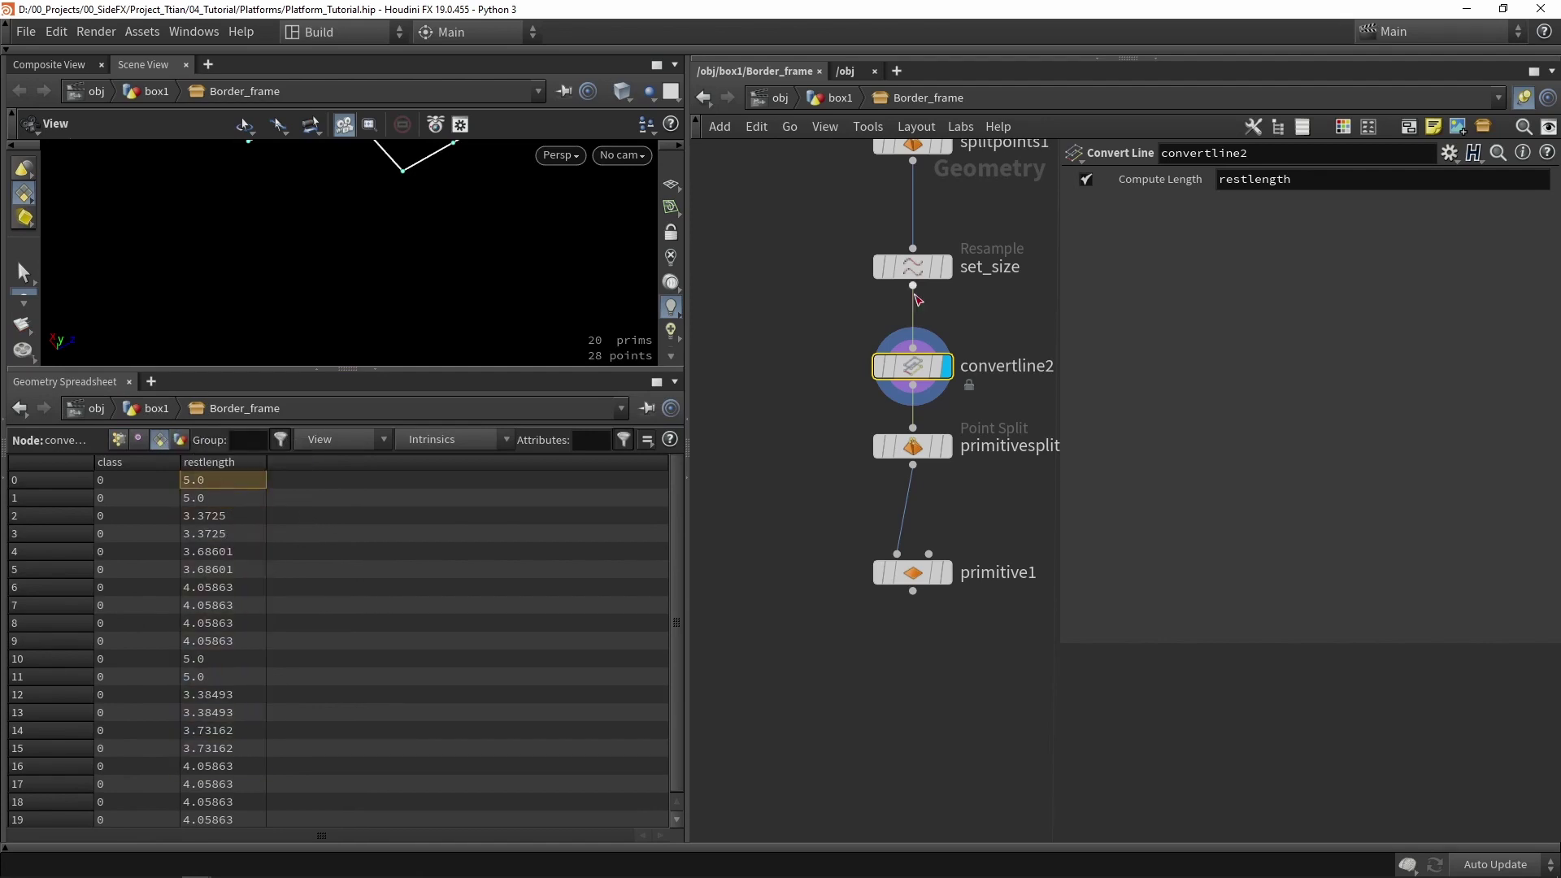
pyautogui.moveTo(842, 312); pyautogui.dragTo(982, 411)
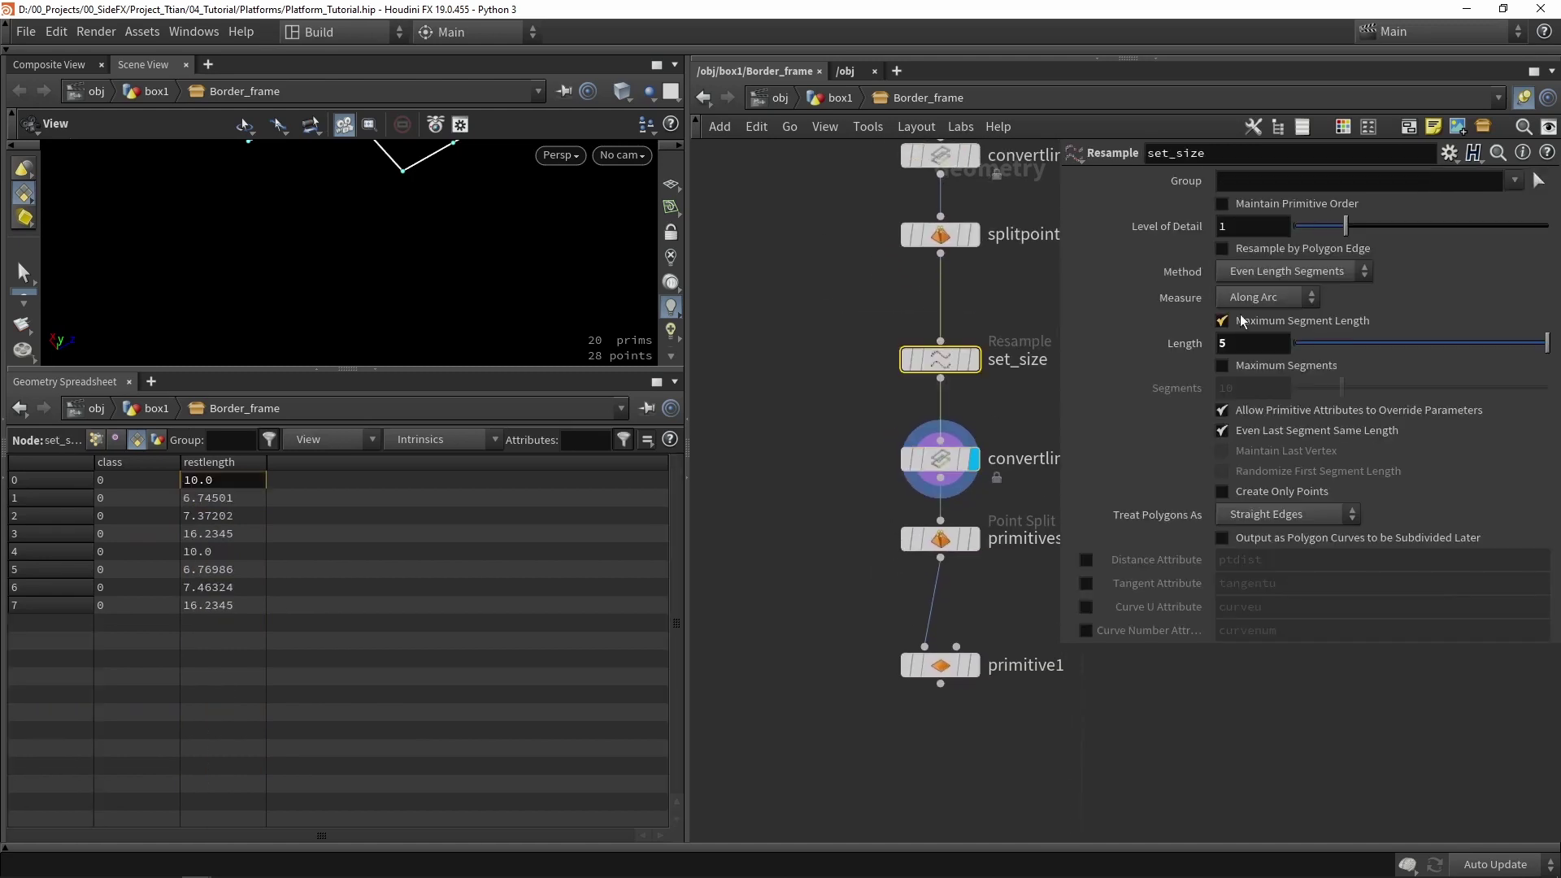
pyautogui.click(943, 460)
pyautogui.moveTo(218, 515); pyautogui.dragTo(236, 662)
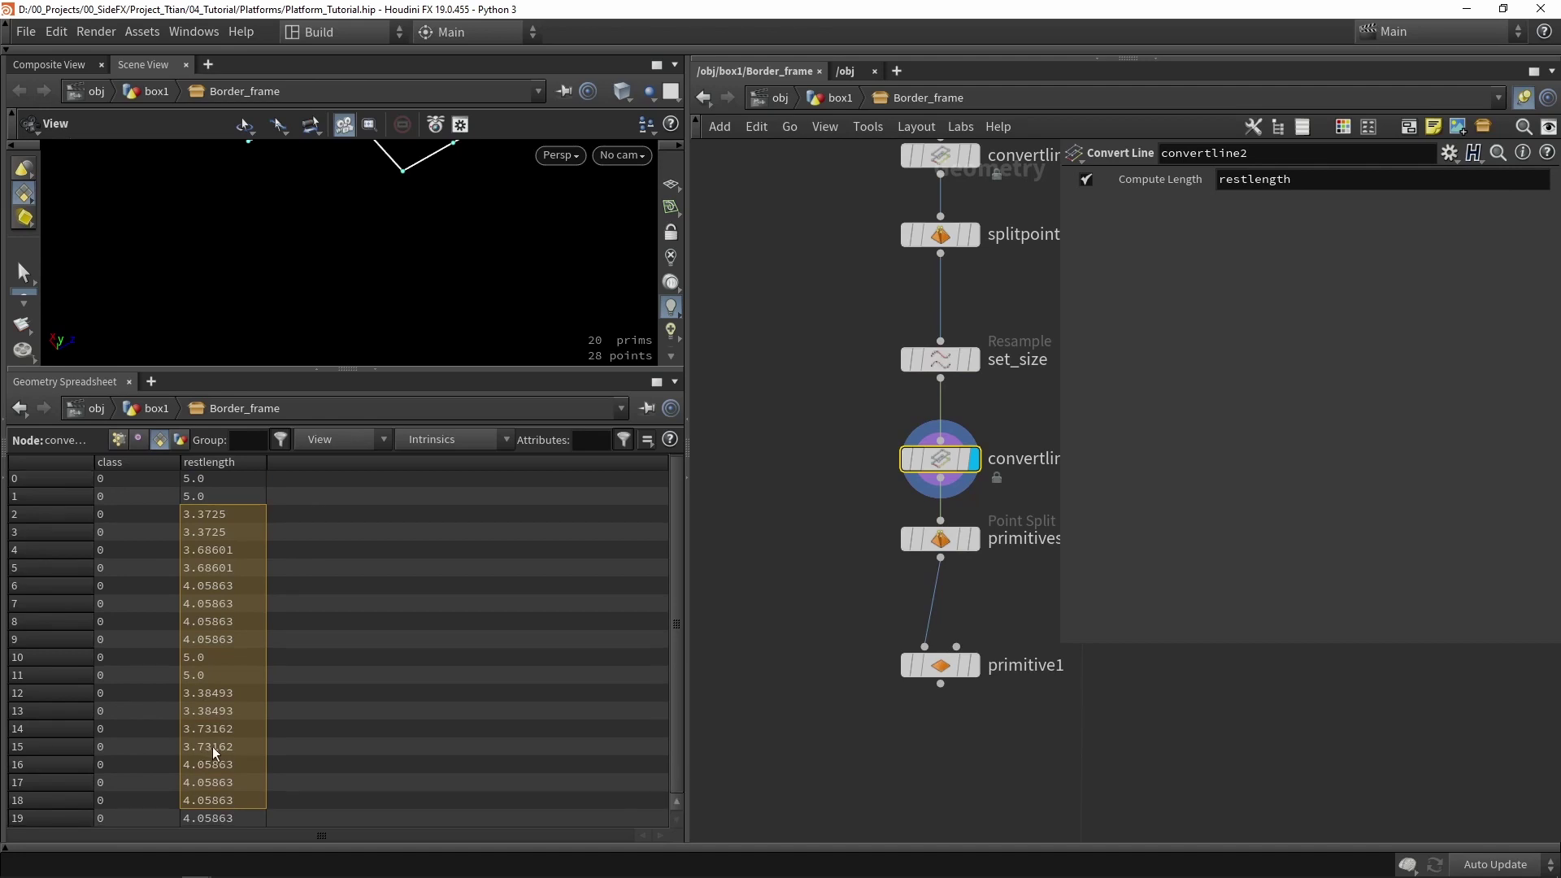
pyautogui.click(225, 518)
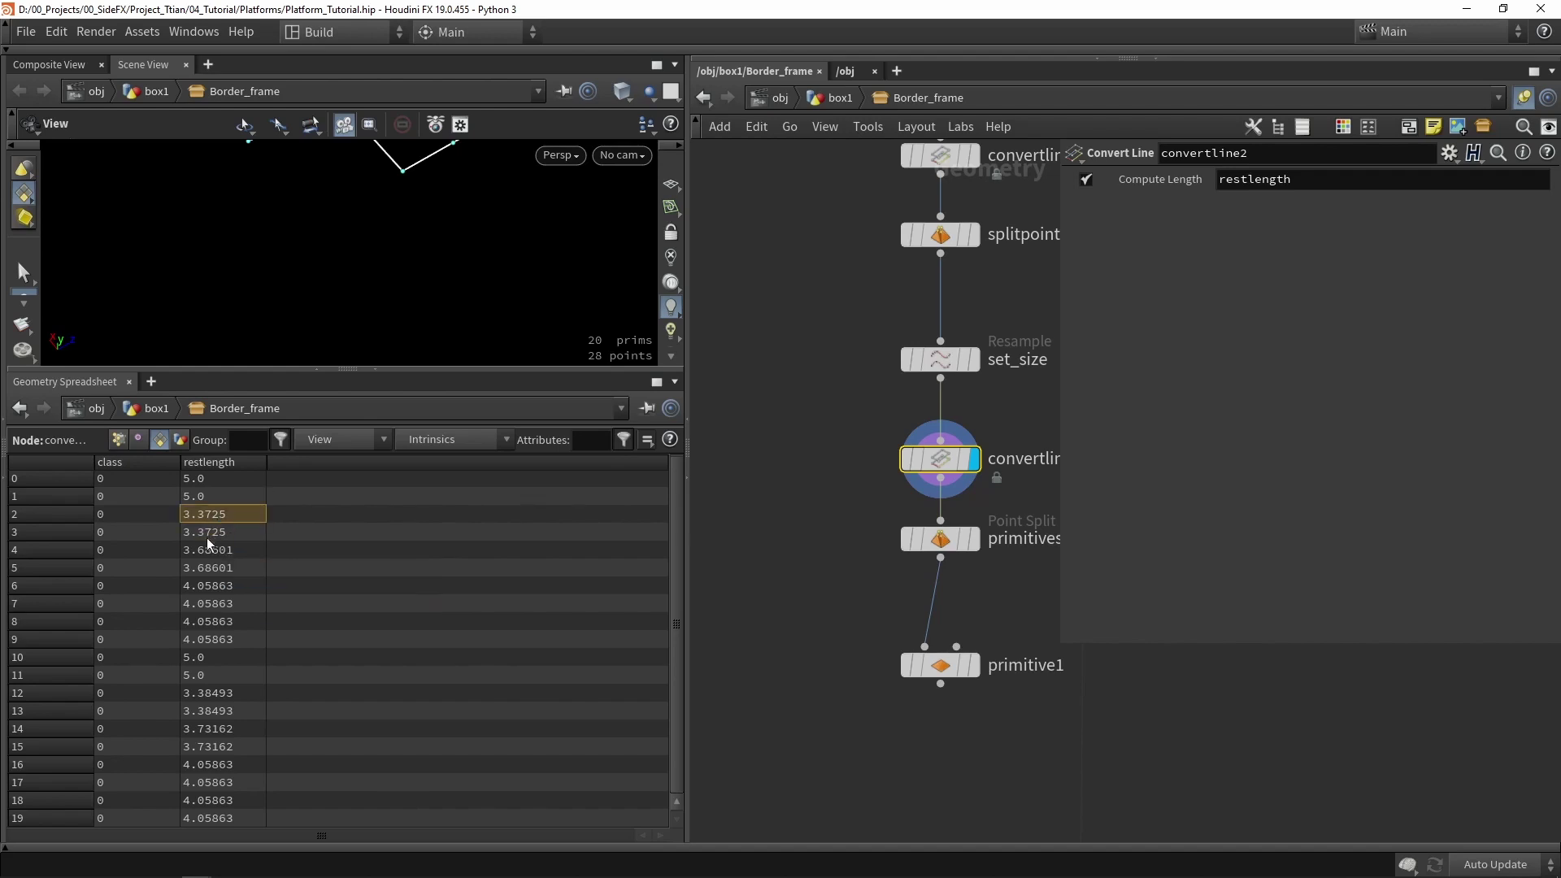
pyautogui.press('Down')
pyautogui.click(234, 517)
pyautogui.click(204, 502)
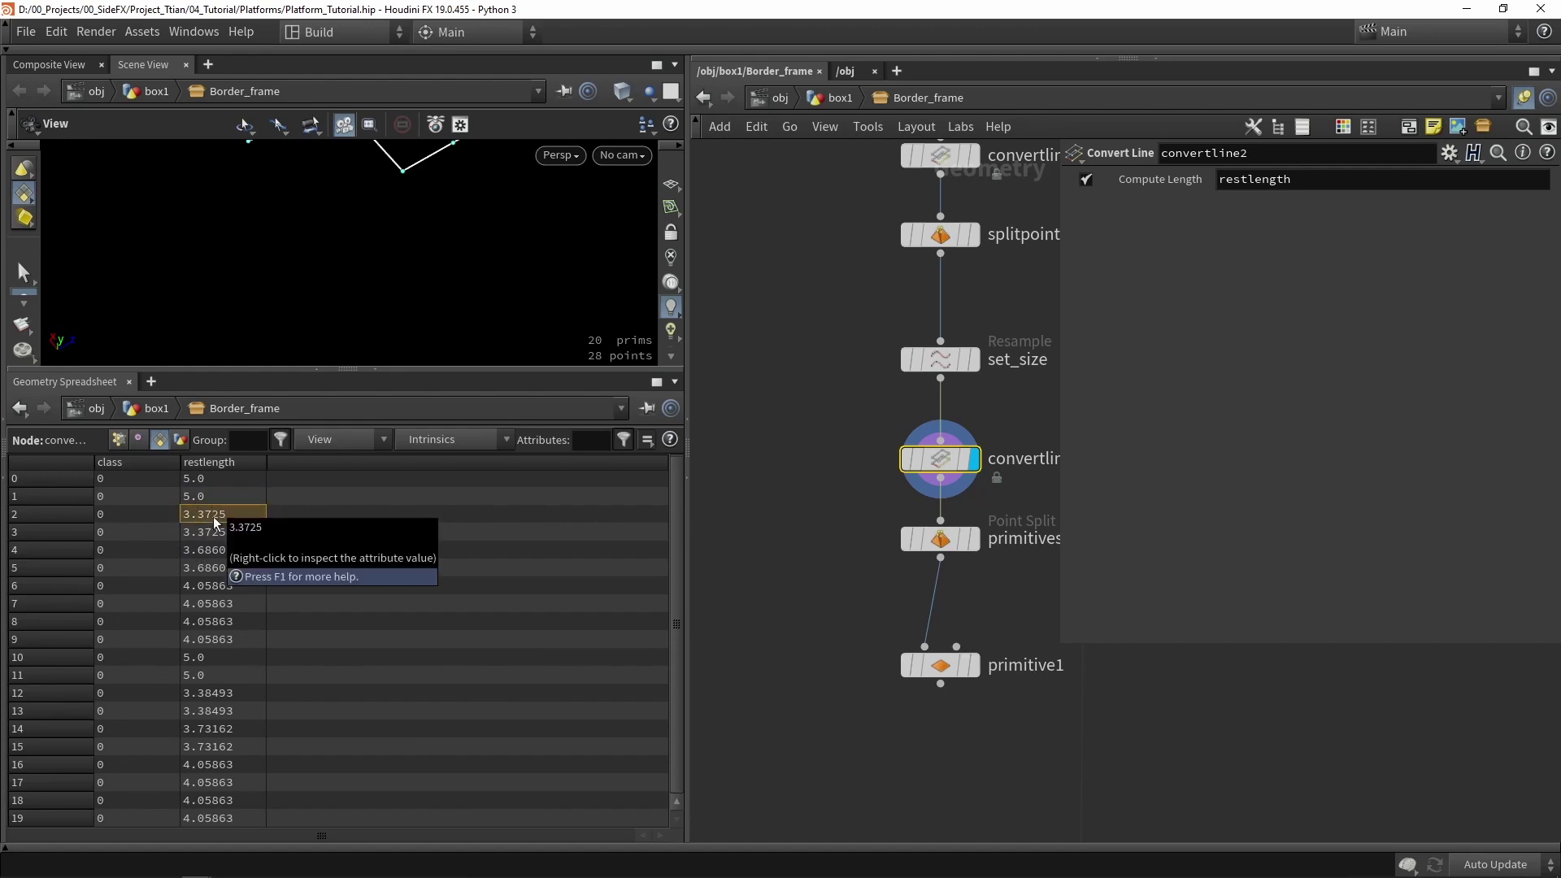
pyautogui.moveTo(207, 479); pyautogui.dragTo(213, 657)
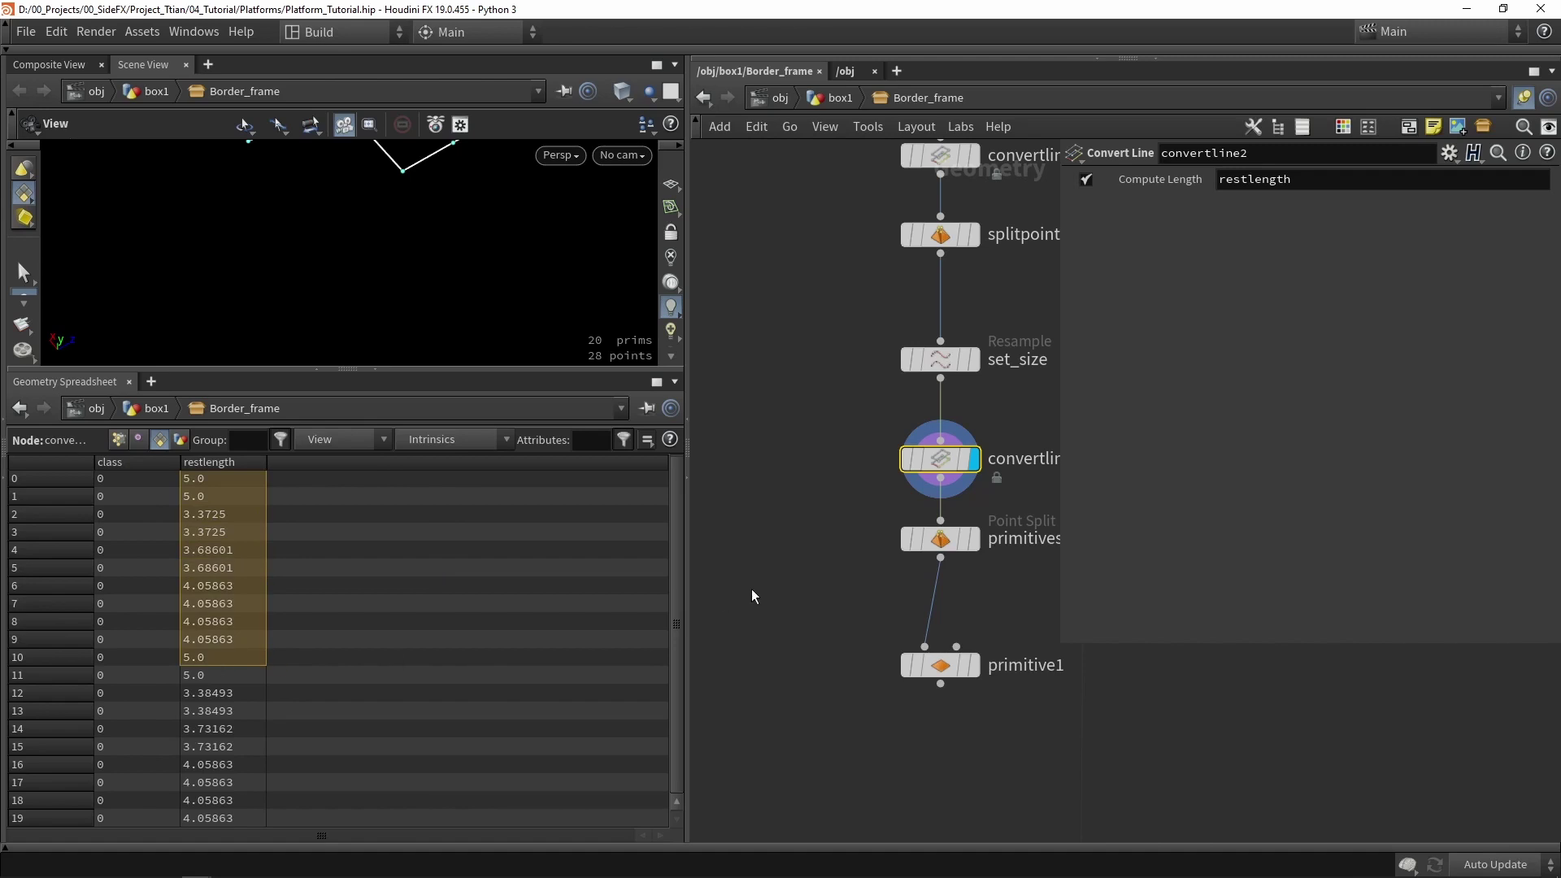
pyautogui.moveTo(812, 611); pyautogui.dragTo(764, 519, button='middle')
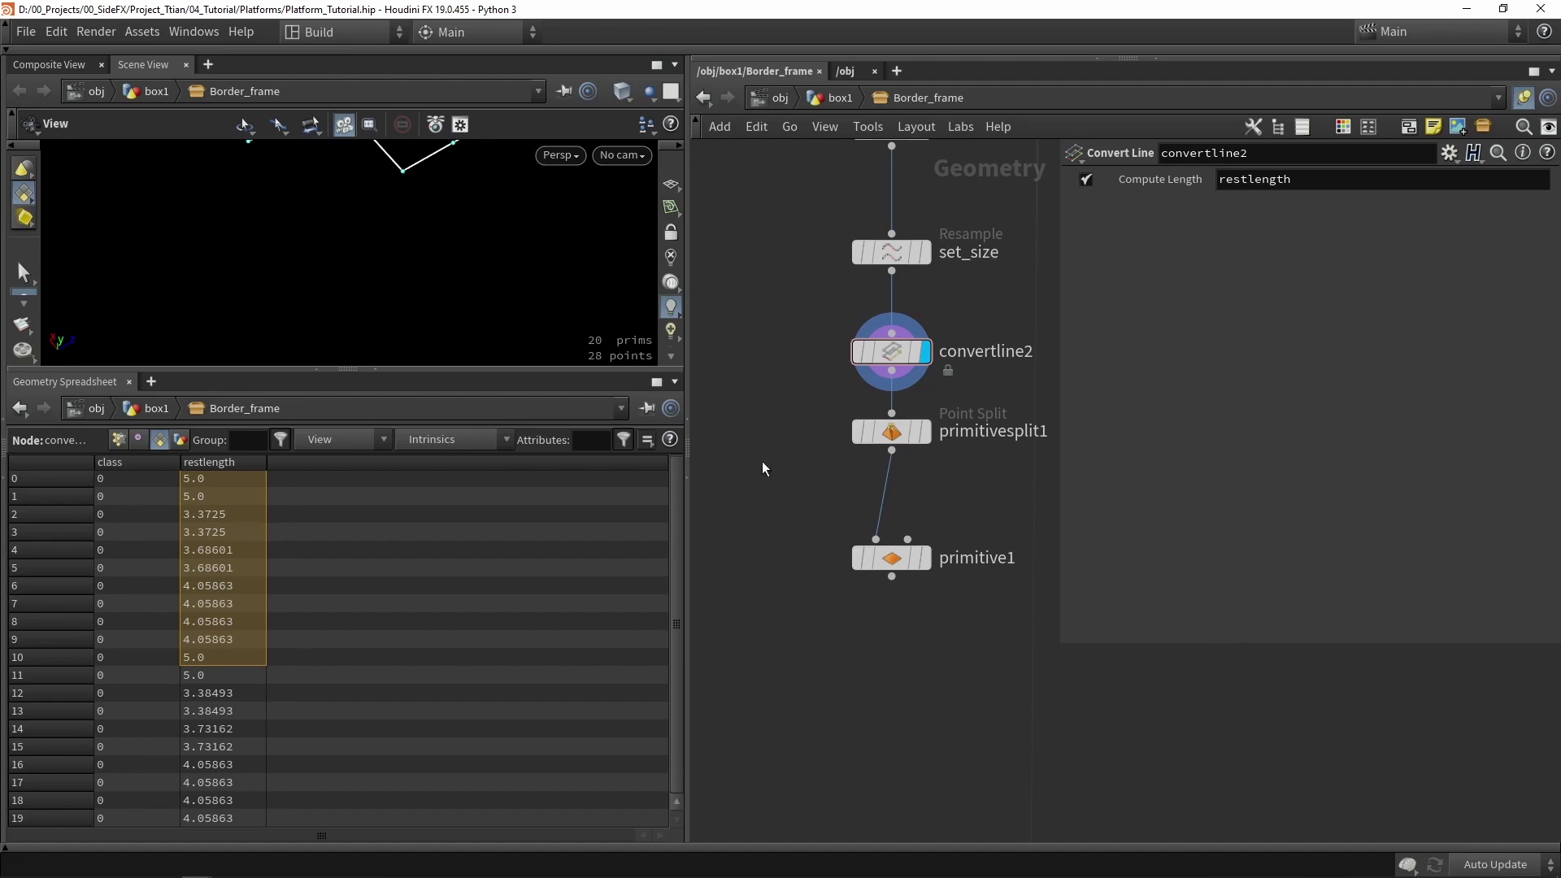
pyautogui.click(118, 439)
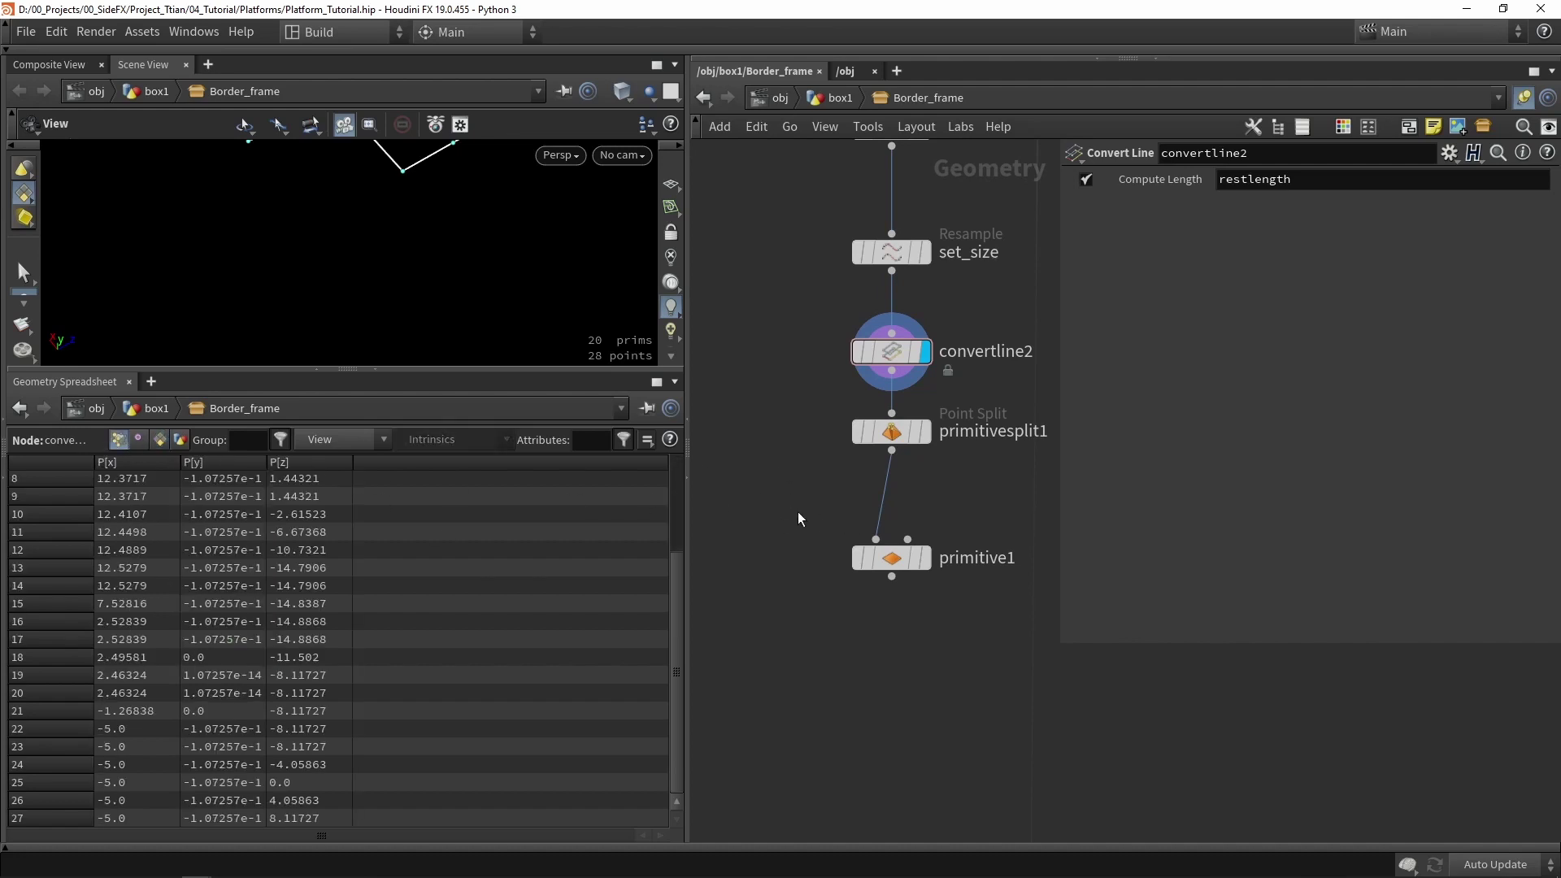
# - Insert attribpromote1 before primitive1, promoting restlength from Primitive to Point by Average
pyautogui.press('Tab')
pyautogui.write('pro')
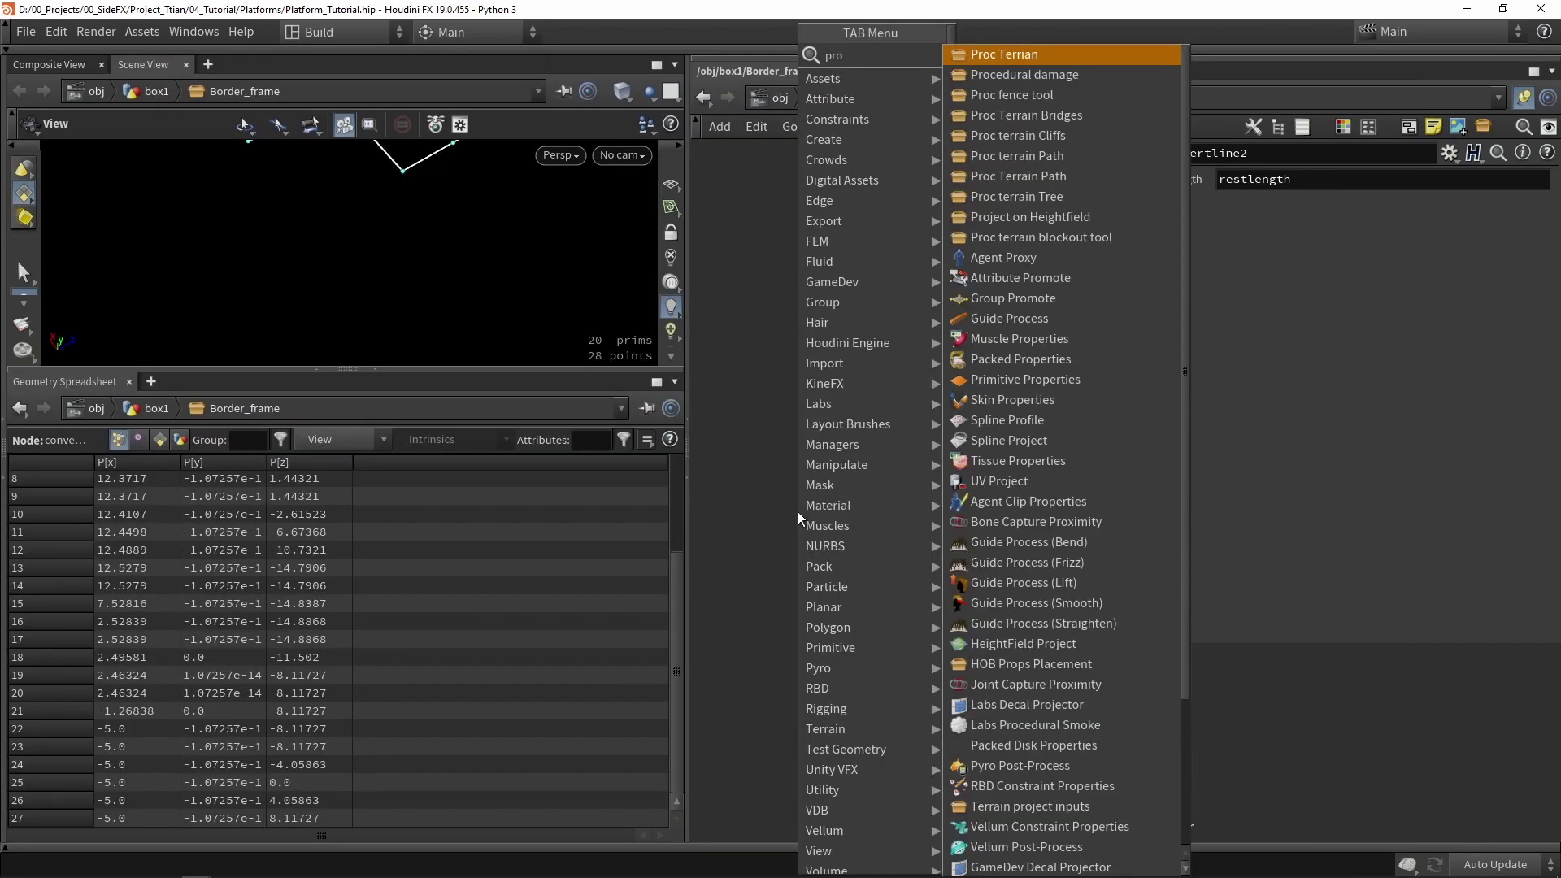
pyautogui.write('mo')
pyautogui.press('Return')
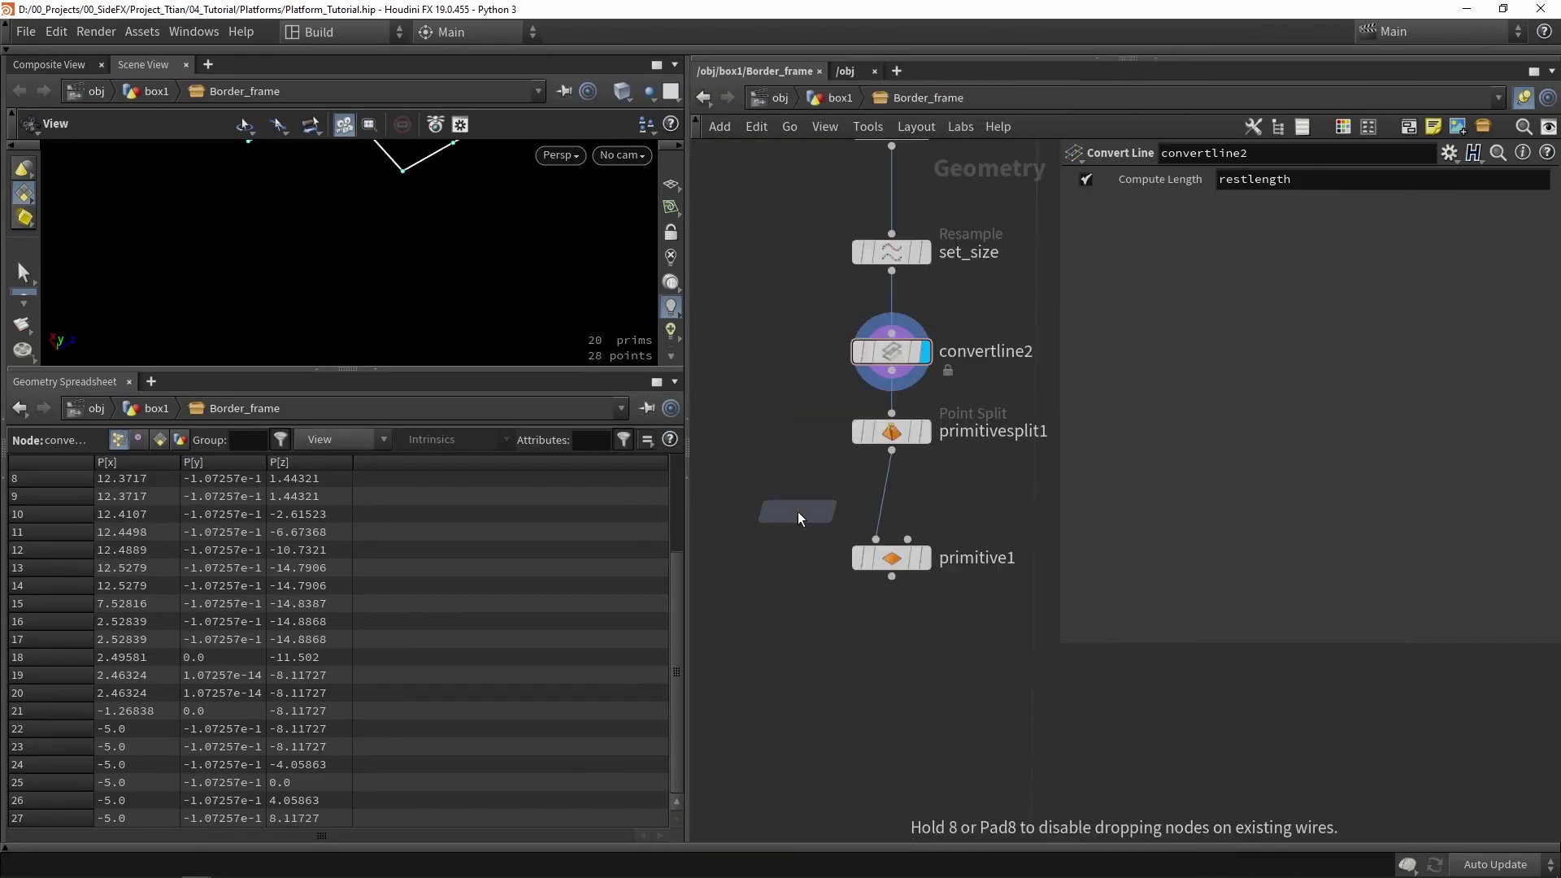
pyautogui.click(894, 496)
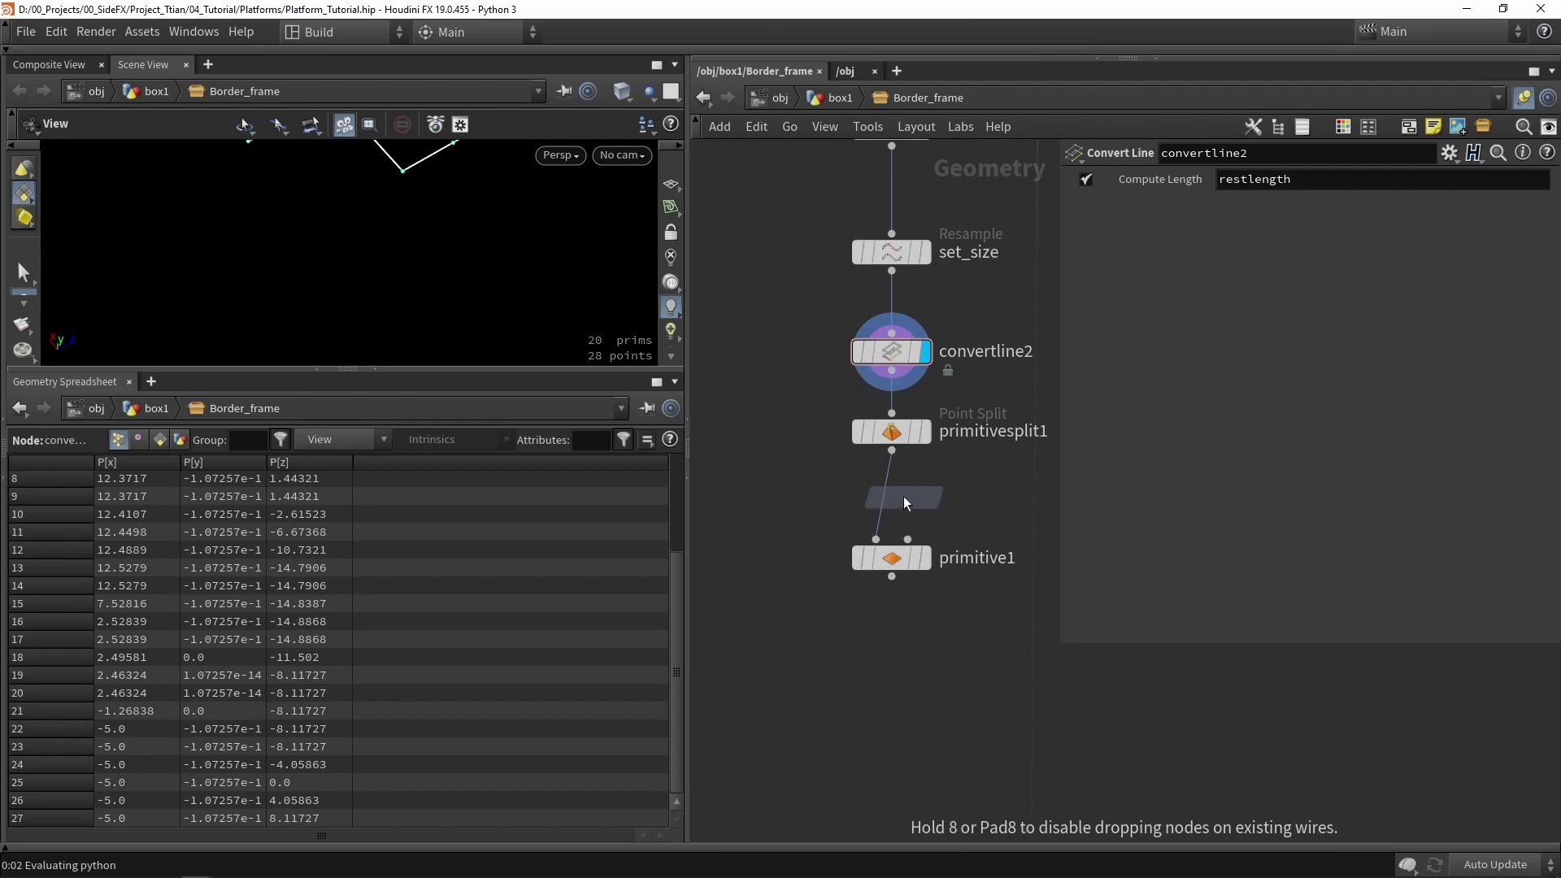
pyautogui.scroll(3, 911, 498)
pyautogui.click(909, 498)
pyautogui.scroll(3, 910, 498)
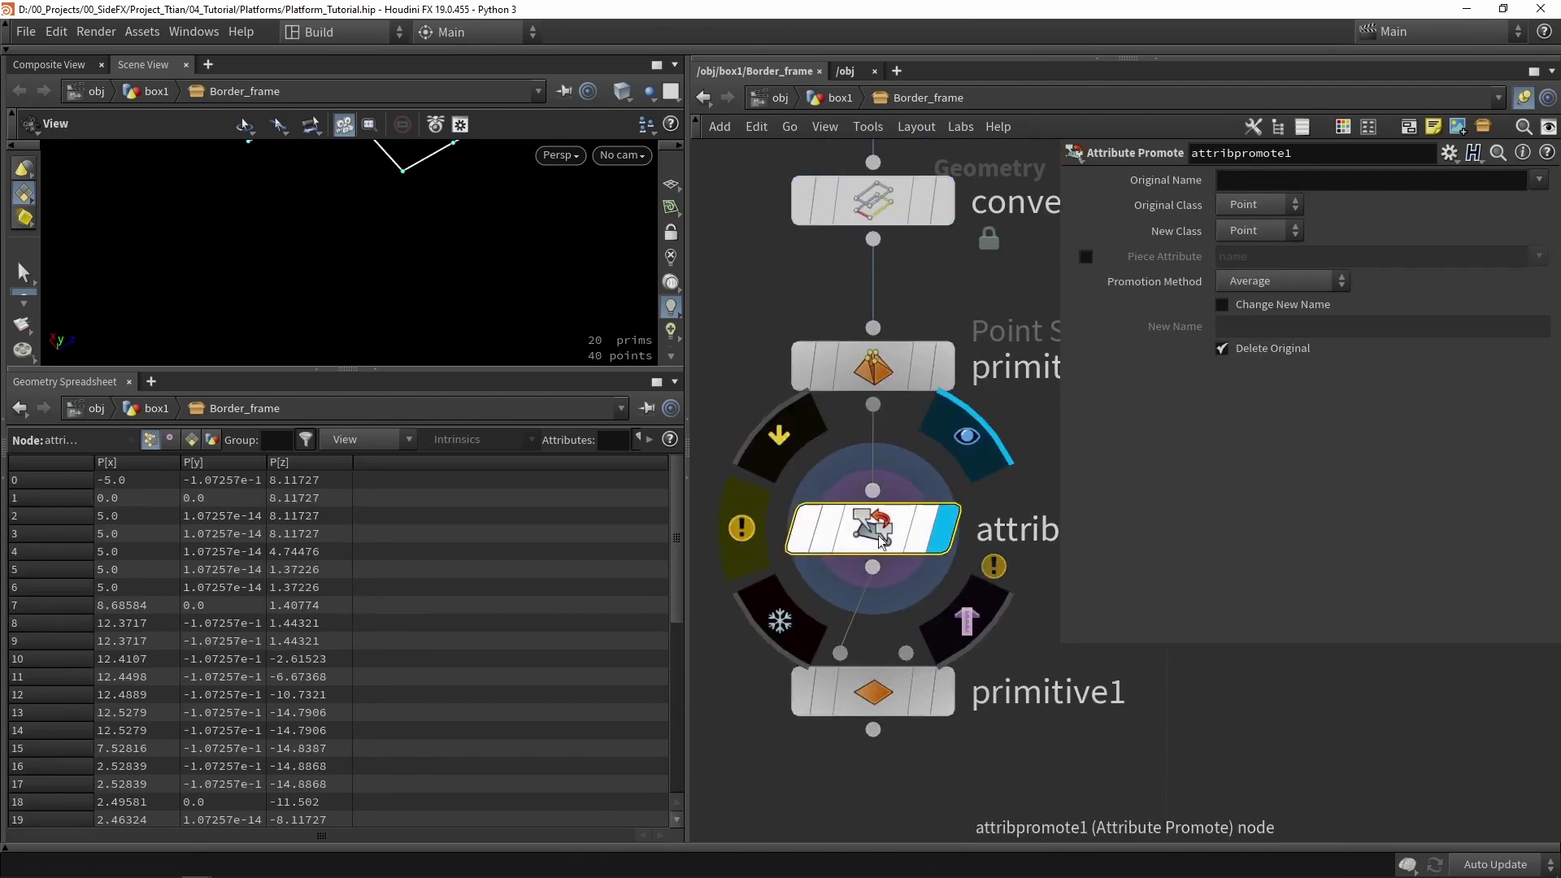
pyautogui.click(1299, 206)
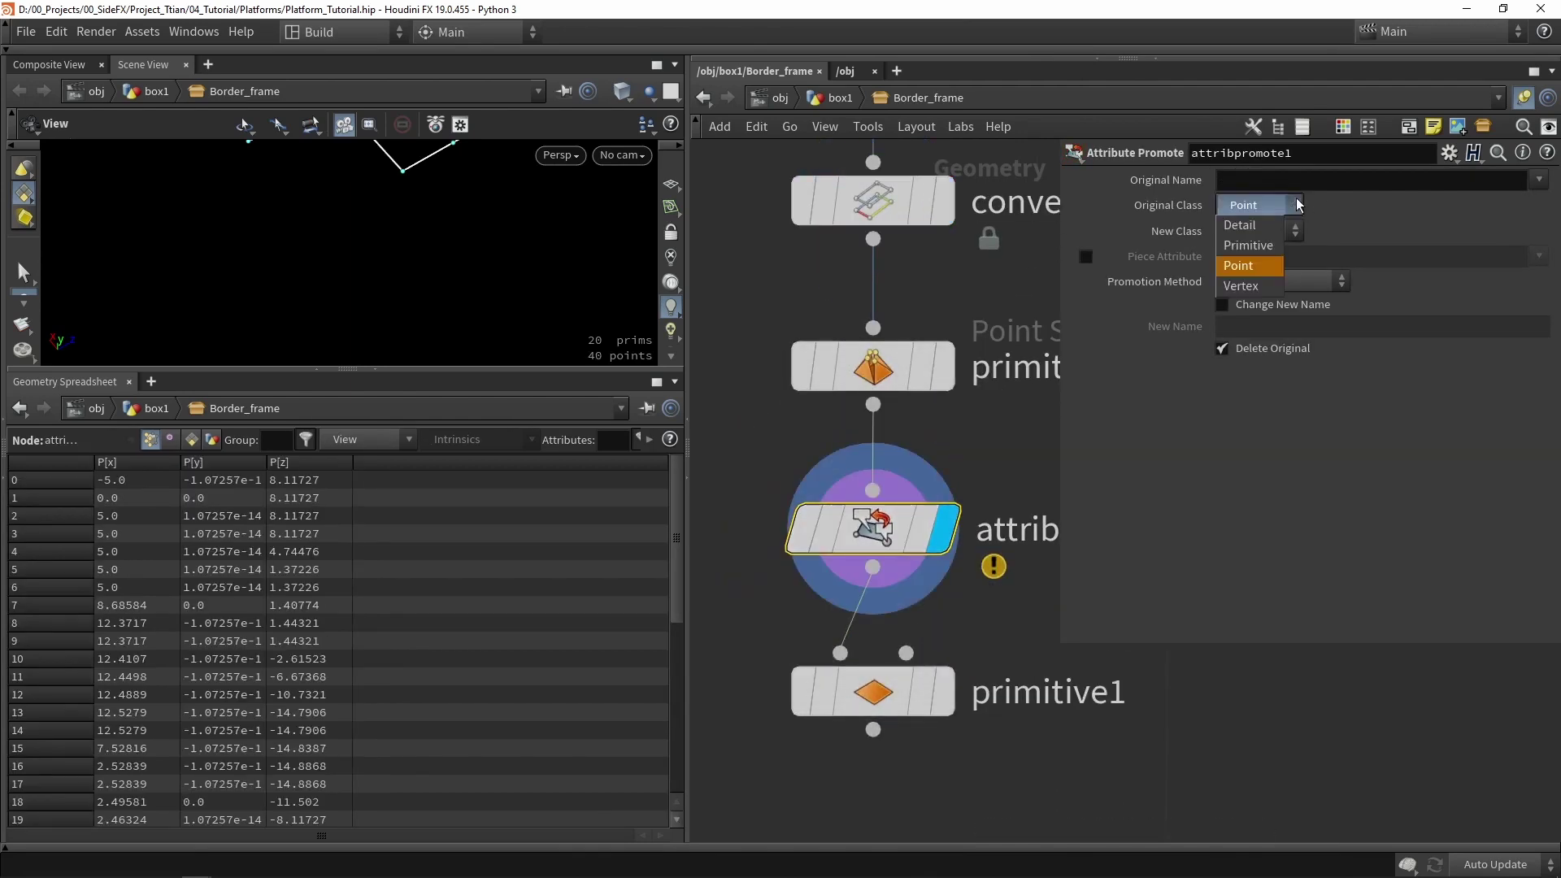
pyautogui.click(1268, 248)
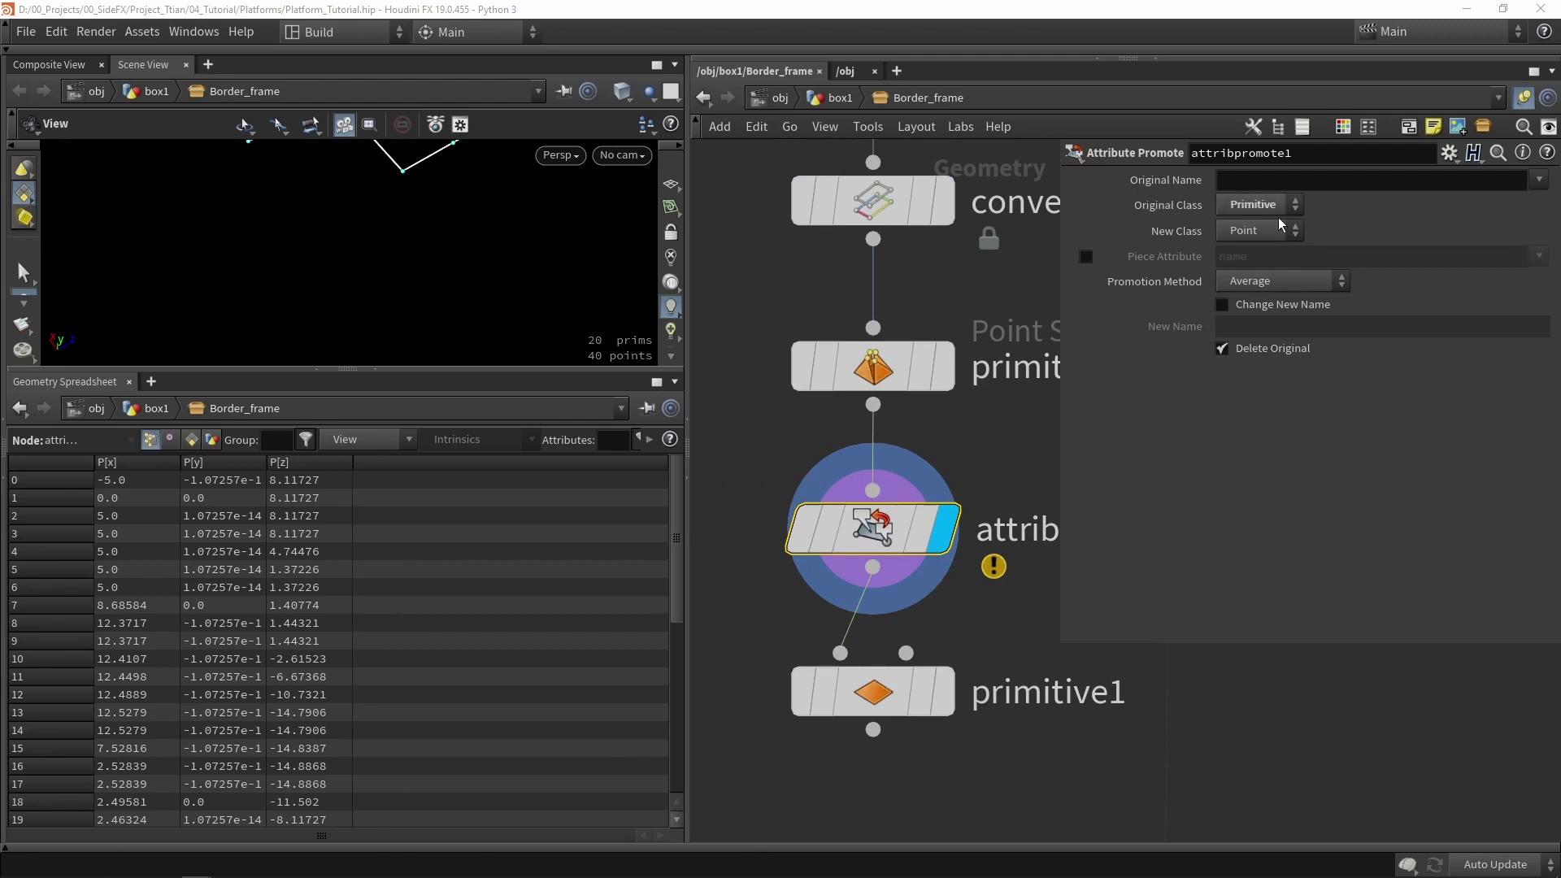
pyautogui.click(1544, 182)
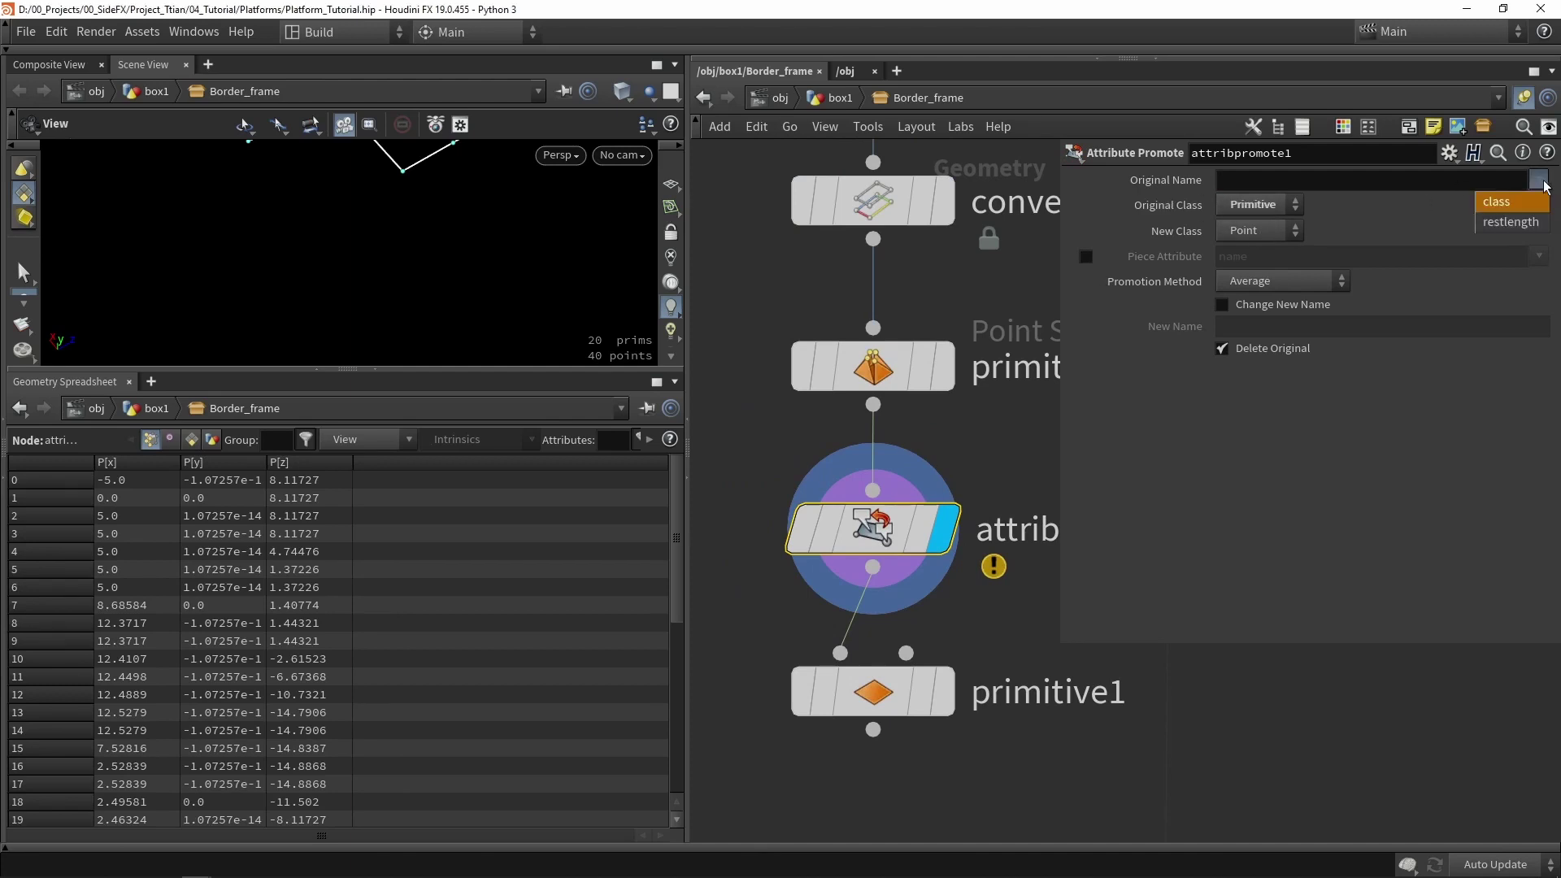
pyautogui.click(1514, 221)
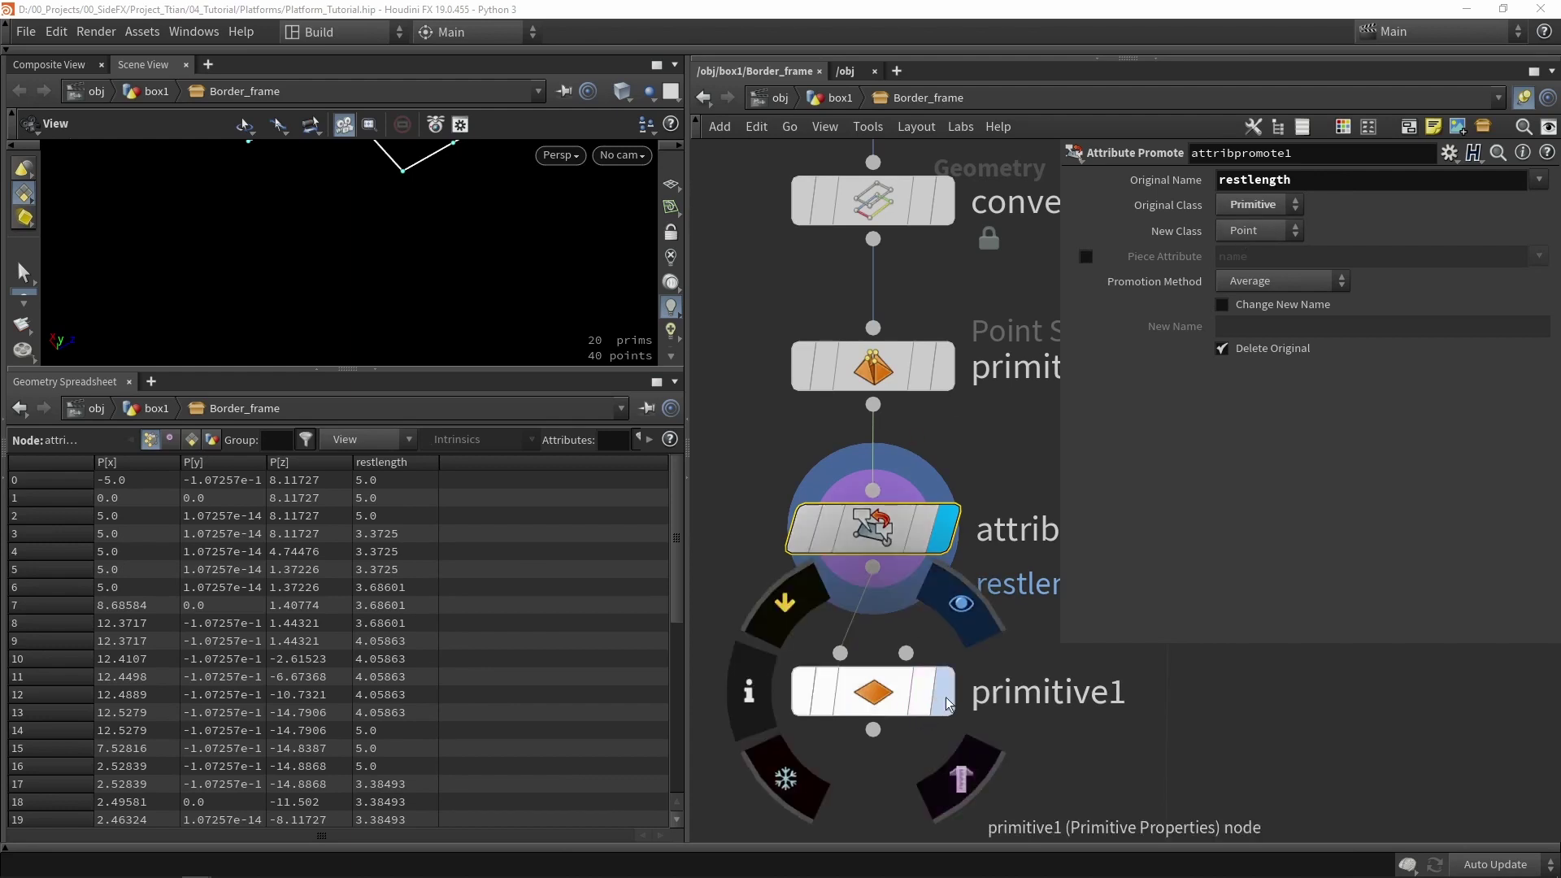
pyautogui.moveTo(416, 489); pyautogui.dragTo(401, 805)
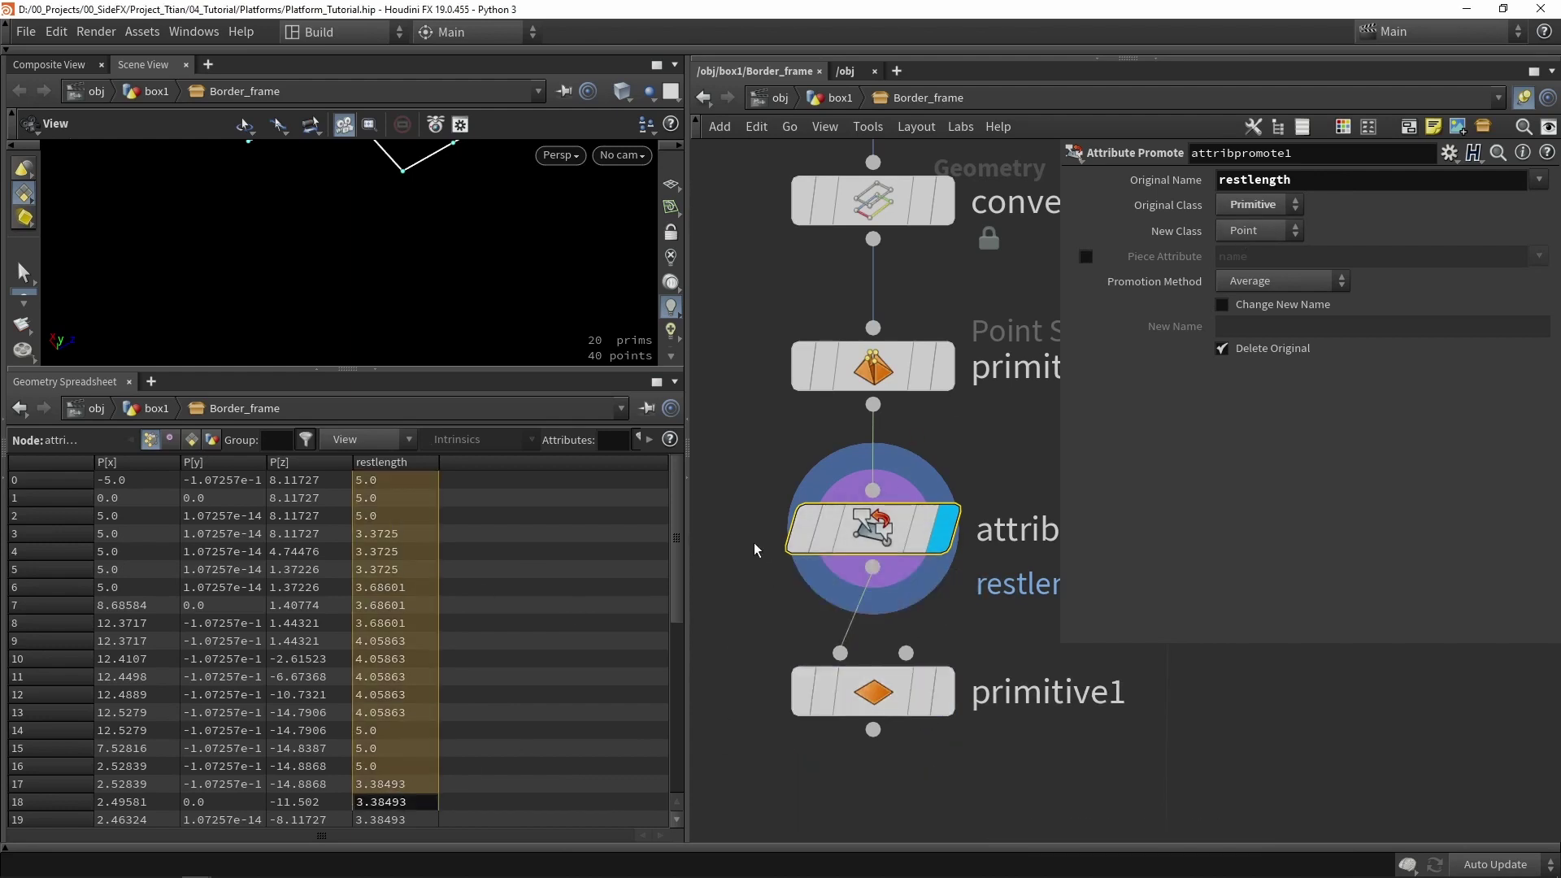
# - Set primitive1's scale to 0 0 0, collapsing each edge piece to its centre
pyautogui.moveTo(759, 547); pyautogui.dragTo(800, 371, button='middle')
pyautogui.scroll(-2, 800, 371)
pyautogui.click(941, 476)
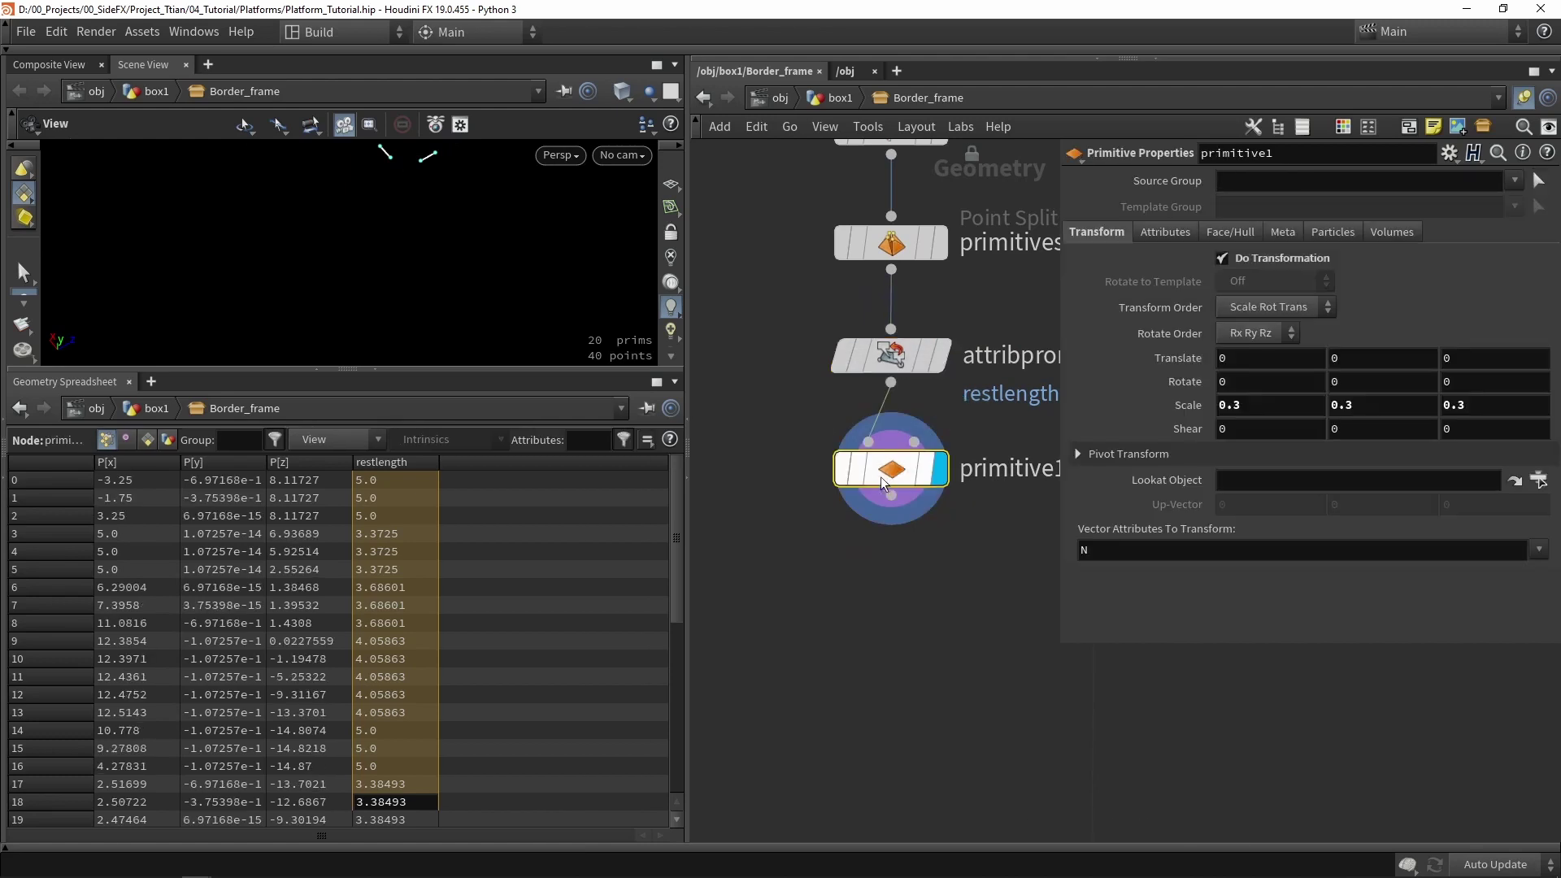
pyautogui.click(379, 374)
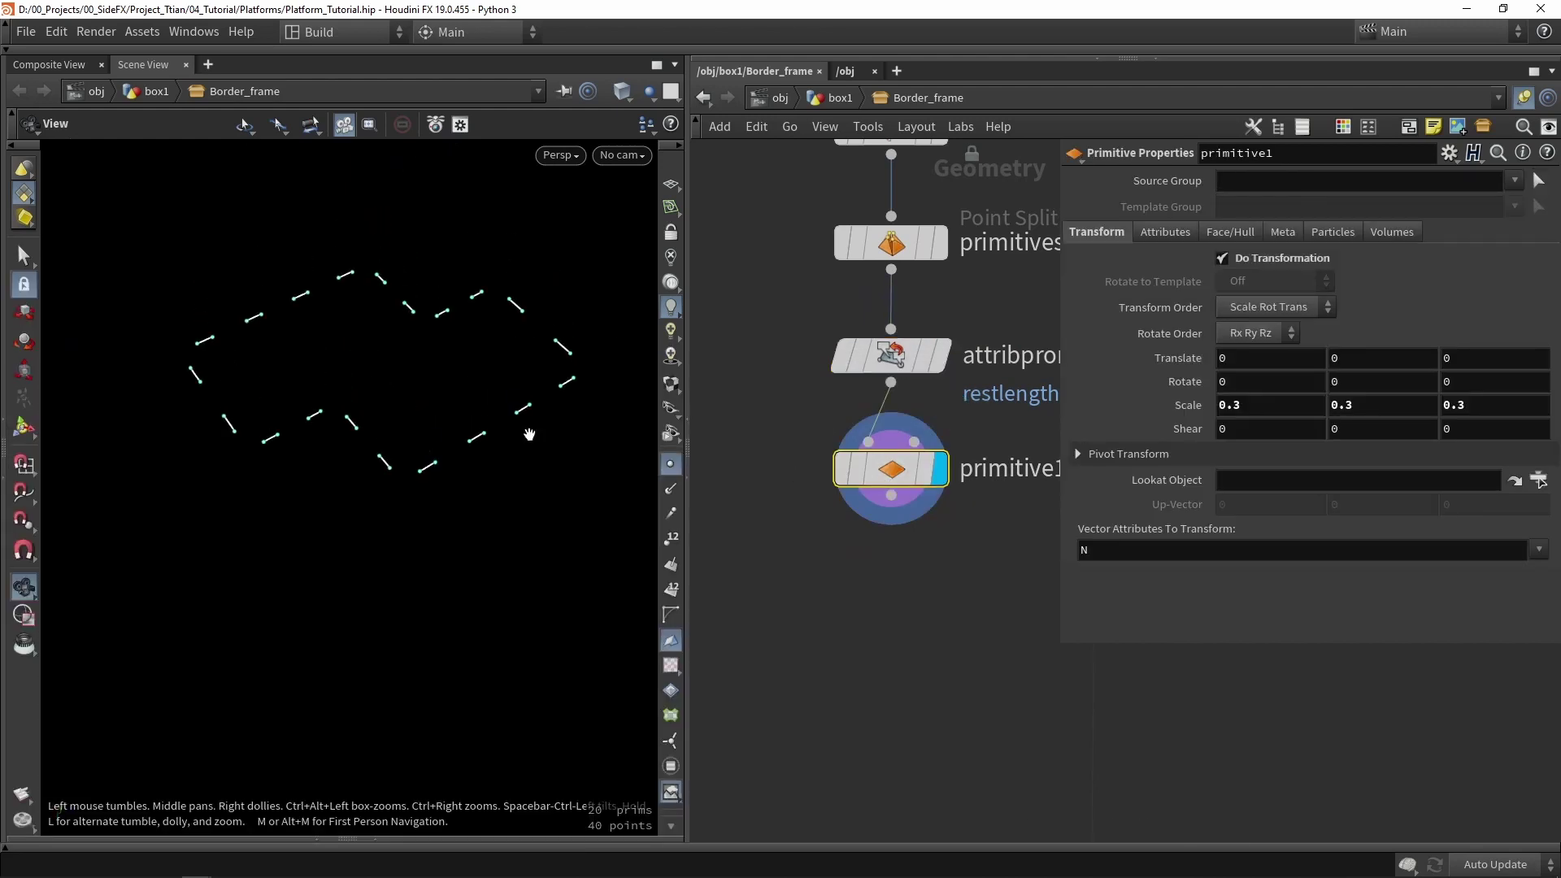
pyautogui.click(1229, 405)
pyautogui.write('0')
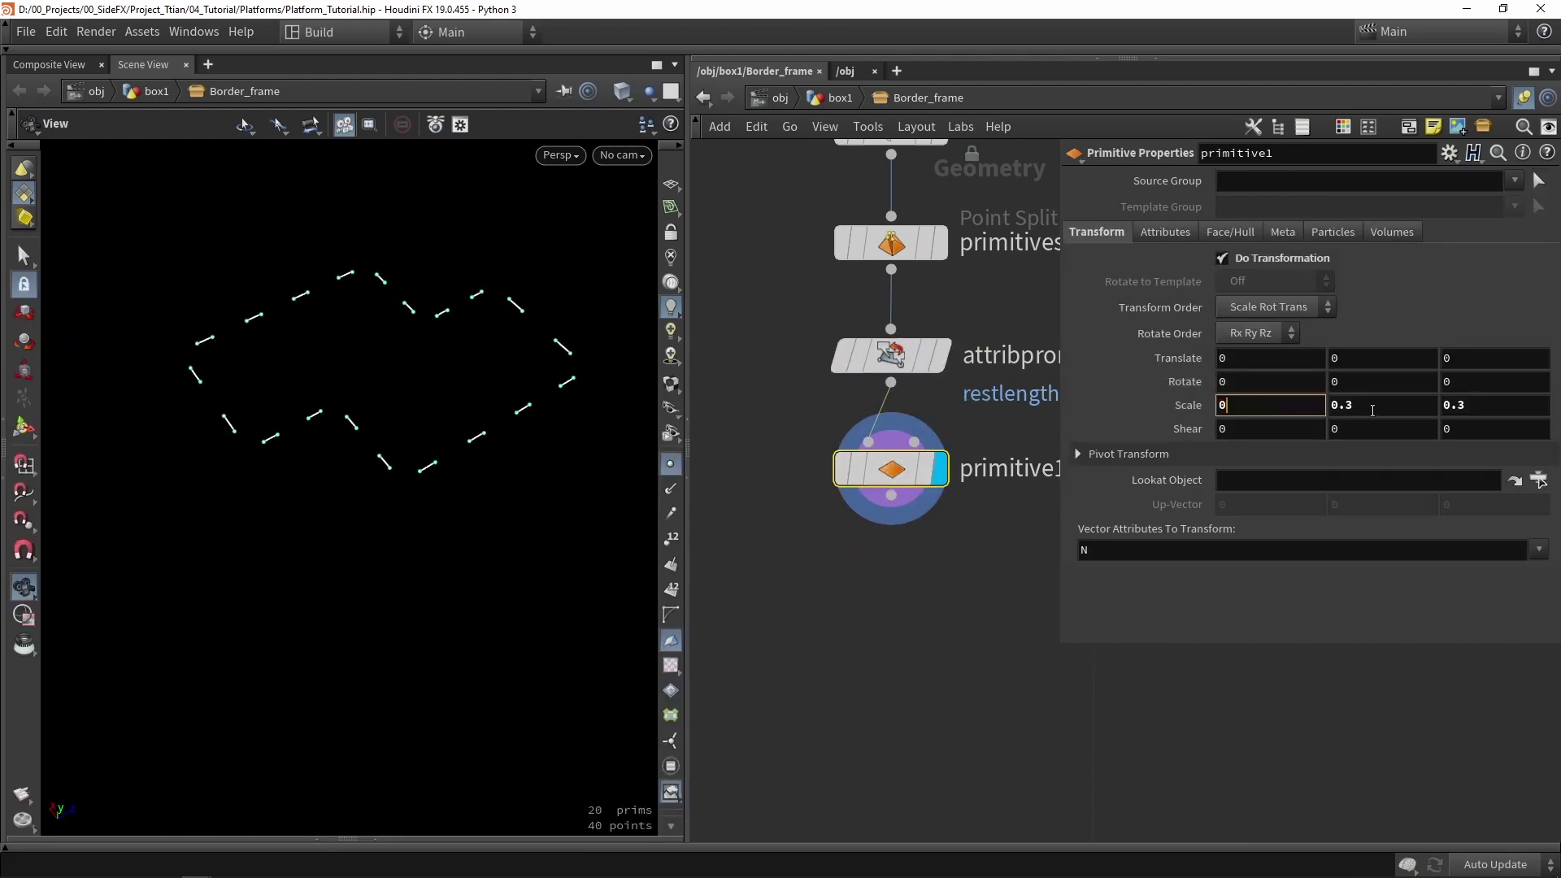
pyautogui.press('Tab')
pyautogui.write('0')
pyautogui.press('Tab')
pyautogui.write('0')
pyautogui.press('Return')
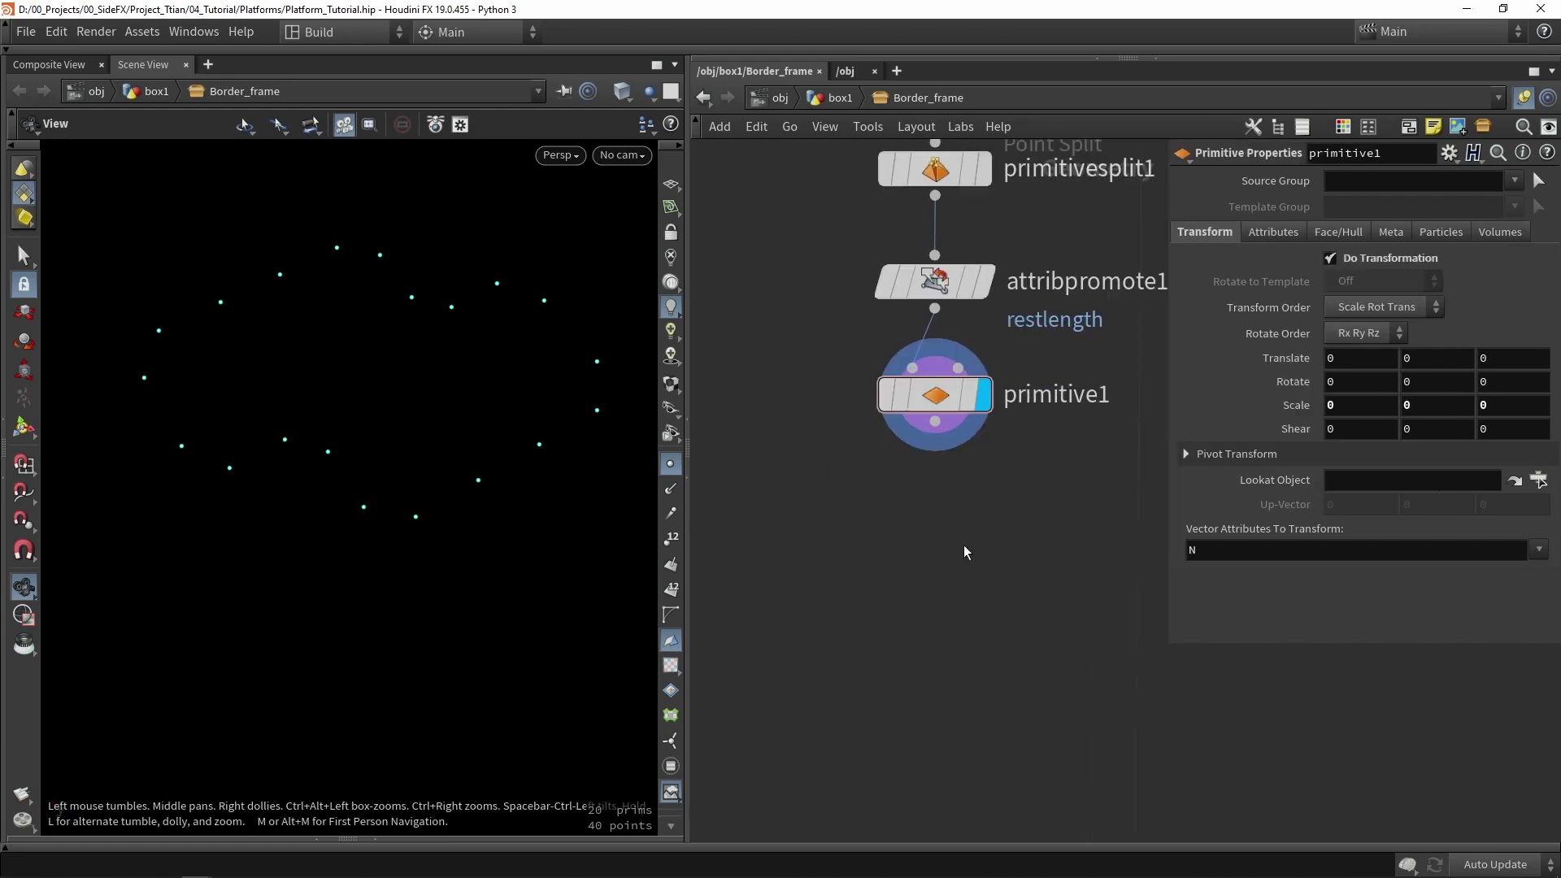
# - Create a Fuse node with the 'fus' node search
pyautogui.press('Tab')
pyautogui.write('fus')
pyautogui.press('Return')
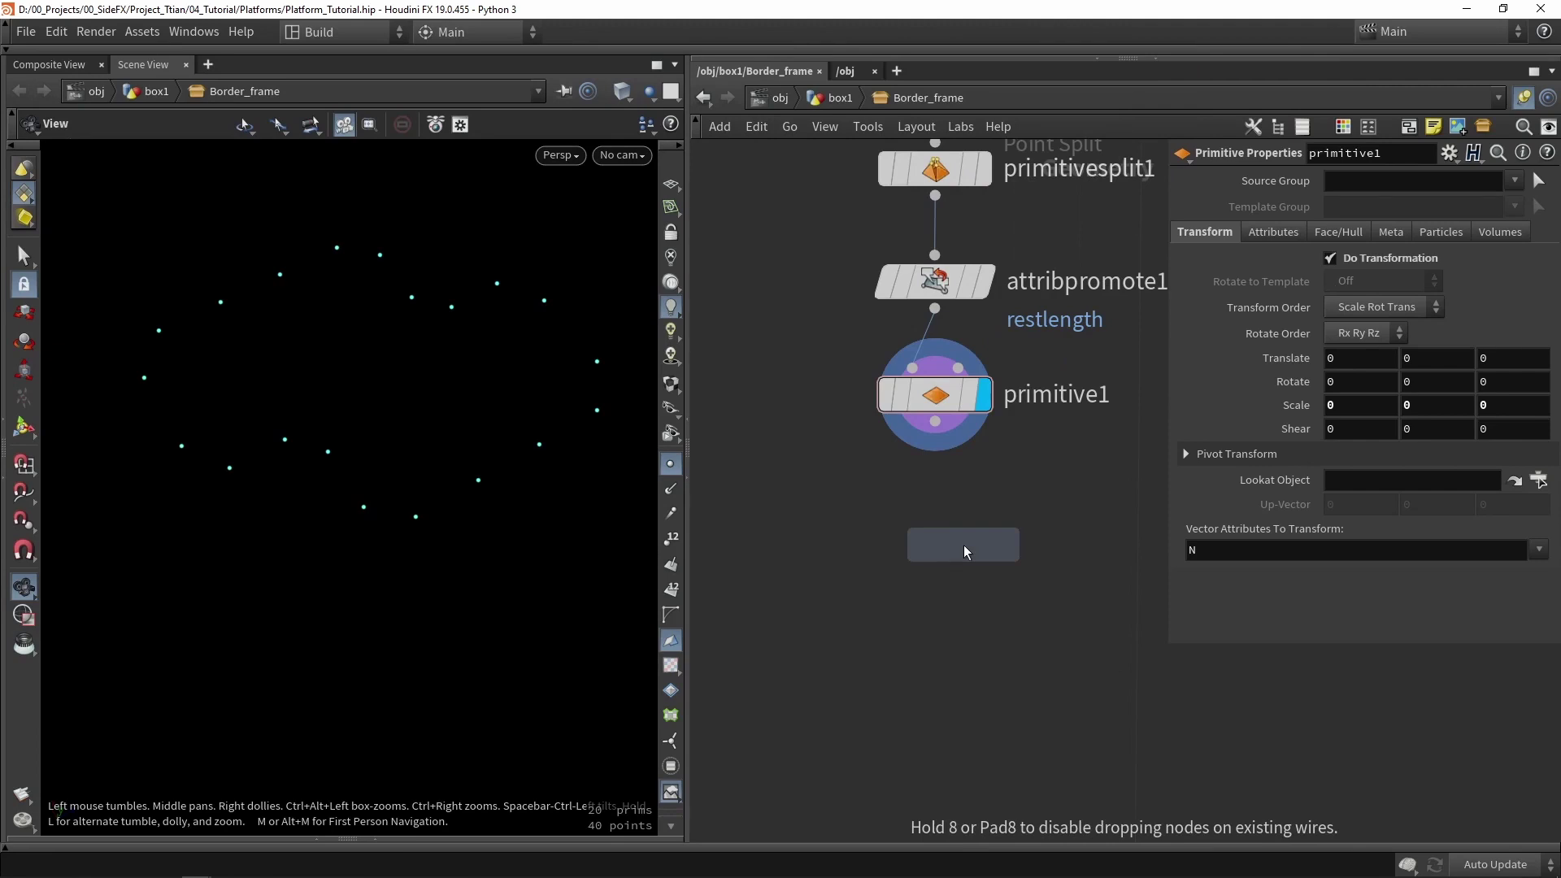
# - Wire fuse1 under primitive1, display it, and keep repeated vertices and degenerate primitives
pyautogui.click(963, 545)
pyautogui.scroll(2, 896, 384)
pyautogui.click(953, 401)
pyautogui.moveTo(1298, 405)
pyautogui.mouseDown(button='middle')
pyautogui.moveTo(1248, 412)
pyautogui.moveTo(1268, 414)
pyautogui.mouseUp(button='middle')
pyautogui.hotkey('ctrl', 'z')
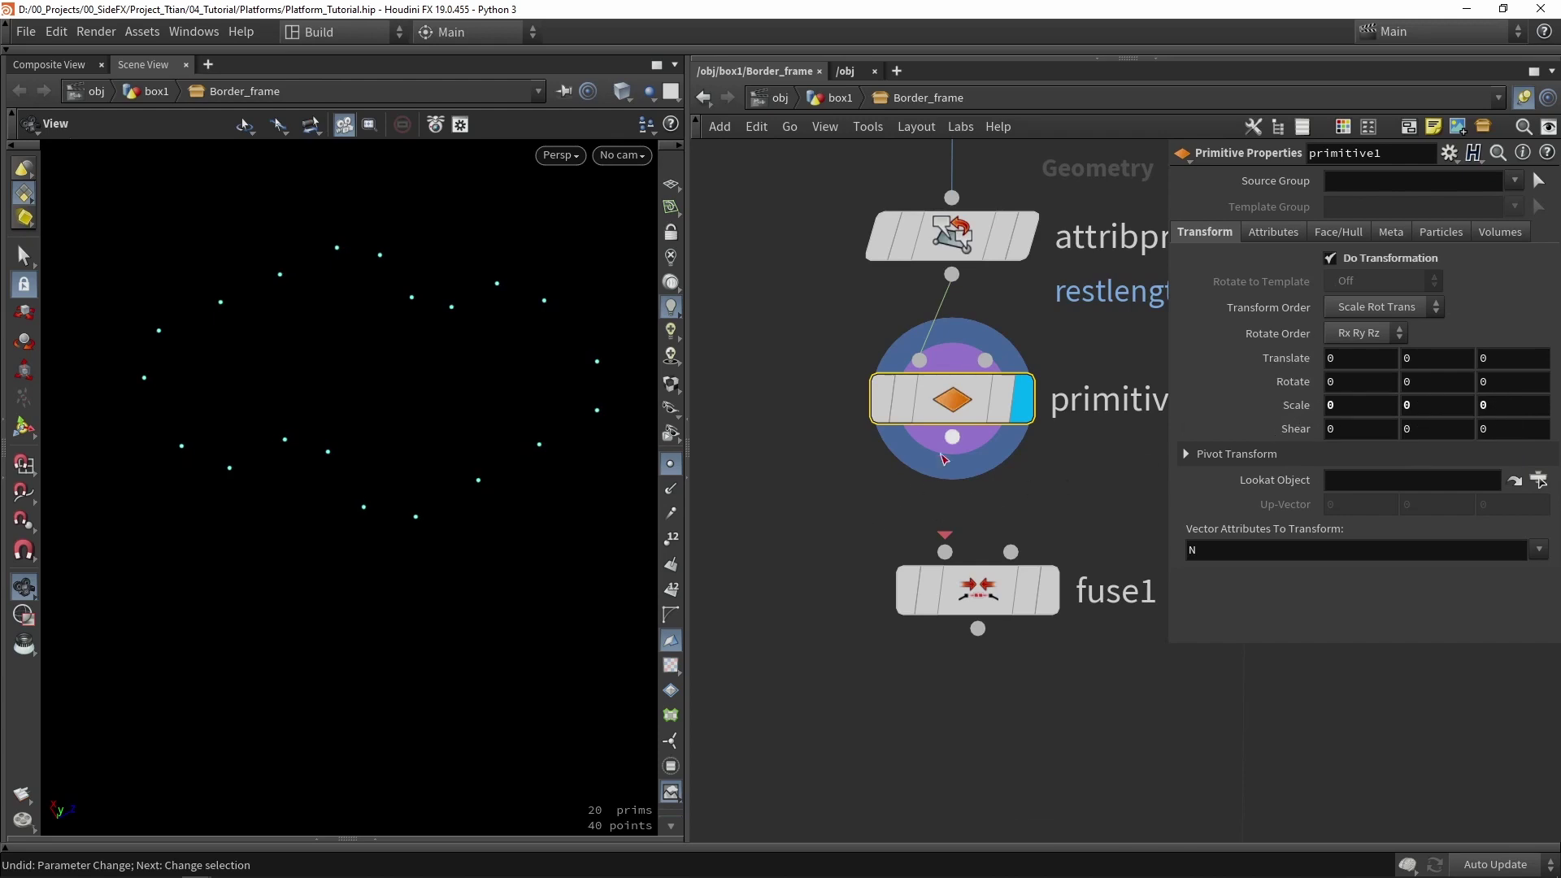
pyautogui.click(952, 436)
pyautogui.click(945, 552)
pyautogui.moveTo(1005, 594); pyautogui.dragTo(980, 559)
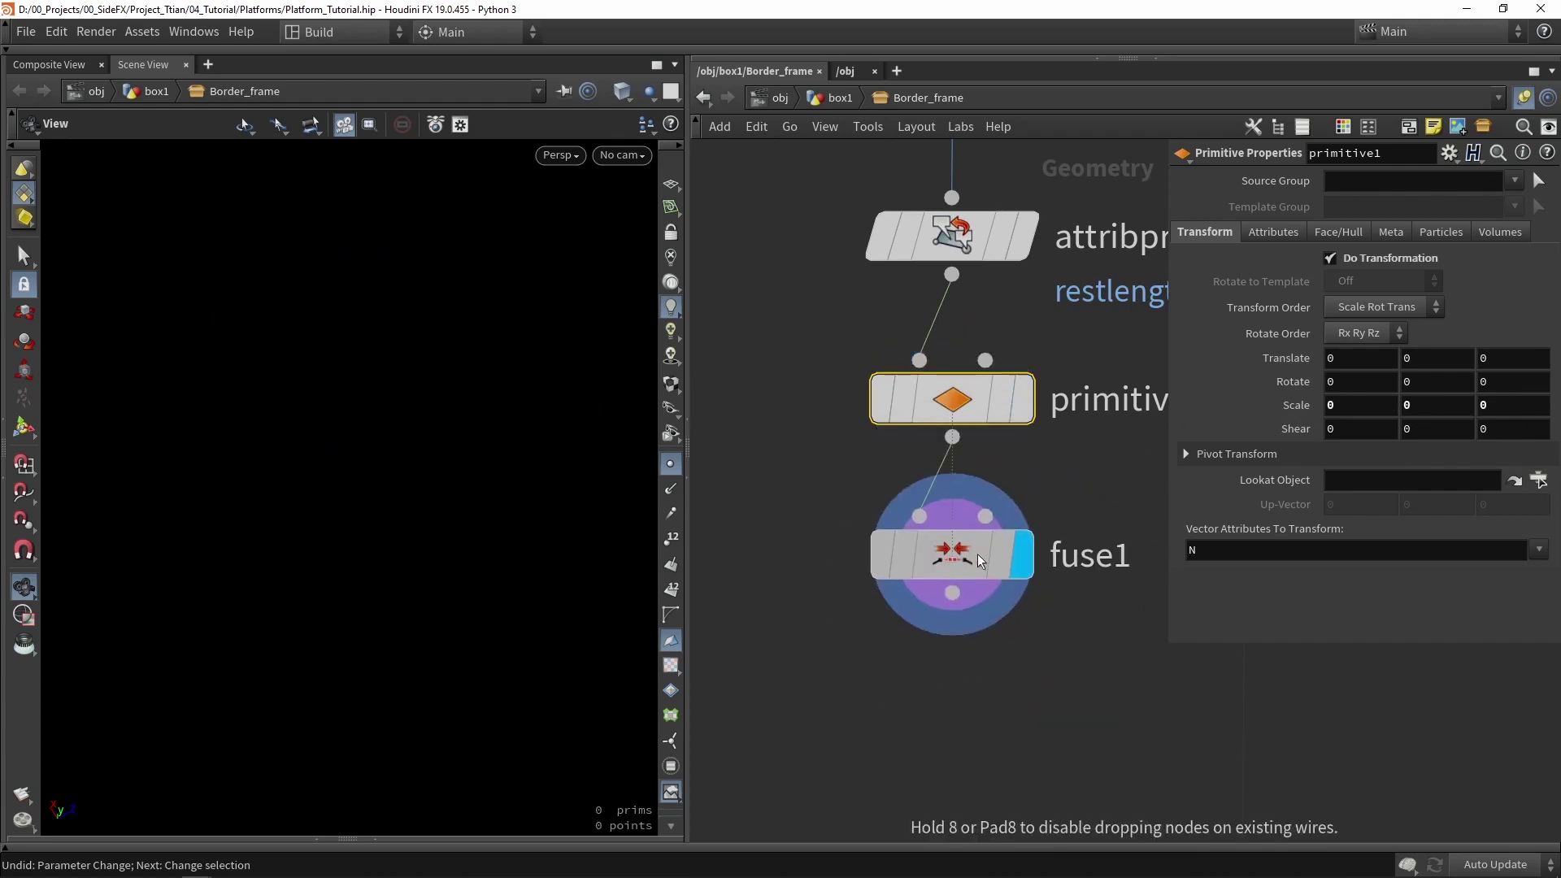
pyautogui.click(981, 561)
pyautogui.scroll(-3, 1308, 384)
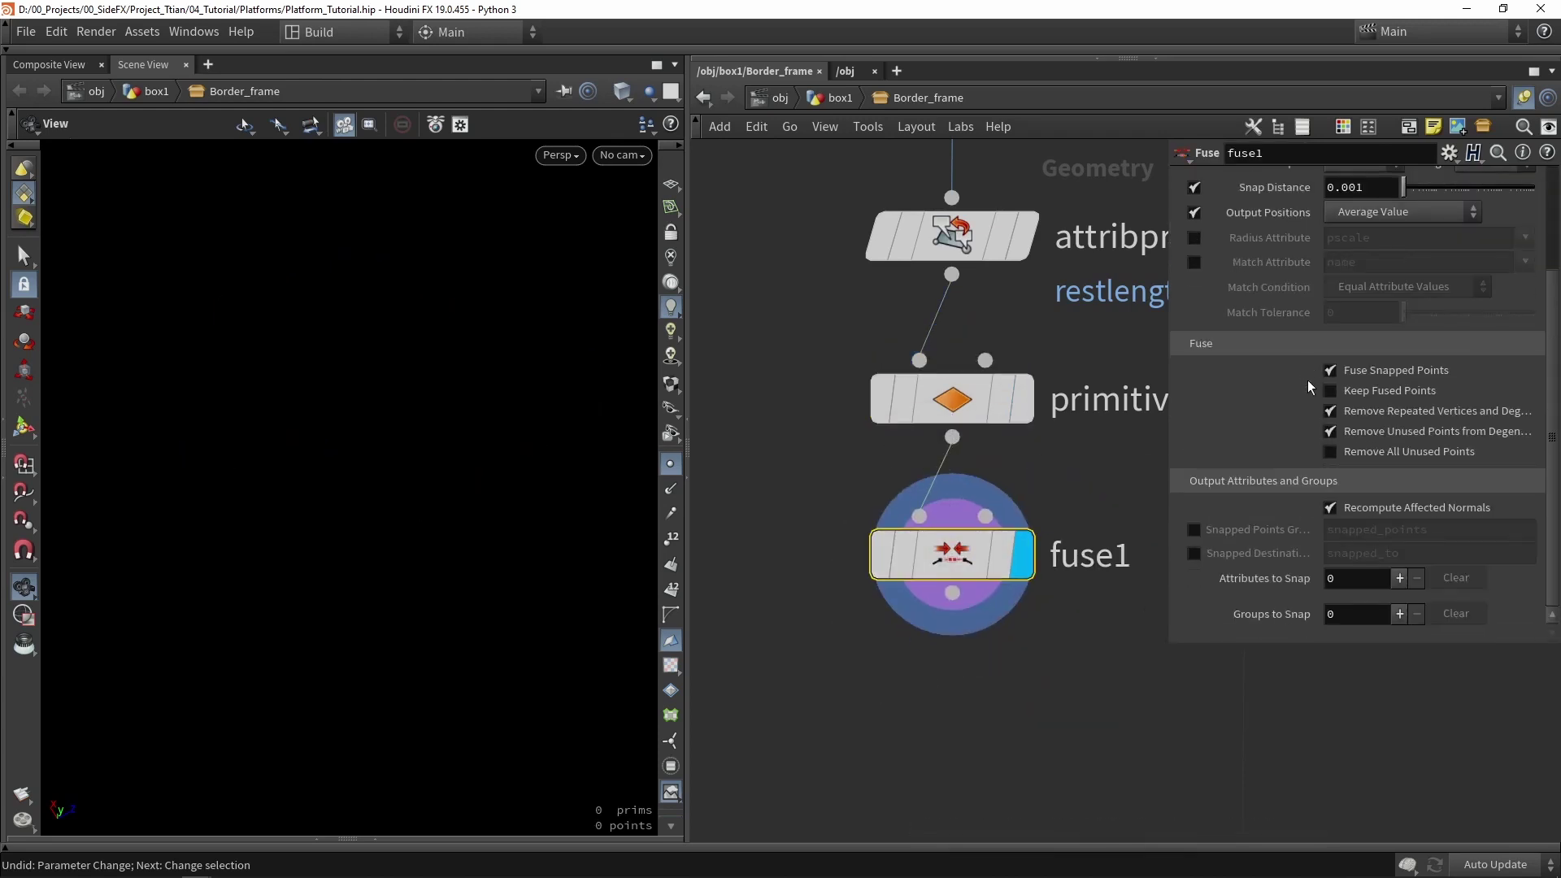
pyautogui.click(1364, 410)
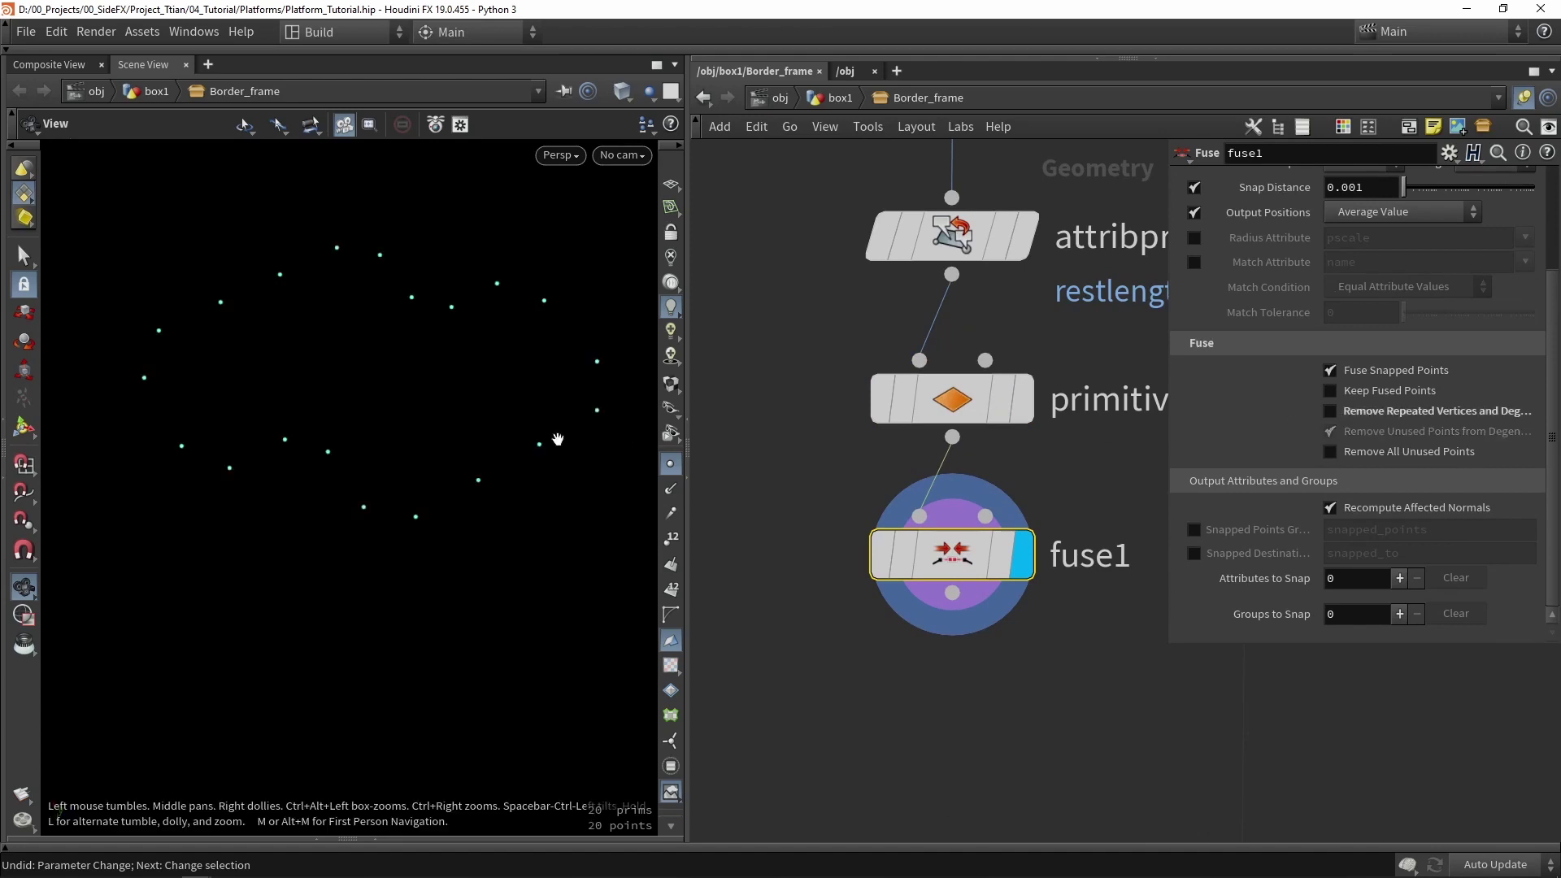
# - Check fuse1's geometry info showing 20 points and frame the whole node network
pyautogui.moveTo(511, 407); pyautogui.dragTo(500, 402)
pyautogui.moveTo(955, 569); pyautogui.dragTo(1079, 382, button='middle')
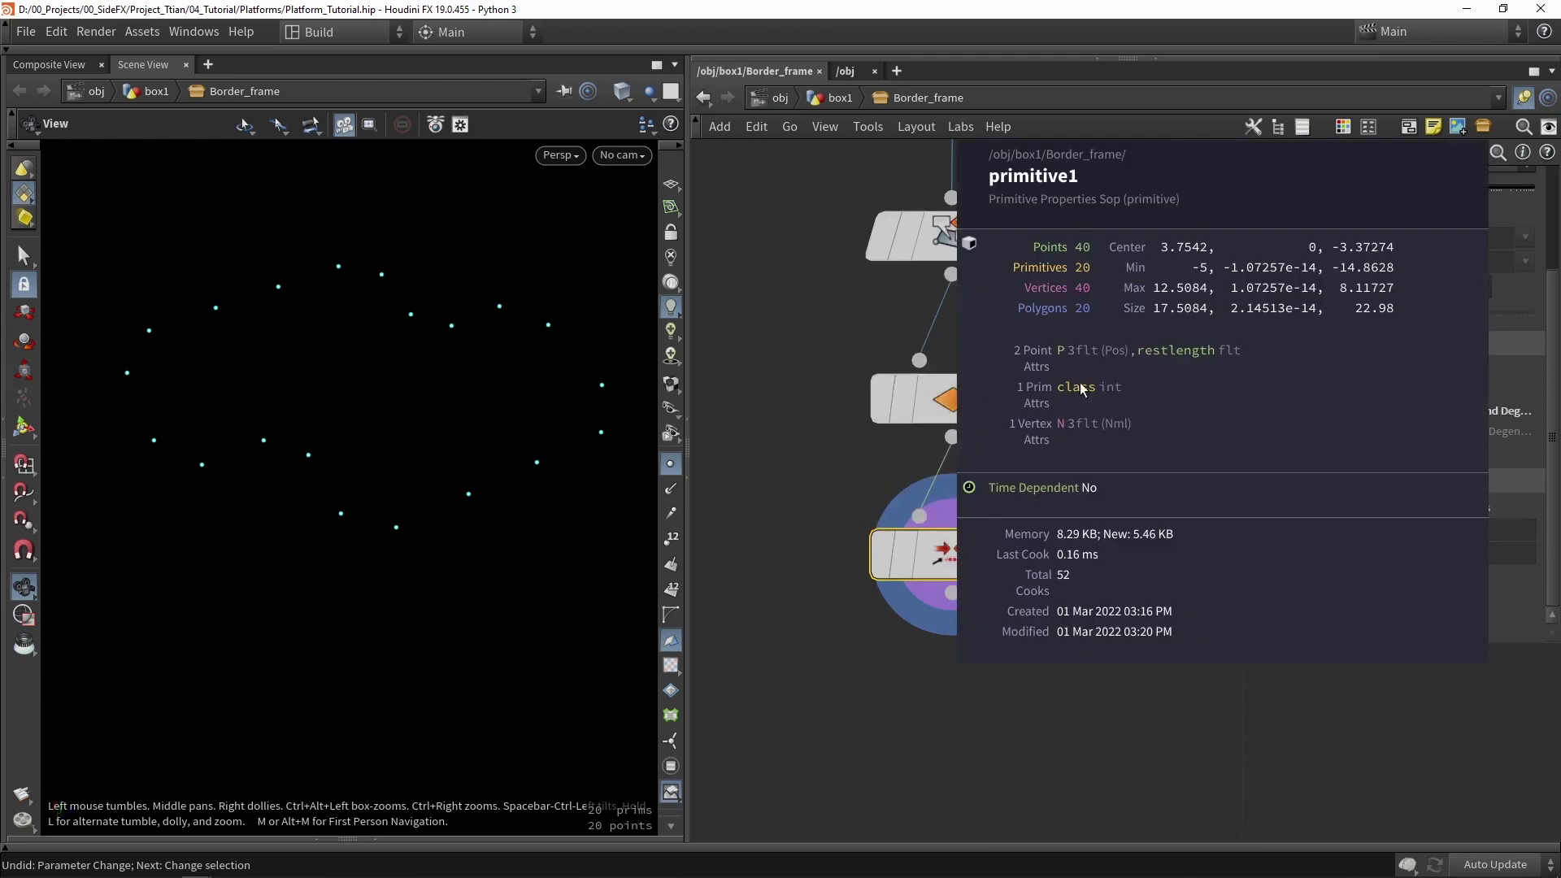
pyautogui.moveTo(1089, 238); pyautogui.dragTo(1036, 452, button='middle')
pyautogui.scroll(-5, 852, 517)
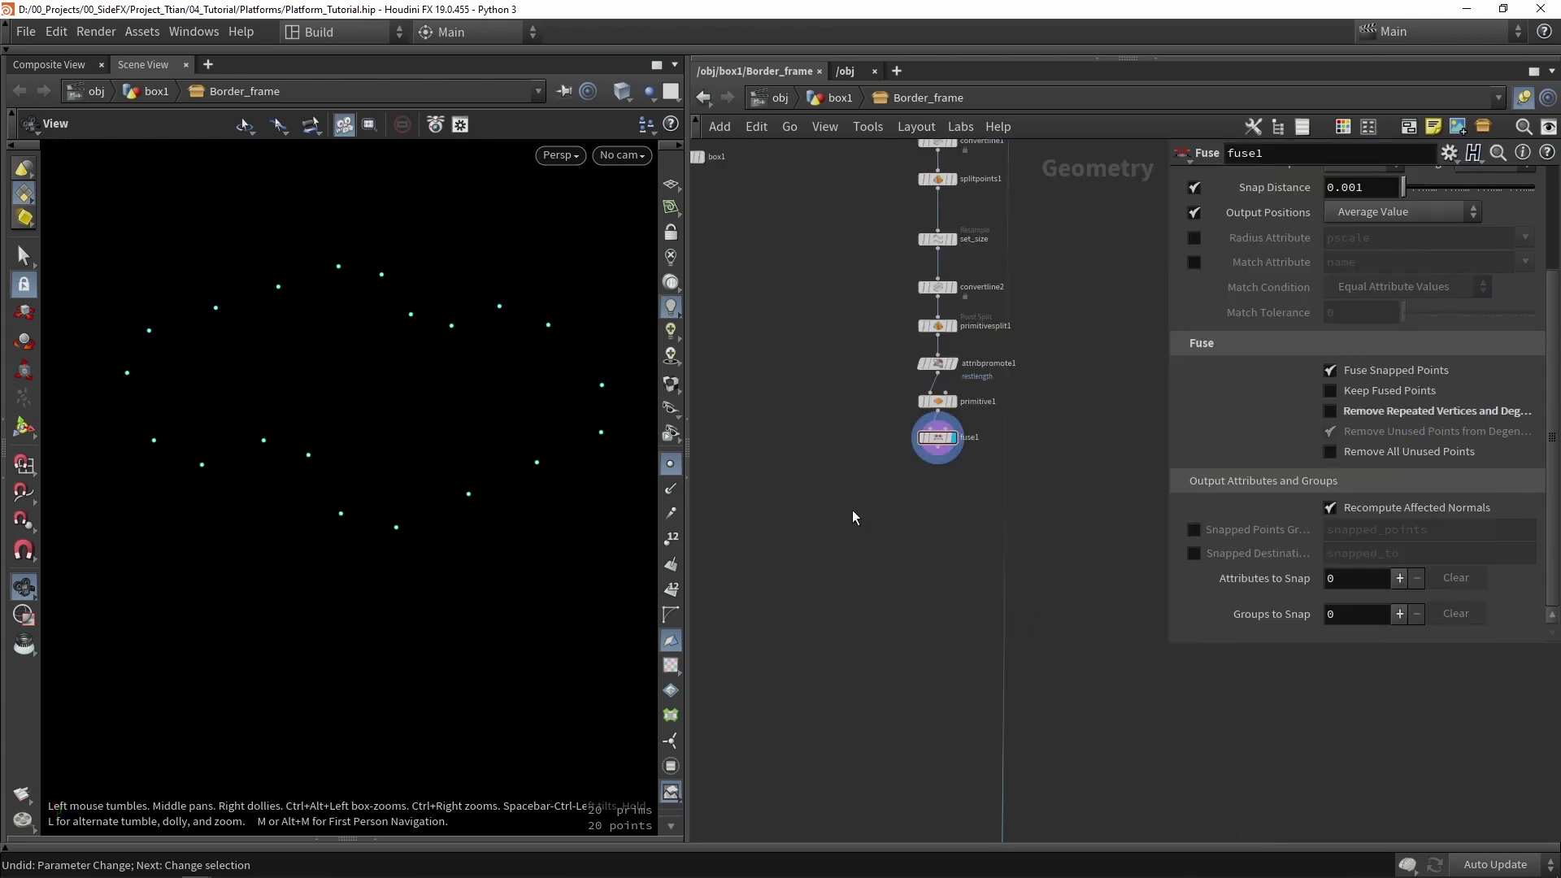
pyautogui.moveTo(847, 481); pyautogui.dragTo(846, 539, button='middle')
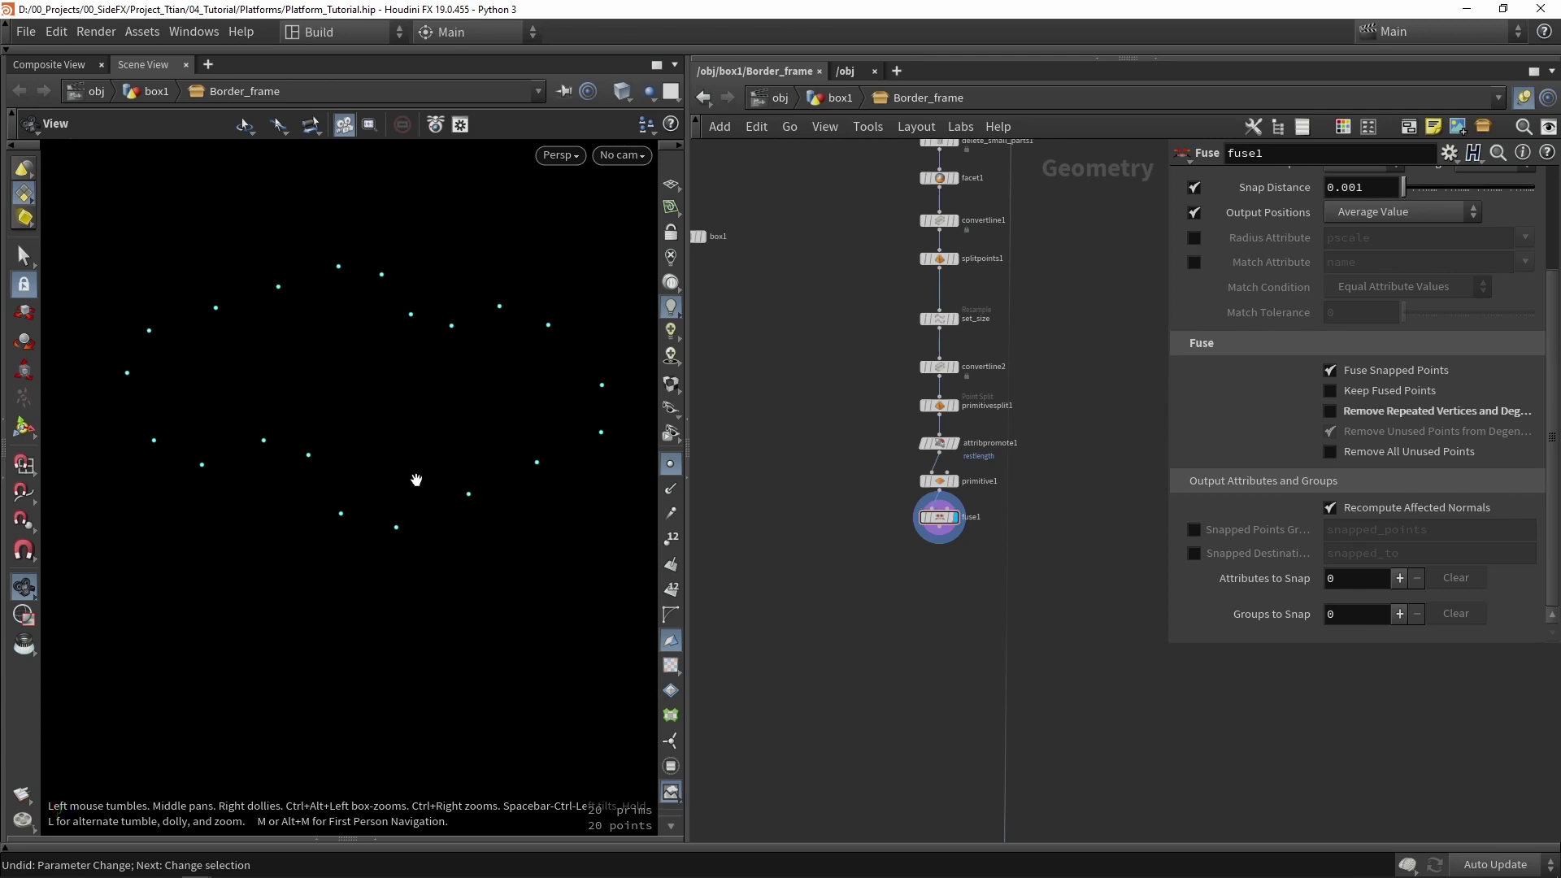
pyautogui.press('h')
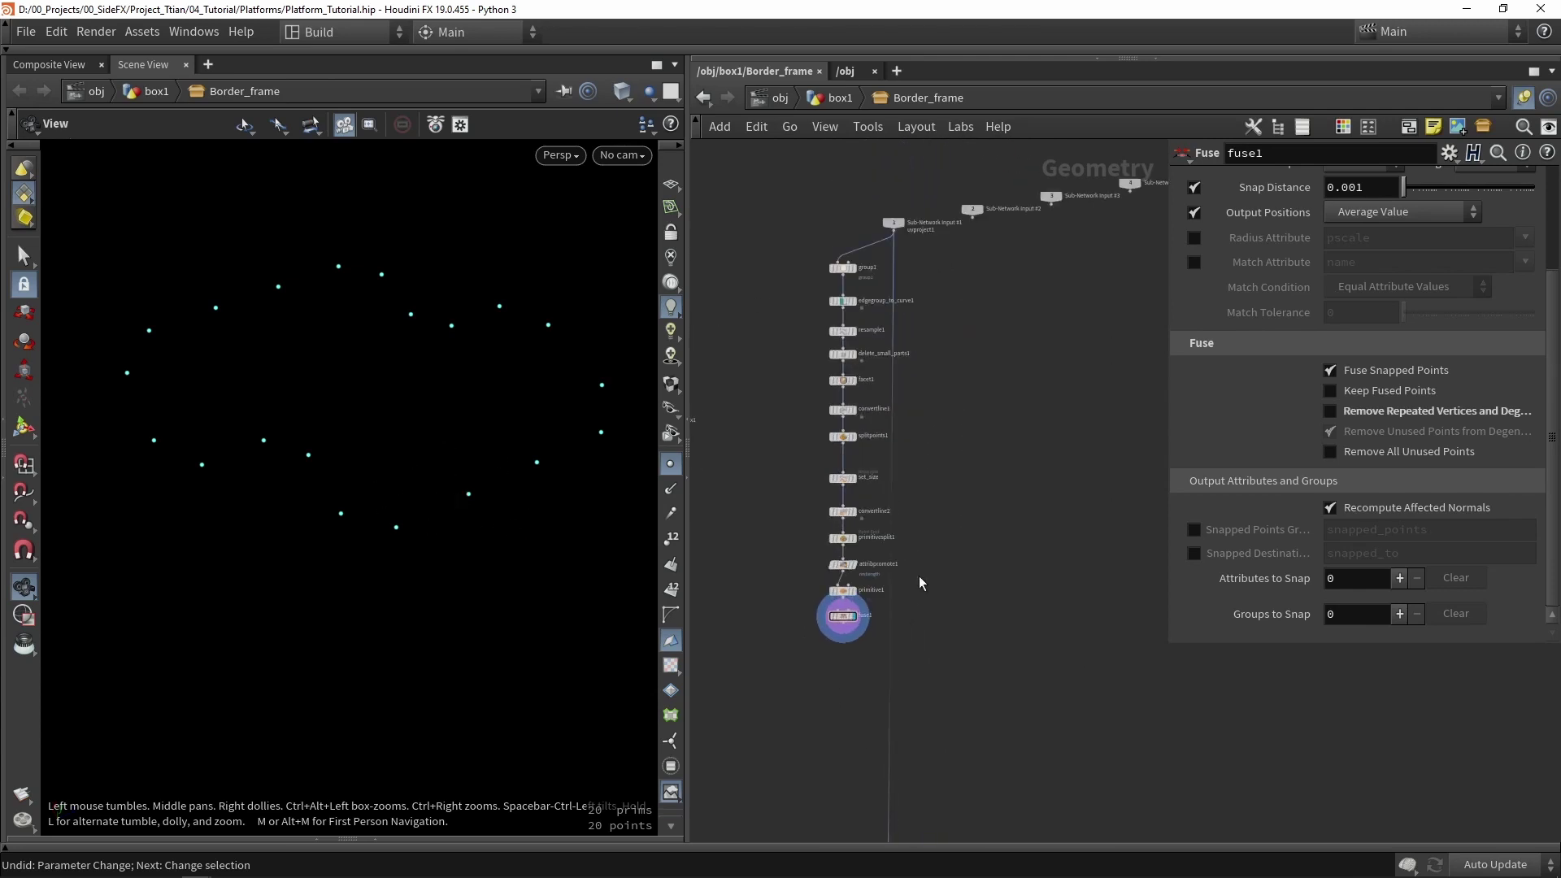
# - Add polyextrude1 fed by Sub-Network Input 1, transforming the extruded front in Global space
pyautogui.press('Tab')
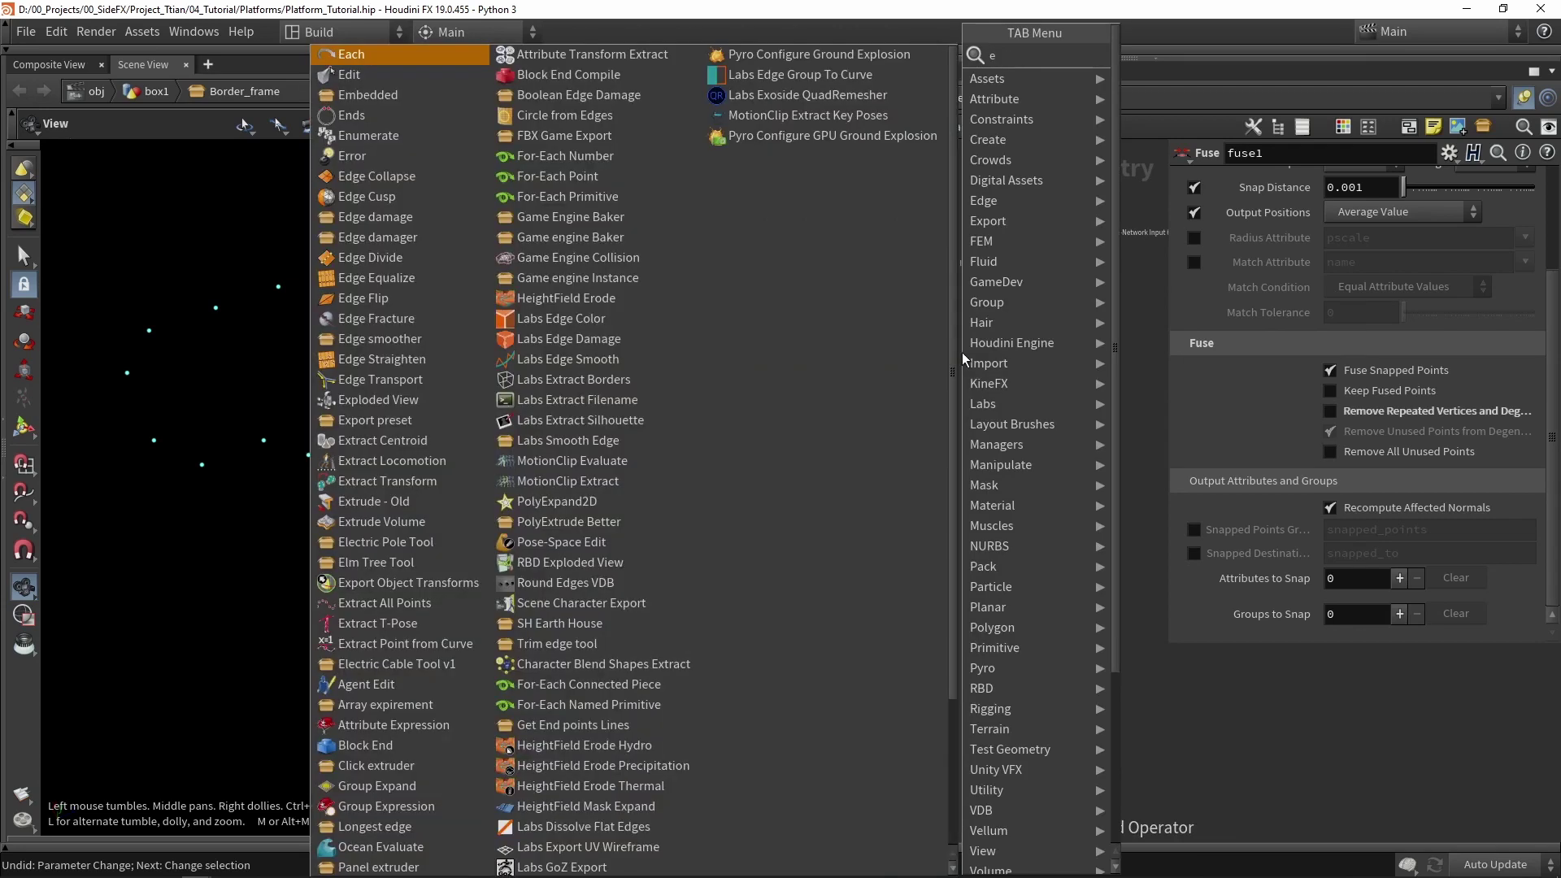
pyautogui.write('extr')
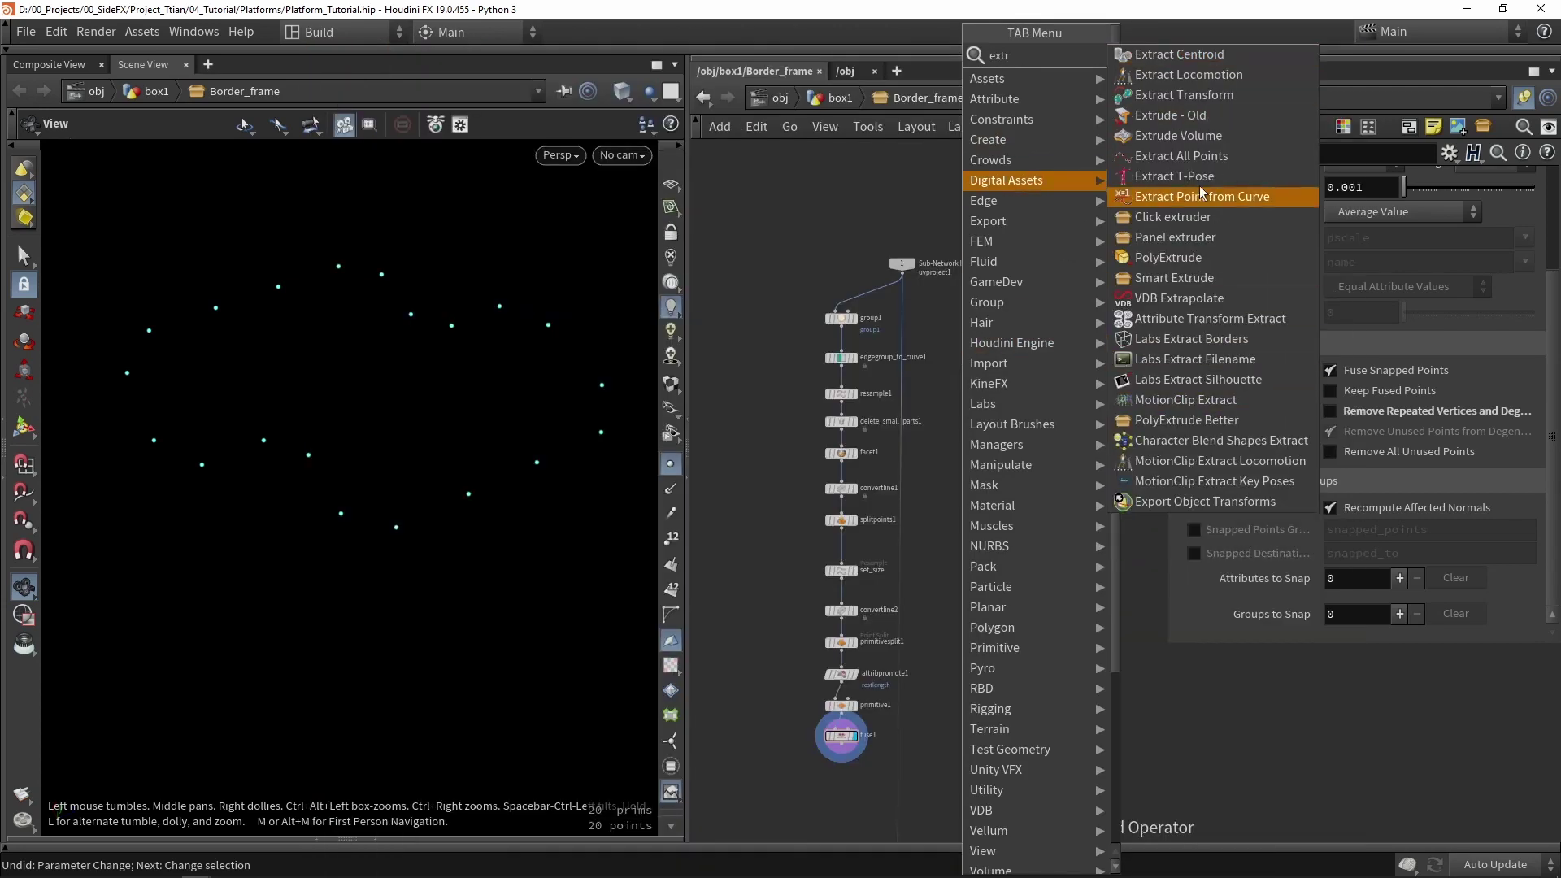
pyautogui.click(1184, 257)
pyautogui.click(969, 353)
pyautogui.scroll(3, 899, 280)
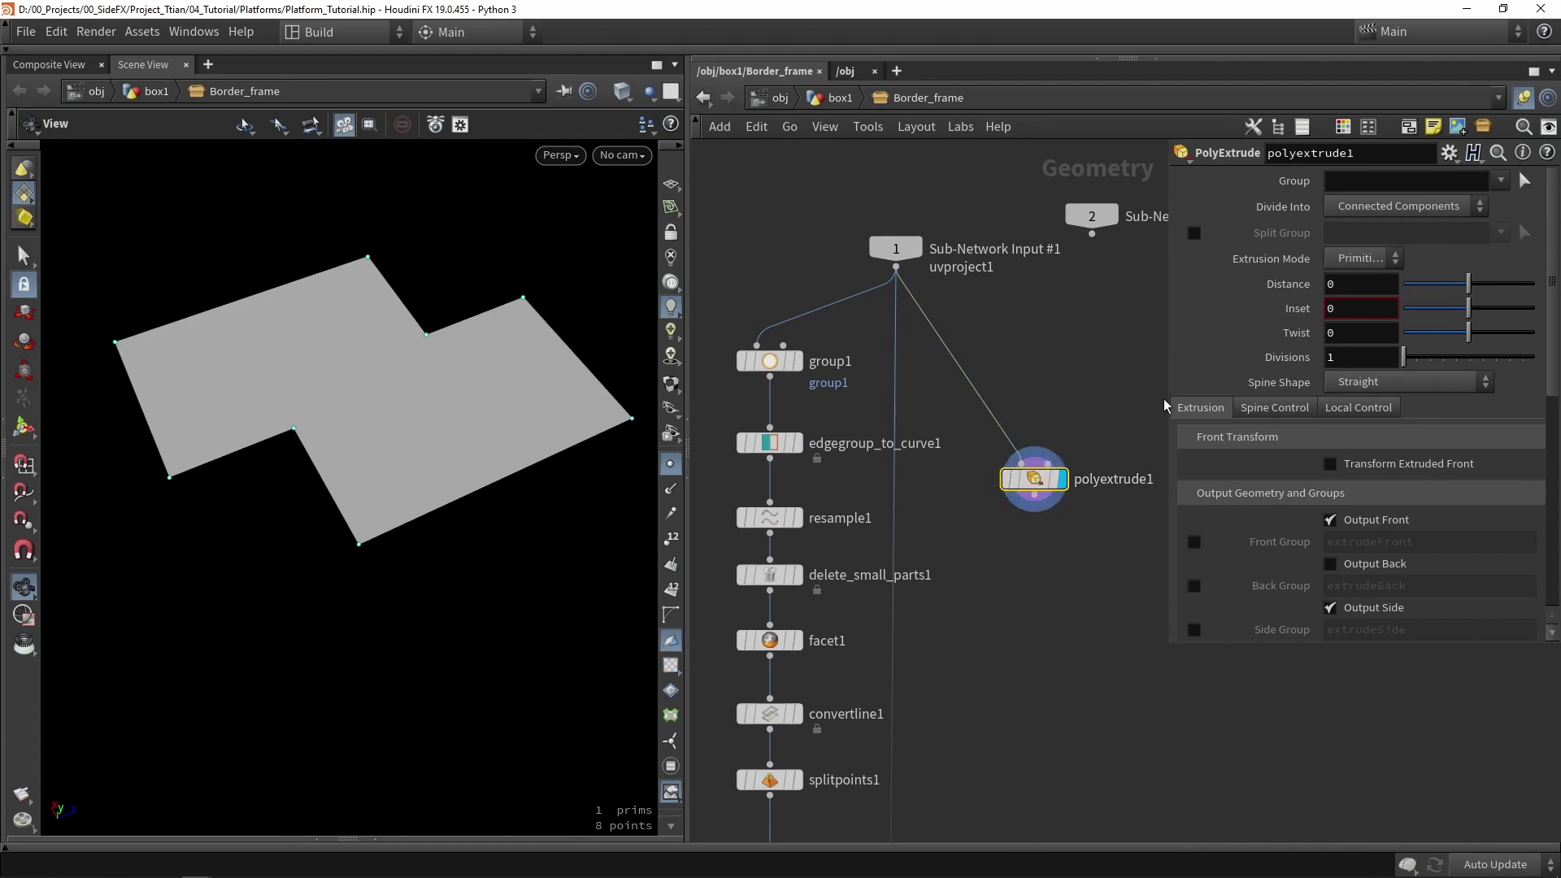
pyautogui.moveTo(1164, 404); pyautogui.dragTo(1141, 406)
pyautogui.scroll(-2, 1235, 361)
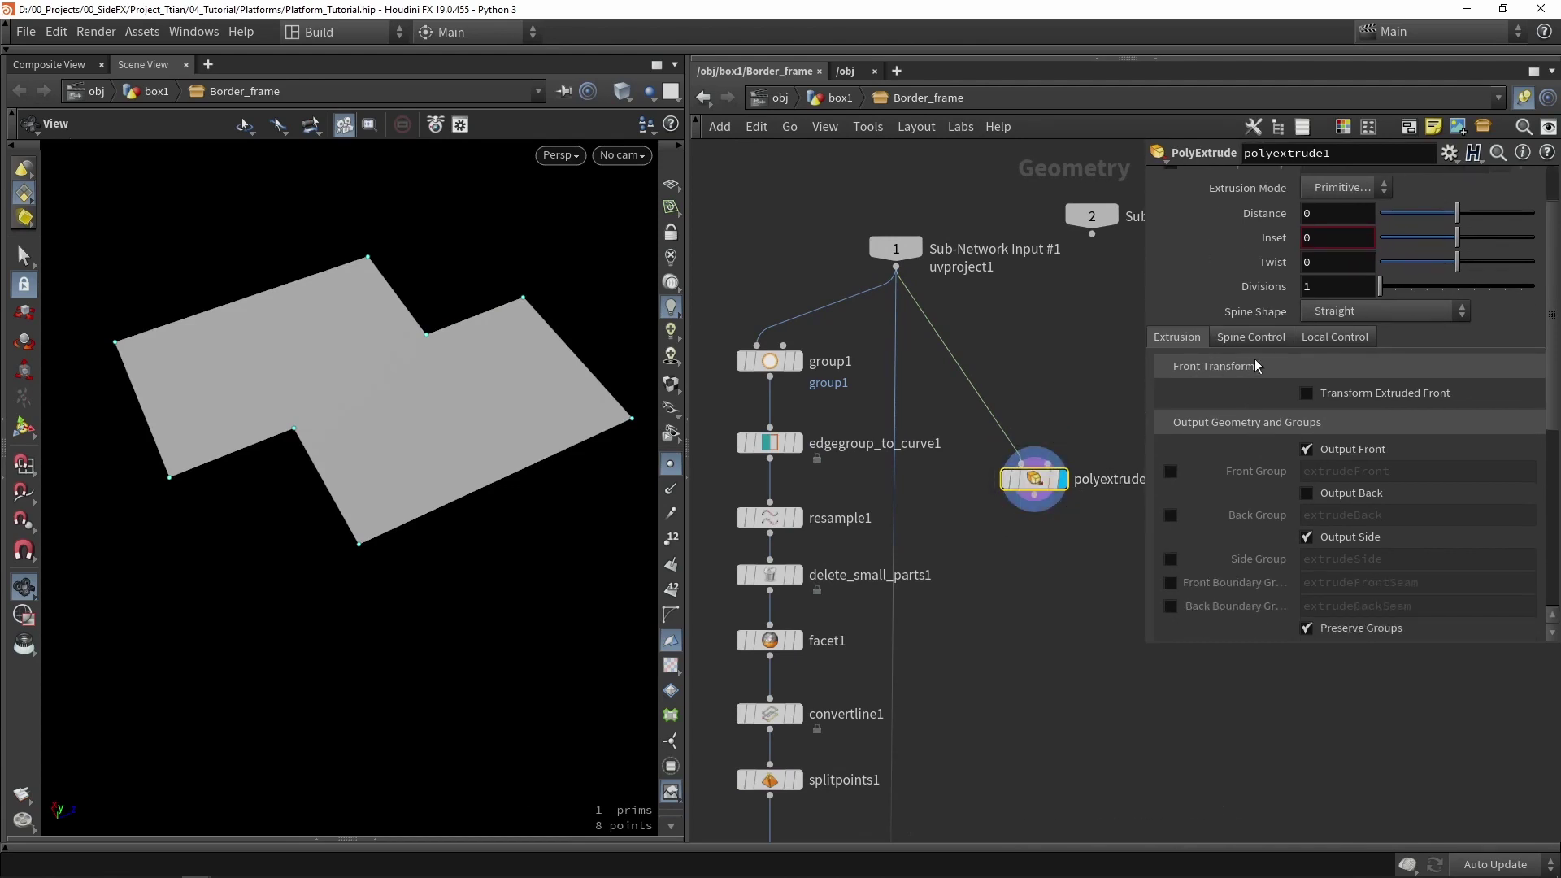
pyautogui.click(1374, 397)
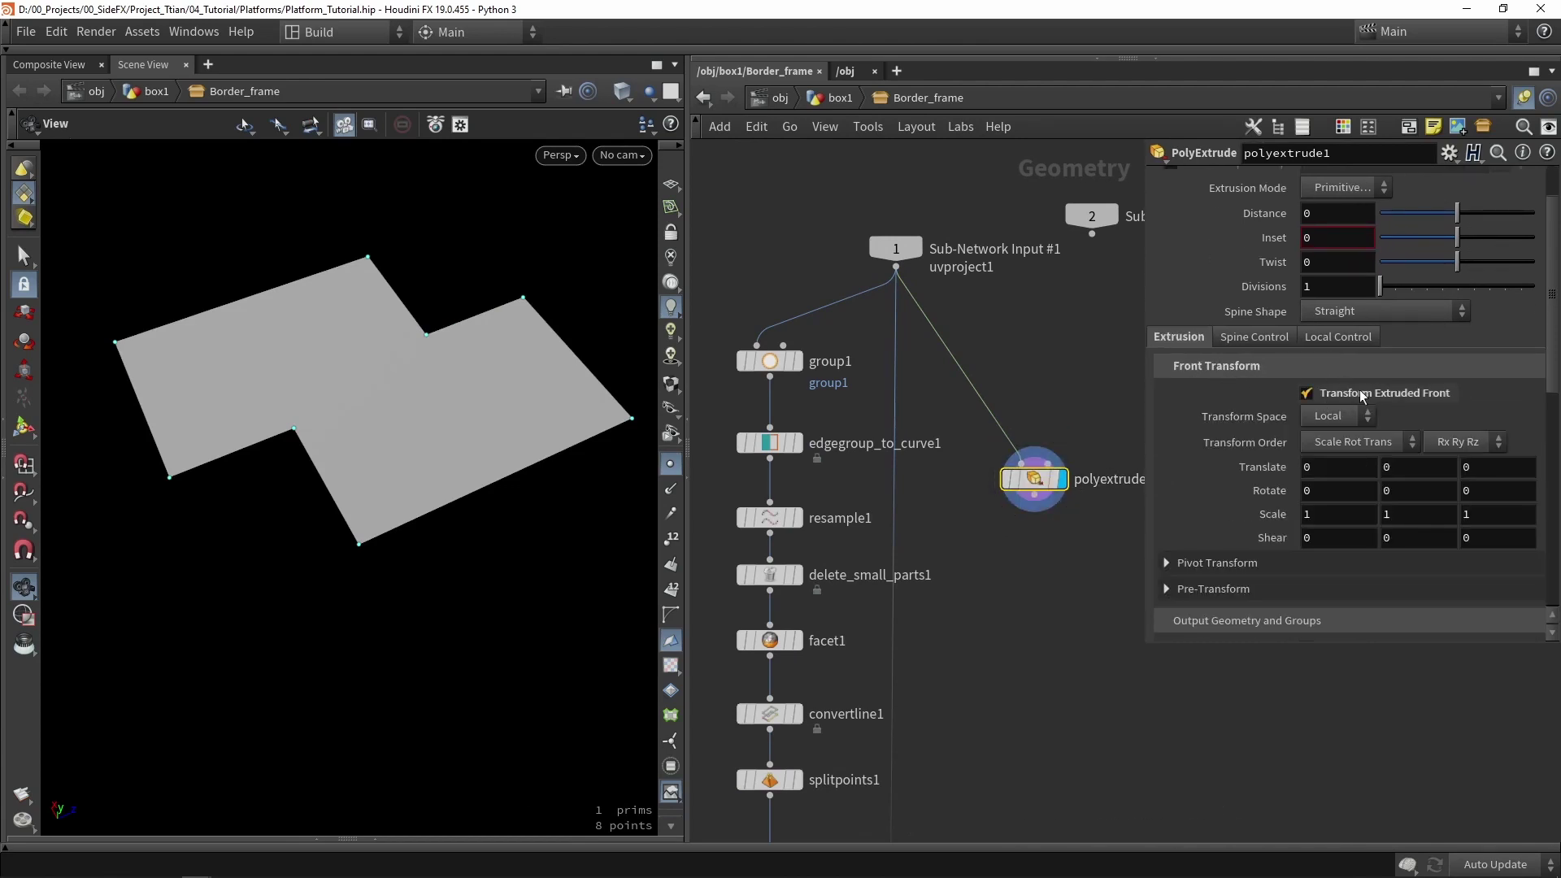
pyautogui.click(1343, 416)
pyautogui.click(1328, 457)
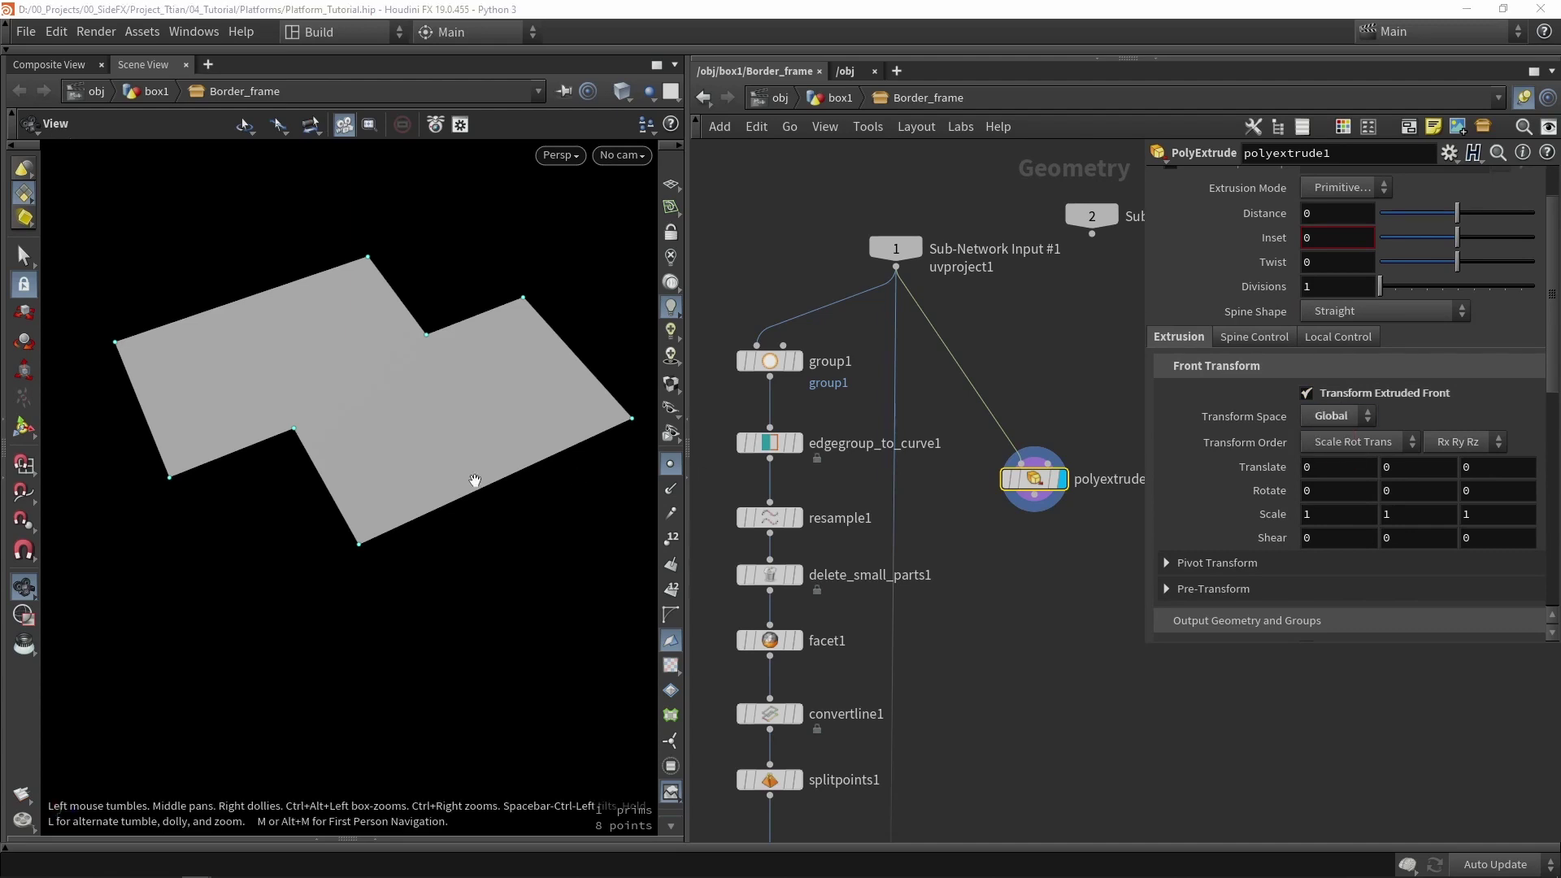
# - Raise the extruded front 5.69714 units into walls and frame polyextrude1
pyautogui.click(24, 426)
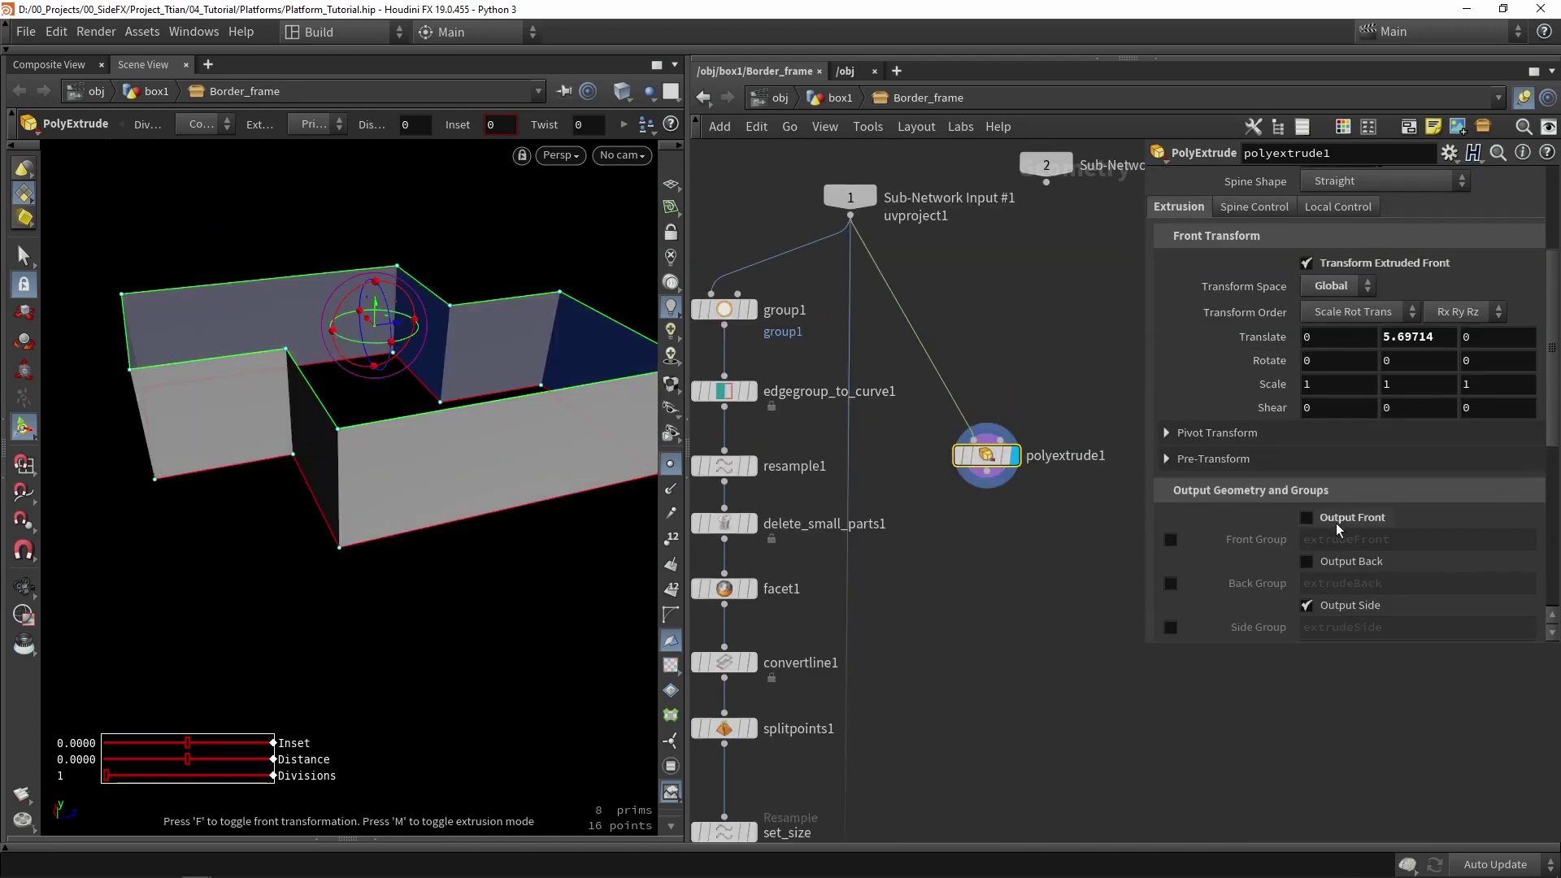
pyautogui.moveTo(476, 453)
pyautogui.keyDown('alt'); pyautogui.mouseDown()
pyautogui.moveTo(557, 404)
pyautogui.moveTo(536, 436)
pyautogui.moveTo(486, 430)
pyautogui.mouseUp(); pyautogui.keyUp('alt')
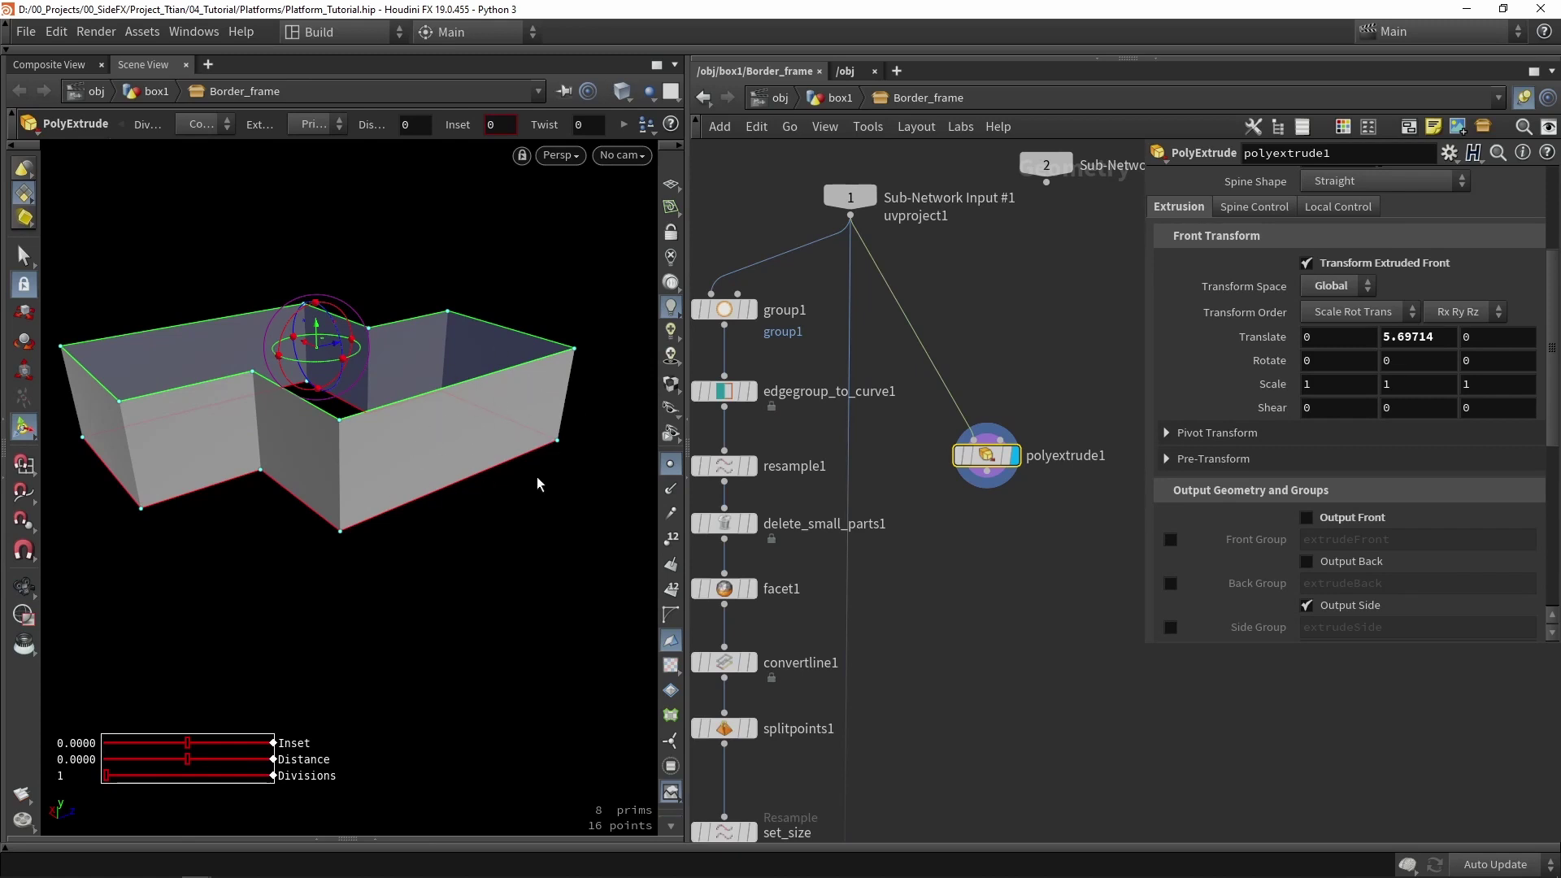
pyautogui.press('h')
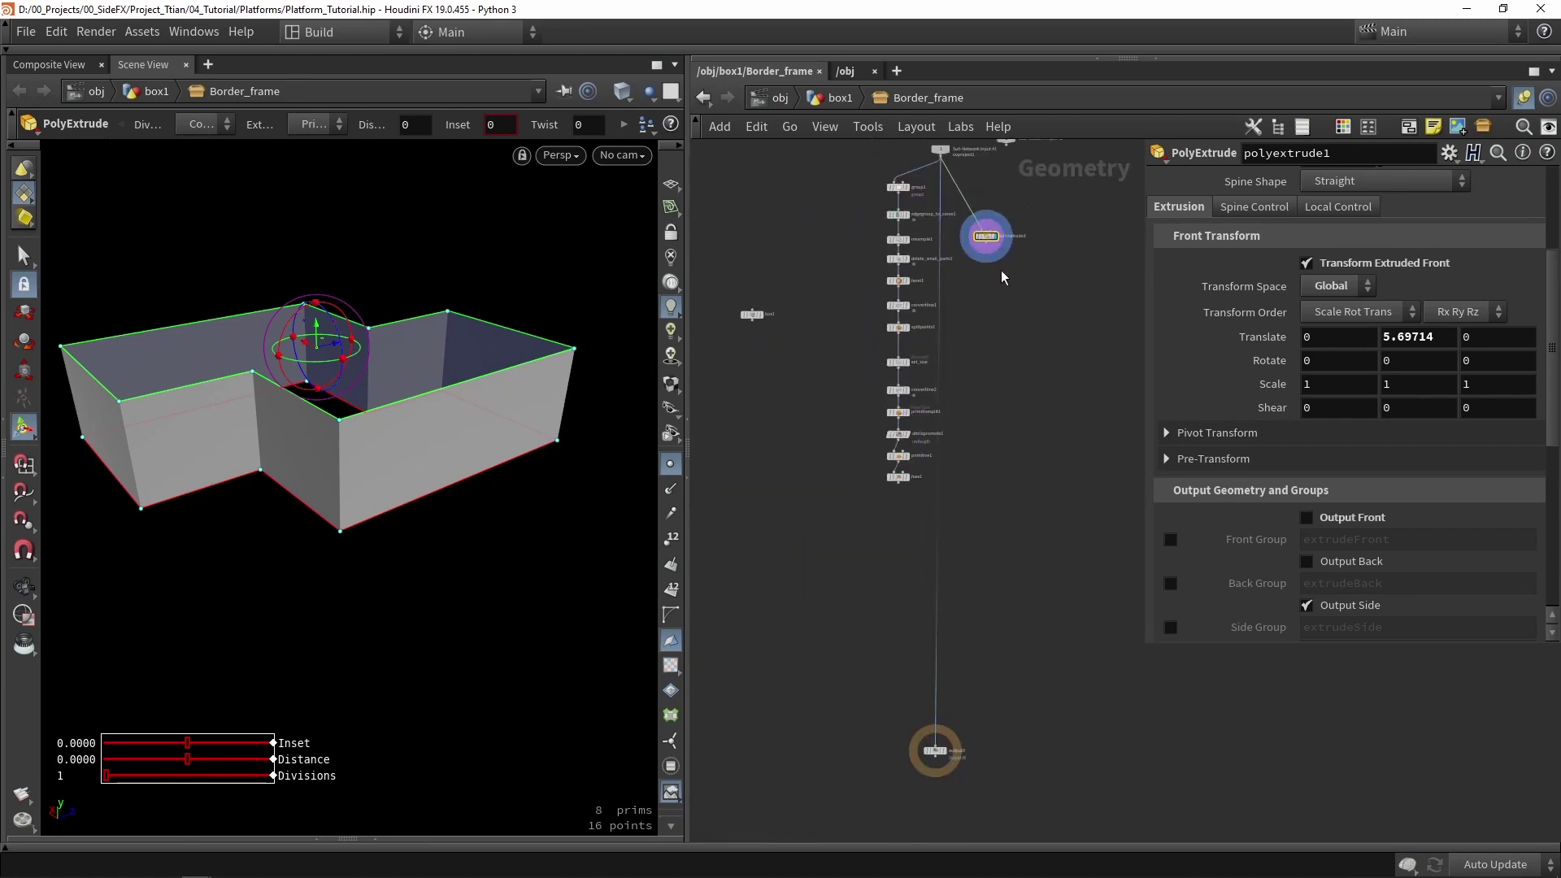
pyautogui.press('f')
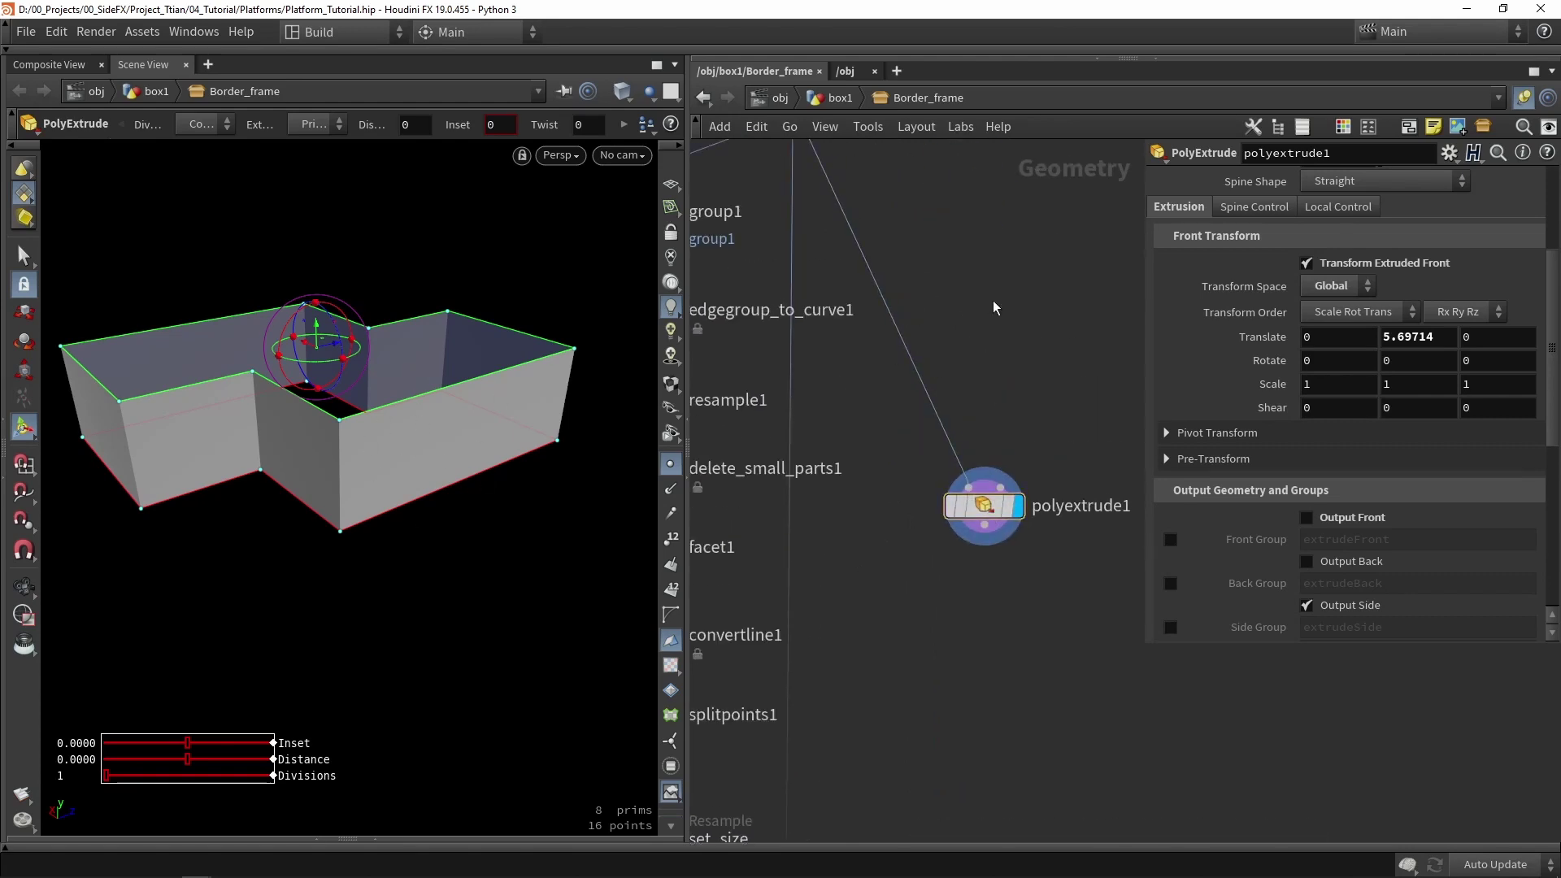
# - Insert a Resample node (resample2) above polyextrude1 with segment Length 0.3
pyautogui.press('Tab')
pyautogui.write('resa')
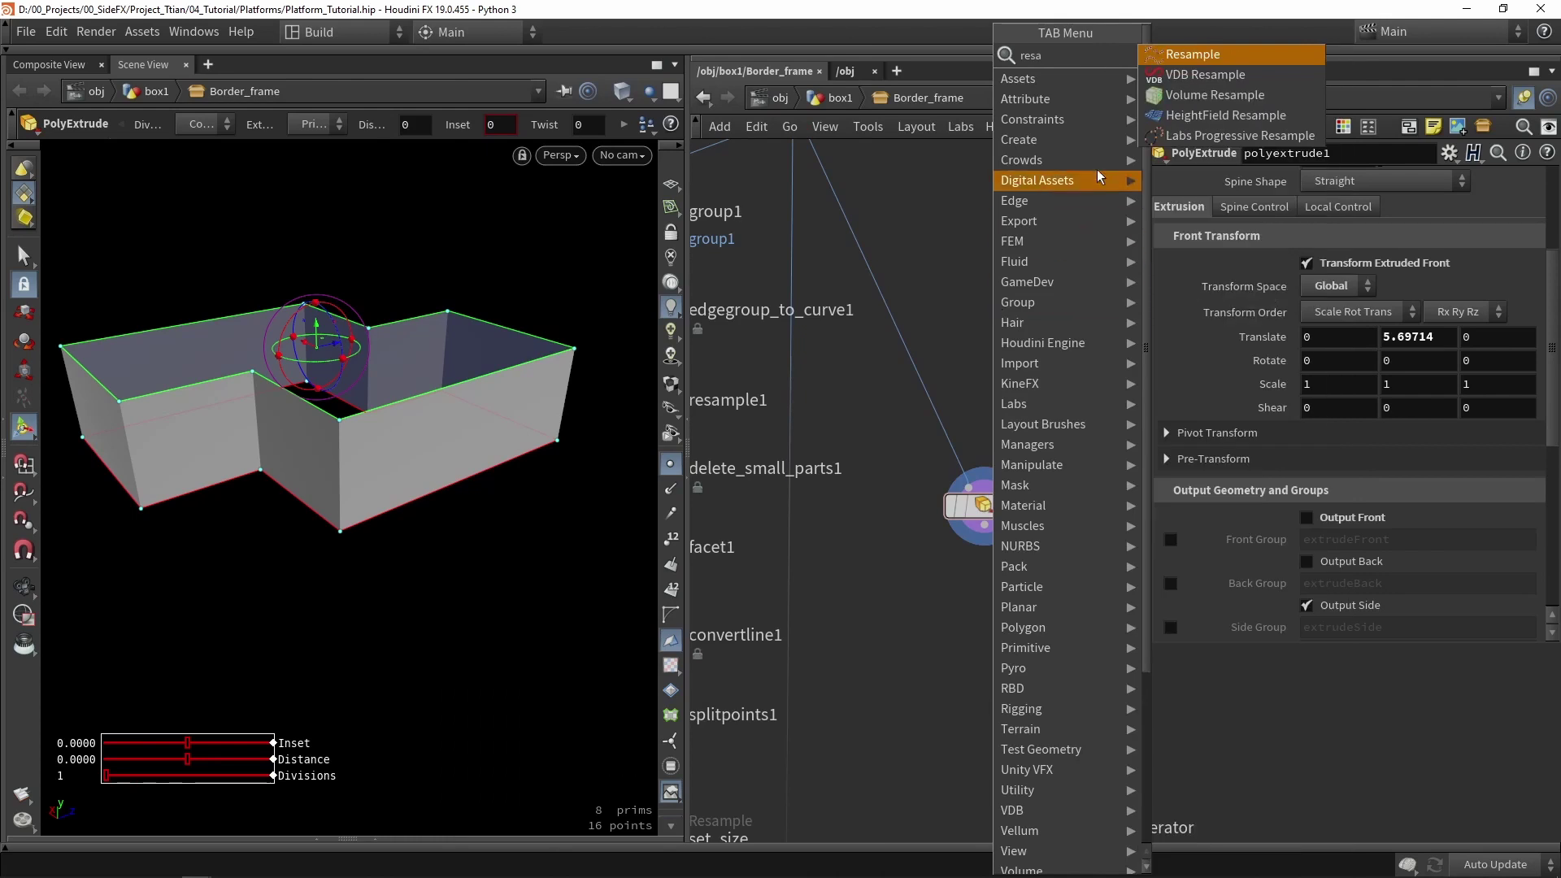
pyautogui.press('Return')
pyautogui.click(925, 380)
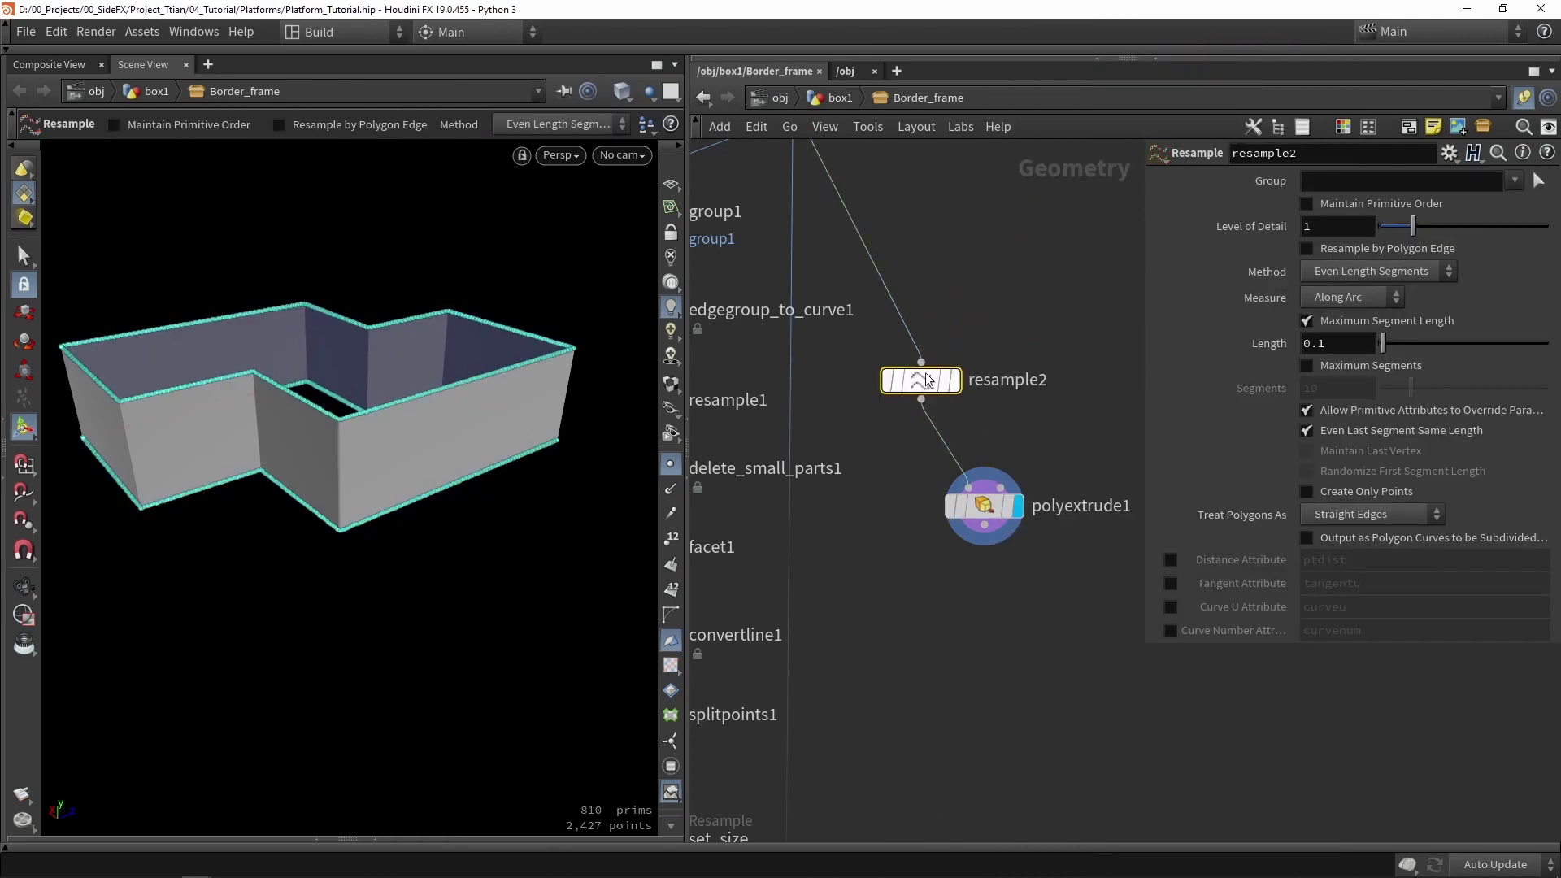
pyautogui.moveTo(925, 380); pyautogui.dragTo(969, 365)
pyautogui.press('Escape')
pyautogui.moveTo(406, 496); pyautogui.dragTo(439, 496)
pyautogui.press('Return')
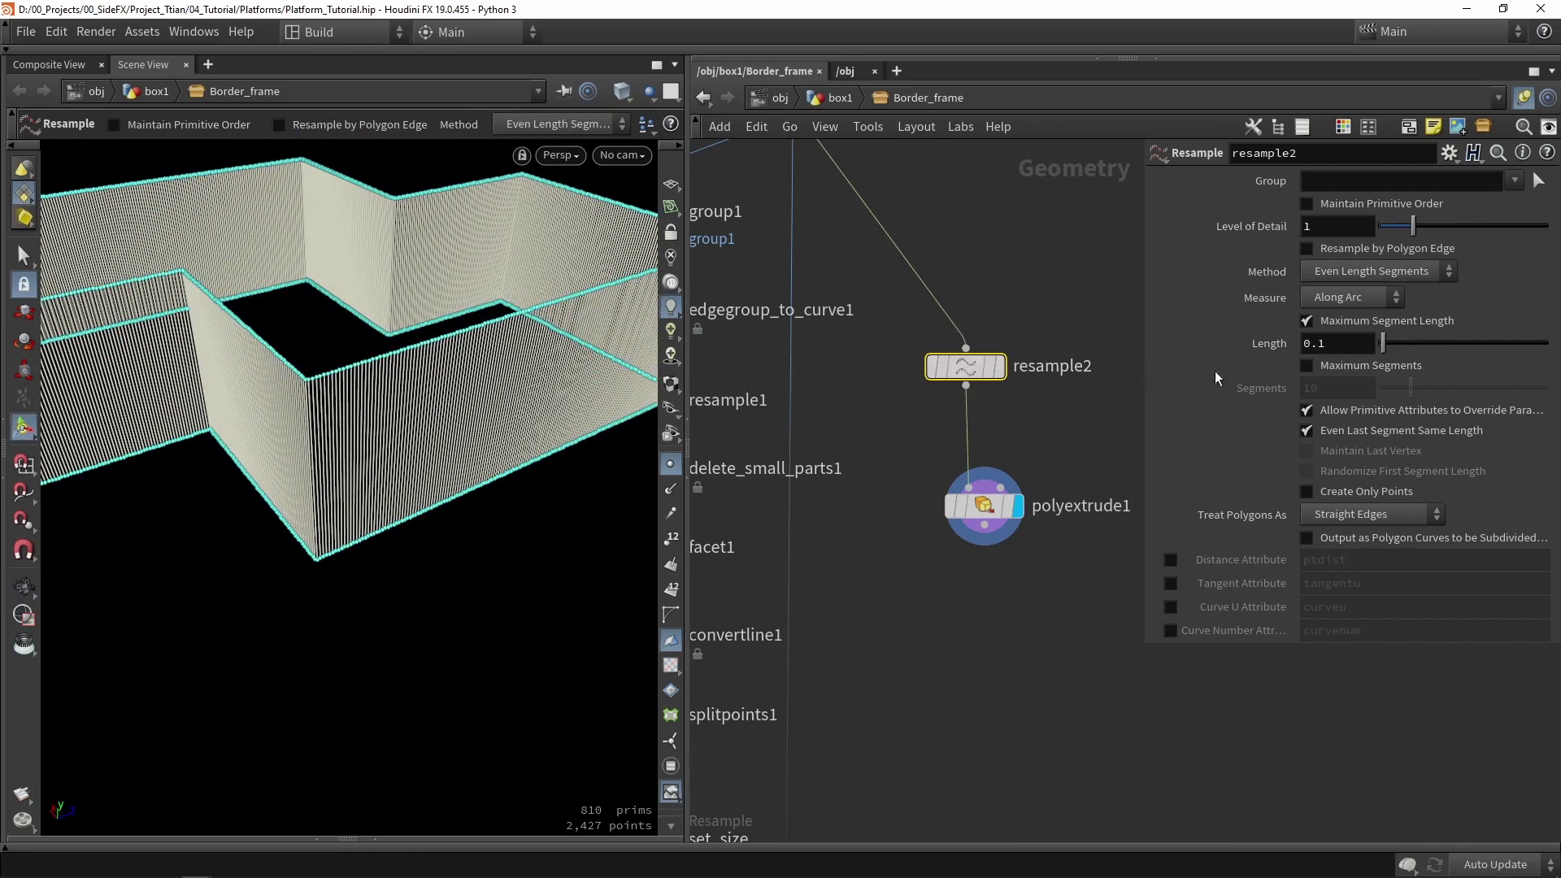
pyautogui.click(1349, 345)
pyautogui.write('0.3')
pyautogui.press('Return')
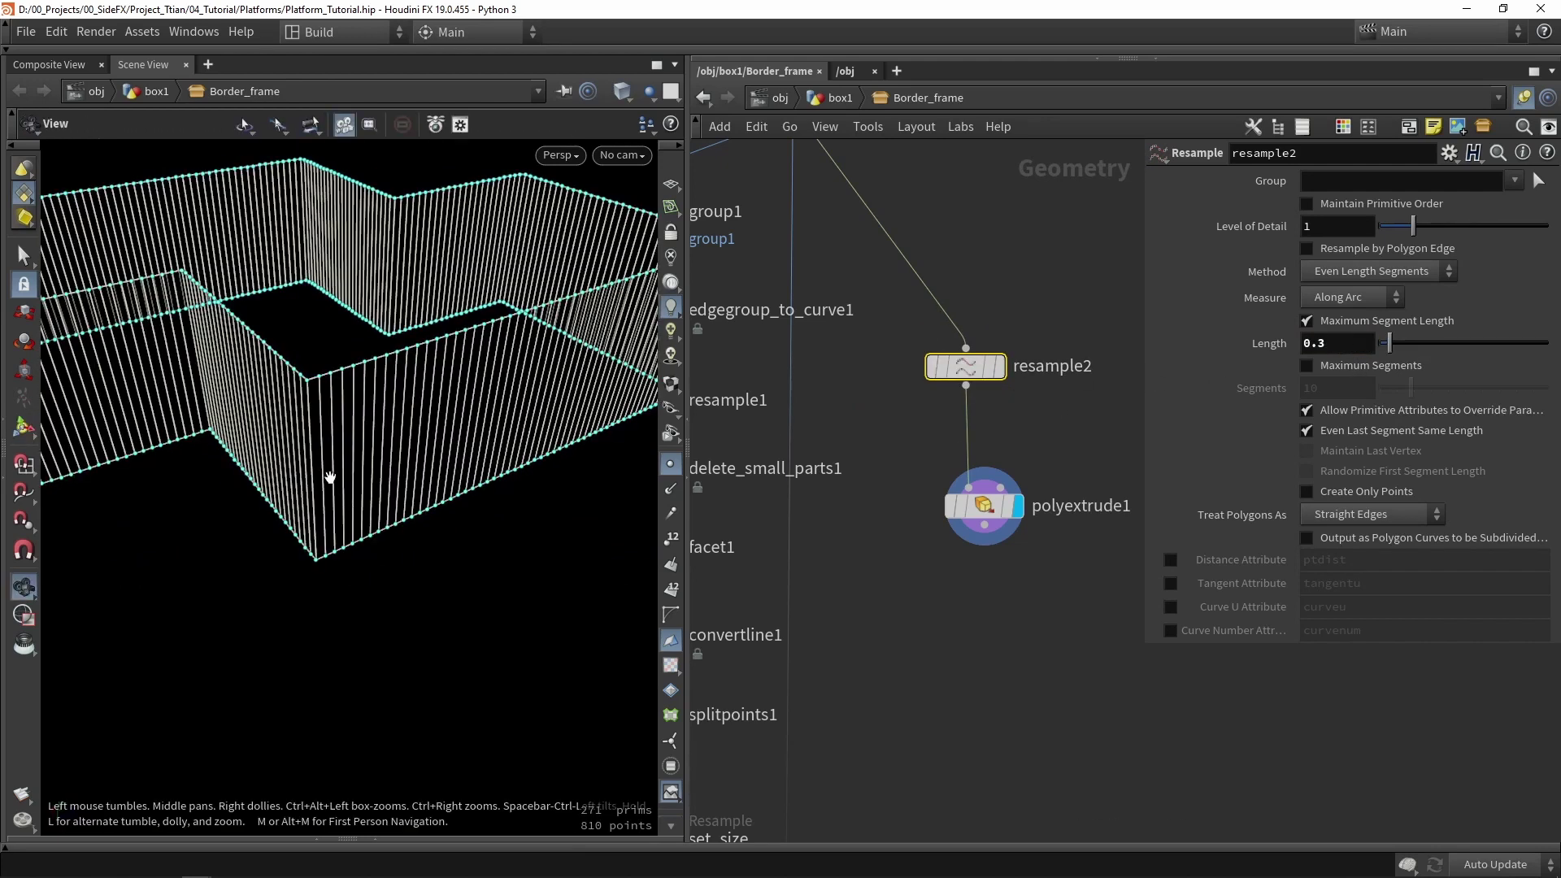
# - Set the PolyExtrude Divisions to 4 and orbit around the divided walls
pyautogui.moveTo(328, 477); pyautogui.dragTo(410, 427)
pyautogui.moveTo(939, 501); pyautogui.dragTo(909, 480)
pyautogui.scroll(-3, 1250, 375)
pyautogui.scroll(1, 1294, 351)
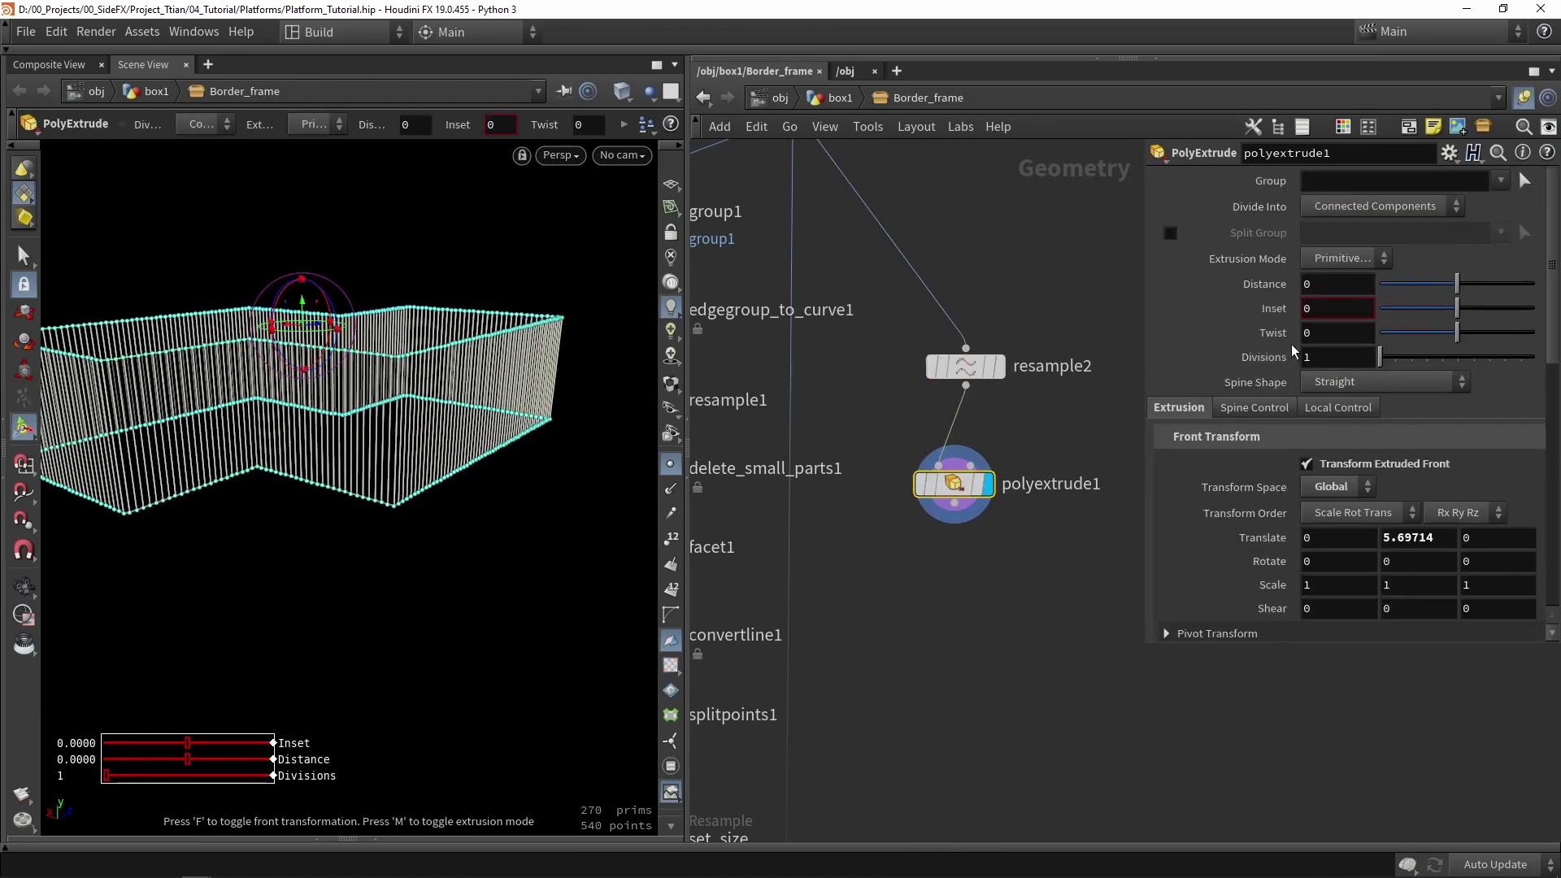
pyautogui.moveTo(1380, 358); pyautogui.dragTo(1390, 358)
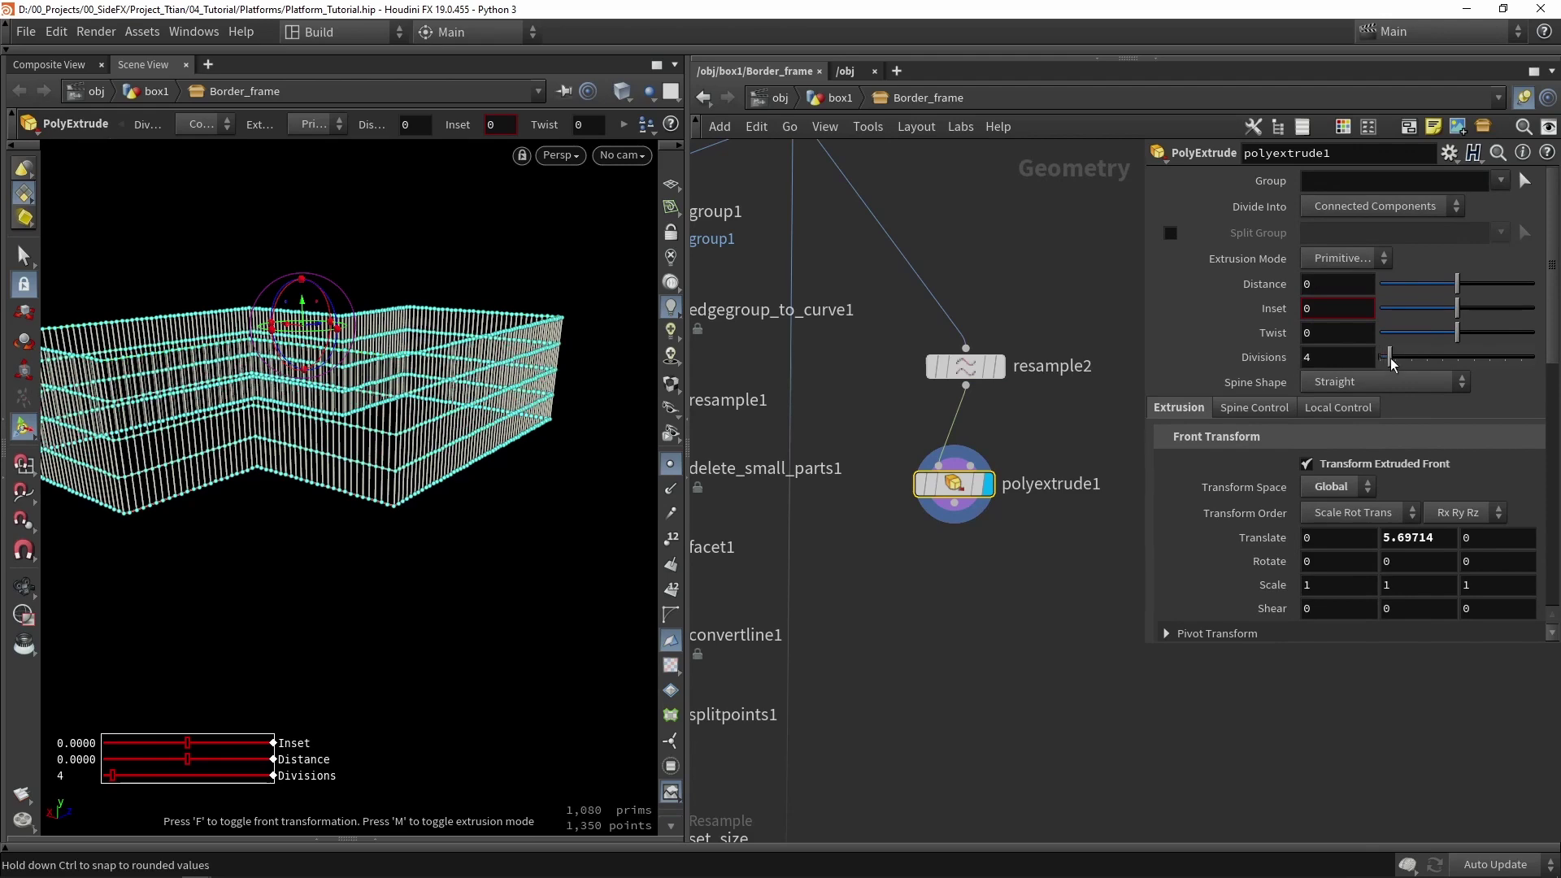
pyautogui.press('Escape')
pyautogui.moveTo(250, 395)
pyautogui.mouseDown()
pyautogui.moveTo(170, 401)
pyautogui.moveTo(338, 411)
pyautogui.moveTo(169, 416)
pyautogui.moveTo(244, 410)
pyautogui.mouseUp()
pyautogui.press('Return')
# - Add a displayed Normal node below polyextrude1 that adds normals to Points
pyautogui.press('Tab')
pyautogui.write('no')
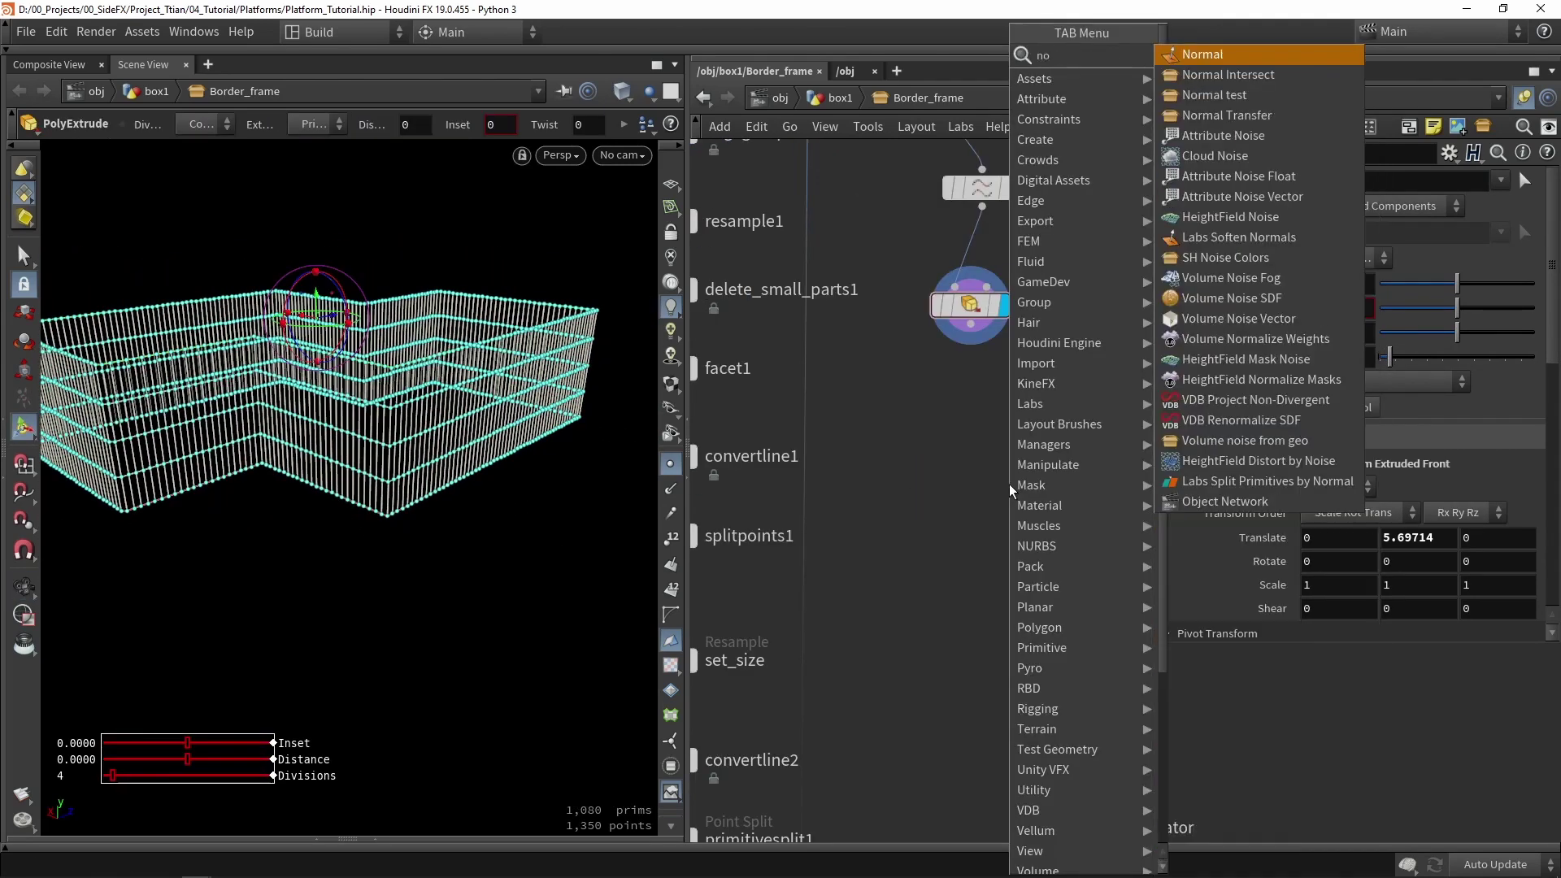
pyautogui.press('Return')
pyautogui.click(971, 466)
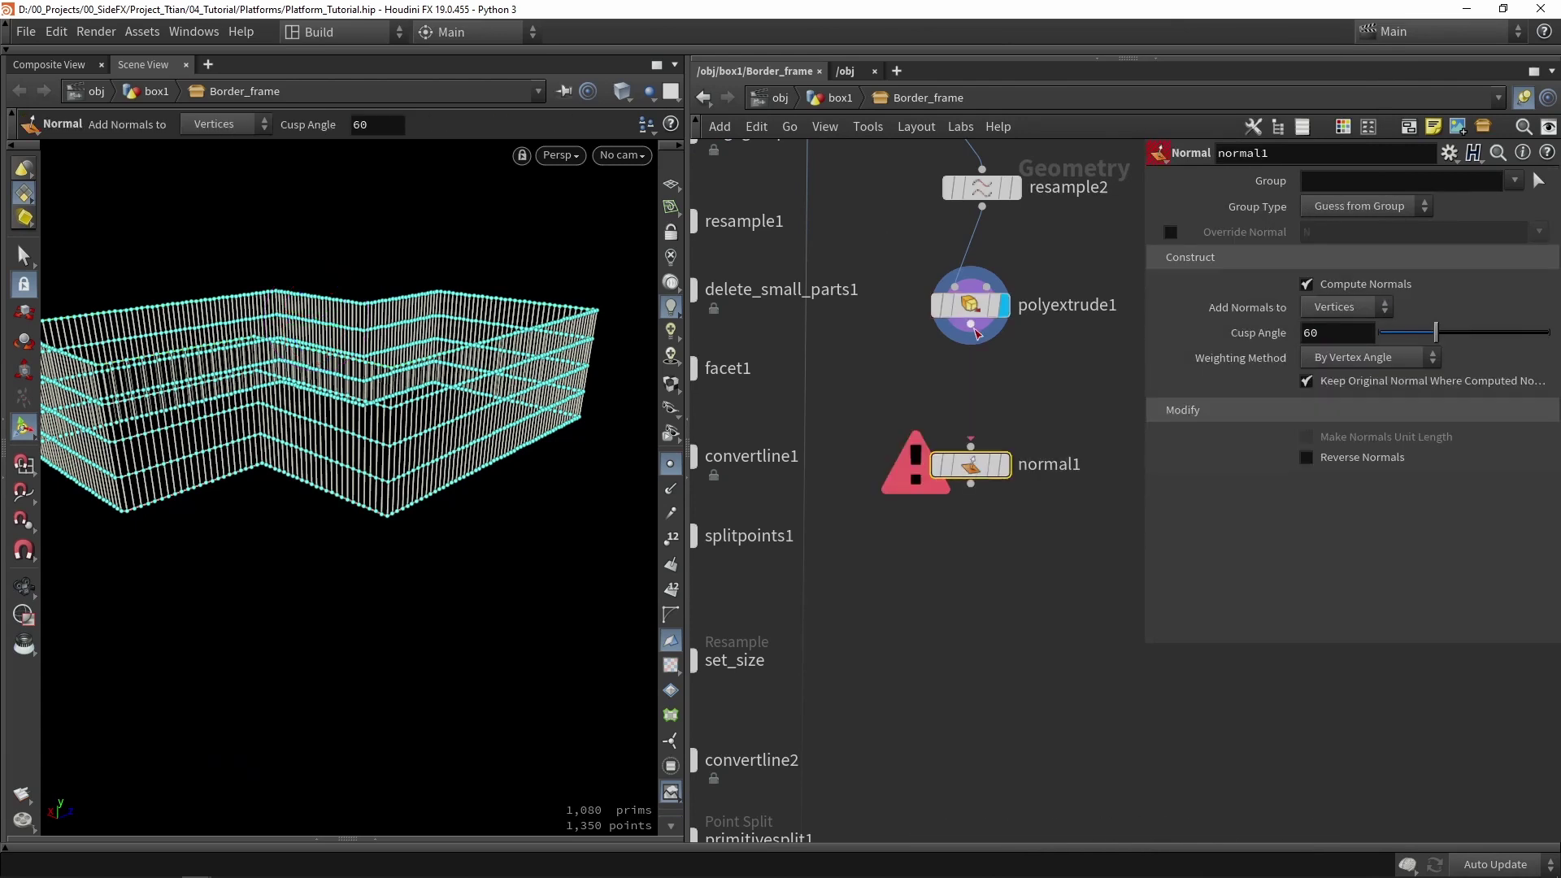
pyautogui.moveTo(971, 324); pyautogui.dragTo(972, 448)
pyautogui.click(1005, 465)
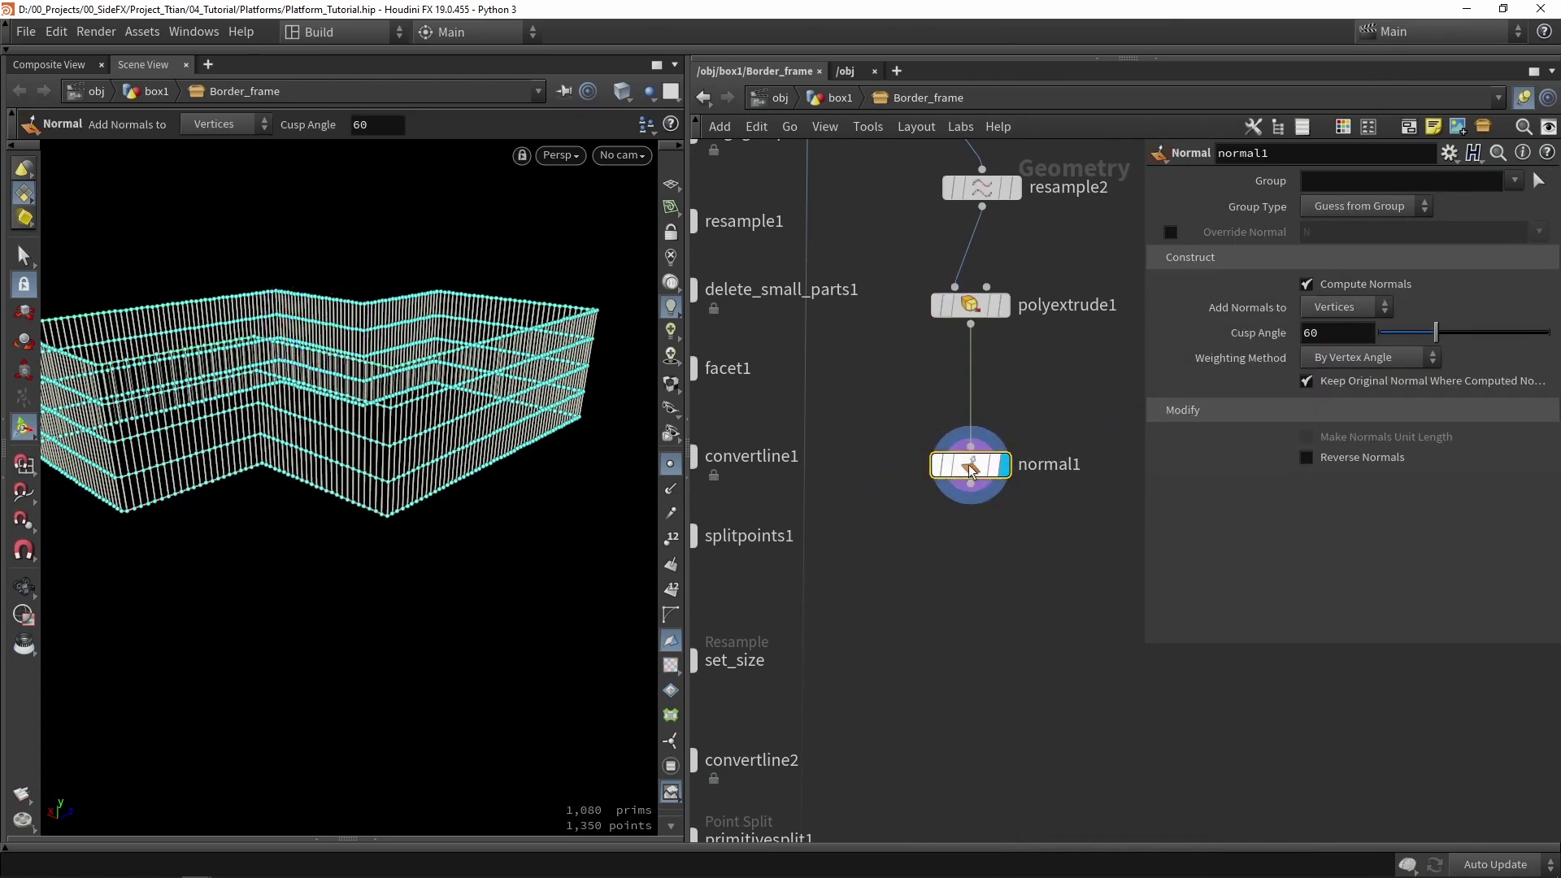
pyautogui.click(1346, 307)
pyautogui.click(1340, 325)
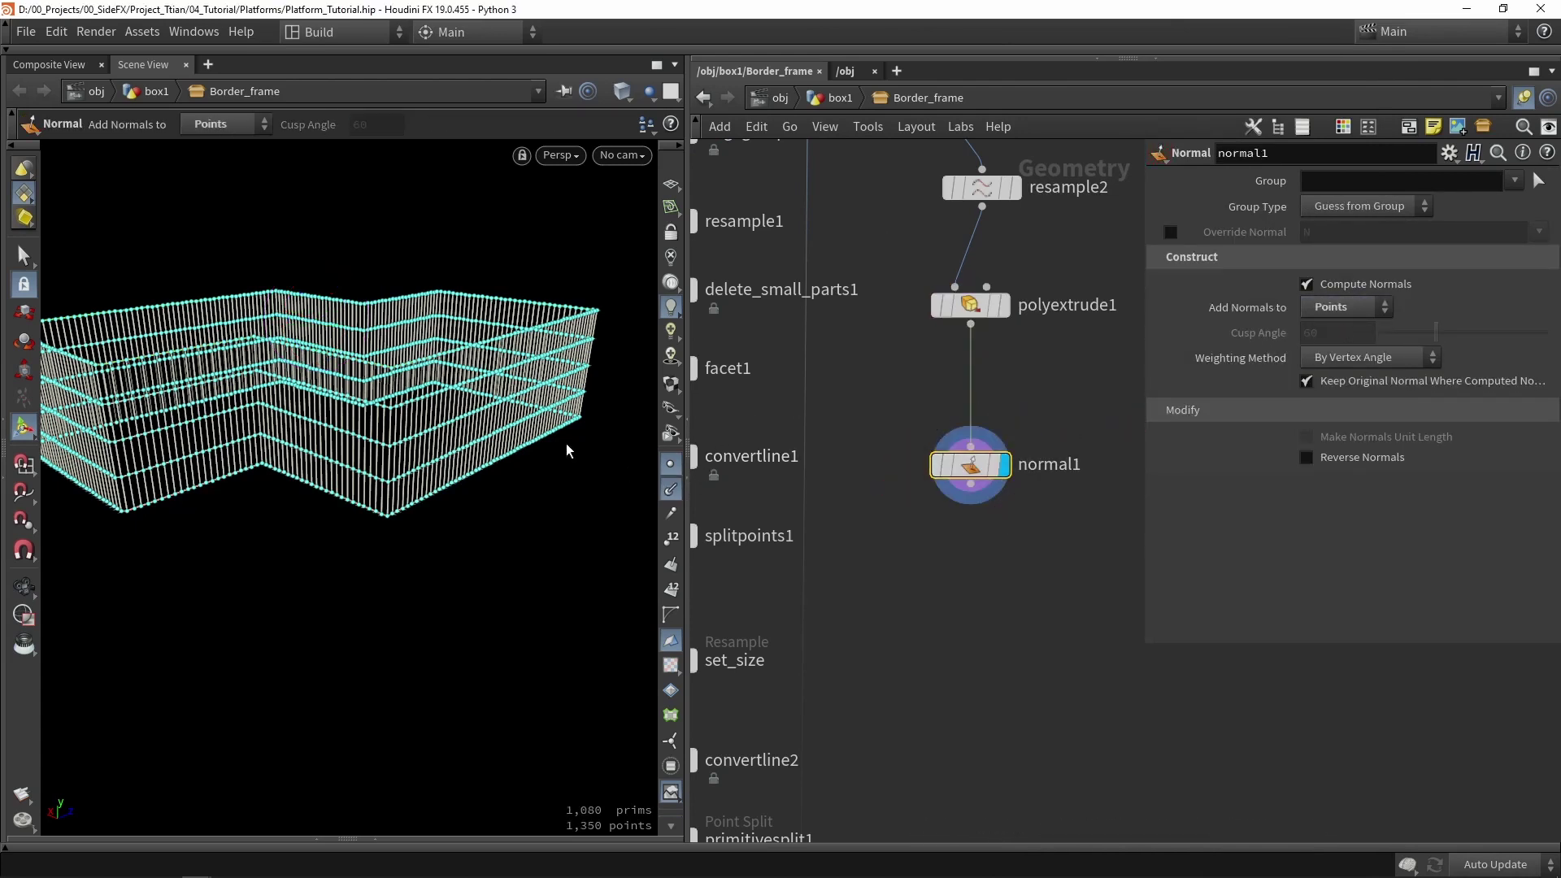
# - Orbit and zoom around the frame corners to inspect the new point normals
pyautogui.moveTo(488, 365); pyautogui.dragTo(536, 503)
pyautogui.scroll(5, 338, 453)
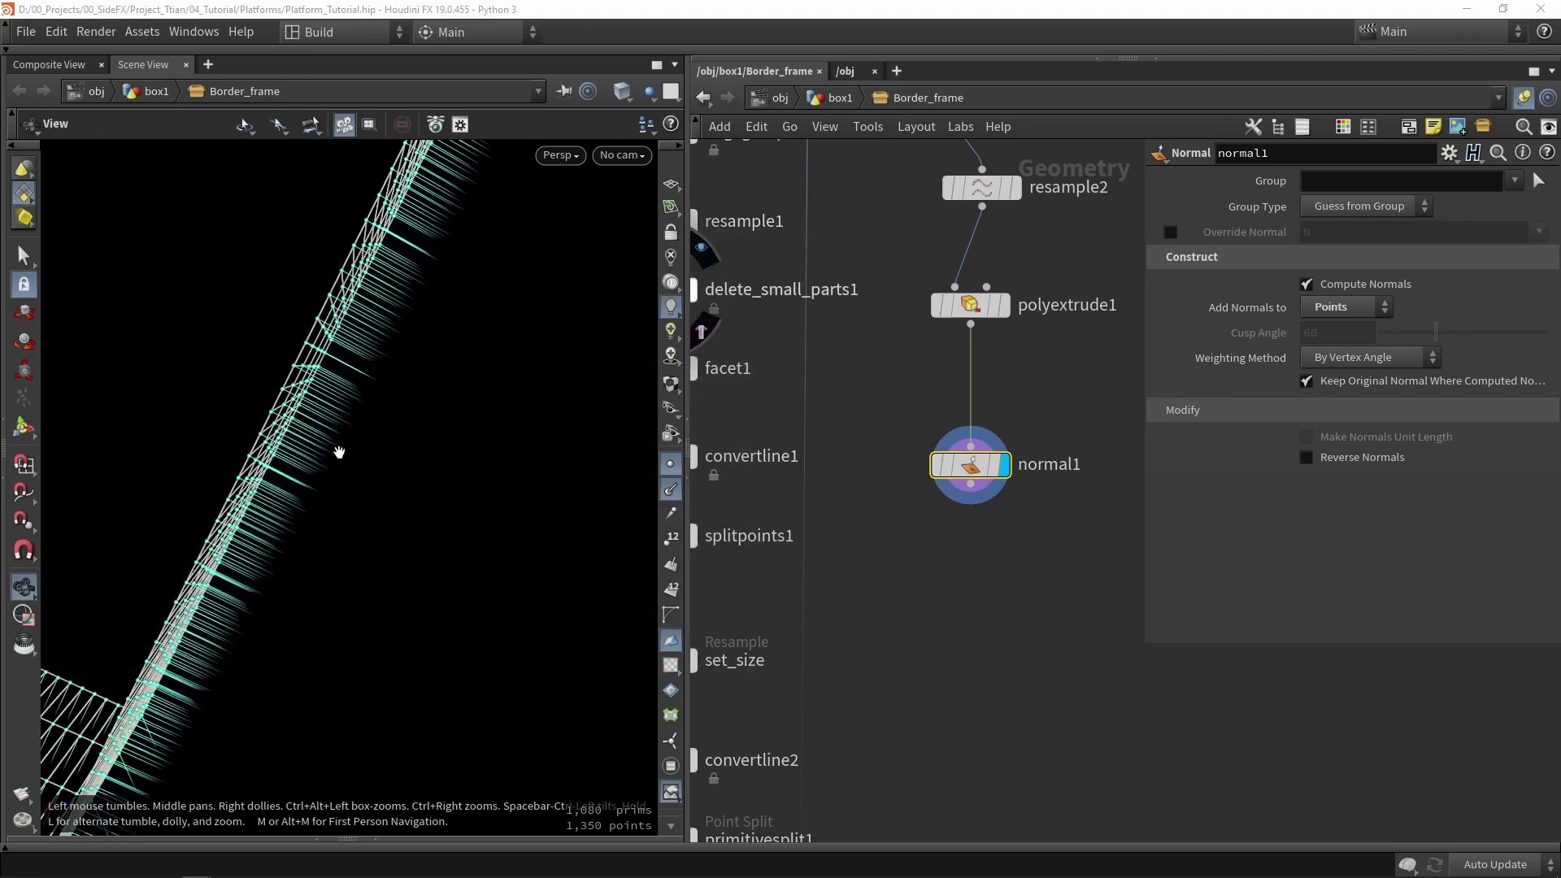
pyautogui.moveTo(338, 453); pyautogui.dragTo(359, 429)
pyautogui.scroll(-5, 329, 423)
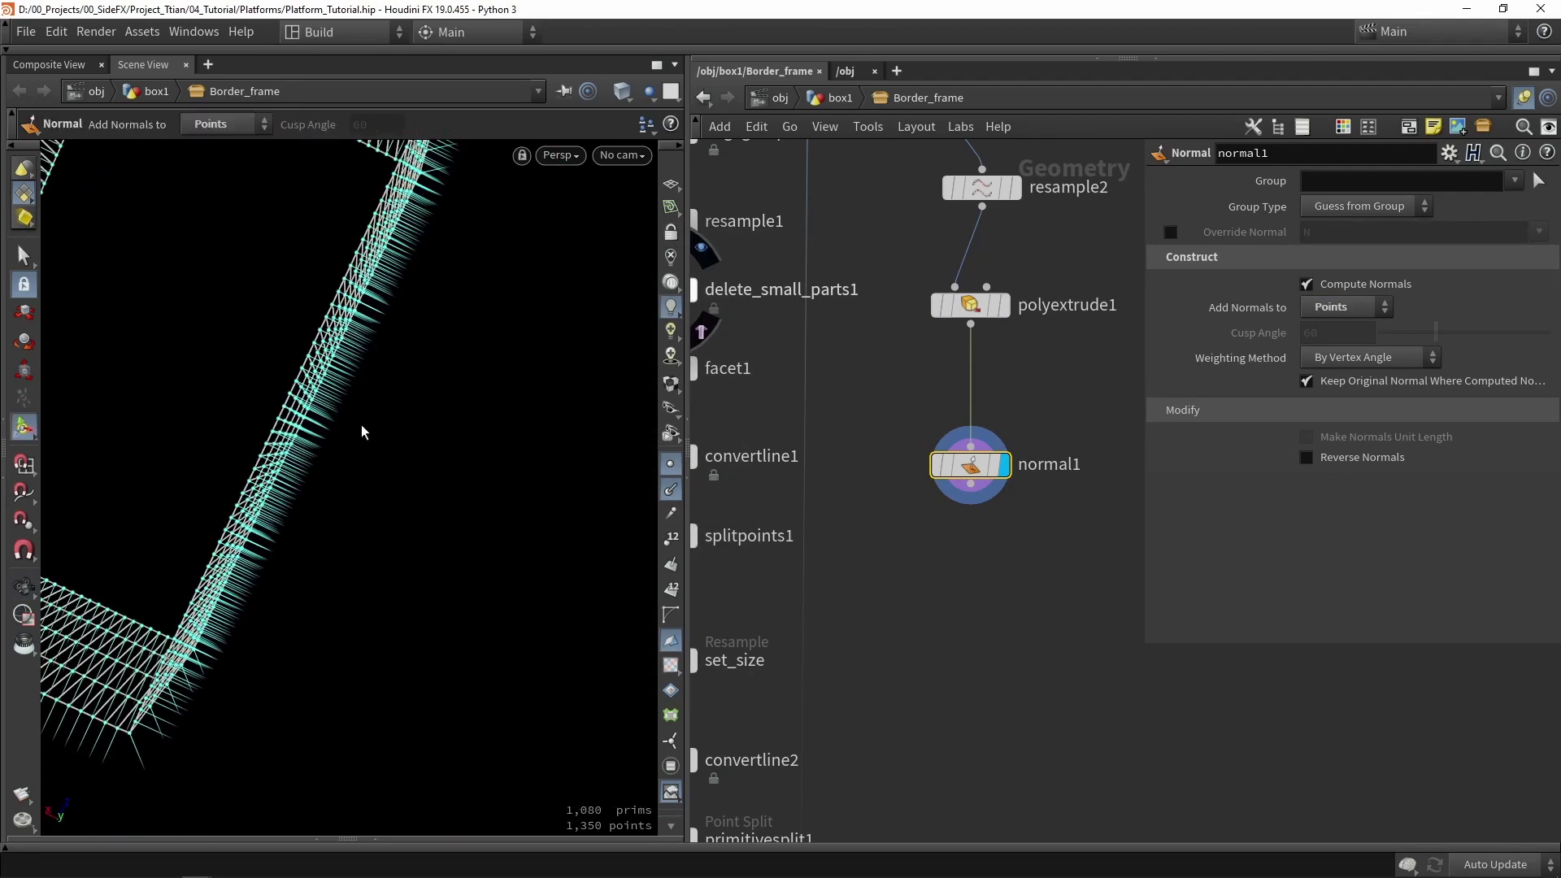
pyautogui.moveTo(358, 428); pyautogui.dragTo(357, 589, button='right')
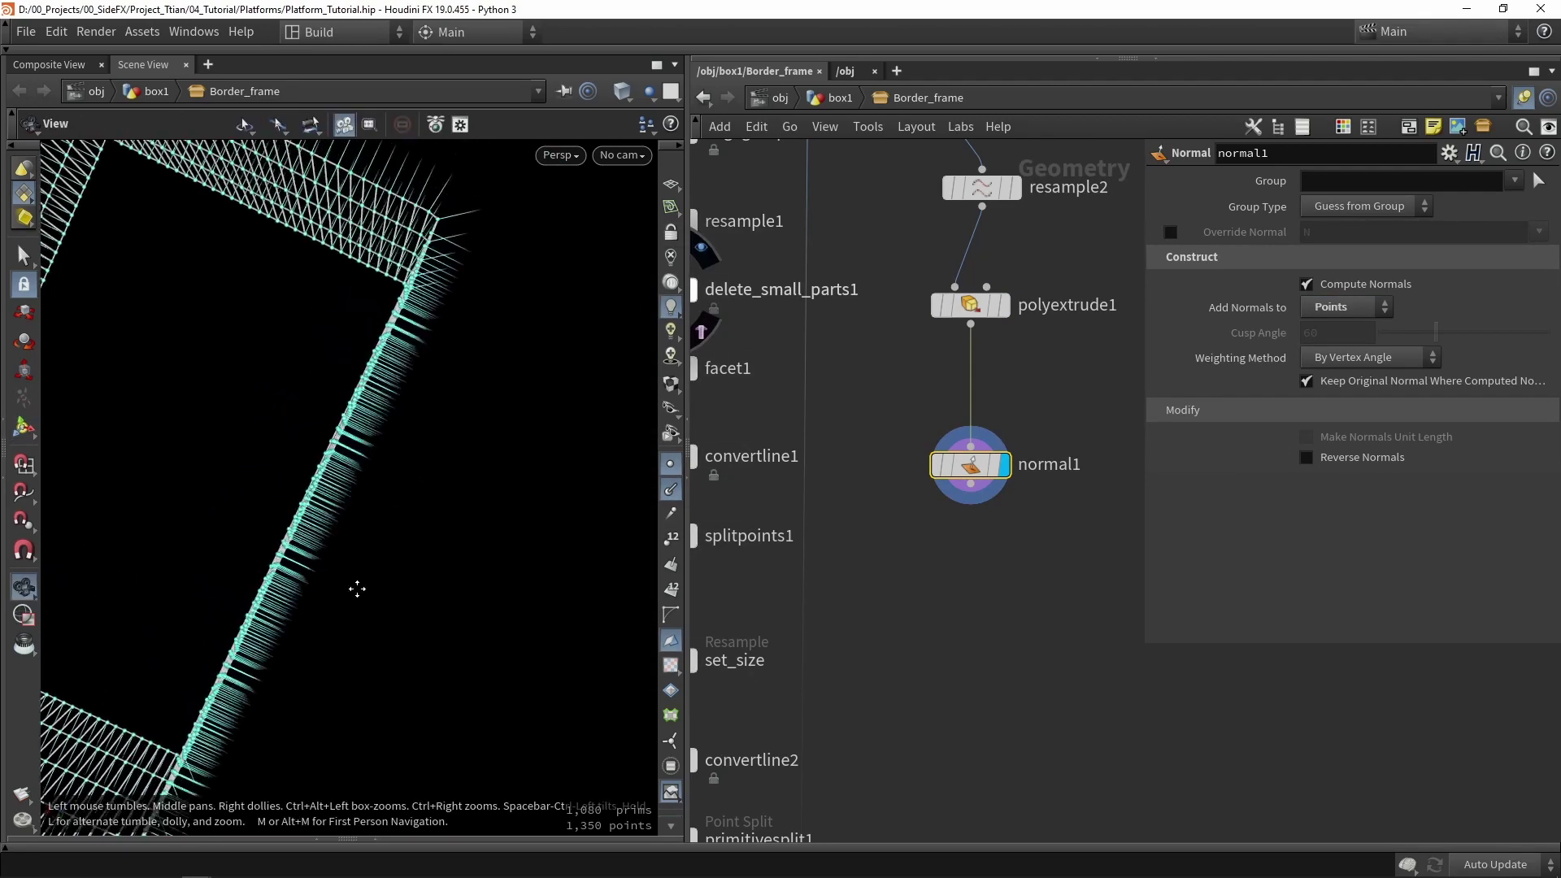
pyautogui.moveTo(357, 589); pyautogui.dragTo(341, 345)
pyautogui.press('Return')
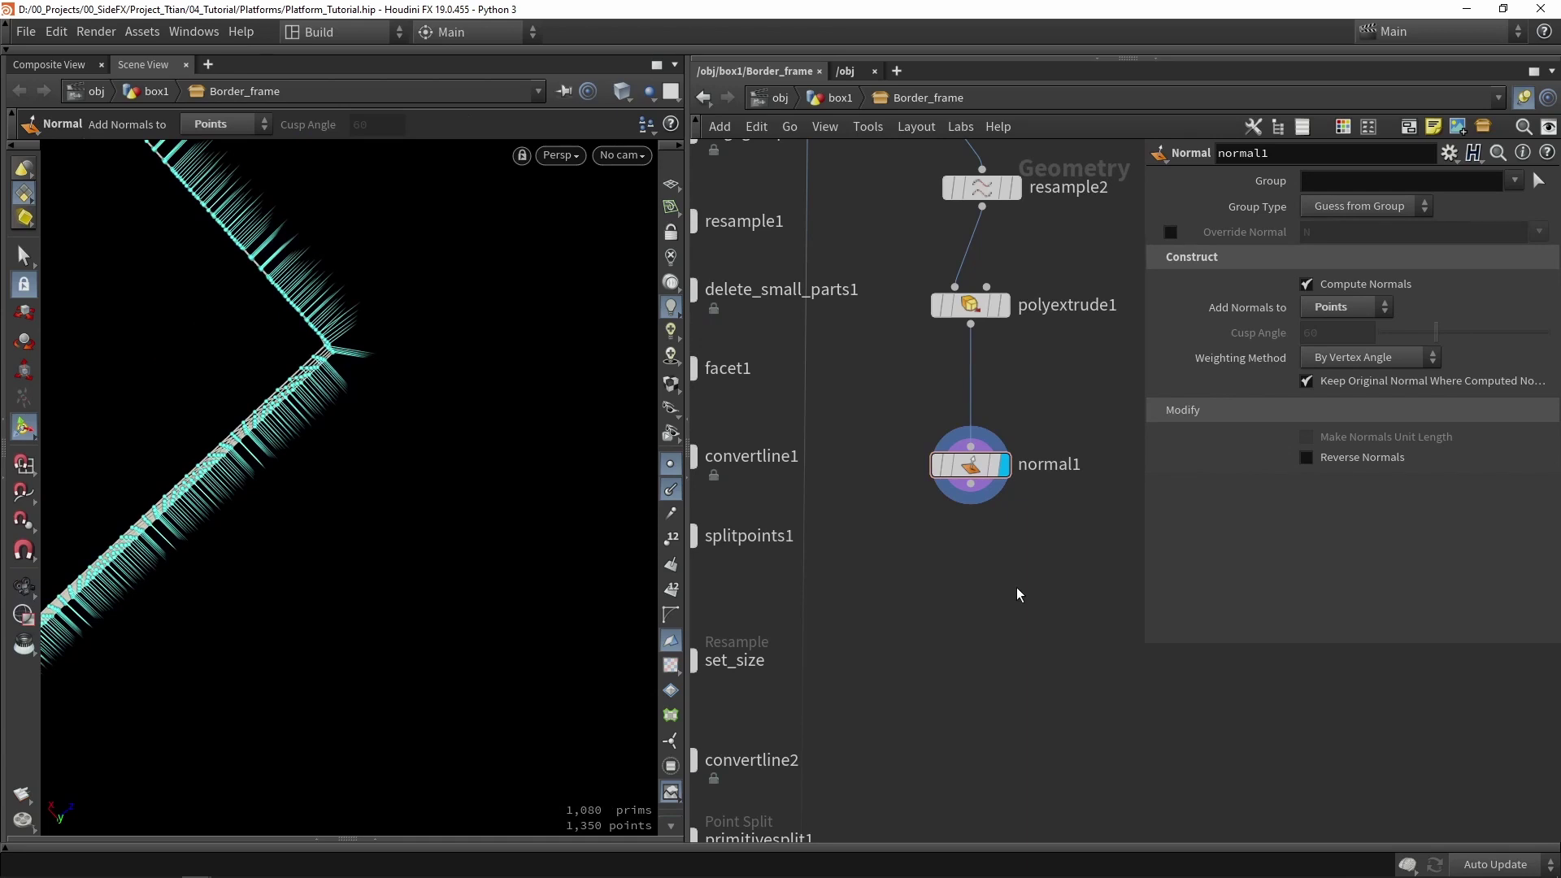
# - Box-select resample2, polyextrude1 and normal1 and move them further down the network
pyautogui.press('Tab')
pyautogui.write('spl')
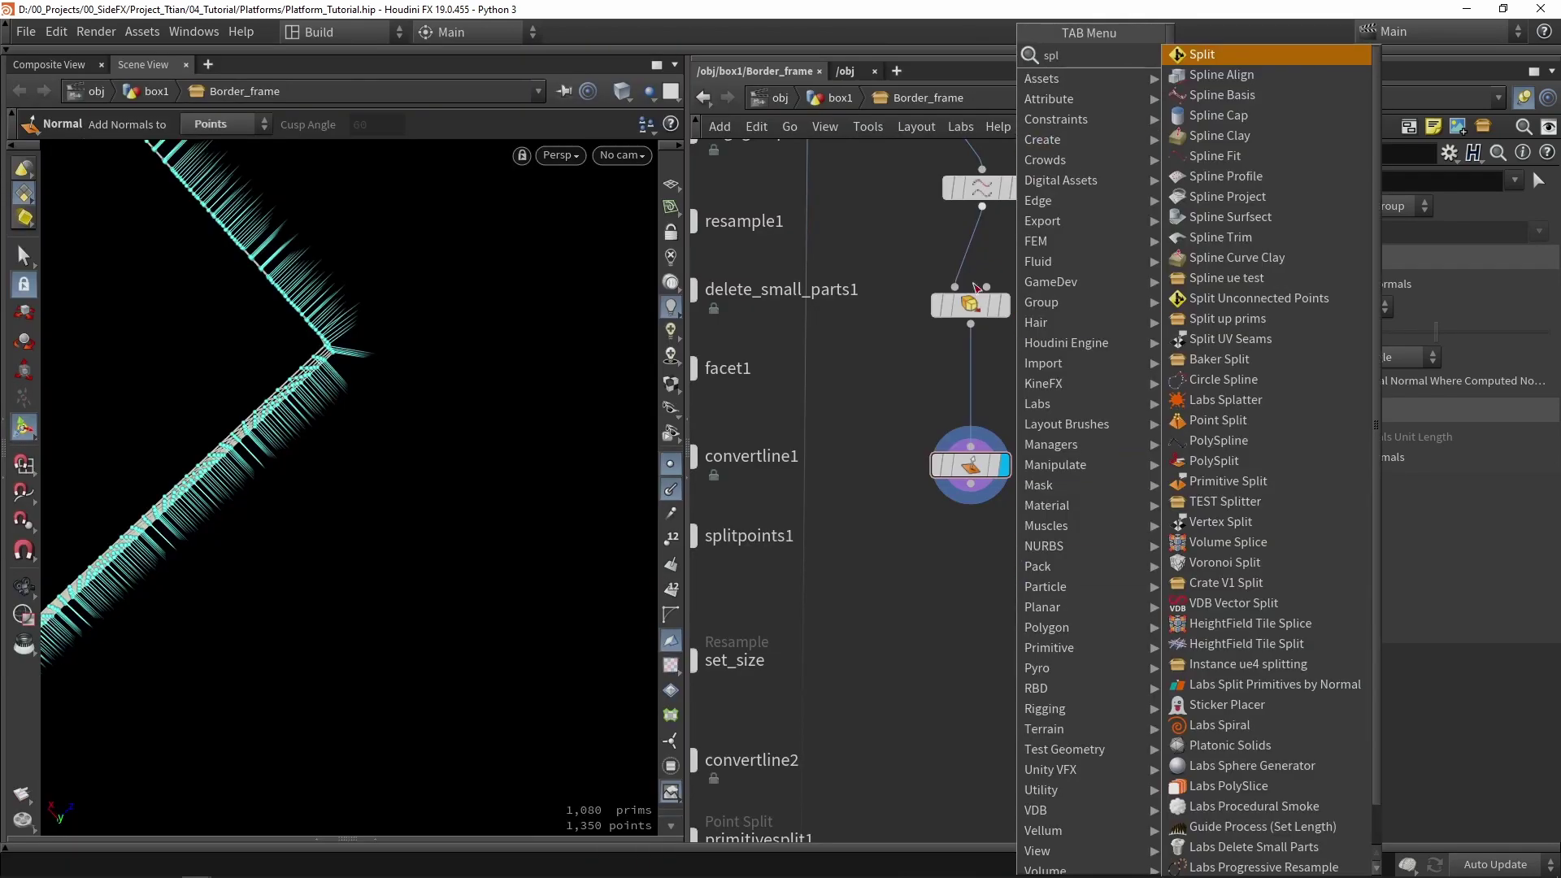
pyautogui.press('Escape')
pyautogui.scroll(-5, 944, 495)
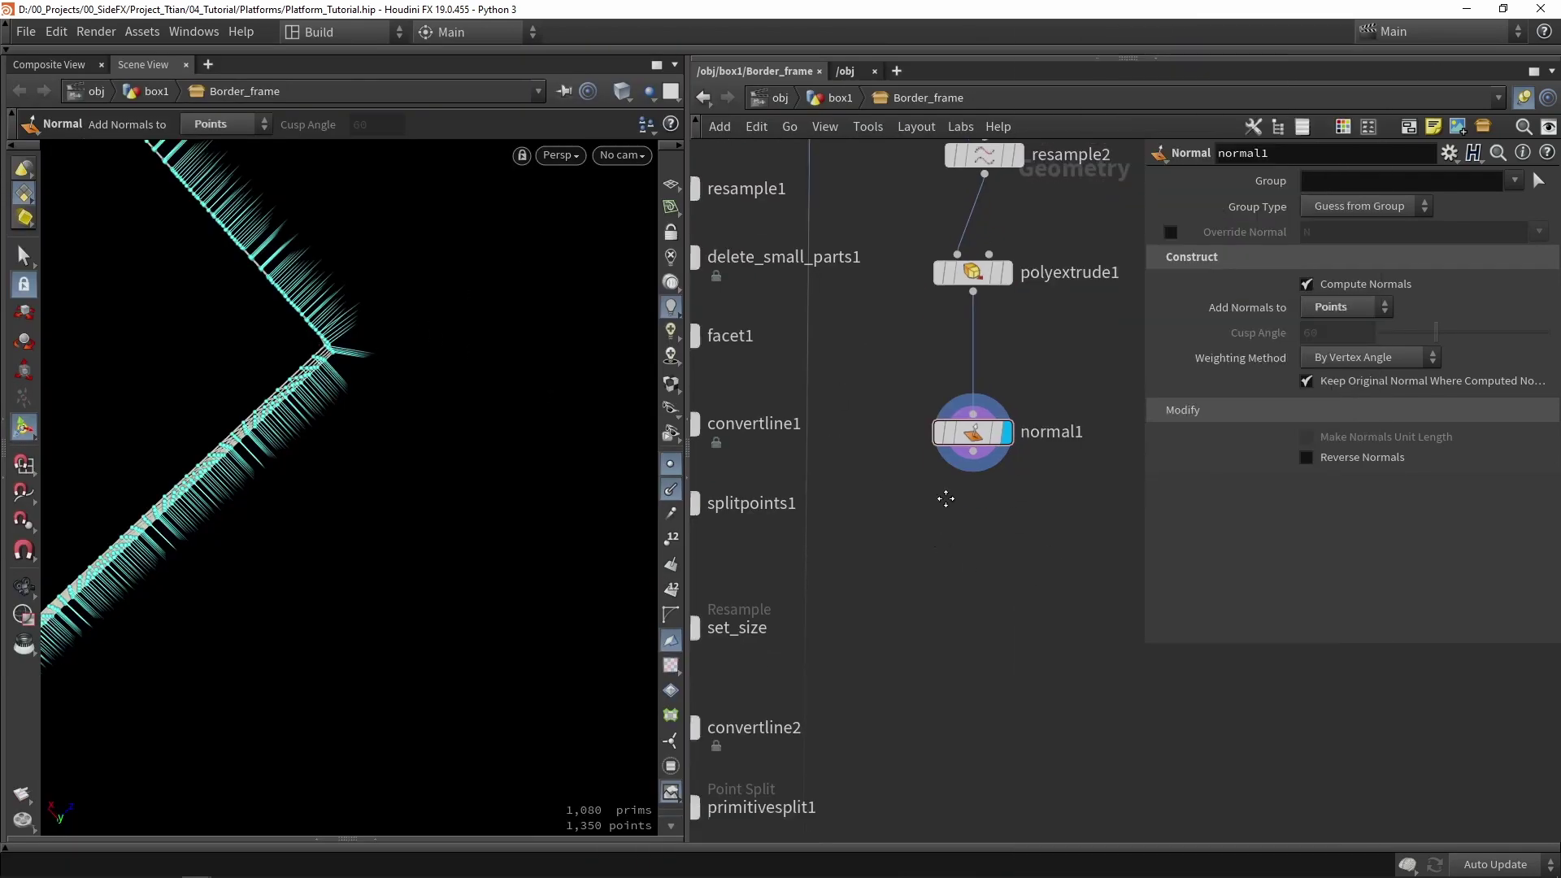
pyautogui.moveTo(1029, 428); pyautogui.dragTo(972, 281)
pyautogui.moveTo(970, 336); pyautogui.dragTo(954, 561)
pyautogui.scroll(4, 934, 573)
pyautogui.moveTo(919, 723); pyautogui.dragTo(948, 628, button='middle')
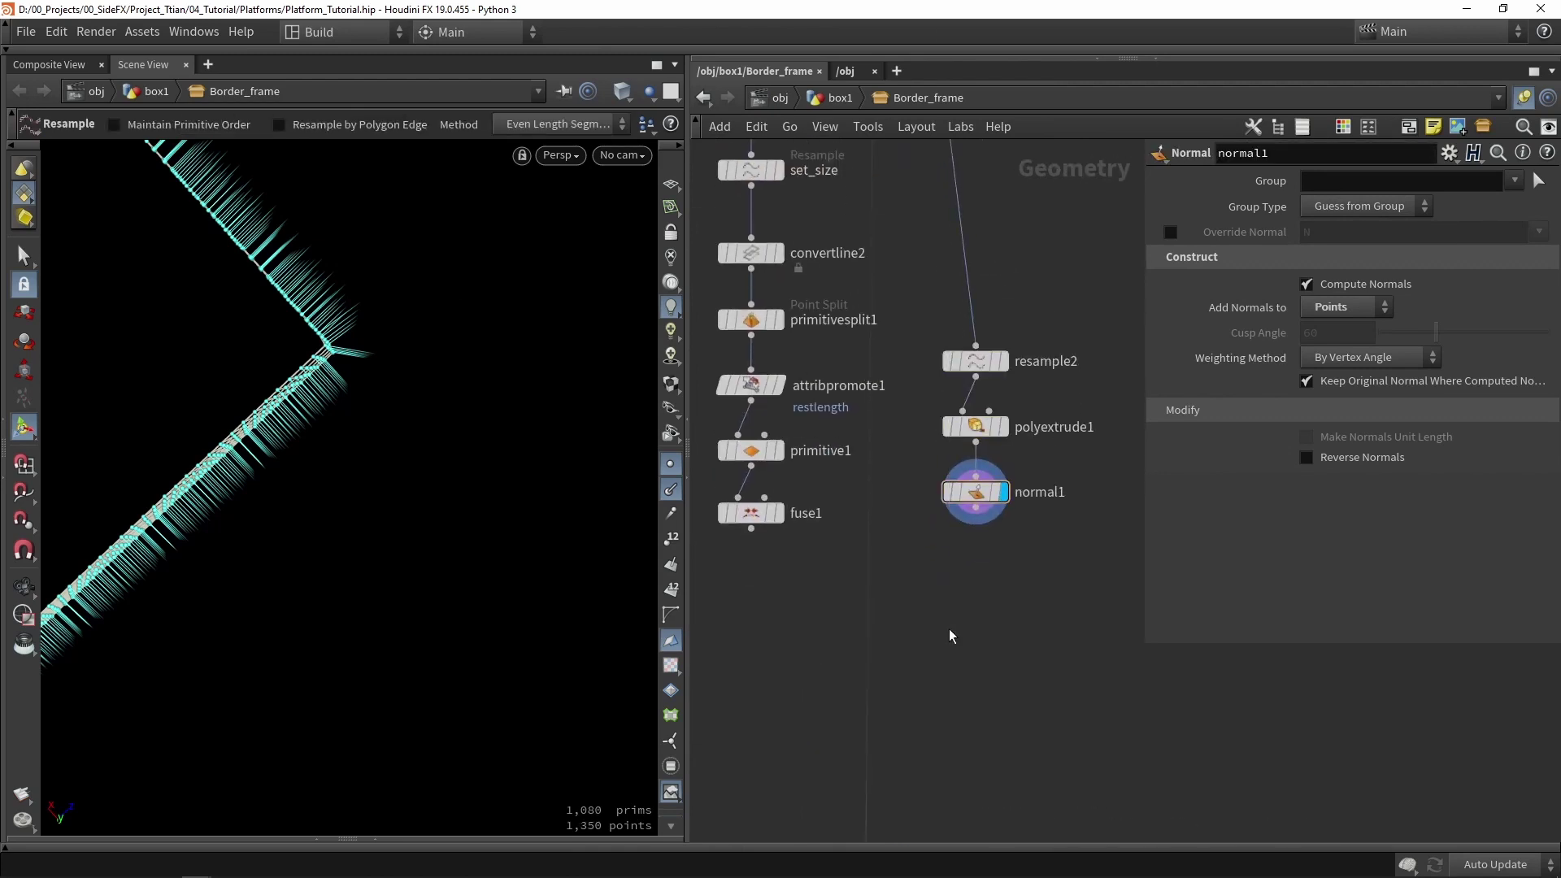
# - Add an Attribute Transfer node with Primitives unchecked and N chosen as the point attribute
pyautogui.press('Tab')
pyautogui.write('t')
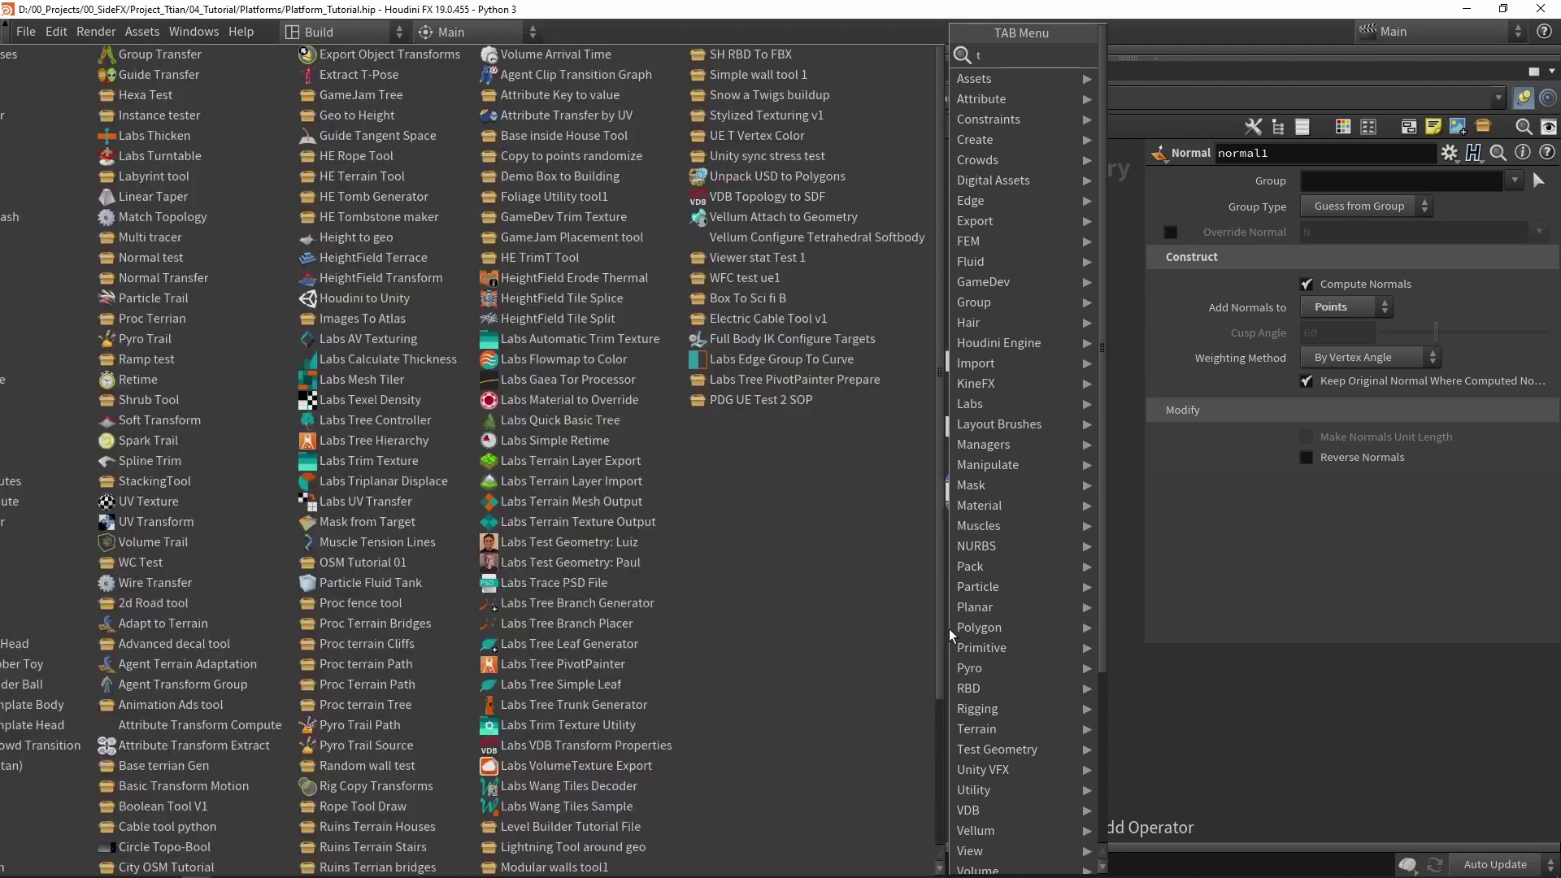
pyautogui.write('ransfer')
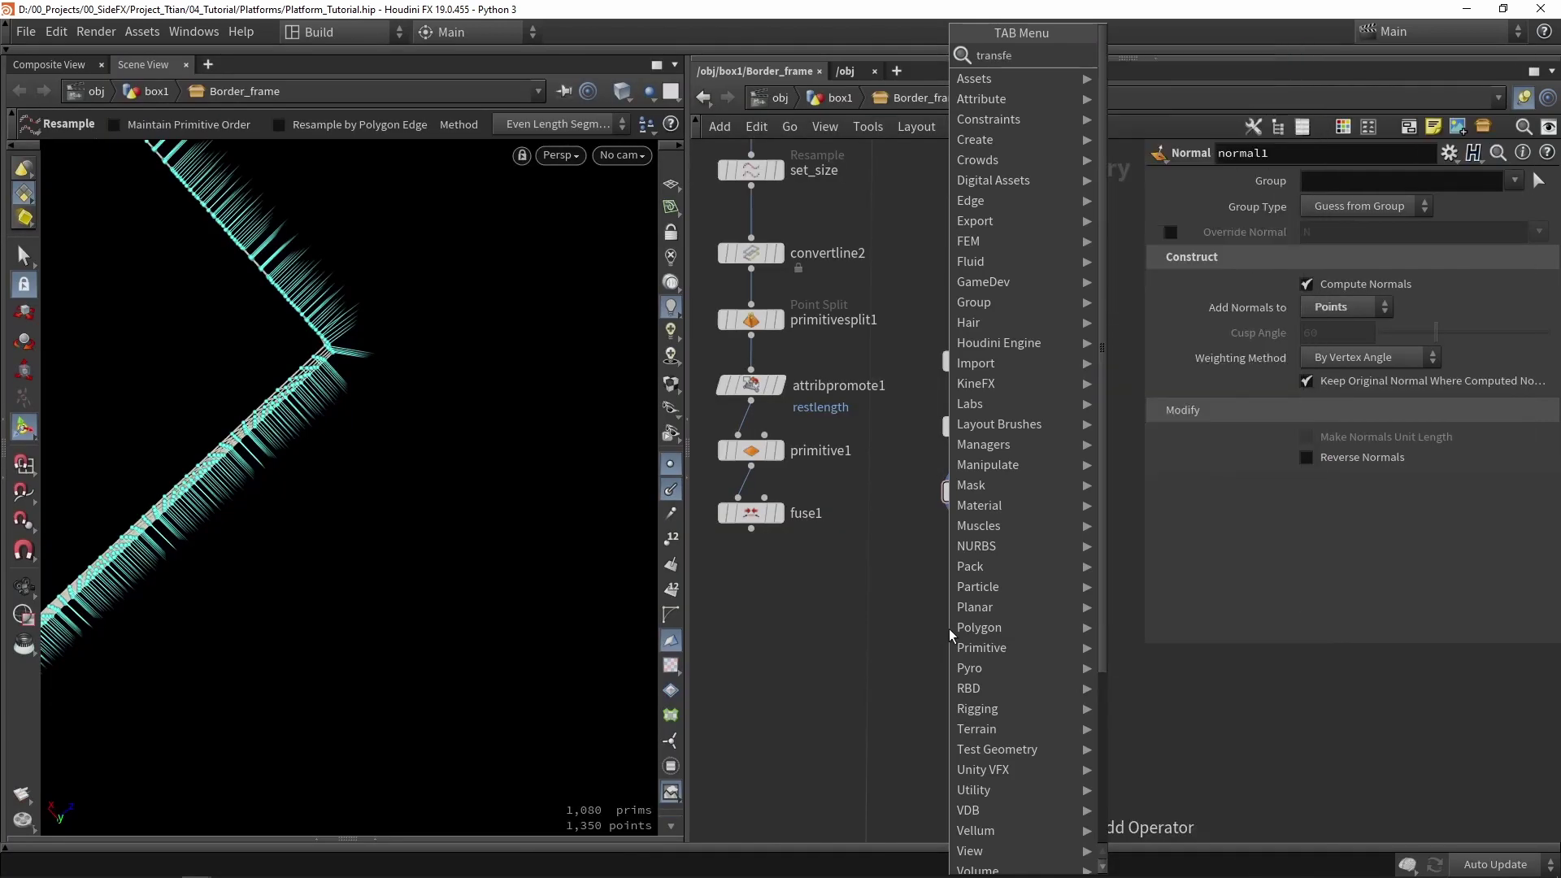
pyautogui.press('Return')
pyautogui.click(1169, 336)
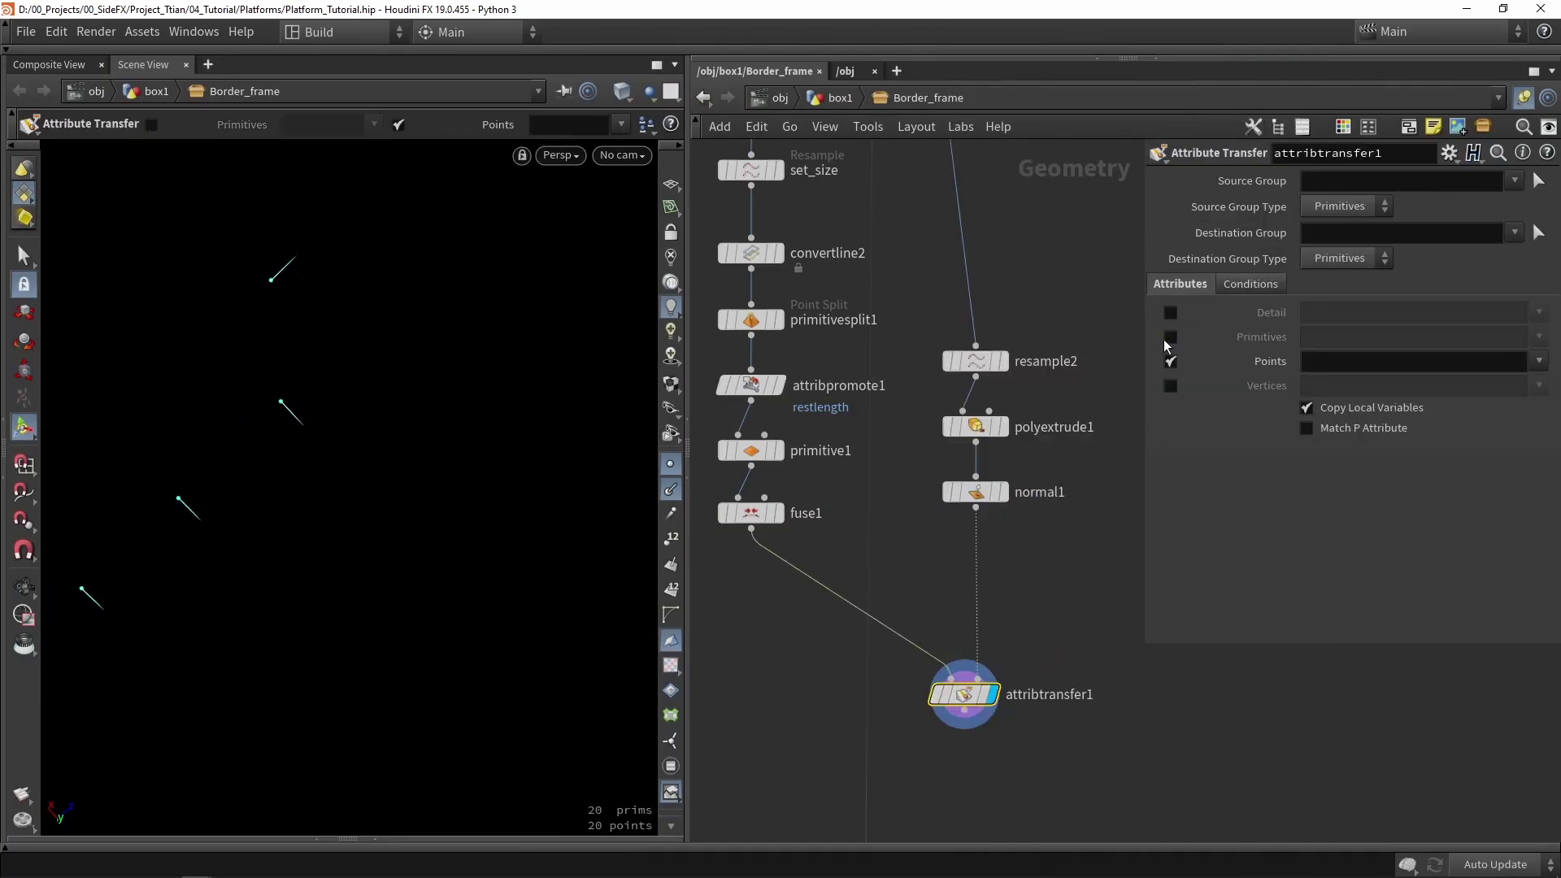
pyautogui.click(1539, 361)
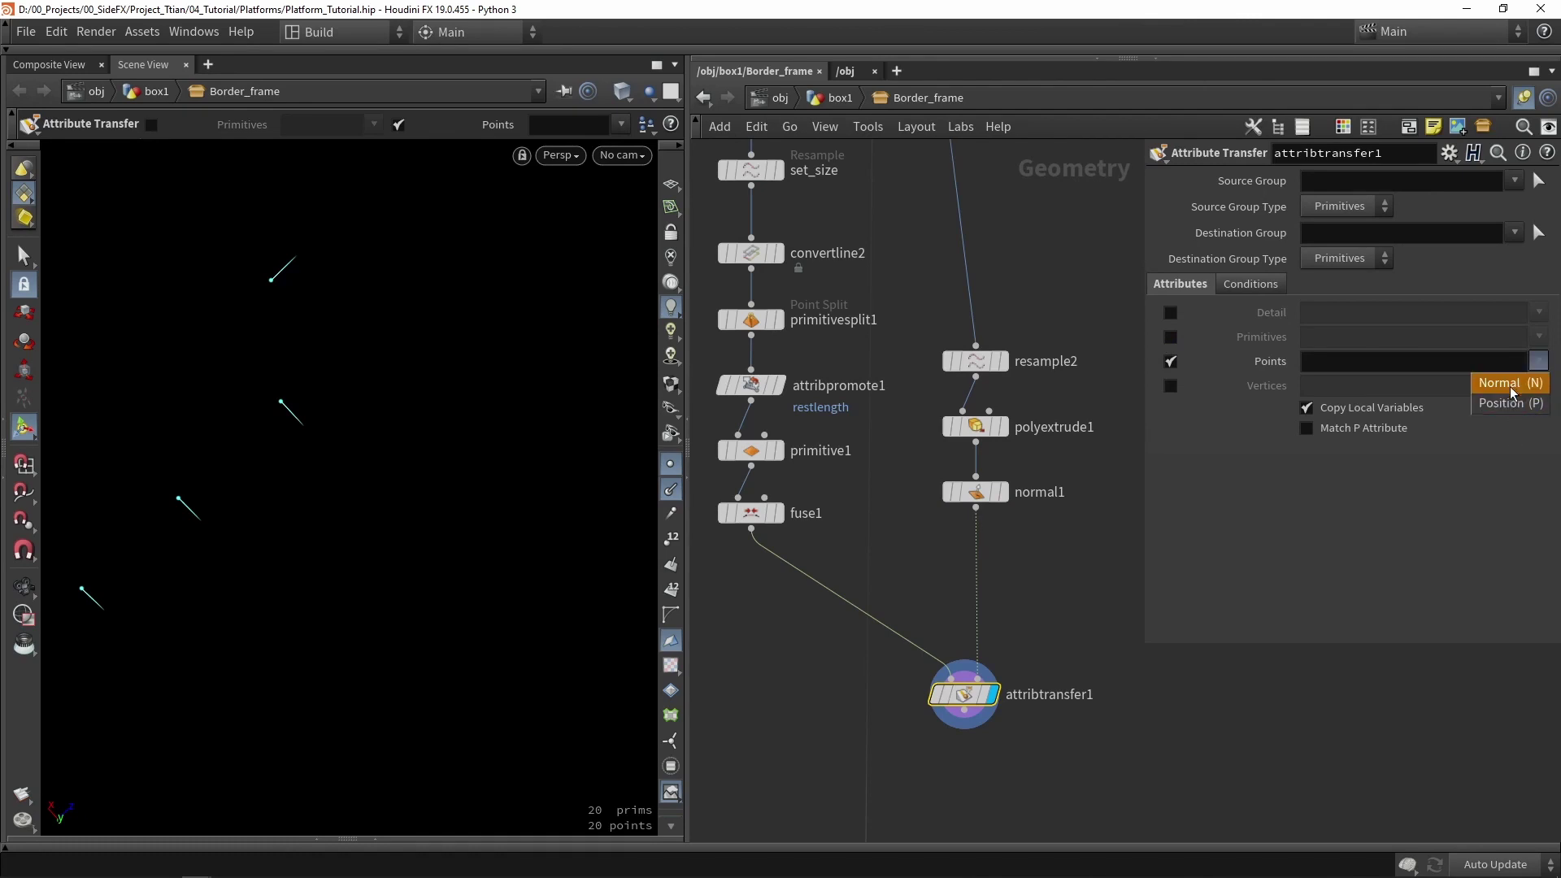
pyautogui.click(1513, 385)
# - Wire attribtransfer1 into output0
pyautogui.press('Escape')
pyautogui.scroll(-5, 336, 433)
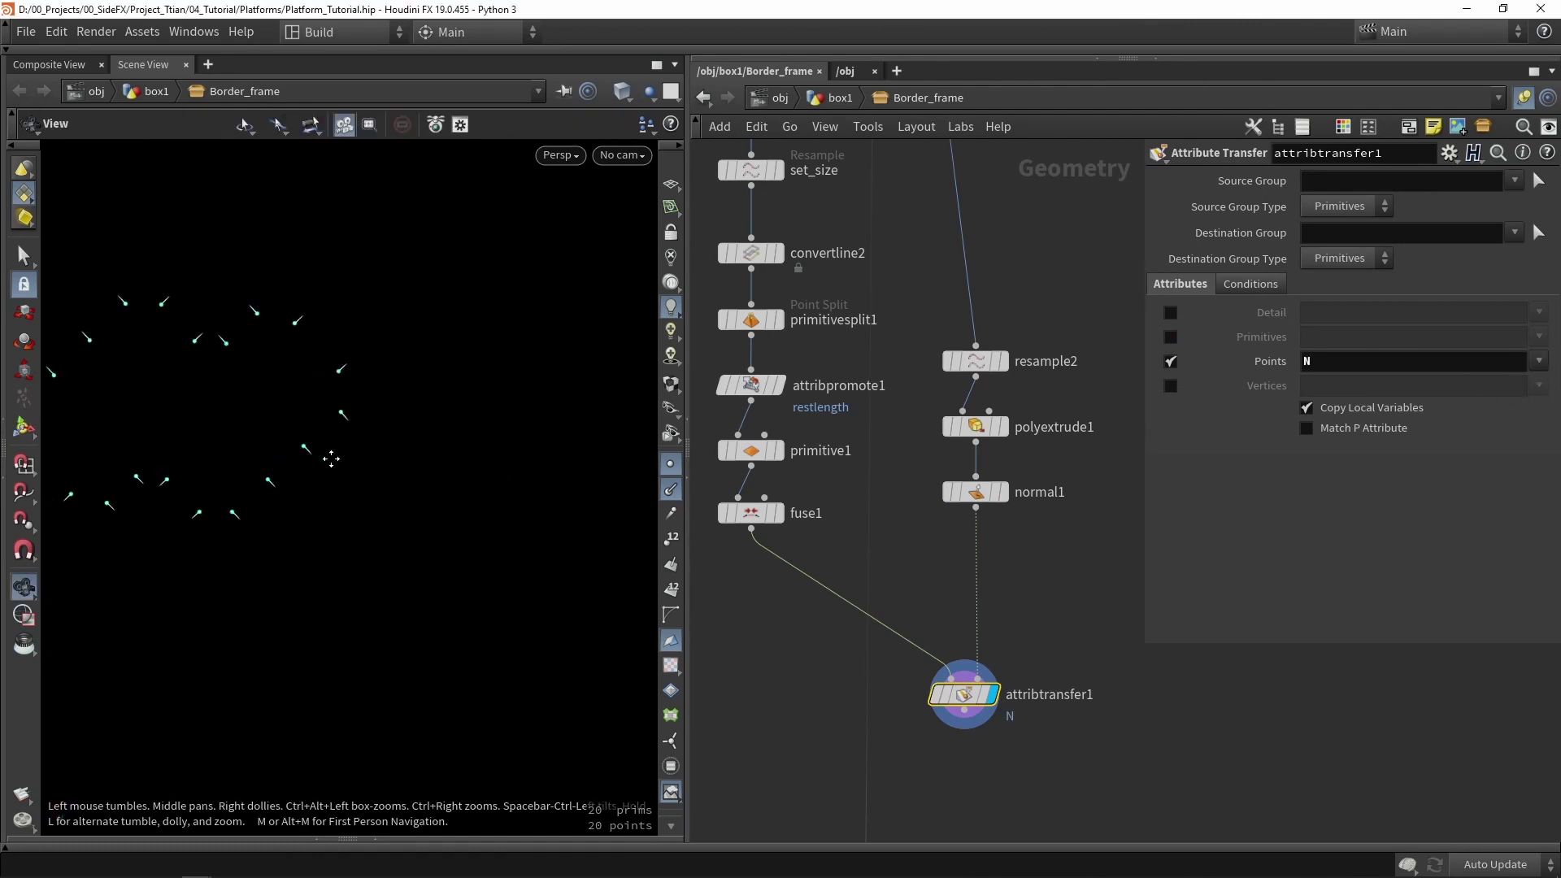
pyautogui.scroll(3, 289, 334)
pyautogui.press('Return')
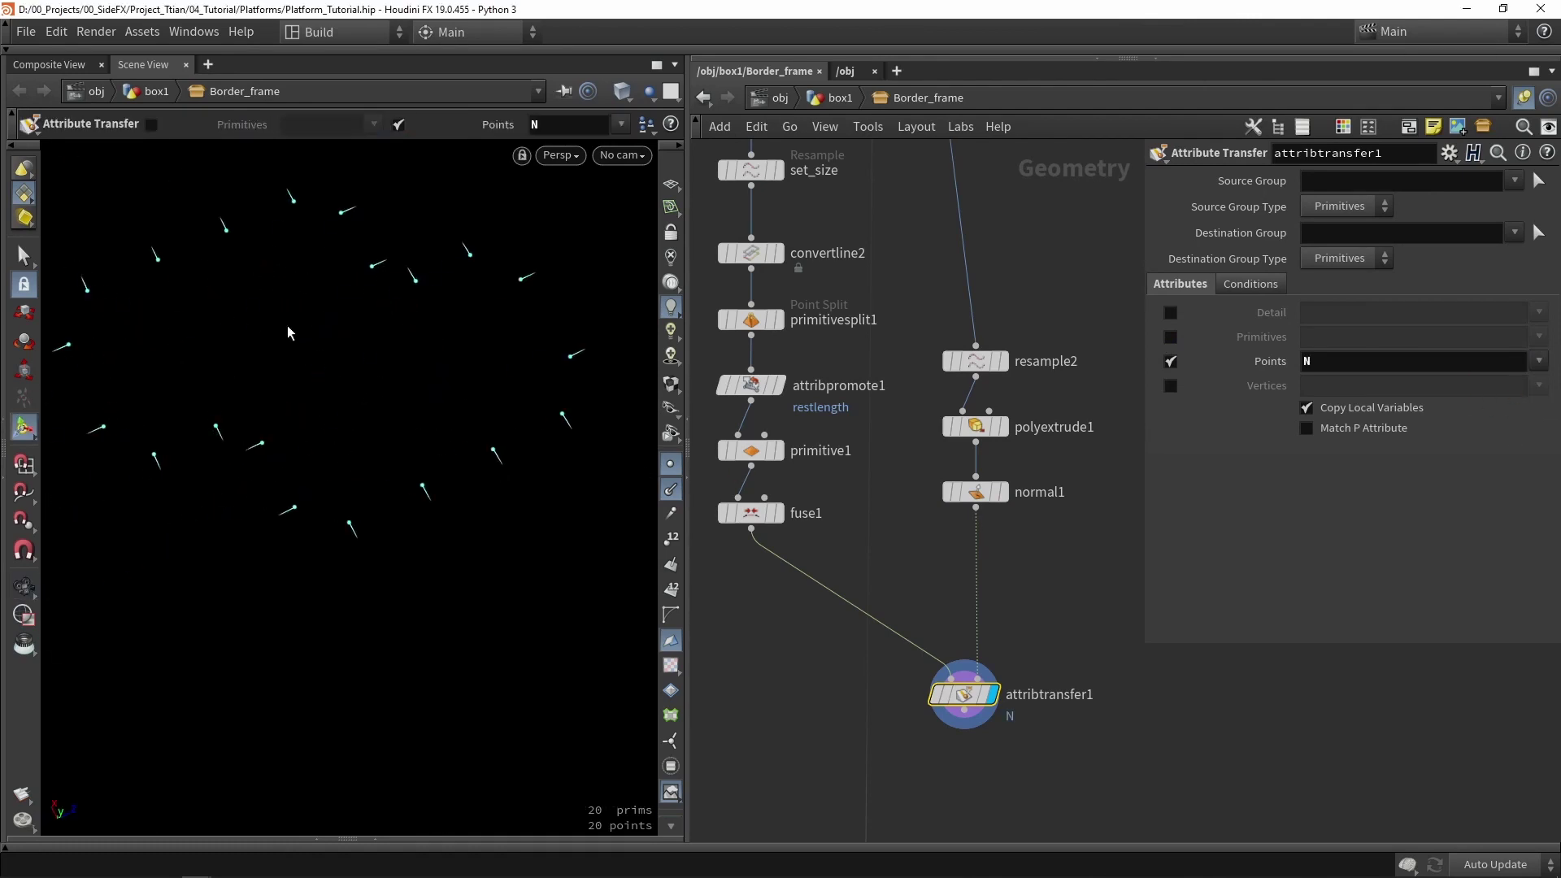
pyautogui.scroll(-3, 941, 516)
pyautogui.moveTo(953, 803); pyautogui.dragTo(943, 423)
pyautogui.scroll(-2, 945, 424)
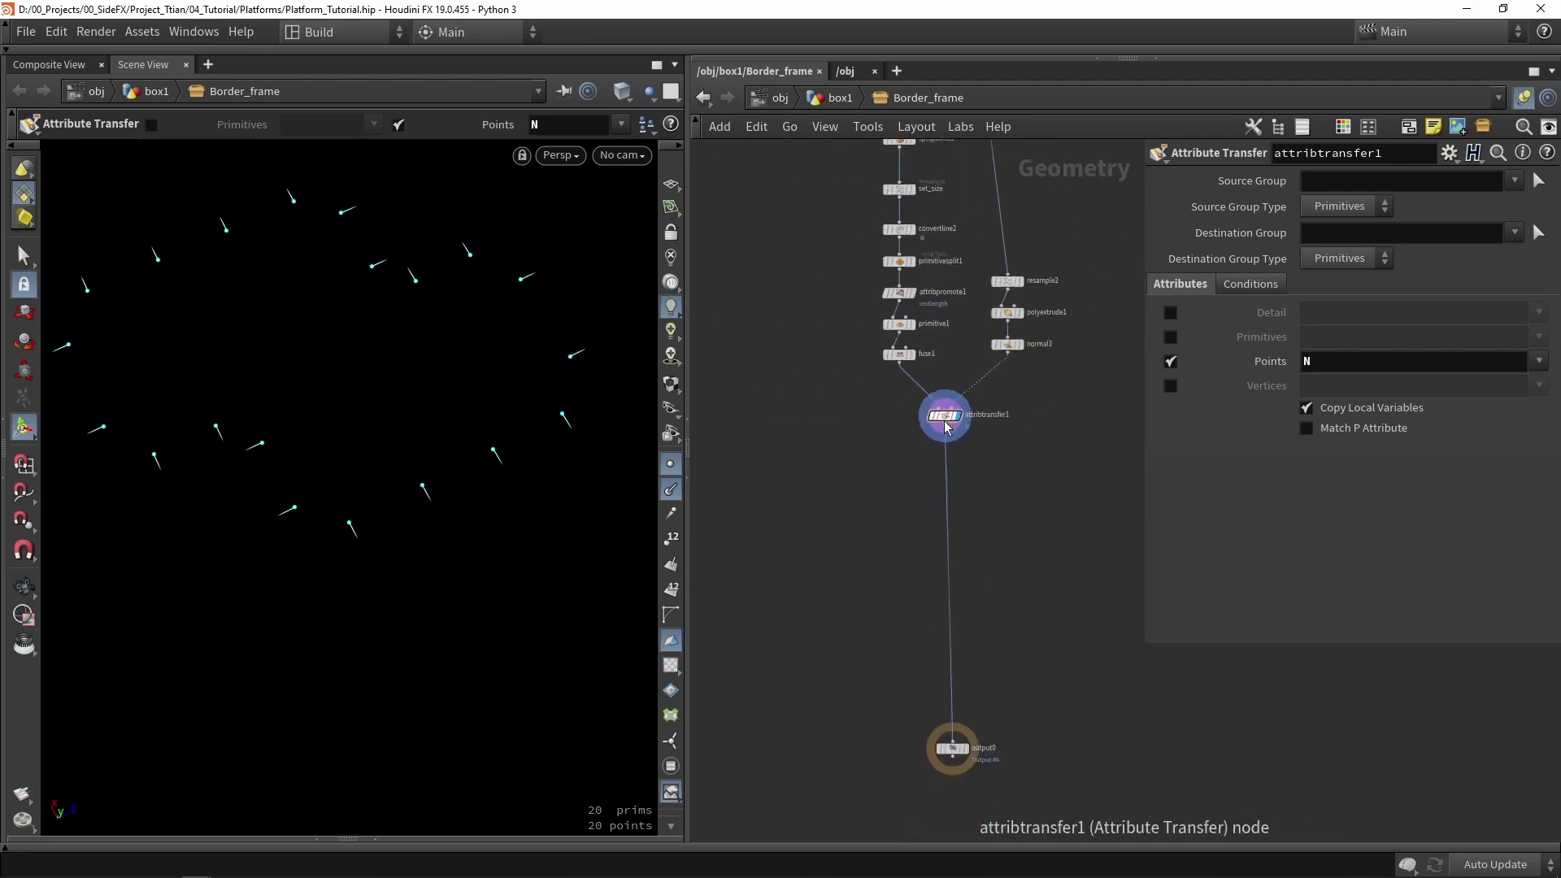
pyautogui.scroll(5, 945, 427)
pyautogui.click(947, 429)
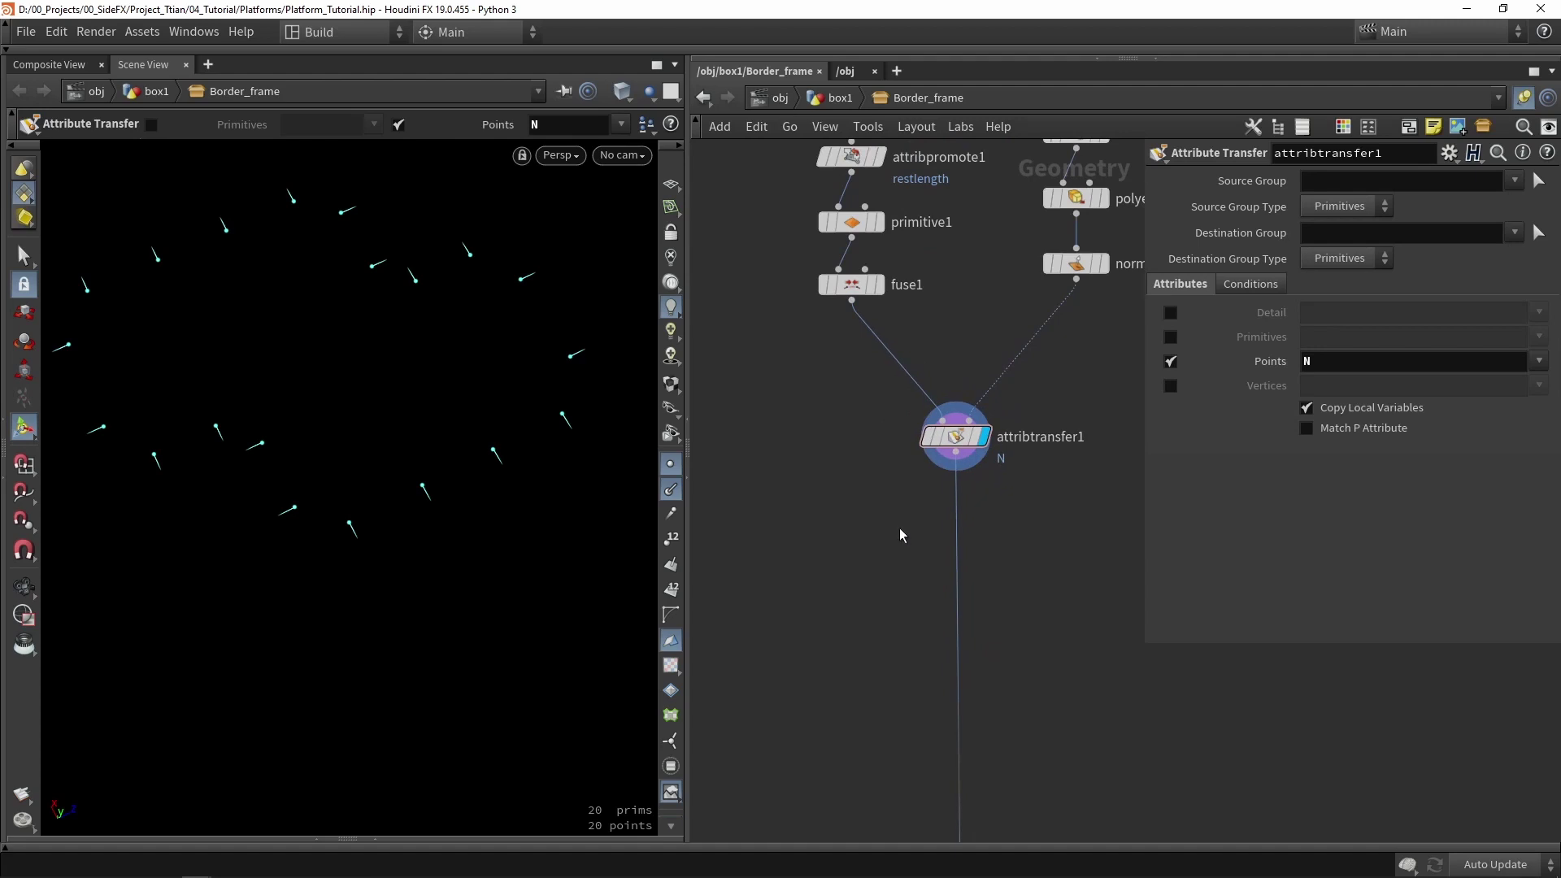
pyautogui.moveTo(900, 534); pyautogui.dragTo(909, 523, button='middle')
pyautogui.scroll(-4, 908, 523)
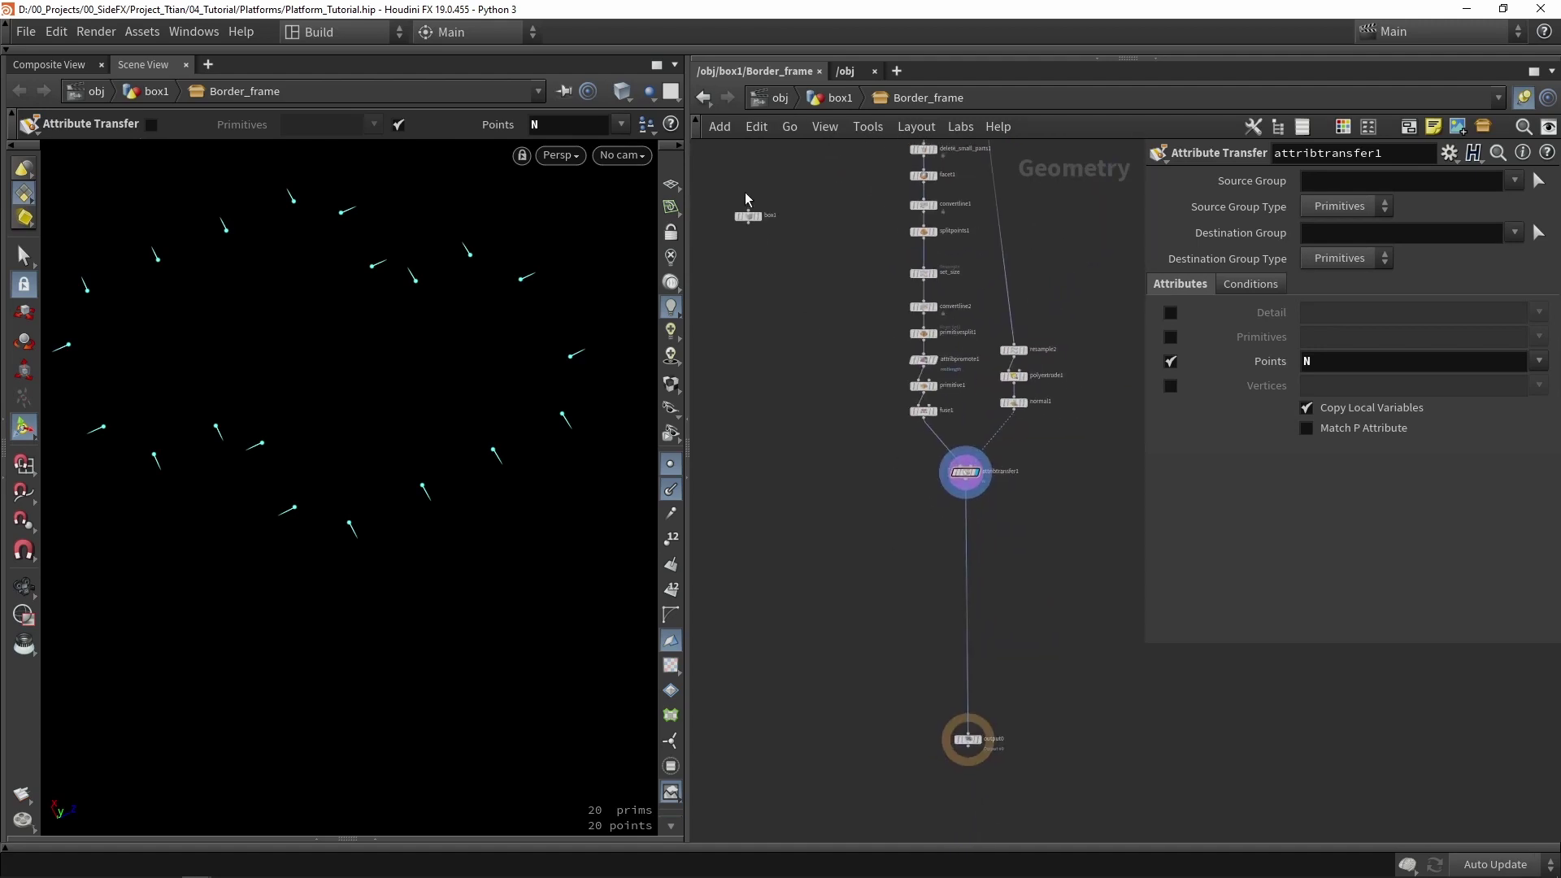
# - Add a displayed Copy to Points node with box1 in input 1 and attribtransfer1 in input 2
pyautogui.moveTo(753, 218); pyautogui.dragTo(866, 467)
pyautogui.scroll(3, 893, 548)
pyautogui.press('Tab')
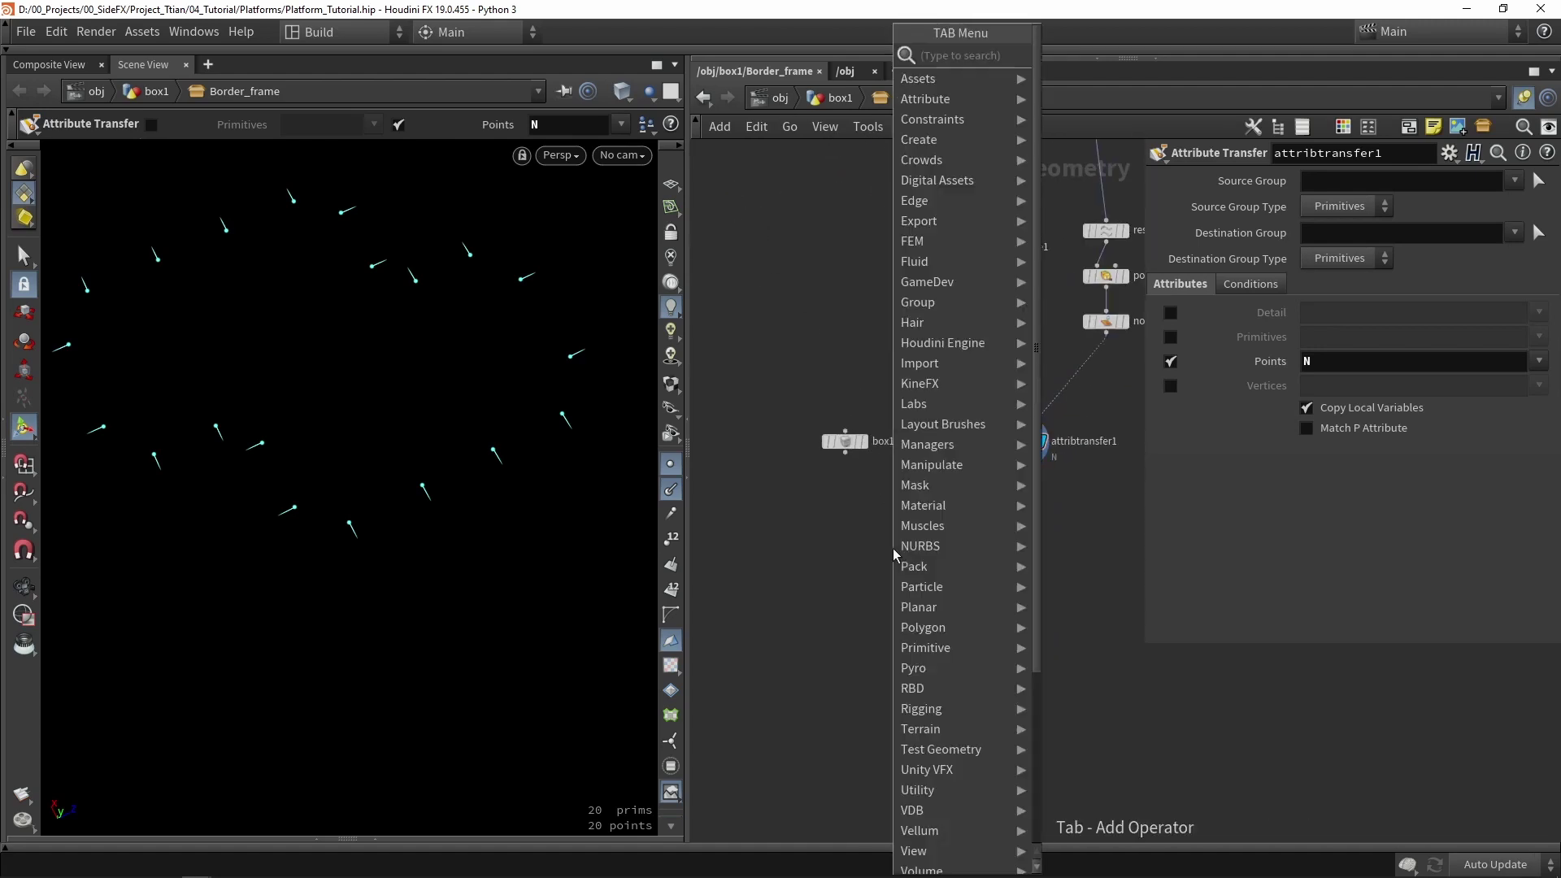
pyautogui.write('copy')
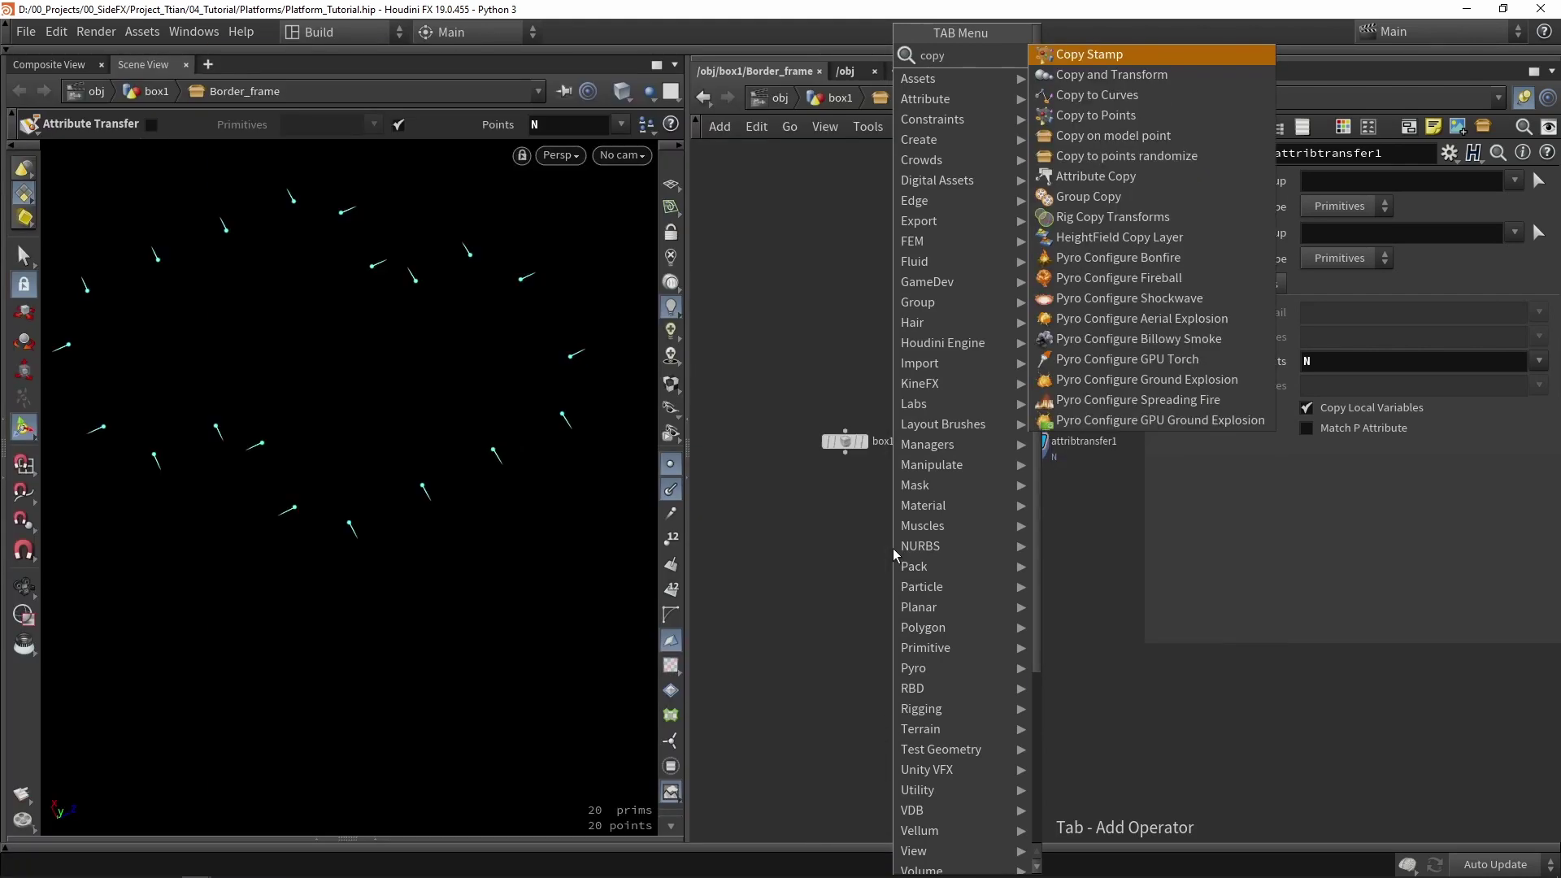
pyautogui.click(1096, 115)
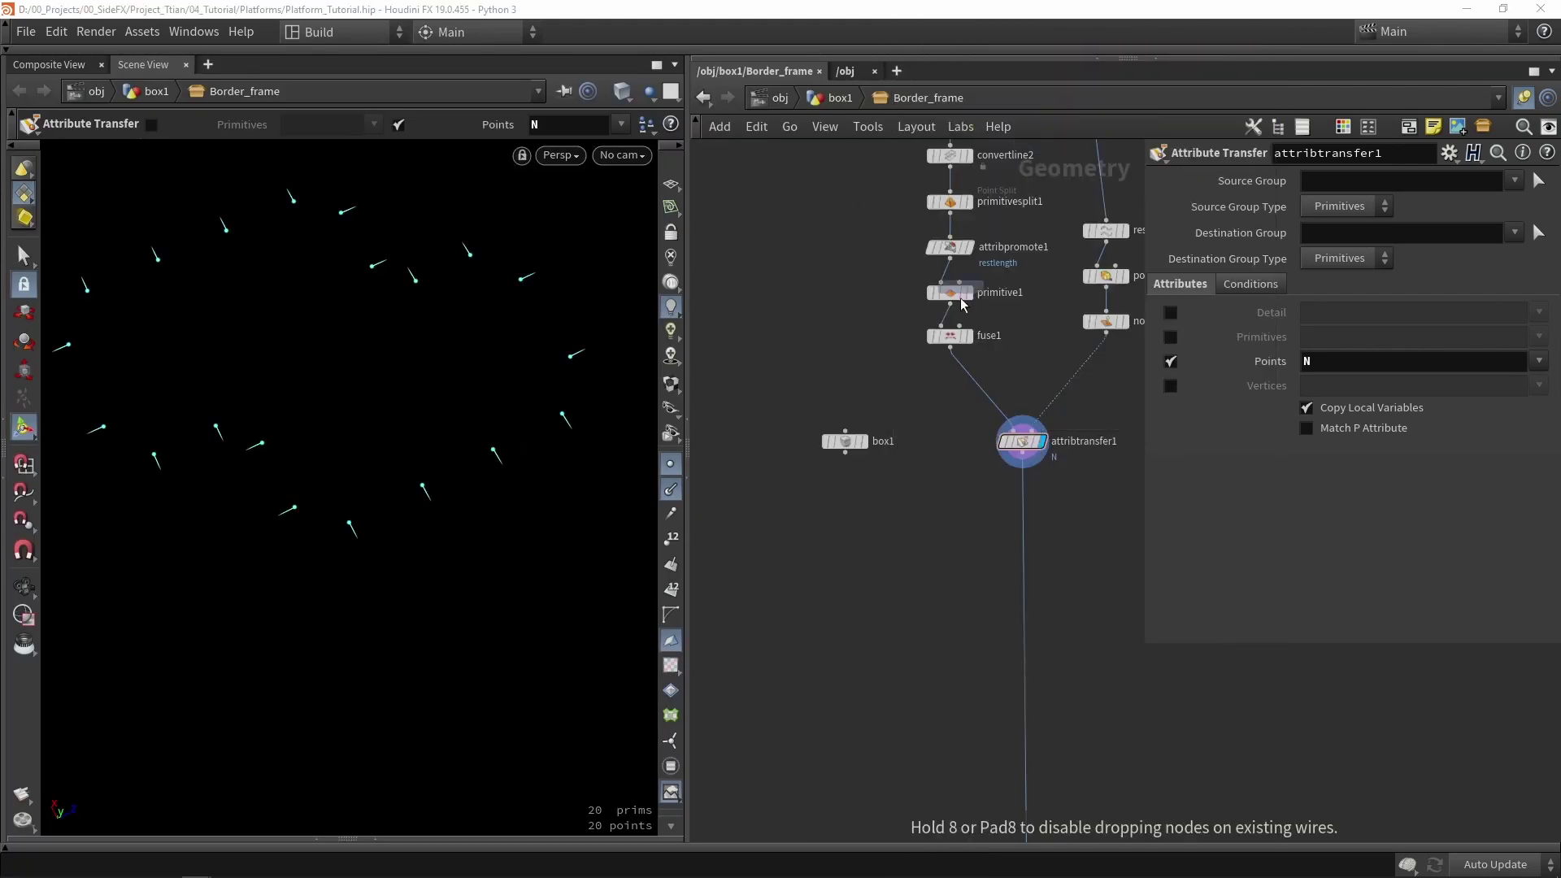
pyautogui.click(885, 525)
pyautogui.scroll(2, 839, 451)
pyautogui.moveTo(835, 431); pyautogui.dragTo(910, 573)
pyautogui.moveTo(1006, 463); pyautogui.dragTo(935, 470, button='middle')
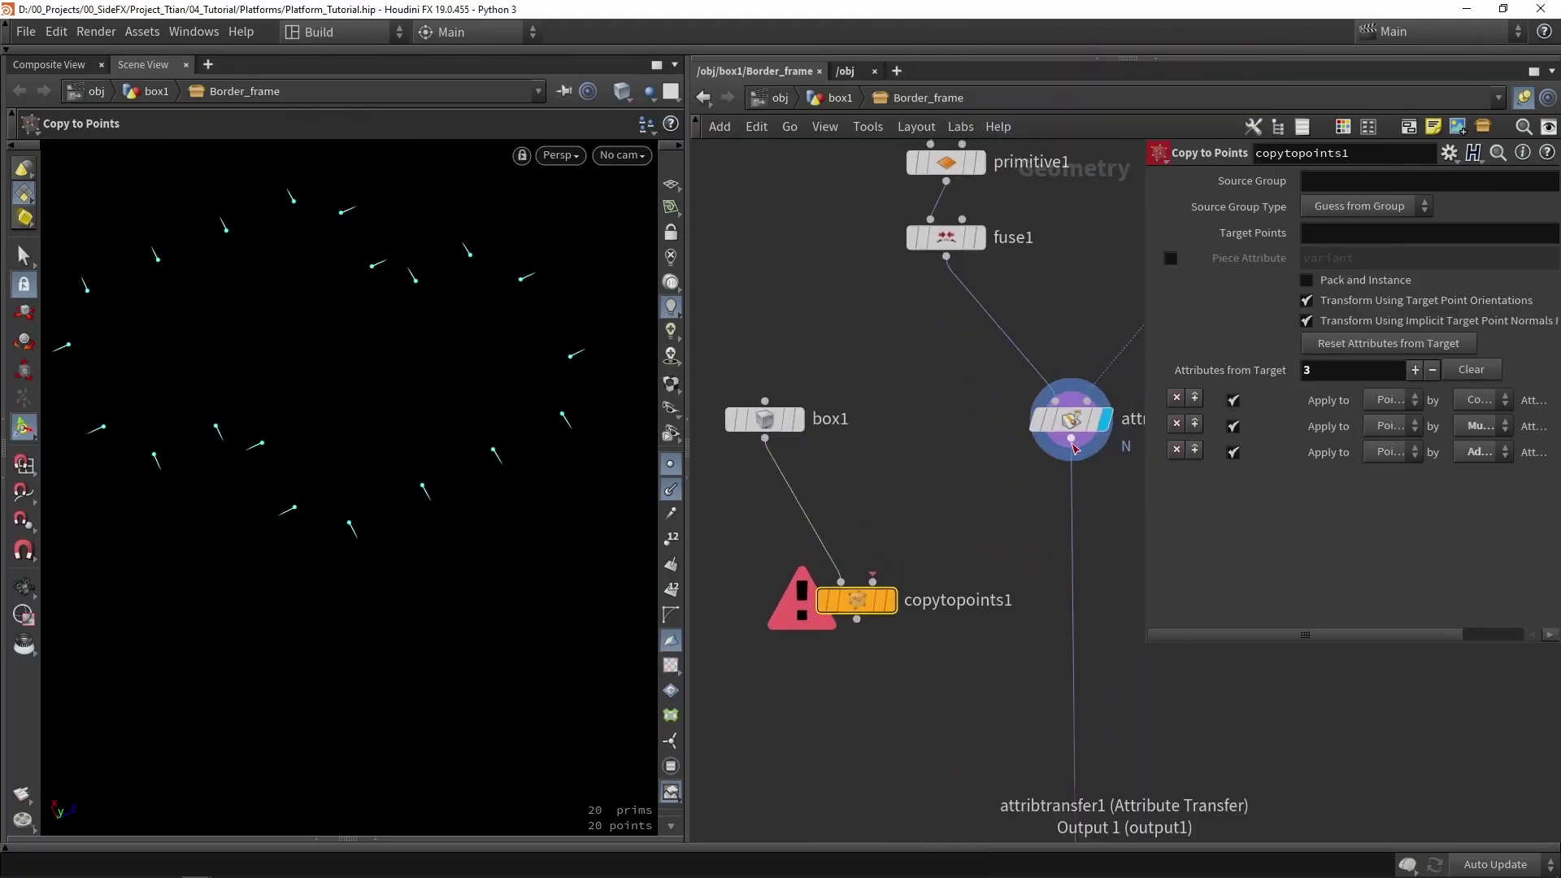
pyautogui.moveTo(1071, 439); pyautogui.dragTo(873, 582)
pyautogui.click(890, 600)
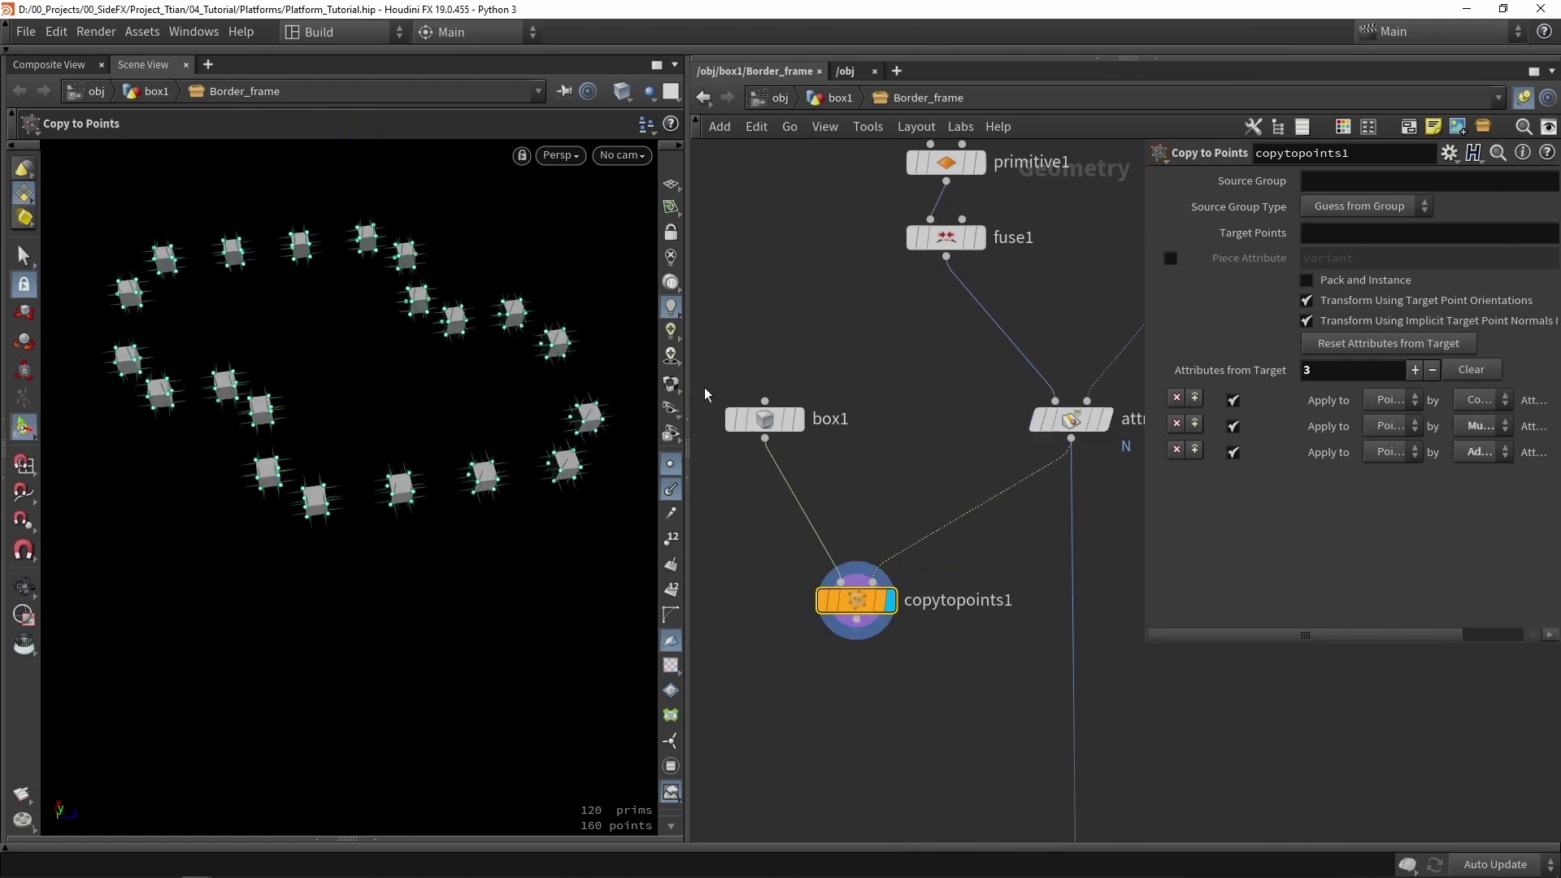
# - Set box1's Size X to 4, undoing an accidental handle stretch first
pyautogui.click(770, 421)
pyautogui.moveTo(396, 403); pyautogui.dragTo(423, 439)
pyautogui.hotkey('ctrl', 'z')
pyautogui.hotkey('ctrl', 'z')
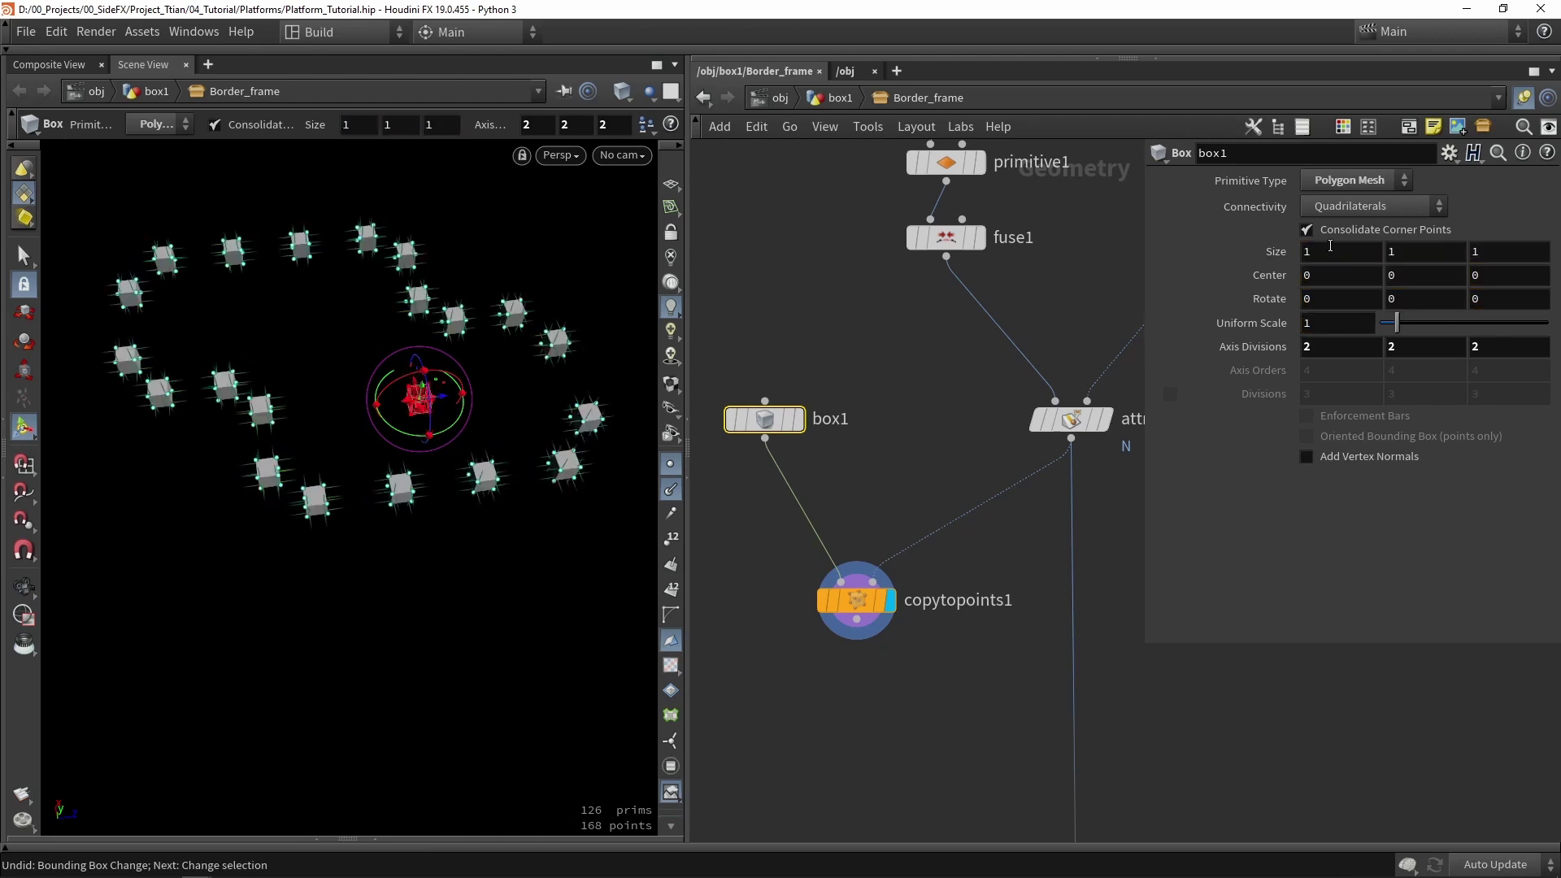
pyautogui.doubleClick(1329, 246)
pyautogui.write('4')
pyautogui.press('Return')
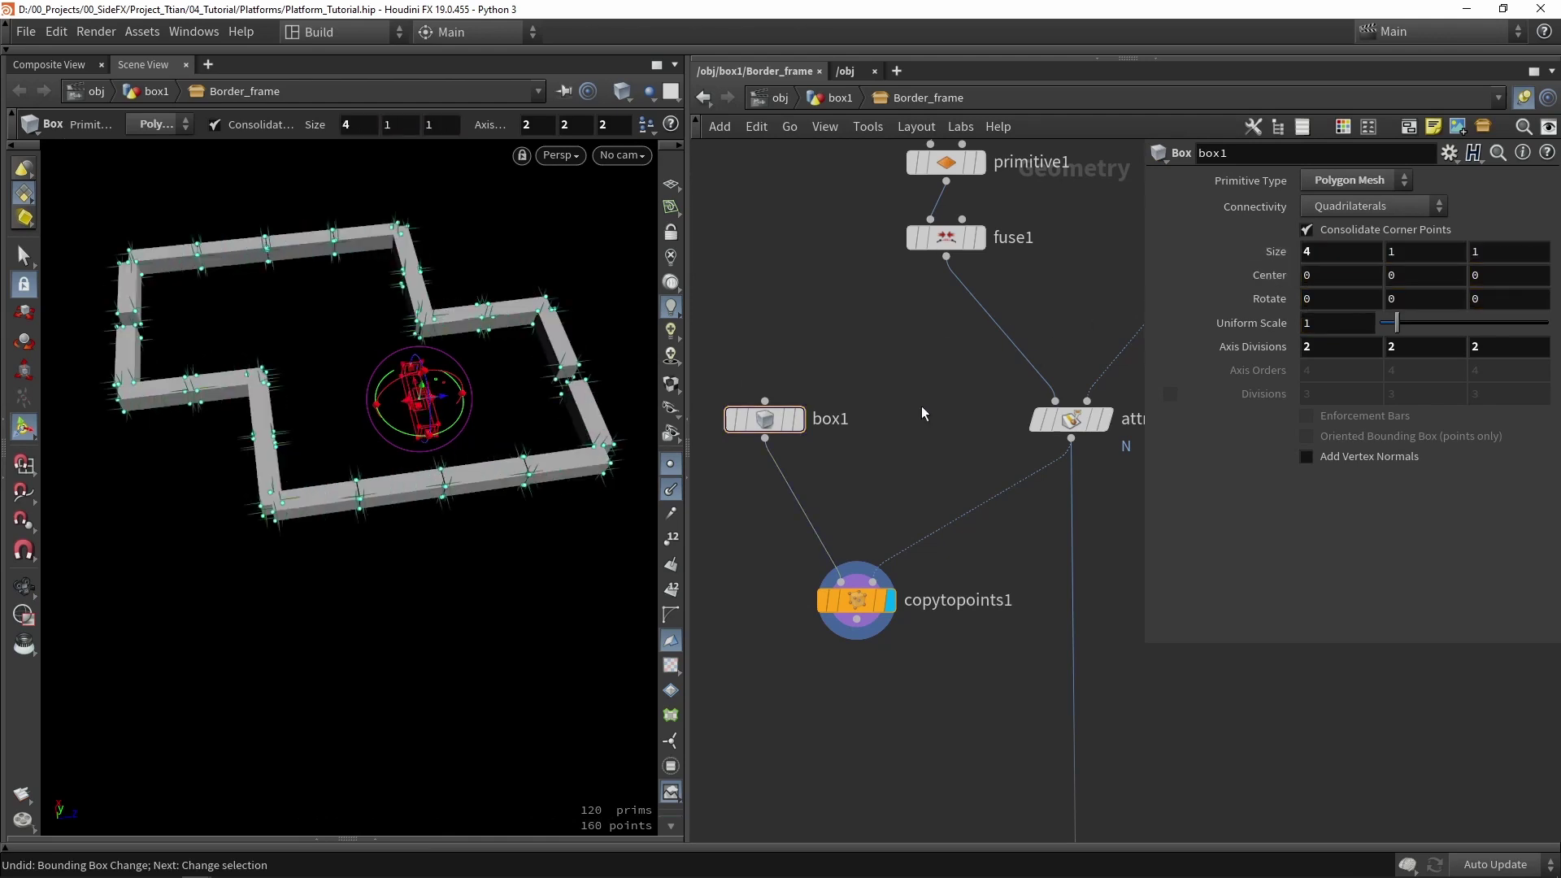
pyautogui.scroll(5, 406, 366)
pyautogui.moveTo(390, 374); pyautogui.dragTo(439, 396)
pyautogui.press('Return')
# - Change box1's Size X to 5 and hide the viewport point markers
pyautogui.press('w')
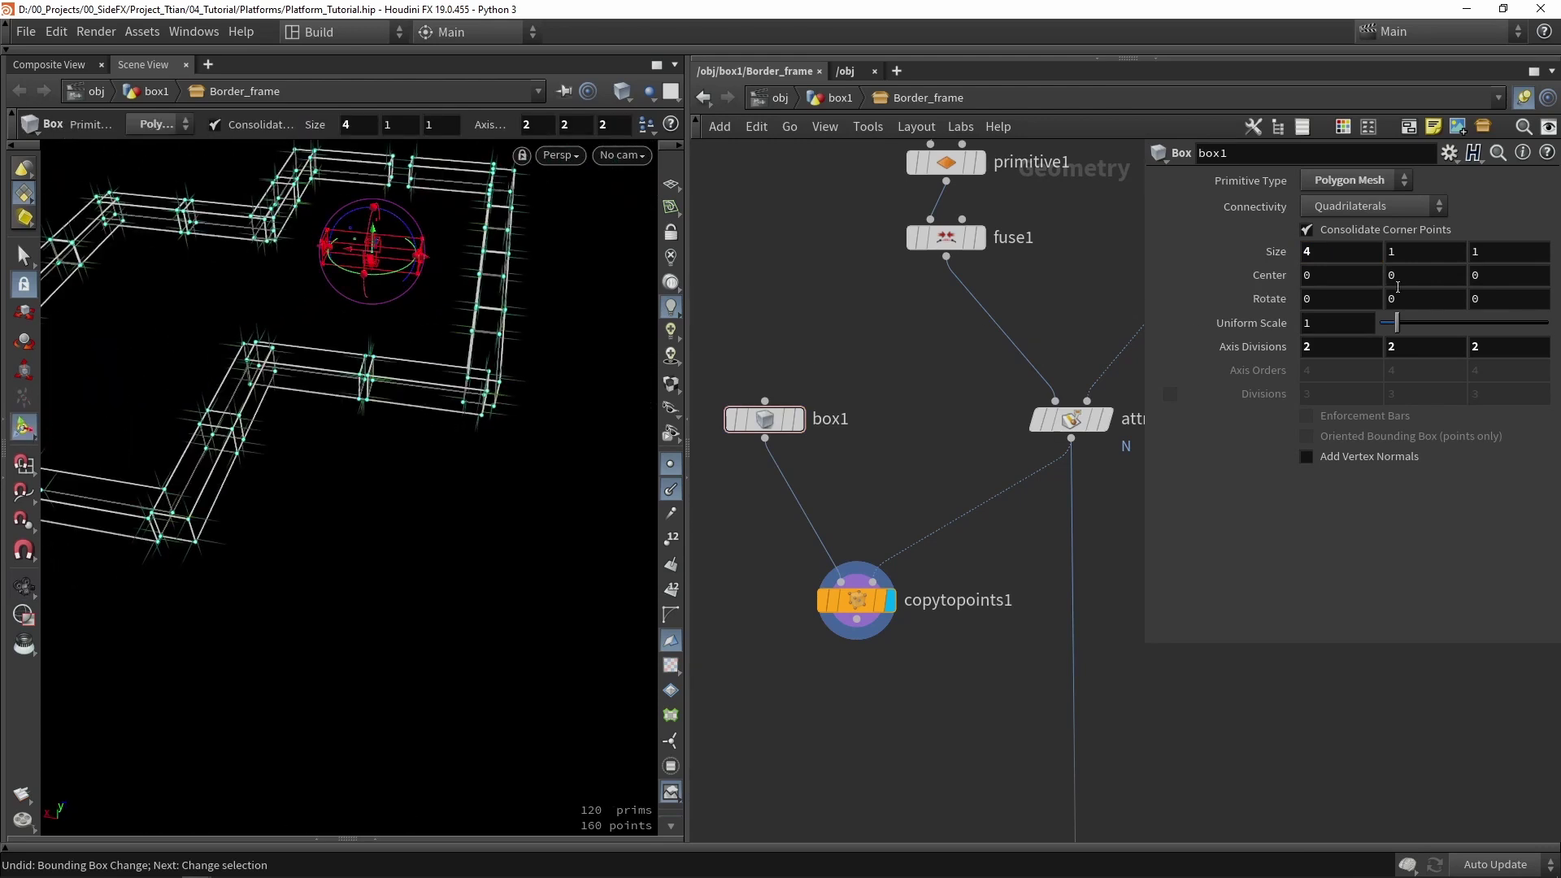
pyautogui.doubleClick(1325, 254)
pyautogui.write('5')
pyautogui.press('Return')
pyautogui.press('w')
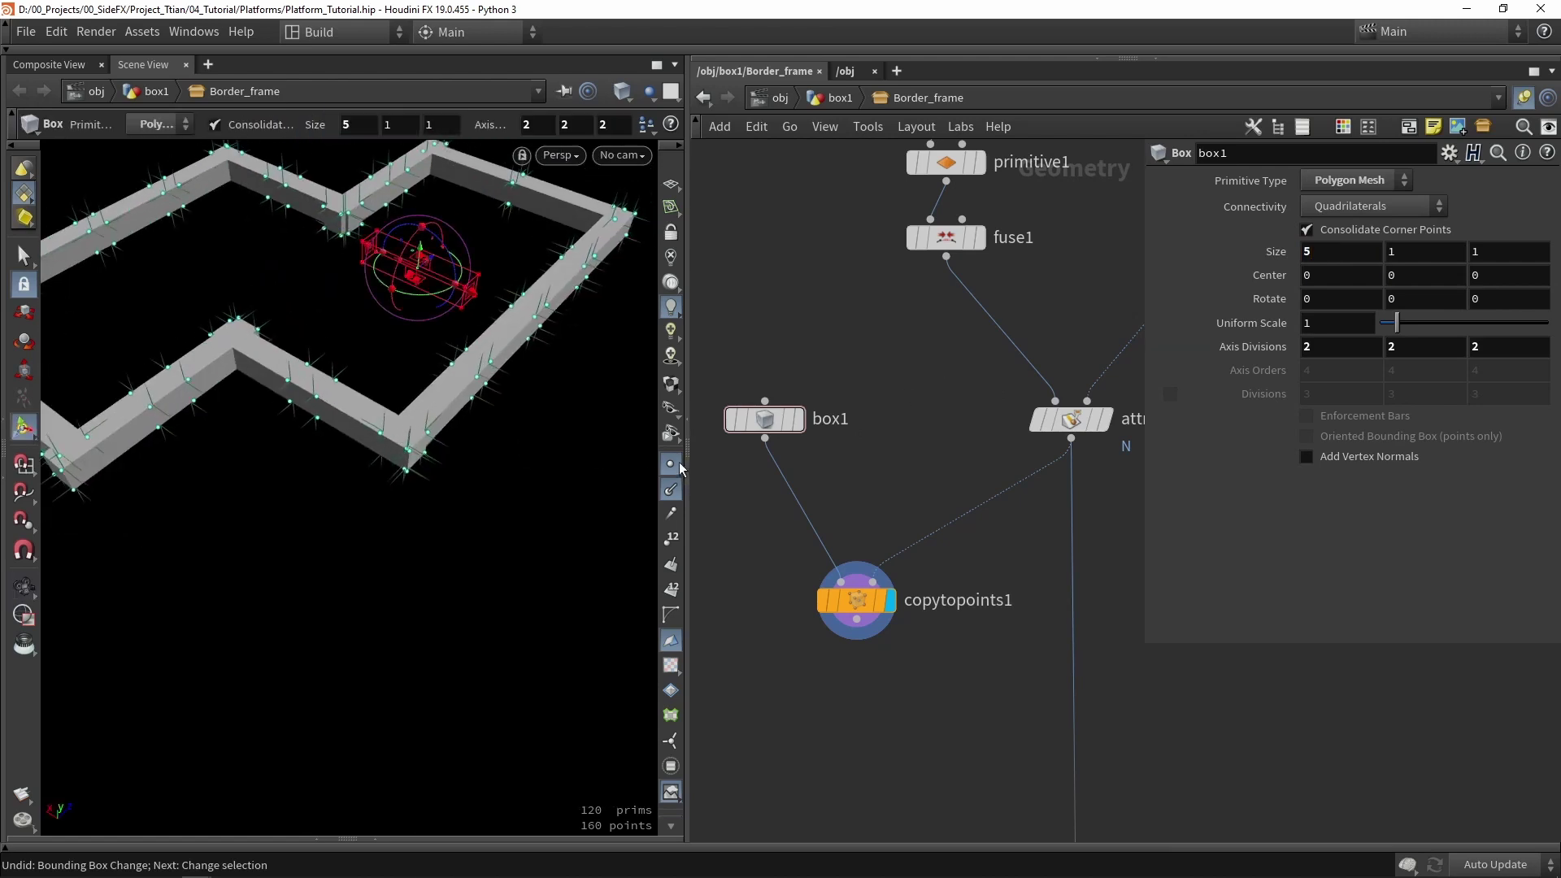
pyautogui.click(679, 465)
pyautogui.press('Escape')
pyautogui.moveTo(504, 455); pyautogui.dragTo(569, 457)
pyautogui.press('Return')
# - Move copytopoints1 further down and add an Attribute Wrangle node
pyautogui.moveTo(936, 655); pyautogui.dragTo(897, 539, button='middle')
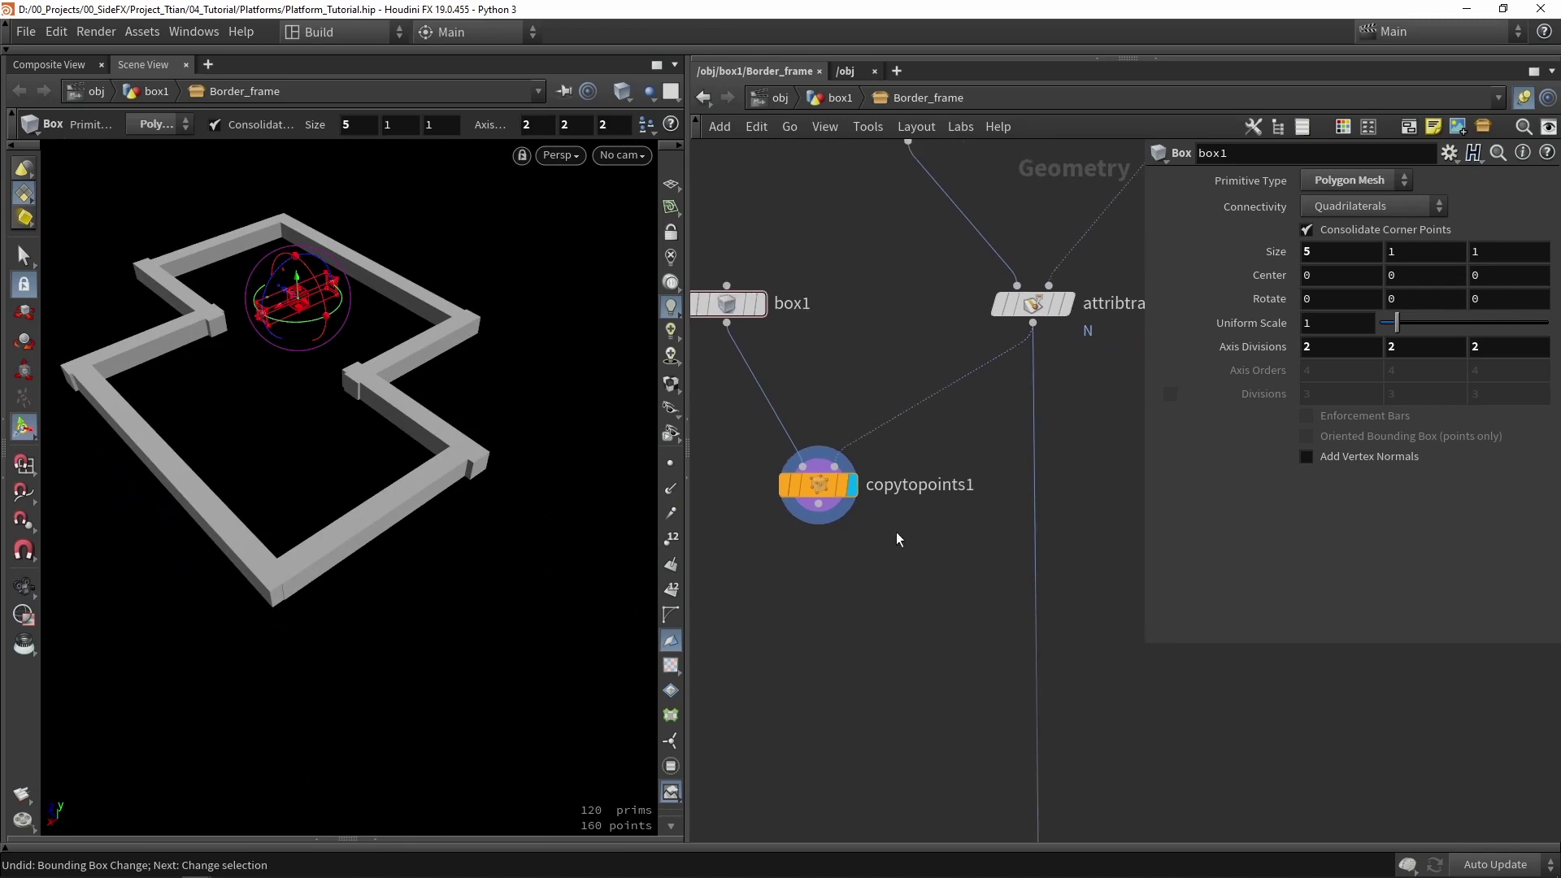
pyautogui.moveTo(818, 485); pyautogui.dragTo(816, 615)
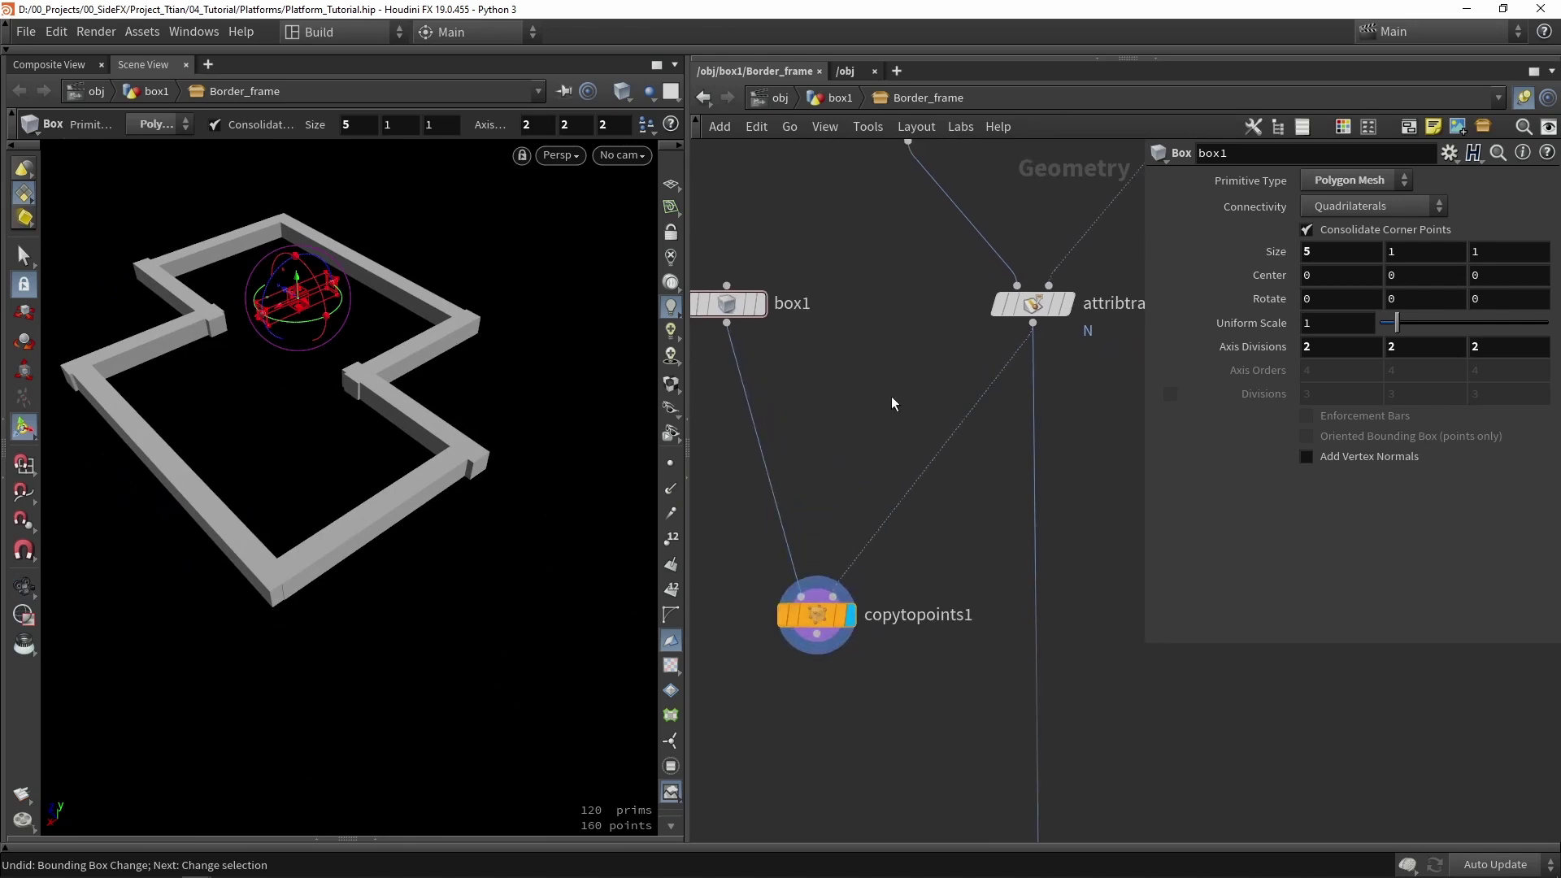
pyautogui.press('Tab')
pyautogui.write('wrangle')
pyautogui.click(1082, 55)
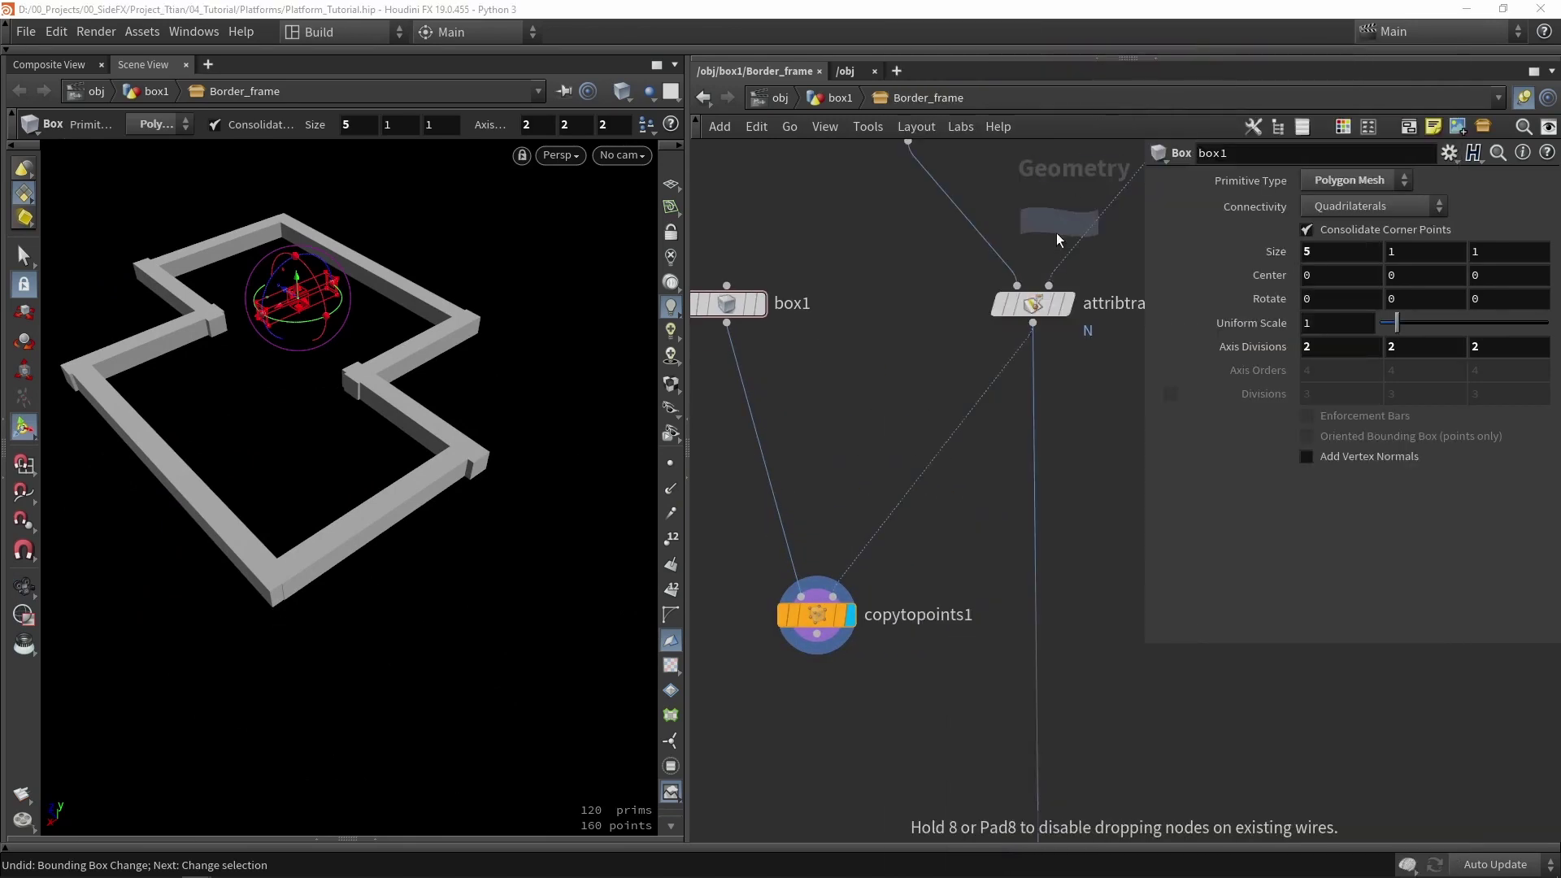
# - Insert the wrangle between attribtransfer1 and copytopoints1 and rename it set_scale_
pyautogui.click(935, 443)
pyautogui.scroll(3, 966, 388)
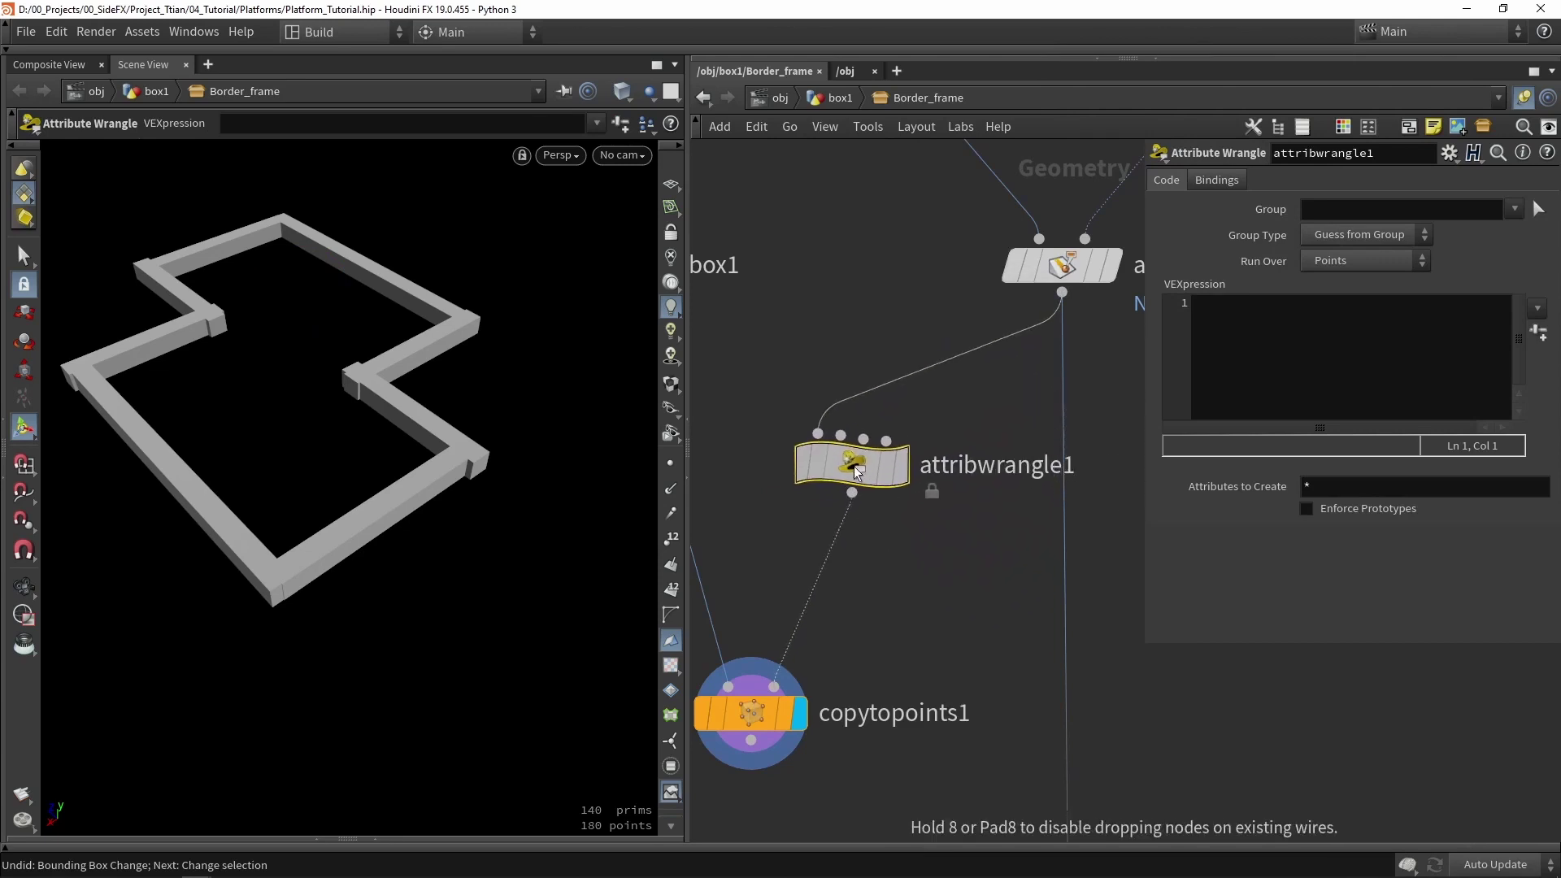
pyautogui.doubleClick(947, 443)
pyautogui.write('s')
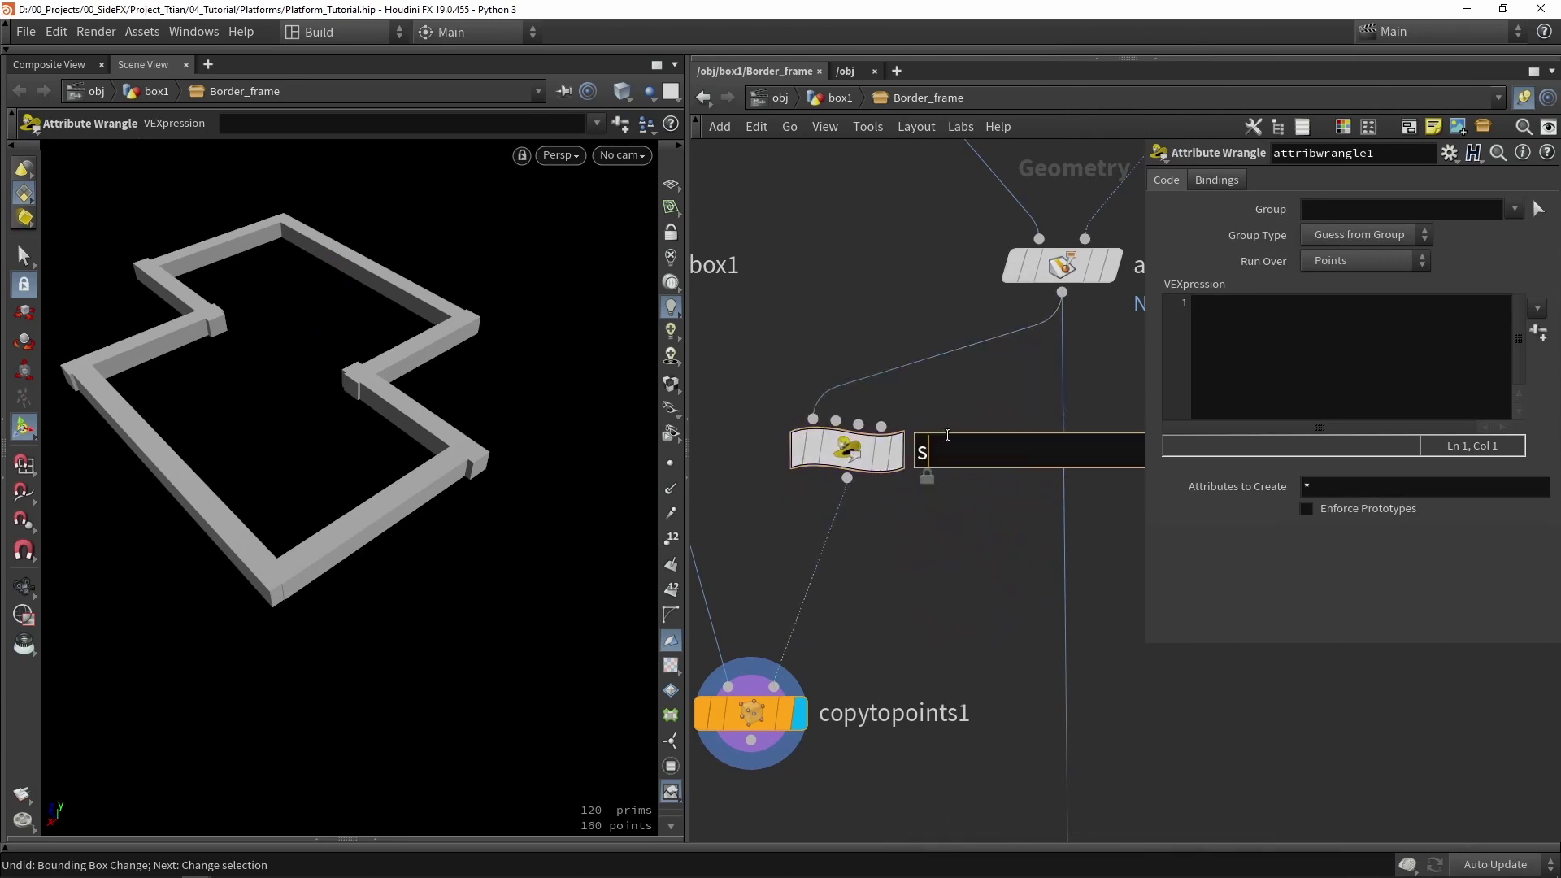
pyautogui.write('et_scale_')
pyautogui.press('Return')
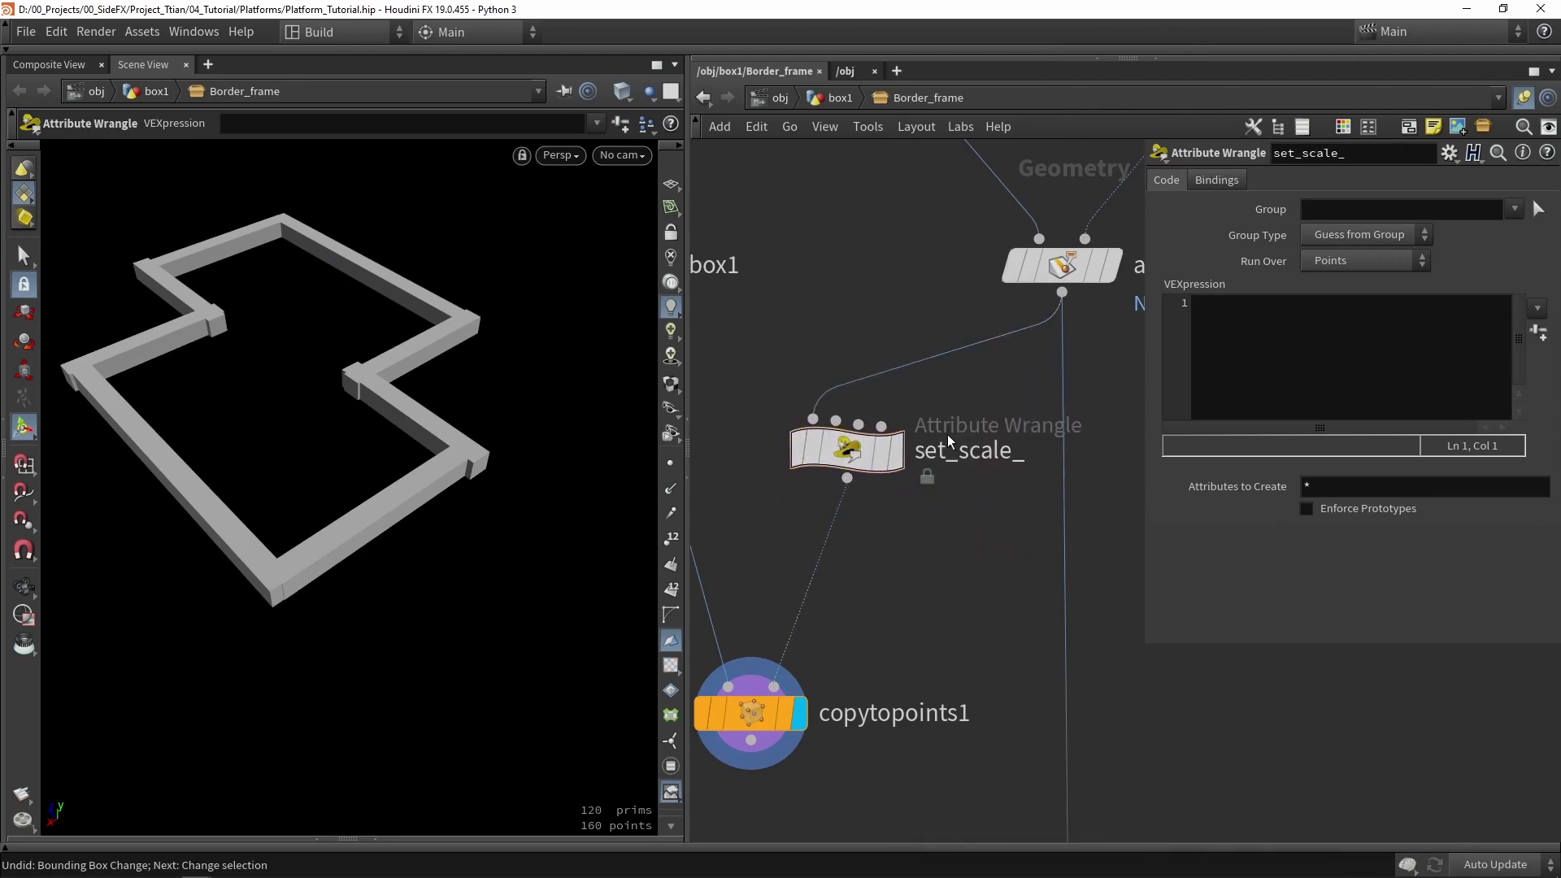
pyautogui.click(1338, 362)
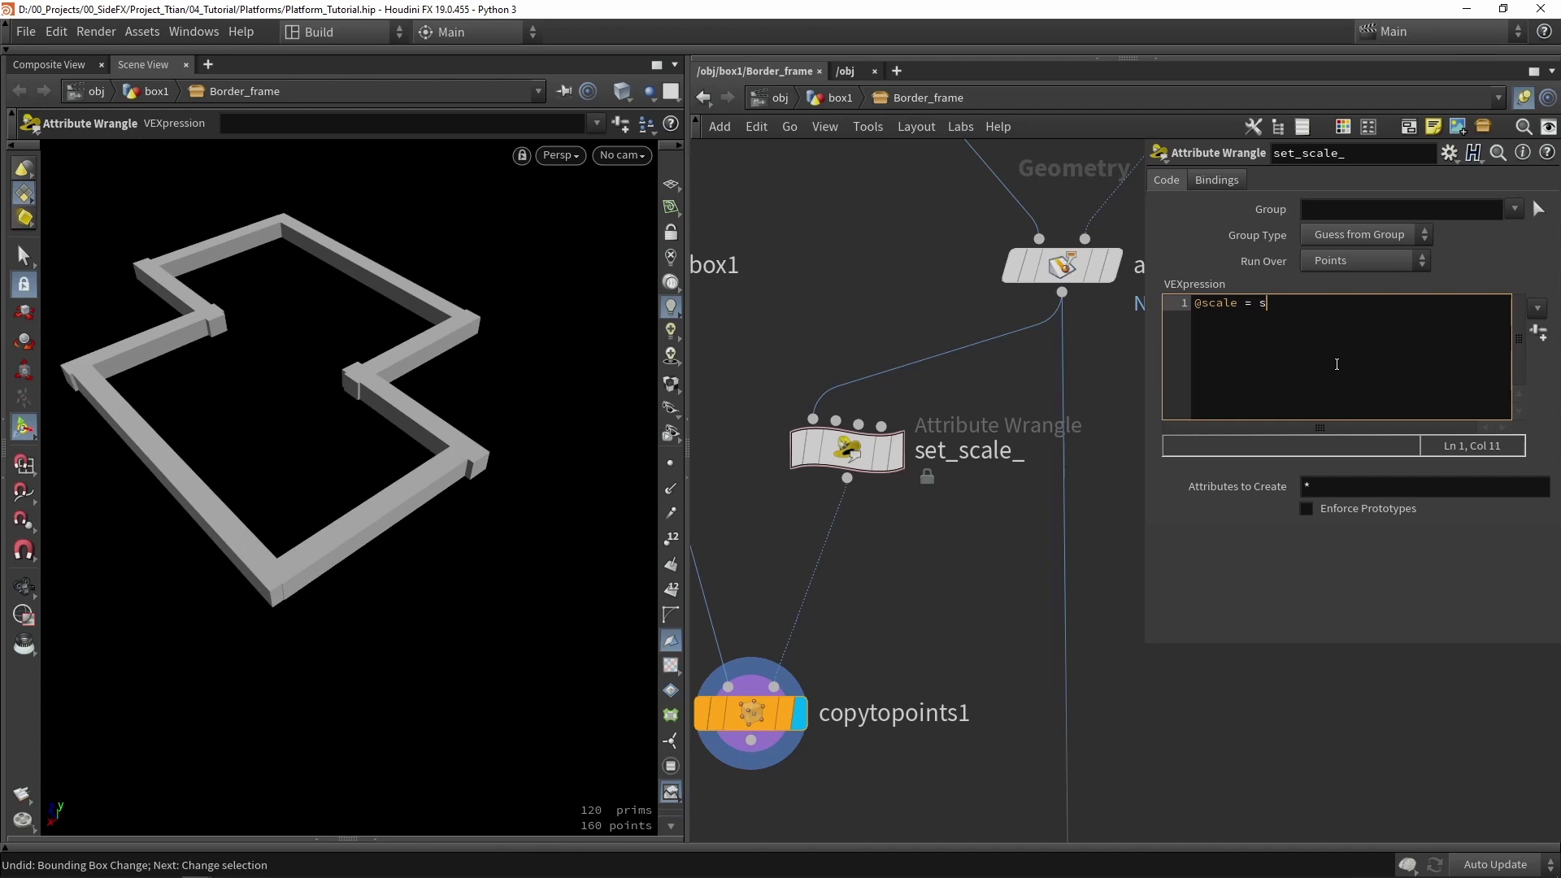
pyautogui.write('et(')
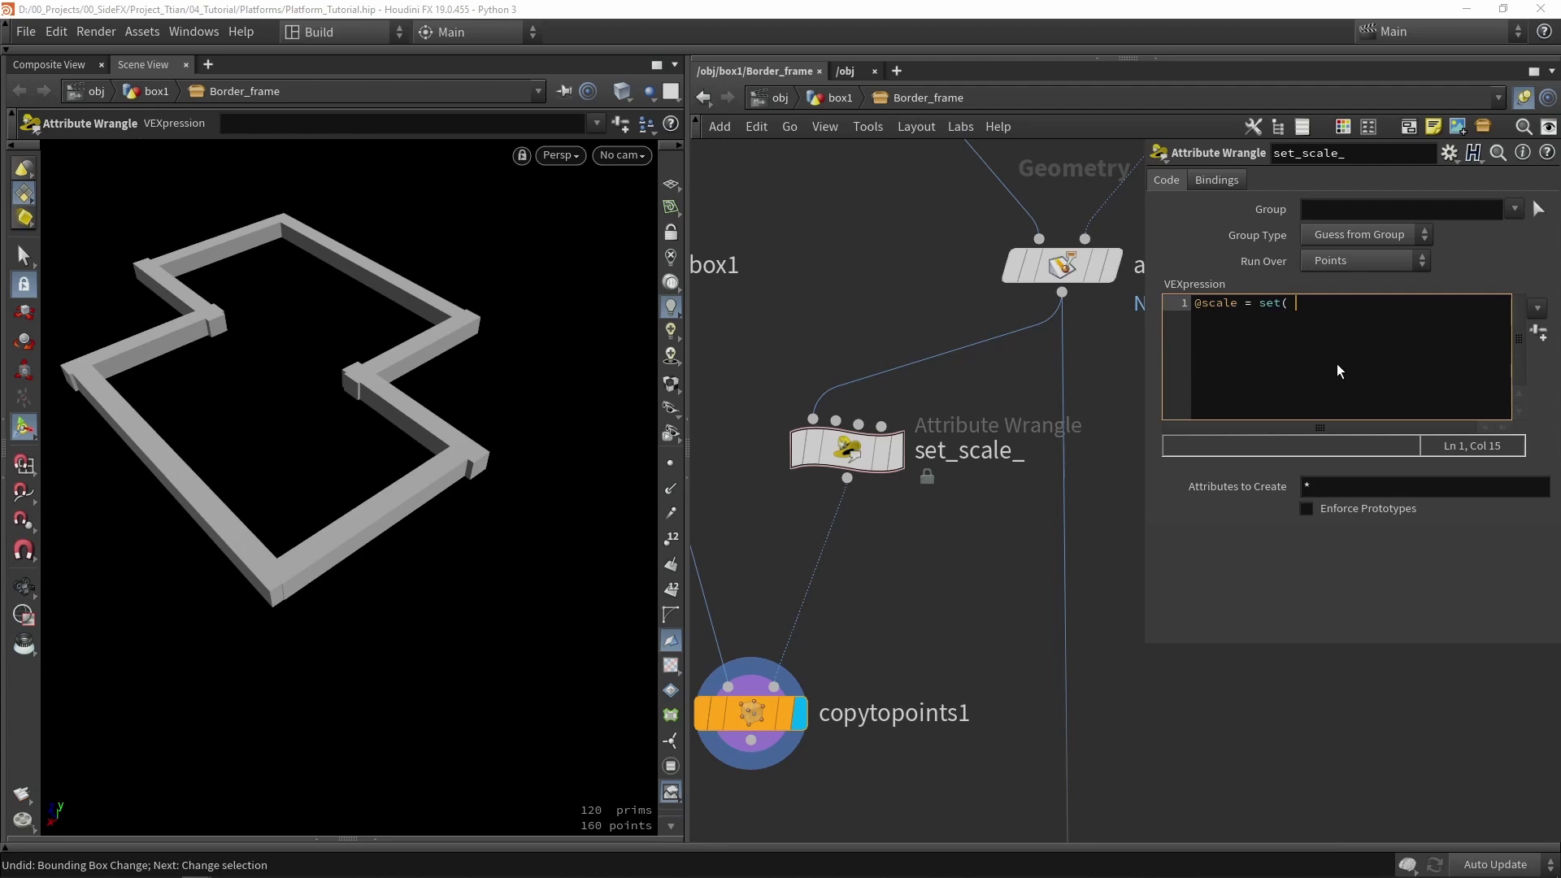
pyautogui.write('@restlenght , 1, 1);')
pyautogui.scroll(-4, 886, 606)
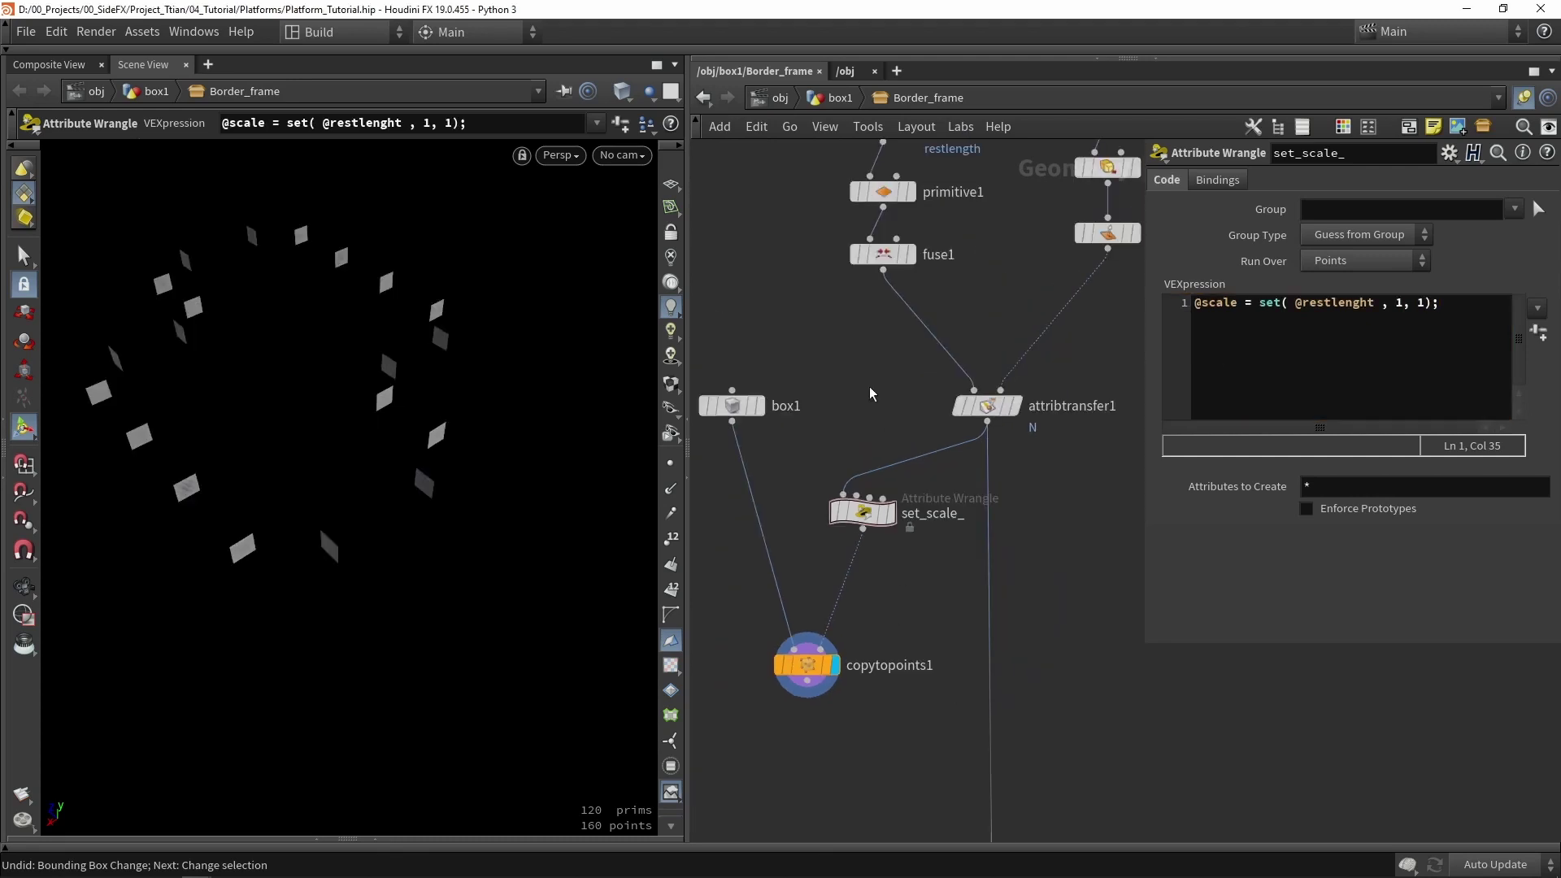
pyautogui.moveTo(870, 394); pyautogui.dragTo(915, 485, button='middle')
pyautogui.moveTo(967, 417); pyautogui.dragTo(949, 544, button='middle')
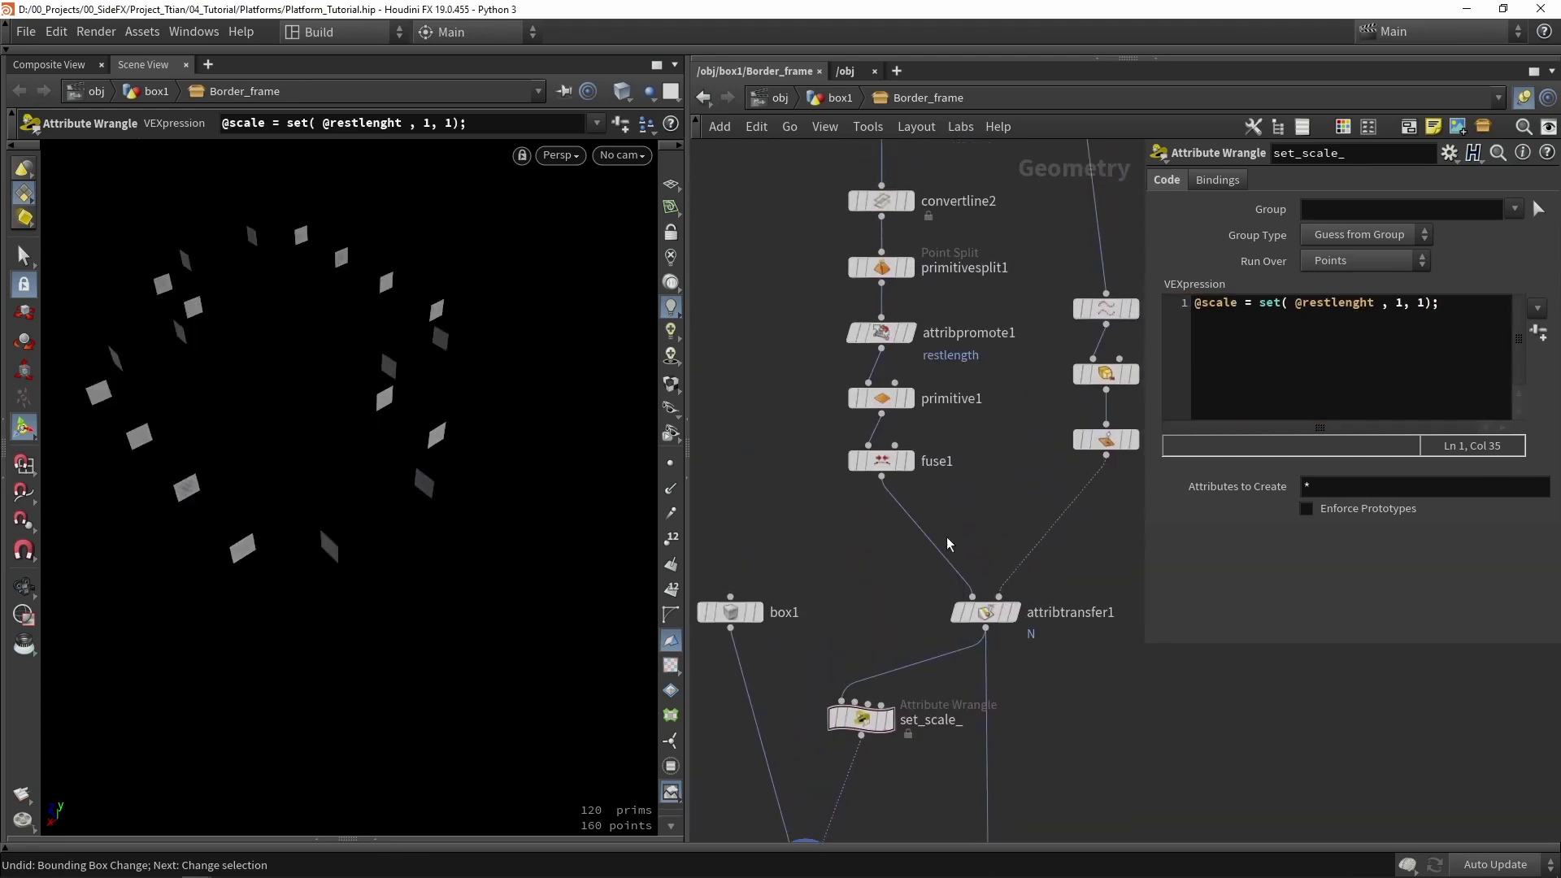
# - On attribpromote1, enable Change New Name and set the New Name to width
pyautogui.scroll(4, 966, 363)
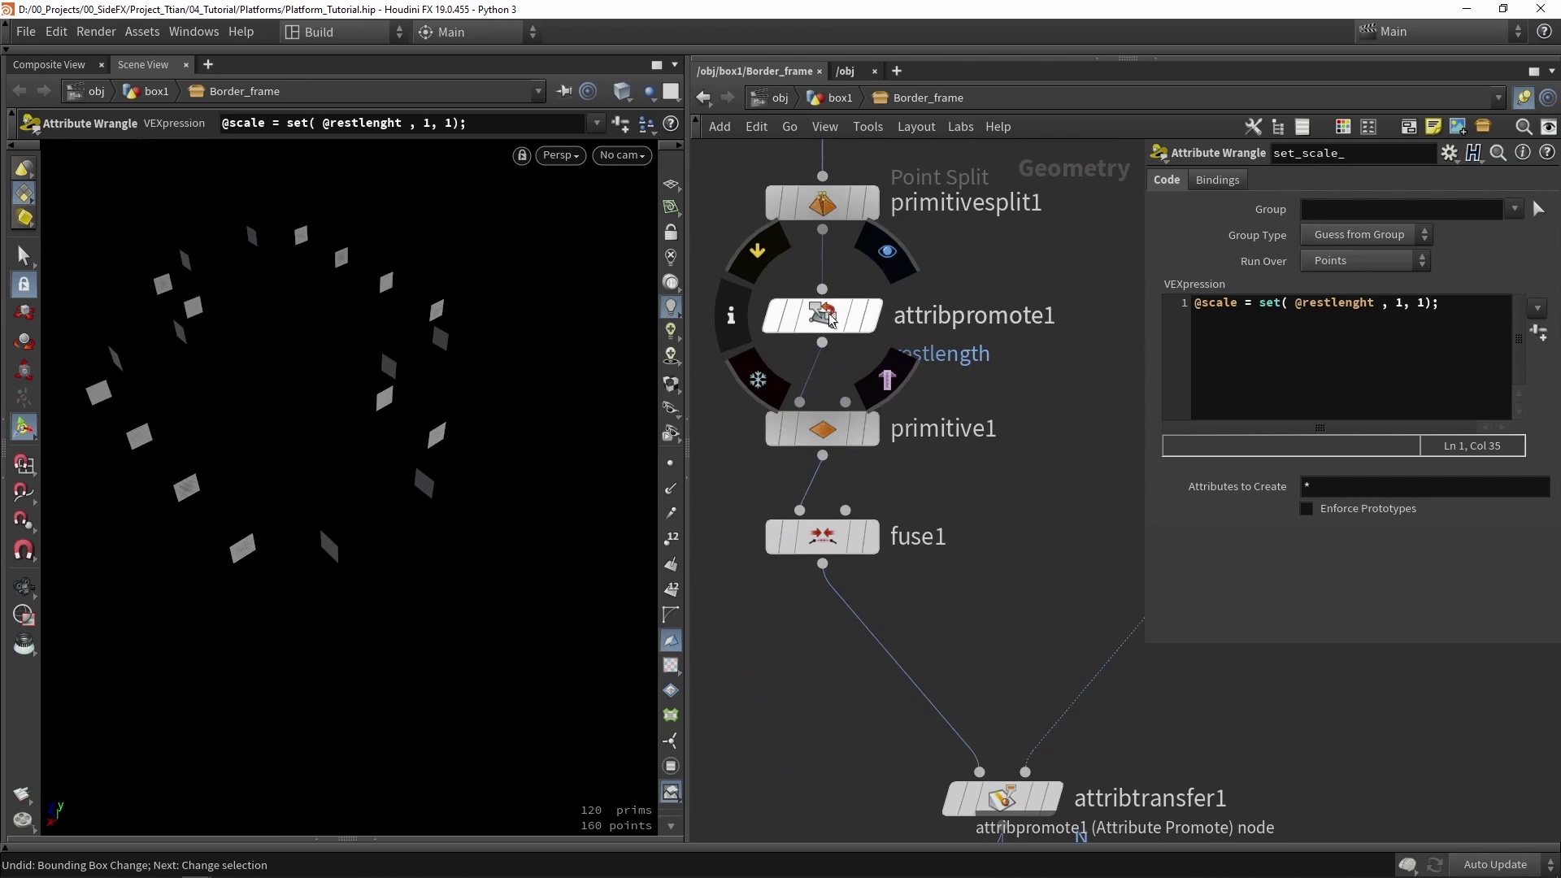
pyautogui.click(825, 317)
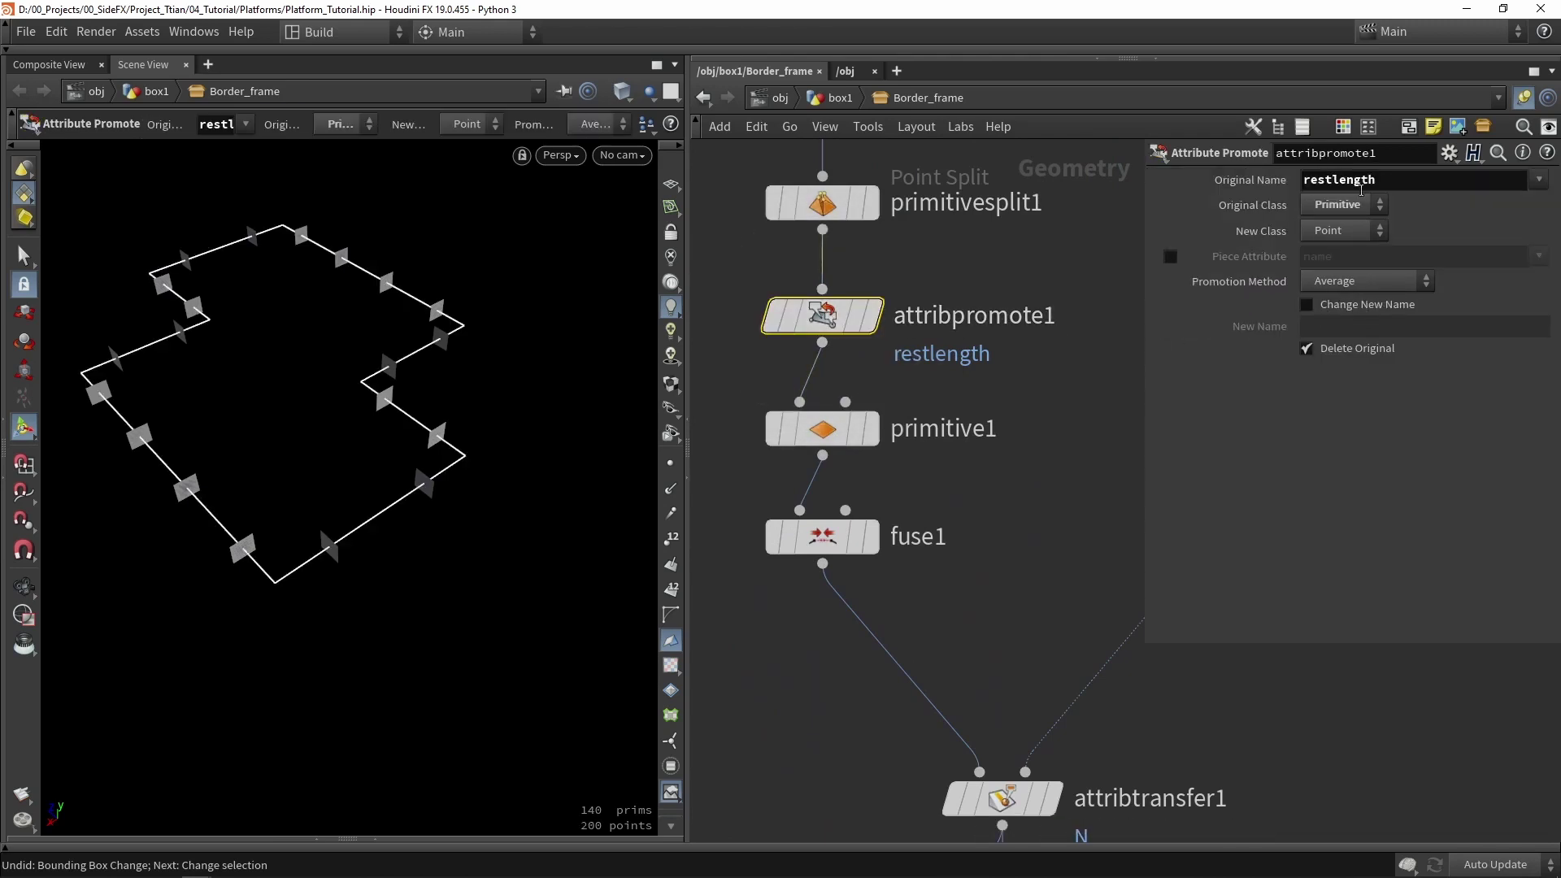
pyautogui.click(1355, 306)
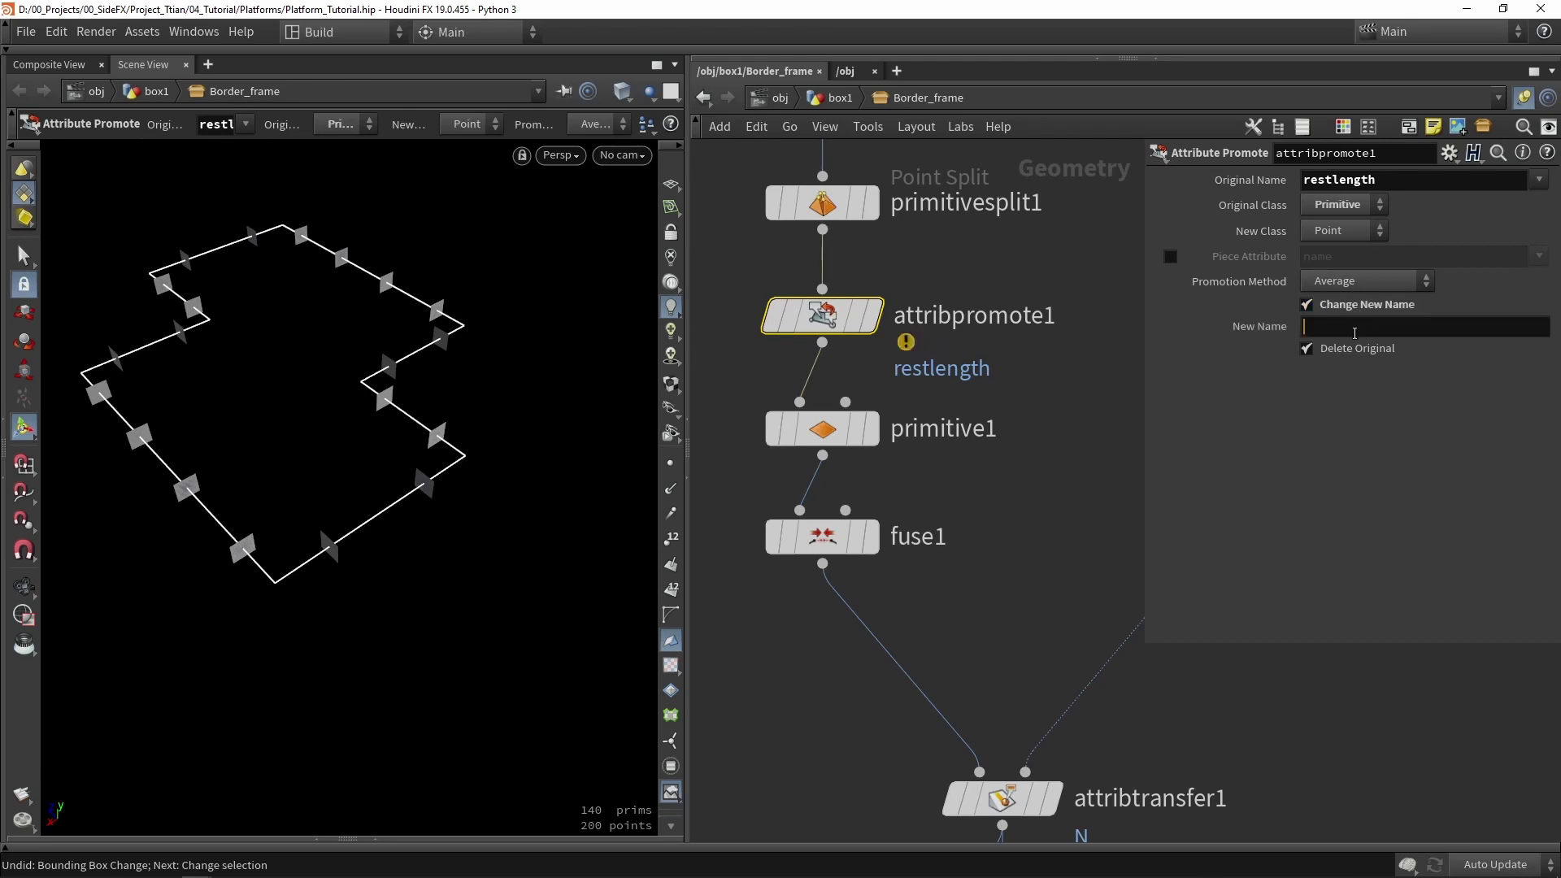
pyautogui.click(1356, 329)
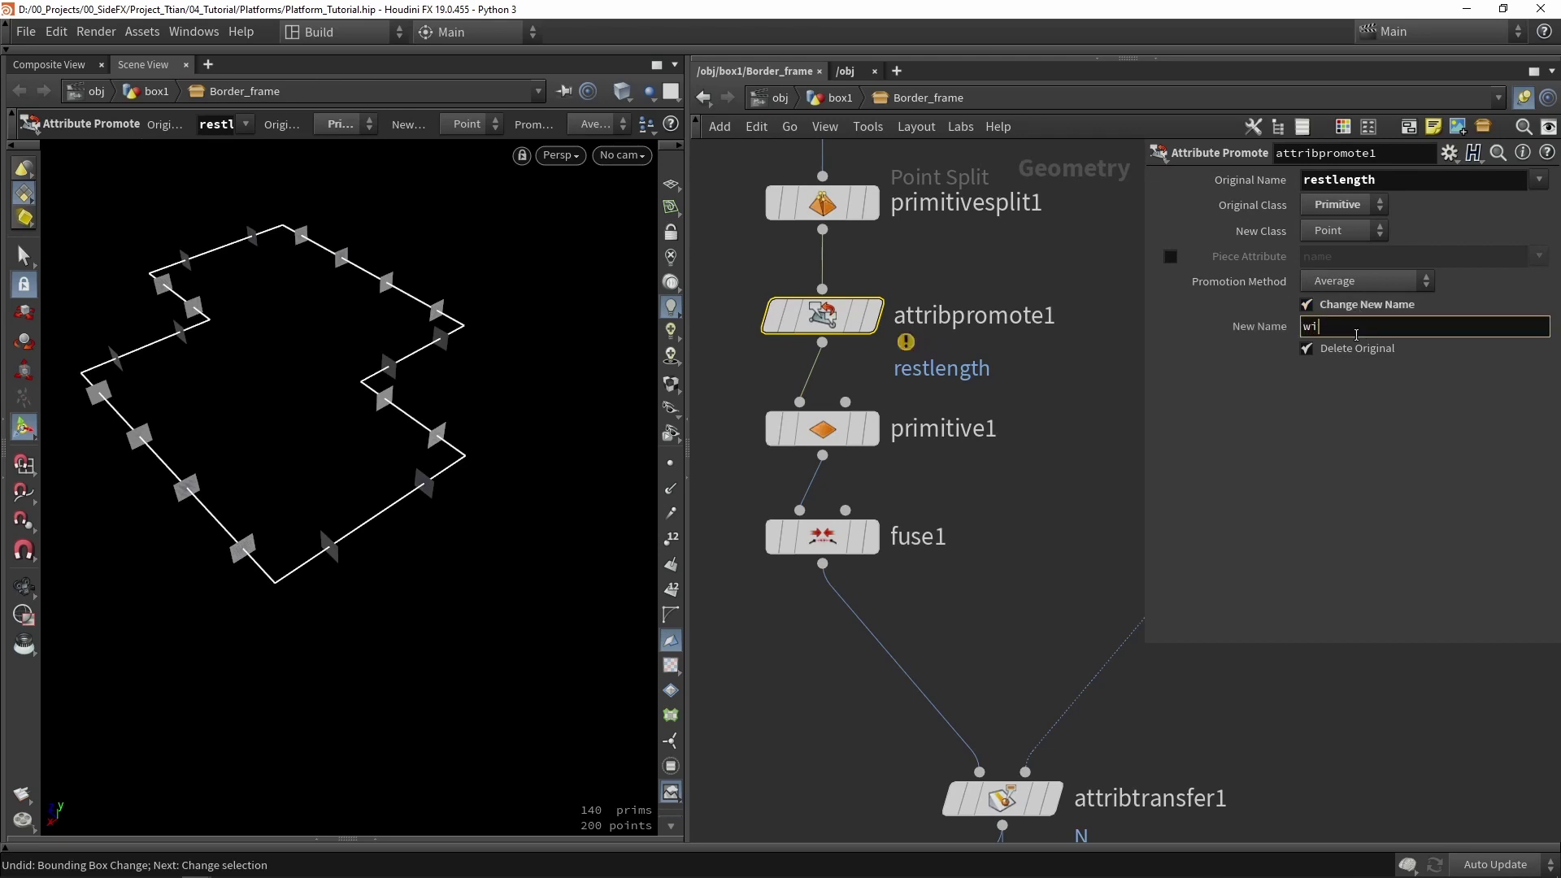
pyautogui.write('width')
pyautogui.press('Return')
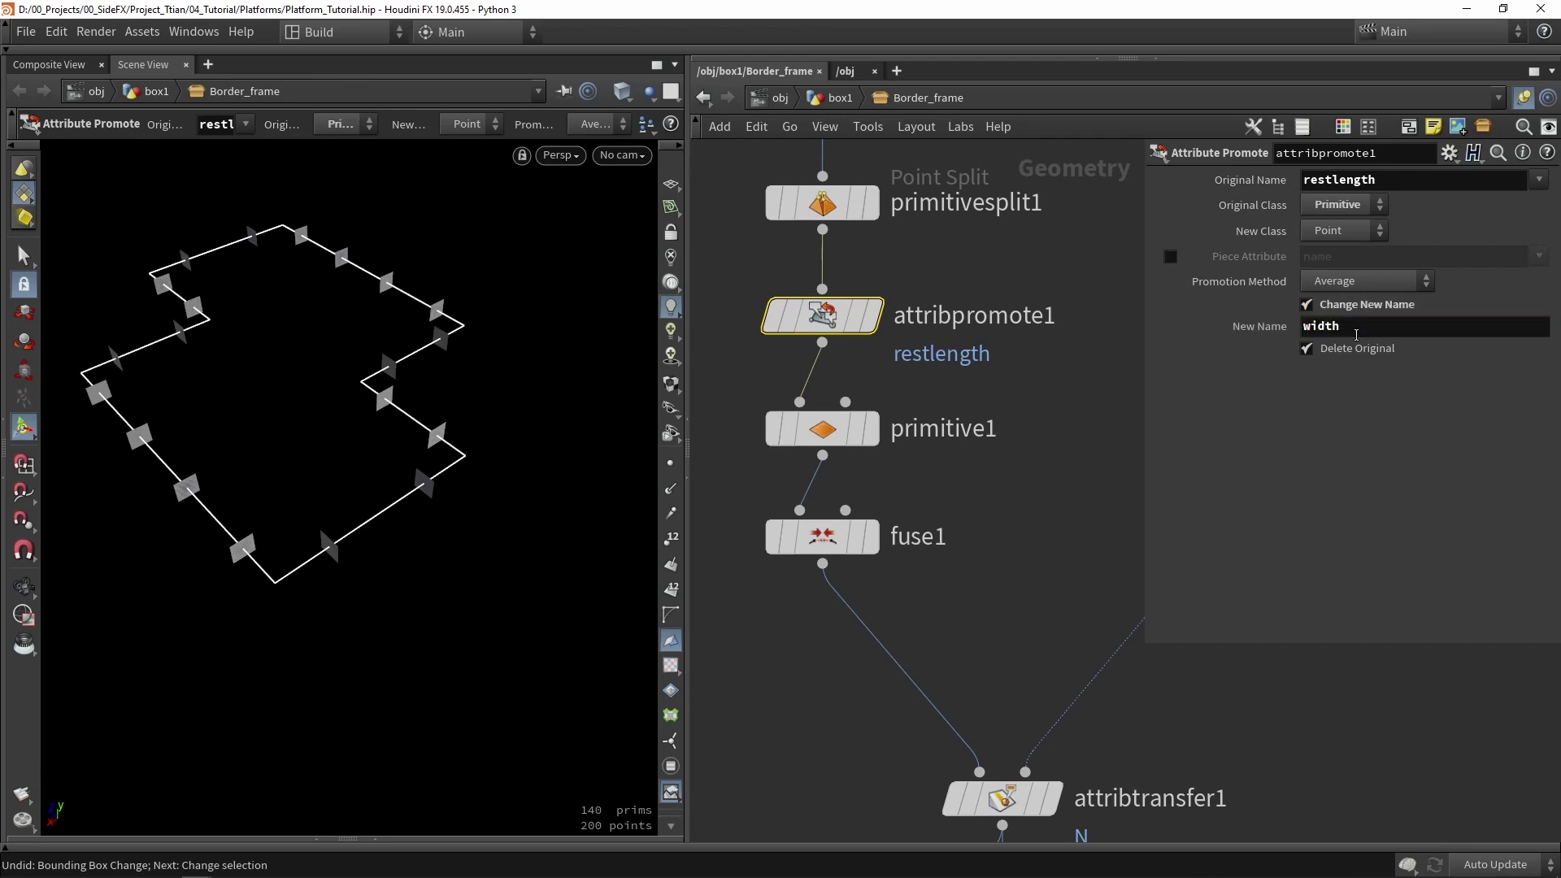
pyautogui.doubleClick(1355, 330)
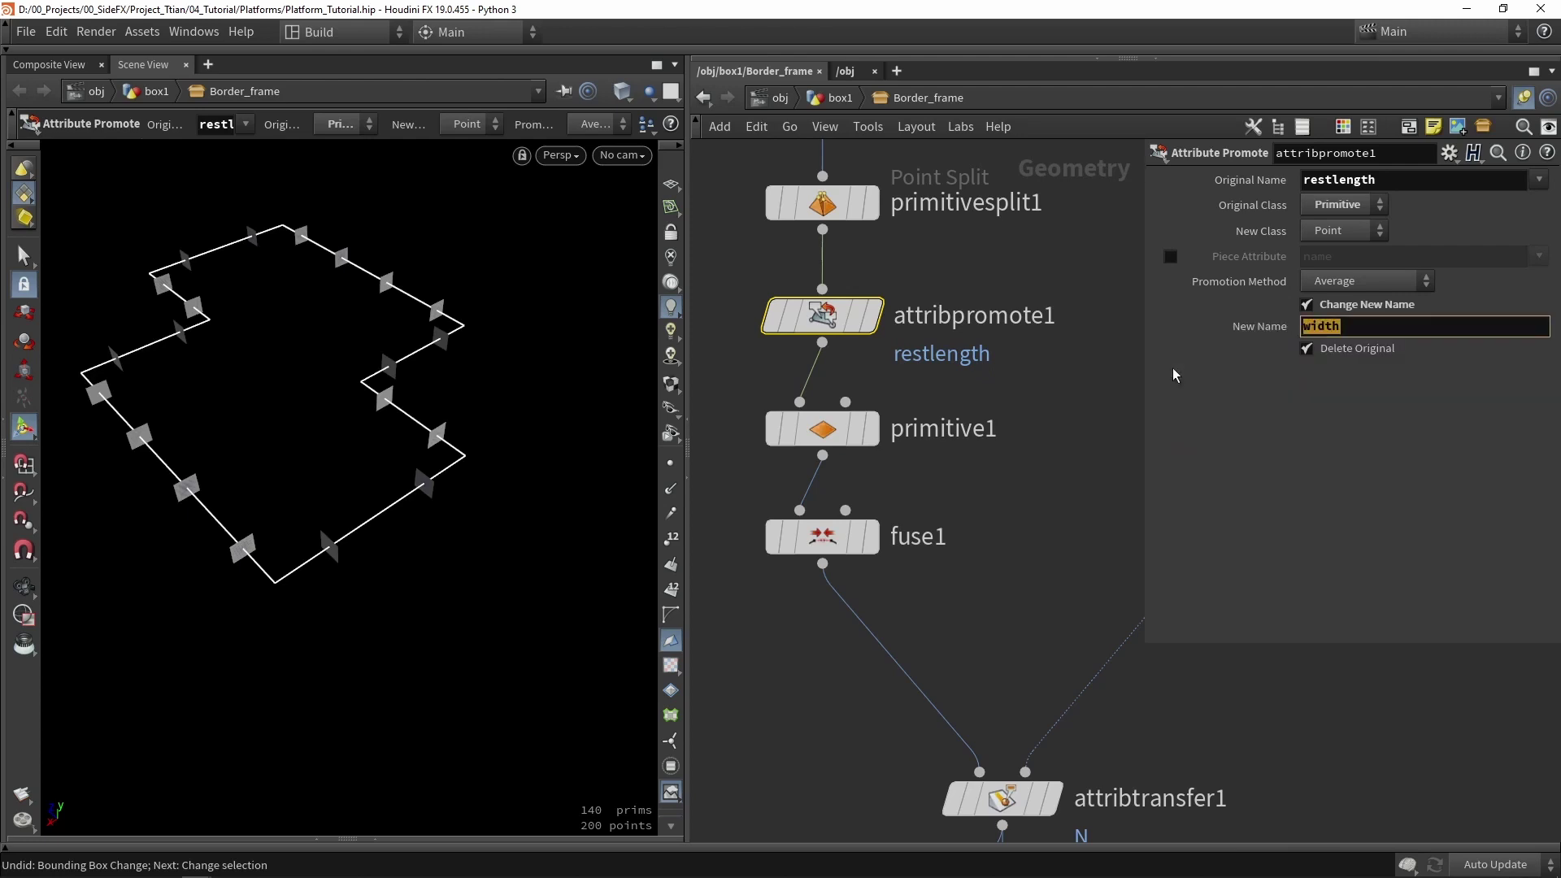
pyautogui.click(1063, 292)
pyautogui.scroll(-2, 1063, 293)
pyautogui.scroll(2, 1031, 591)
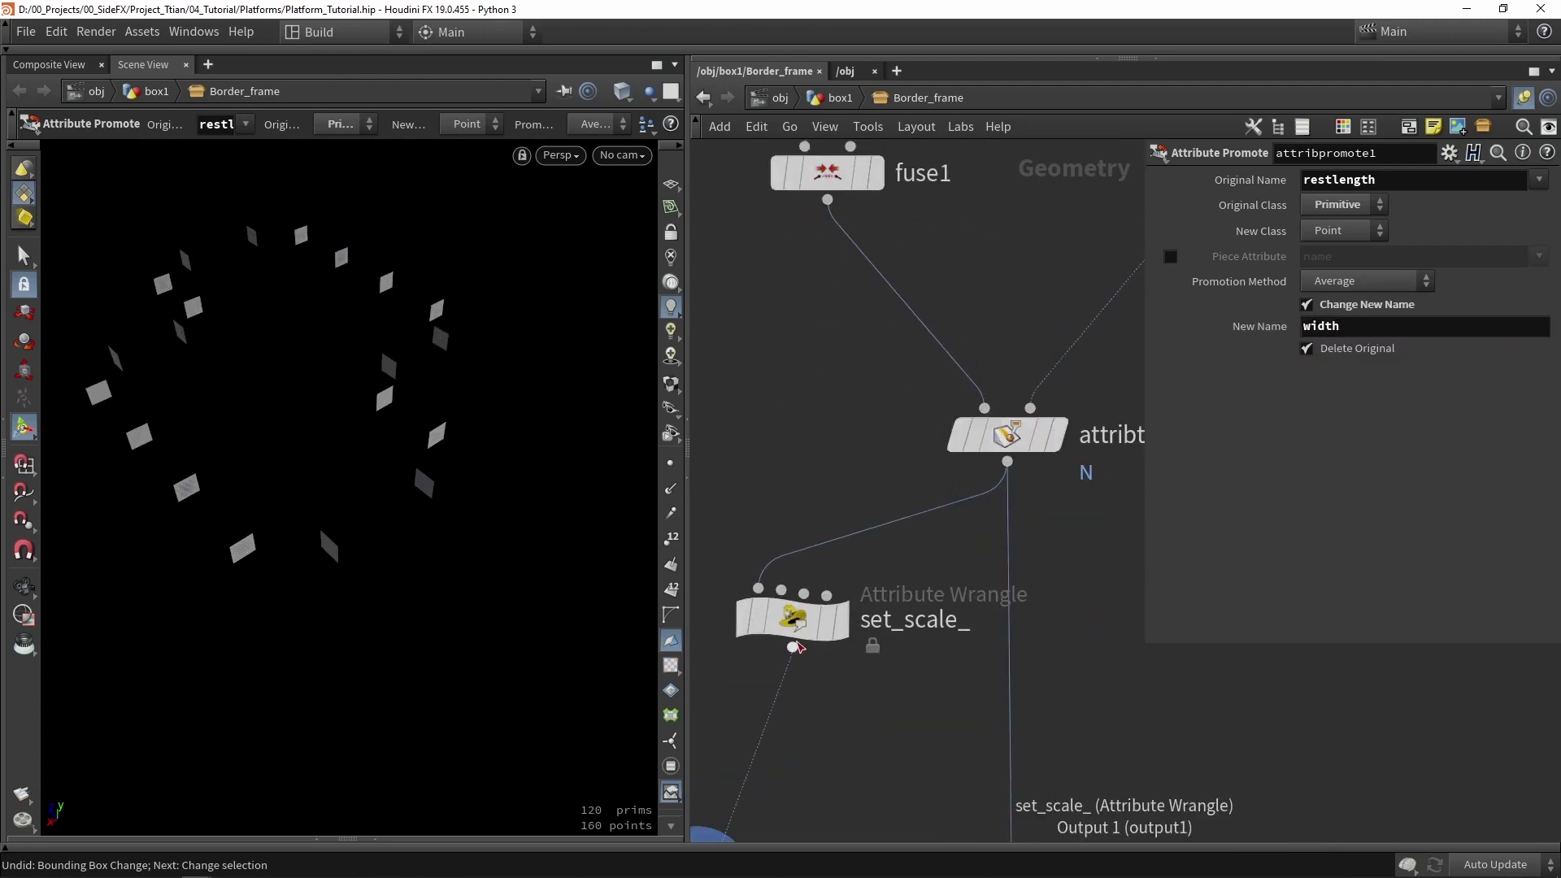
pyautogui.click(829, 618)
pyautogui.moveTo(830, 517); pyautogui.dragTo(989, 412, button='middle')
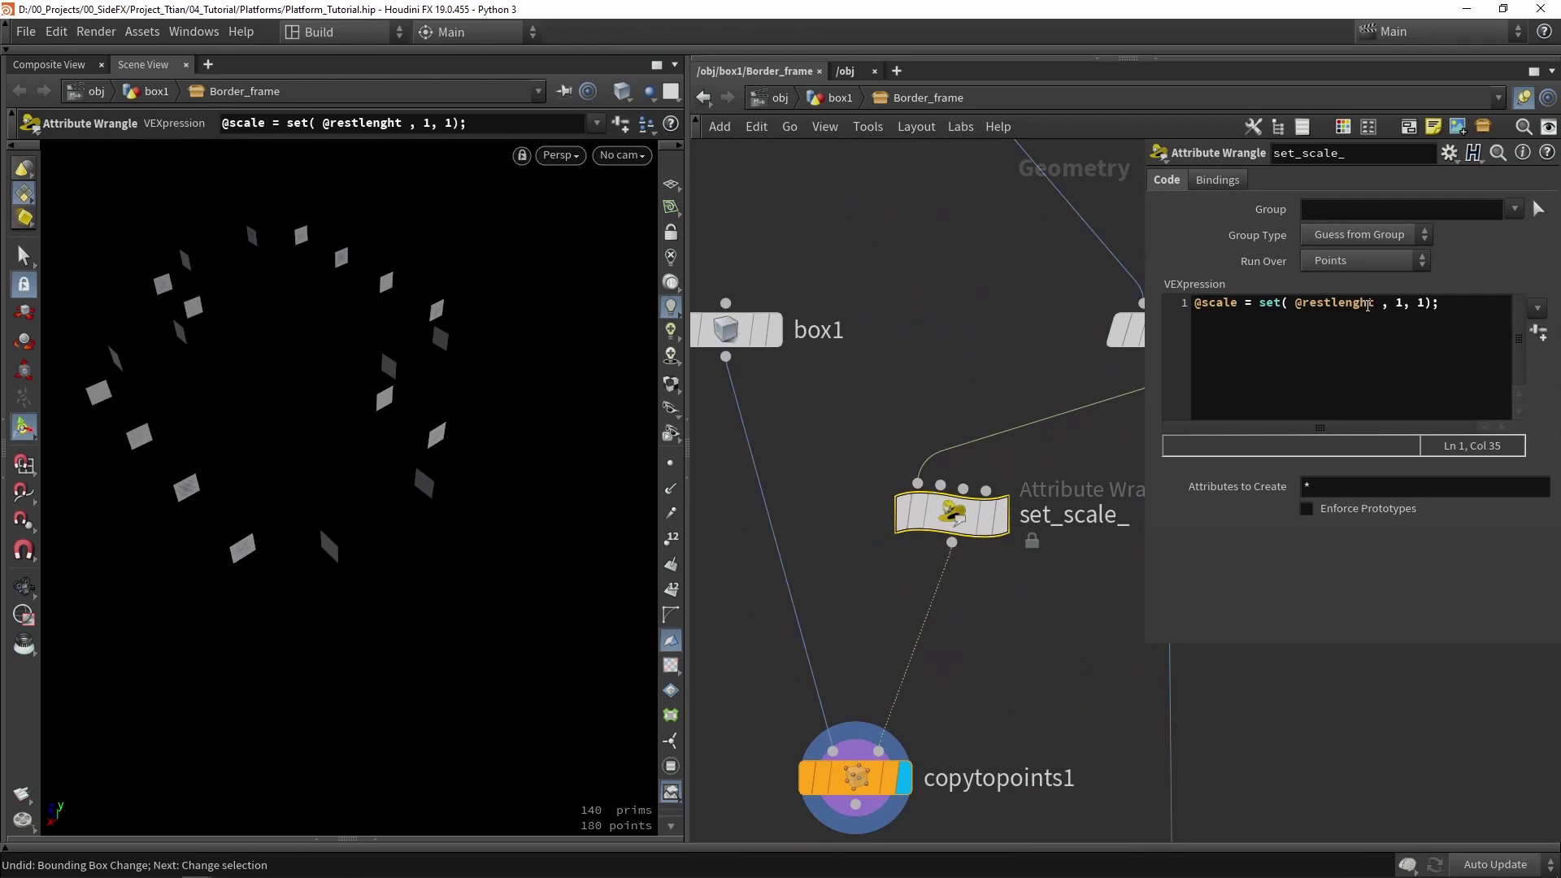
pyautogui.moveTo(1375, 303); pyautogui.dragTo(1314, 305)
pyautogui.write('width')
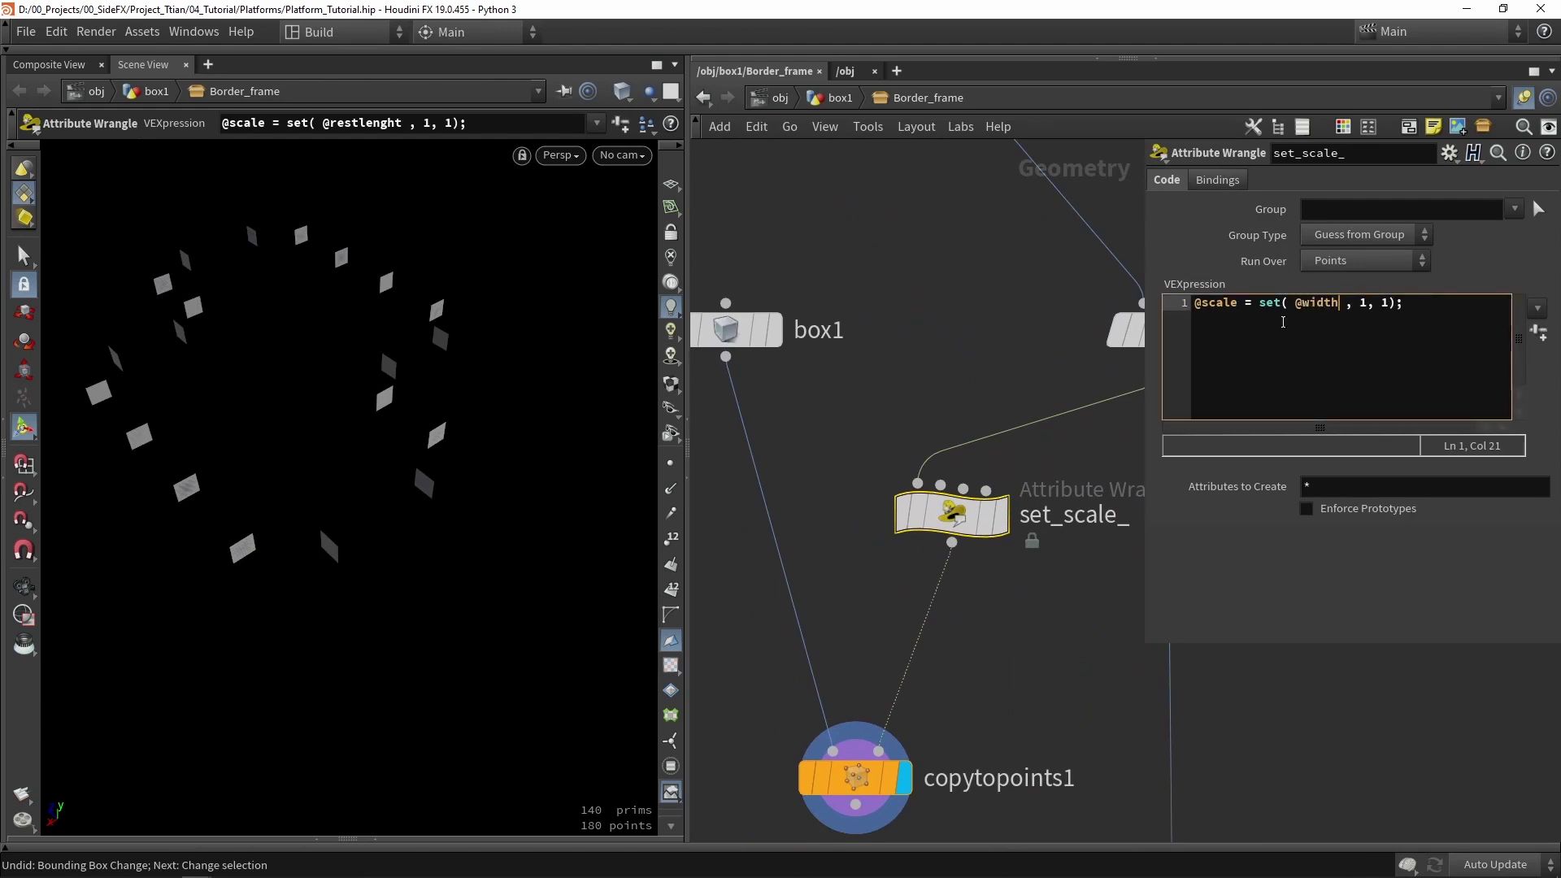
pyautogui.press('Escape')
pyautogui.press('Return')
pyautogui.moveTo(781, 399); pyautogui.dragTo(953, 377, button='middle')
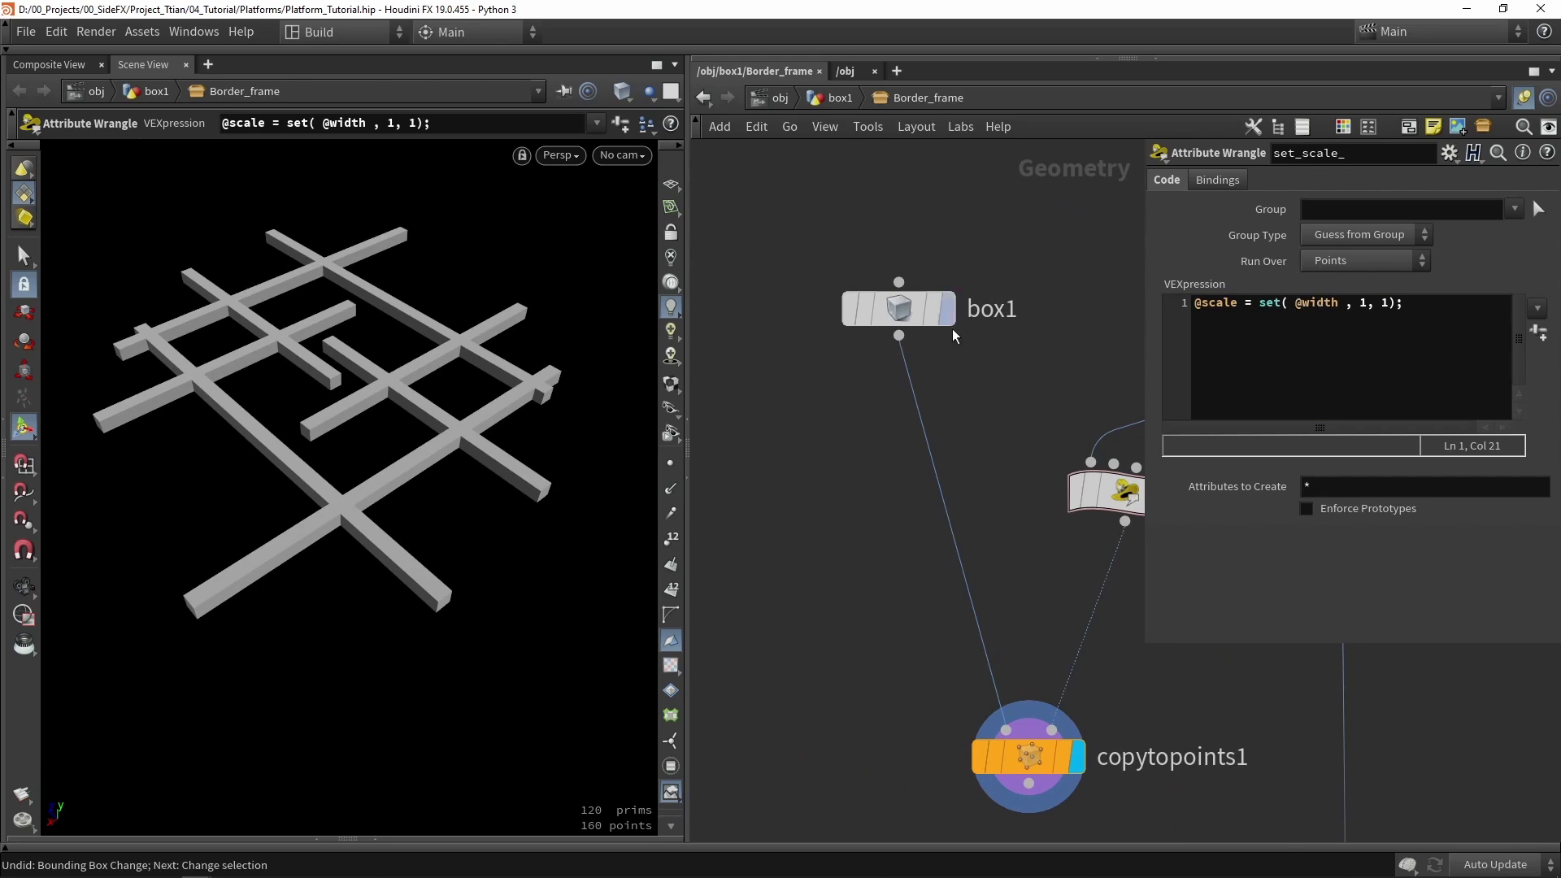
pyautogui.click(899, 314)
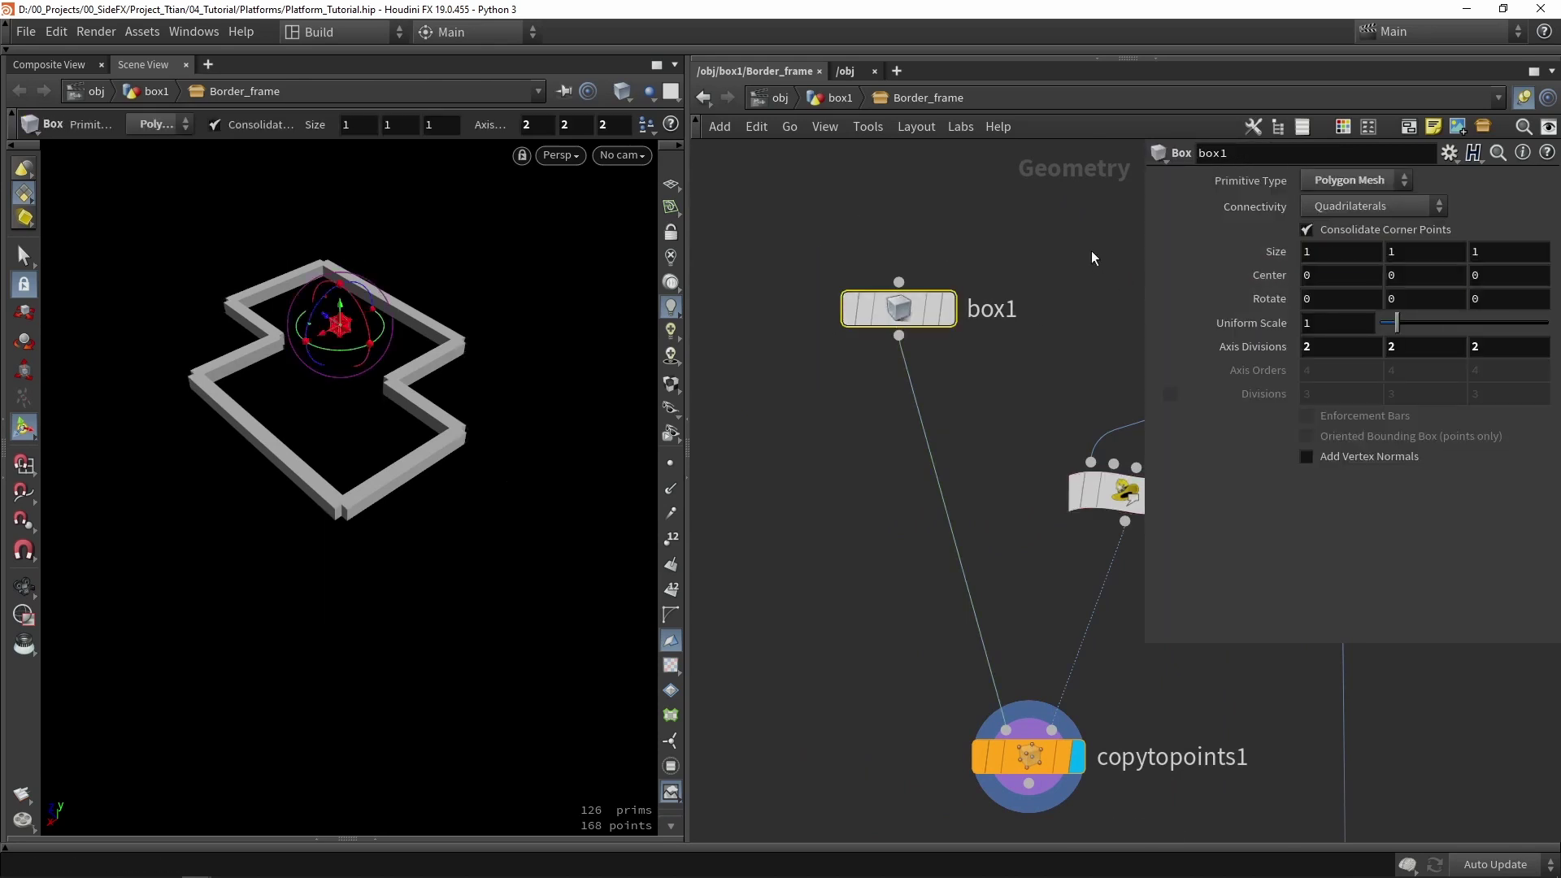
pyautogui.press('w')
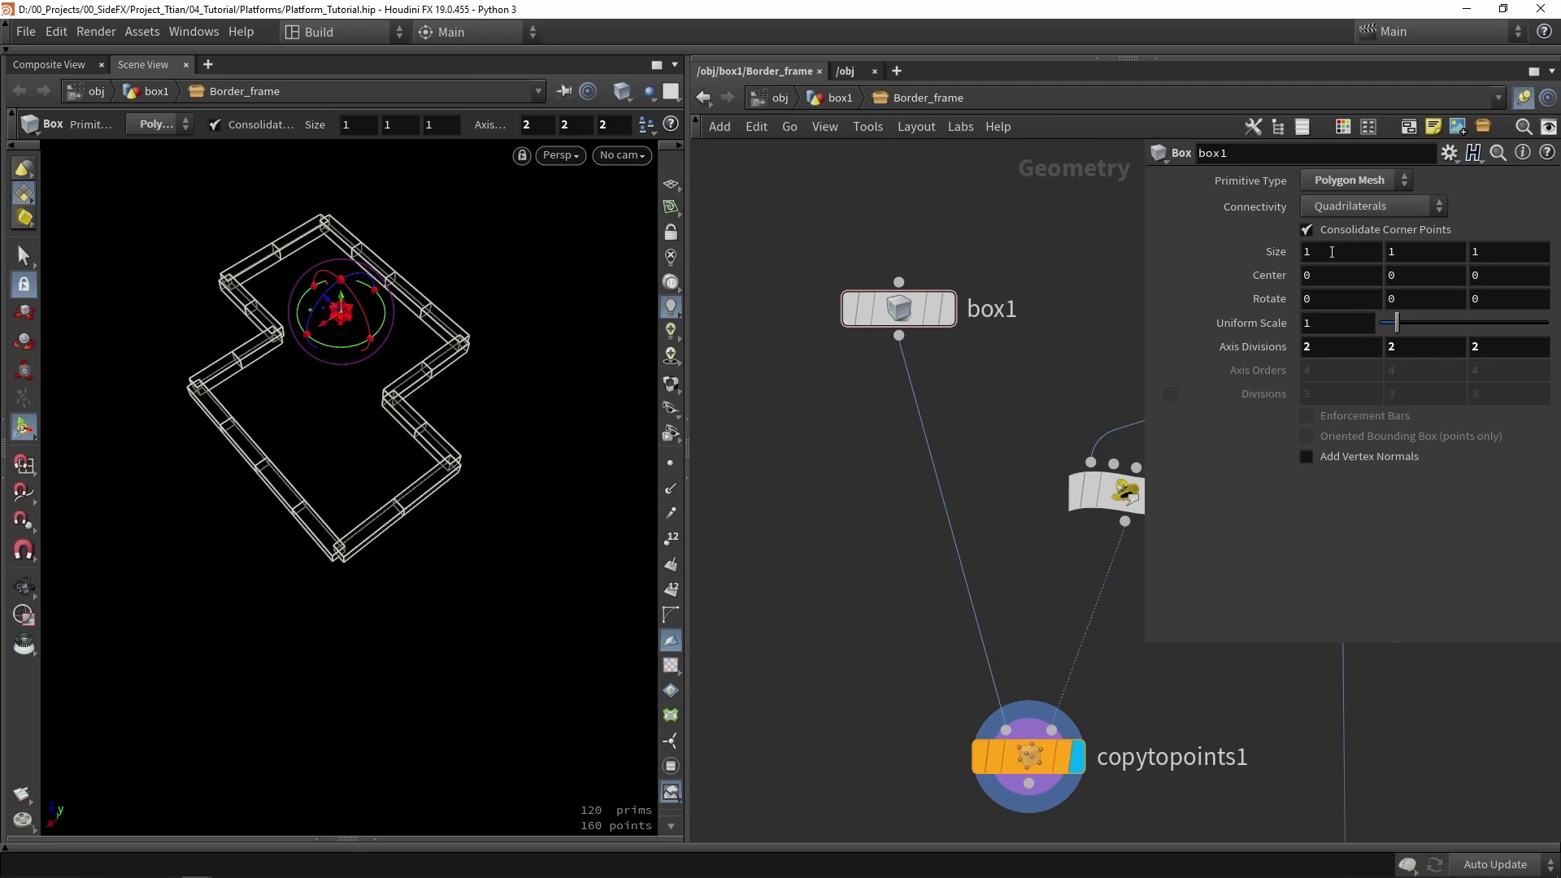
pyautogui.press('Escape')
pyautogui.moveTo(341, 423); pyautogui.dragTo(458, 443)
pyautogui.scroll(5, 289, 513)
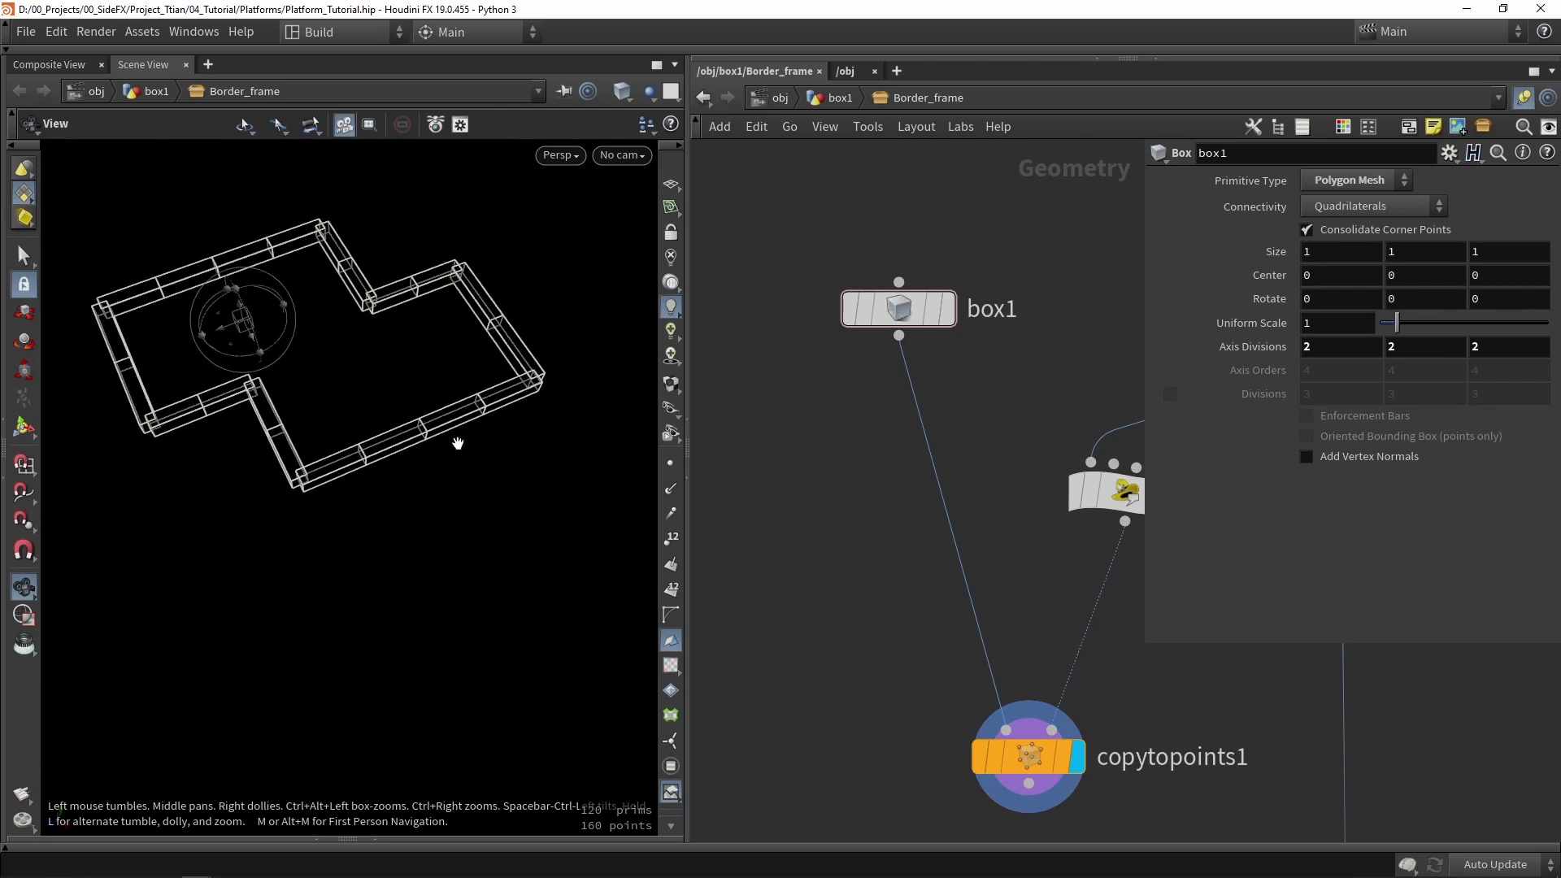
pyautogui.moveTo(916, 499); pyautogui.dragTo(772, 486, button='middle')
pyautogui.click(984, 479)
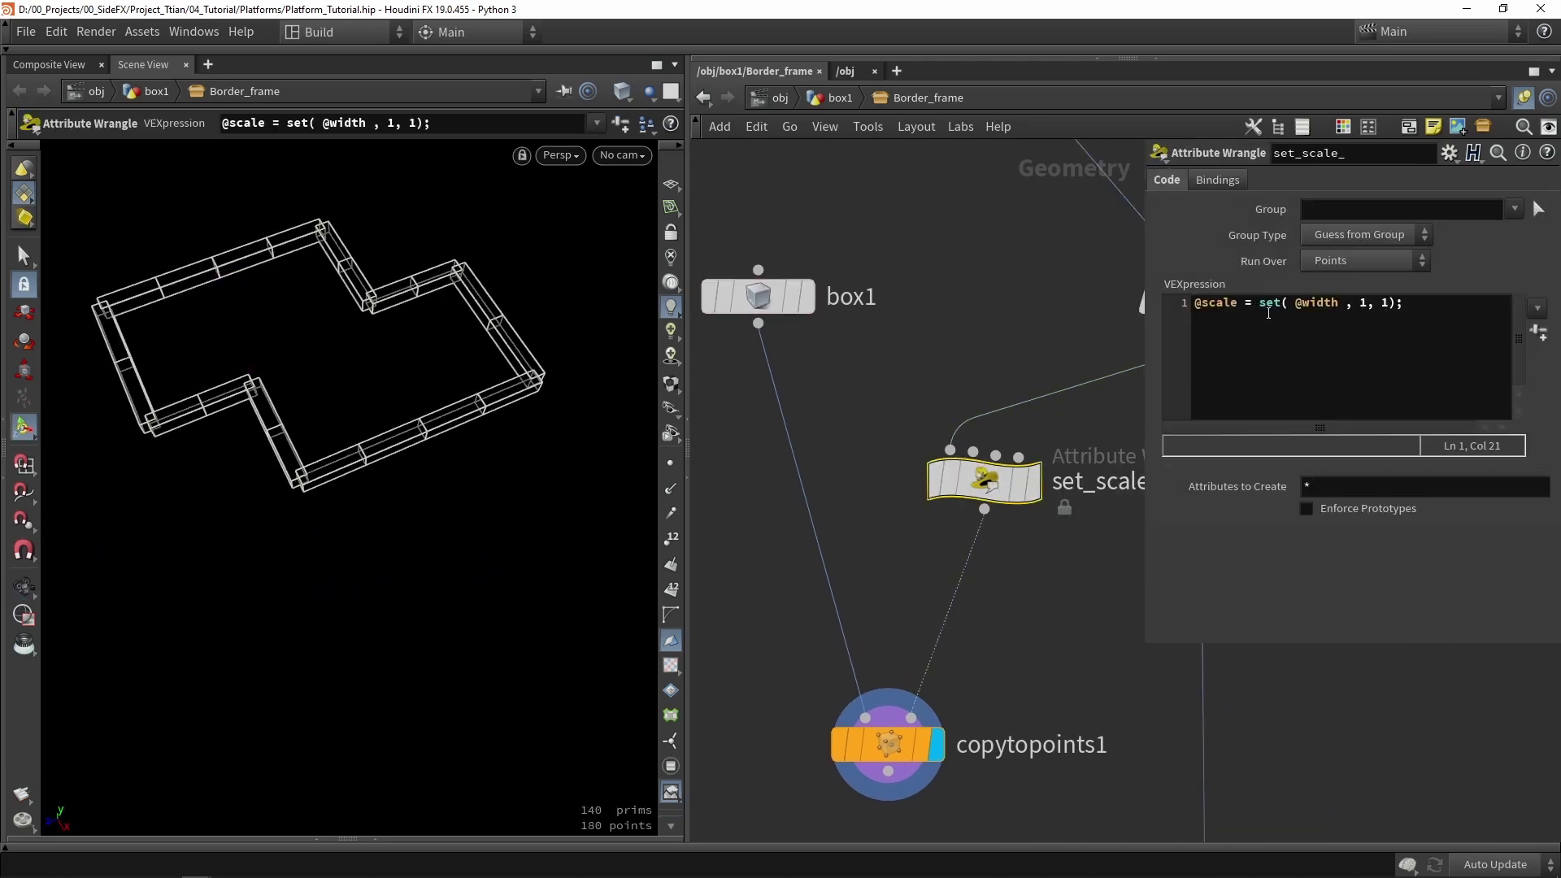
pyautogui.click(1348, 302)
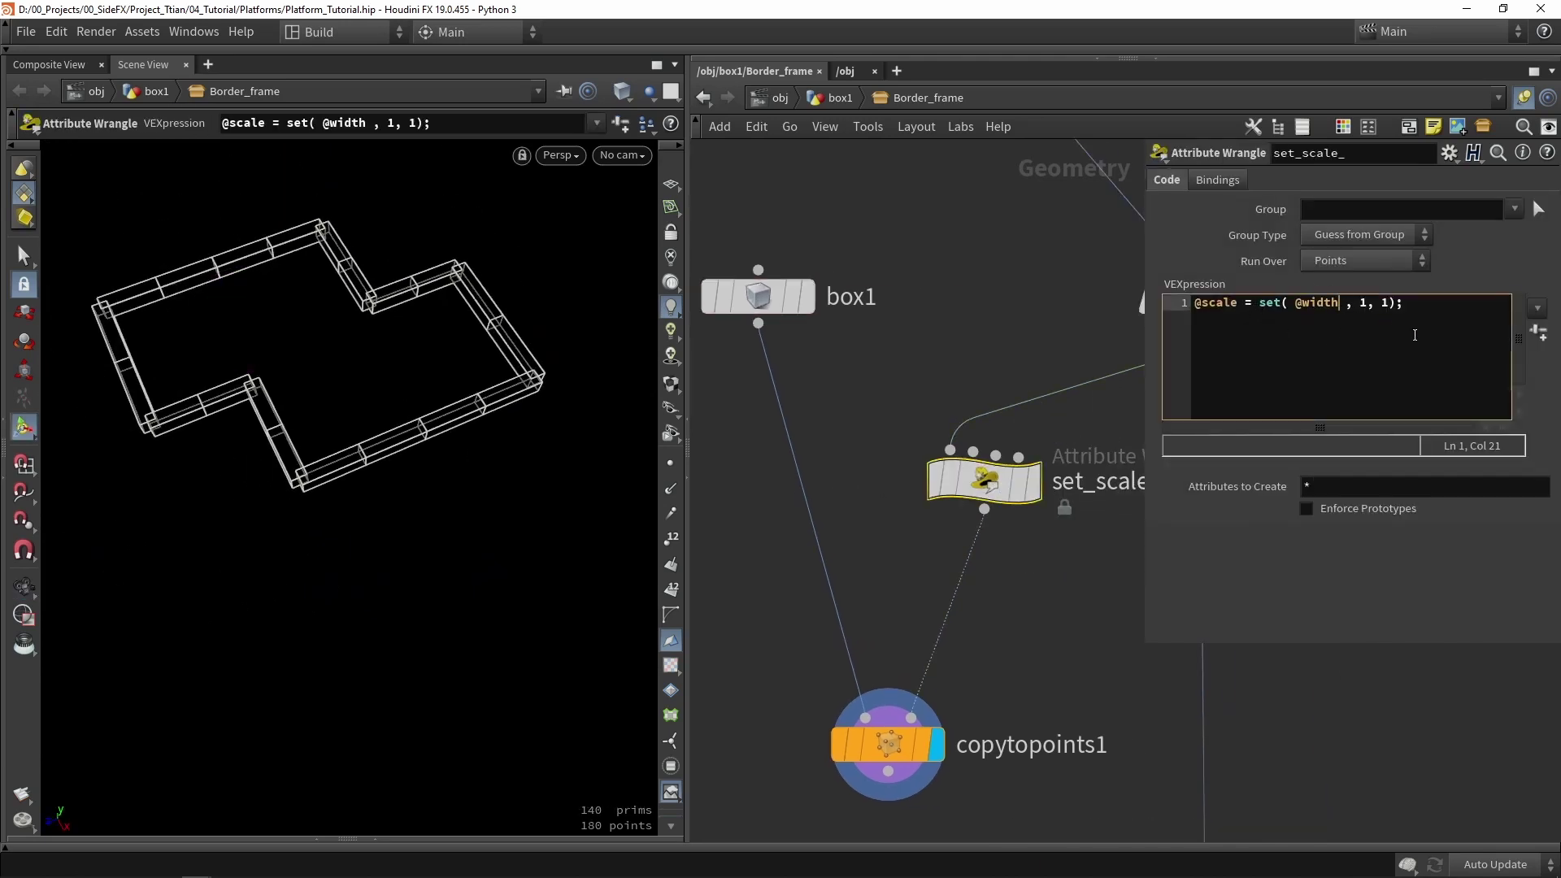
pyautogui.write('/2')
pyautogui.click(966, 300)
pyautogui.click(1385, 305)
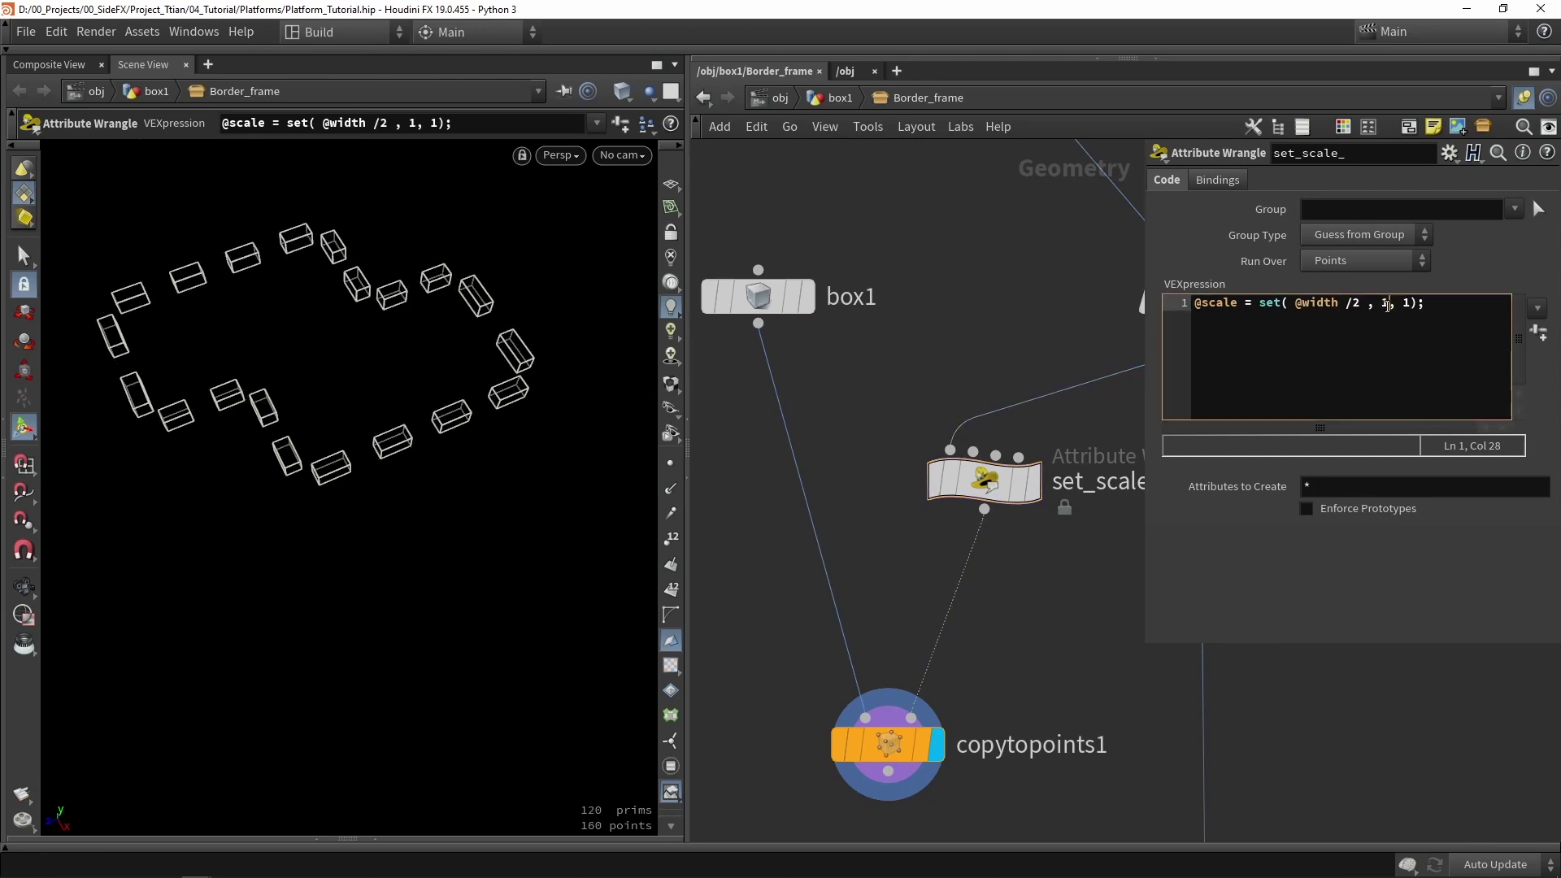
pyautogui.press('BackSpace')
pyautogui.write('2')
pyautogui.click(1011, 329)
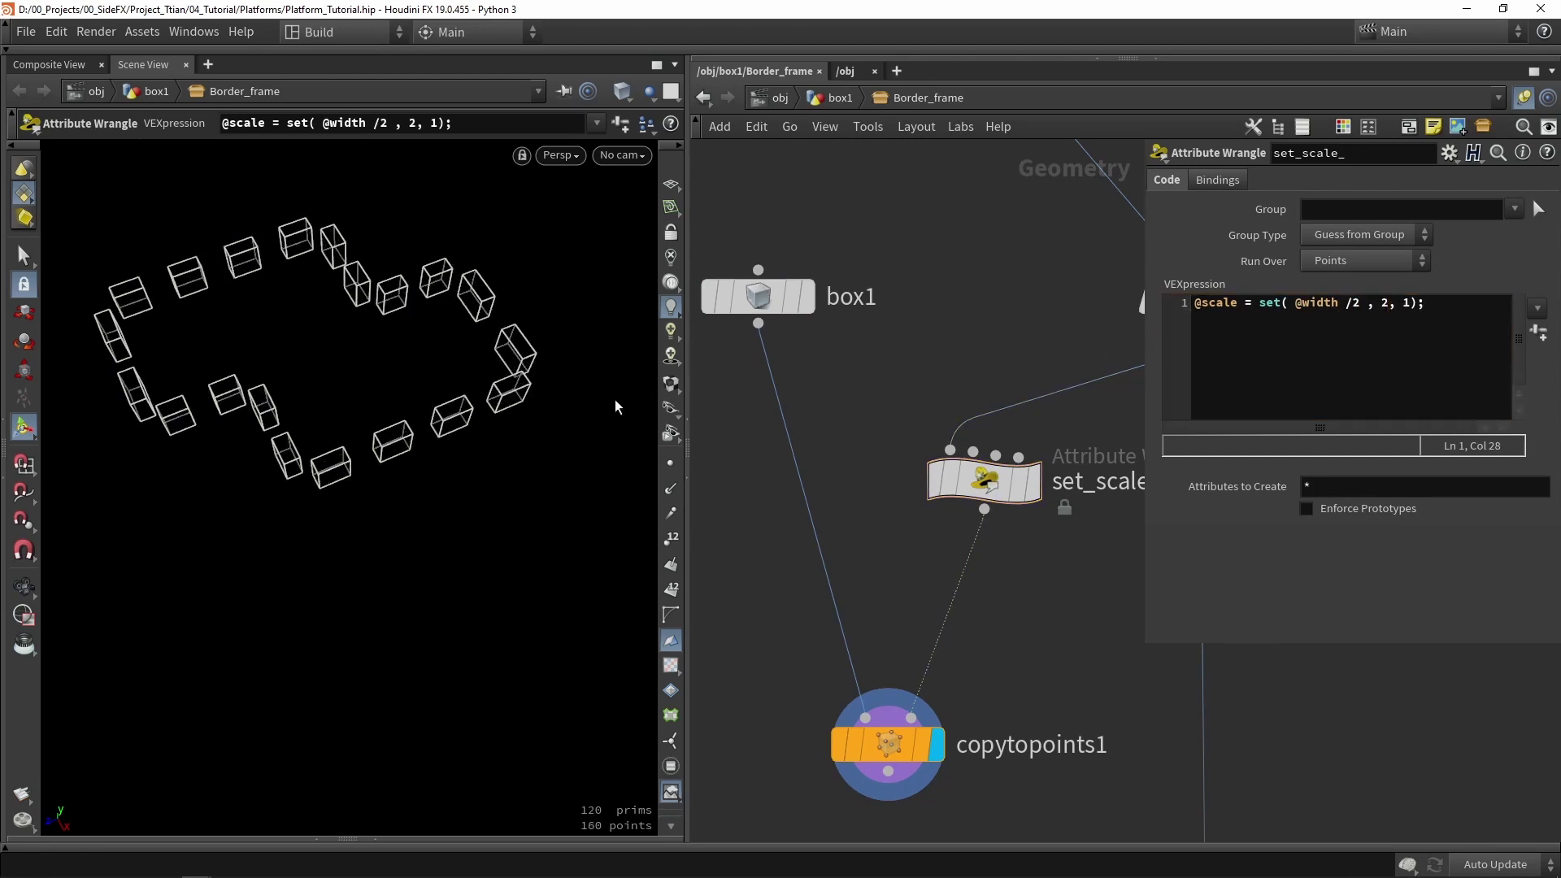
pyautogui.click(1392, 305)
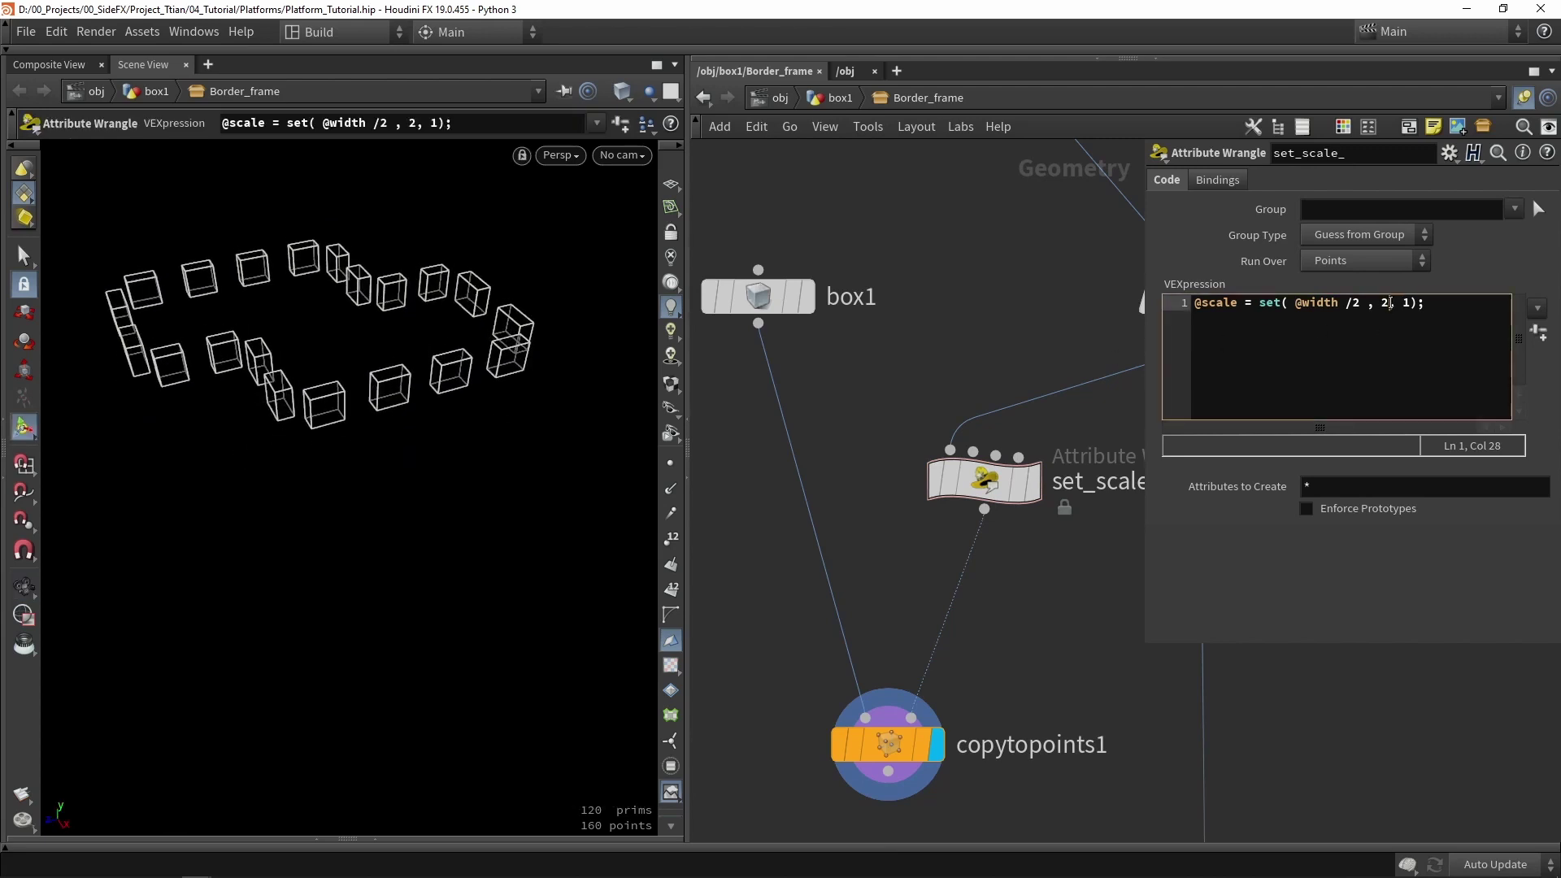
pyautogui.press('BackSpace')
pyautogui.write('1')
pyautogui.press('BackSpace')
pyautogui.press('BackSpace')
pyautogui.press('BackSpace')
pyautogui.moveTo(382, 407); pyautogui.dragTo(369, 328)
pyautogui.press('w')
# - Wire set_scale_ into output0, tidy the nodes with curved wires, and display attribtransfer1
pyautogui.moveTo(1013, 620); pyautogui.dragTo(846, 432, button='middle')
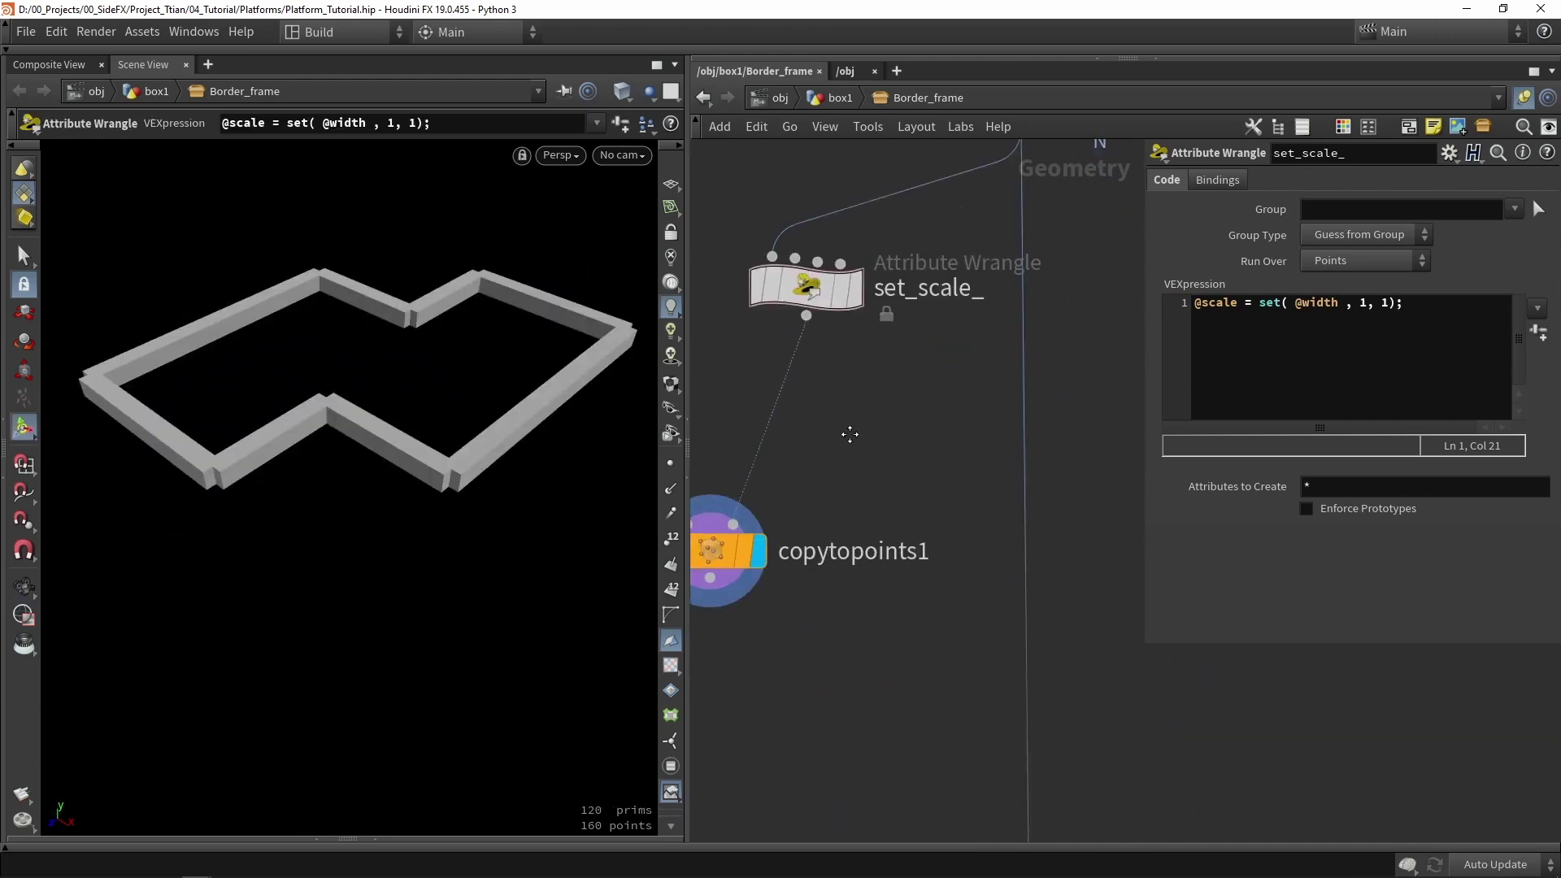
pyautogui.scroll(-4, 838, 403)
pyautogui.scroll(-3, 828, 374)
pyautogui.moveTo(824, 371); pyautogui.dragTo(856, 588)
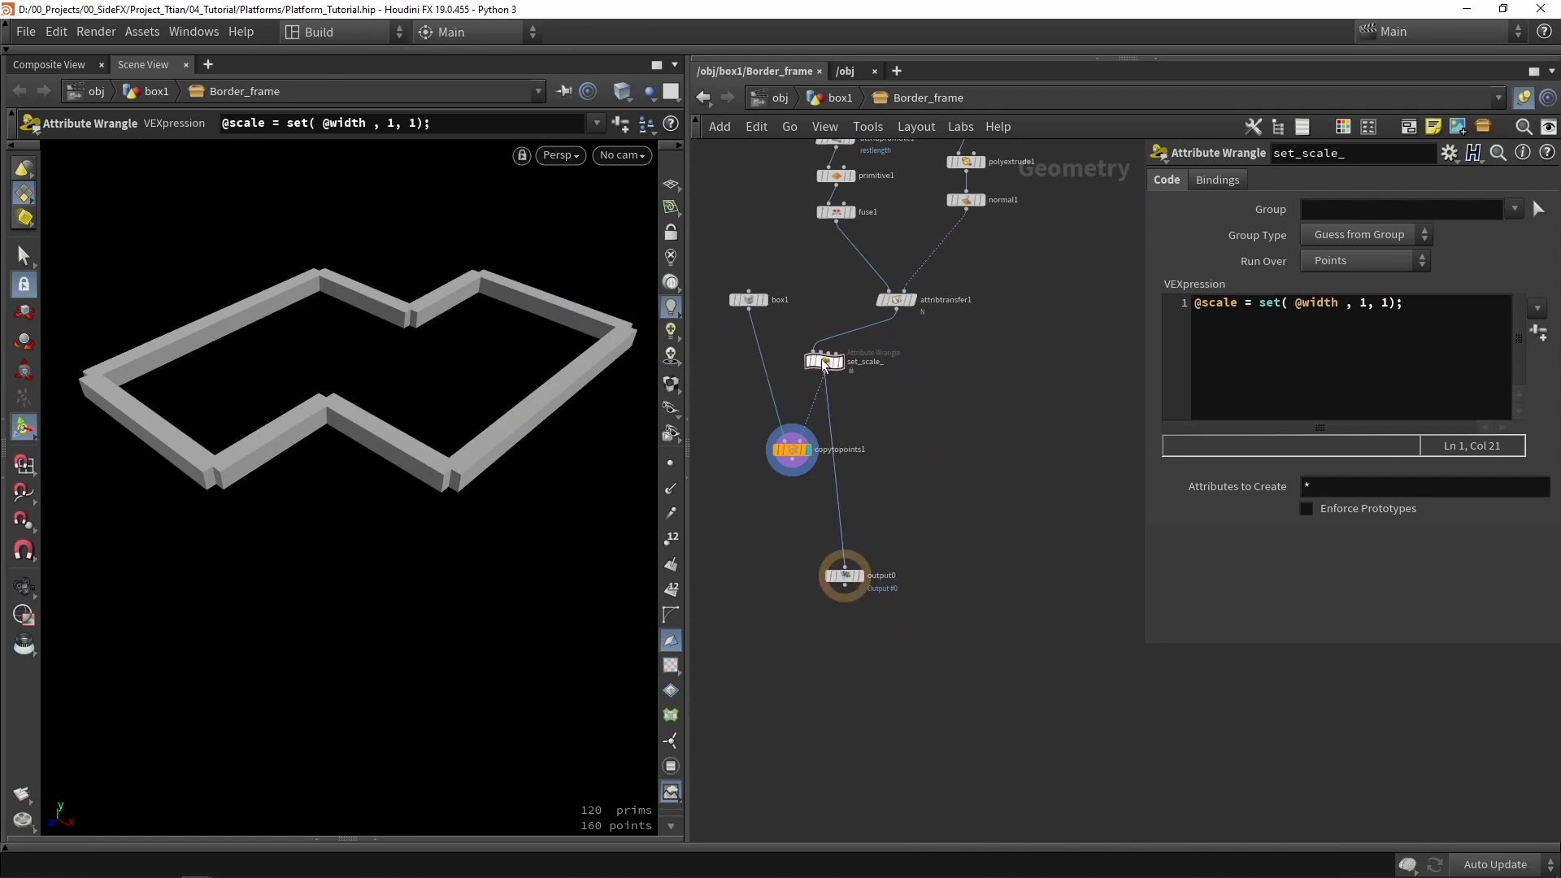
pyautogui.moveTo(824, 361); pyautogui.dragTo(897, 343)
pyautogui.press('h')
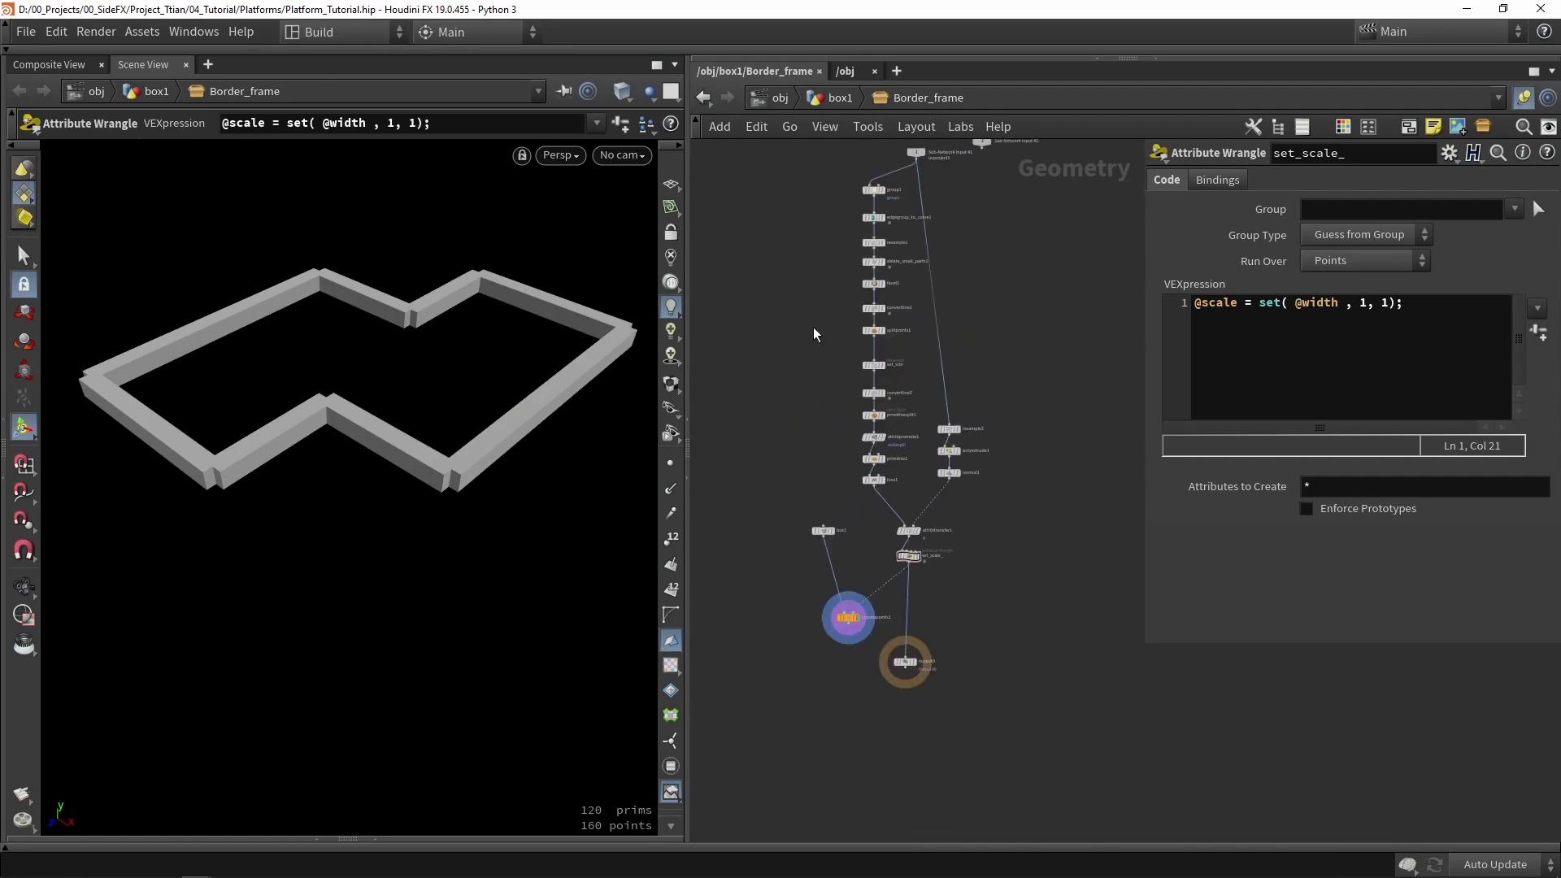
pyautogui.scroll(3, 902, 423)
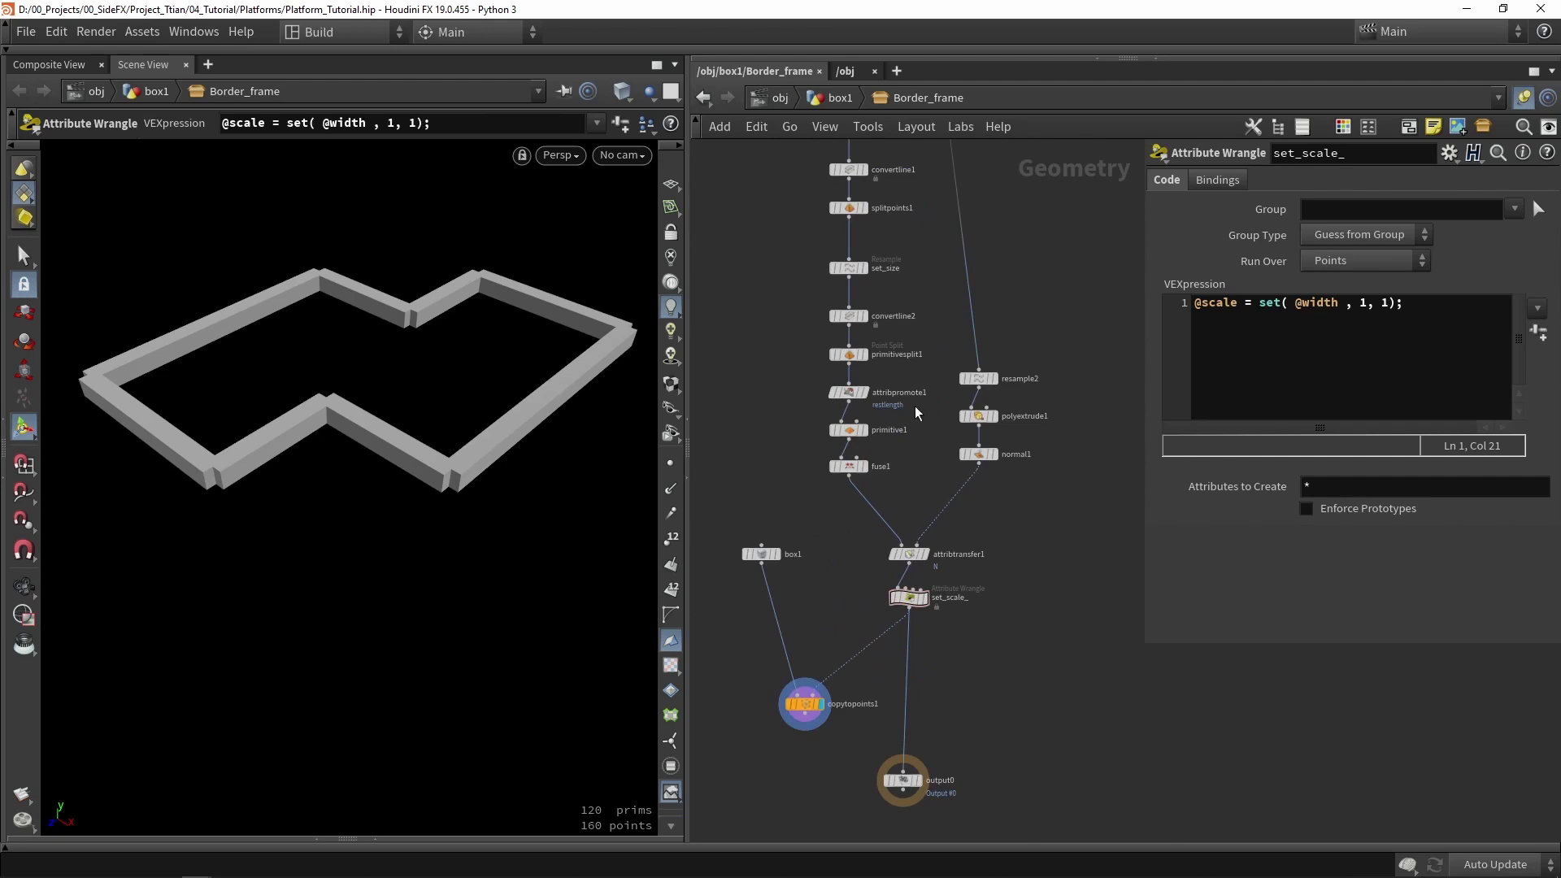
pyautogui.hotkey('shift', 's')
pyautogui.scroll(3, 933, 563)
pyautogui.click(925, 553)
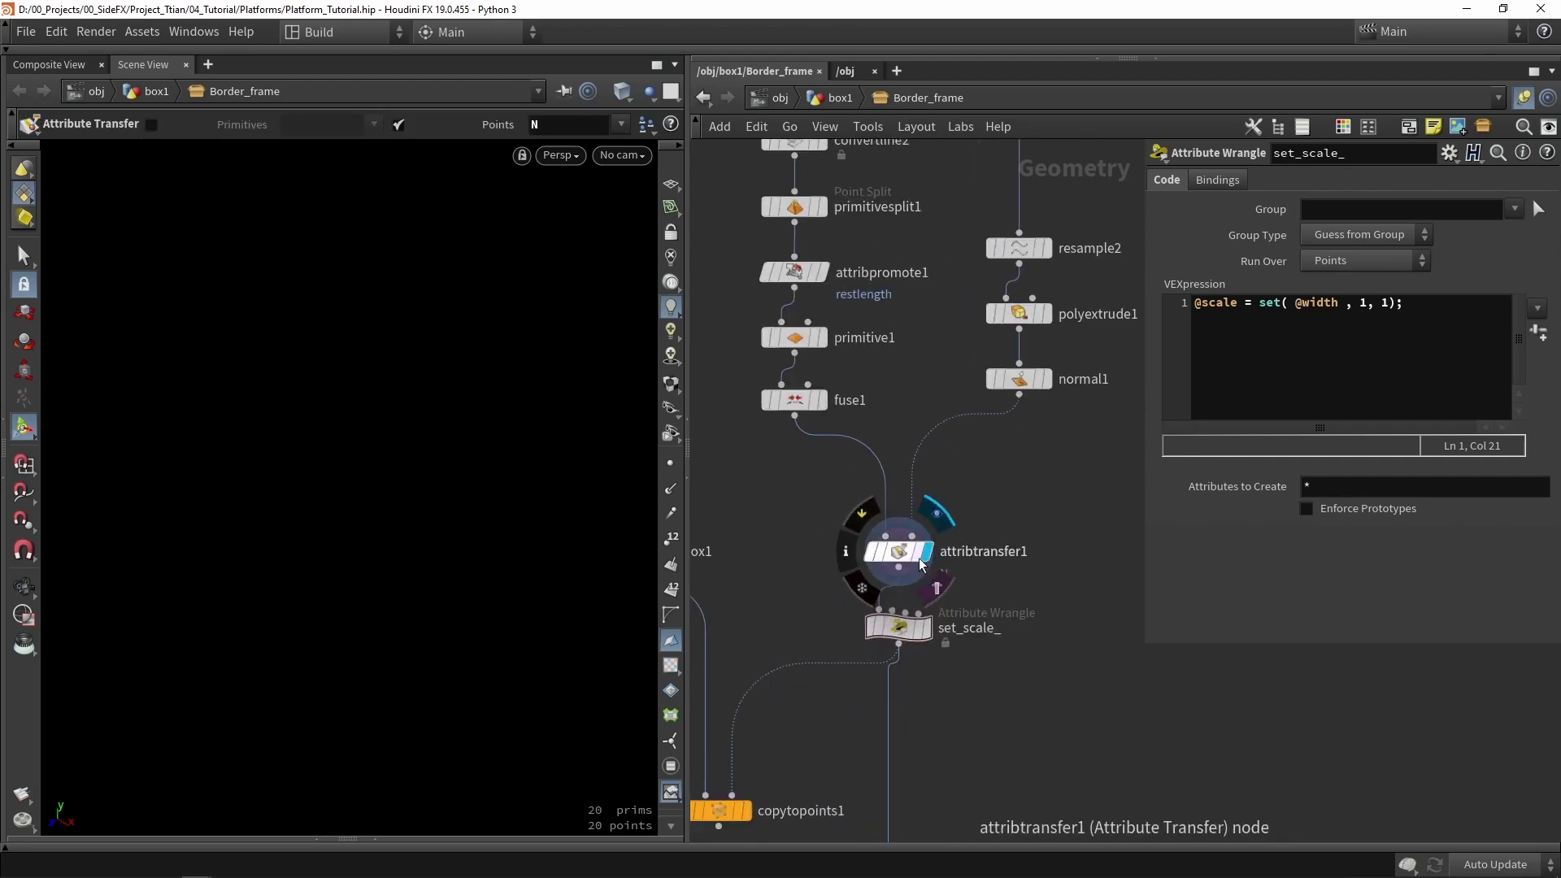
pyautogui.press('h')
# - Save the scene, return to the box1 network, and move Border_frame down-left
pyautogui.hotkey('ctrl', 's')
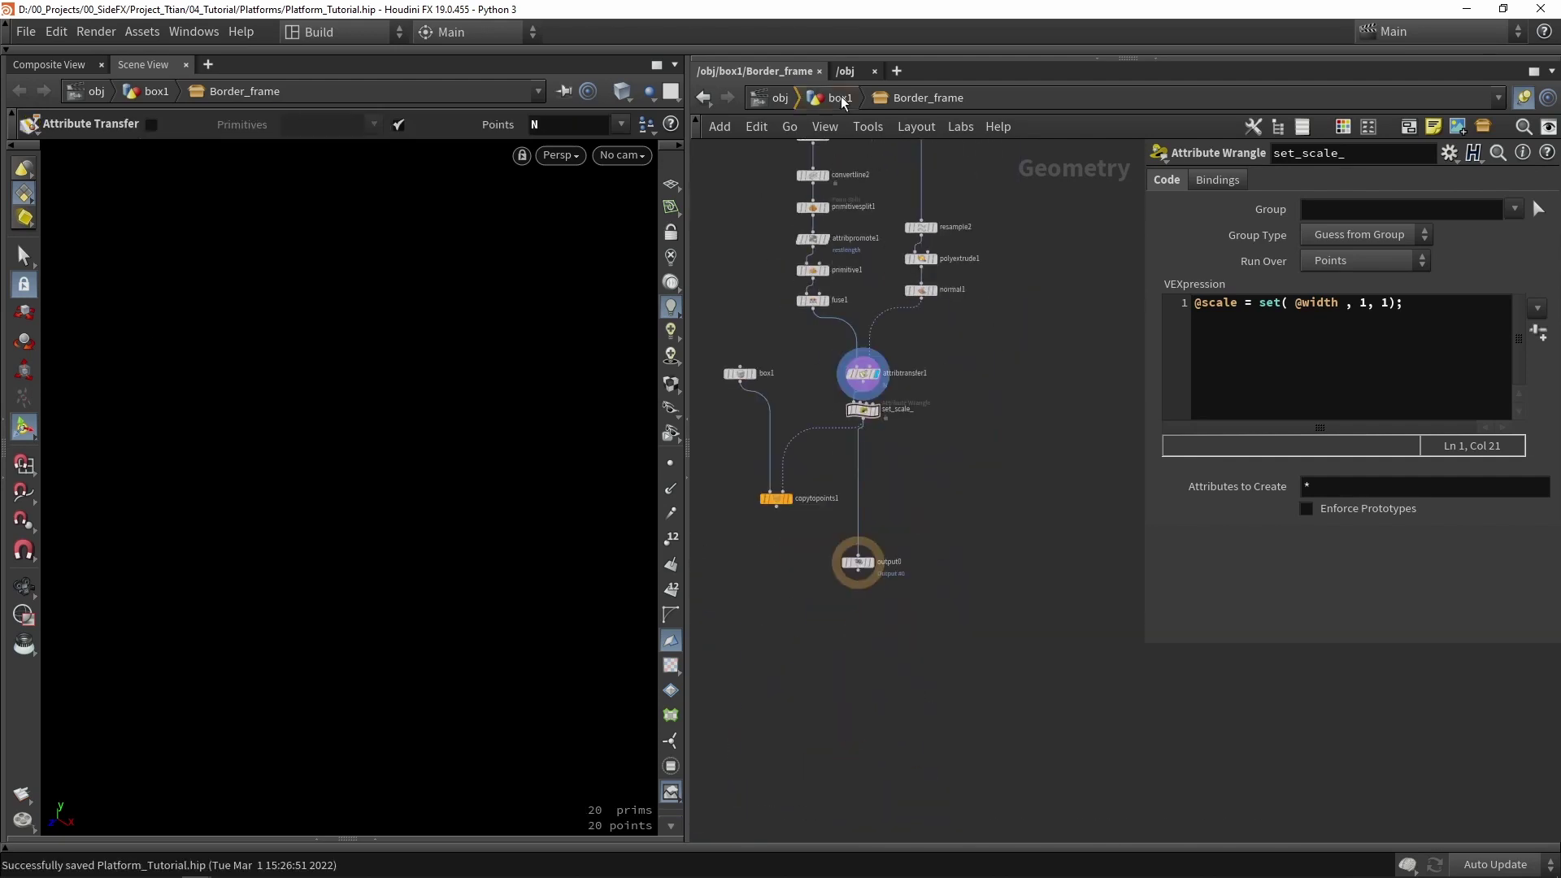
pyautogui.click(841, 98)
pyautogui.scroll(-3, 889, 455)
pyautogui.moveTo(880, 423); pyautogui.dragTo(803, 558)
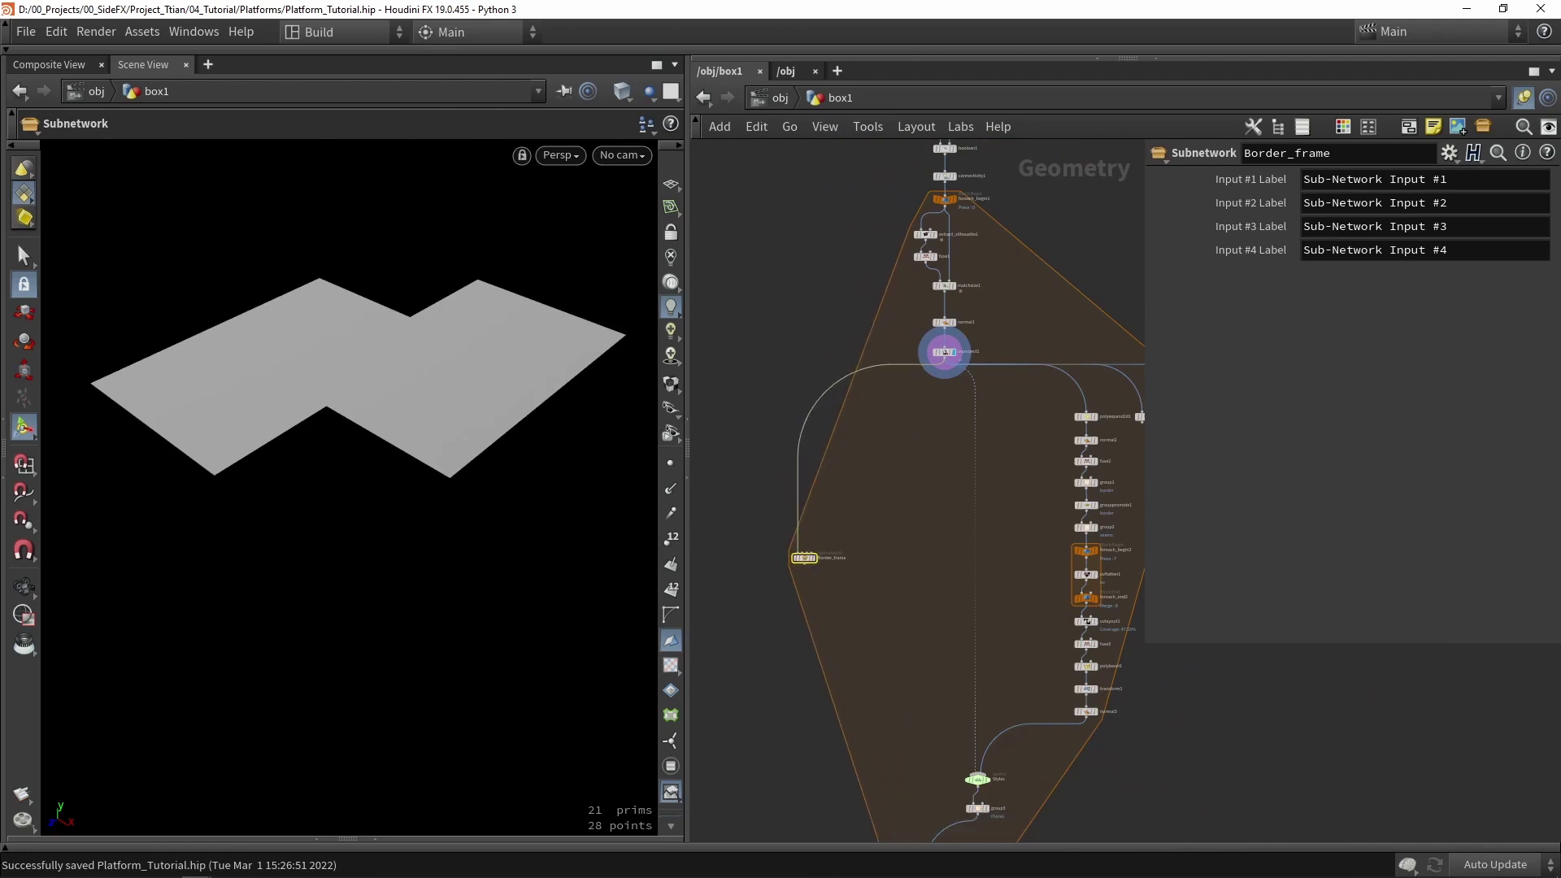
# - Cut box1 and copytopoints1 out of the Border_frame subnet and paste them into box1's network
pyautogui.press('f')
pyautogui.click(670, 463)
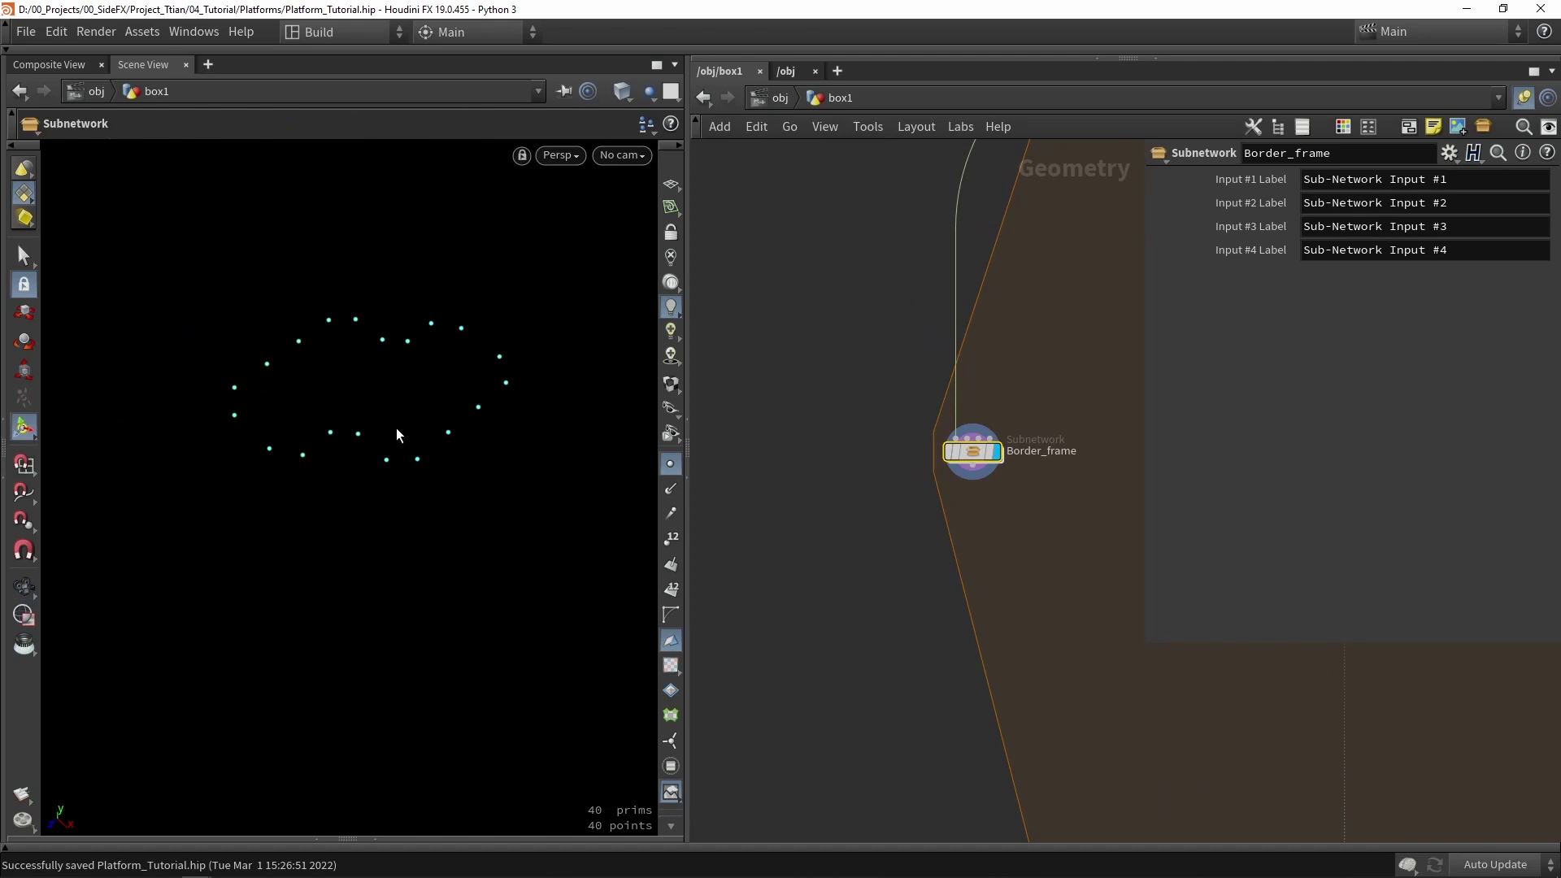
pyautogui.doubleClick(974, 453)
pyautogui.moveTo(805, 534); pyautogui.dragTo(739, 370)
pyautogui.hotkey('ctrl', 'c')
pyautogui.hotkey('ctrl', 'x')
pyautogui.click(840, 97)
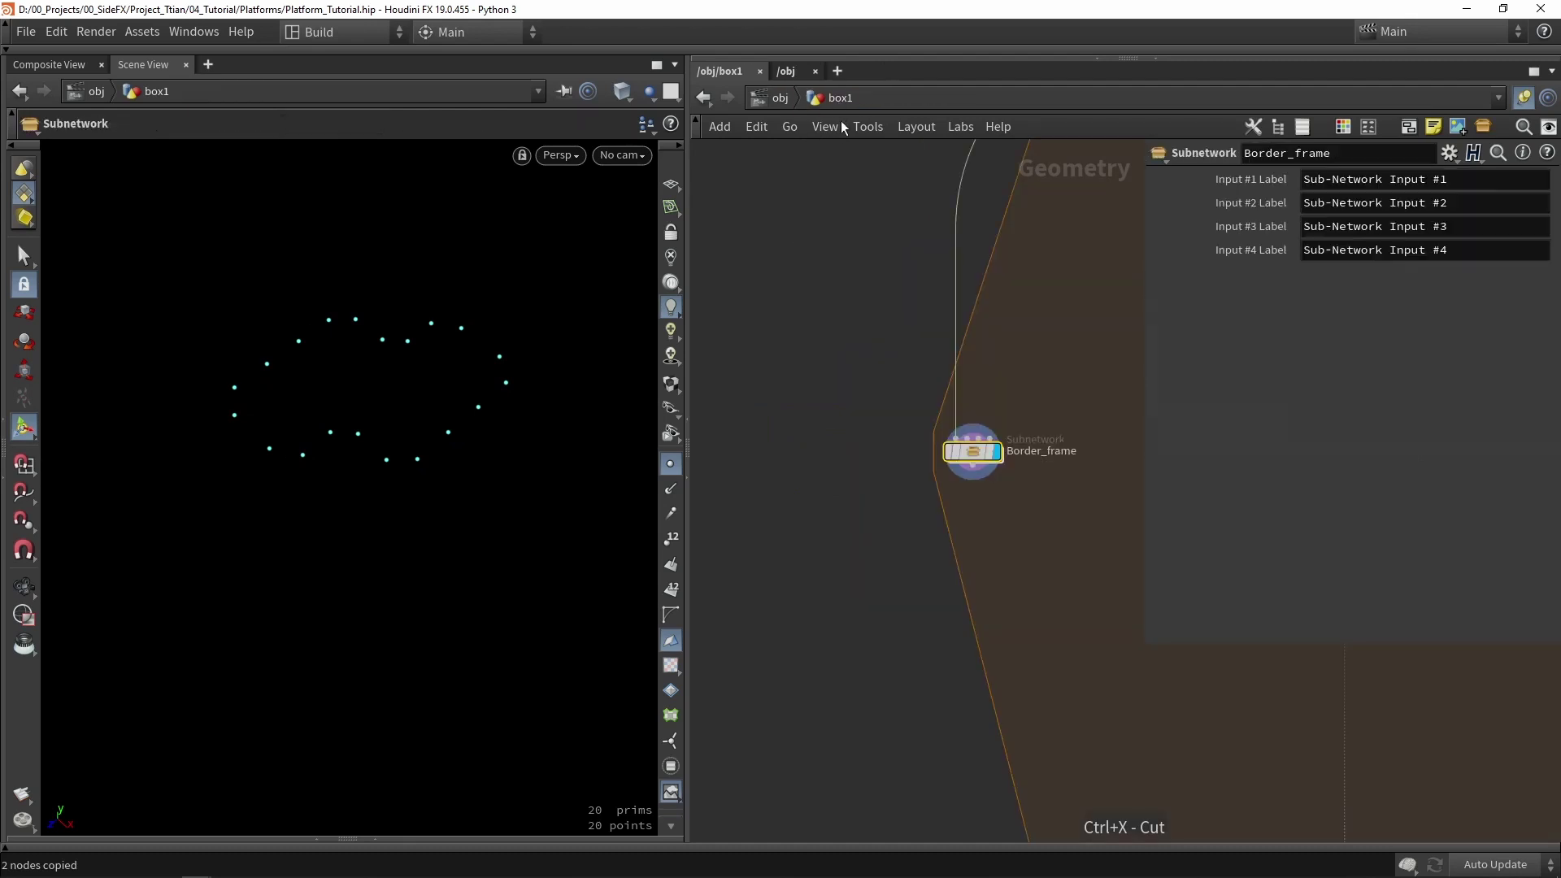
pyautogui.hotkey('ctrl', 'v')
# - Feed Border_frame into copytopoints1's second input, place box4 beside it, and inspect the walls
pyautogui.moveTo(972, 477); pyautogui.dragTo(908, 549)
pyautogui.click(908, 548)
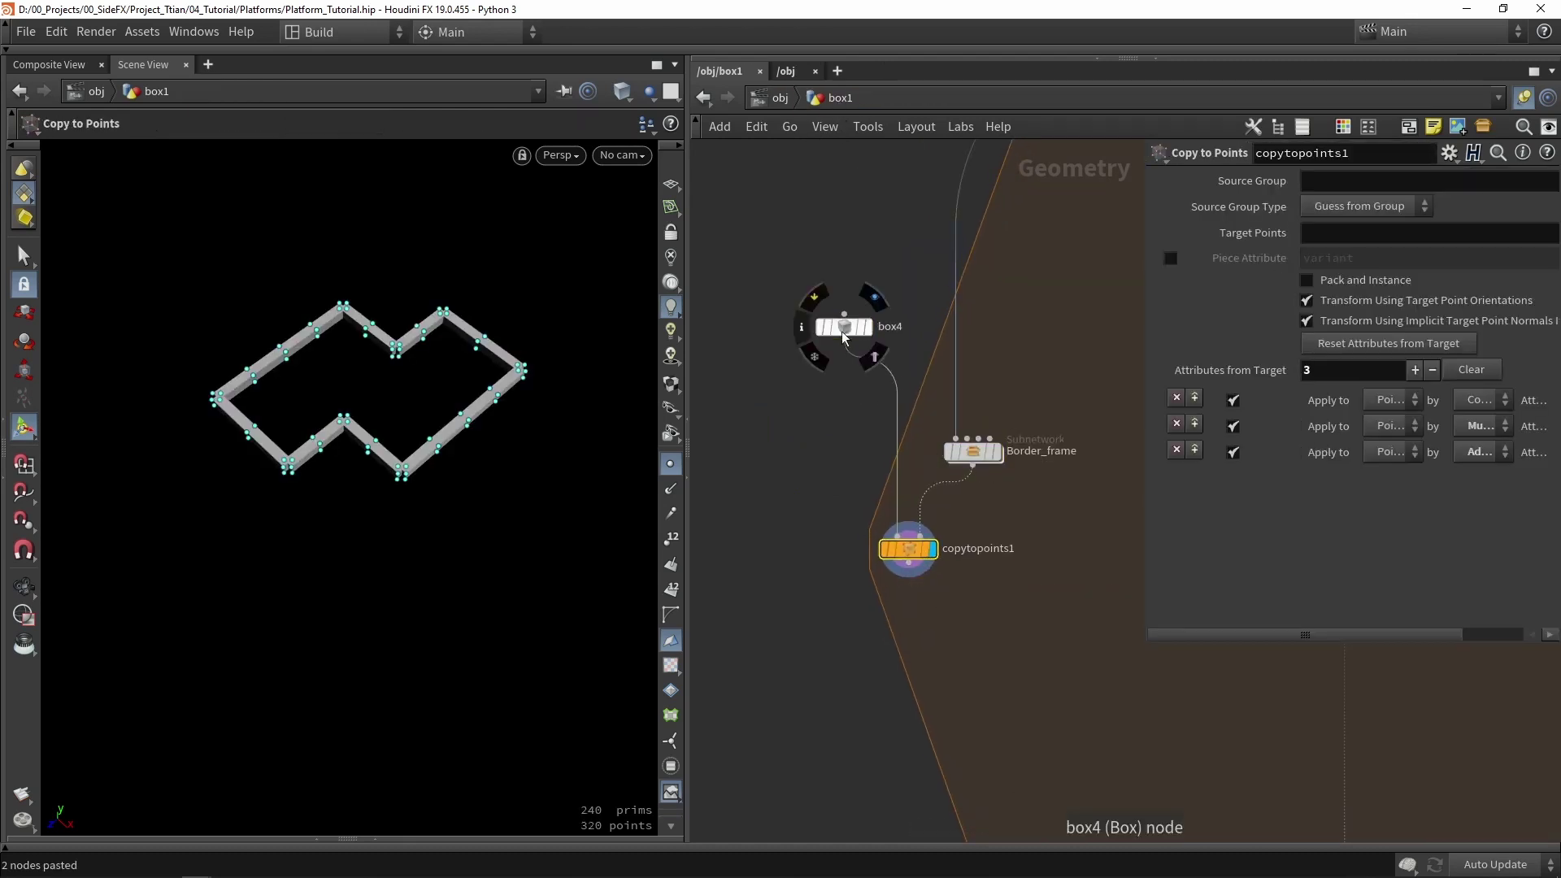
pyautogui.moveTo(844, 326); pyautogui.dragTo(854, 451)
pyautogui.scroll(-2, 855, 379)
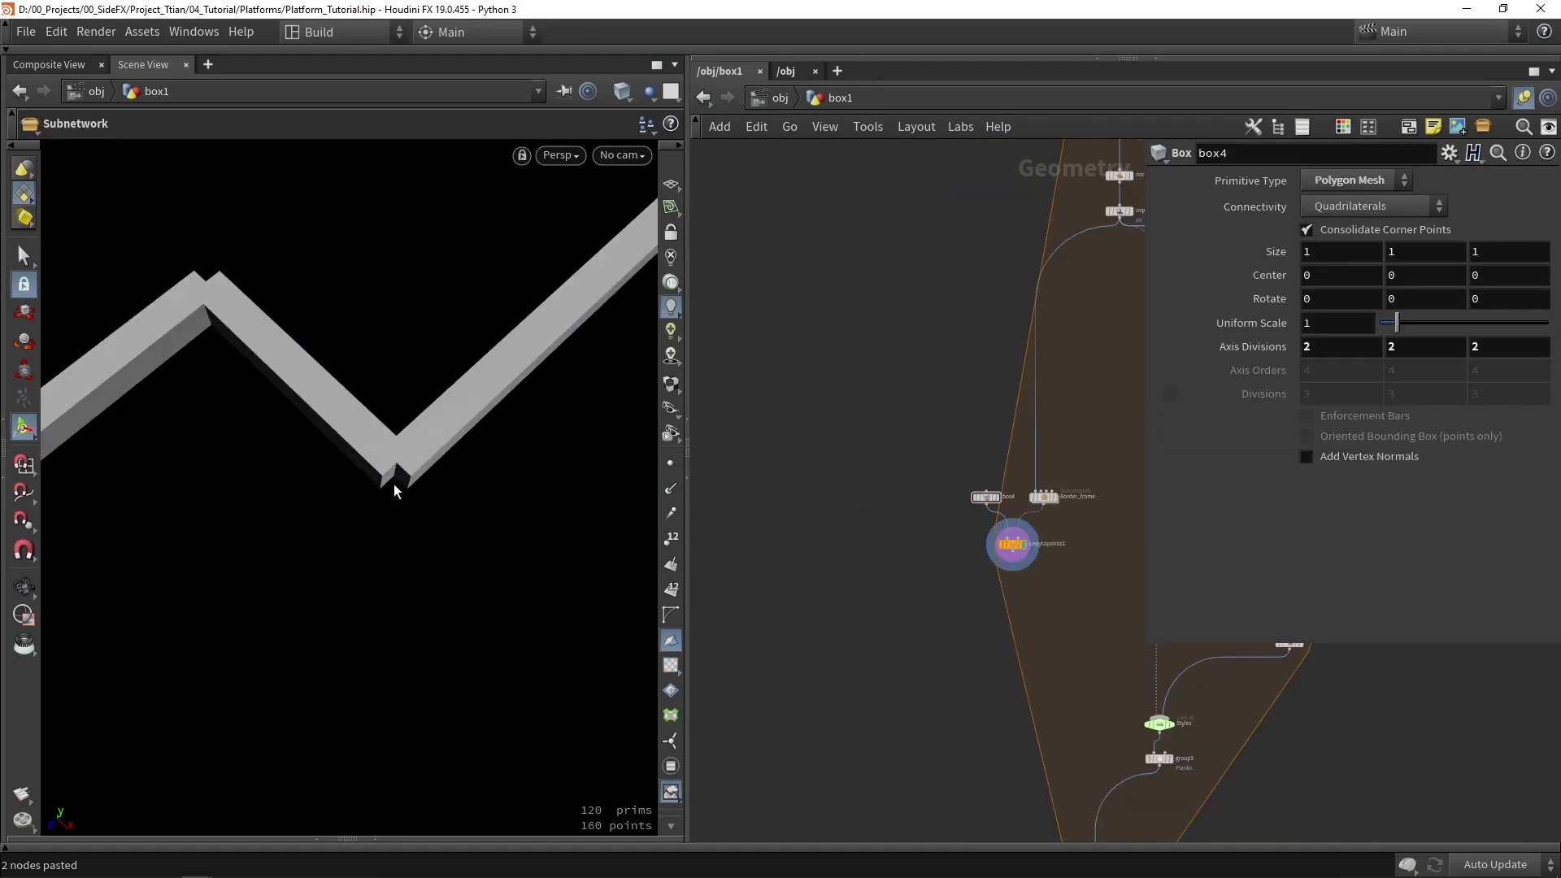
pyautogui.moveTo(401, 464); pyautogui.dragTo(407, 453)
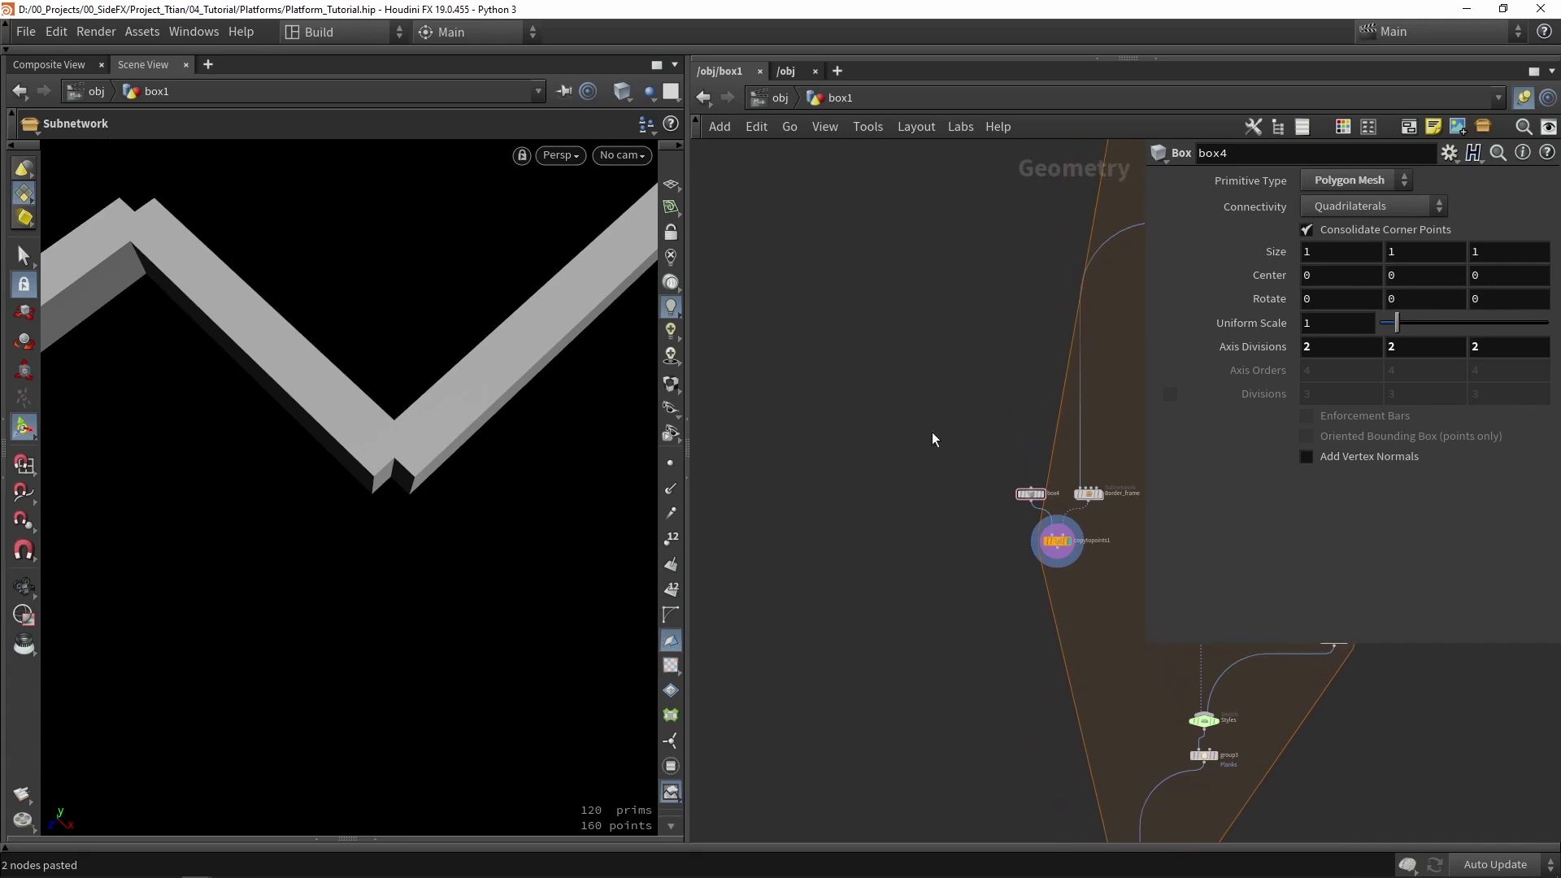
# - Add a Subnetwork node and rename it get_corners
pyautogui.press('Tab')
pyautogui.write('subne')
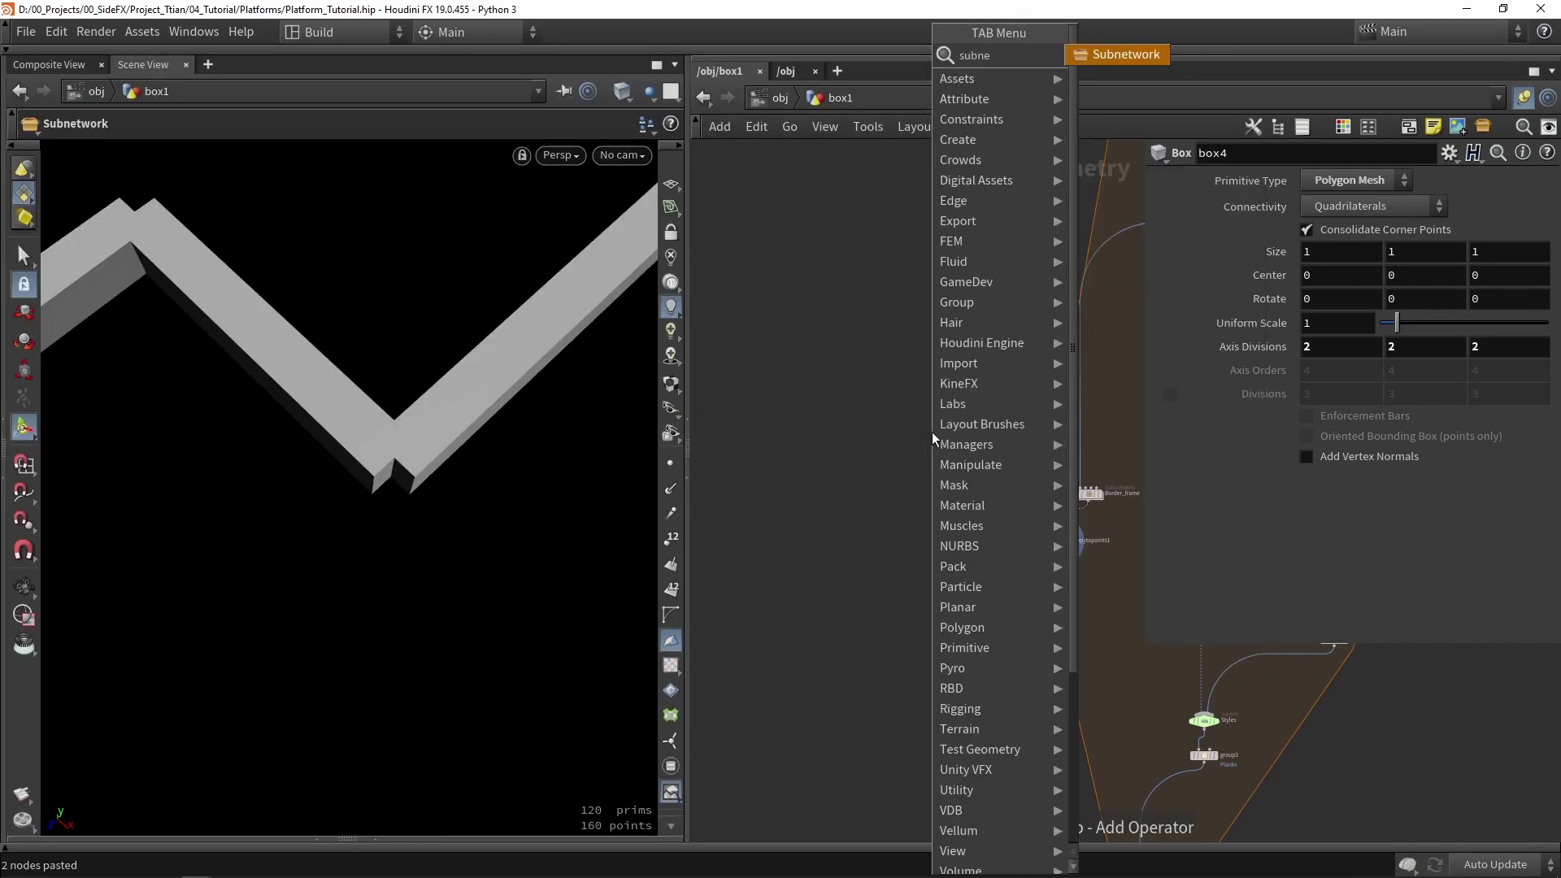
pyautogui.click(1106, 53)
pyautogui.click(929, 452)
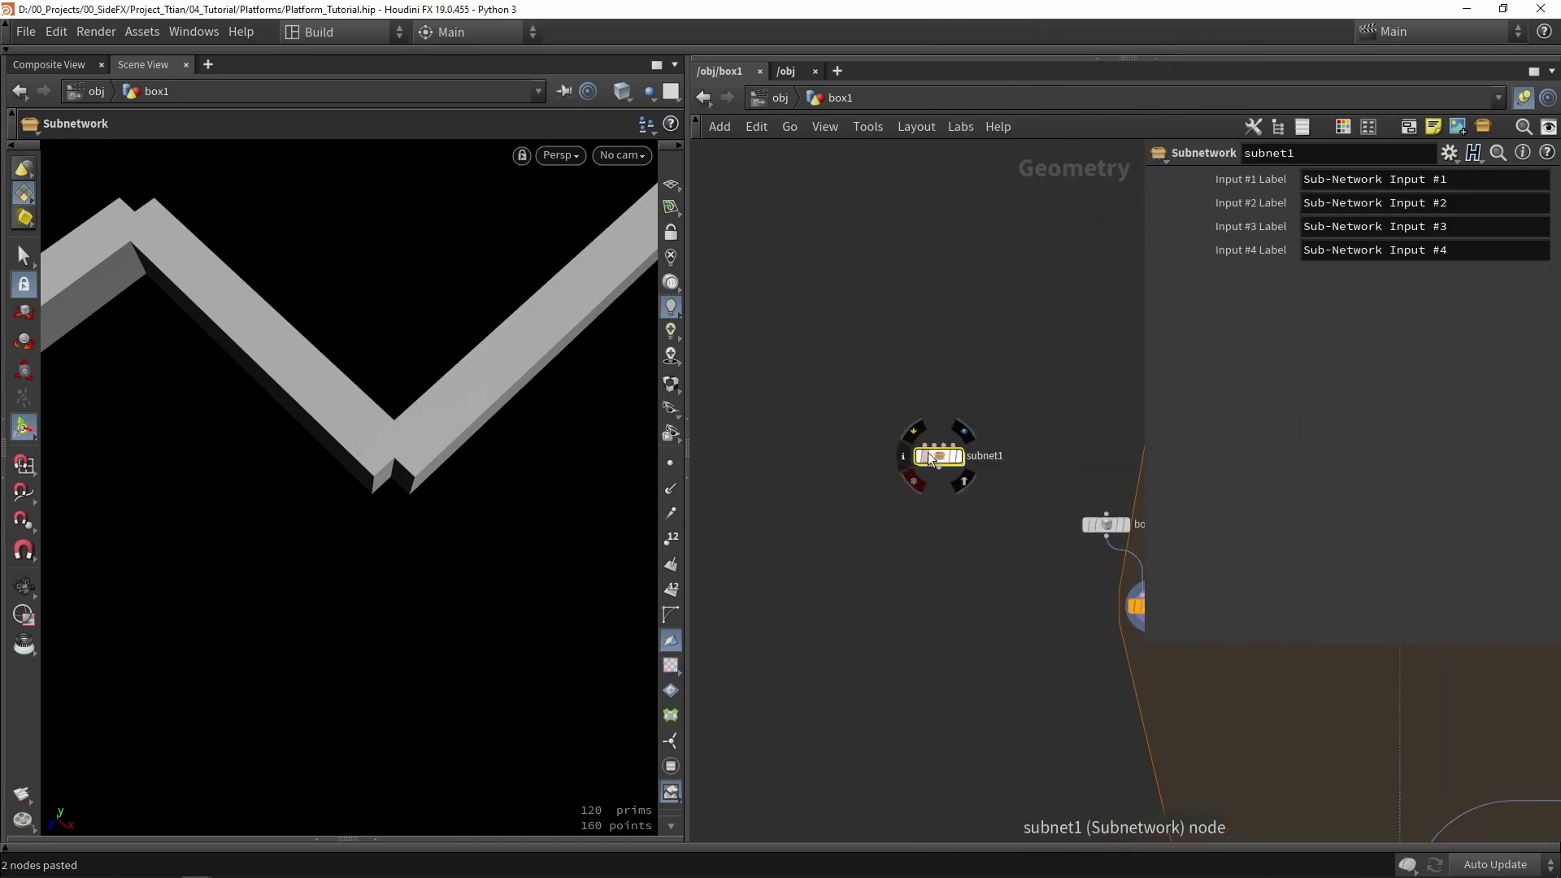
pyautogui.scroll(-3, 849, 425)
pyautogui.scroll(3, 837, 447)
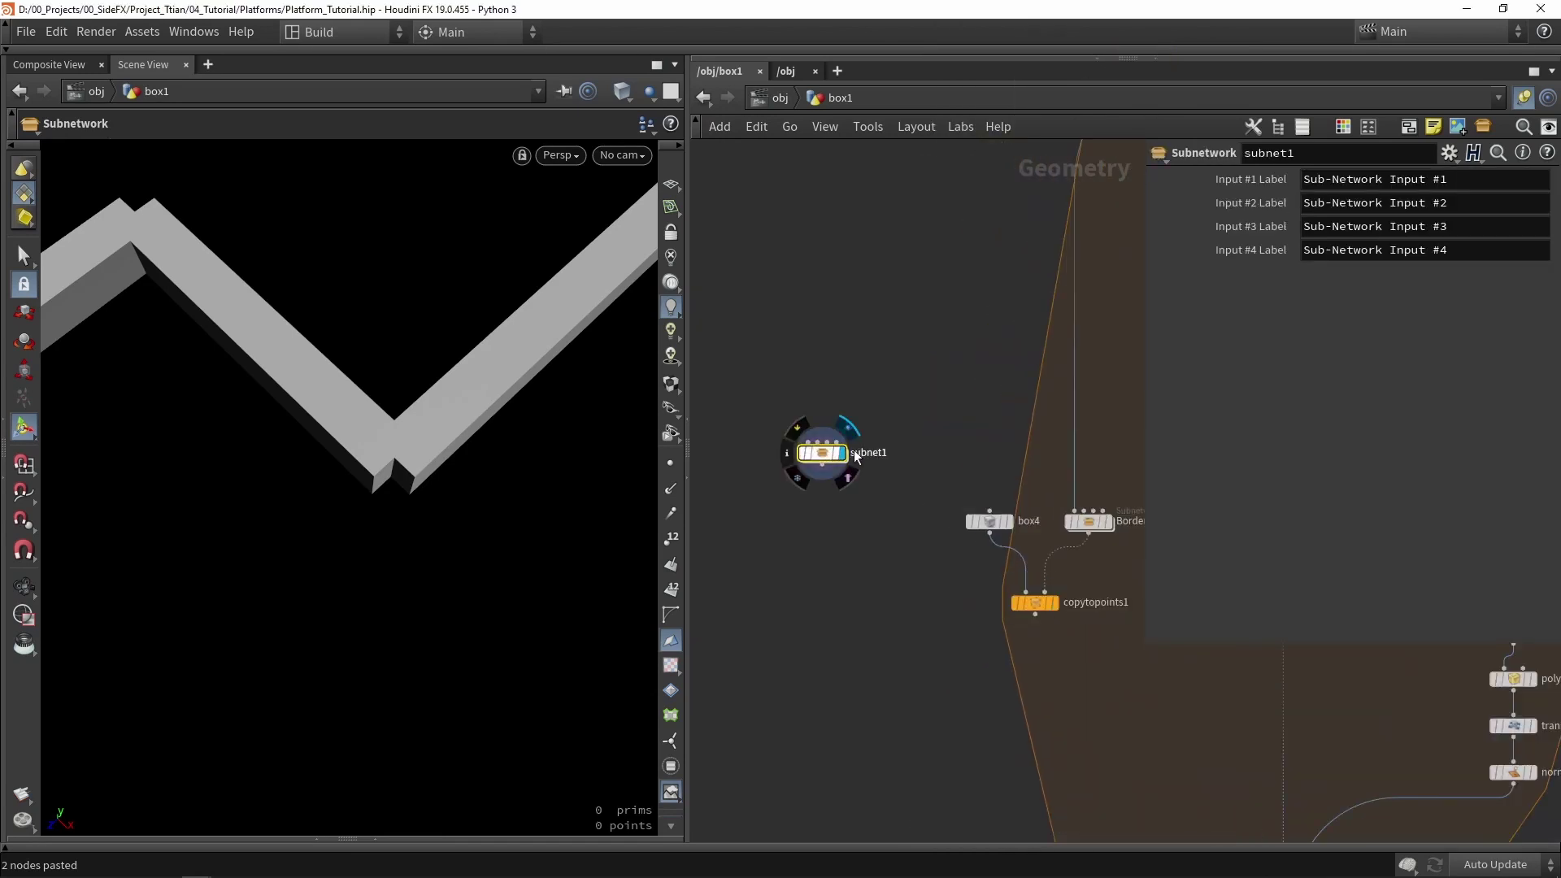
pyautogui.doubleClick(862, 454)
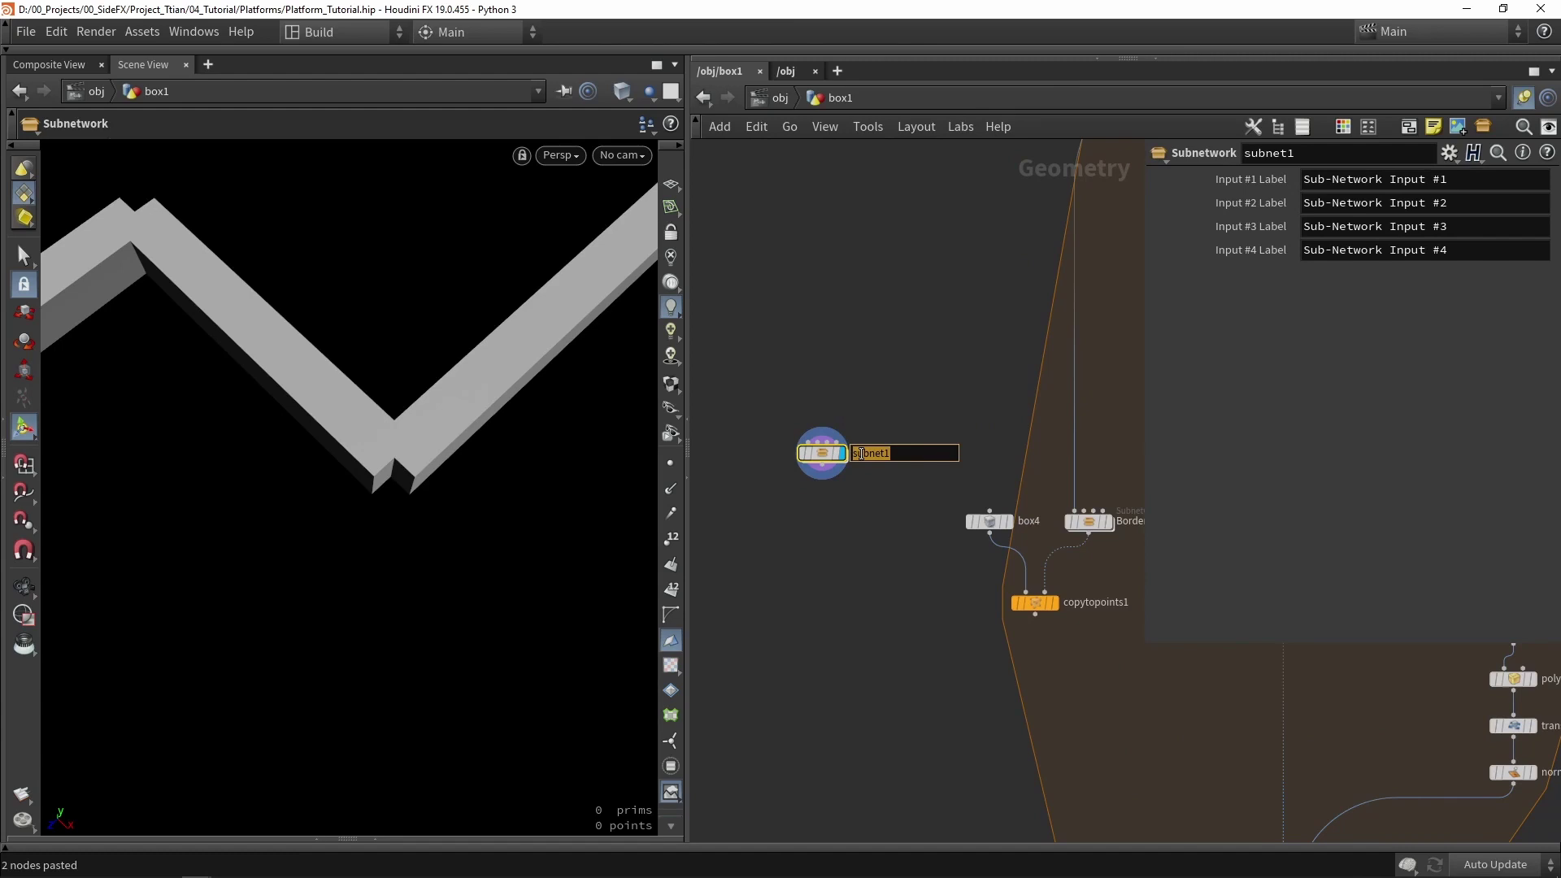
pyautogui.write('git_corners')
pyautogui.press('Return')
# - Wire uvproject1 into get_corners, move it down-left, and dive inside
pyautogui.scroll(-3, 984, 319)
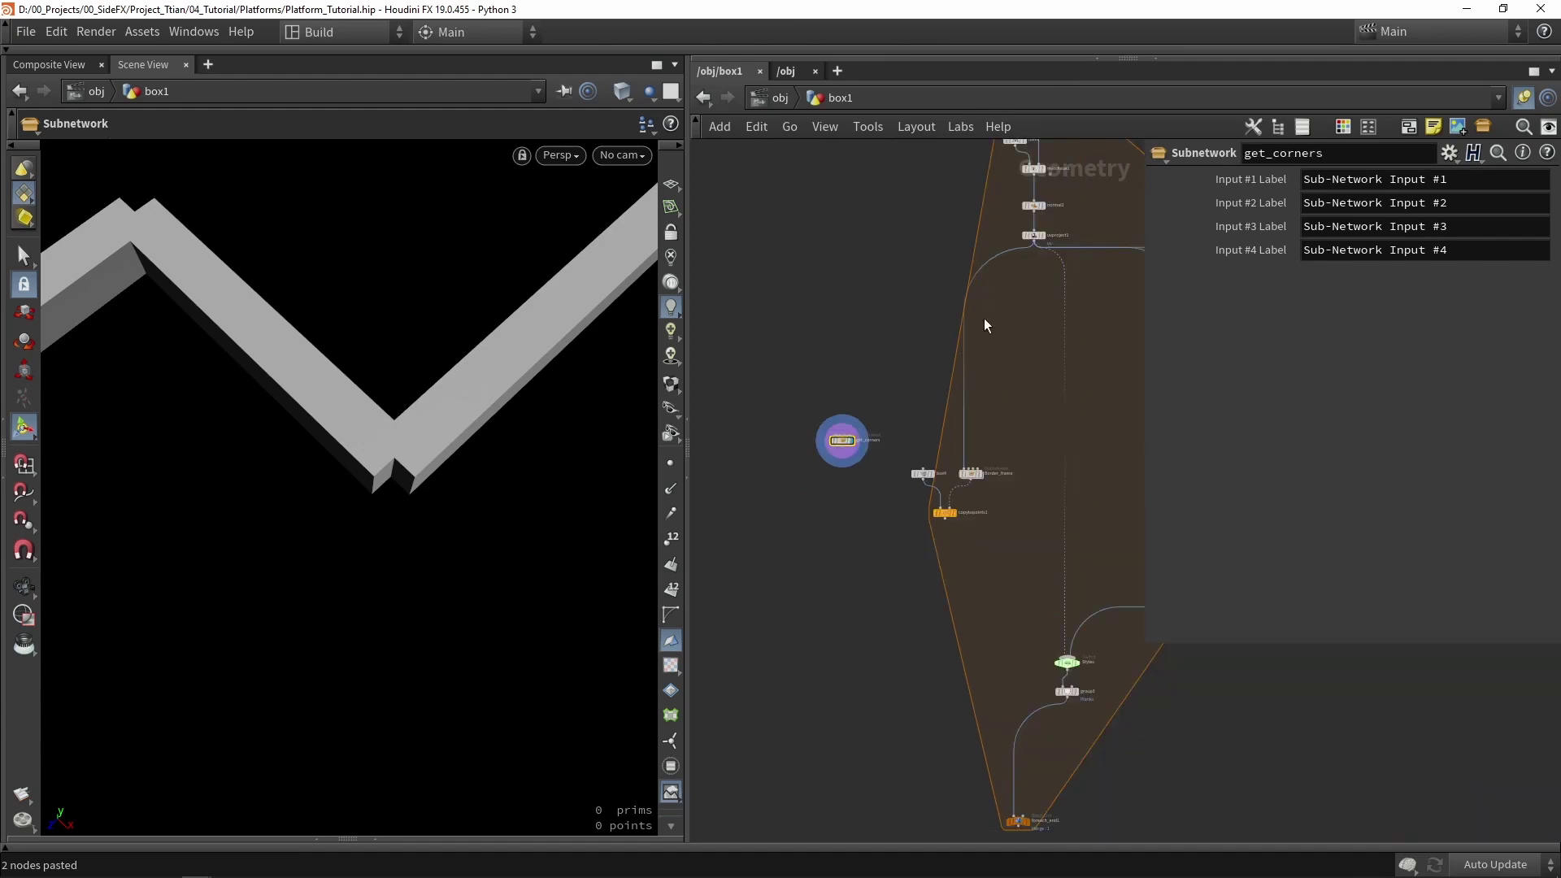
pyautogui.click(1033, 242)
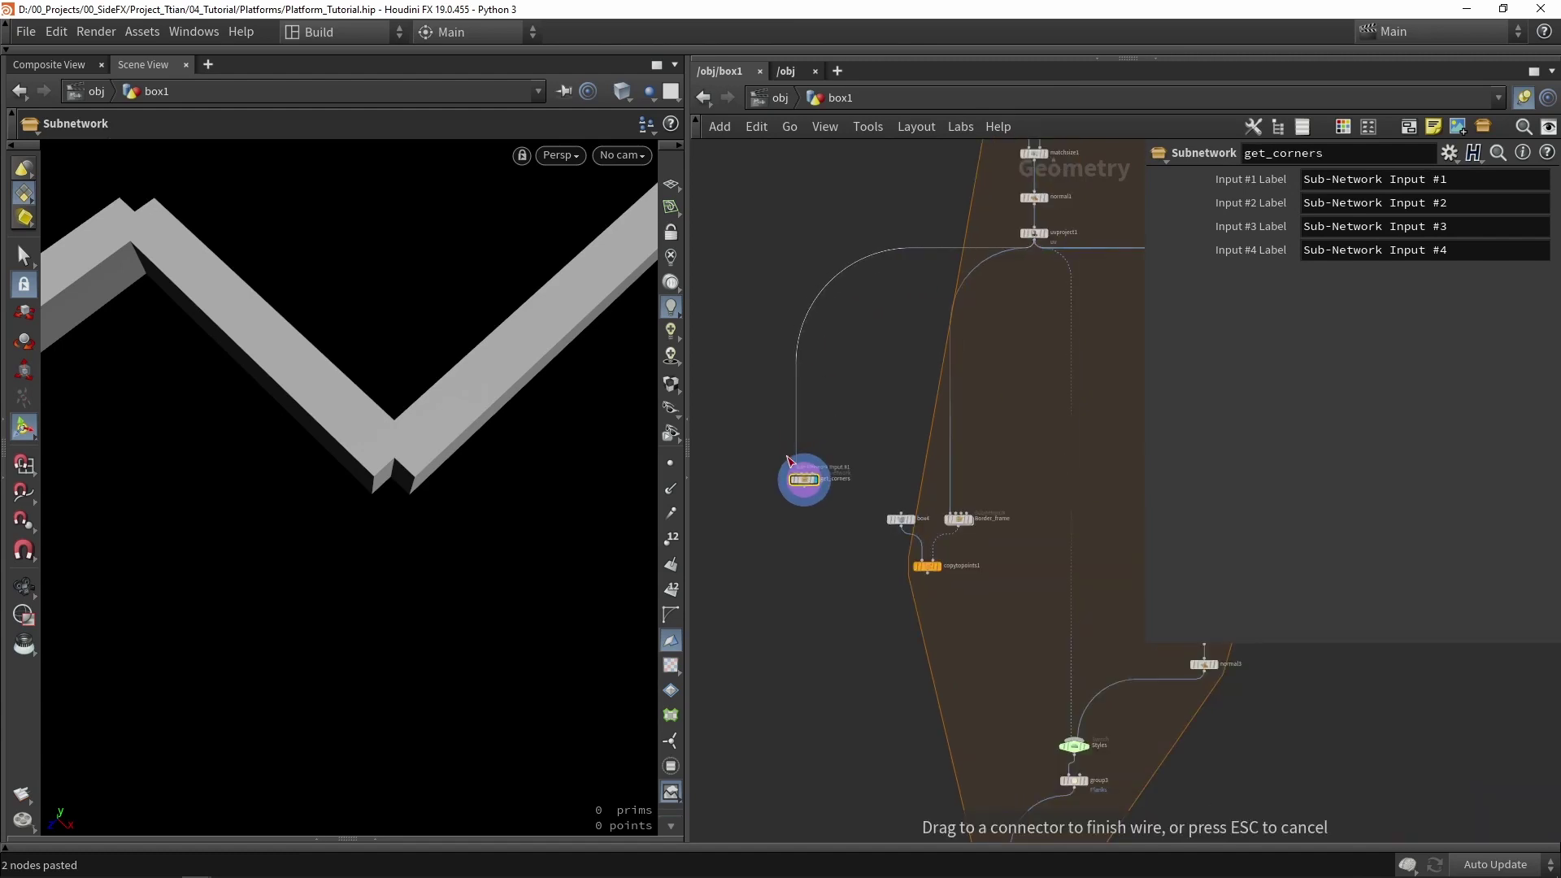
pyautogui.click(803, 475)
pyautogui.scroll(2, 803, 476)
pyautogui.moveTo(802, 476); pyautogui.dragTo(762, 561)
pyautogui.doubleClick(762, 559)
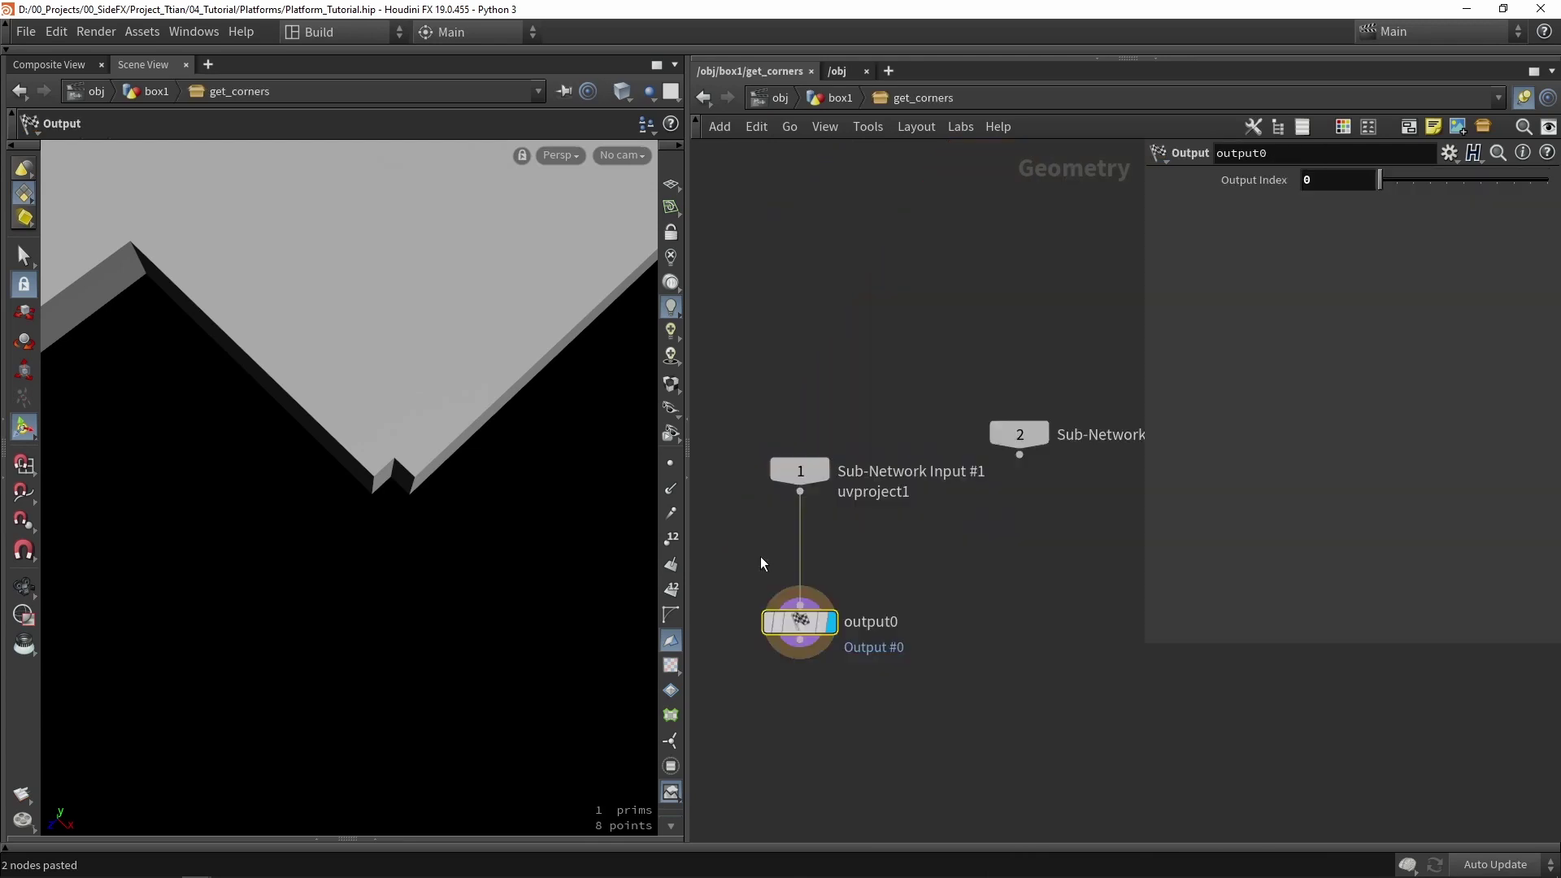
# - Add a PolyExtrude with distance about 1.67 and Output Front turned off
pyautogui.scroll(-2, 927, 584)
pyautogui.moveTo(915, 520); pyautogui.dragTo(908, 760)
pyautogui.scroll(2, 1012, 563)
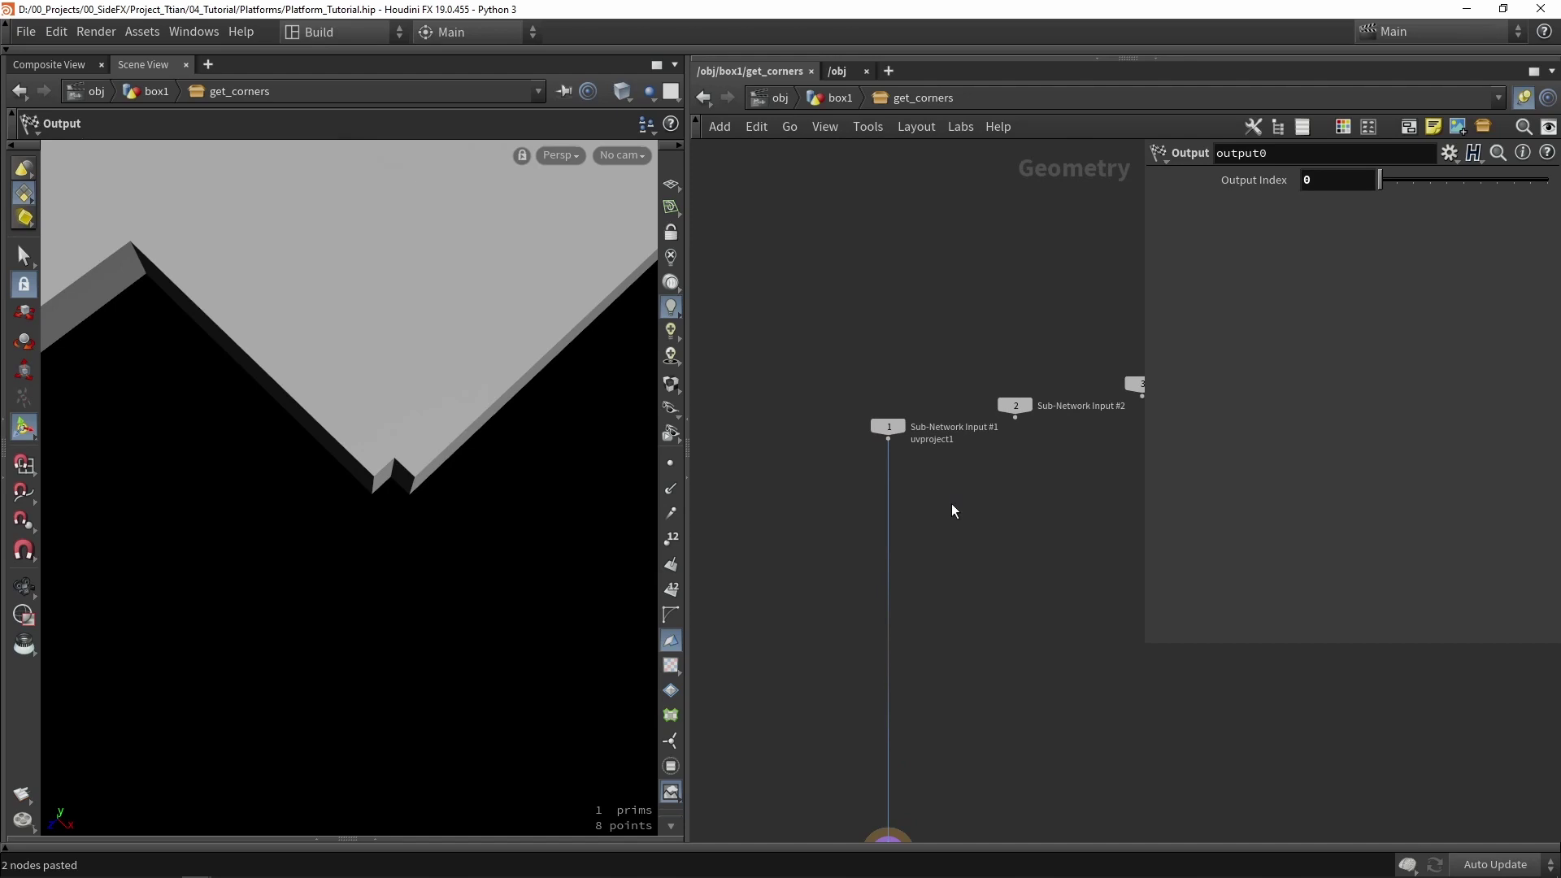
pyautogui.press('Tab')
pyautogui.write('extr')
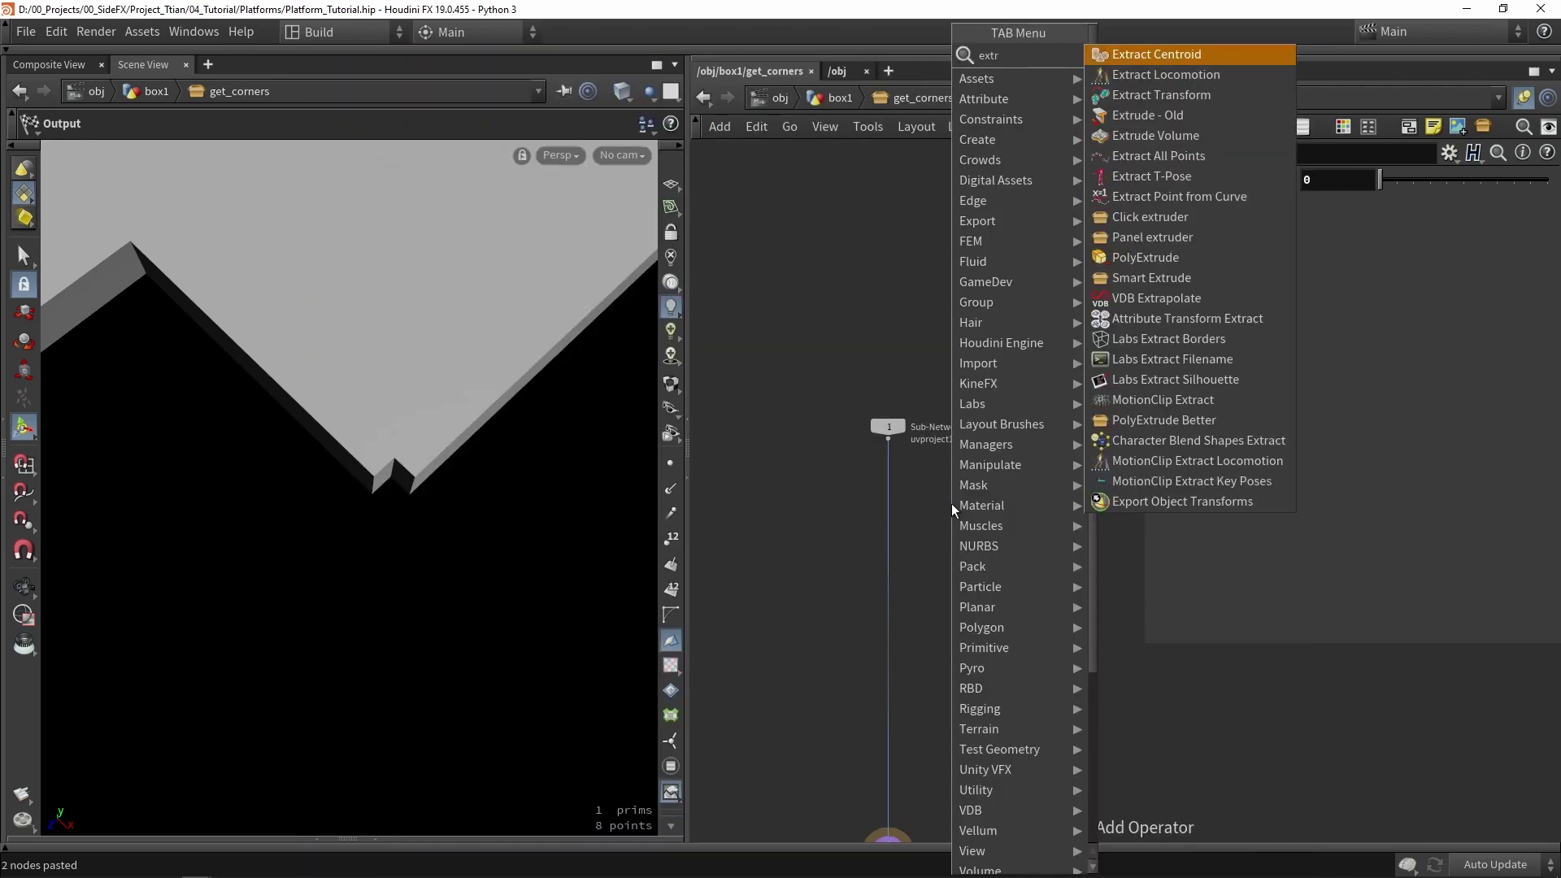
pyautogui.click(1138, 257)
pyautogui.click(976, 534)
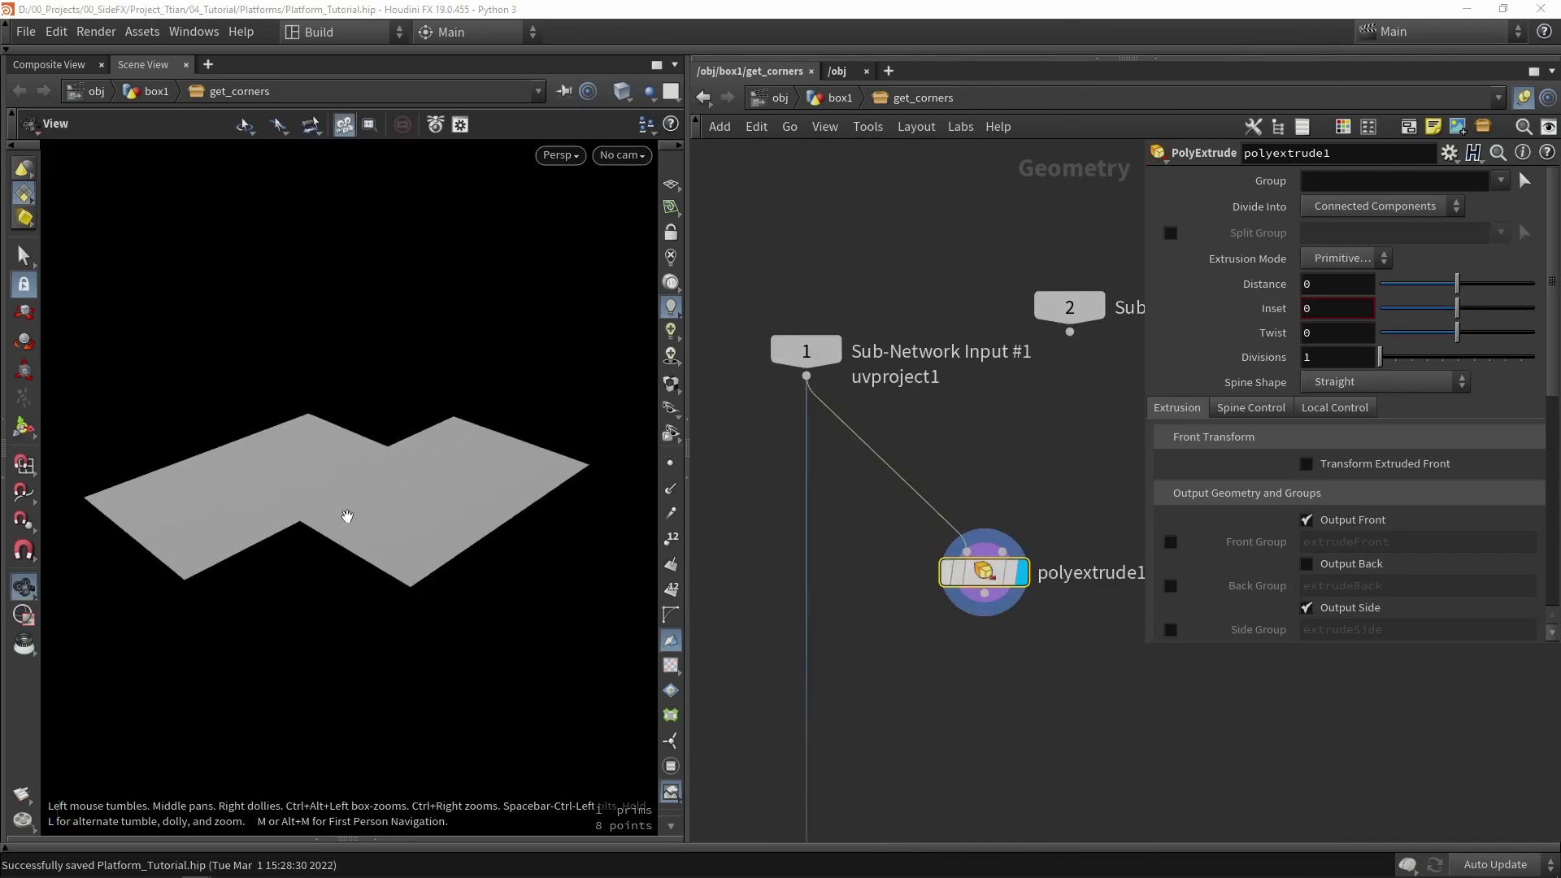
pyautogui.scroll(3, 345, 516)
pyautogui.press('Return')
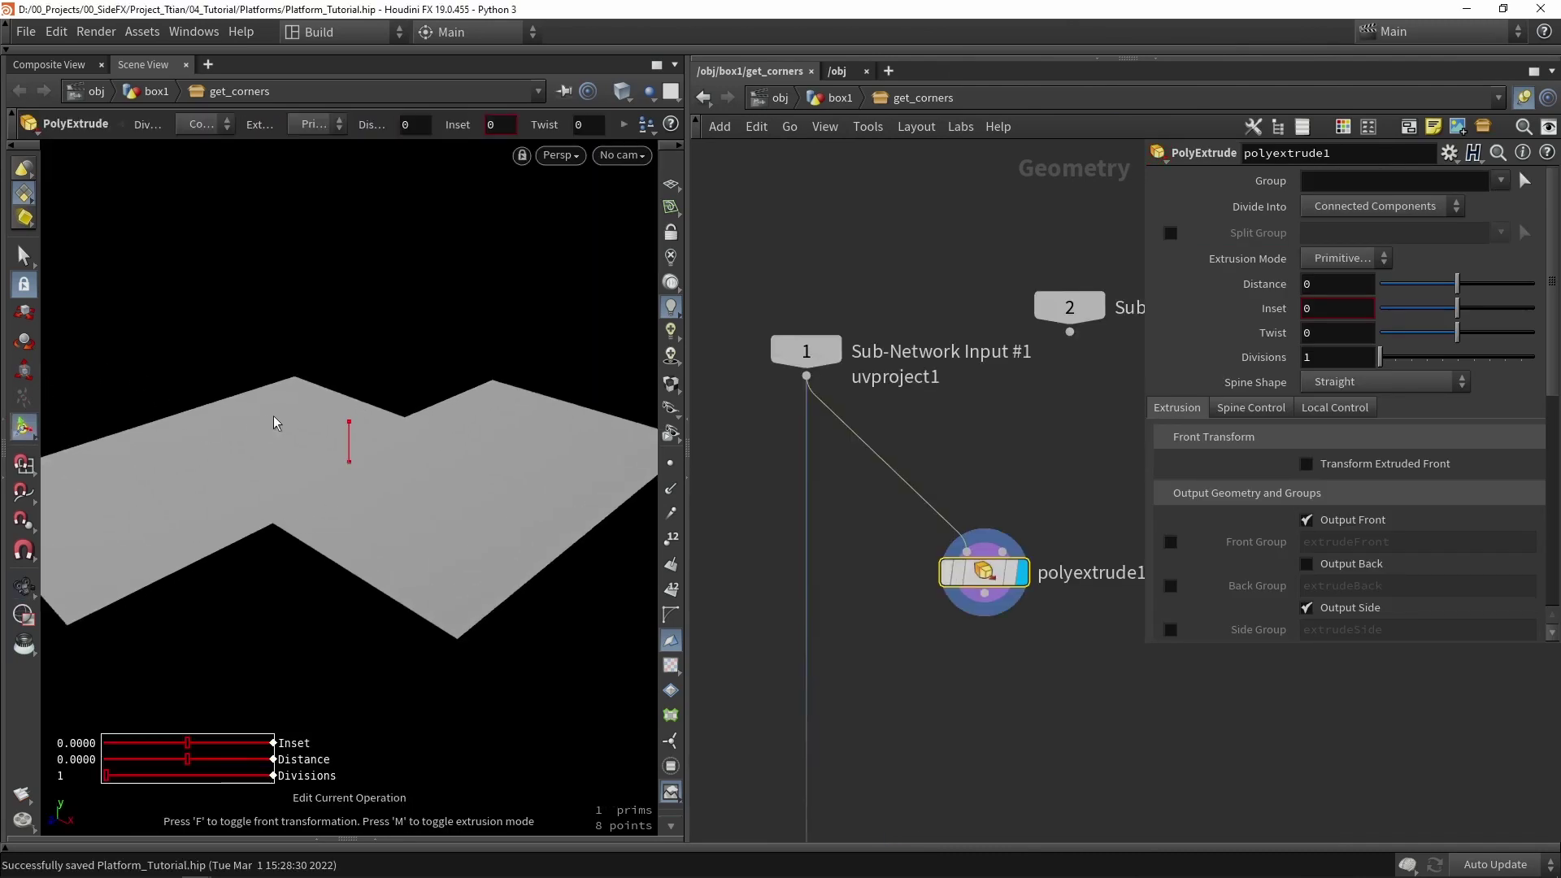
pyautogui.moveTo(355, 422); pyautogui.dragTo(353, 381)
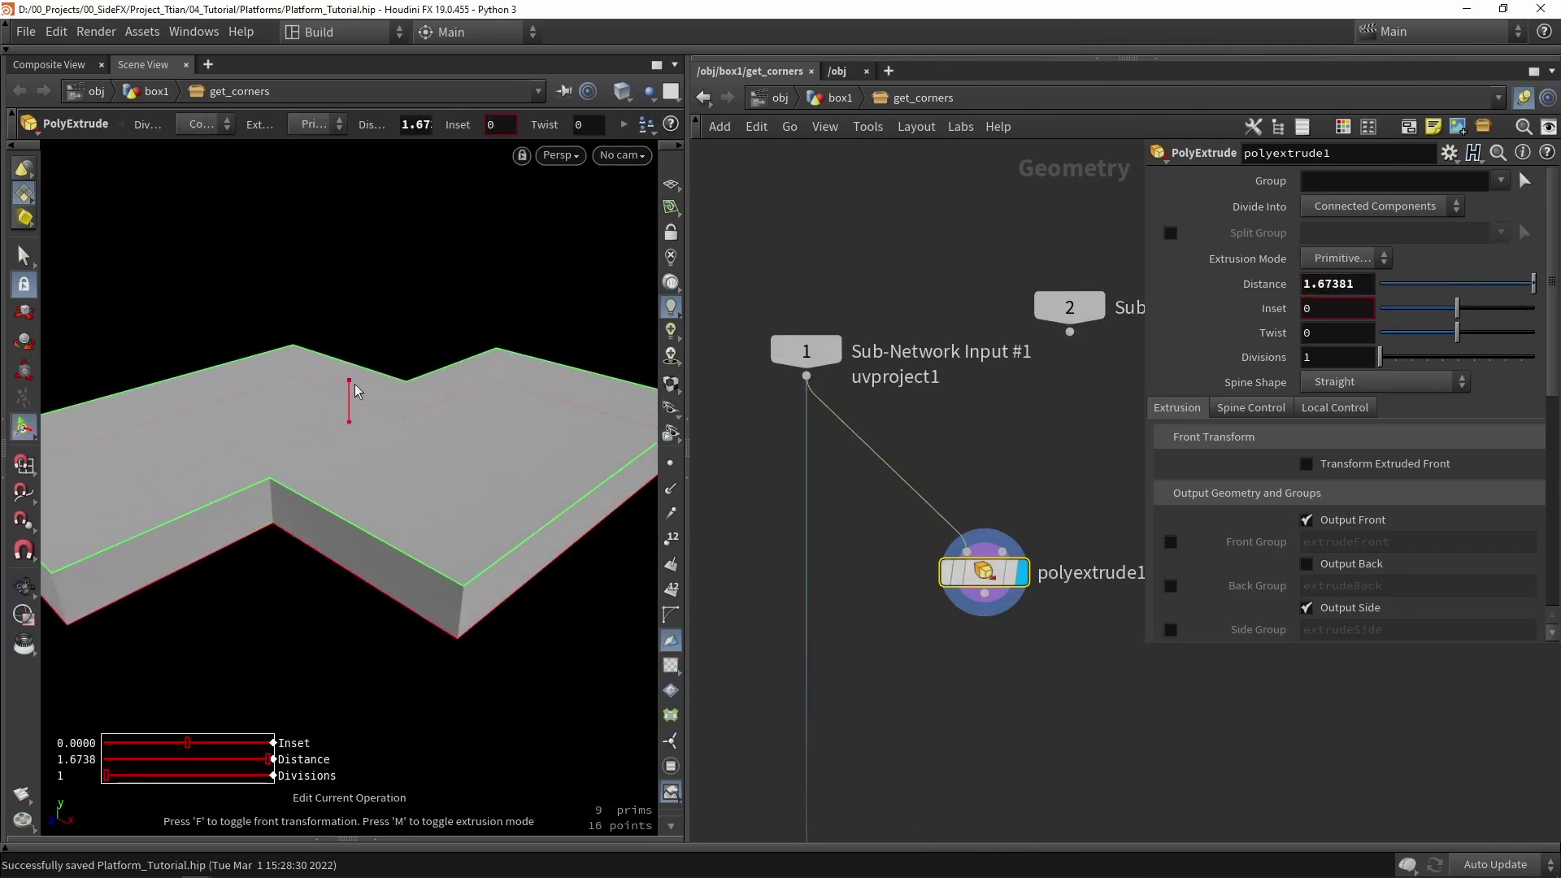
pyautogui.keyDown('alt'); pyautogui.moveTo(342, 443); pyautogui.dragTo(337, 420); pyautogui.keyUp('alt')
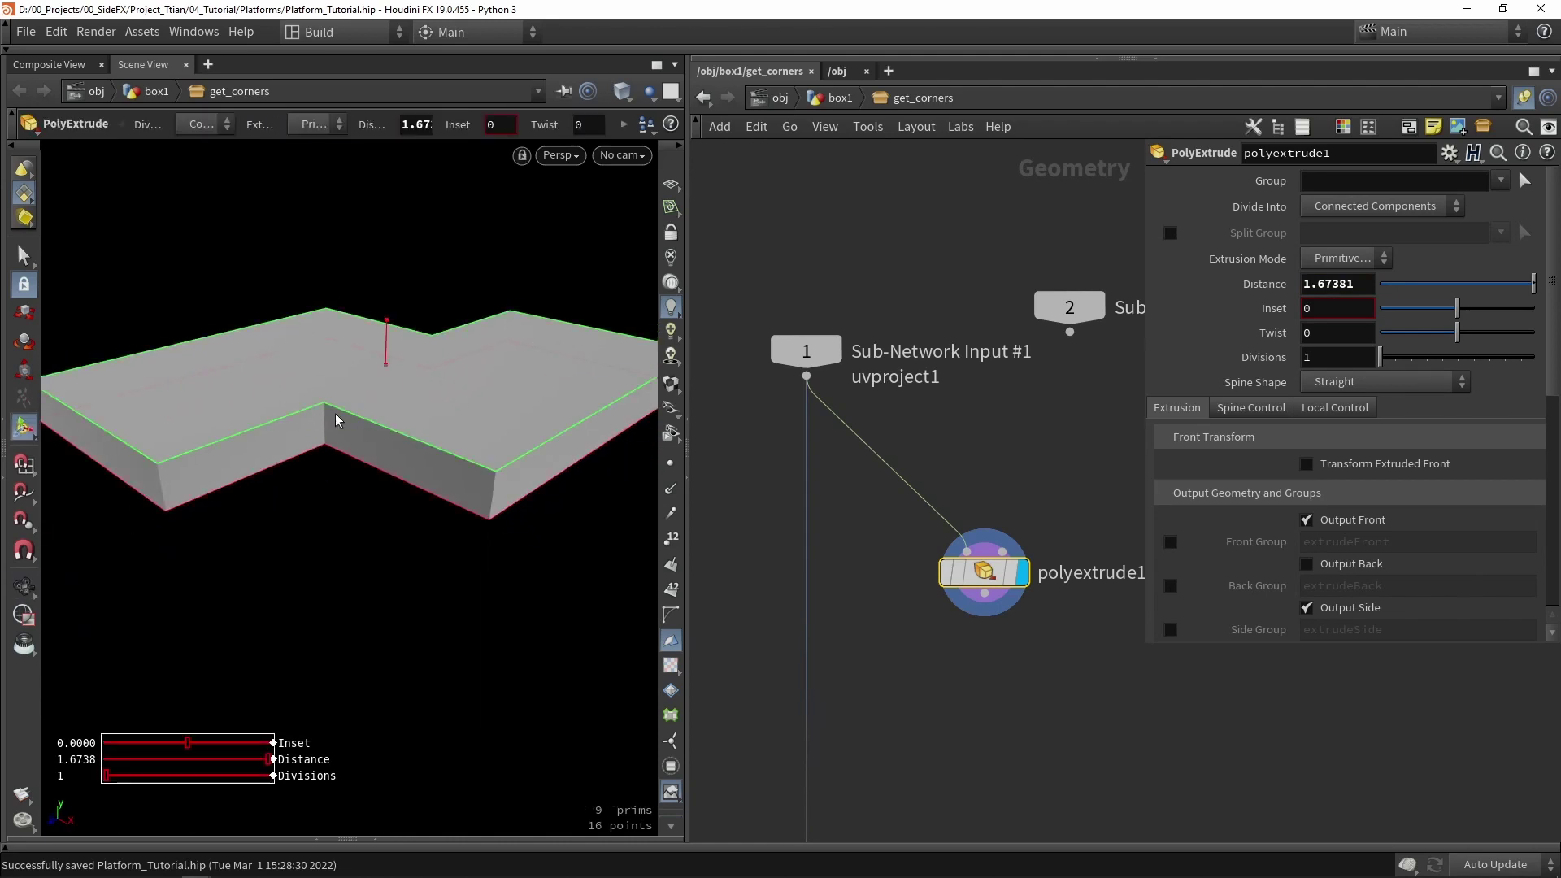
pyautogui.click(1353, 521)
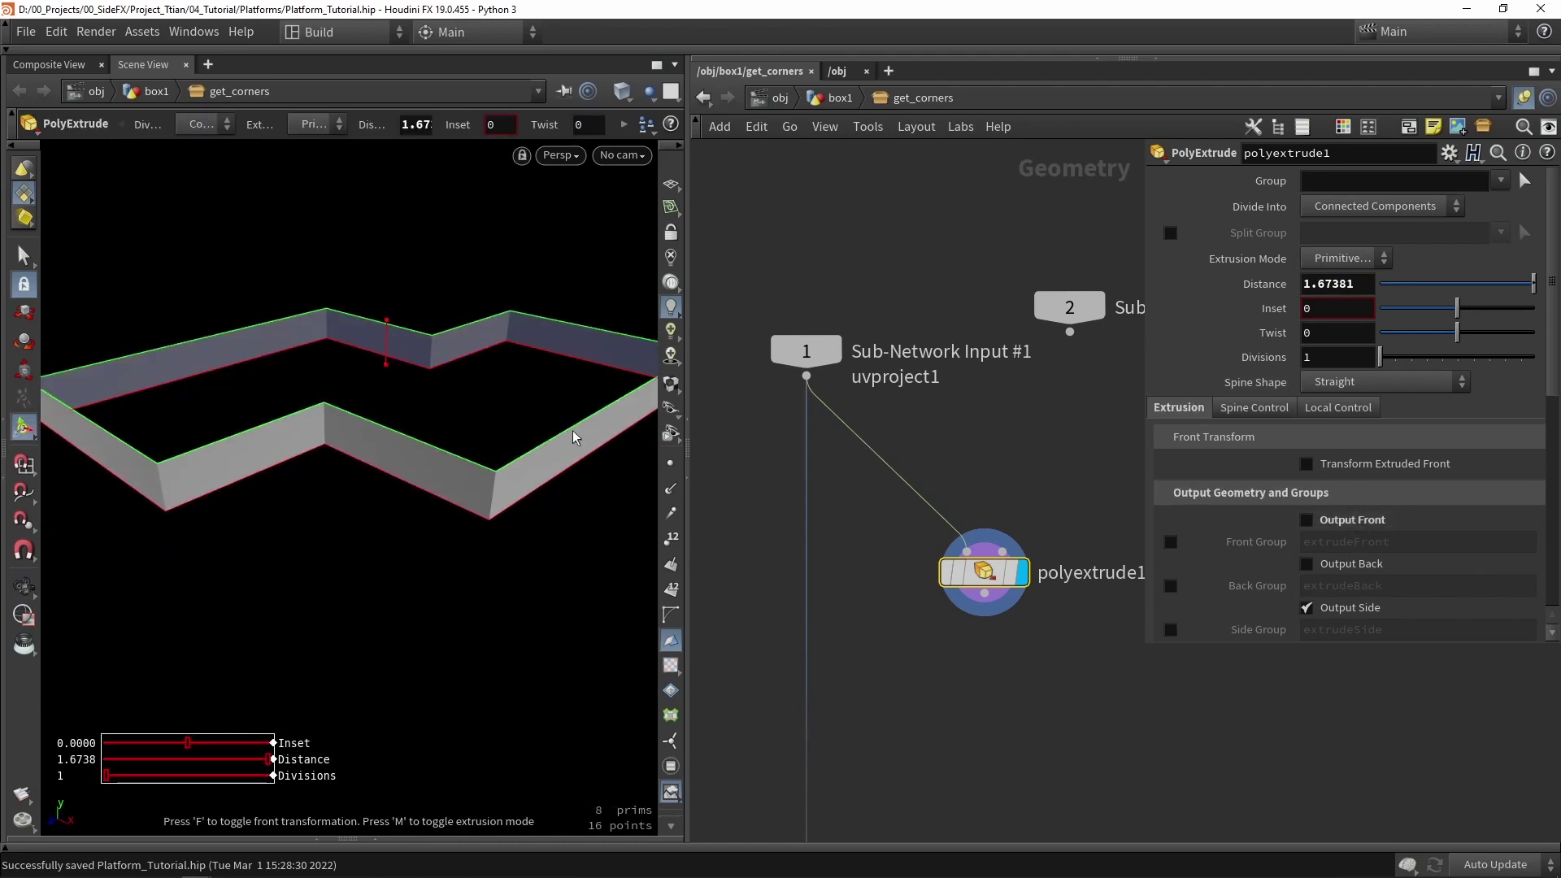
# - Add a Normal node named normal1 beneath polyextrude1
pyautogui.click(954, 413)
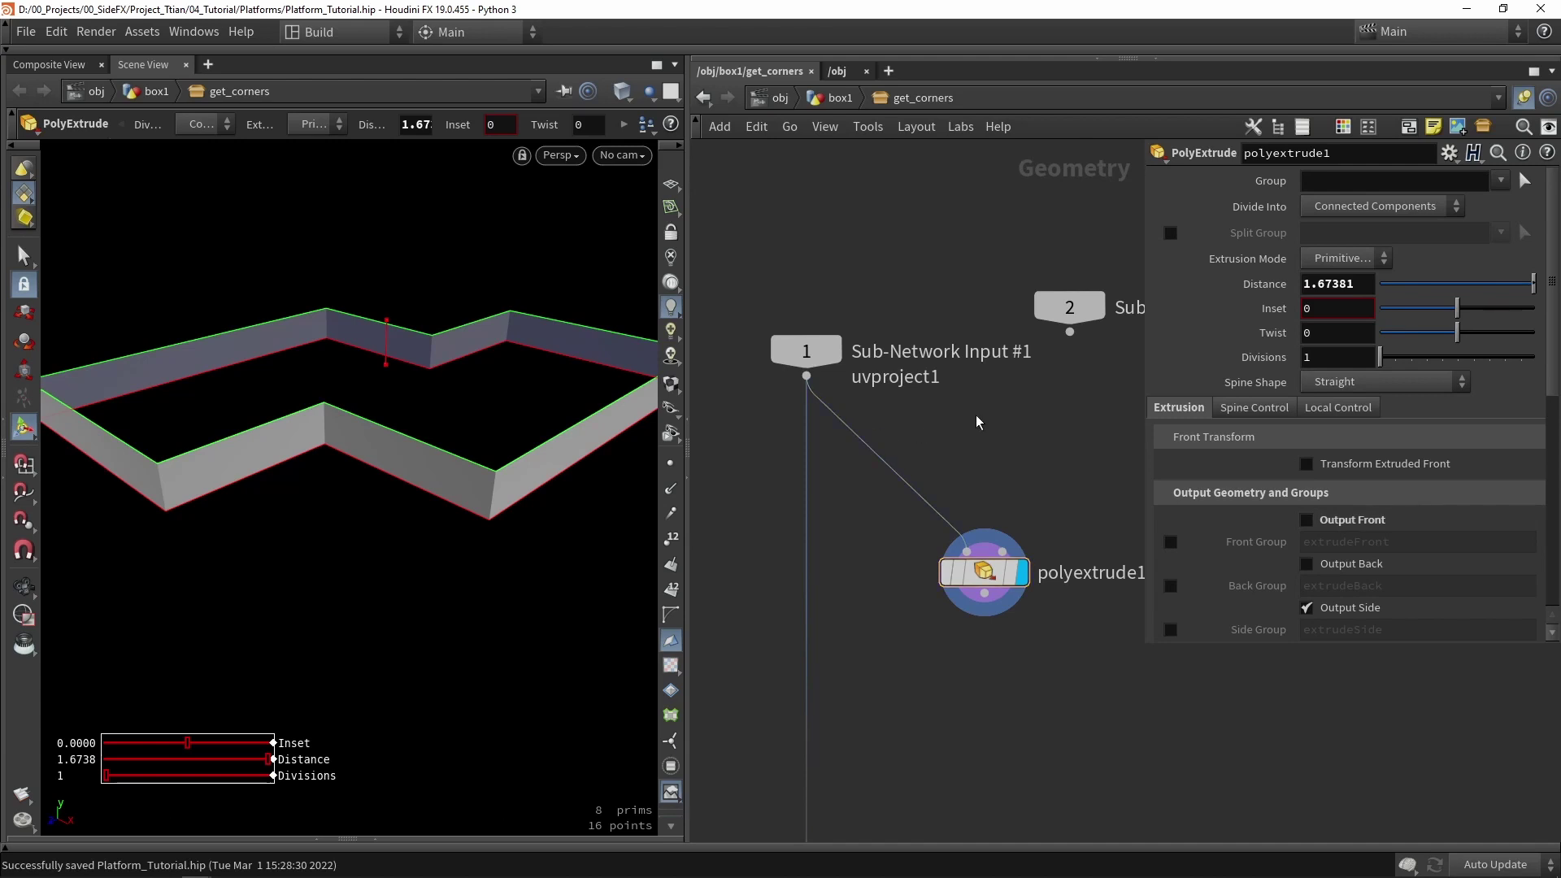
pyautogui.moveTo(977, 422); pyautogui.dragTo(980, 288, button='middle')
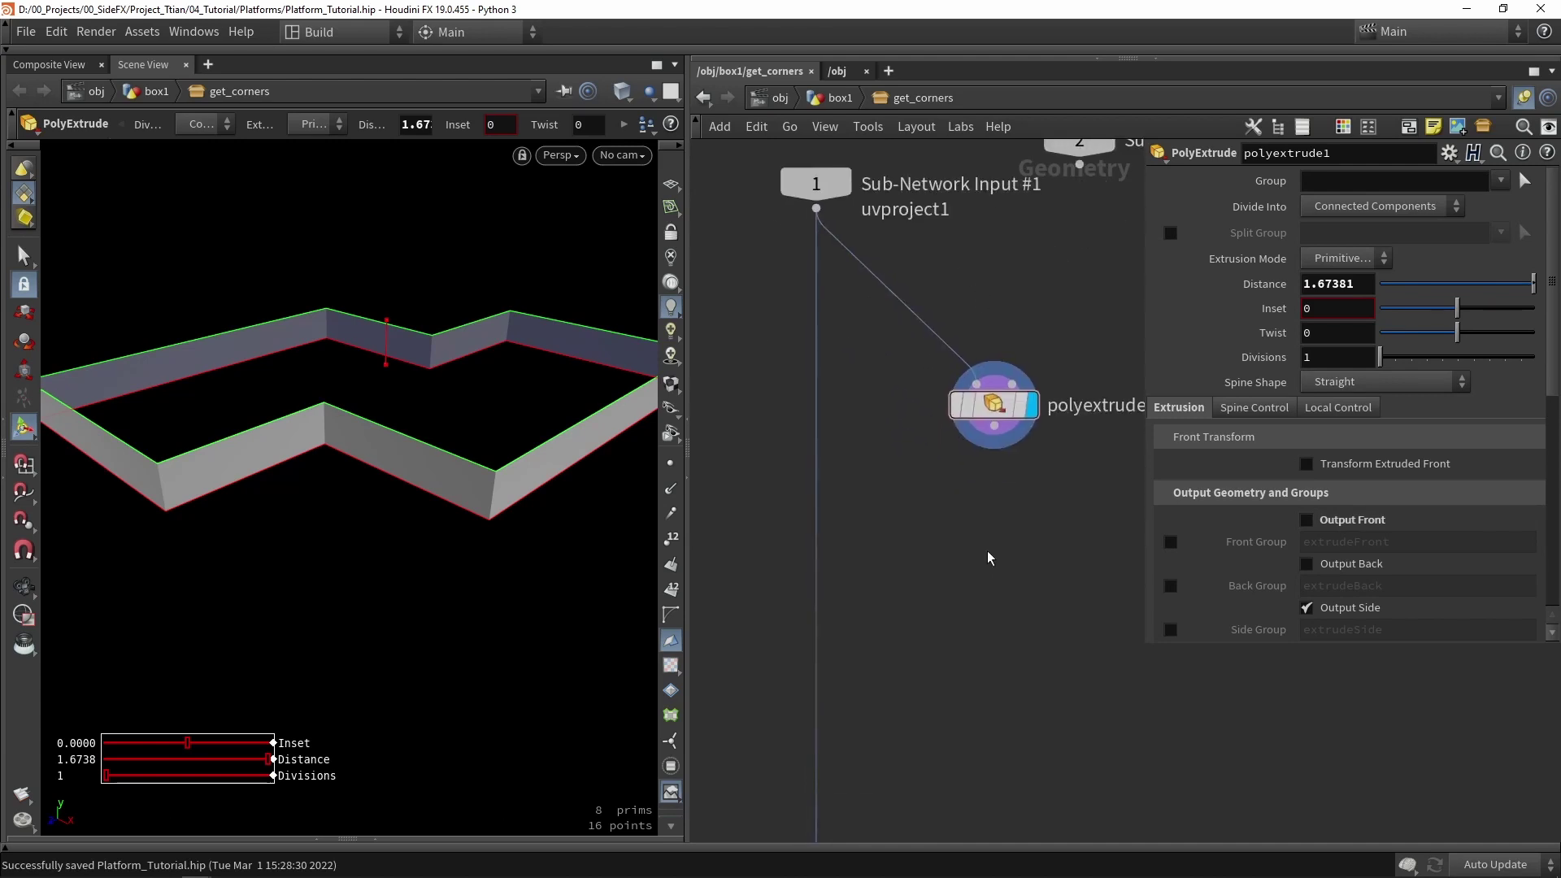
pyautogui.press('Tab')
pyautogui.write('normal')
pyautogui.press('Return')
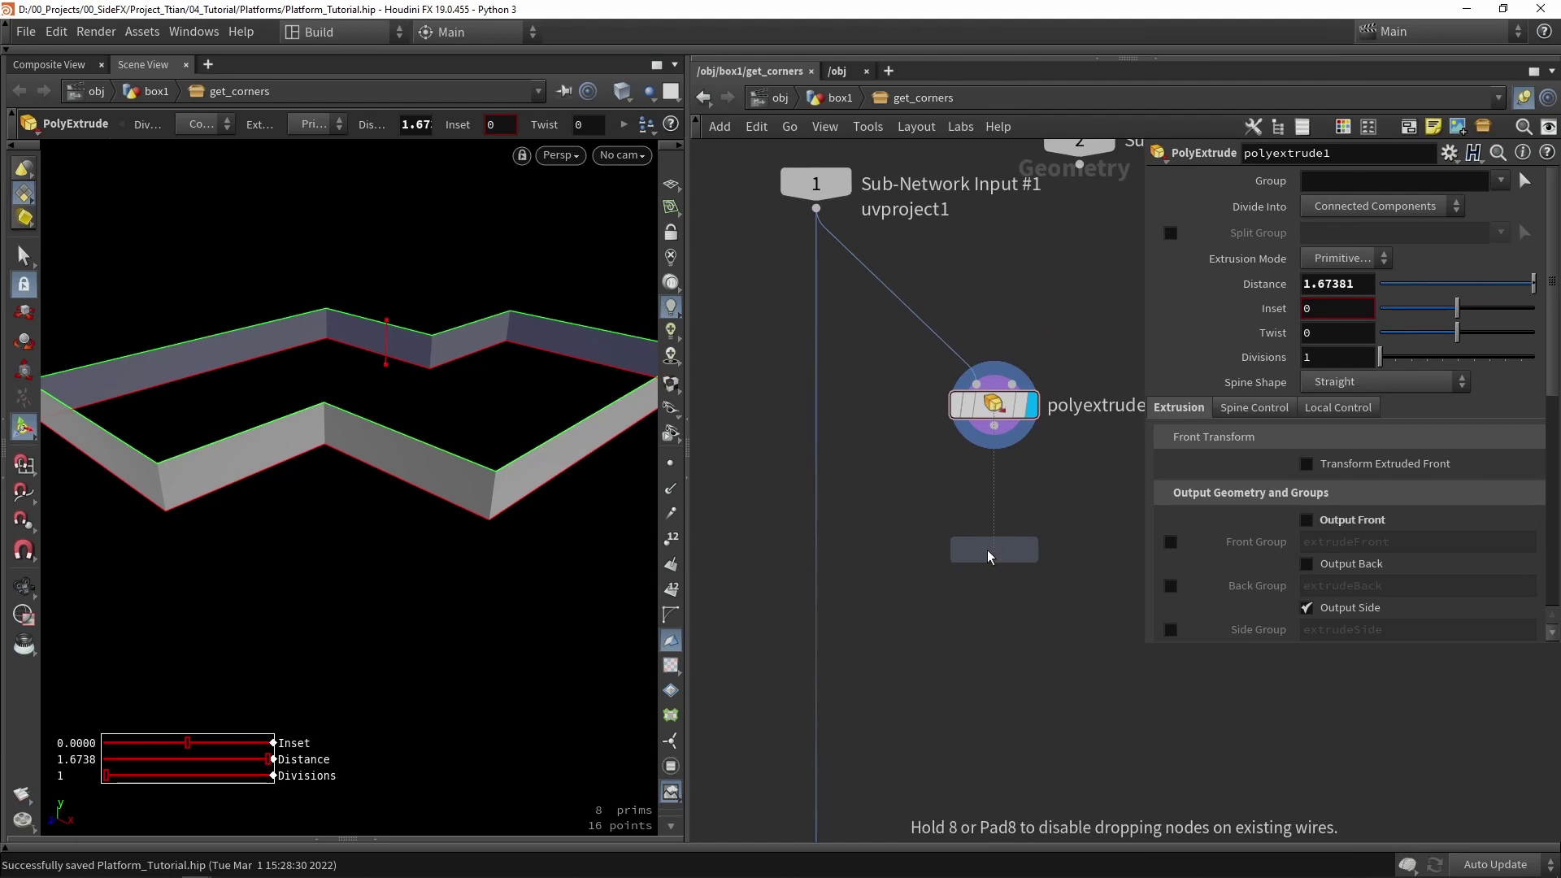
pyautogui.click(986, 550)
pyautogui.scroll(2, 987, 488)
# - Set normal1 to add normals to points and inspect the wall corner normals in the viewport
pyautogui.click(1379, 309)
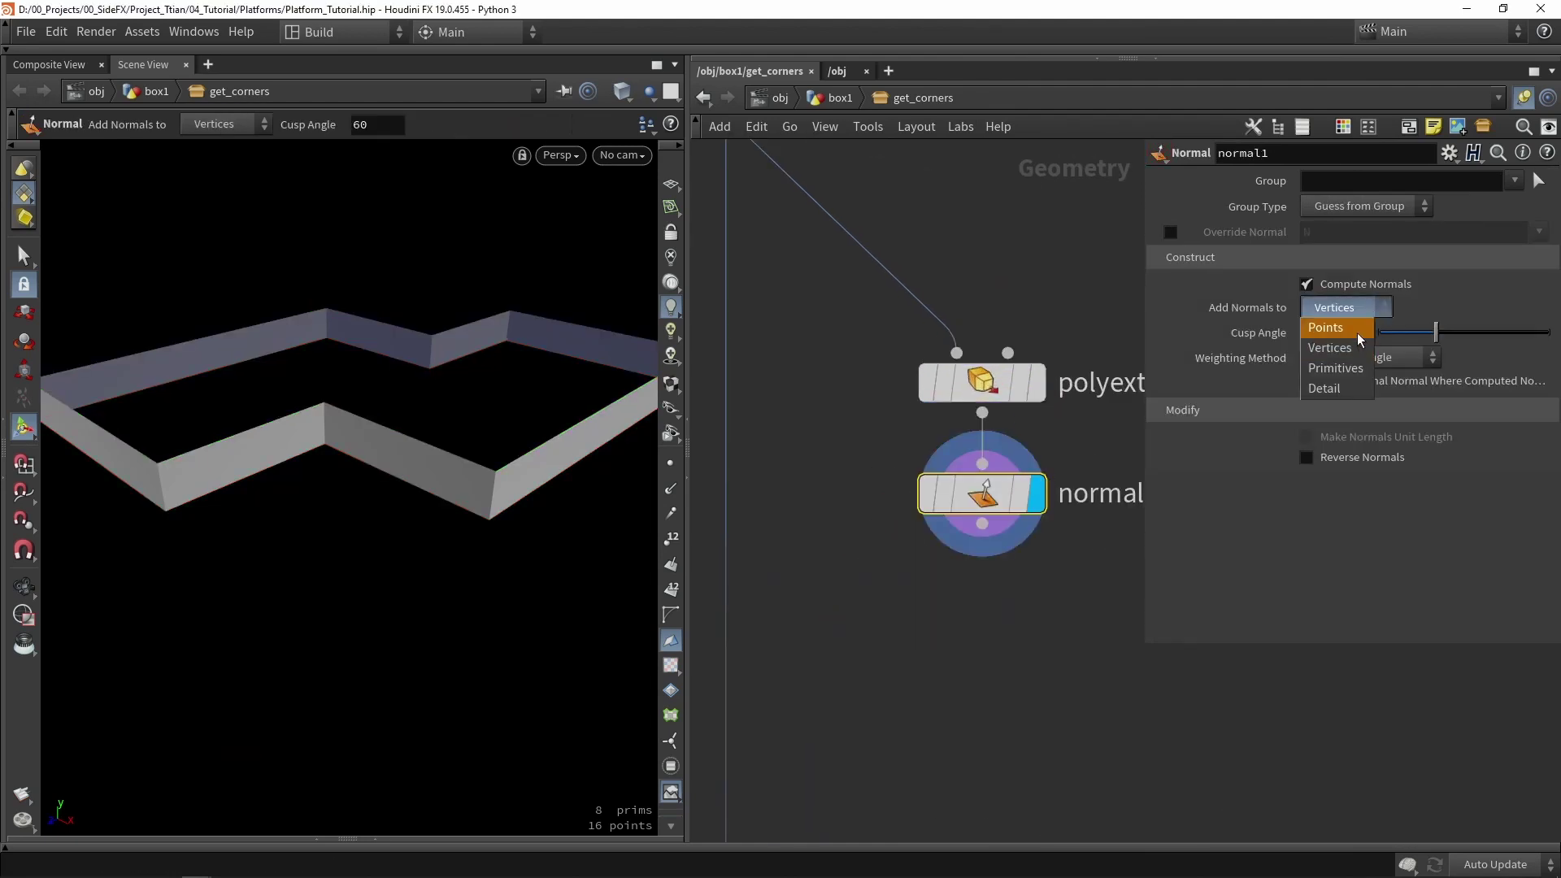
pyautogui.click(1325, 327)
pyautogui.press('Escape')
pyautogui.moveTo(362, 514); pyautogui.dragTo(320, 439)
pyautogui.press('Return')
pyautogui.press('Escape')
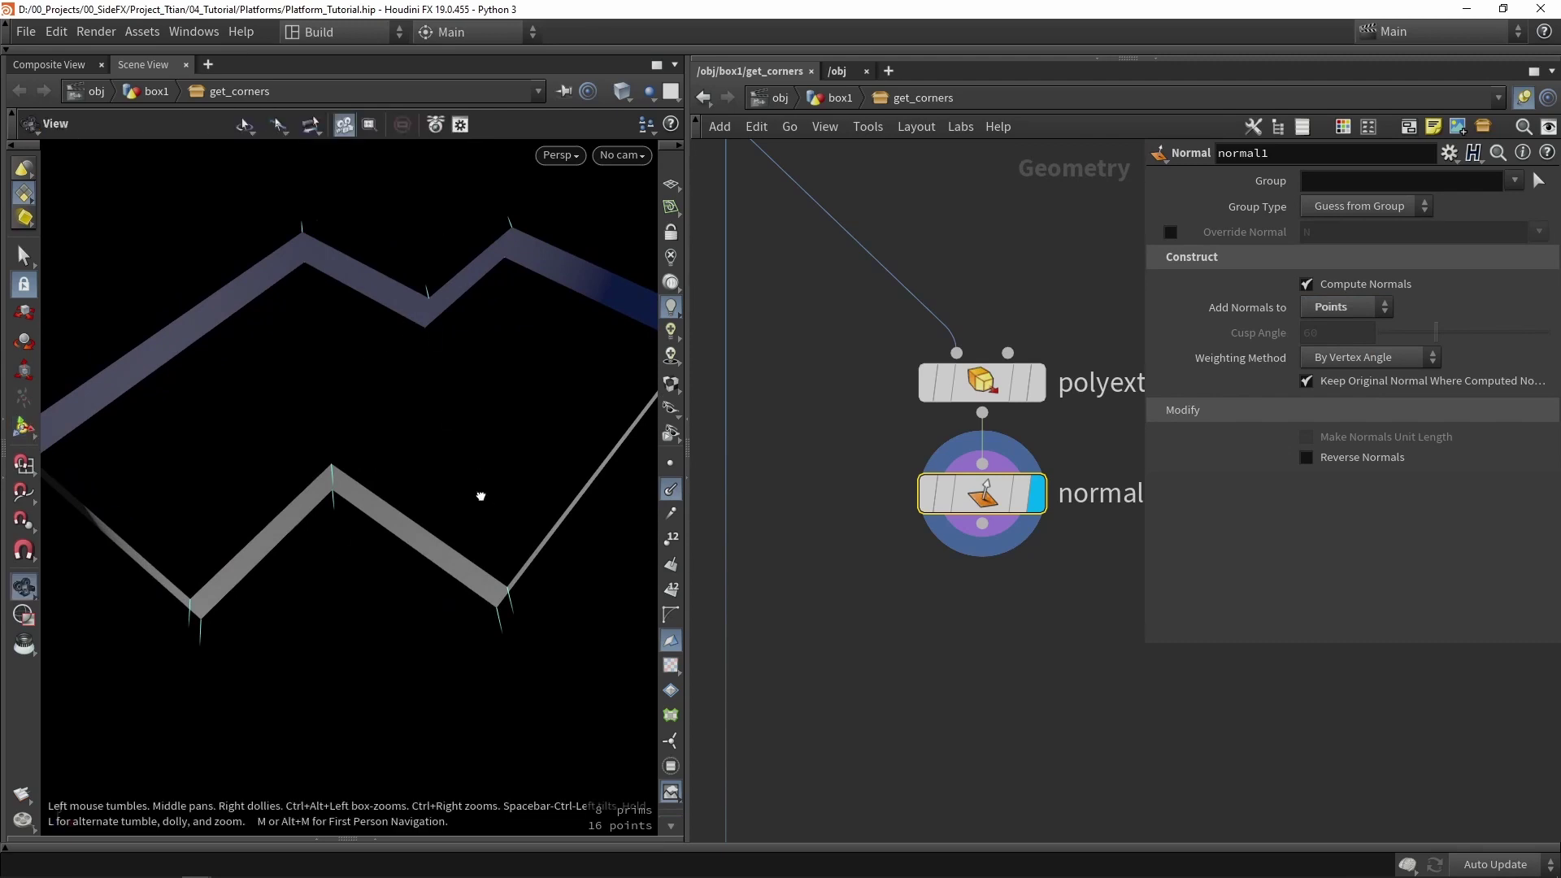
pyautogui.moveTo(480, 495); pyautogui.dragTo(296, 515)
pyautogui.moveTo(296, 515); pyautogui.dragTo(416, 341, button='middle')
pyautogui.press('Return')
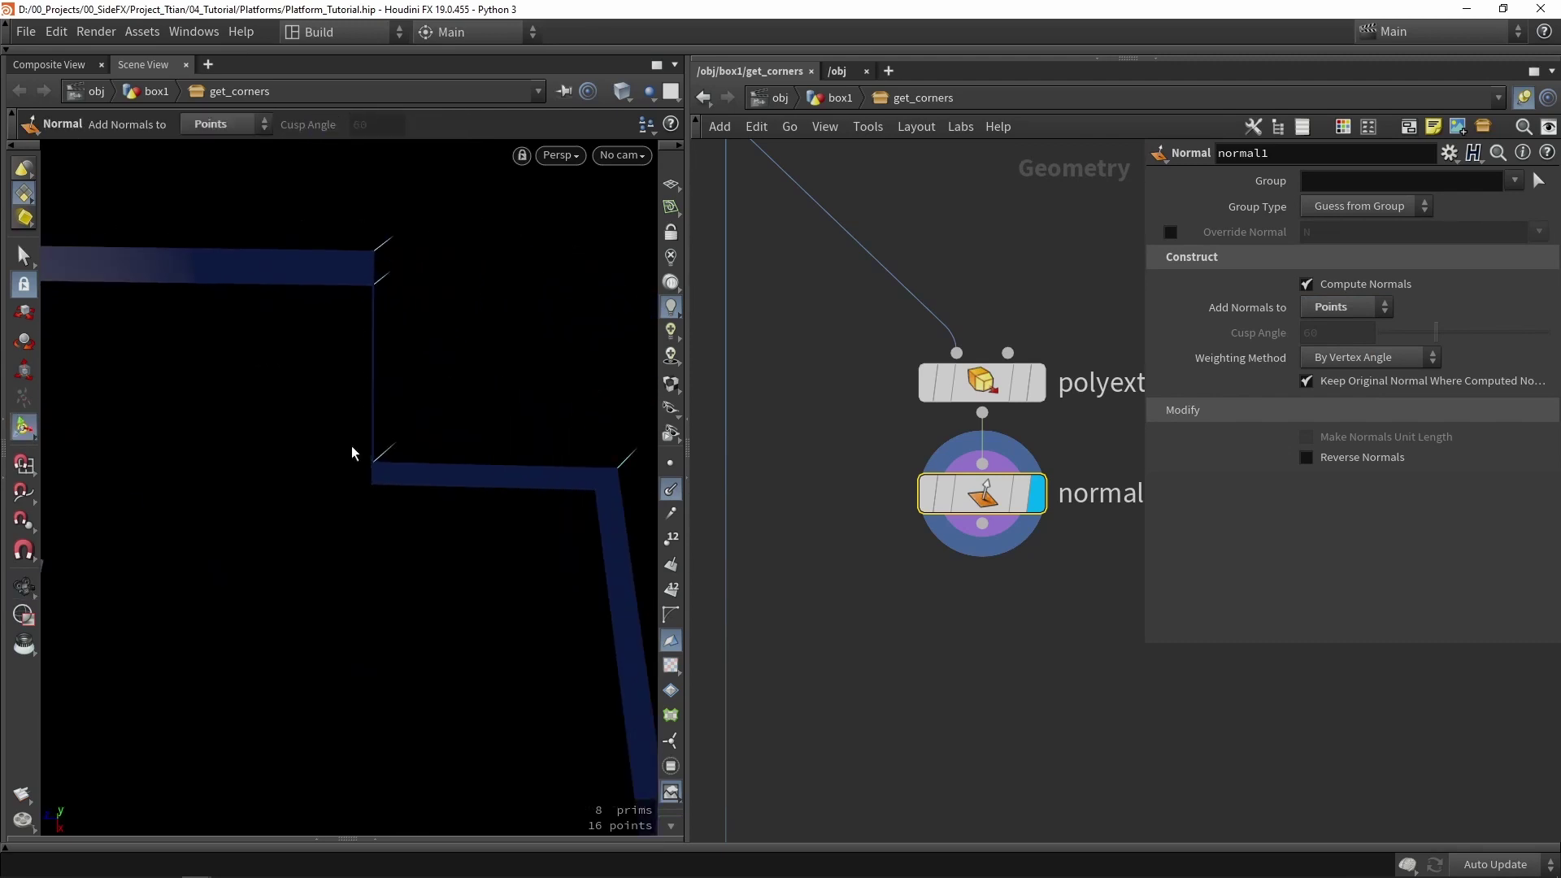
pyautogui.press('Escape')
pyautogui.moveTo(408, 396)
pyautogui.mouseDown()
pyautogui.moveTo(404, 426)
pyautogui.moveTo(404, 411)
pyautogui.mouseUp()
pyautogui.press('Return')
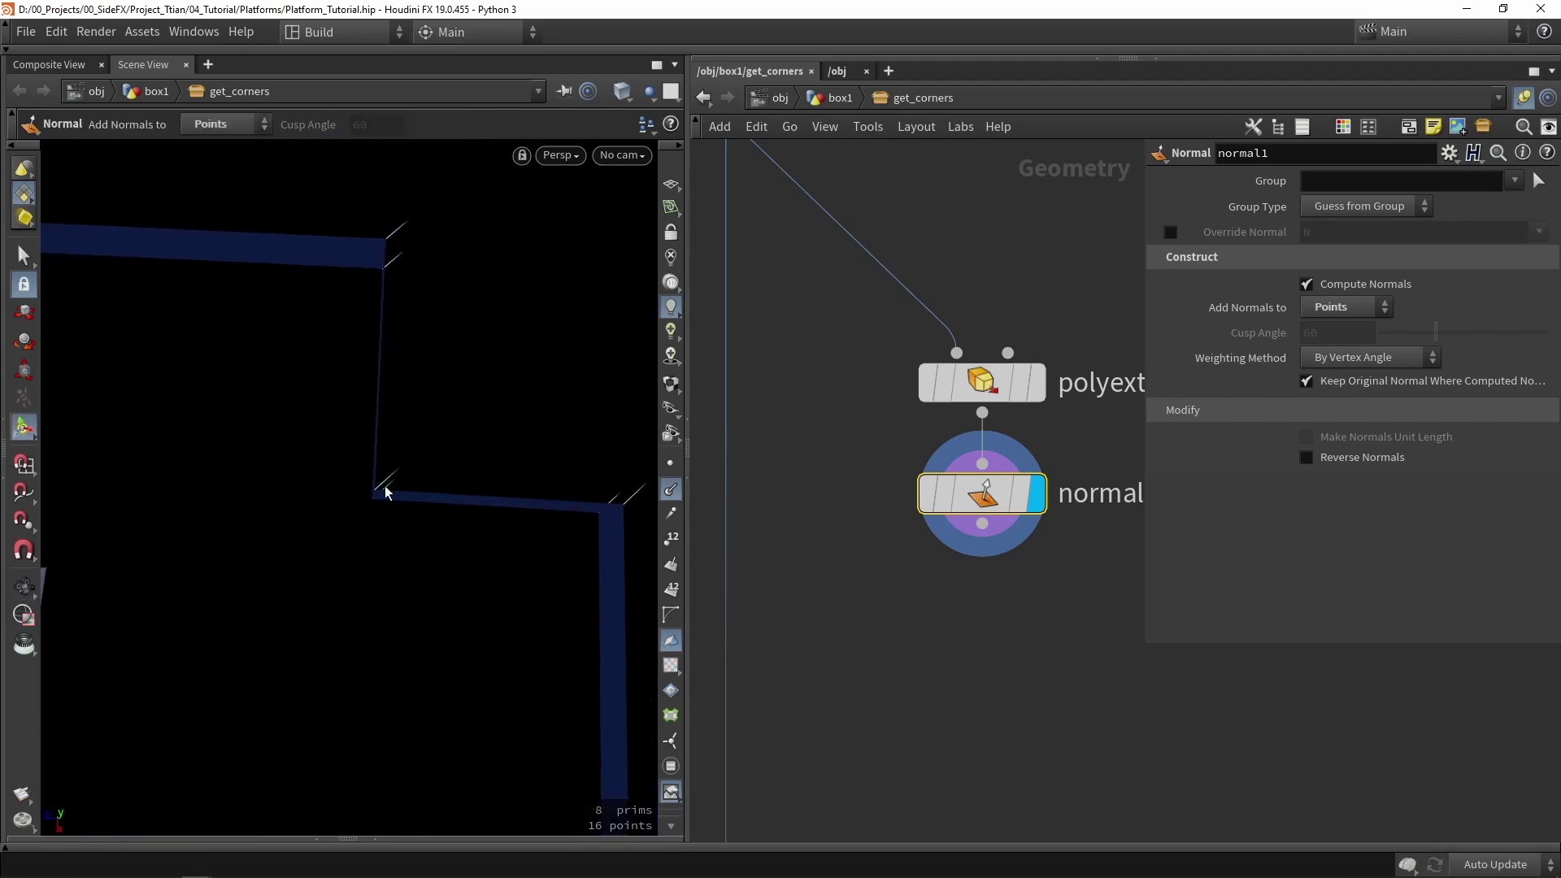
pyautogui.press('Escape')
pyautogui.moveTo(383, 544); pyautogui.dragTo(430, 361)
pyautogui.moveTo(299, 521); pyautogui.dragTo(483, 515, button='middle')
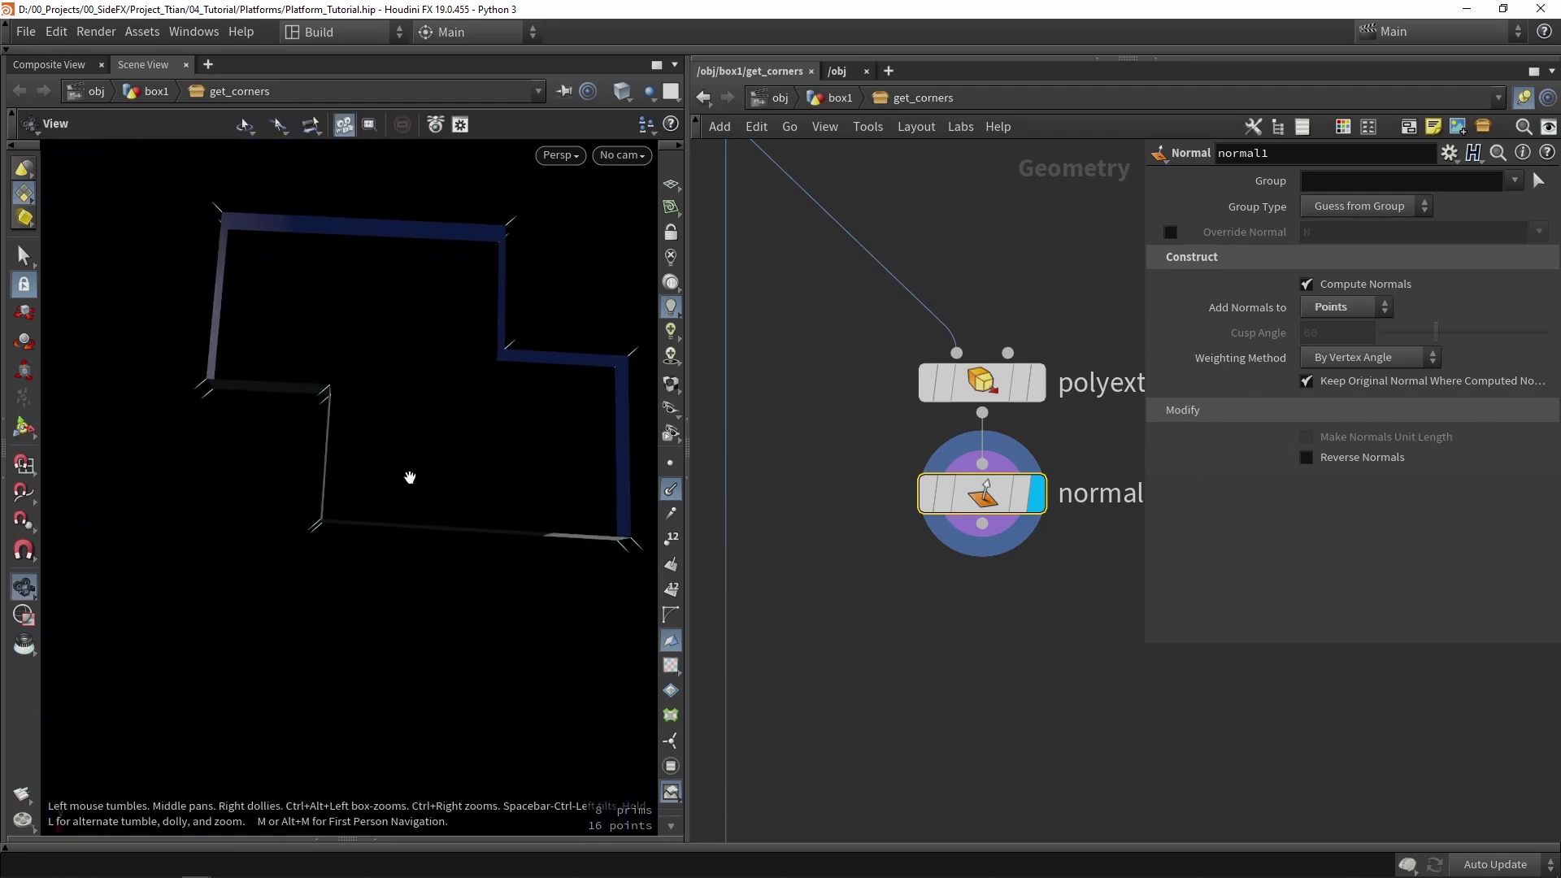
pyautogui.press('Return')
pyautogui.press('h')
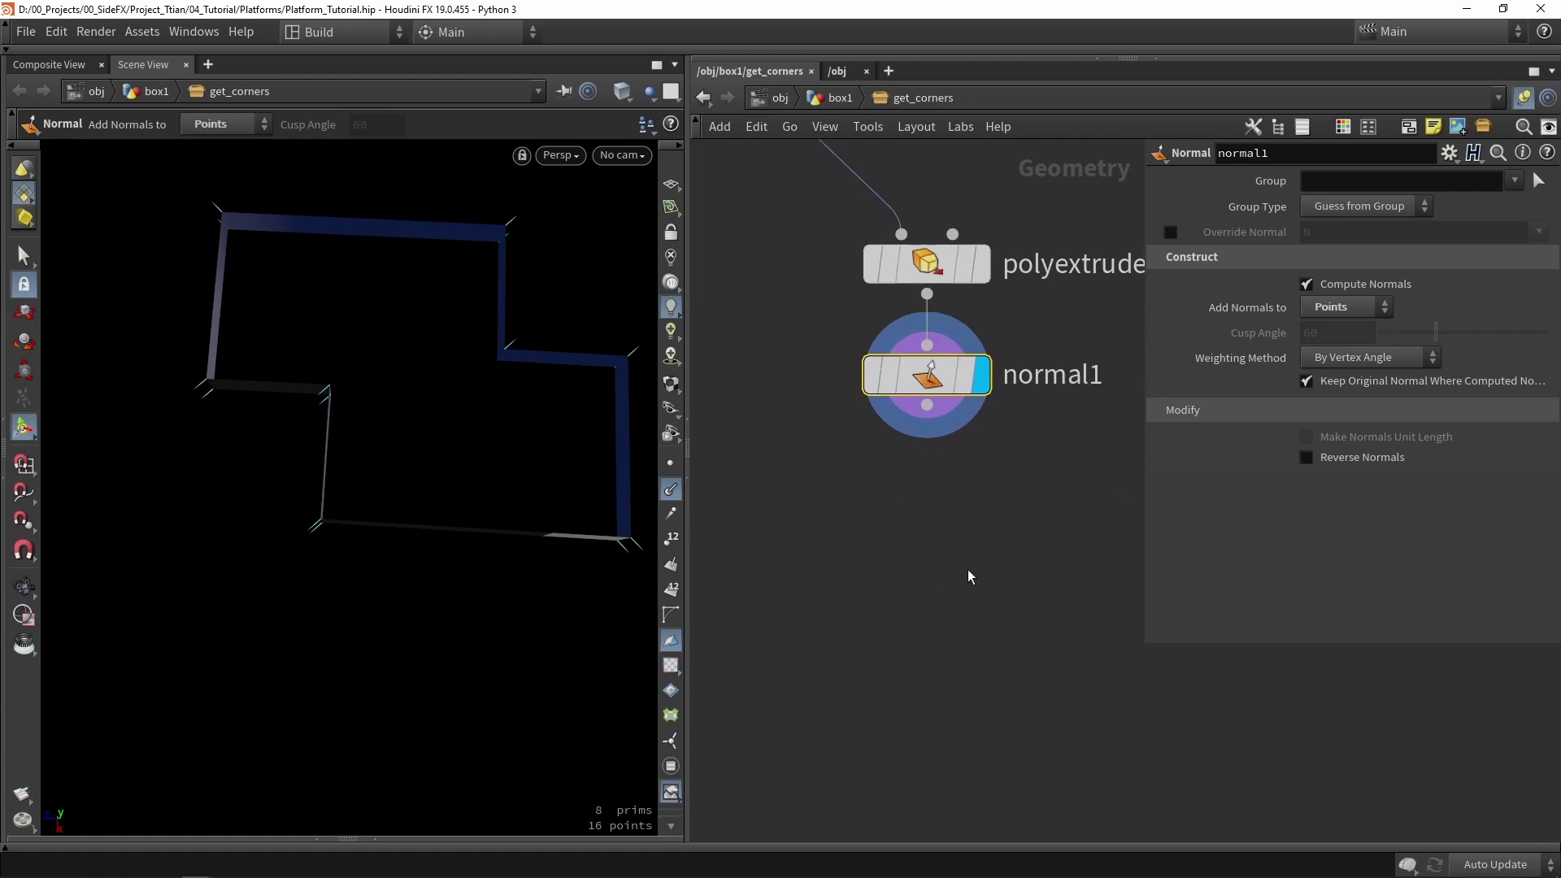
# - Add a Measure node, measure1, beneath normal1
pyautogui.click(968, 576)
pyautogui.press('Tab')
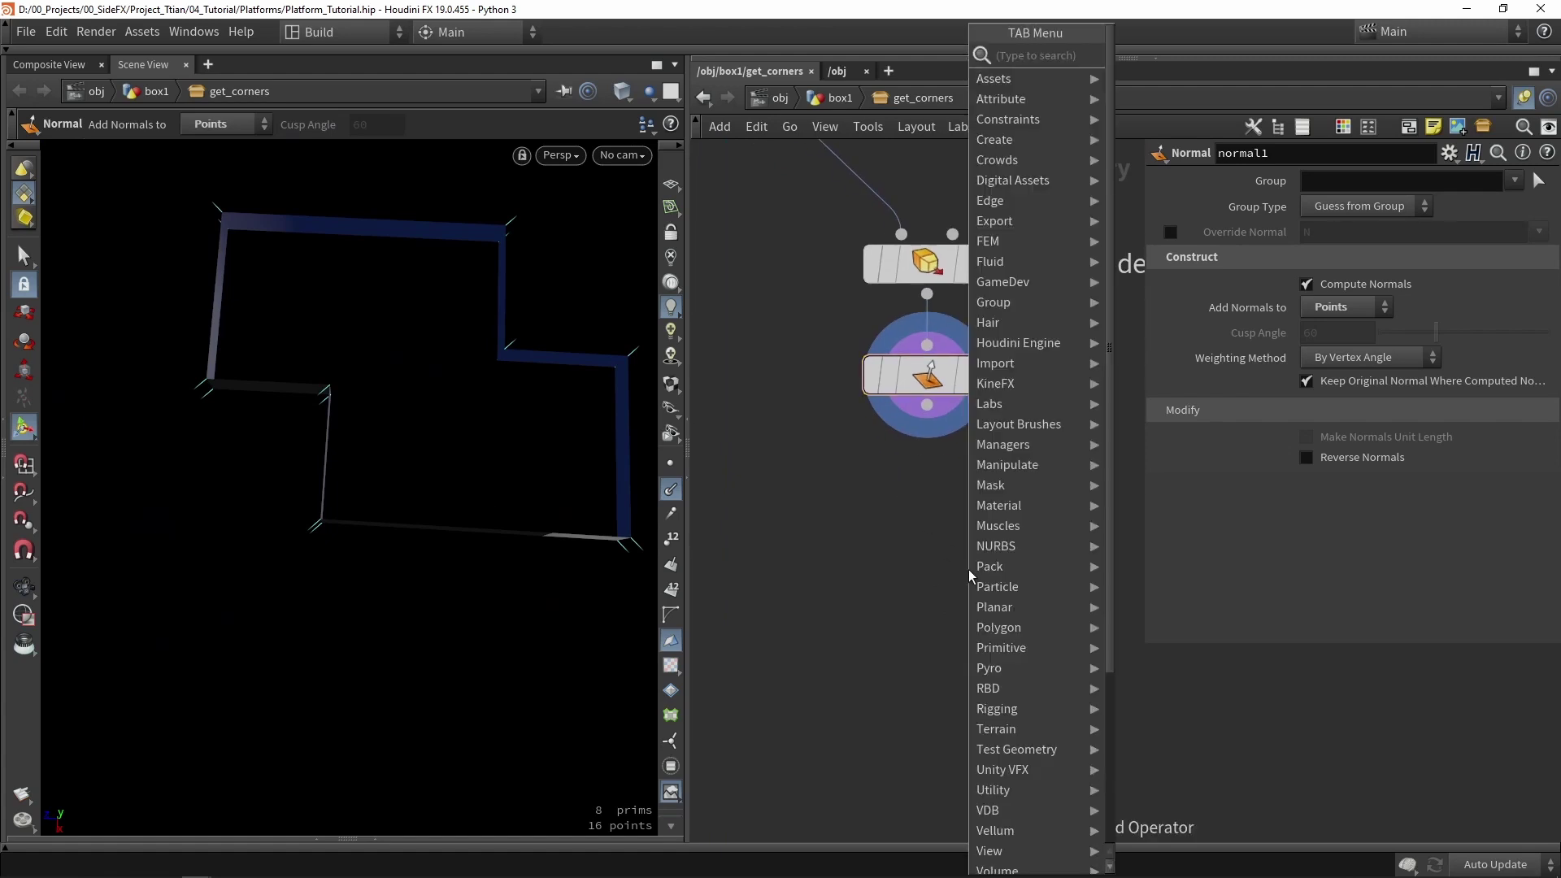
pyautogui.write('mea')
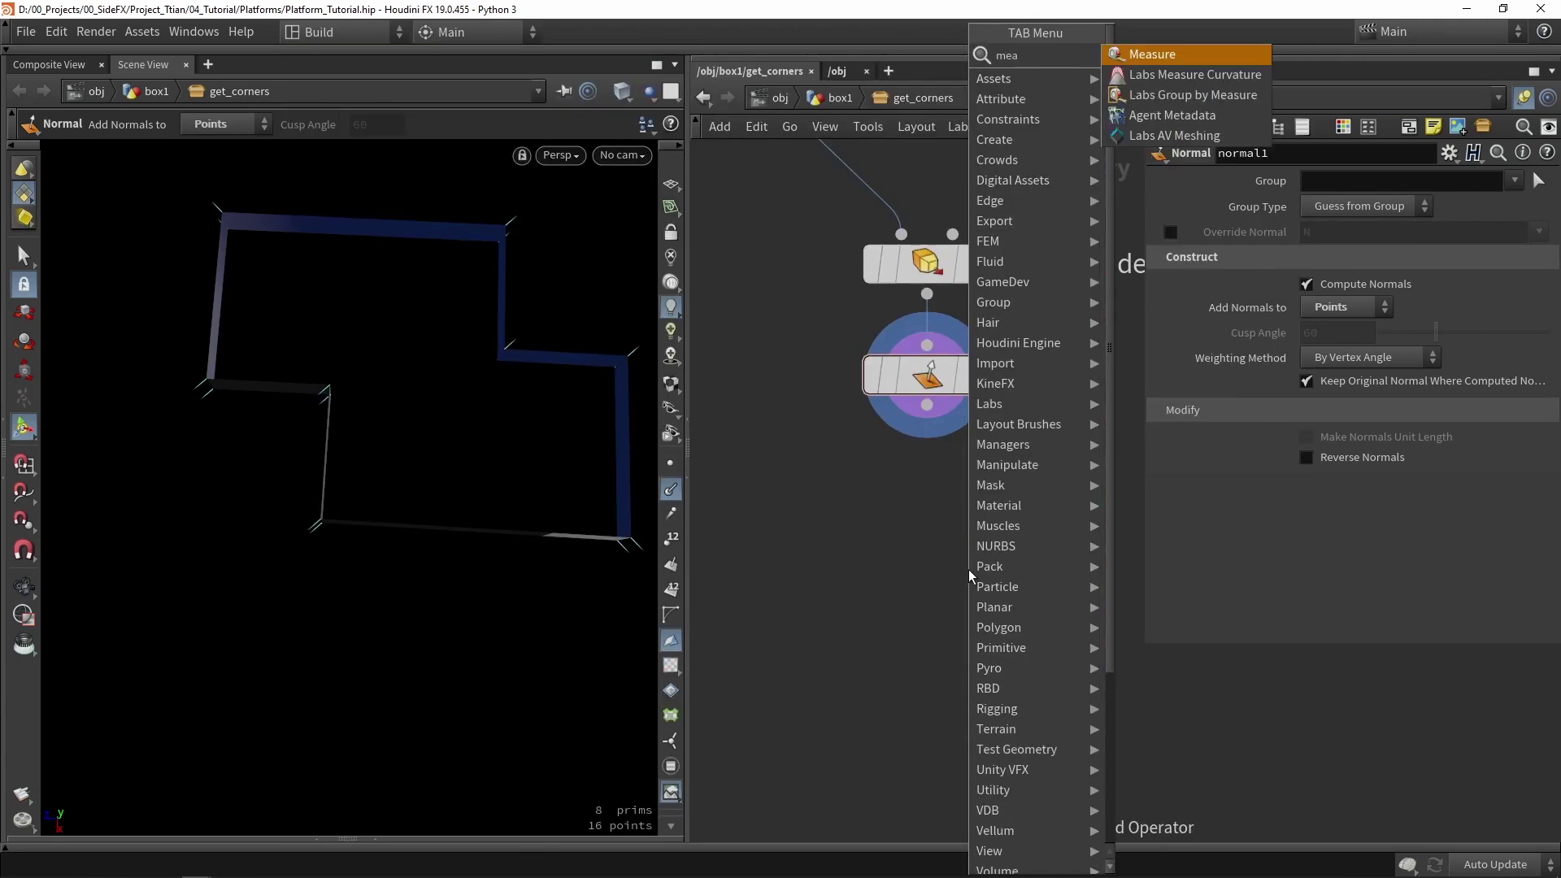
pyautogui.press('Return')
pyautogui.click(912, 627)
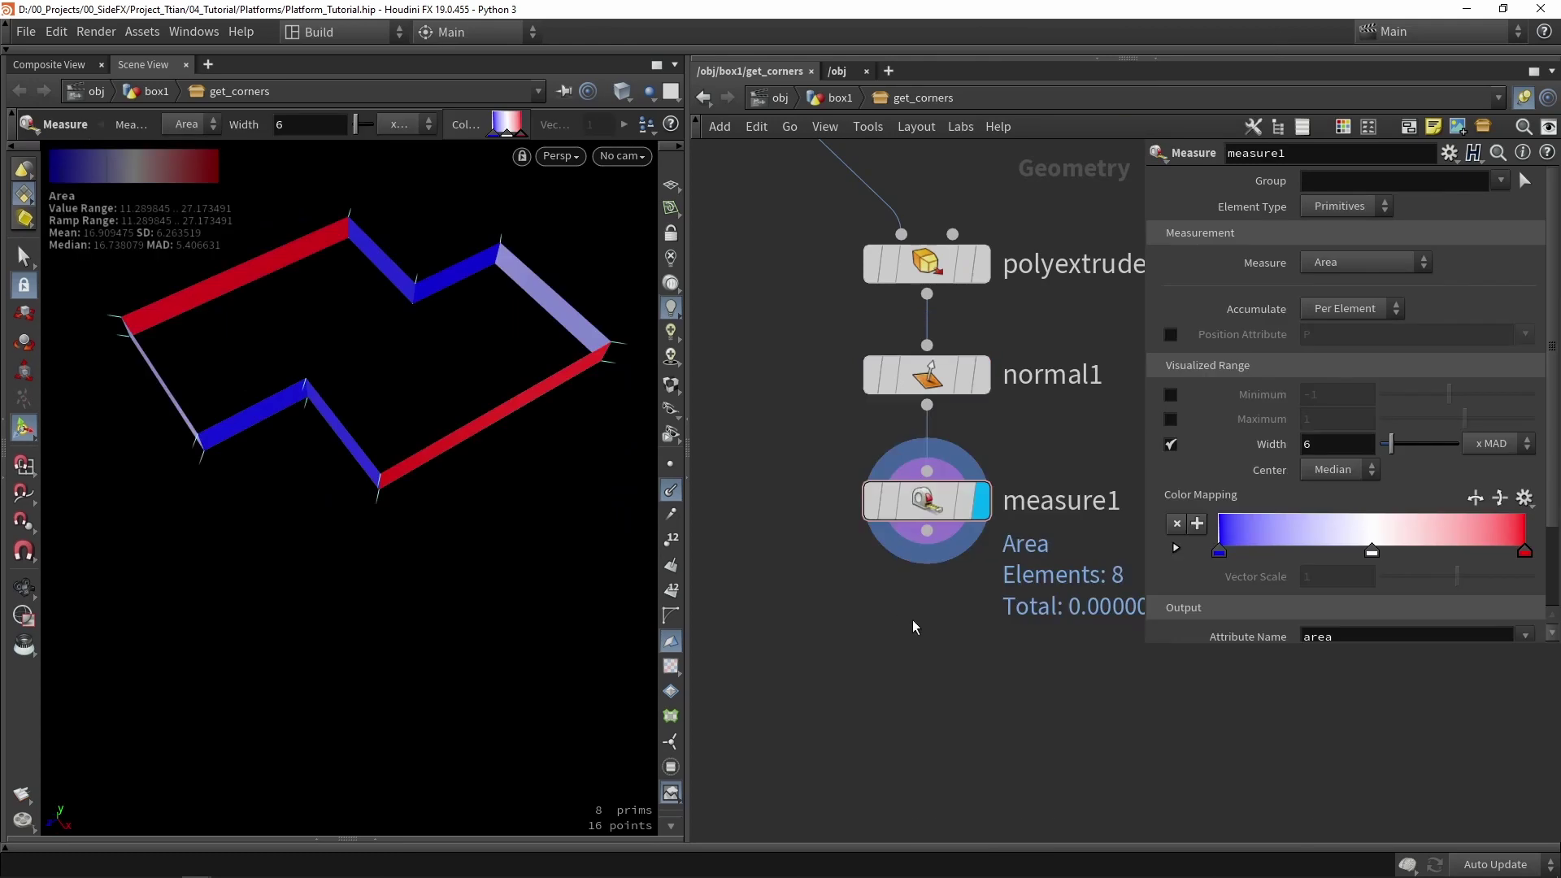
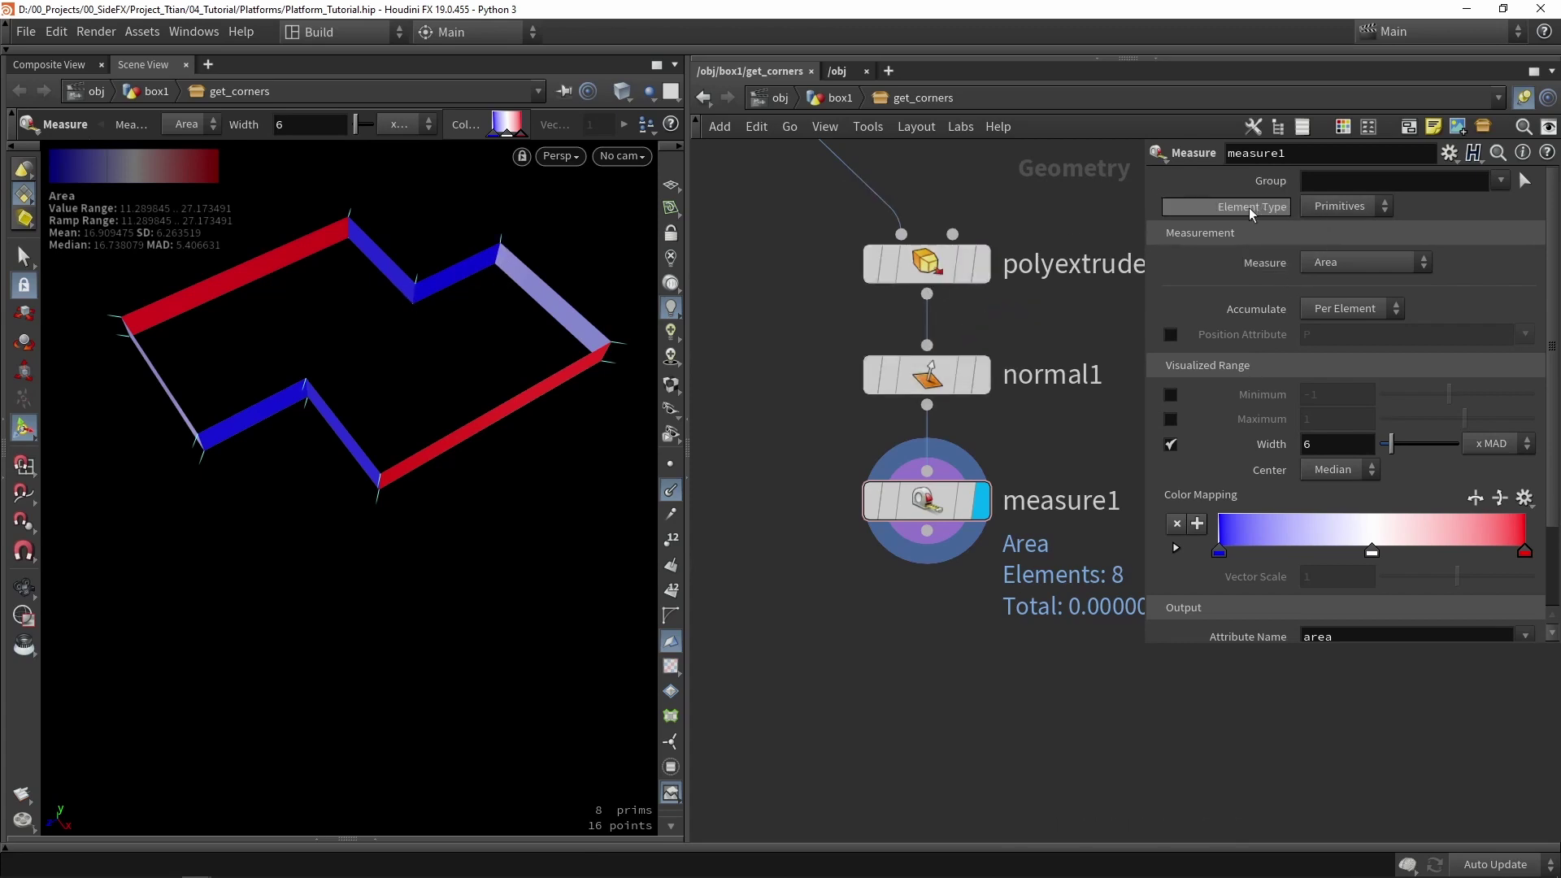
# - Set measure1 to compute per-point Mean curvature on the extruded outline instead of area
pyautogui.click(1338, 206)
pyautogui.click(1334, 228)
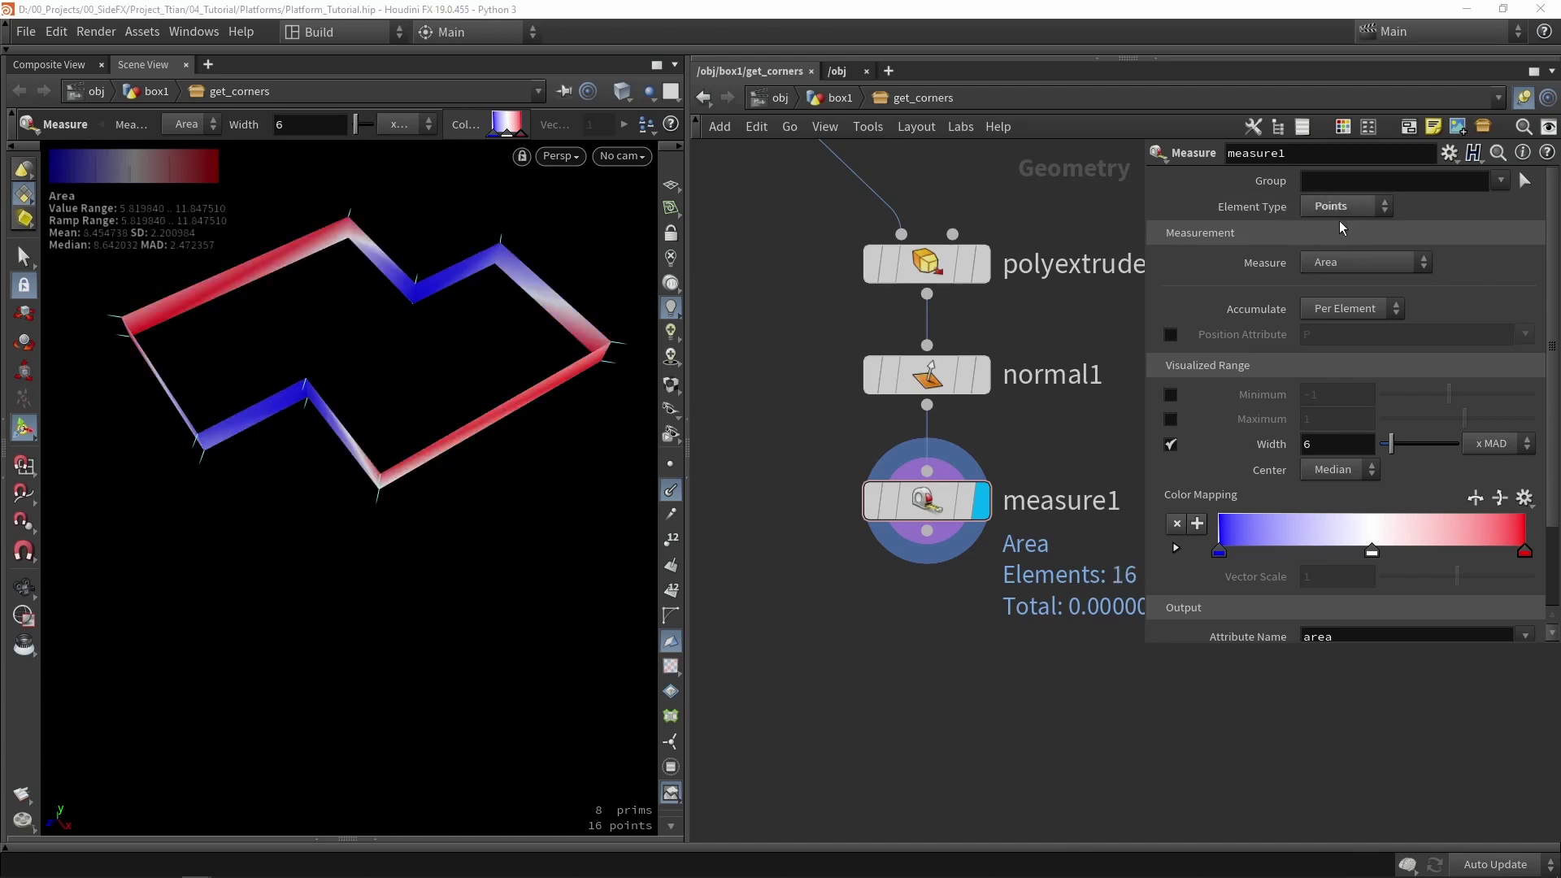
pyautogui.click(1326, 261)
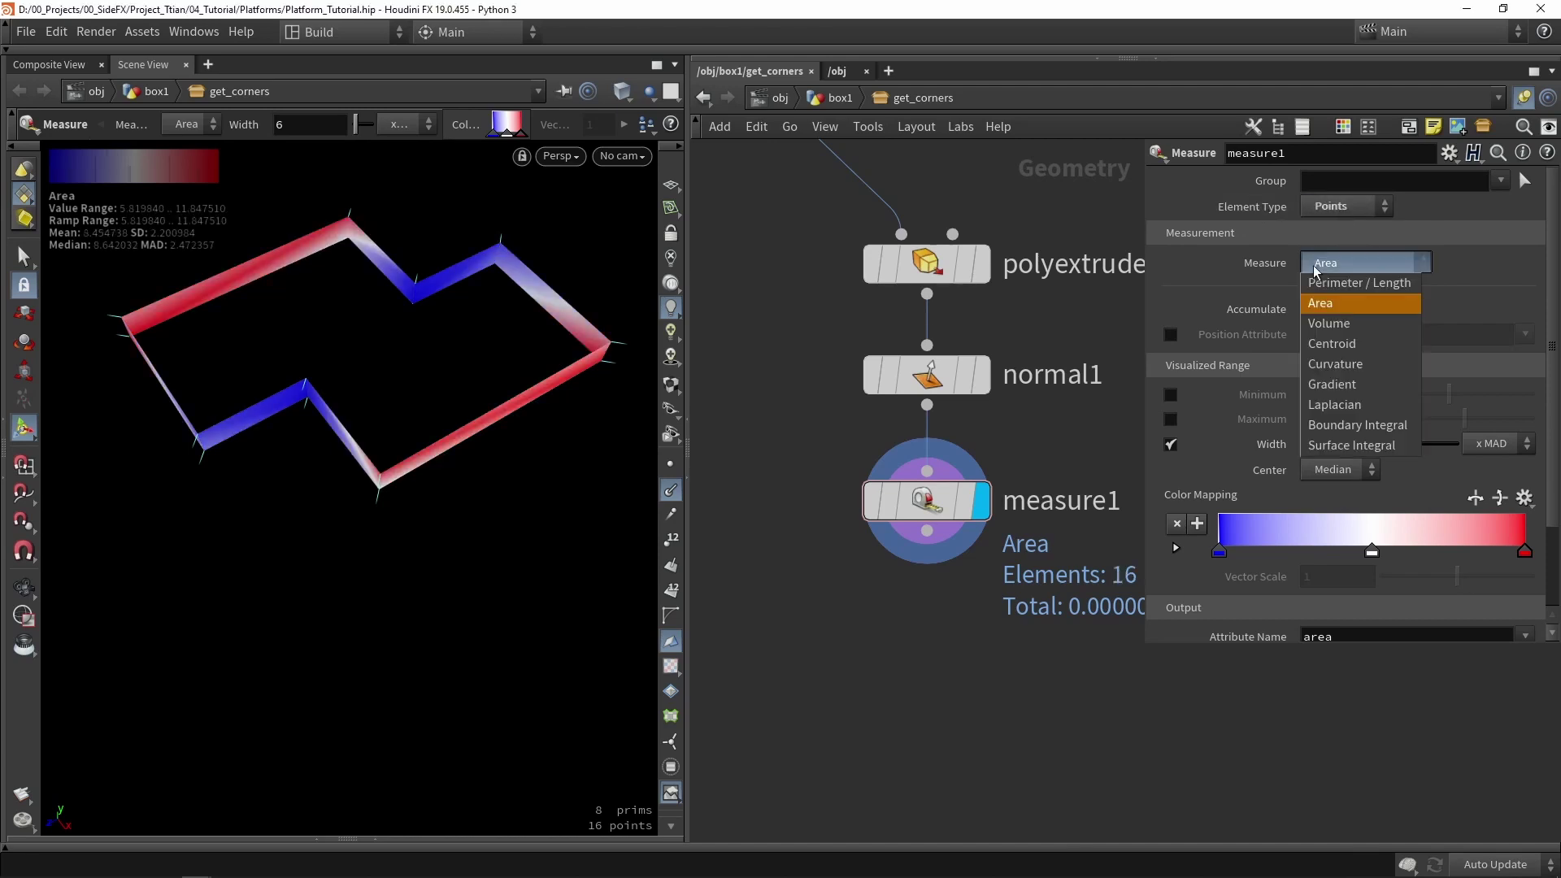
pyautogui.click(1337, 363)
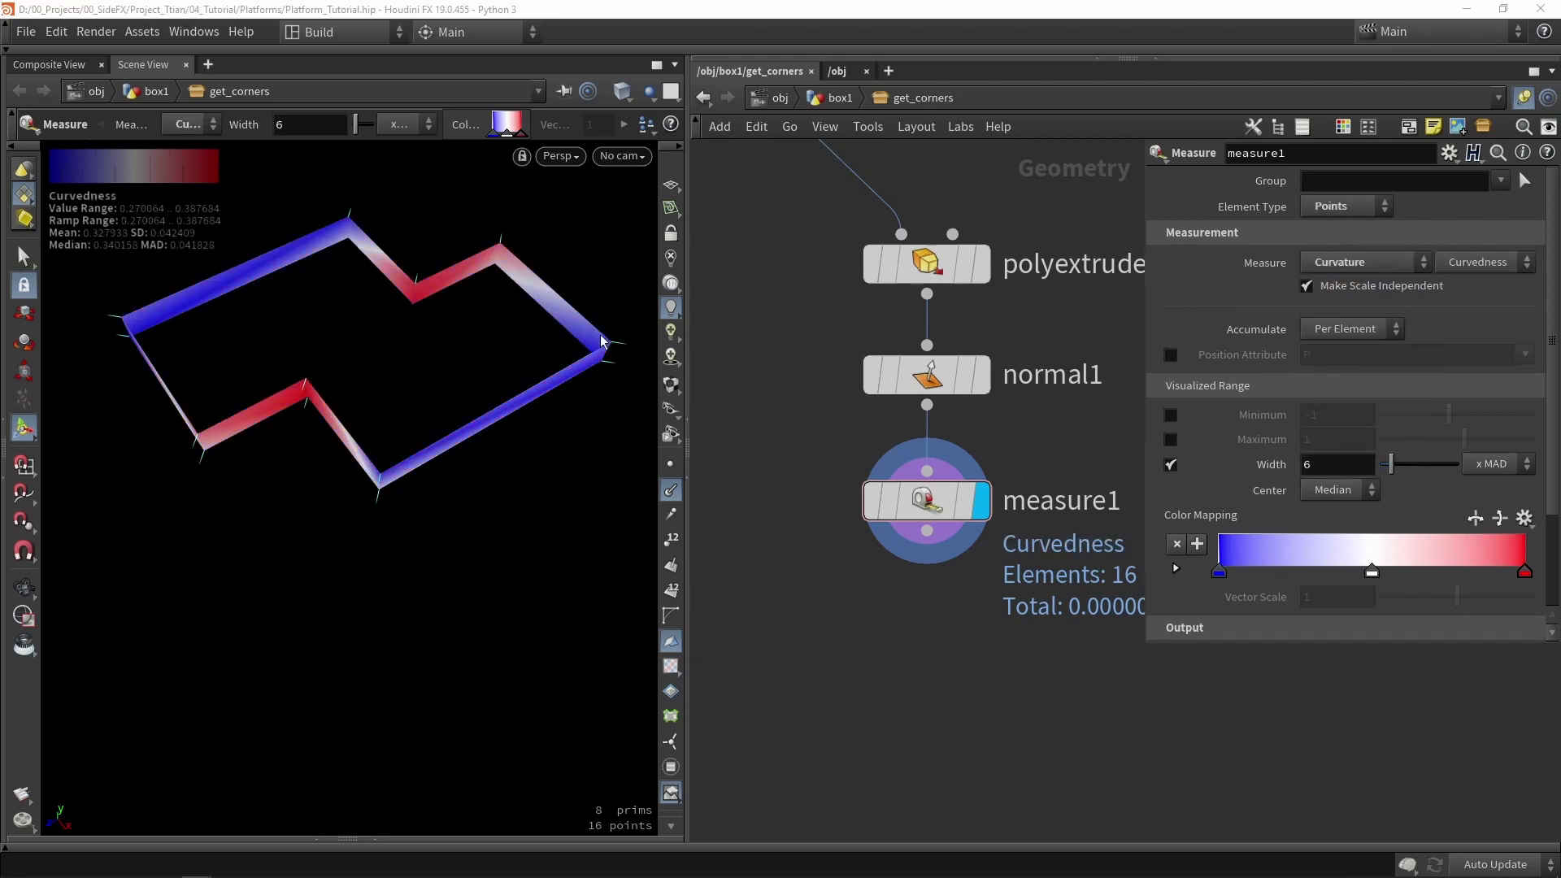
pyautogui.moveTo(601, 340); pyautogui.dragTo(312, 314)
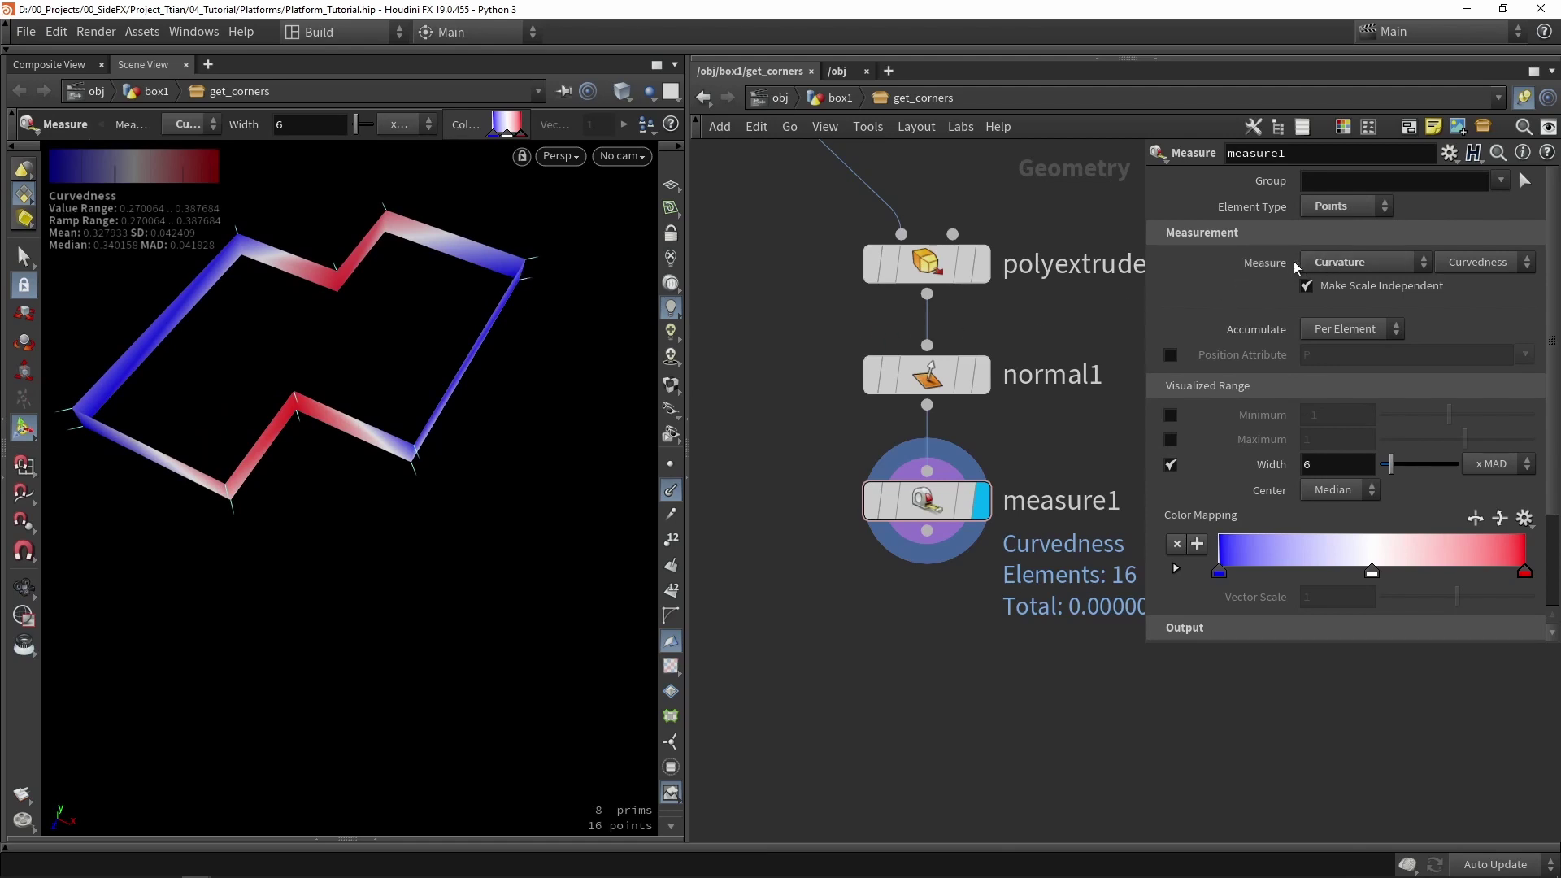
pyautogui.click(1450, 268)
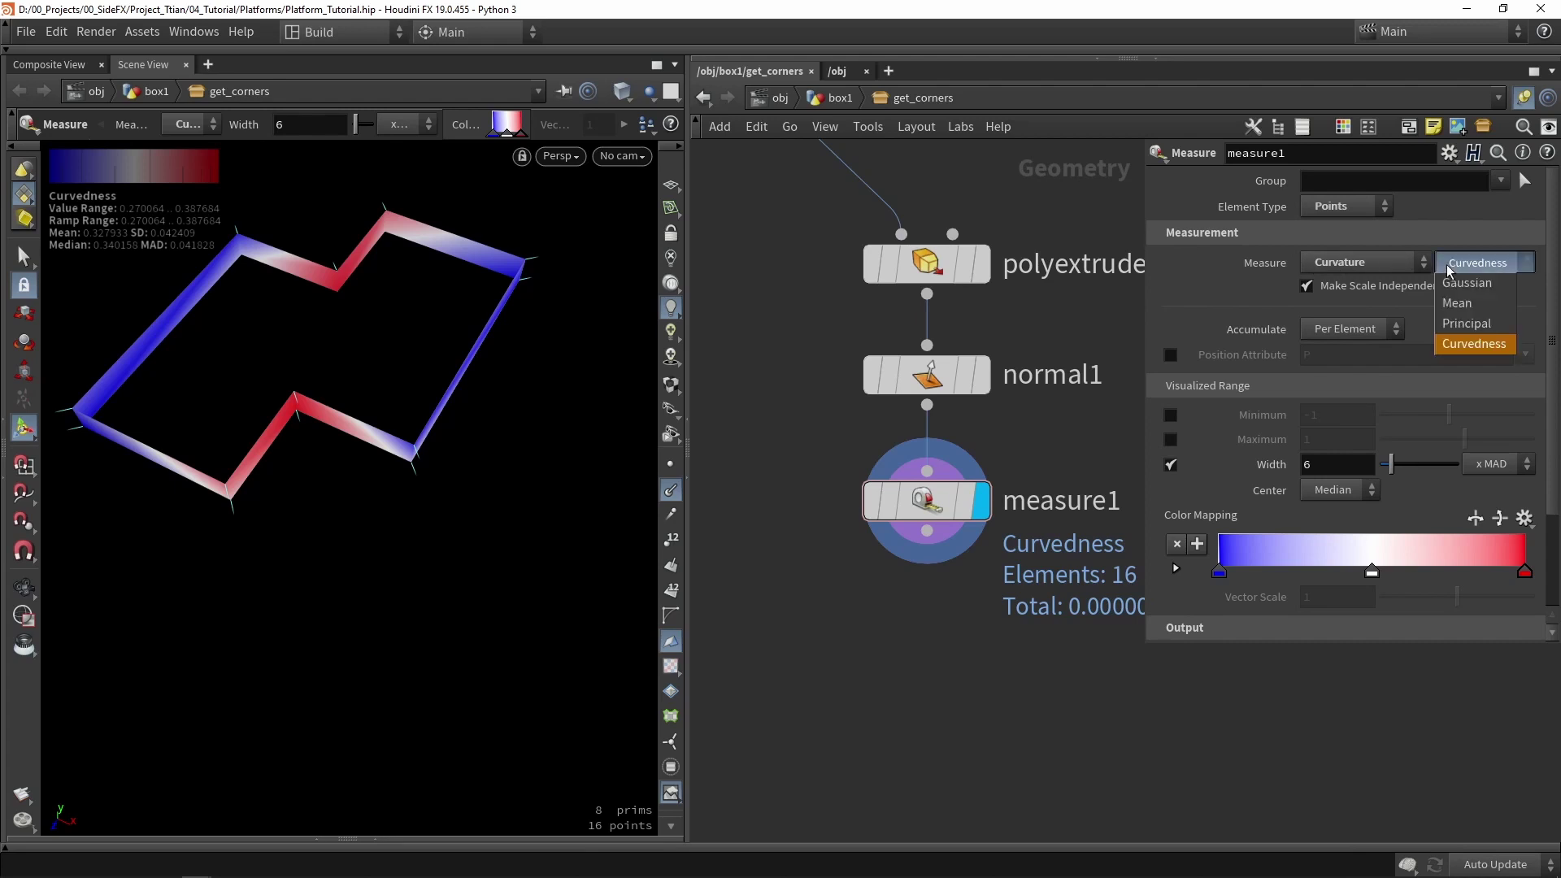
pyautogui.click(1456, 309)
pyautogui.moveTo(285, 338); pyautogui.dragTo(404, 341)
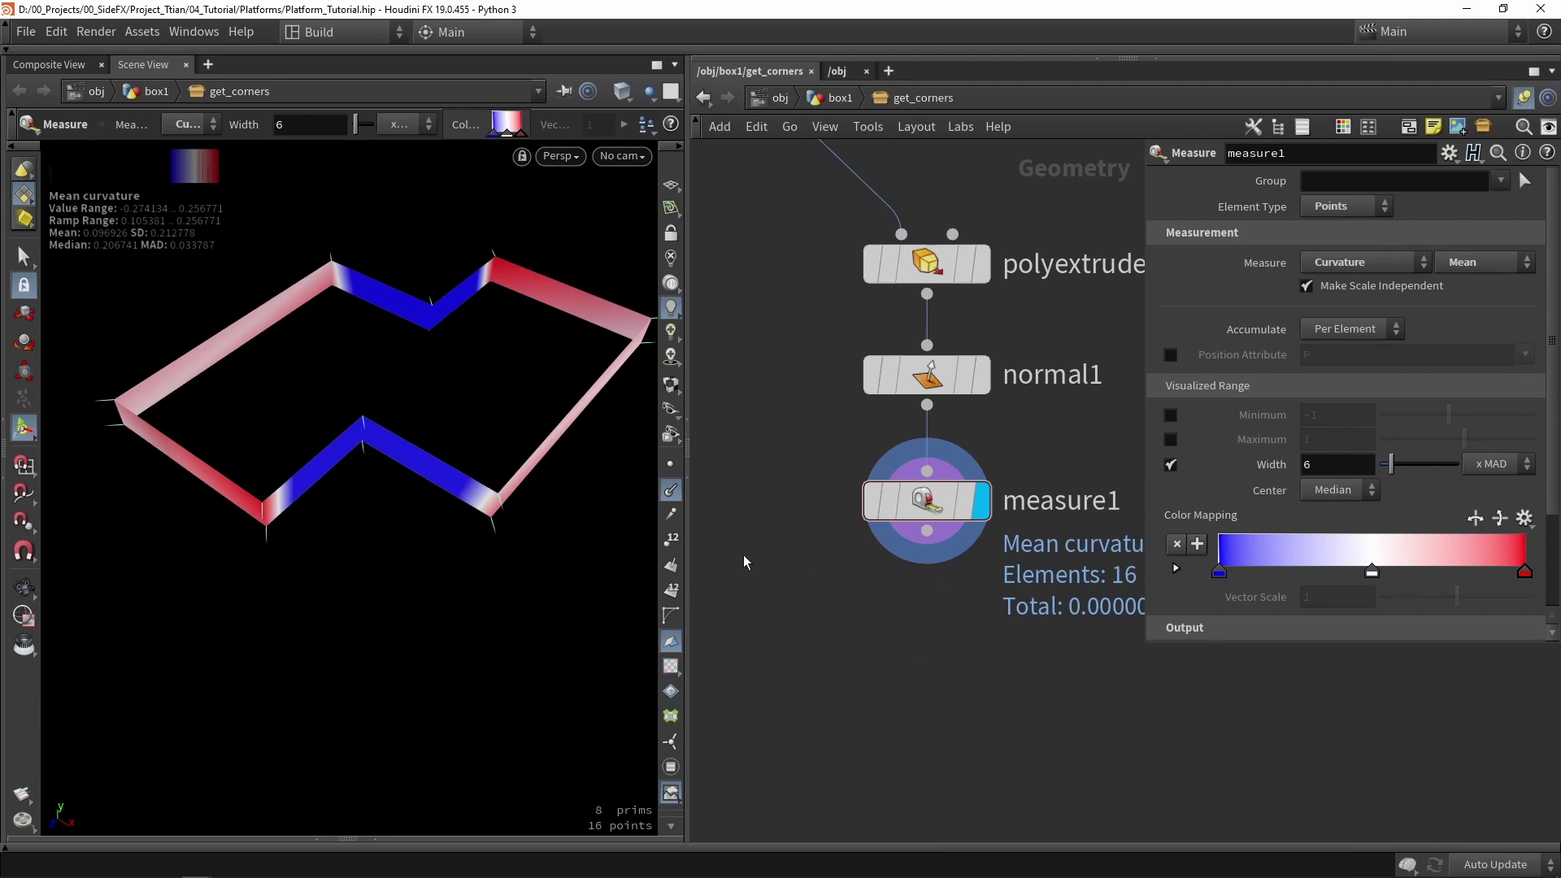
# - Check the curvature column in the Geometry Spreadsheet, then show polyextrude1's extrusion settings
pyautogui.click(377, 836)
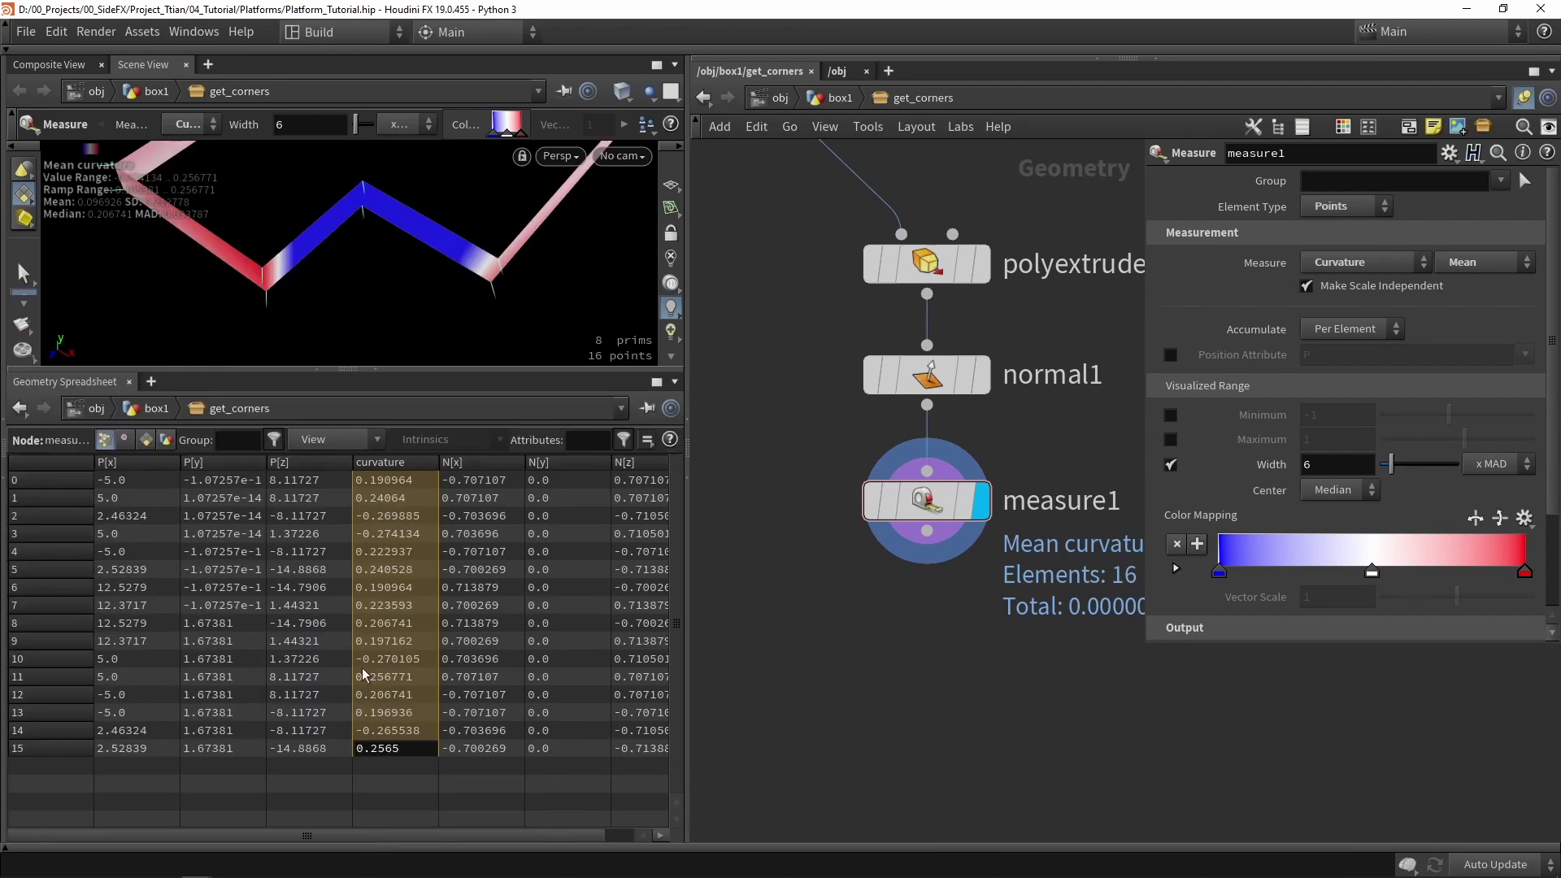
pyautogui.click(400, 481)
pyautogui.moveTo(398, 748); pyautogui.dragTo(391, 466)
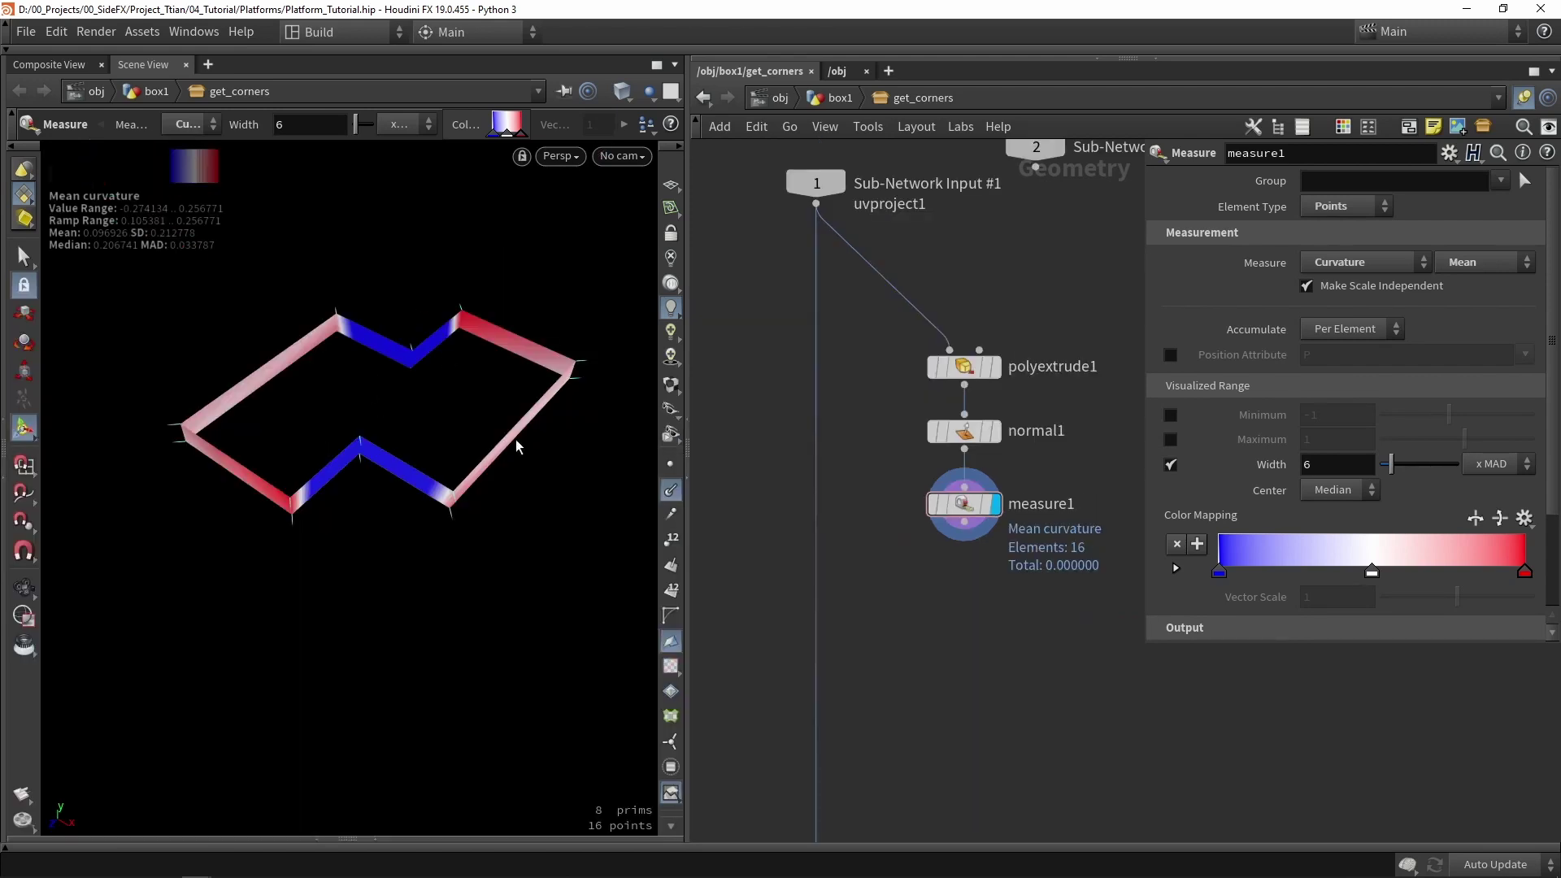
pyautogui.moveTo(353, 404); pyautogui.dragTo(732, 534)
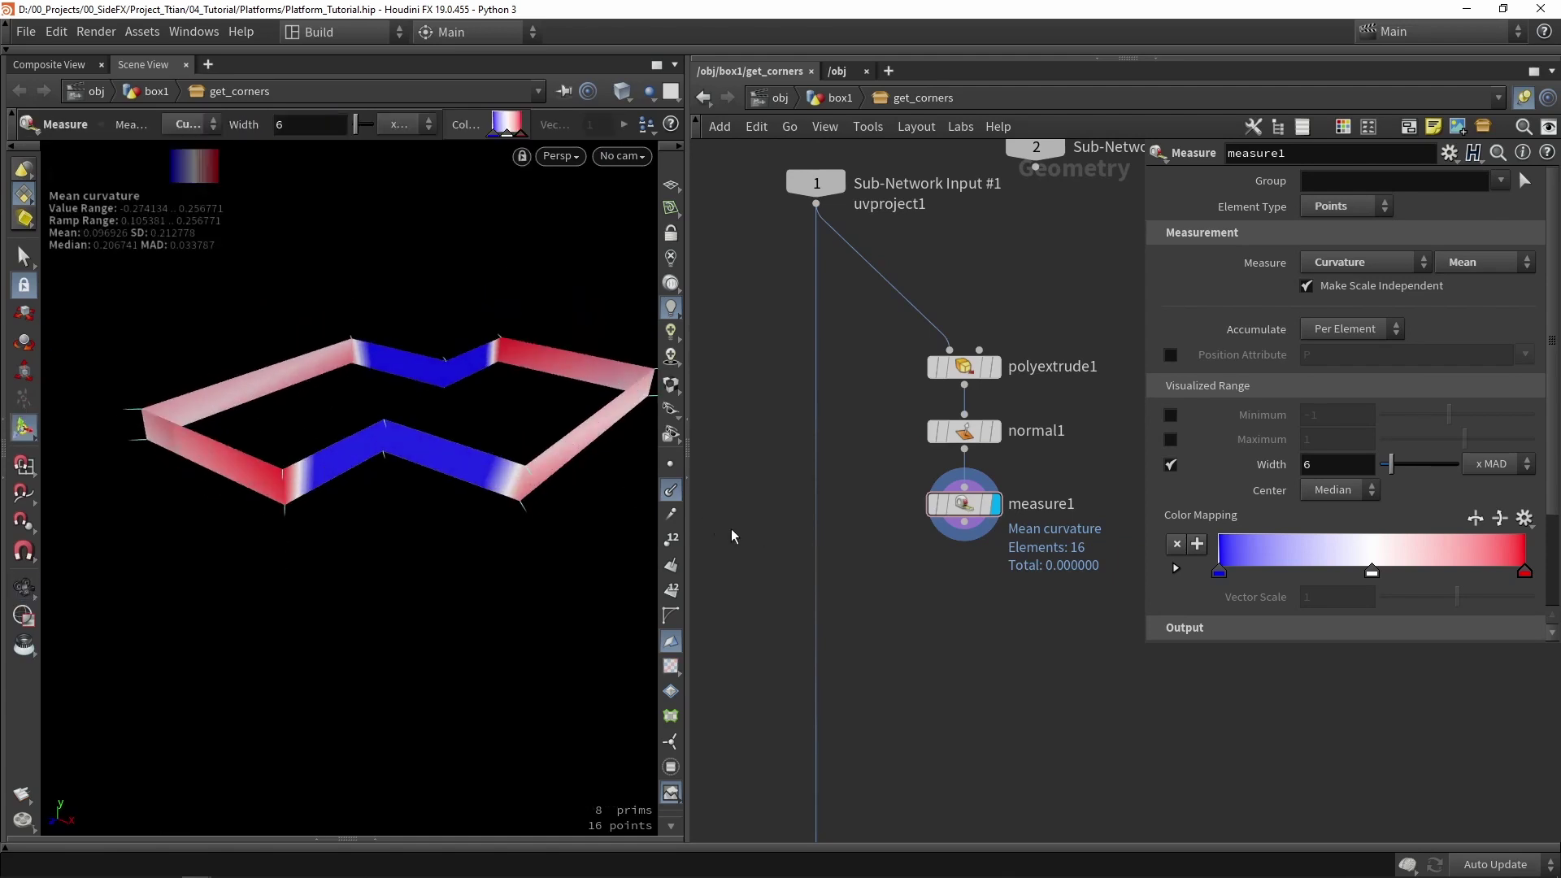
pyautogui.click(964, 366)
pyautogui.scroll(-3, 1331, 469)
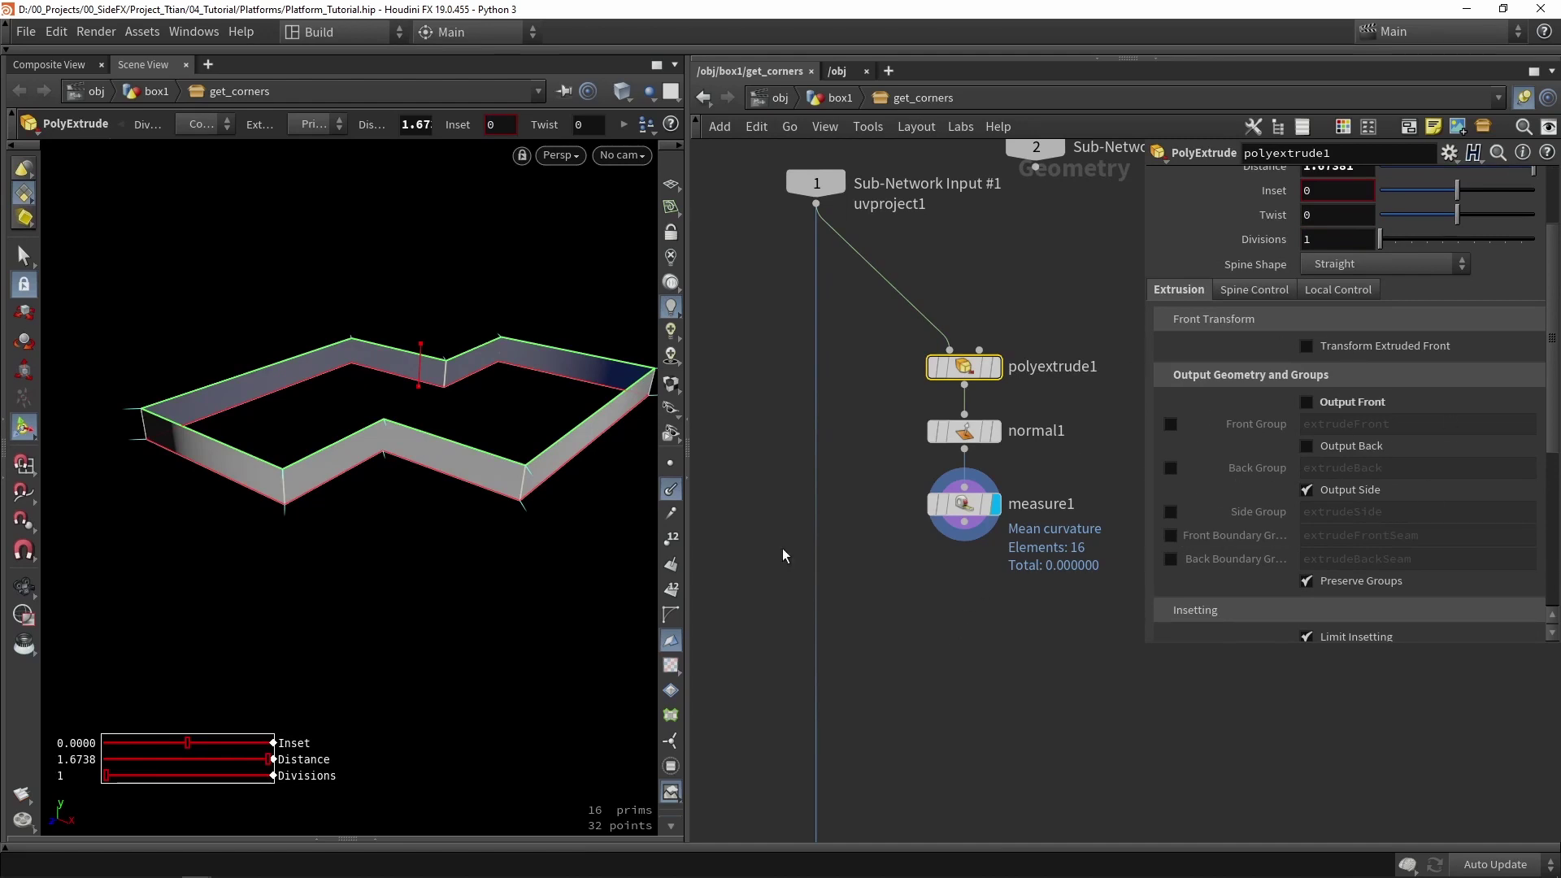
# - Add an Attribute Transfer node with uvproject1 in input 1 and measure1 in input 2
pyautogui.click(916, 608)
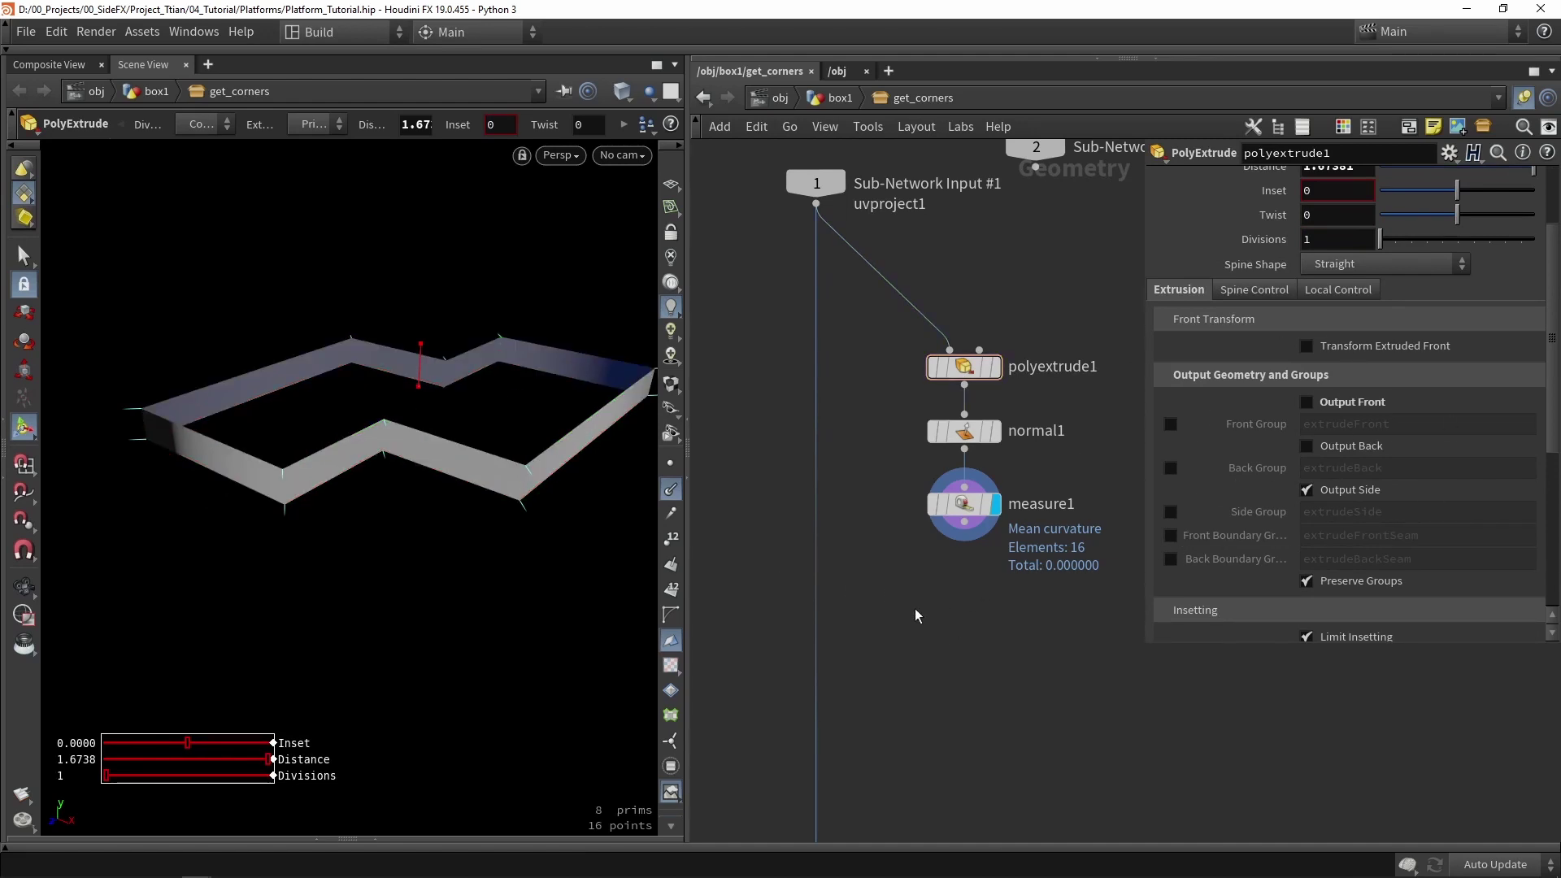
pyautogui.press('Tab')
pyautogui.write('tra')
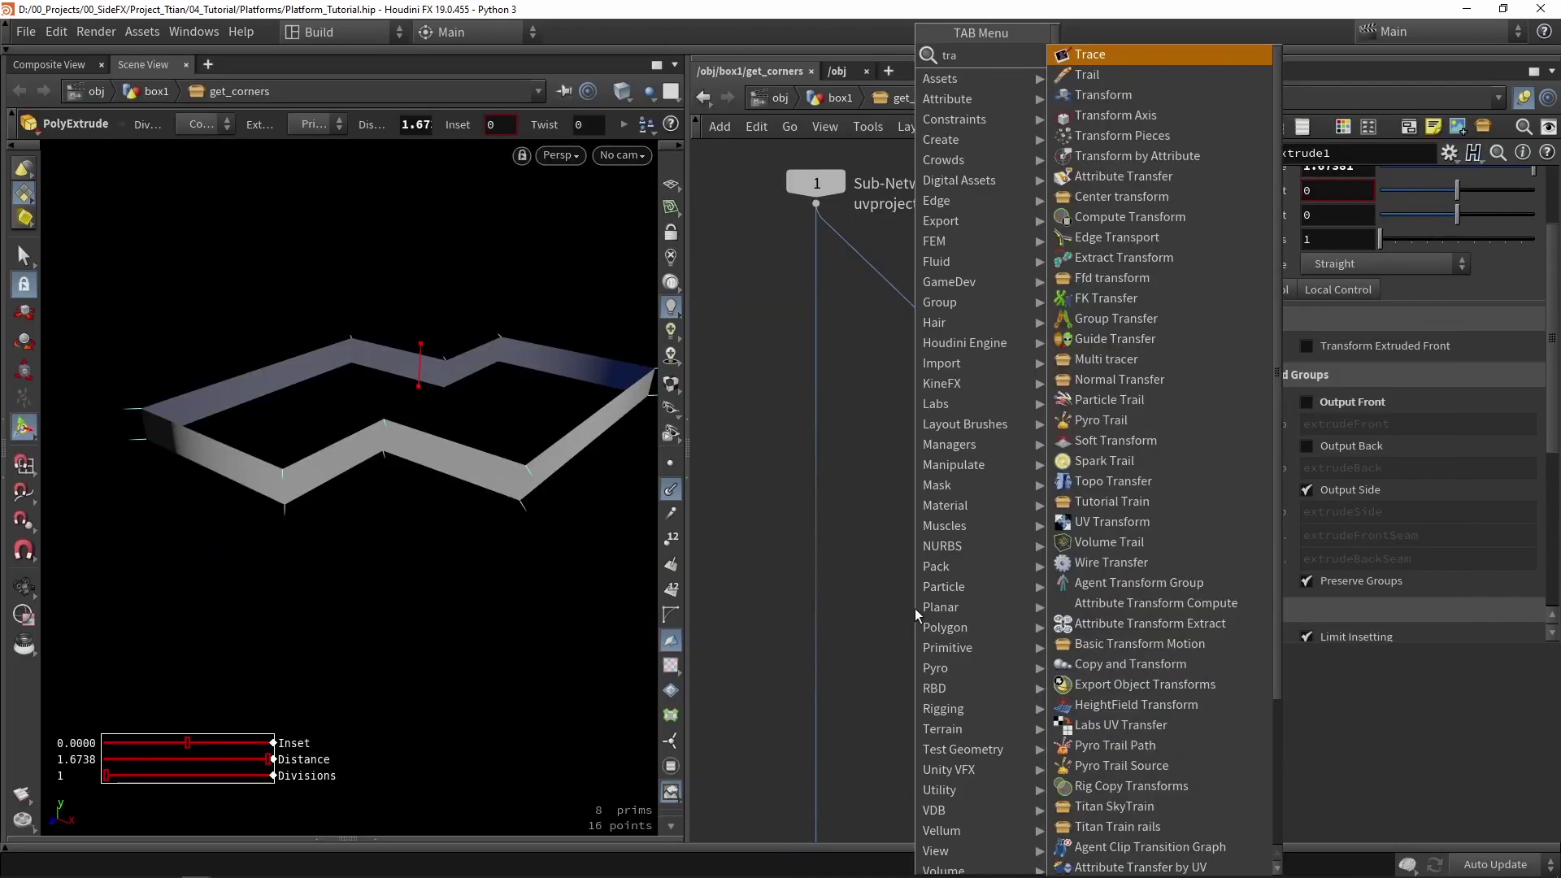
pyautogui.write('nsfer')
pyautogui.press('Return')
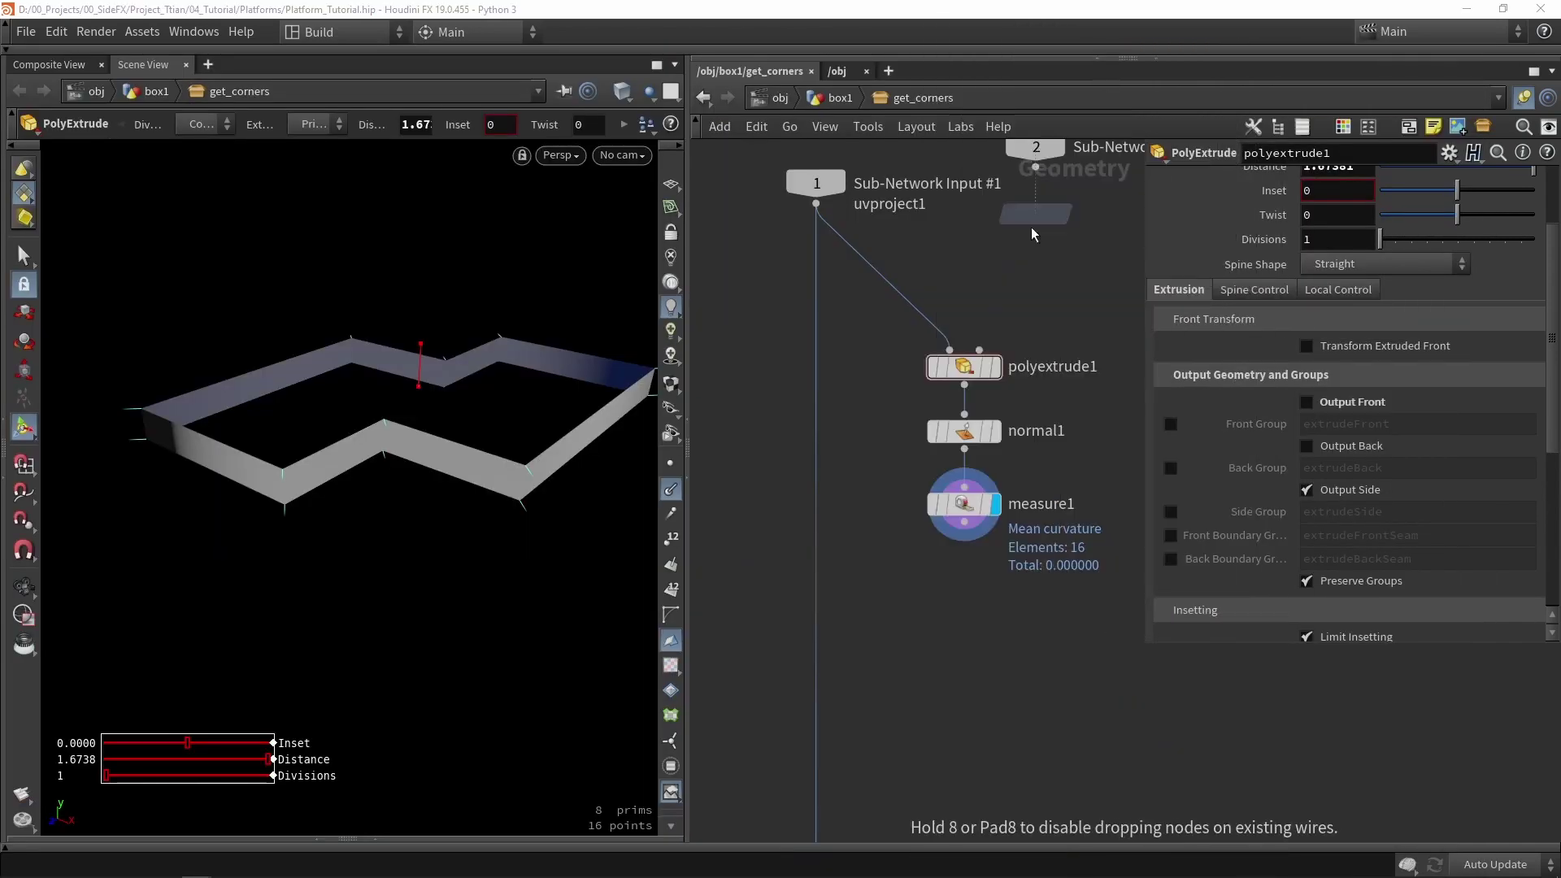
pyautogui.click(896, 621)
pyautogui.moveTo(815, 204); pyautogui.dragTo(883, 608)
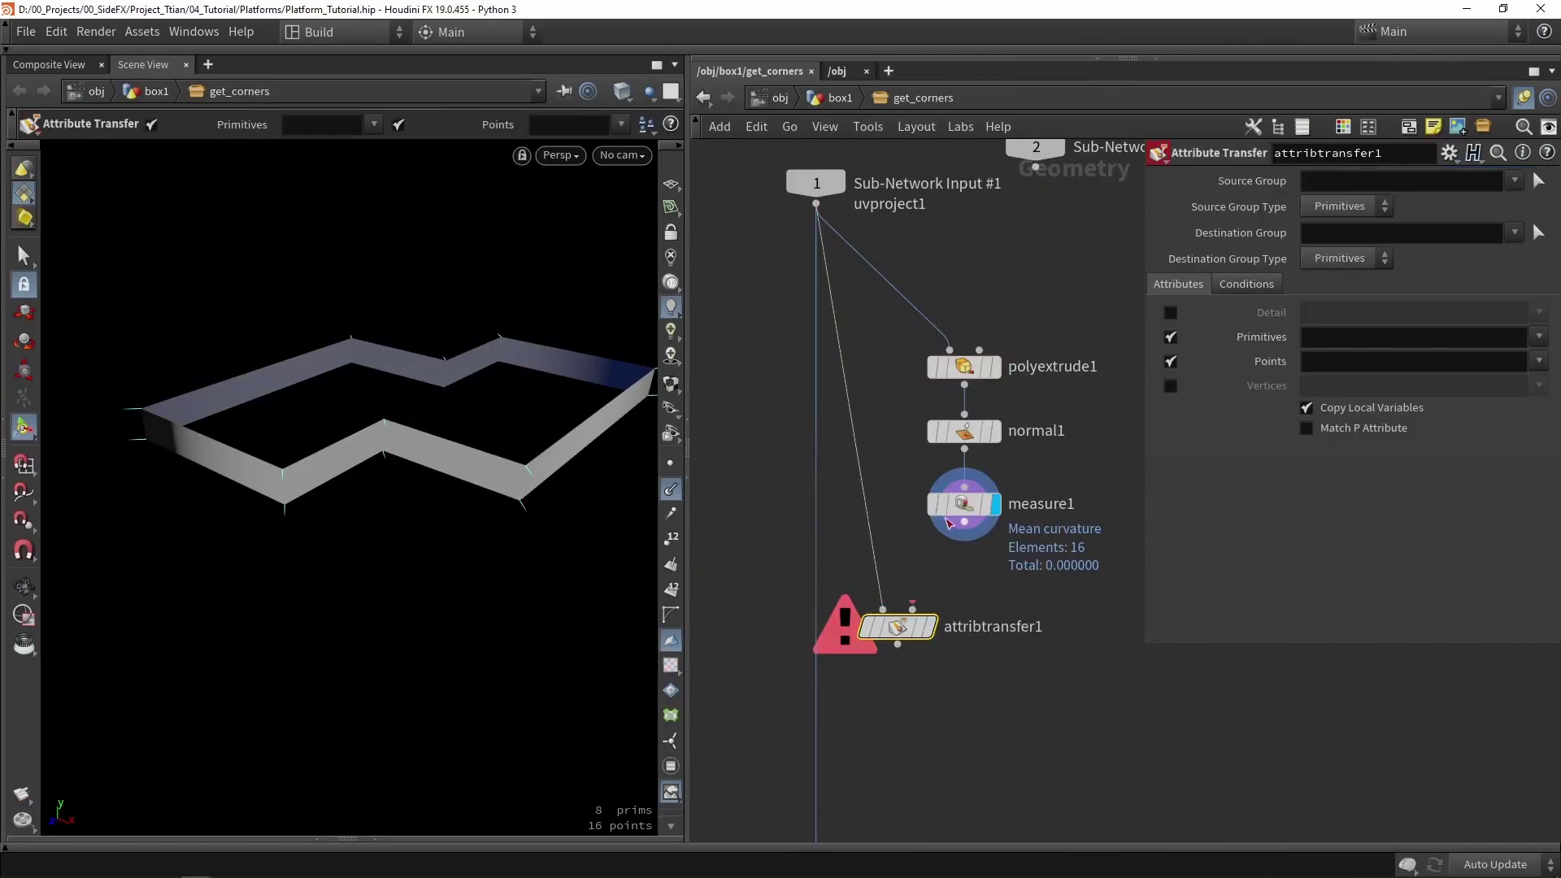
pyautogui.moveTo(964, 523); pyautogui.dragTo(912, 609)
pyautogui.click(930, 626)
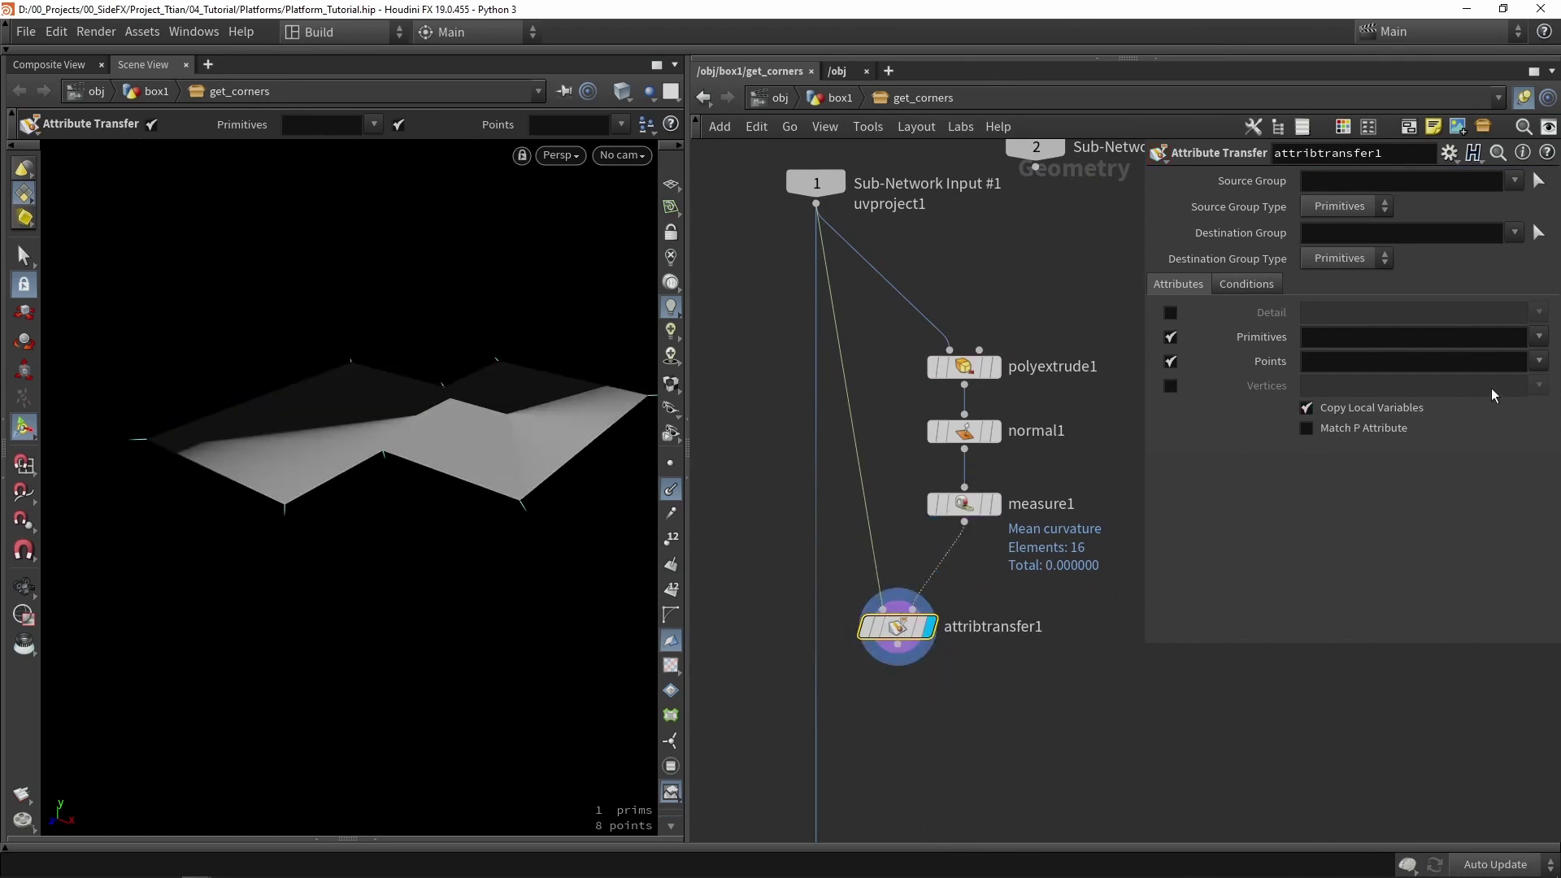
# - Turn off primitive transfer and transfer only point attributes N and curvature
pyautogui.click(1170, 337)
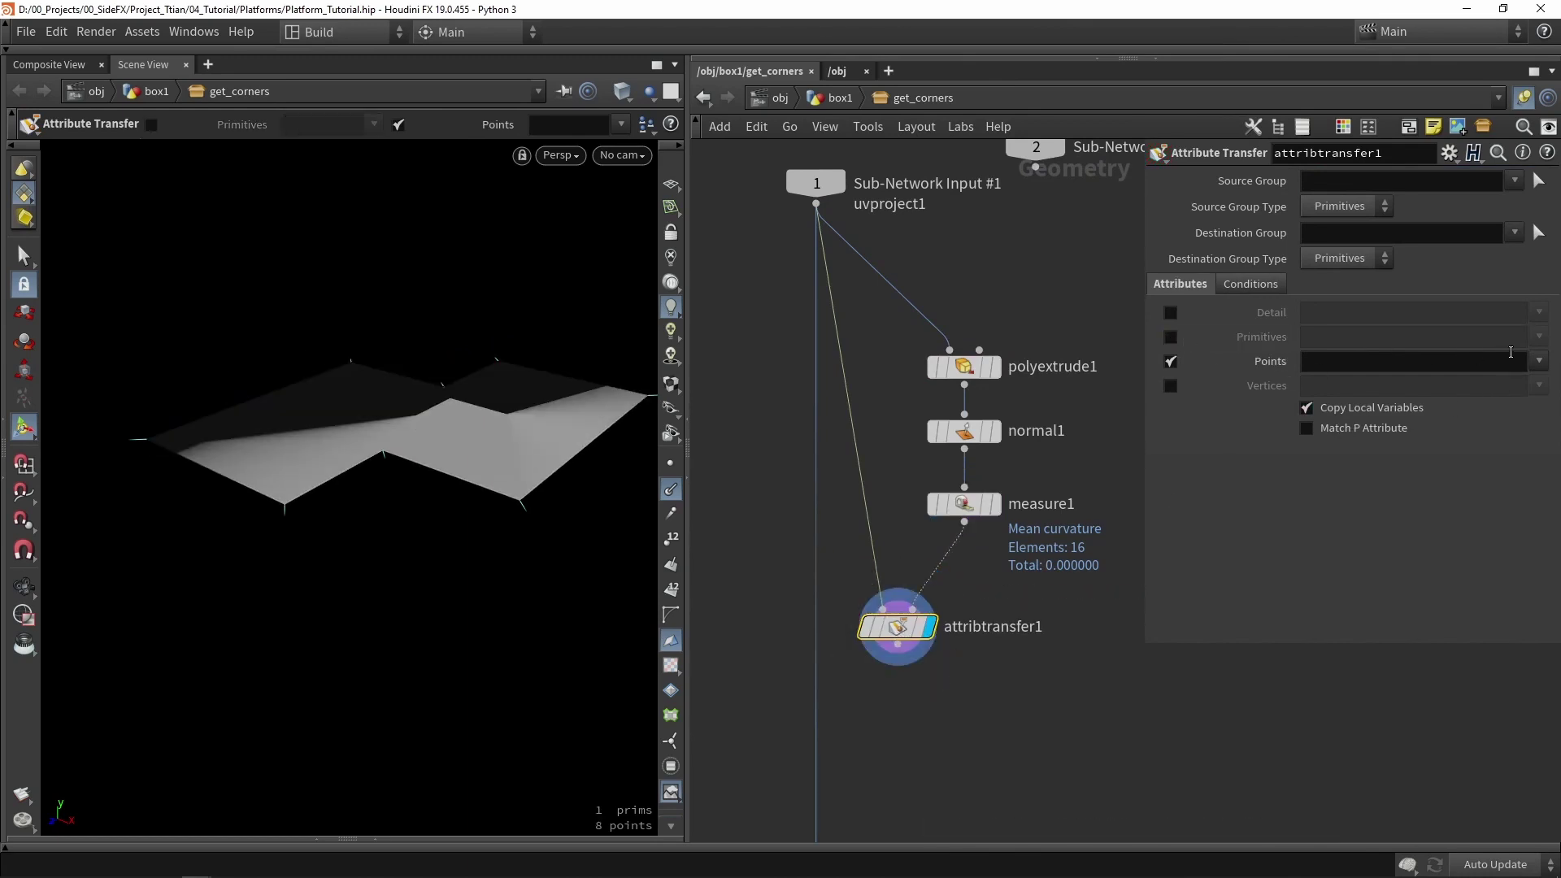
pyautogui.click(1538, 362)
pyautogui.click(1534, 384)
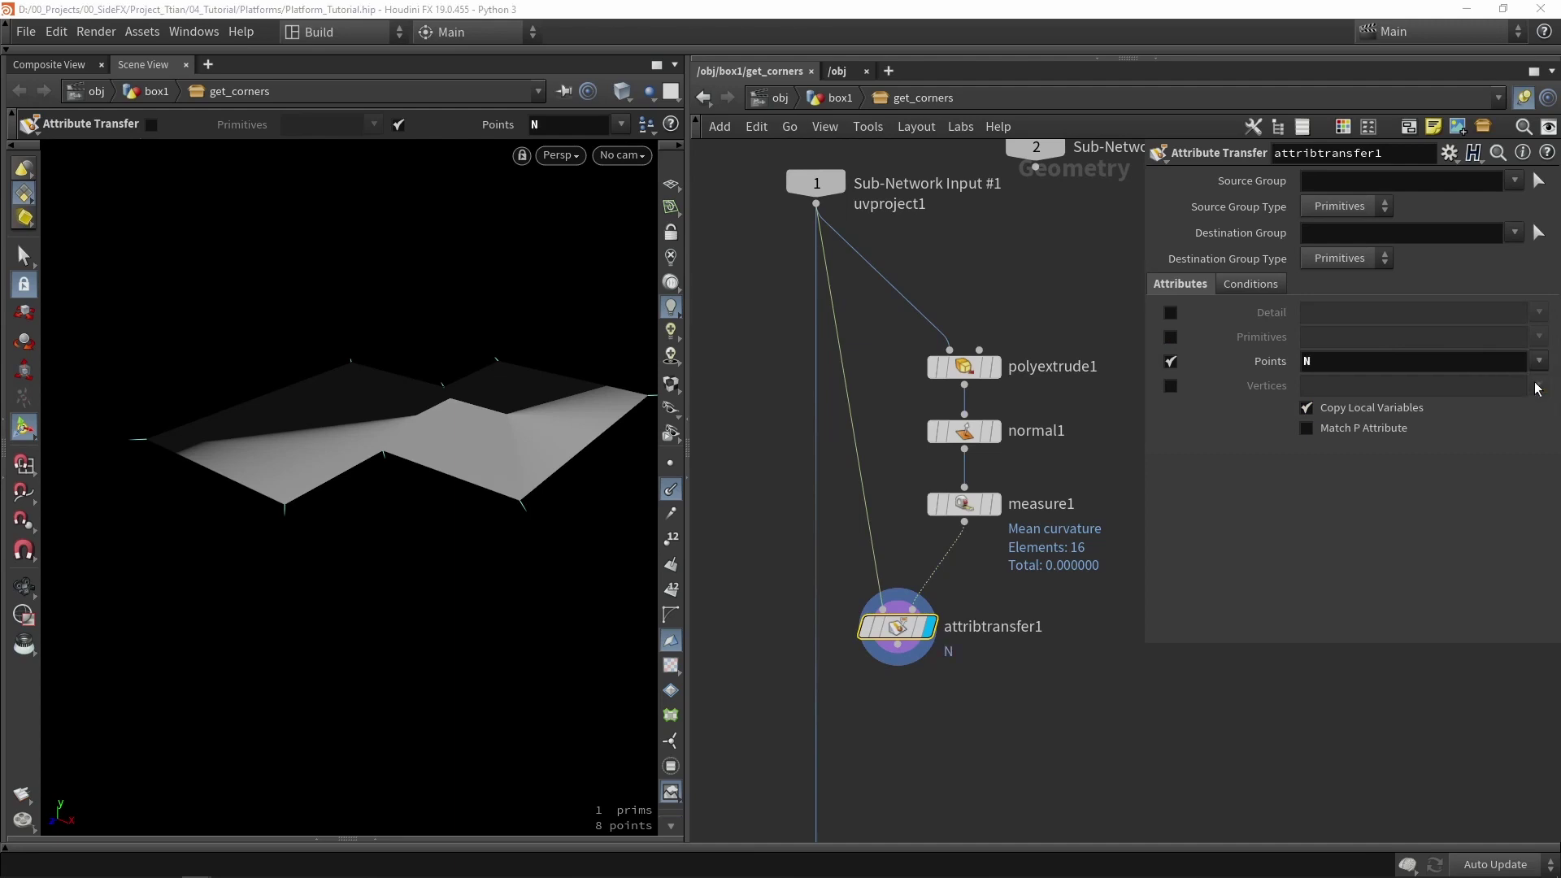
pyautogui.click(1538, 363)
pyautogui.click(1505, 423)
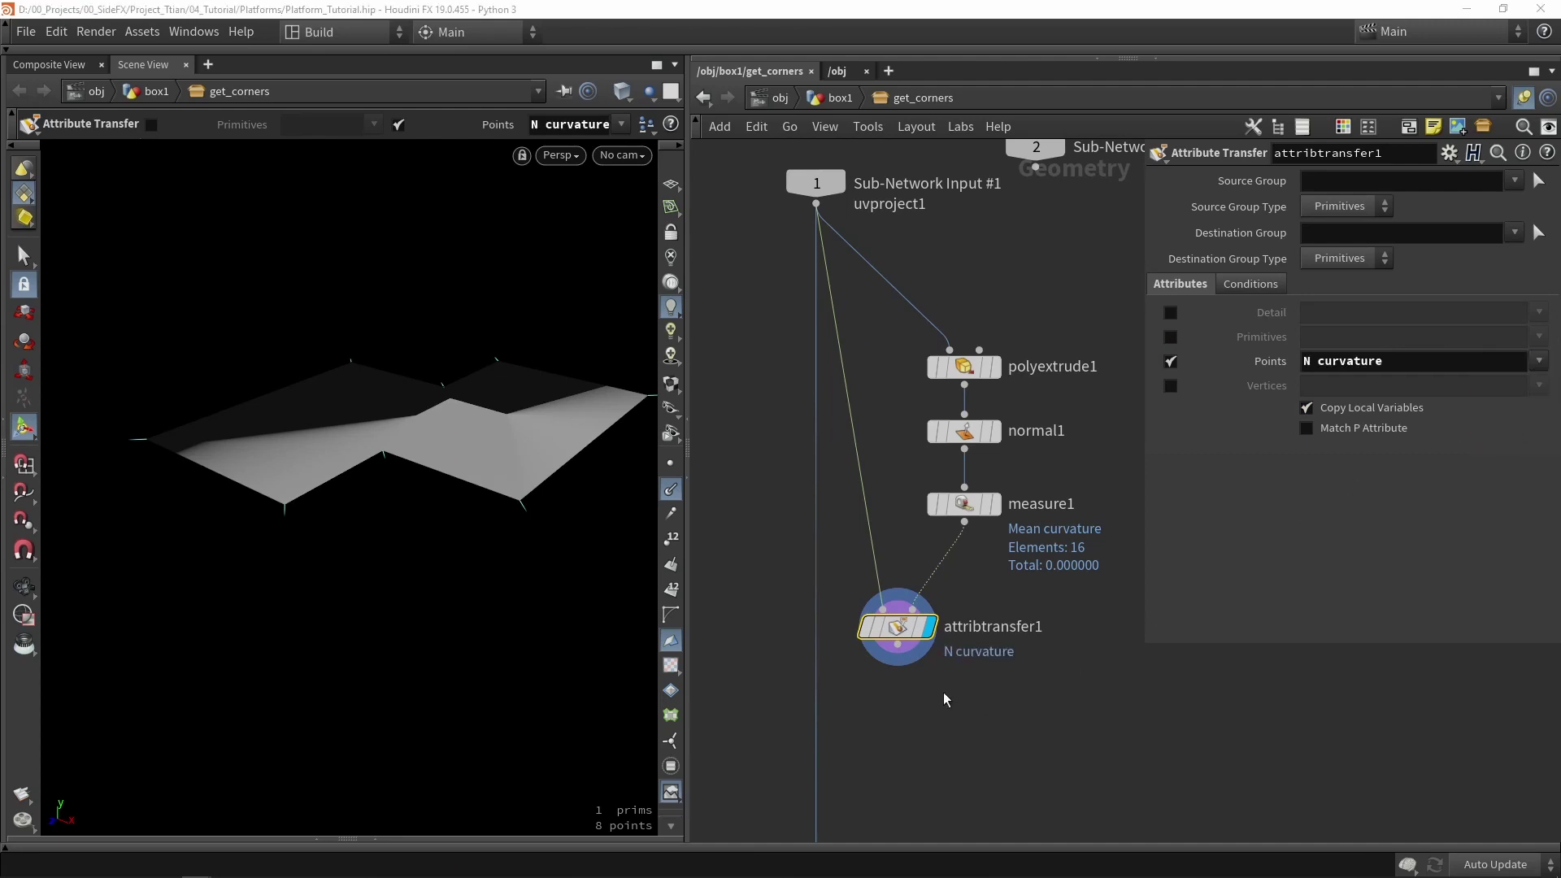
pyautogui.moveTo(945, 699); pyautogui.dragTo(990, 548, button='middle')
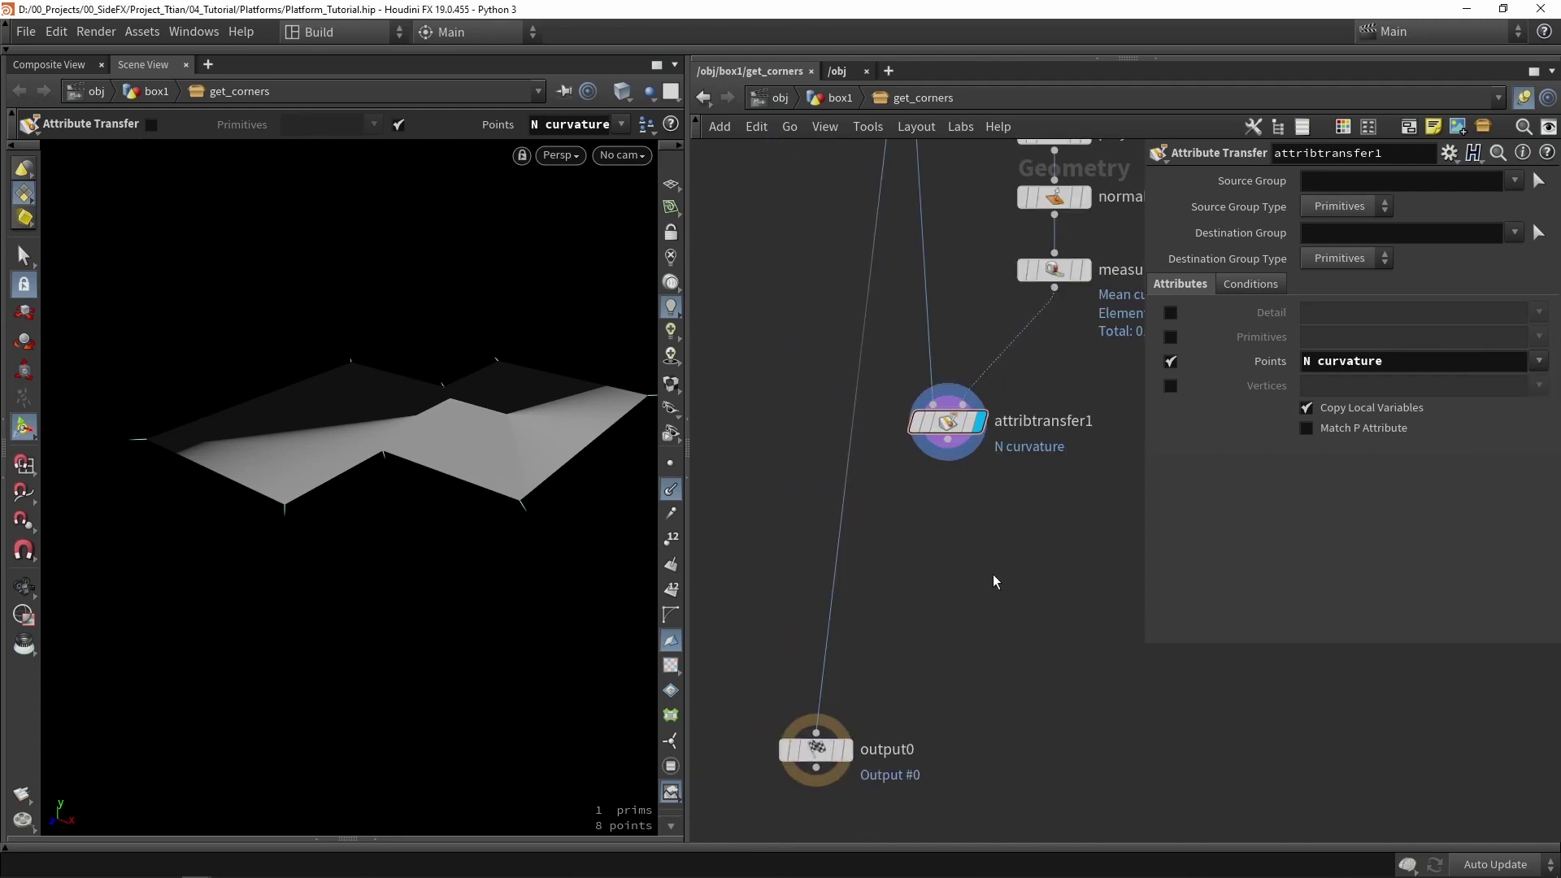
pyautogui.press('Tab')
# - Add a Split node fed by attribtransfer1
pyautogui.write('spl')
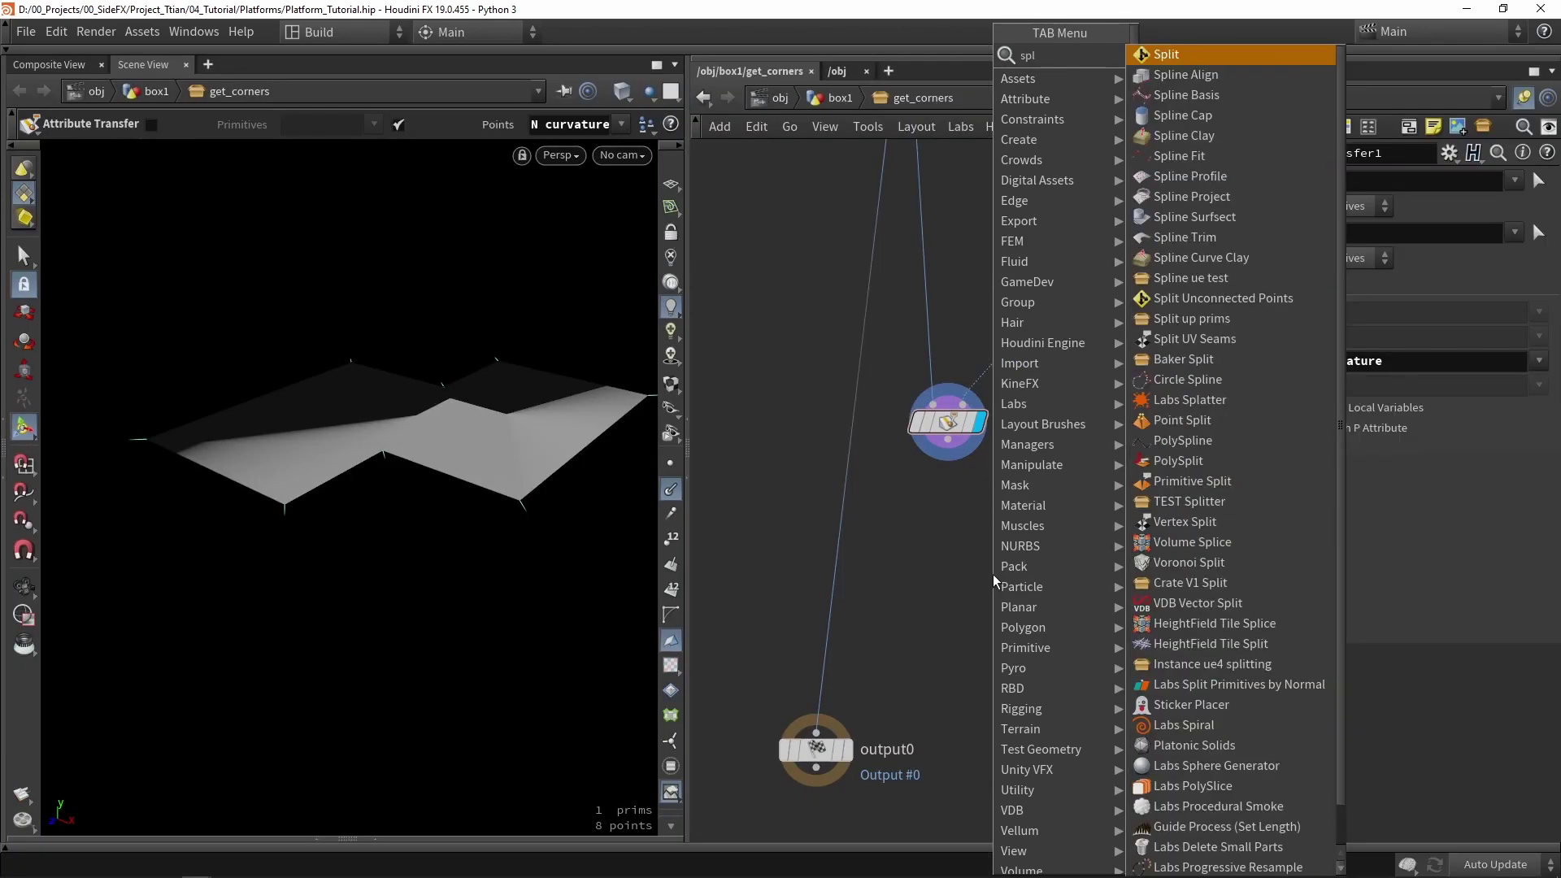
pyautogui.press('Return')
pyautogui.click(982, 569)
pyautogui.scroll(3, 959, 487)
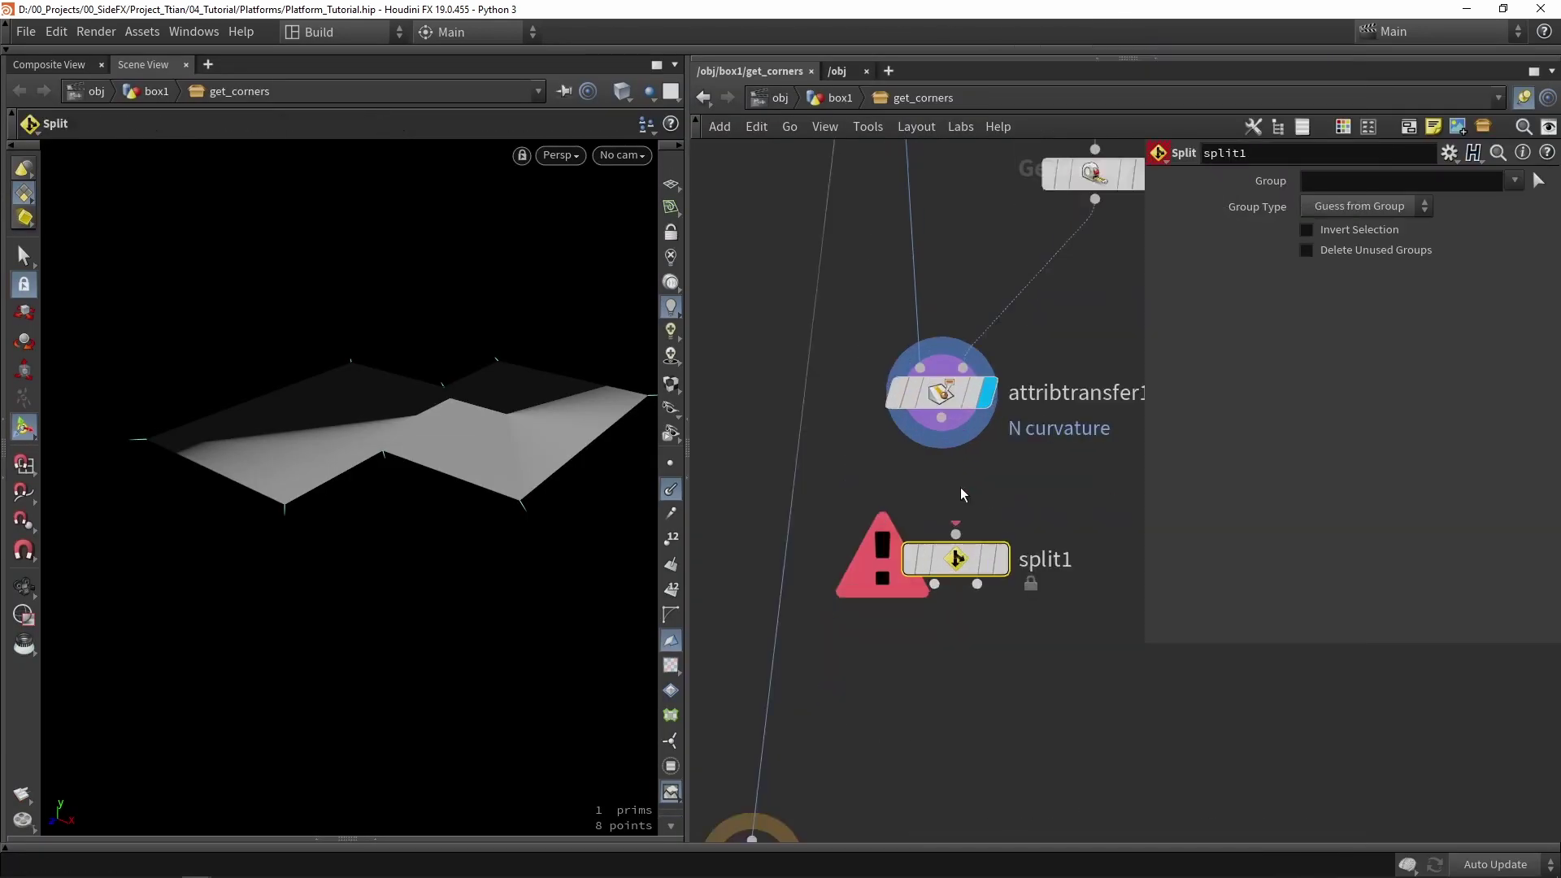
pyautogui.moveTo(940, 409); pyautogui.dragTo(963, 650)
pyautogui.scroll(-2, 1028, 582)
# - Insert an Add node before split1 that deletes geometry but keeps the points
pyautogui.press('Tab')
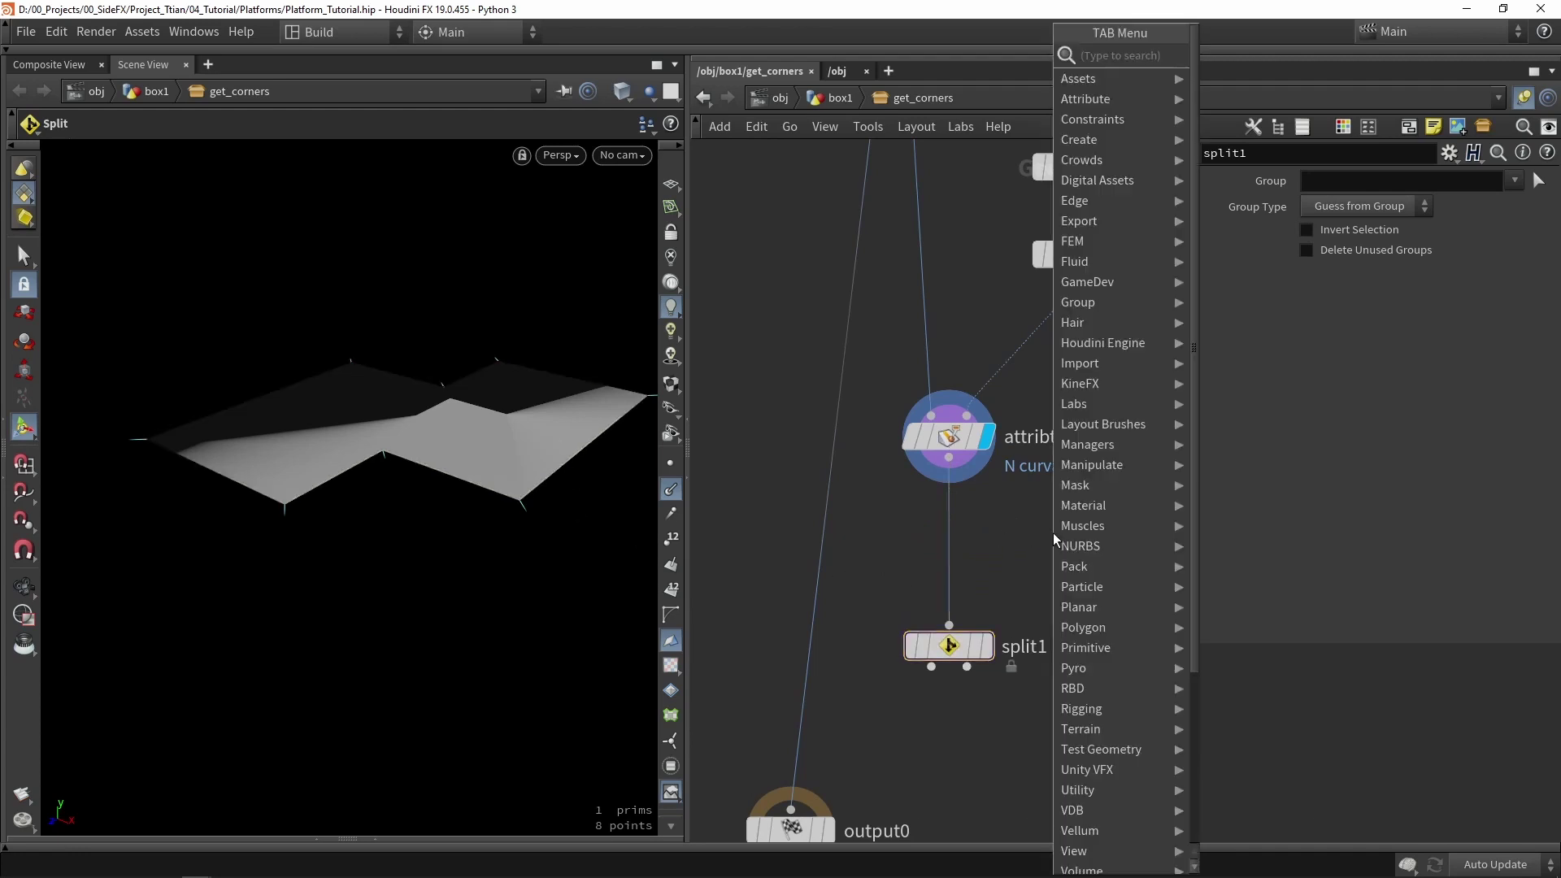
pyautogui.write('add')
pyautogui.click(1225, 54)
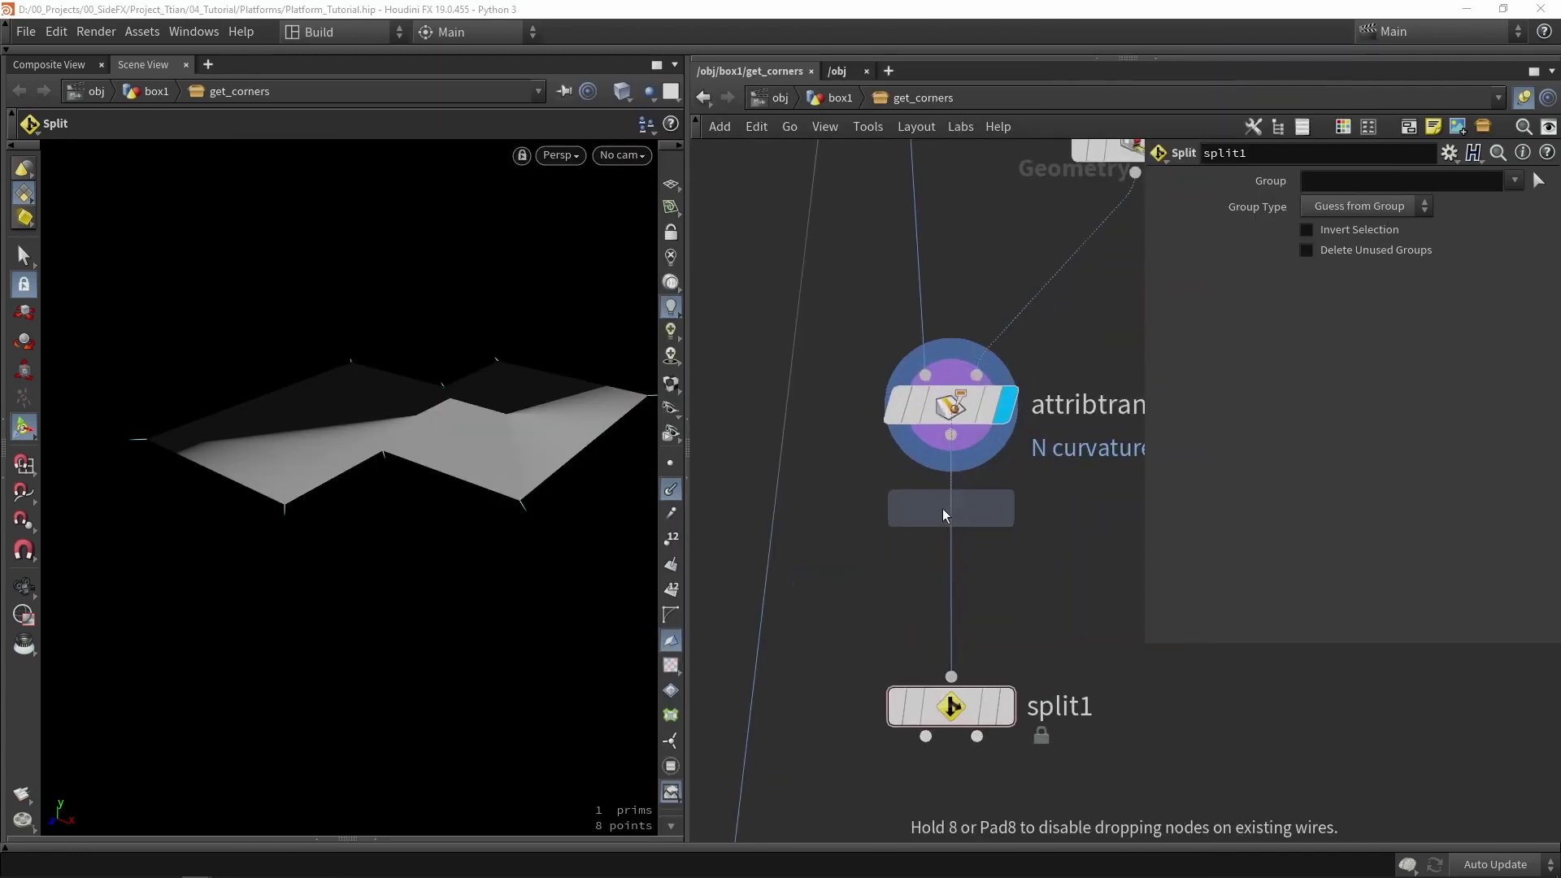
pyautogui.click(942, 508)
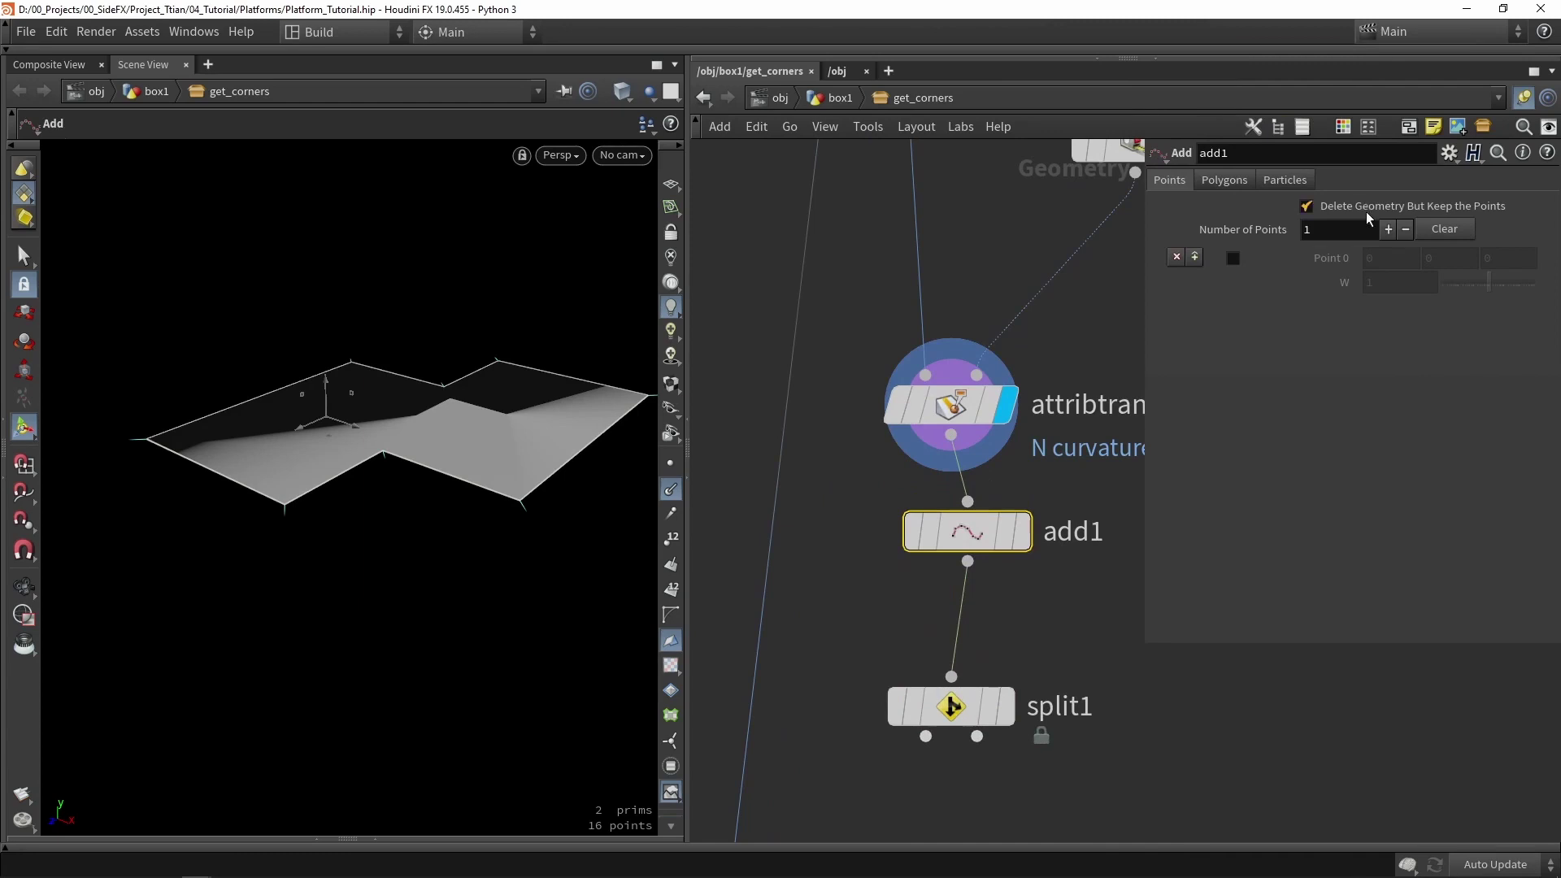
pyautogui.click(1306, 205)
pyautogui.click(1021, 531)
pyautogui.moveTo(950, 541)
pyautogui.mouseDown()
pyautogui.moveTo(934, 531)
pyautogui.moveTo(948, 515)
pyautogui.mouseUp()
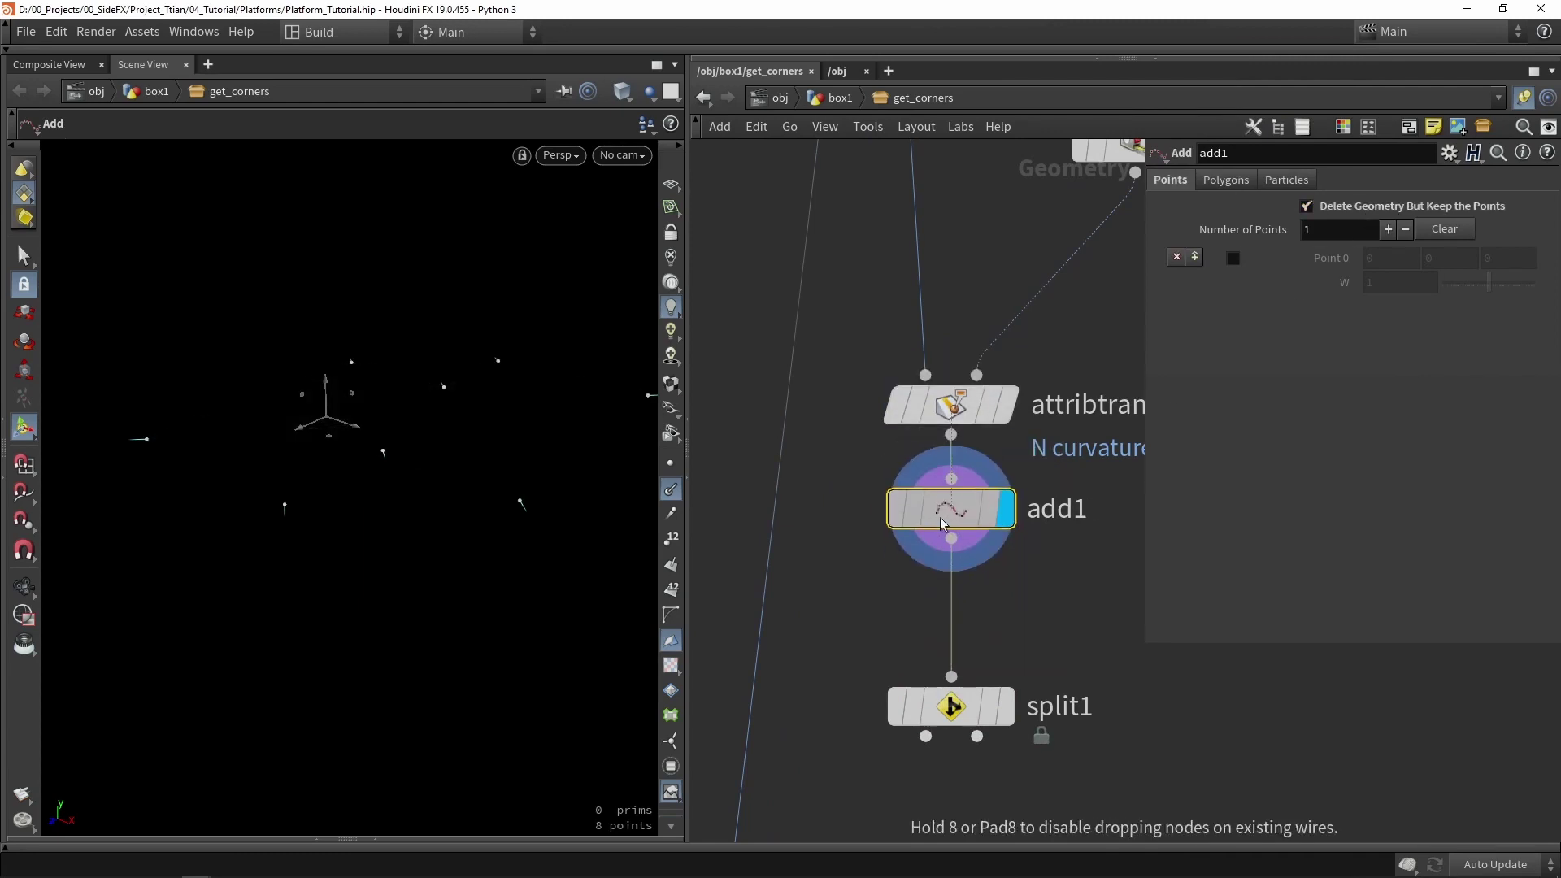
pyautogui.press('Escape')
pyautogui.moveTo(350, 520); pyautogui.dragTo(401, 456)
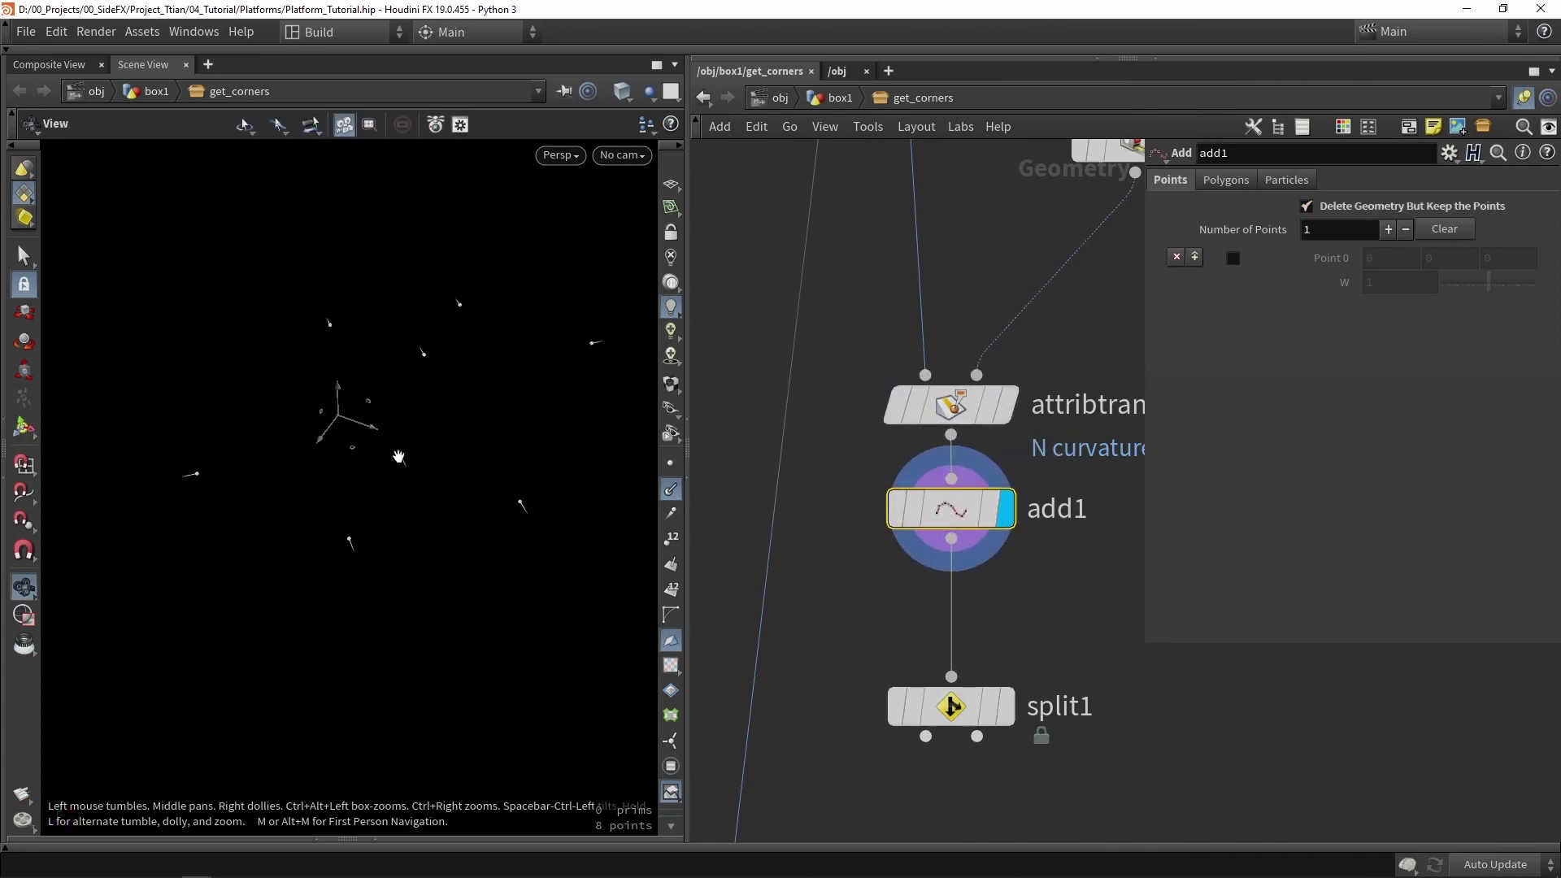
pyautogui.press('Return')
# - Display split1's output showing the eight bare corner points
pyautogui.moveTo(1023, 644); pyautogui.dragTo(1021, 510, button='middle')
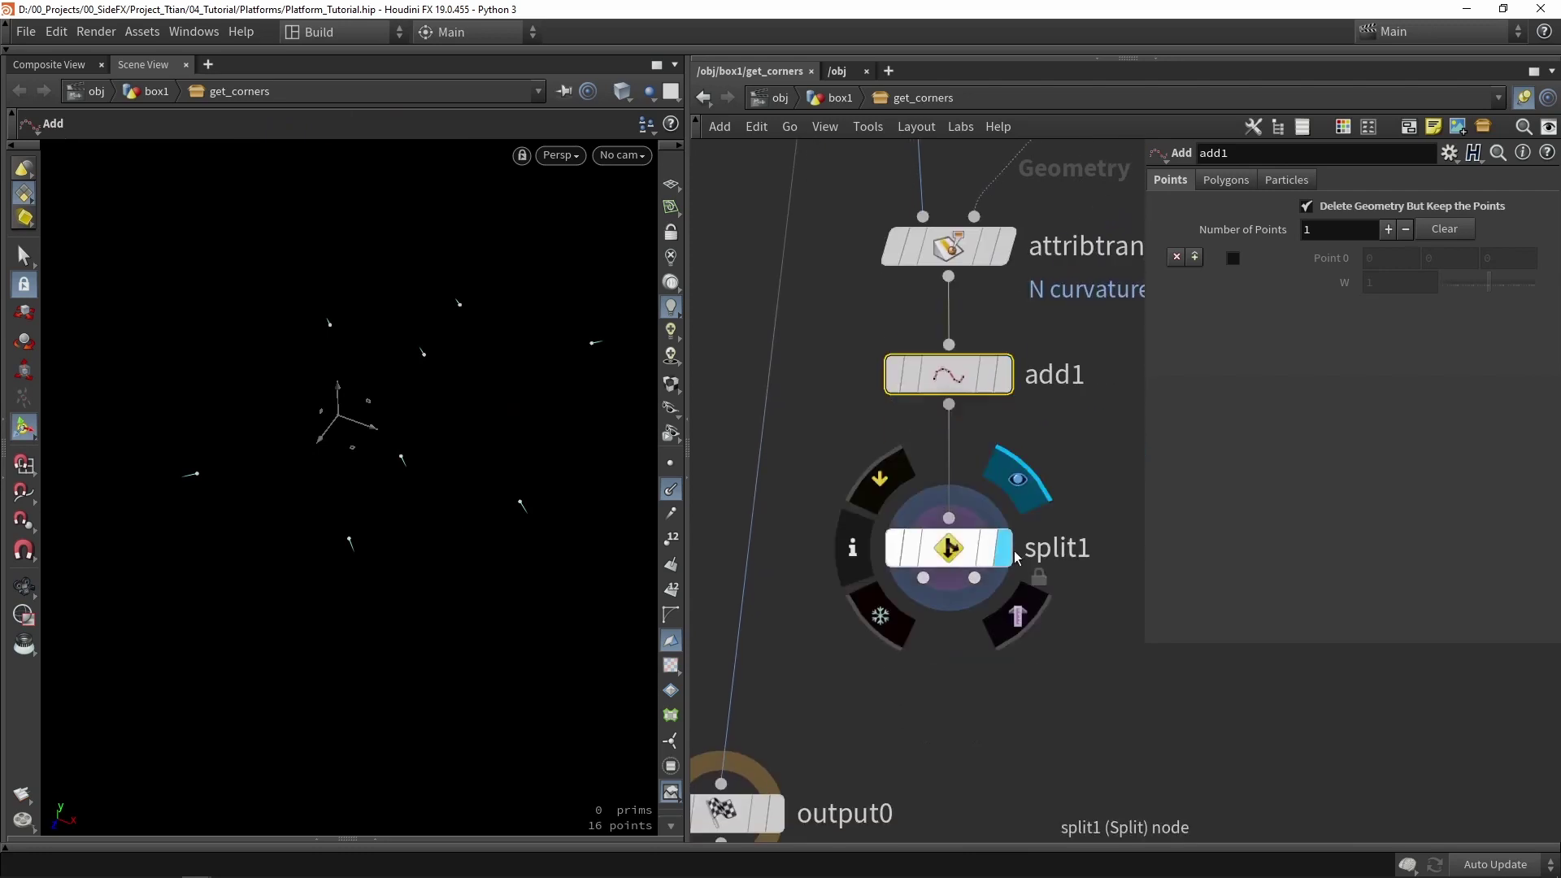
pyautogui.scroll(-3, 1016, 547)
pyautogui.click(1008, 547)
pyautogui.scroll(3, 992, 561)
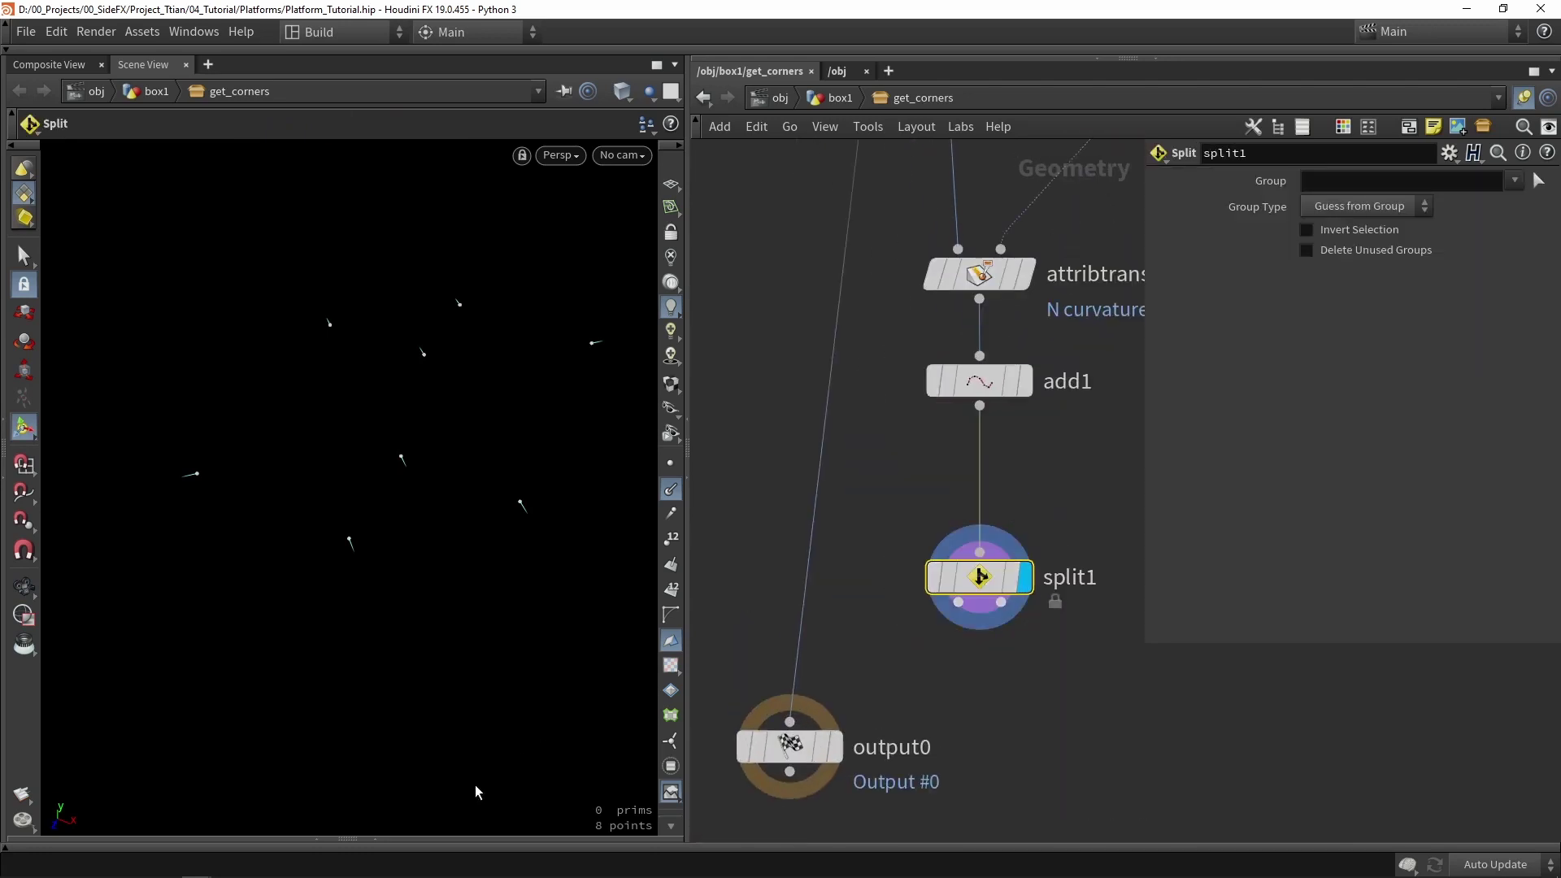
pyautogui.click(365, 839)
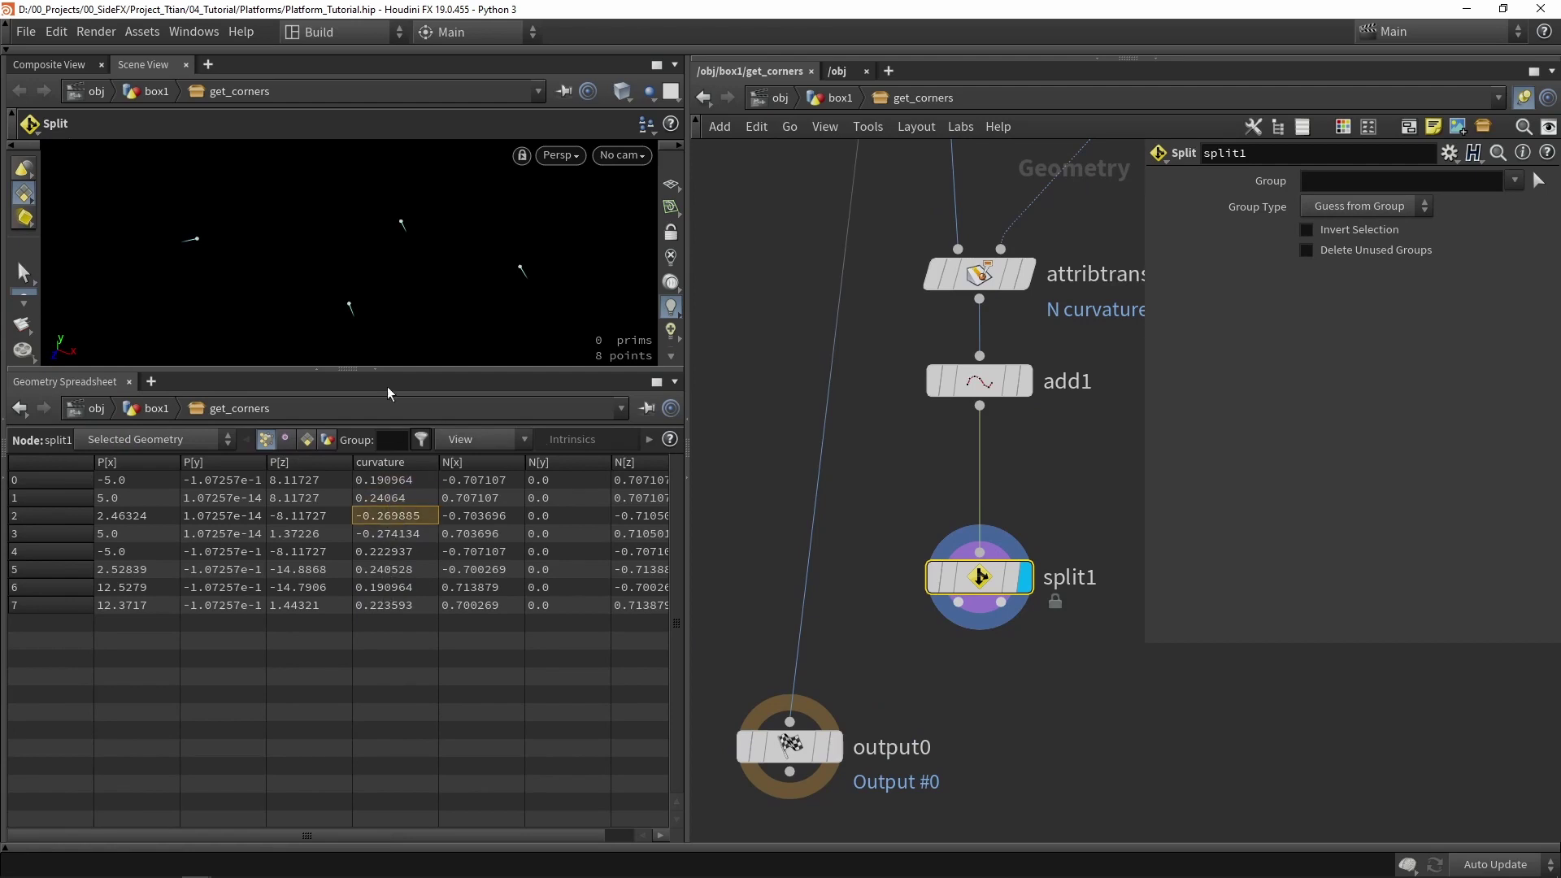
pyautogui.moveTo(387, 370); pyautogui.dragTo(382, 610)
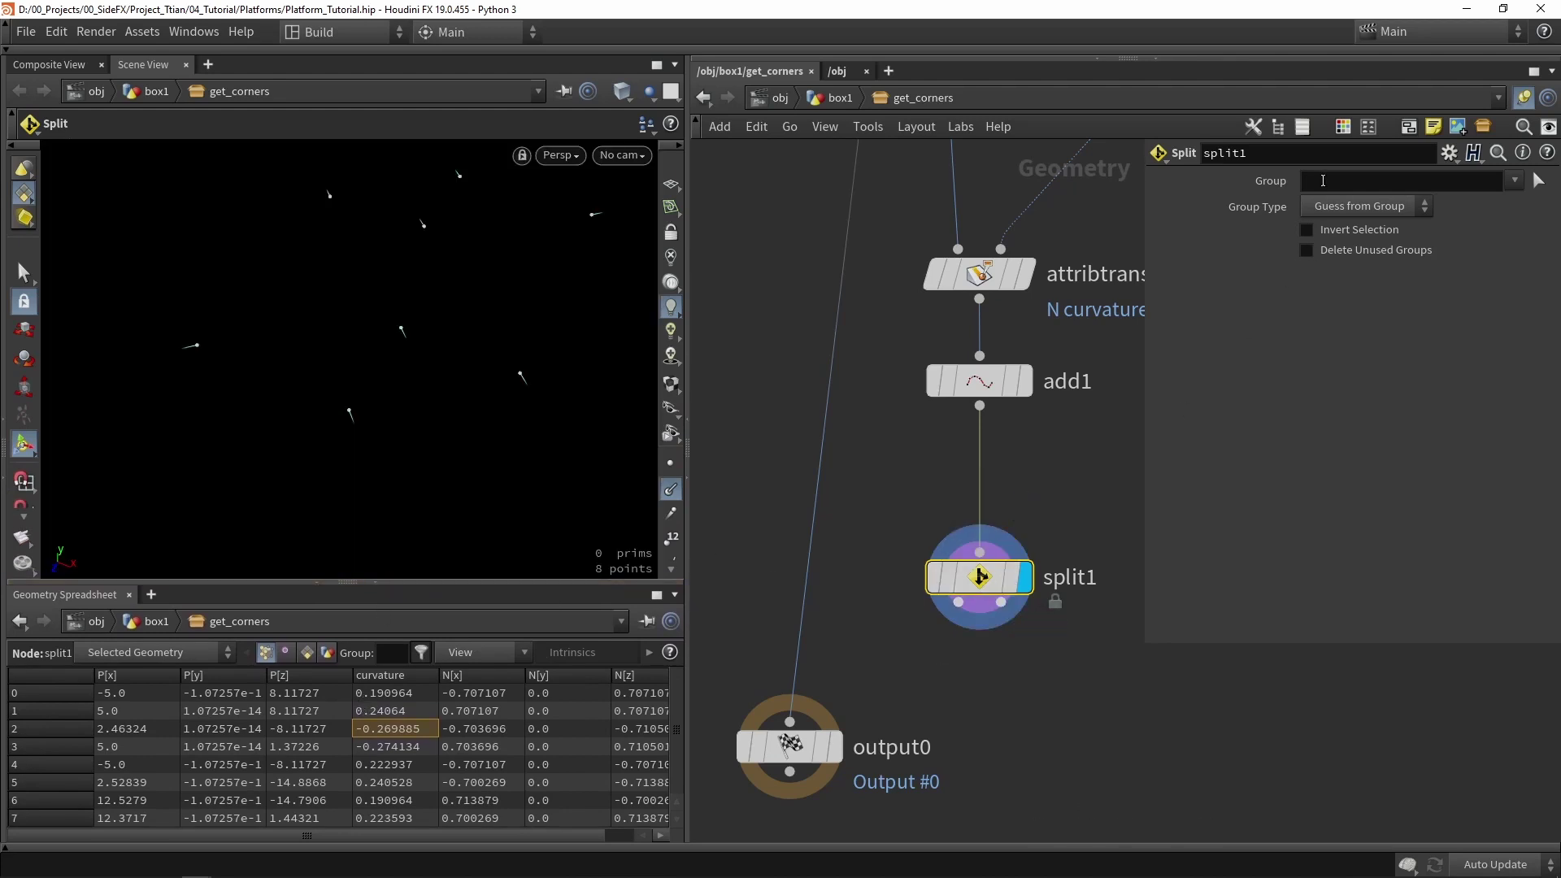
pyautogui.click(1323, 181)
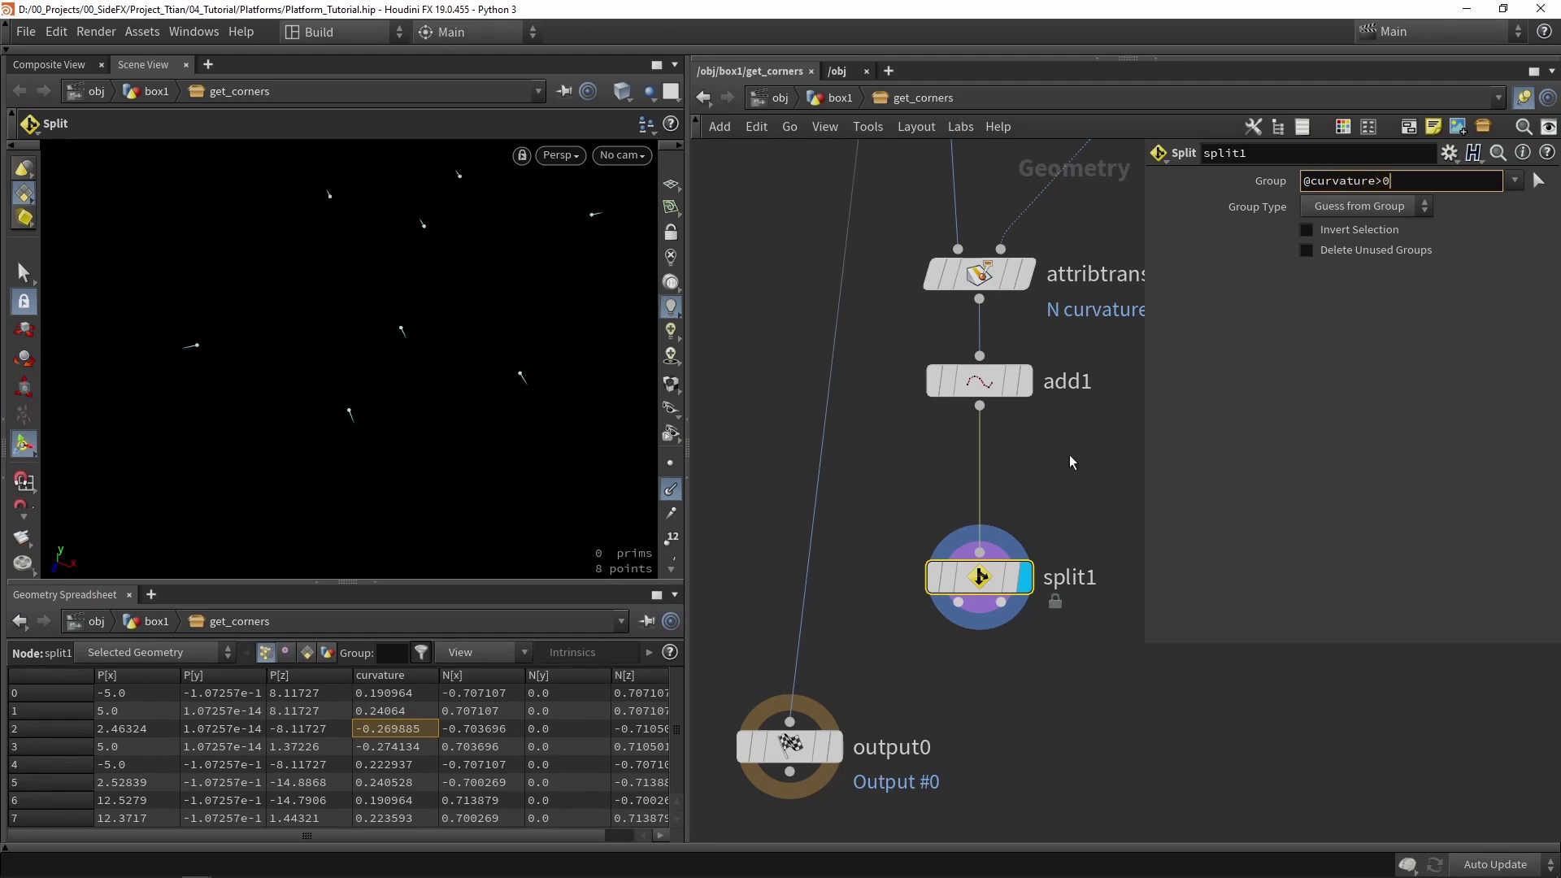
pyautogui.click(1051, 495)
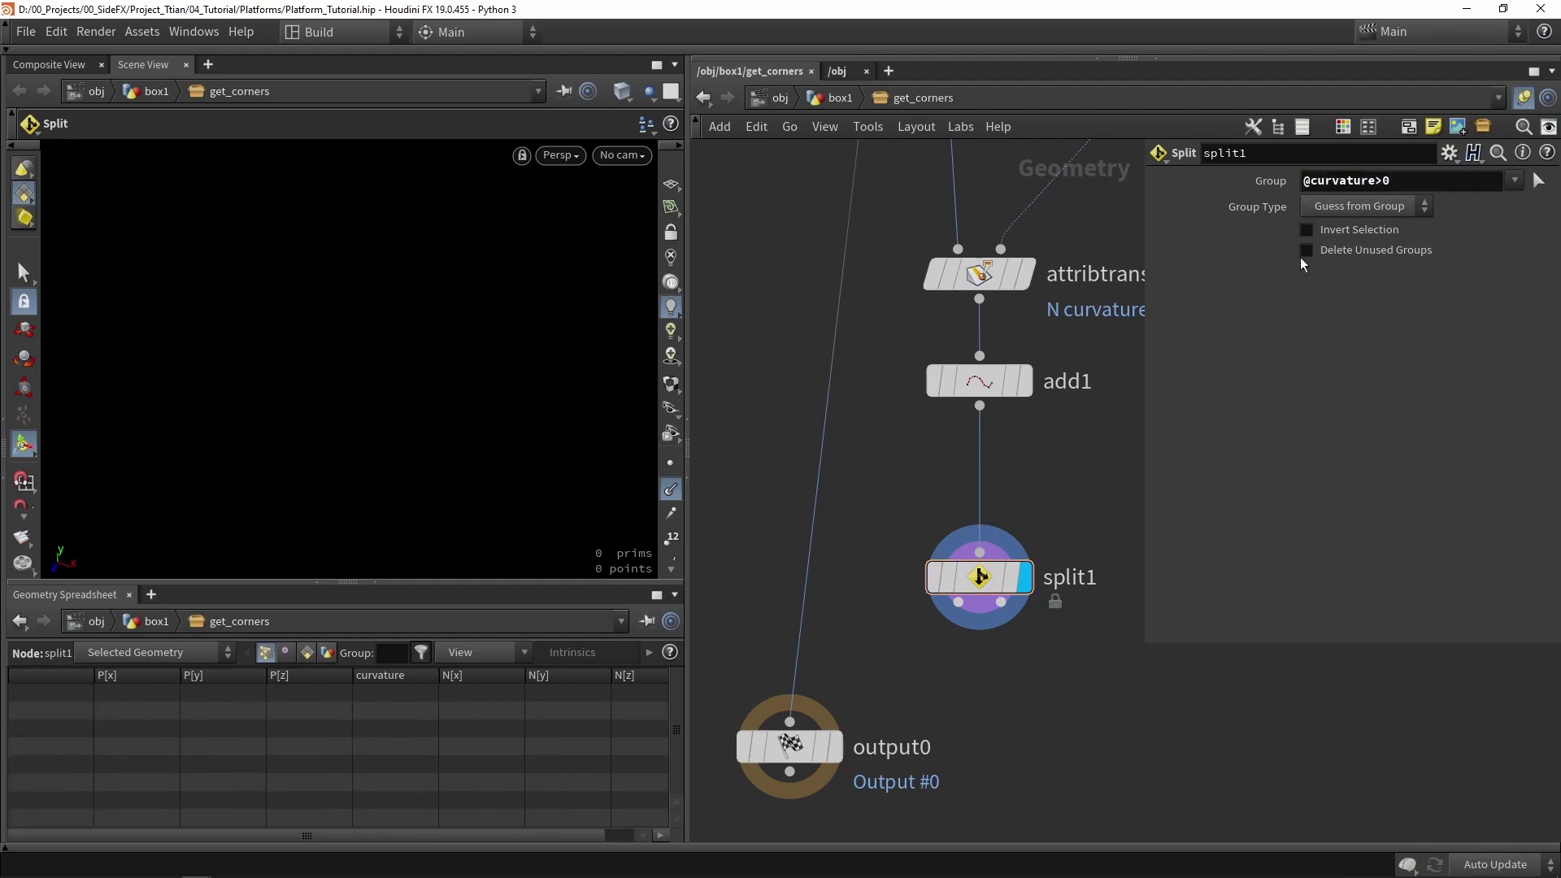
pyautogui.click(1376, 211)
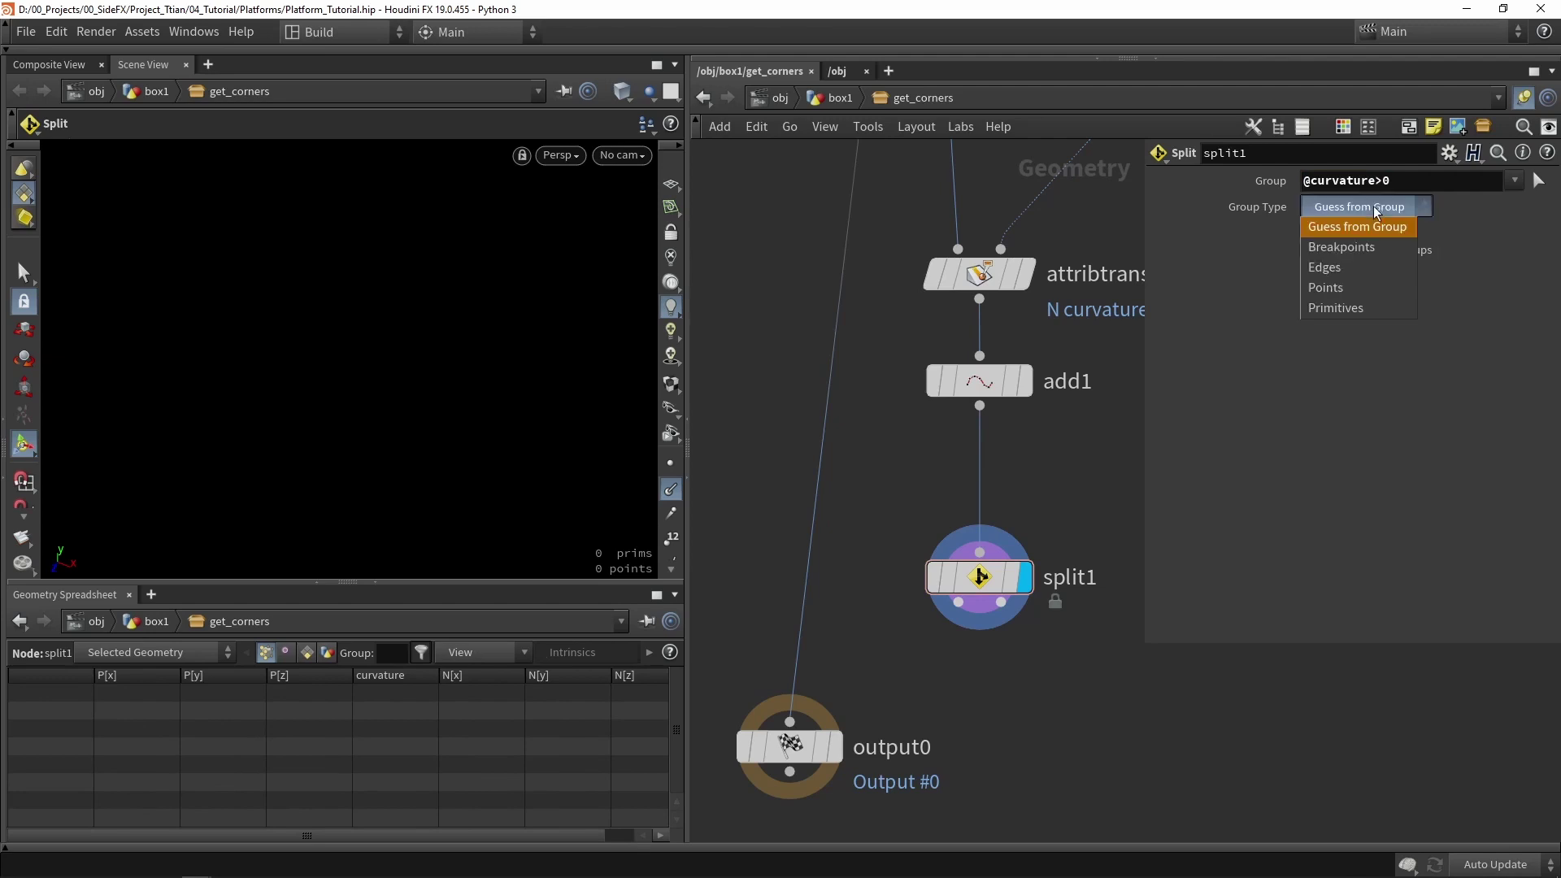
pyautogui.click(1344, 289)
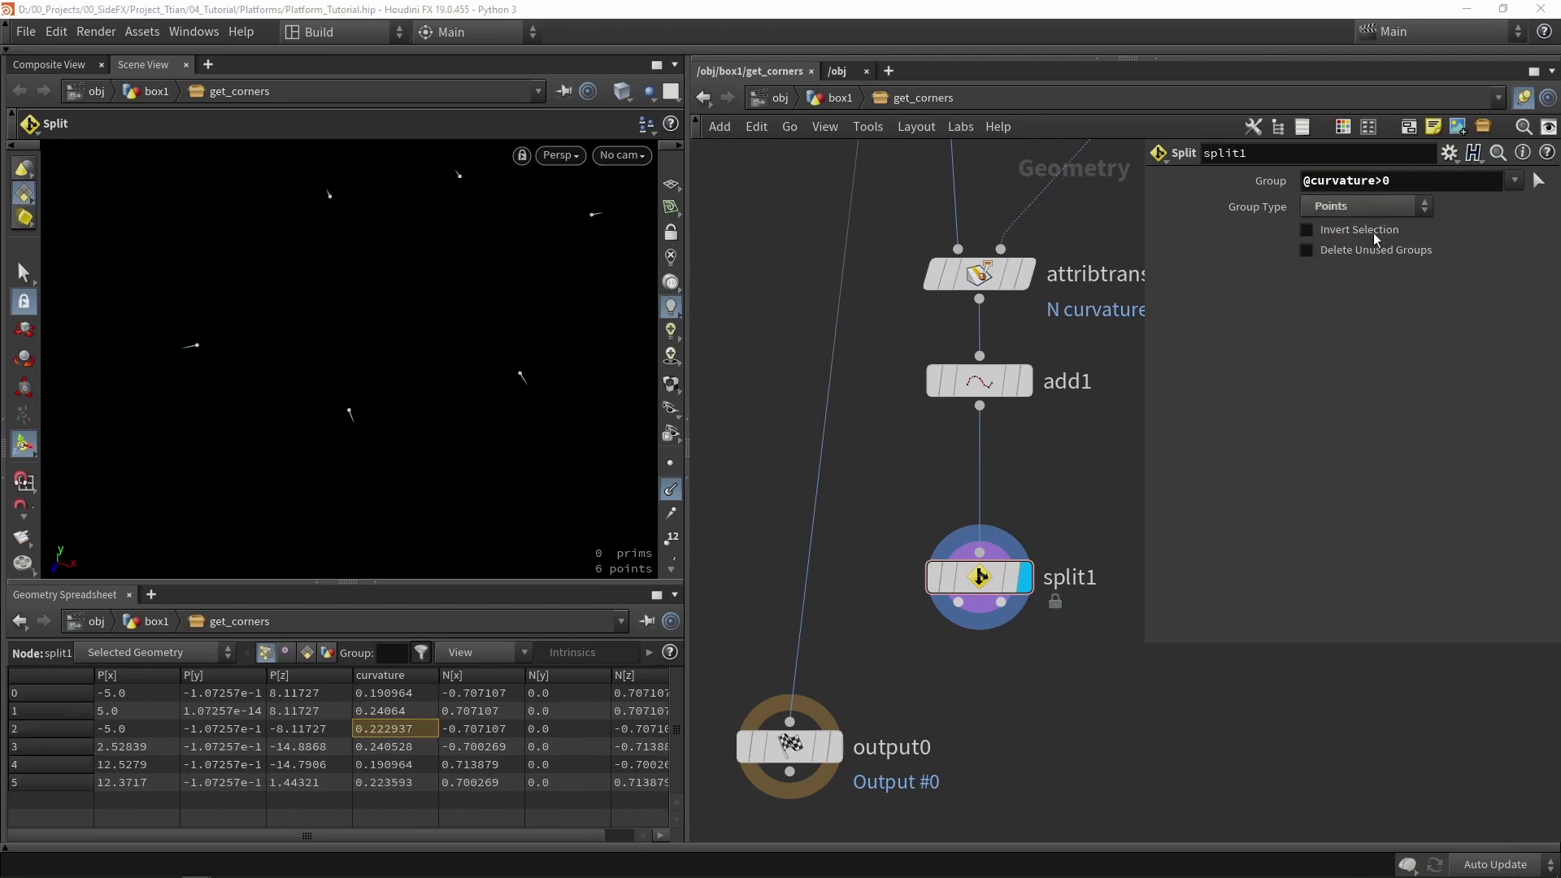
# - Compare both point sets with Invert Selection against the outline, leaving inversion off
pyautogui.click(1015, 274)
pyautogui.press('Escape')
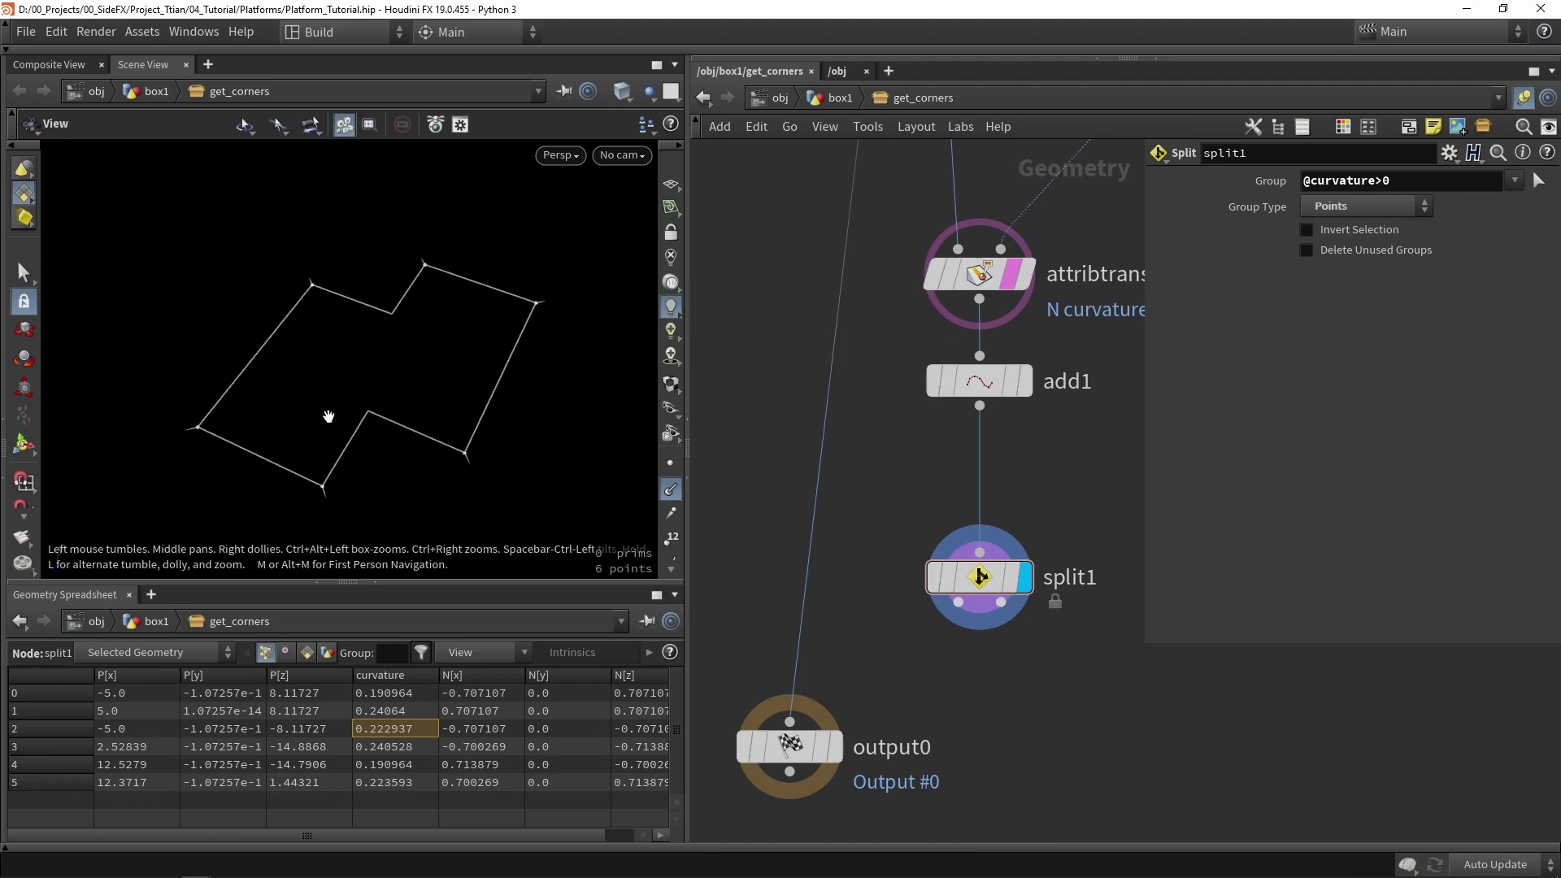
pyautogui.press('Return')
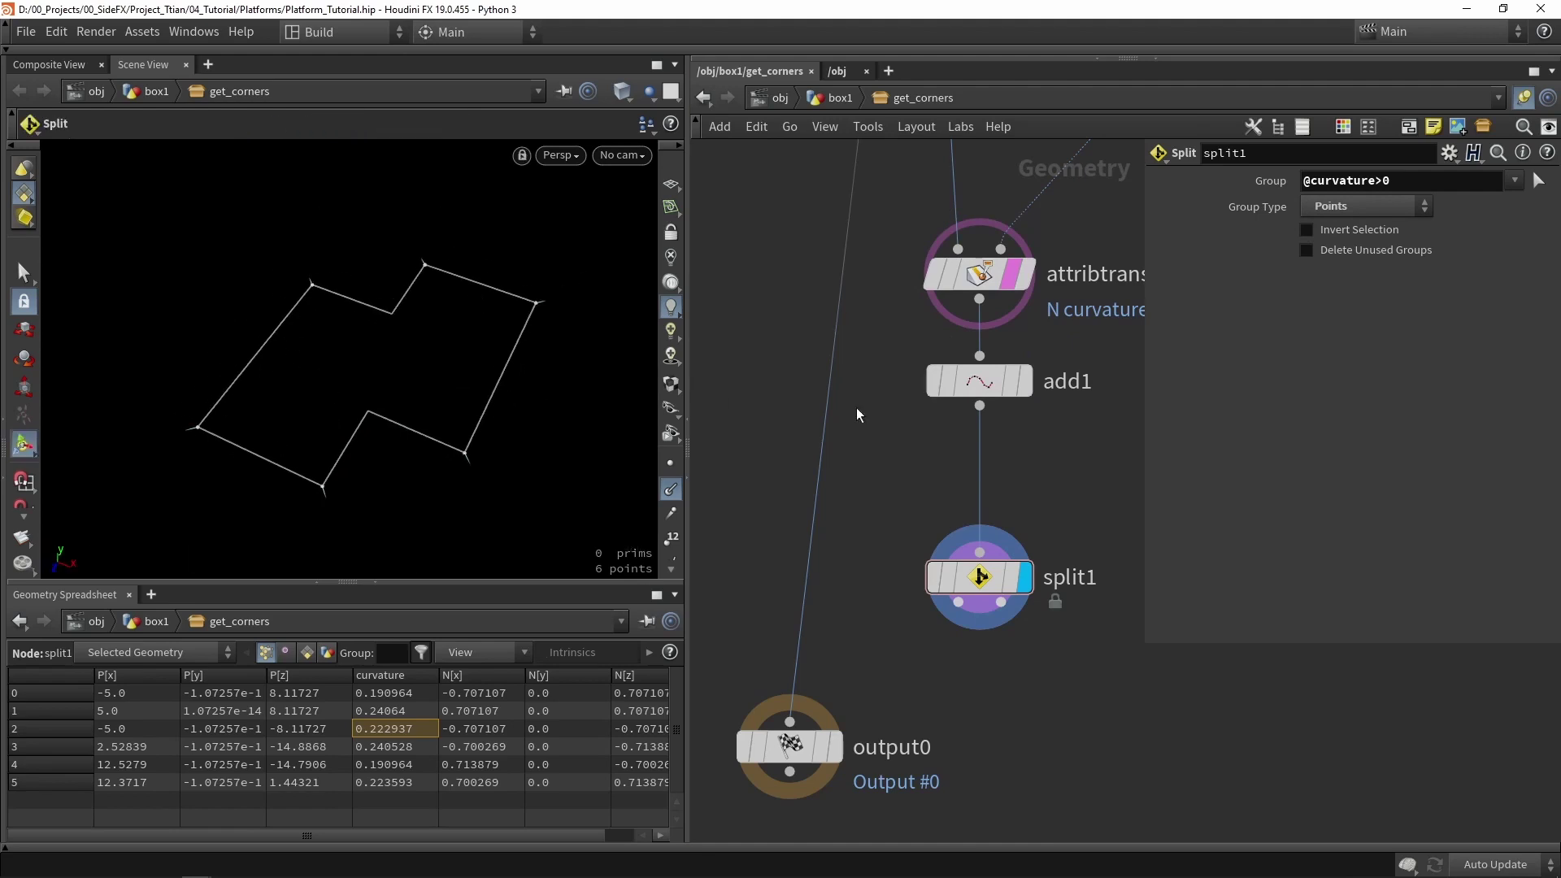
pyautogui.click(1333, 232)
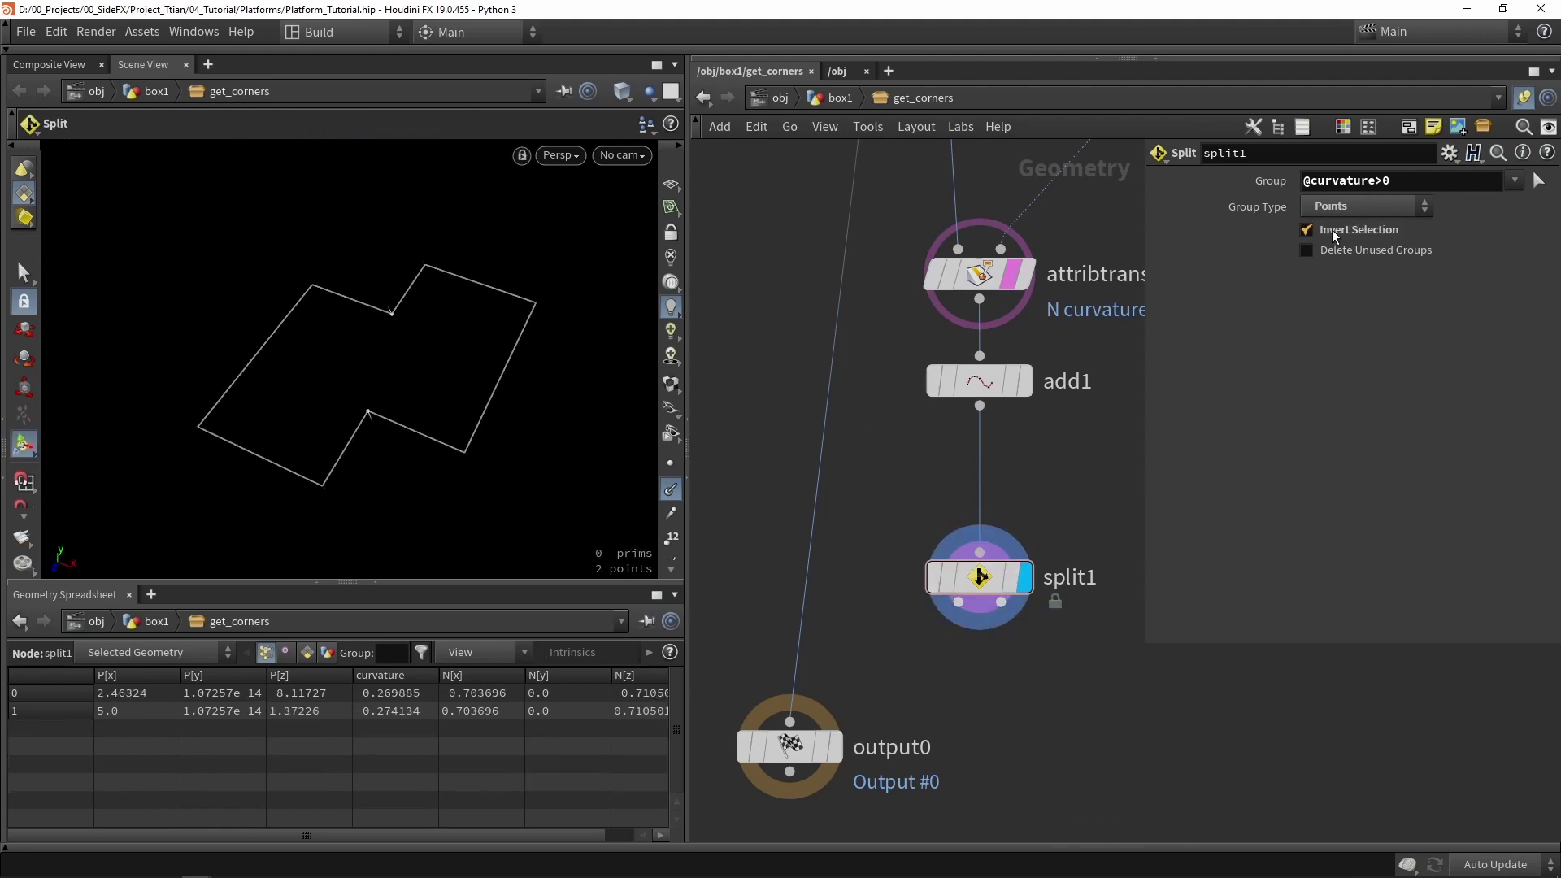
pyautogui.click(1307, 230)
pyautogui.click(1306, 230)
pyautogui.click(1306, 230)
pyautogui.click(1306, 230)
pyautogui.click(1333, 231)
pyautogui.moveTo(1025, 497); pyautogui.dragTo(1048, 421, button='middle')
pyautogui.moveTo(955, 441)
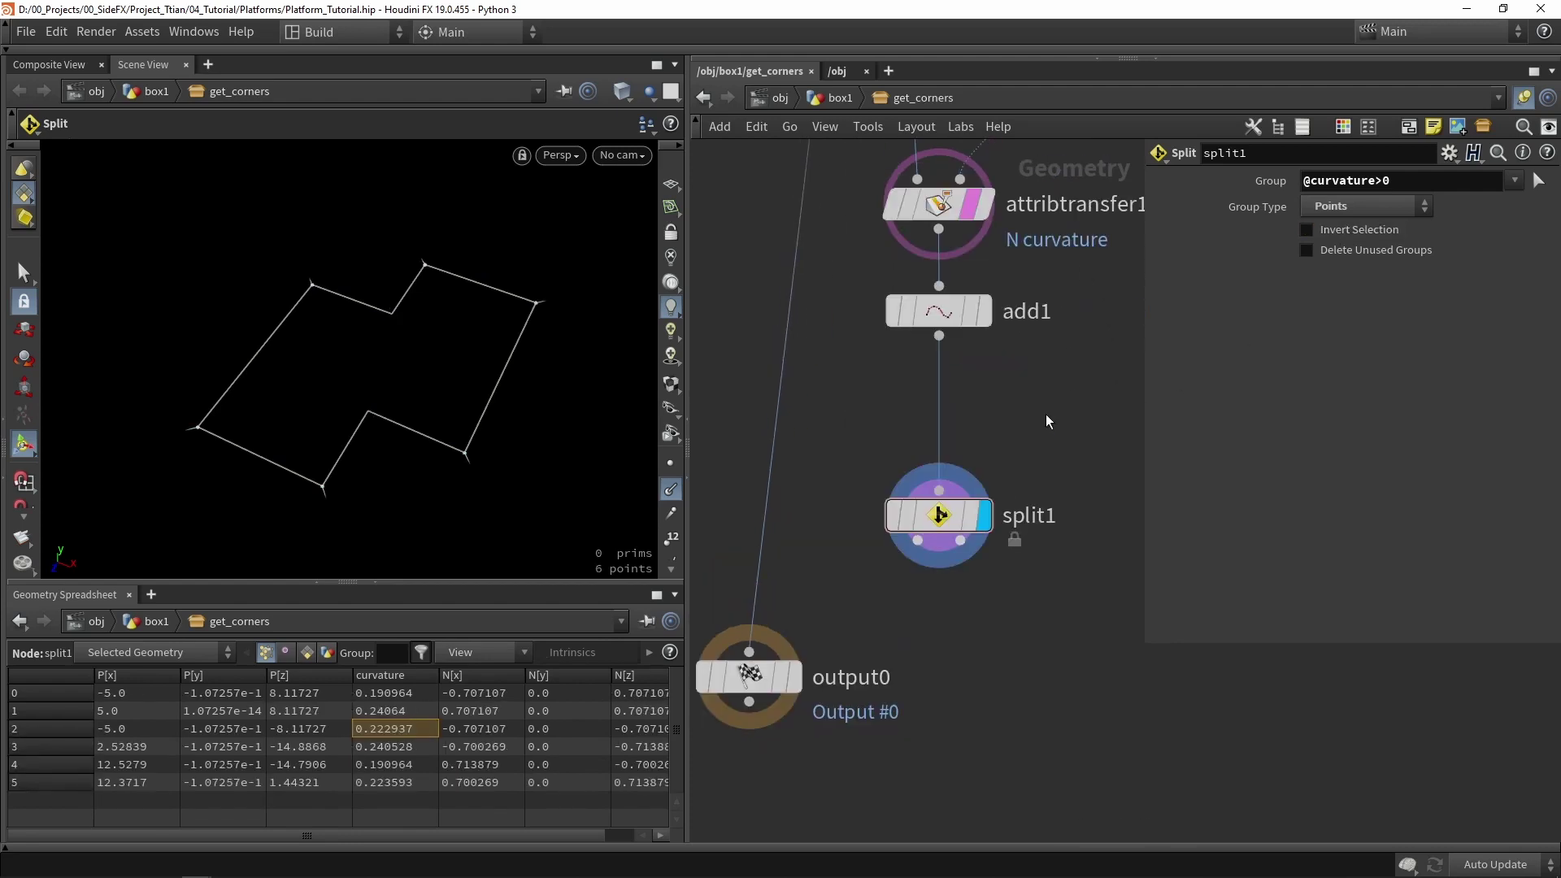
pyautogui.press('Tab')
# - Insert a Clean node between add1 and split1
pyautogui.write('blast')
pyautogui.press('Return')
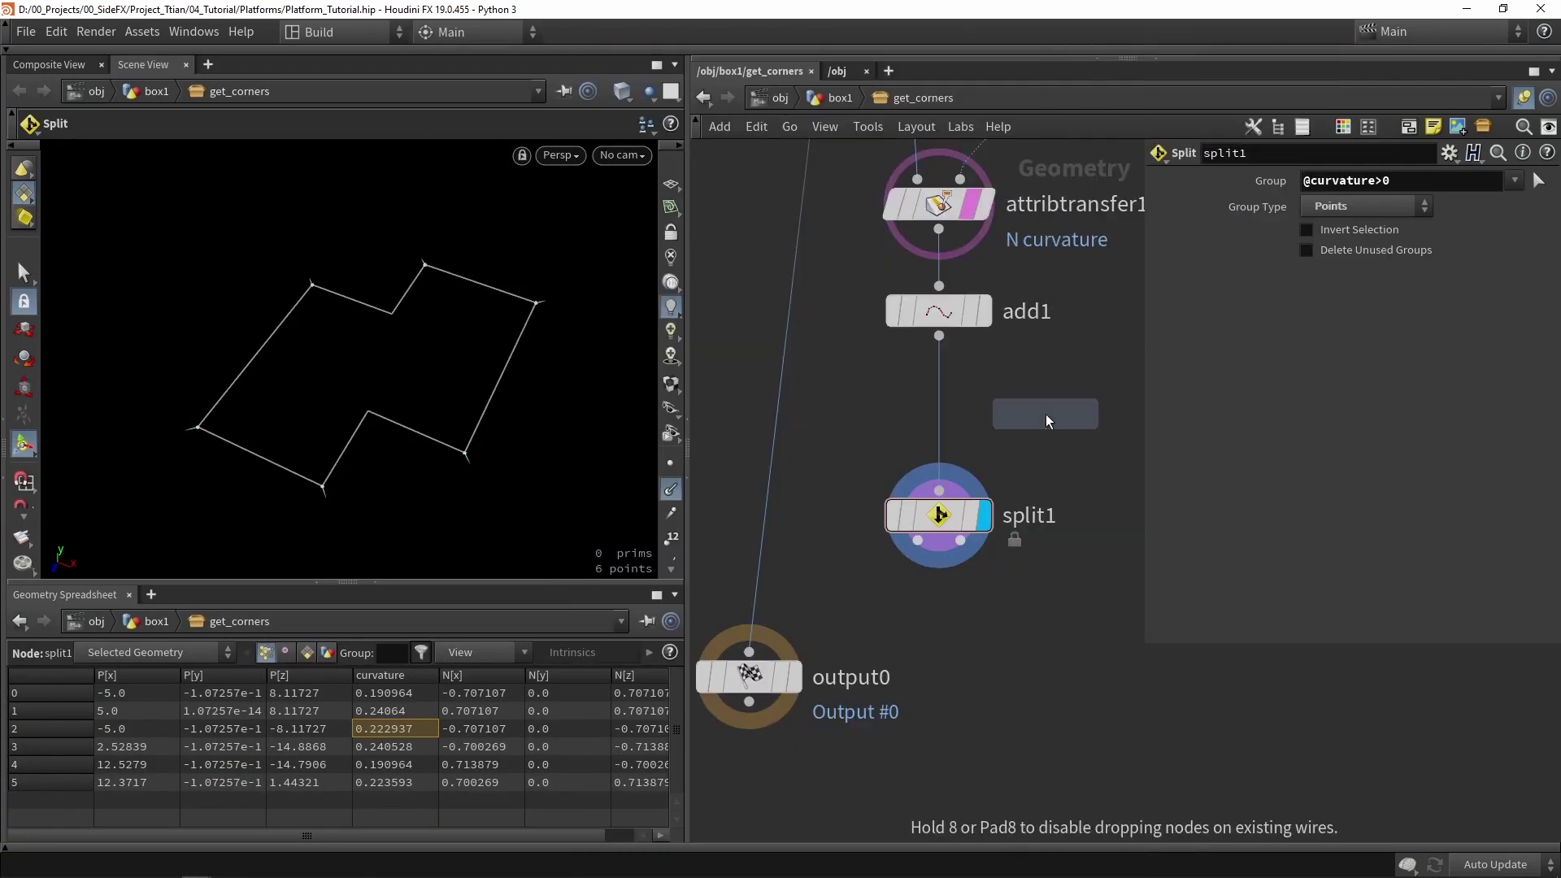
pyautogui.click(1047, 421)
pyautogui.scroll(3, 1047, 422)
pyautogui.moveTo(1047, 421); pyautogui.dragTo(898, 433)
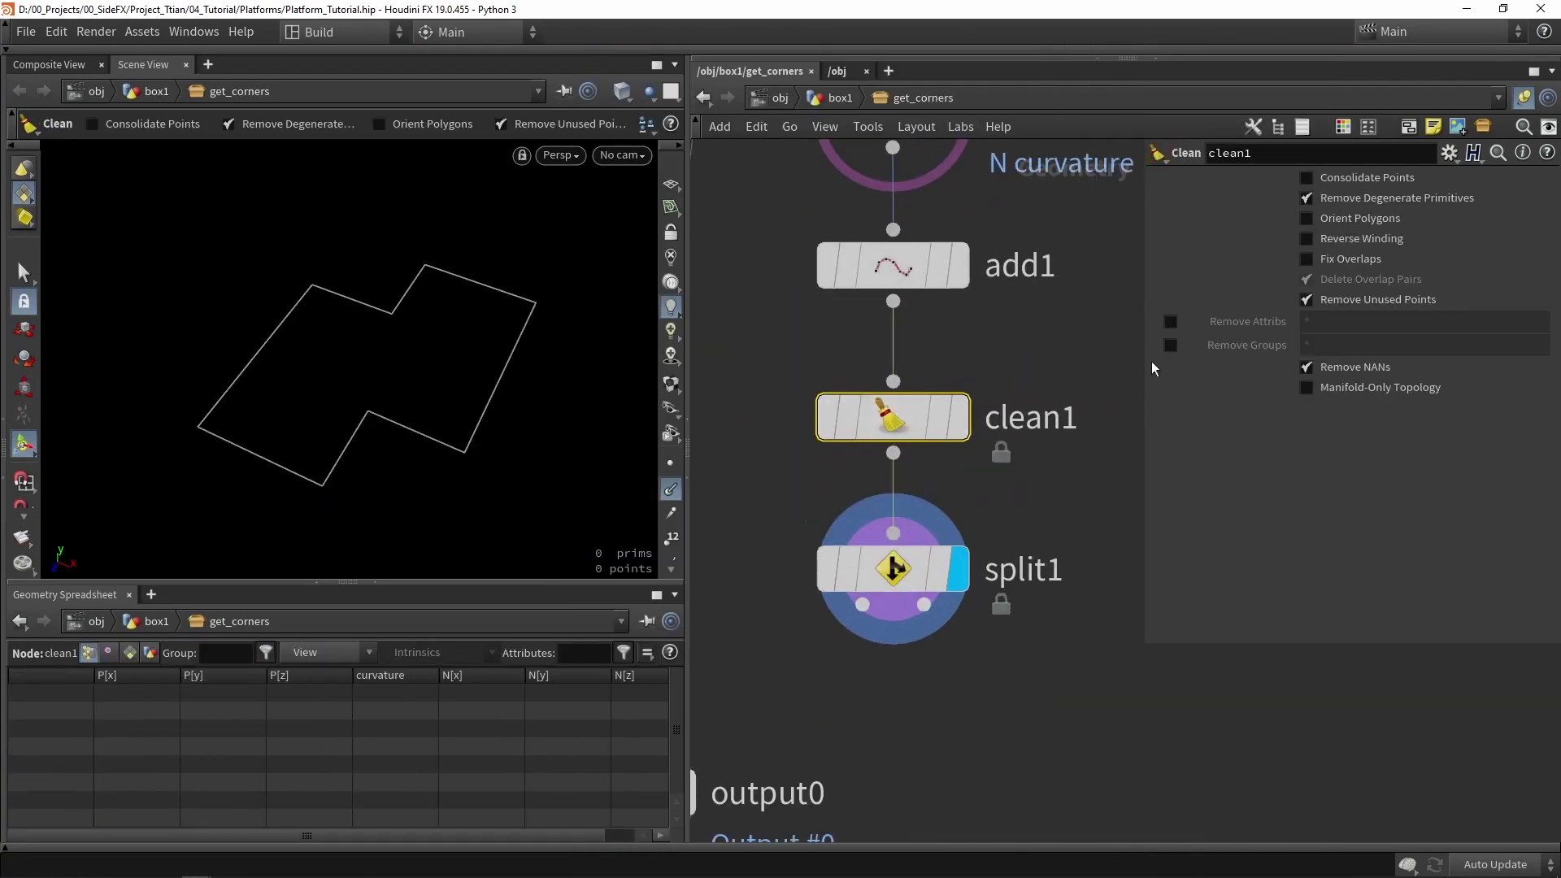
# - Keep degenerate and unused points, and remove attributes and groups except ^N ^curvature
pyautogui.click(1366, 202)
pyautogui.click(1337, 303)
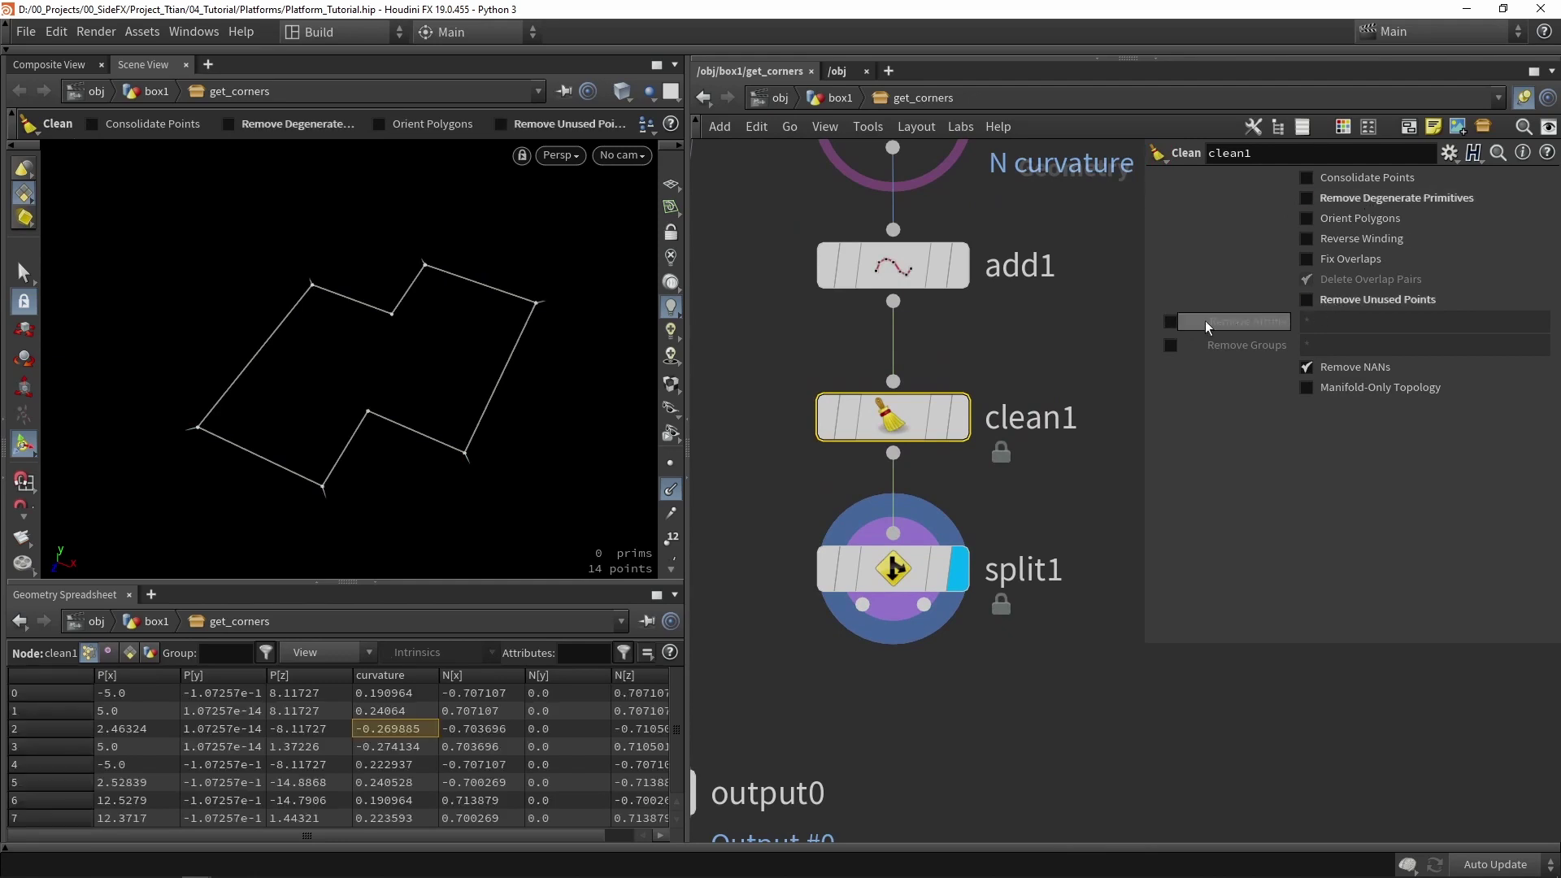
pyautogui.click(1170, 322)
pyautogui.click(1171, 345)
pyautogui.click(1336, 328)
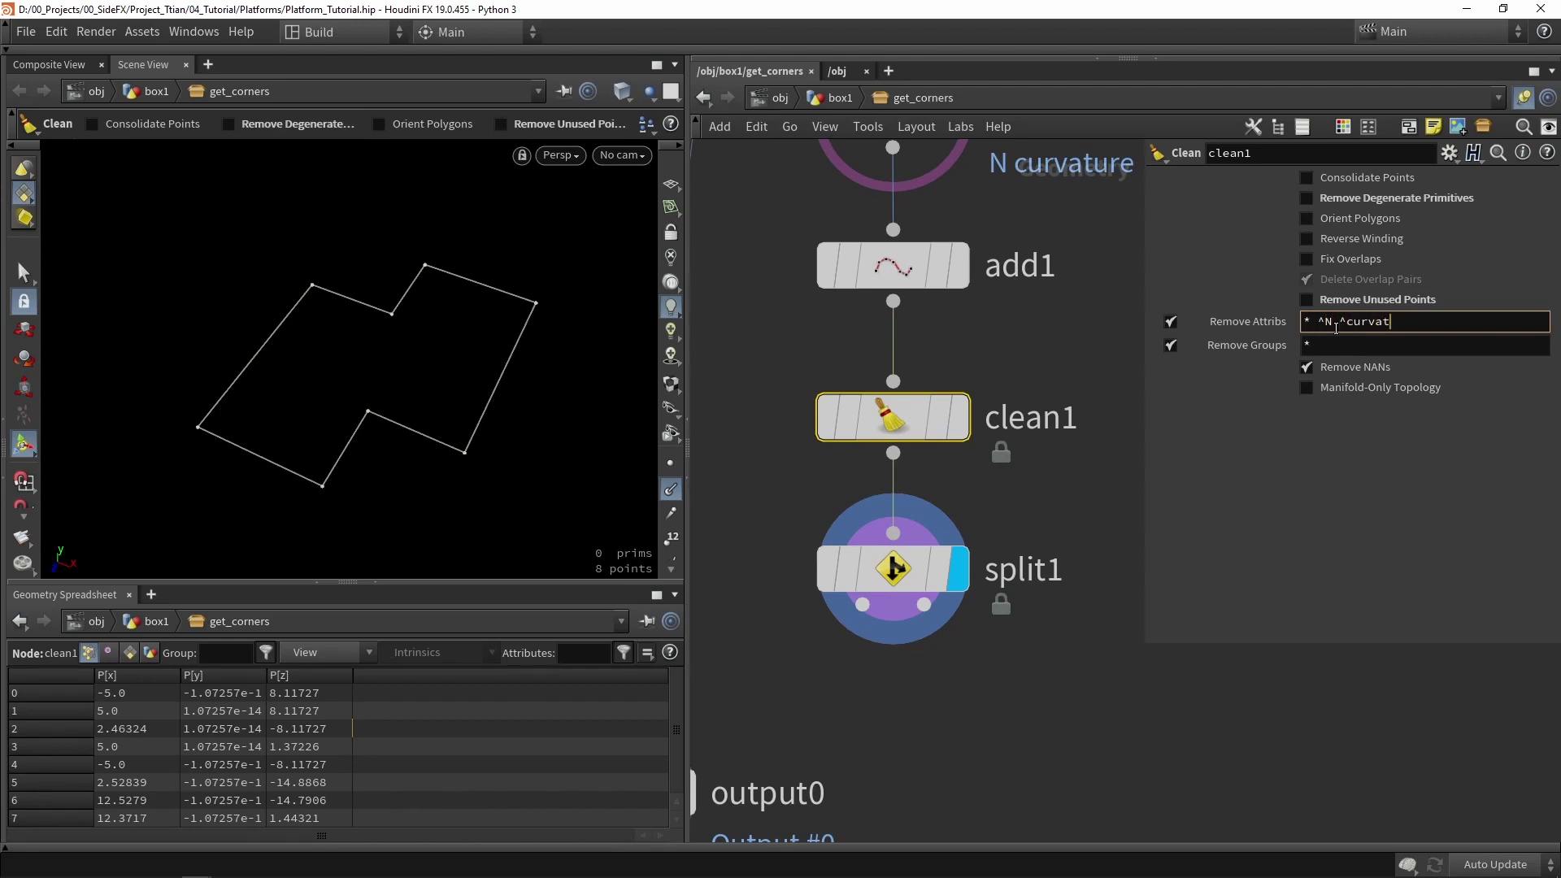
pyautogui.scroll(-2, 999, 366)
pyautogui.click(998, 368)
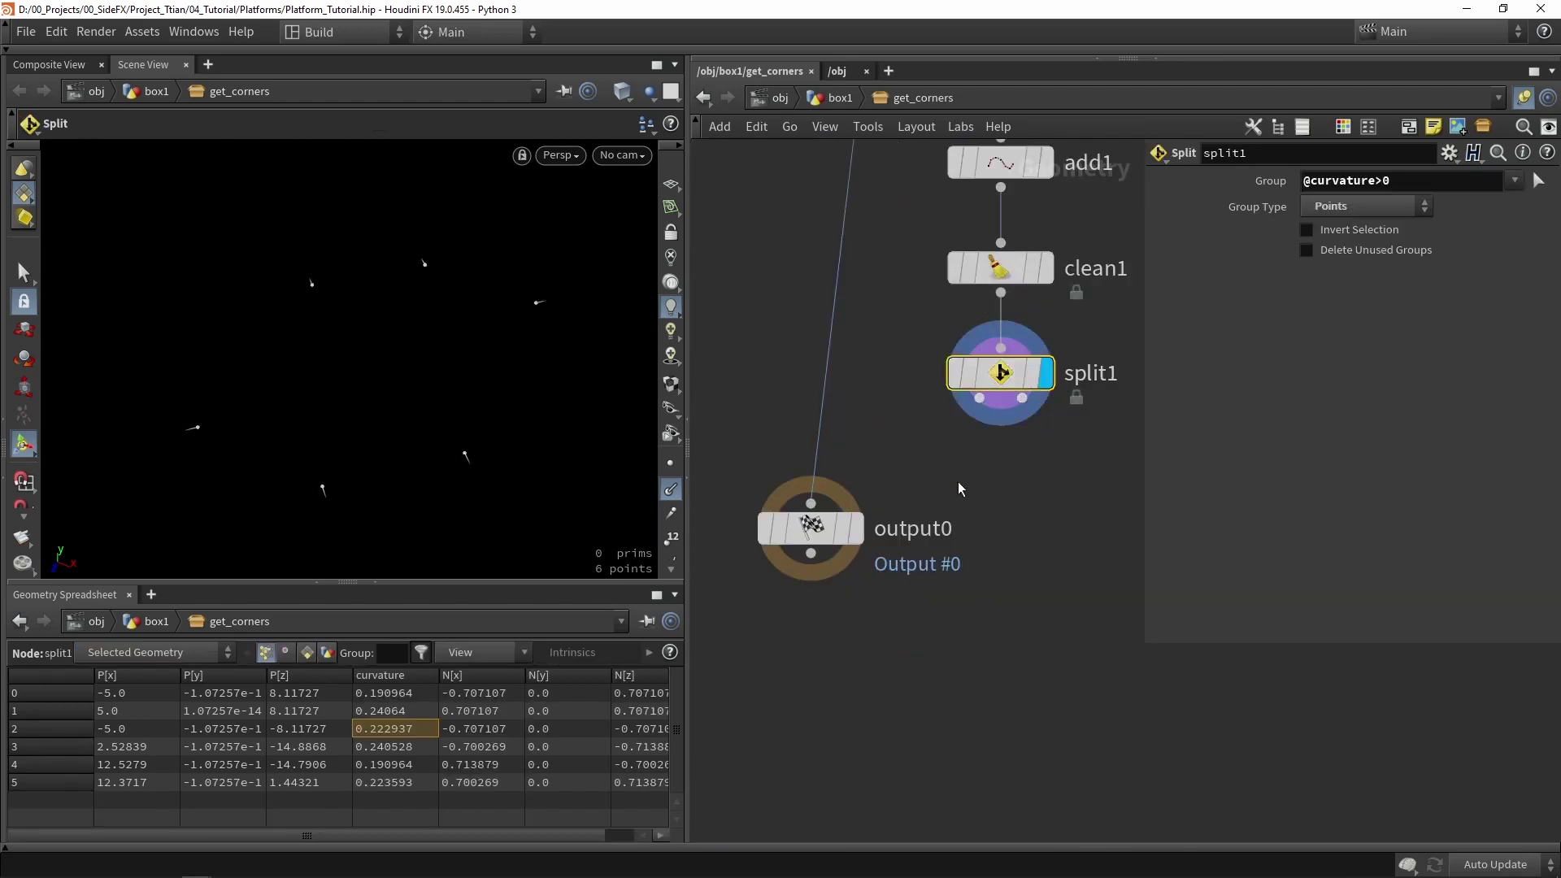
# - Wire split1's first output to output0 and rename it out_corner
pyautogui.scroll(-3, 891, 567)
pyautogui.scroll(2, 891, 566)
pyautogui.moveTo(860, 536); pyautogui.dragTo(853, 638)
pyautogui.moveTo(974, 431)
pyautogui.mouseDown()
pyautogui.moveTo(860, 631)
pyautogui.moveTo(840, 517)
pyautogui.mouseUp()
pyautogui.doubleClick(905, 508)
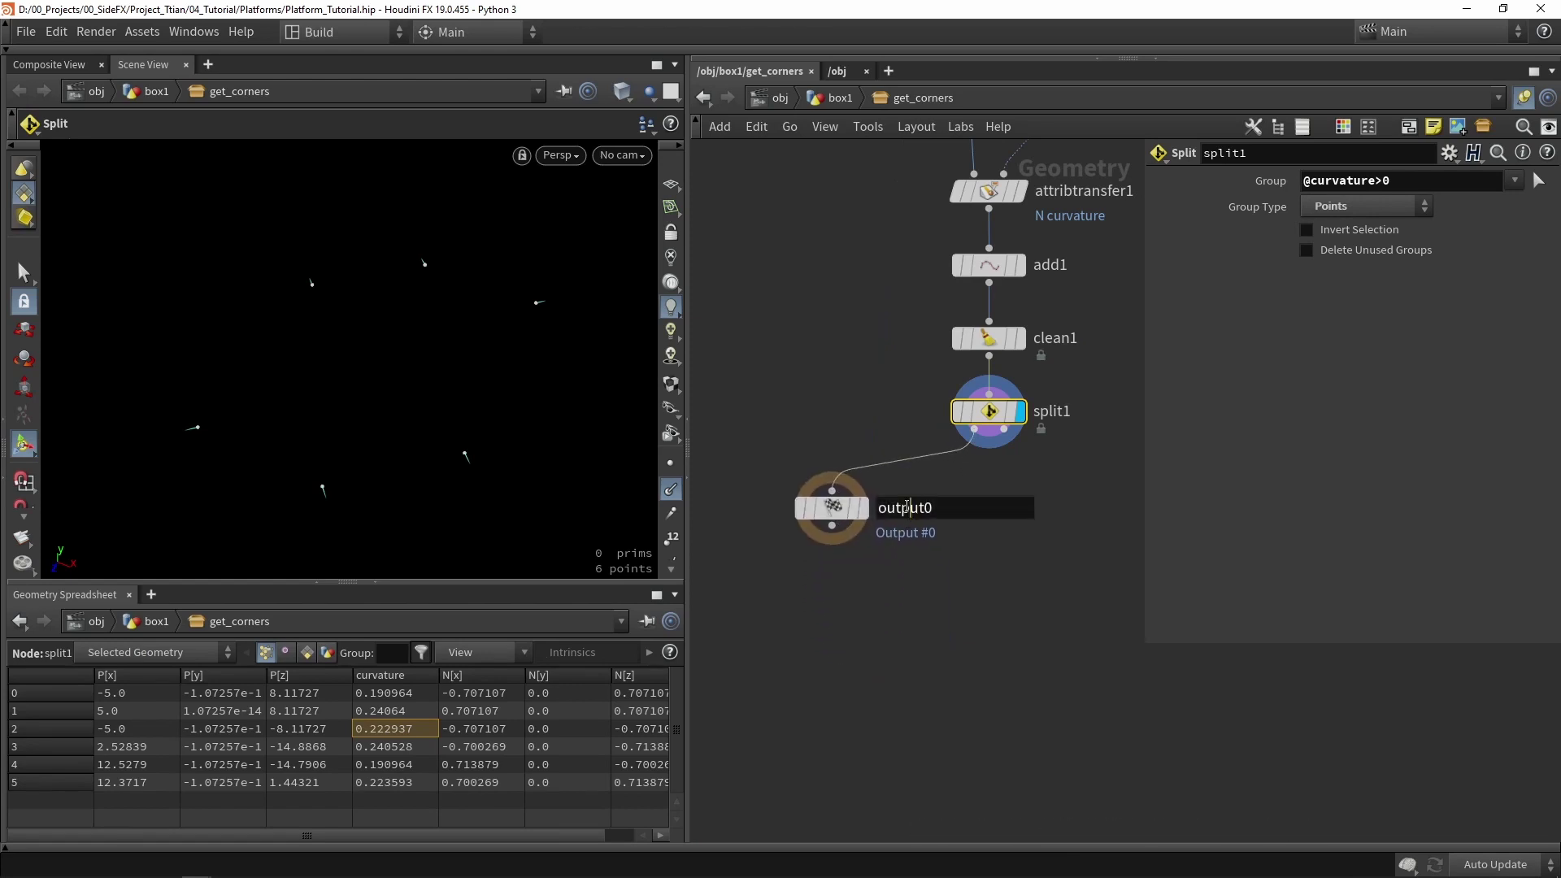
pyautogui.write('out_corner')
pyautogui.press('Return')
# - Copy it onto split1's second output as In_corners, Output Index 1, and arrange both outputs
pyautogui.keyDown('alt'); pyautogui.moveTo(832, 508); pyautogui.dragTo(1100, 505); pyautogui.keyUp('alt')
pyautogui.moveTo(1004, 429); pyautogui.dragTo(1108, 491)
pyautogui.moveTo(1036, 502); pyautogui.dragTo(911, 518, button='middle')
pyautogui.doubleClick(1071, 522)
pyautogui.press('BackSpace')
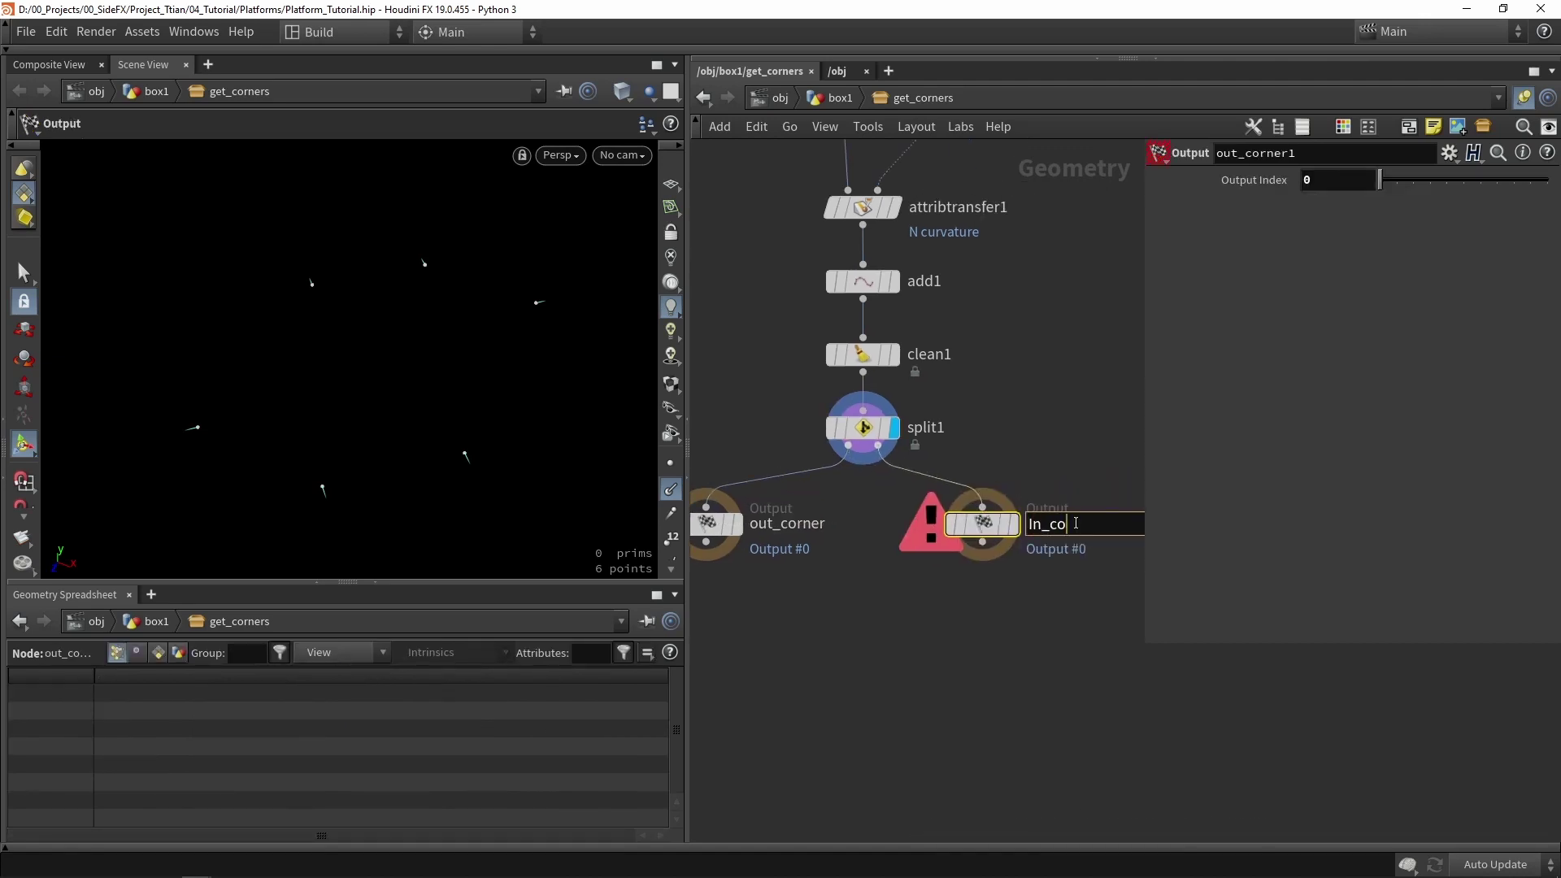
pyautogui.write('In_corners')
pyautogui.press('Return')
pyautogui.moveTo(1380, 180); pyautogui.dragTo(1395, 180)
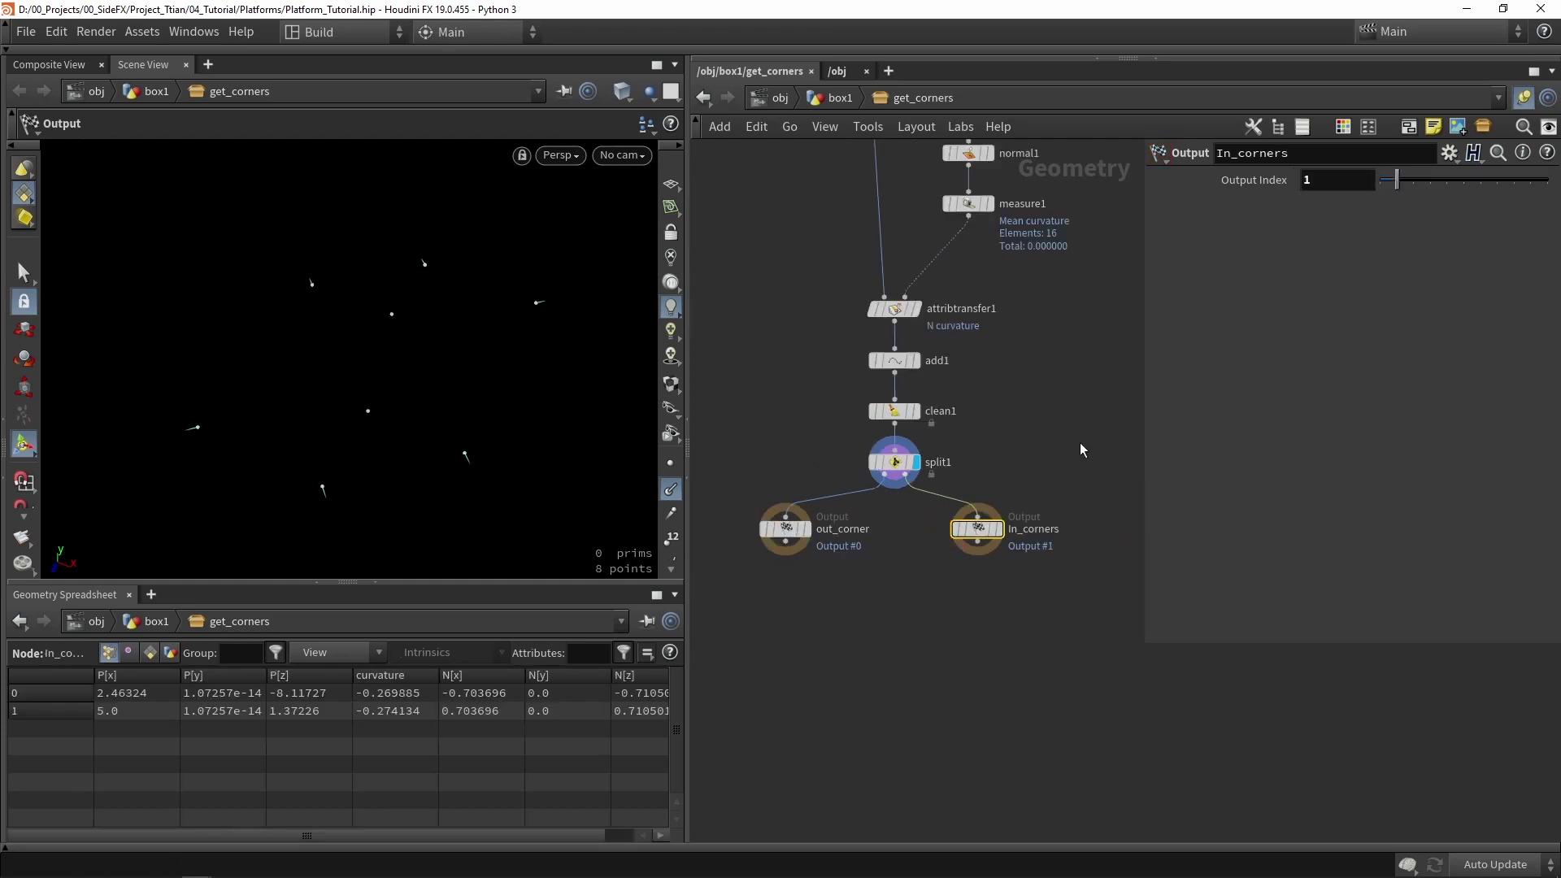
pyautogui.moveTo(785, 521); pyautogui.dragTo(867, 682)
pyautogui.moveTo(1025, 526); pyautogui.dragTo(1039, 688)
# - Duplicate copytopoints1 as copytopoints2 and copy a new tube1 onto get_corners' points
pyautogui.press('u')
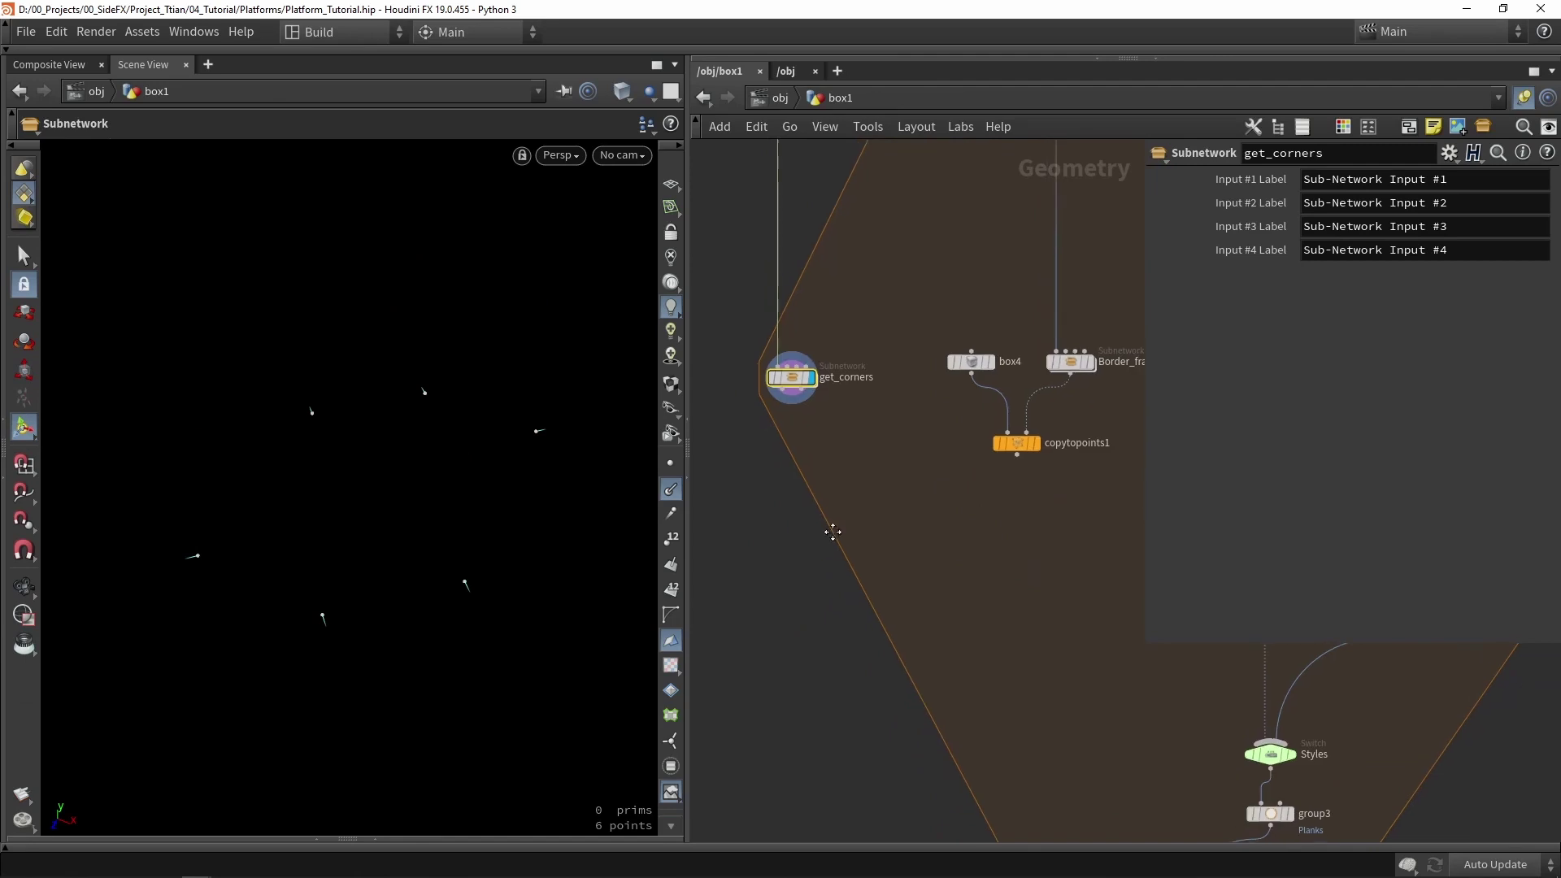
pyautogui.scroll(-2, 930, 471)
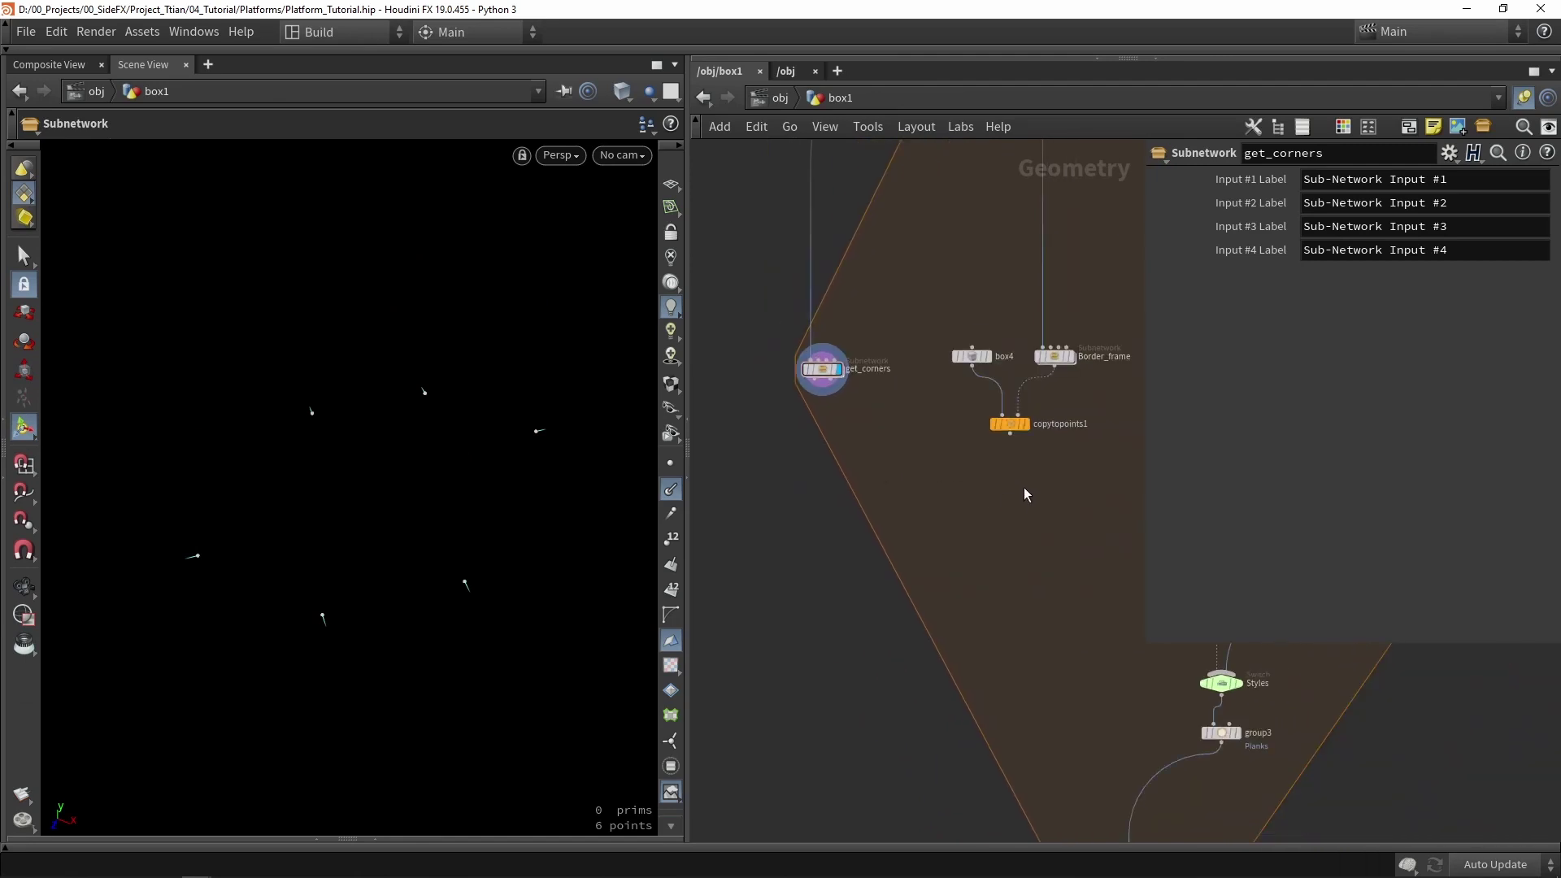
pyautogui.click(1013, 423)
pyautogui.keyDown('alt'); pyautogui.moveTo(1012, 423); pyautogui.dragTo(849, 455); pyautogui.keyUp('alt')
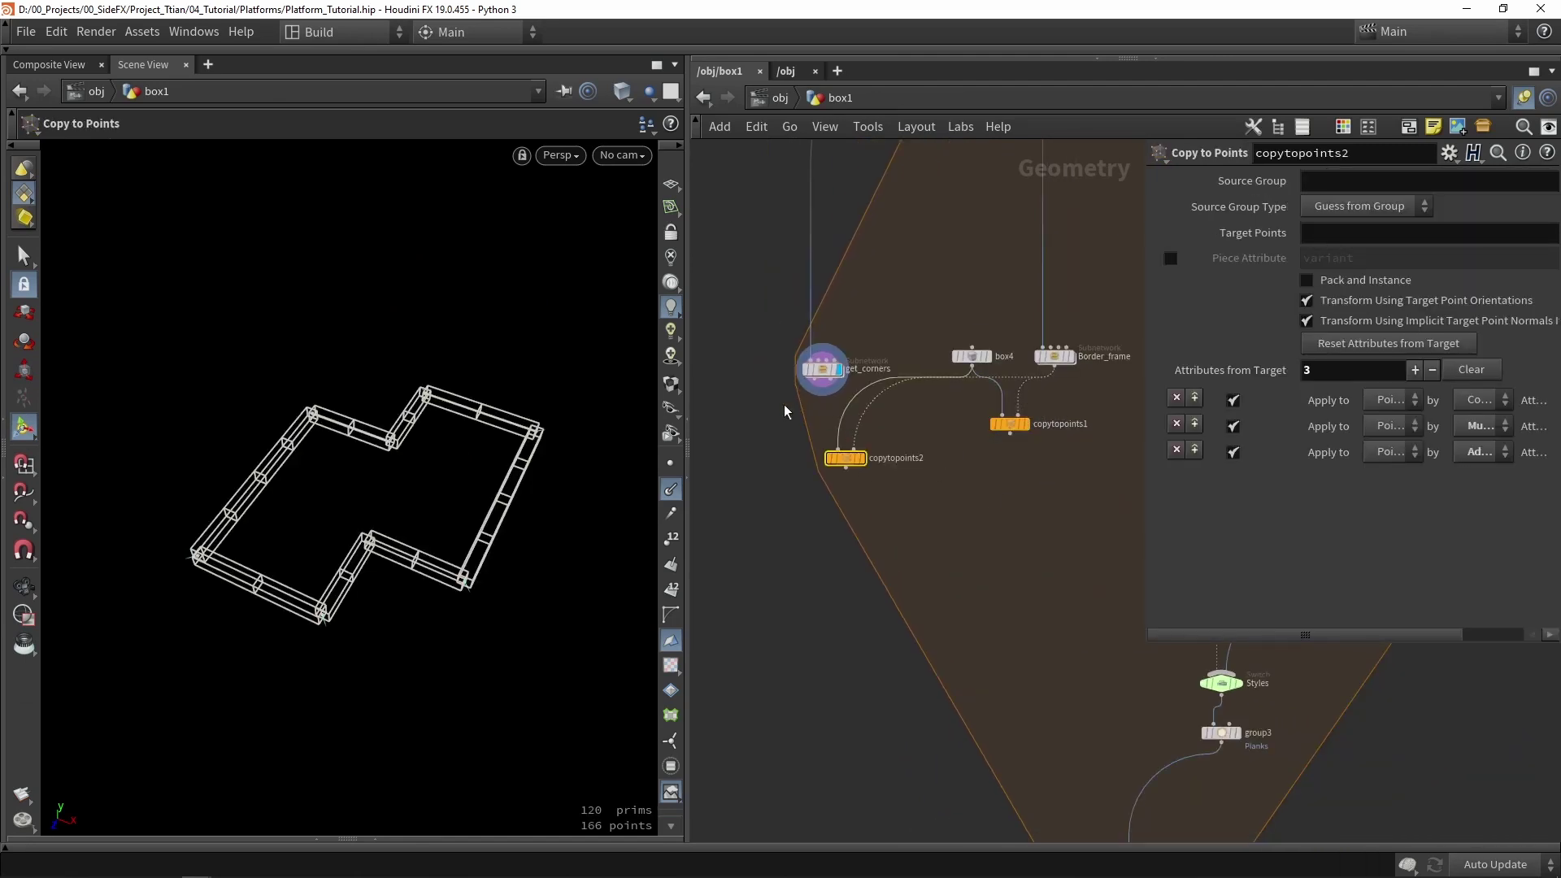
pyautogui.press('Tab')
pyautogui.write('tube')
pyautogui.press('Return')
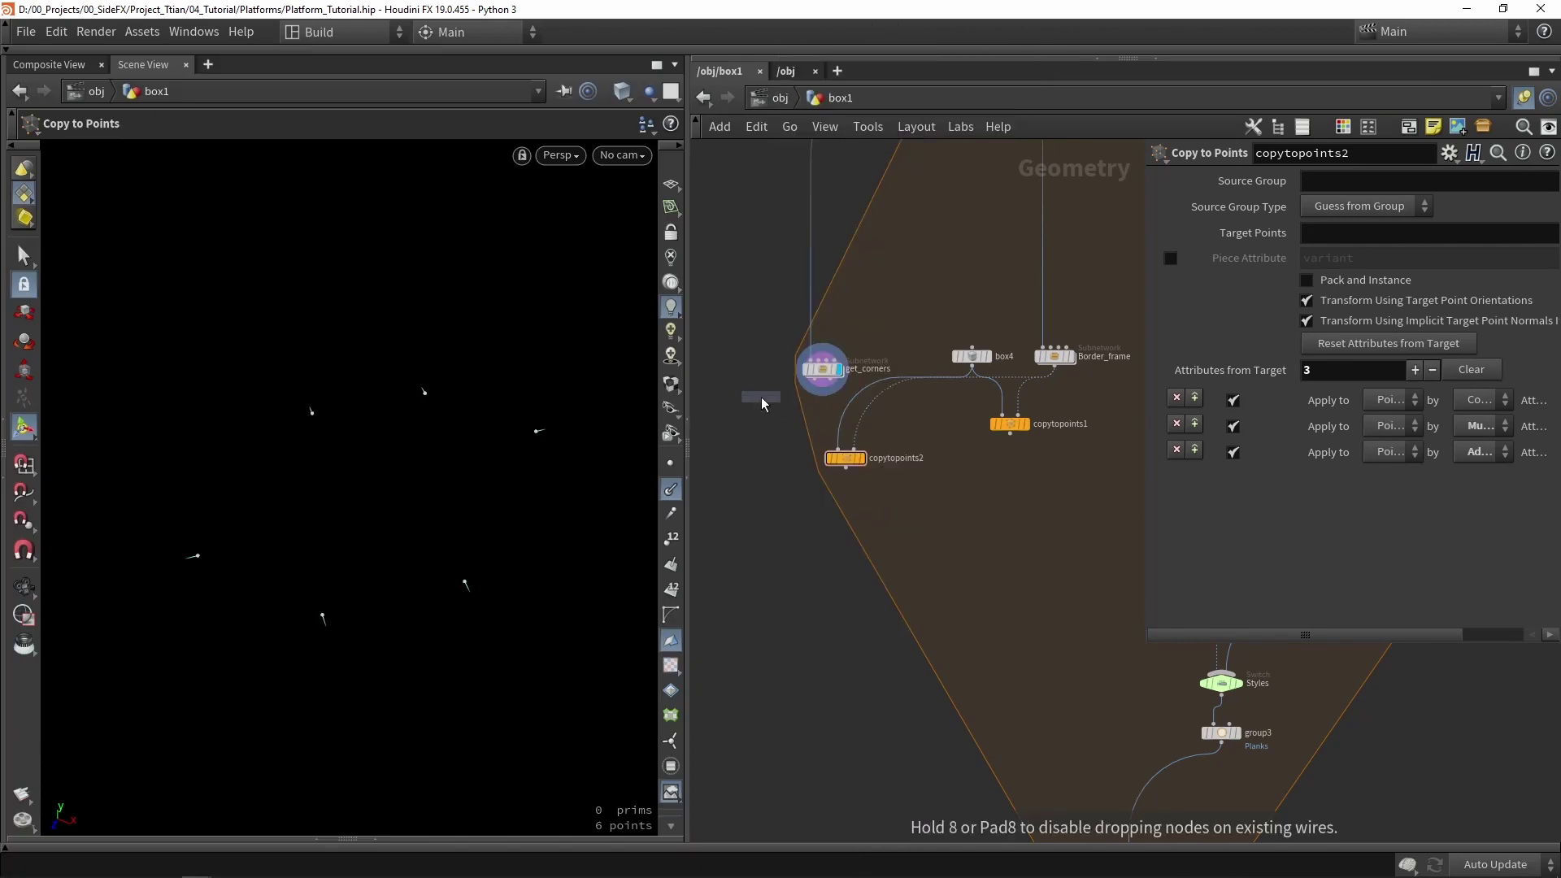
pyautogui.click(742, 395)
pyautogui.scroll(2, 742, 396)
pyautogui.moveTo(741, 400); pyautogui.dragTo(807, 493)
pyautogui.click(764, 491)
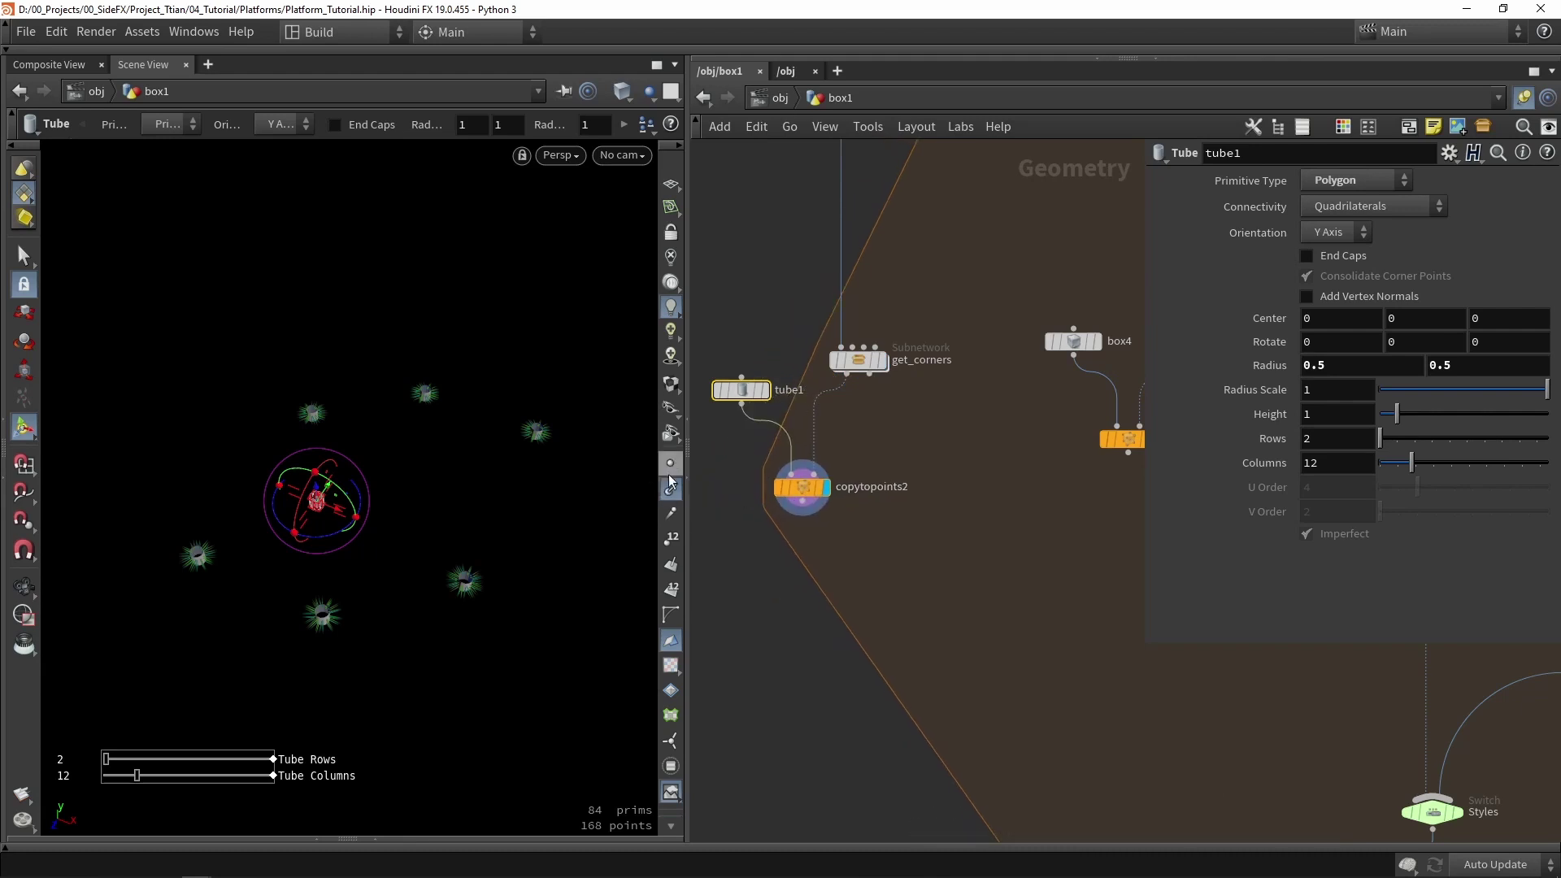
# - Hide vertex normals and turn on End Caps for tube1
pyautogui.click(670, 490)
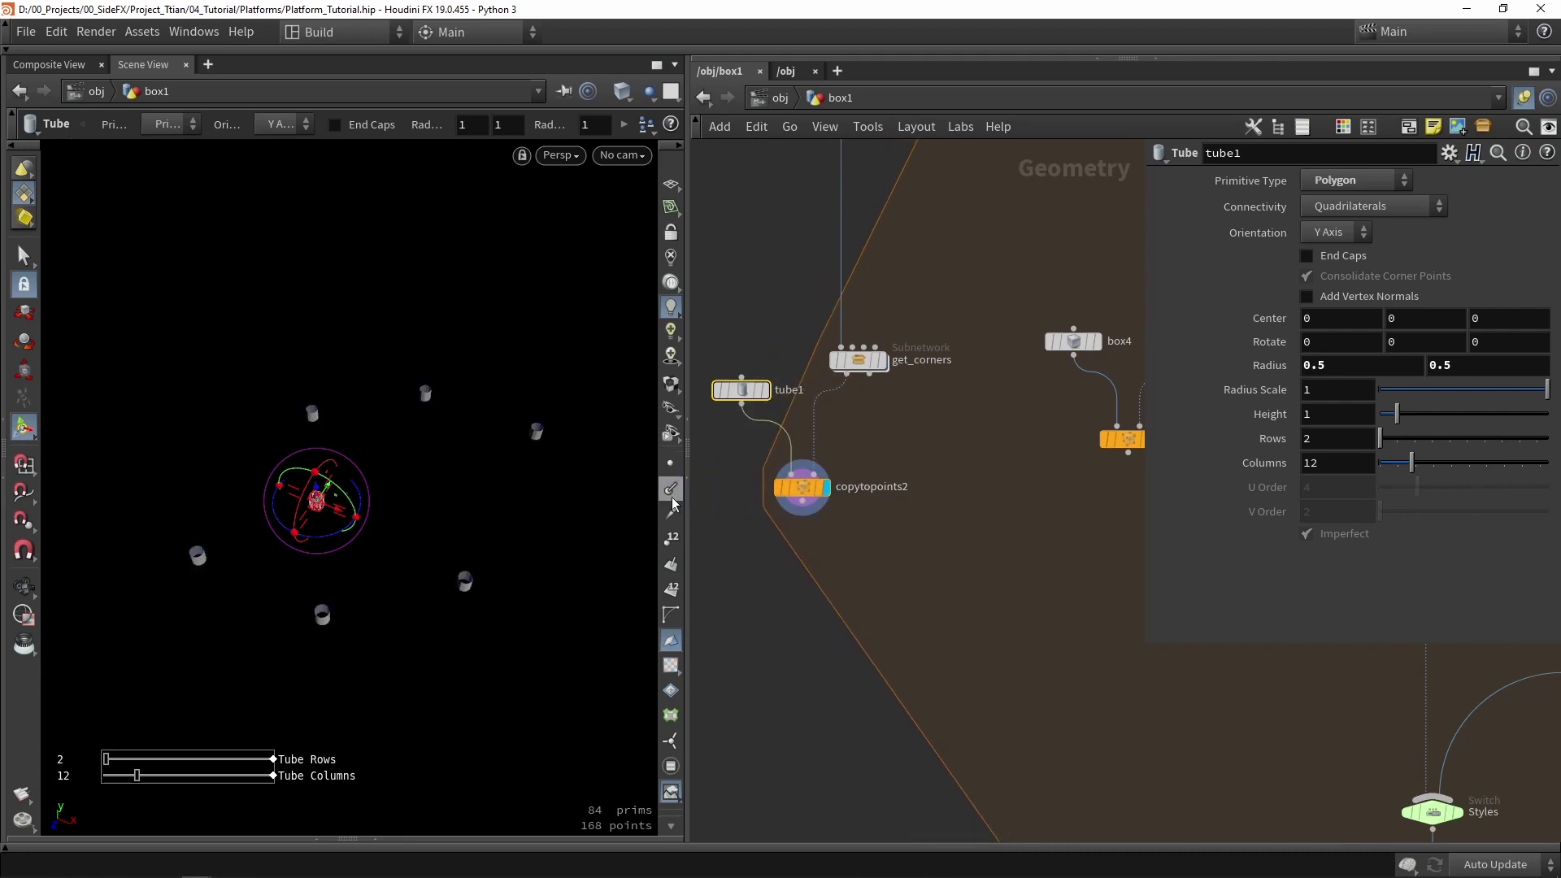
pyautogui.click(1340, 261)
pyautogui.moveTo(1021, 549); pyautogui.dragTo(955, 492, button='middle')
# - Combine copytopoints2 and copytopoints1 in a new merge2 and display it
pyautogui.press('Tab')
pyautogui.write('mer')
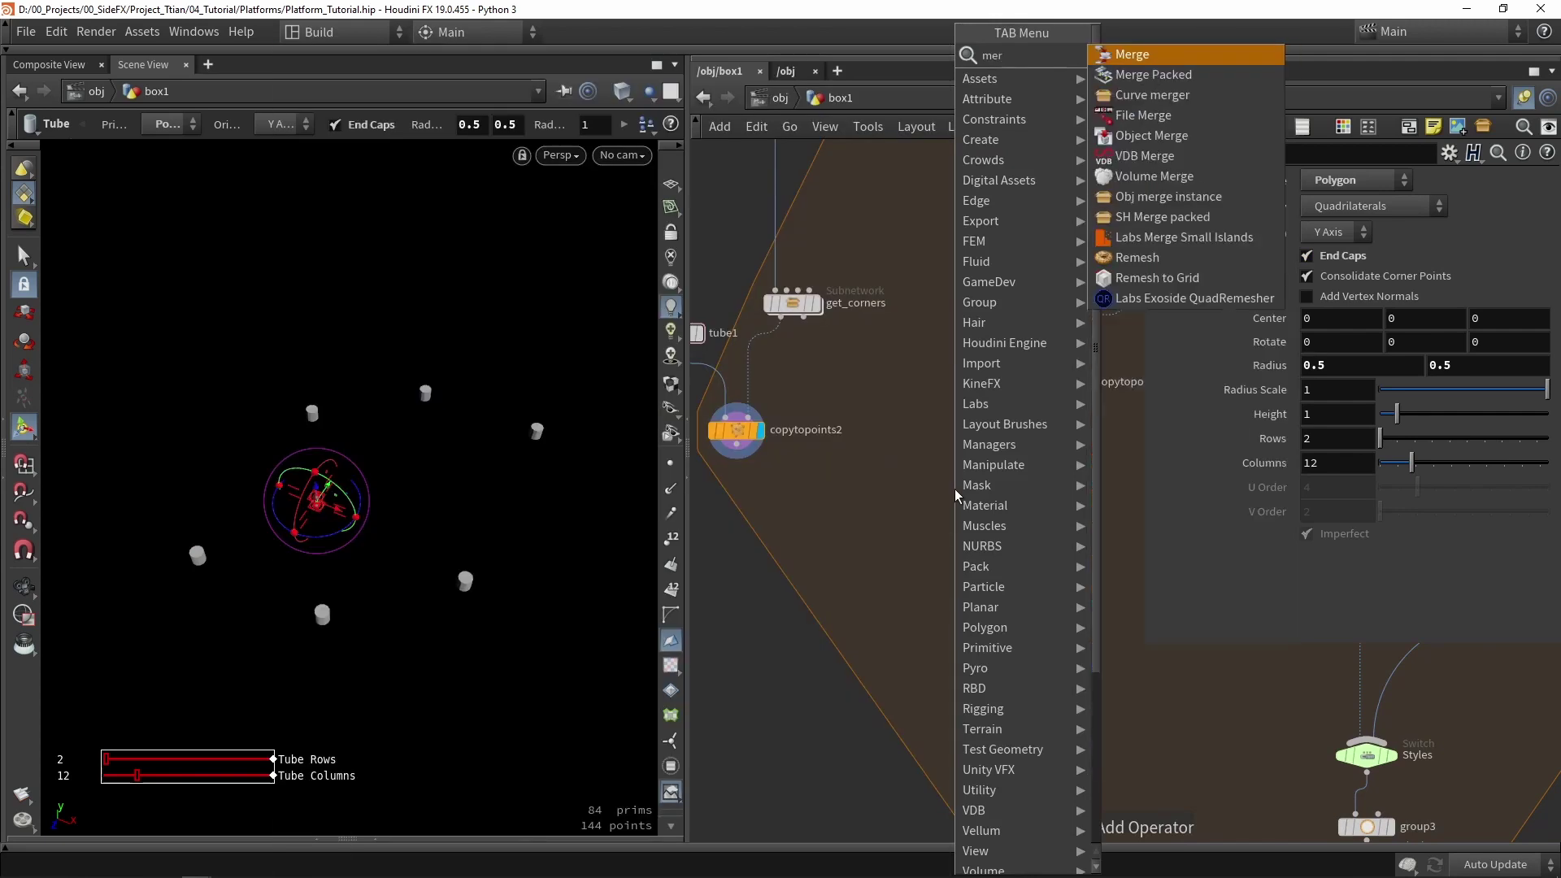
pyautogui.press('Return')
pyautogui.click(956, 495)
pyautogui.moveTo(736, 452); pyautogui.dragTo(940, 512)
pyautogui.moveTo(1063, 397); pyautogui.dragTo(959, 602)
pyautogui.click(966, 526)
pyautogui.scroll(5, 356, 621)
pyautogui.moveTo(278, 613); pyautogui.dragTo(408, 550)
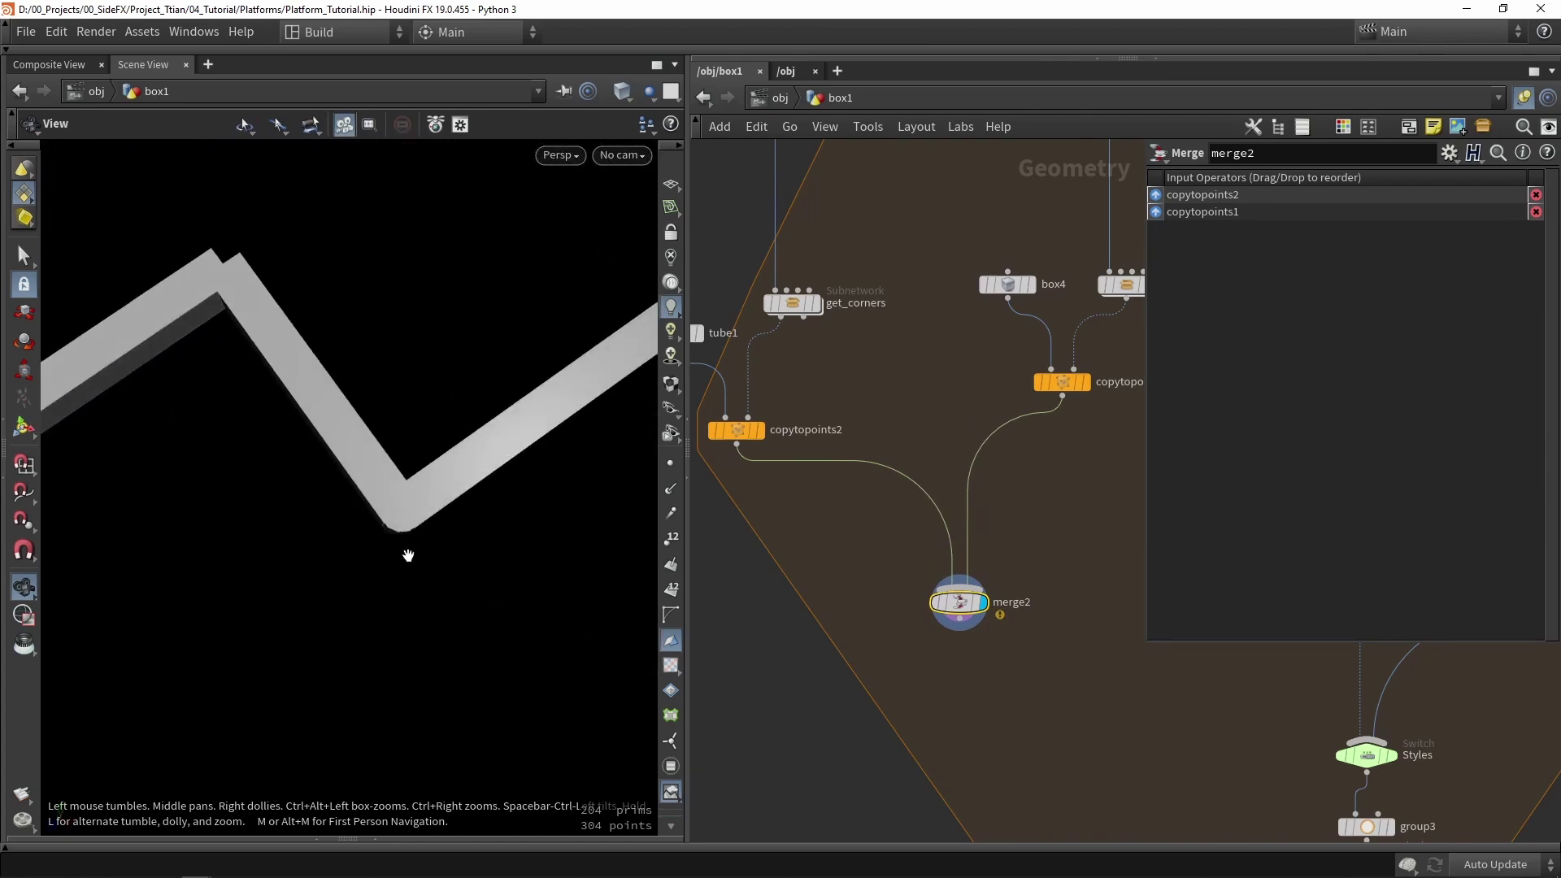
# - Duplicate copytopoints2 as copytopoints3 on get_corners' second output and wire it into merge2
pyautogui.press('Return')
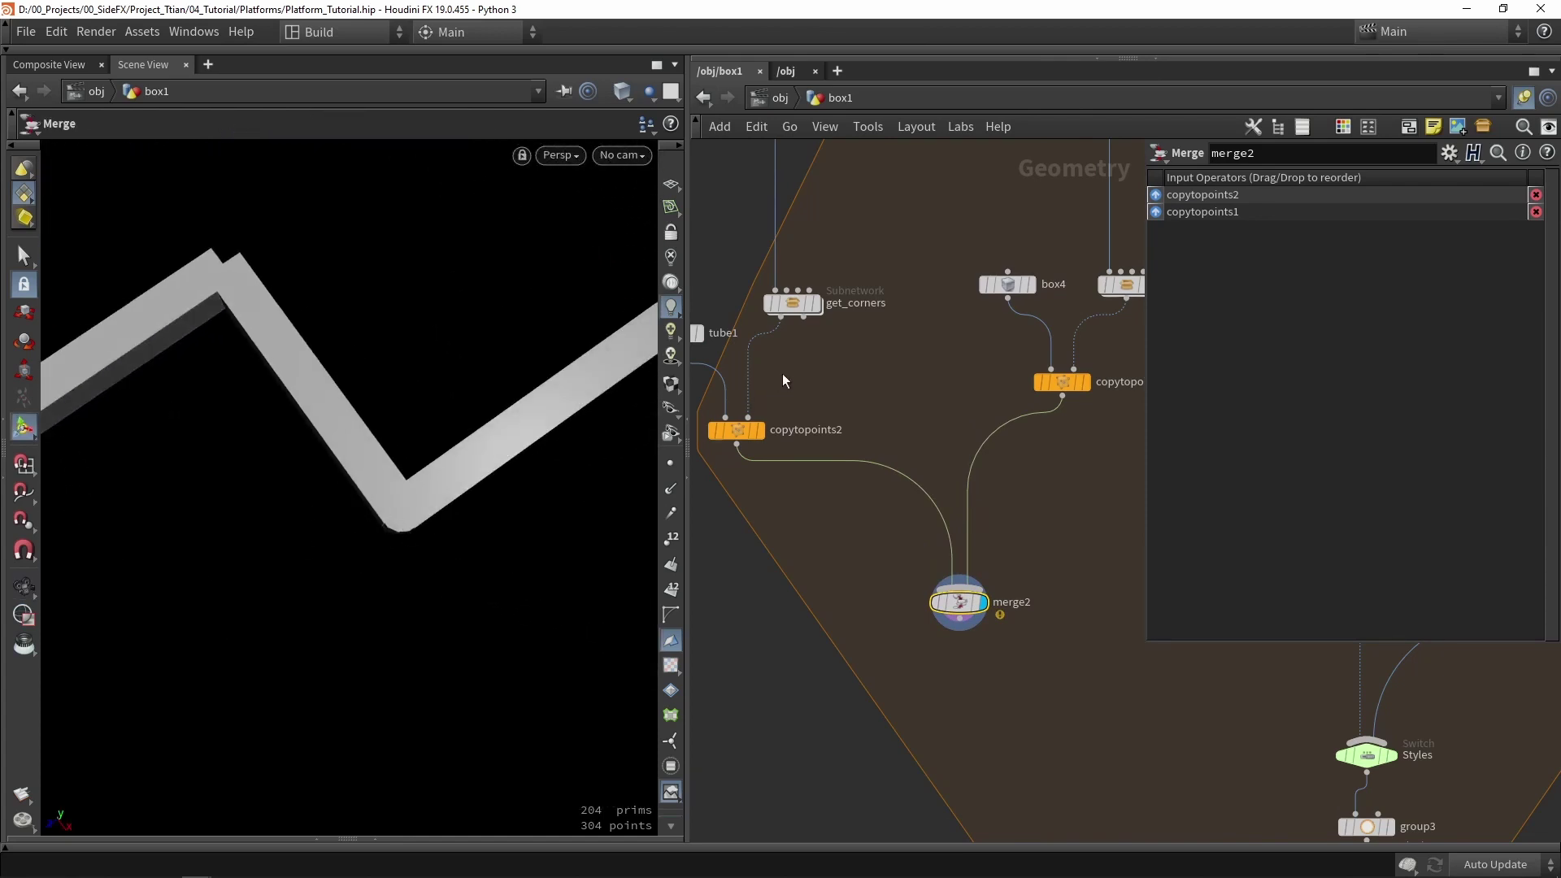
pyautogui.moveTo(783, 375); pyautogui.dragTo(854, 446, button='middle')
pyautogui.keyDown('alt'); pyautogui.moveTo(816, 486); pyautogui.dragTo(955, 486); pyautogui.keyUp('alt')
pyautogui.scroll(3, 901, 379)
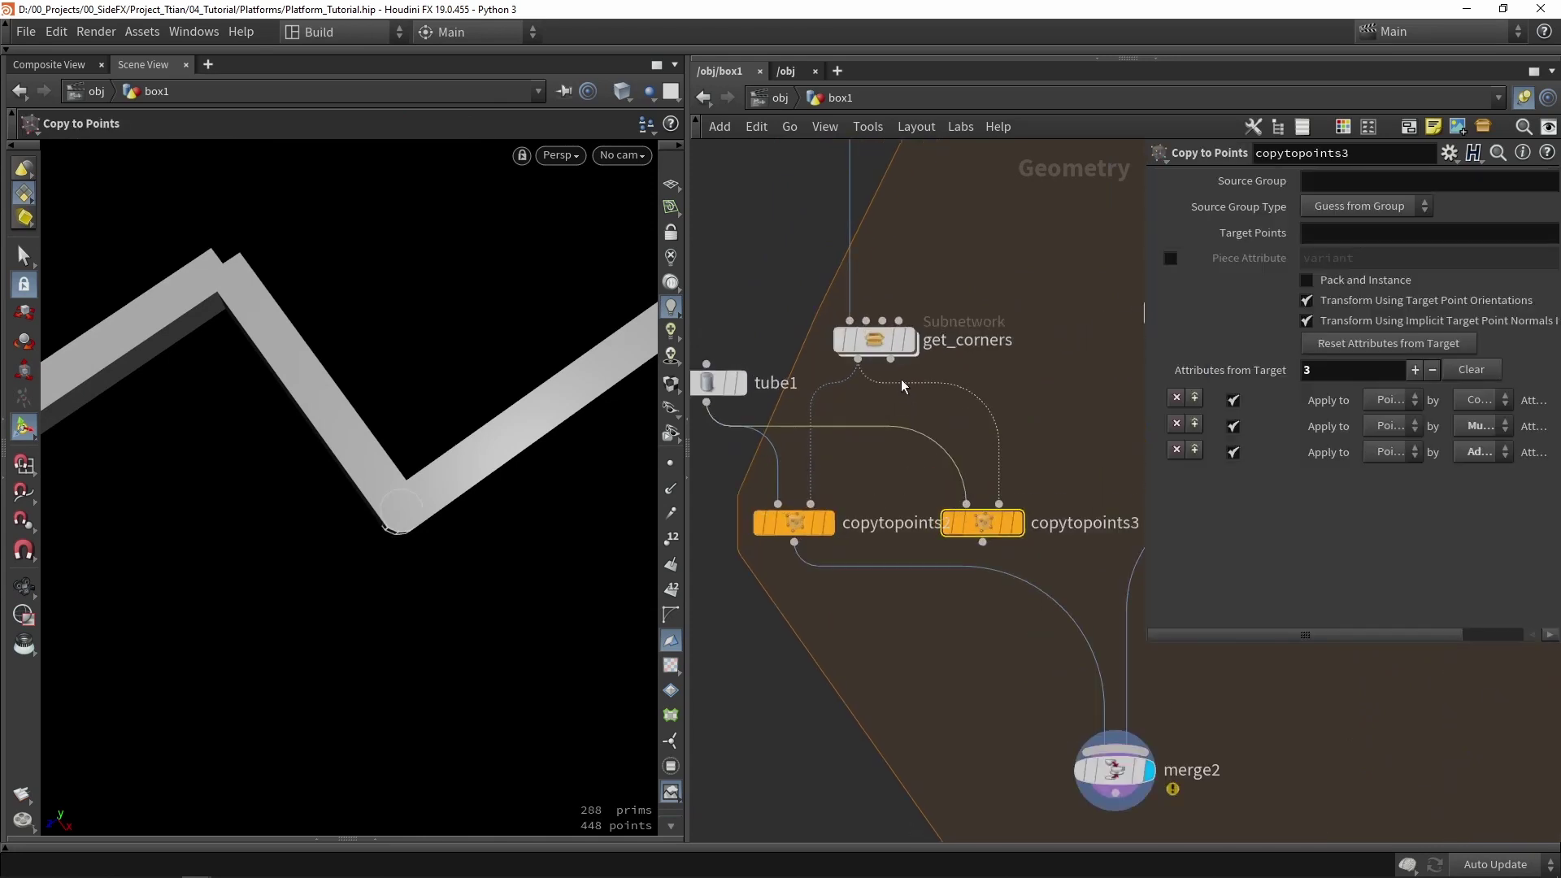
pyautogui.moveTo(890, 359); pyautogui.dragTo(999, 504)
pyautogui.moveTo(981, 543); pyautogui.dragTo(840, 422, button='middle')
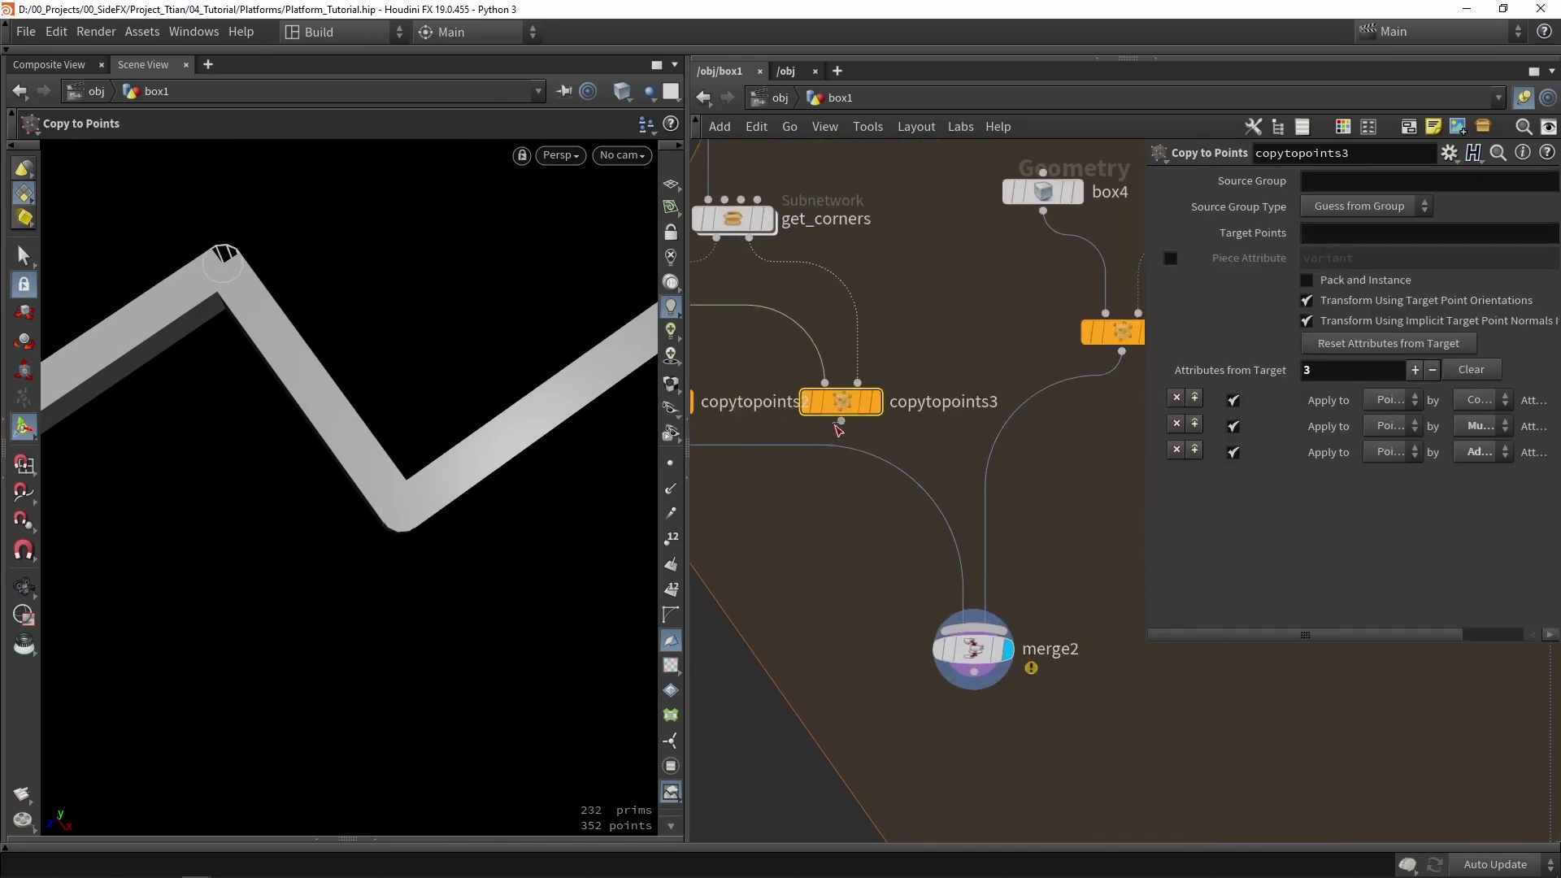
pyautogui.moveTo(840, 422); pyautogui.dragTo(939, 665)
# - Inspect merge2's border frame with cylinders on every corner
pyautogui.press('Escape')
pyautogui.moveTo(241, 369); pyautogui.dragTo(453, 331)
pyautogui.click(939, 670)
pyautogui.moveTo(155, 560); pyautogui.dragTo(342, 303)
pyautogui.moveTo(1062, 604); pyautogui.dragTo(837, 415, button='middle')
pyautogui.scroll(-4, 836, 415)
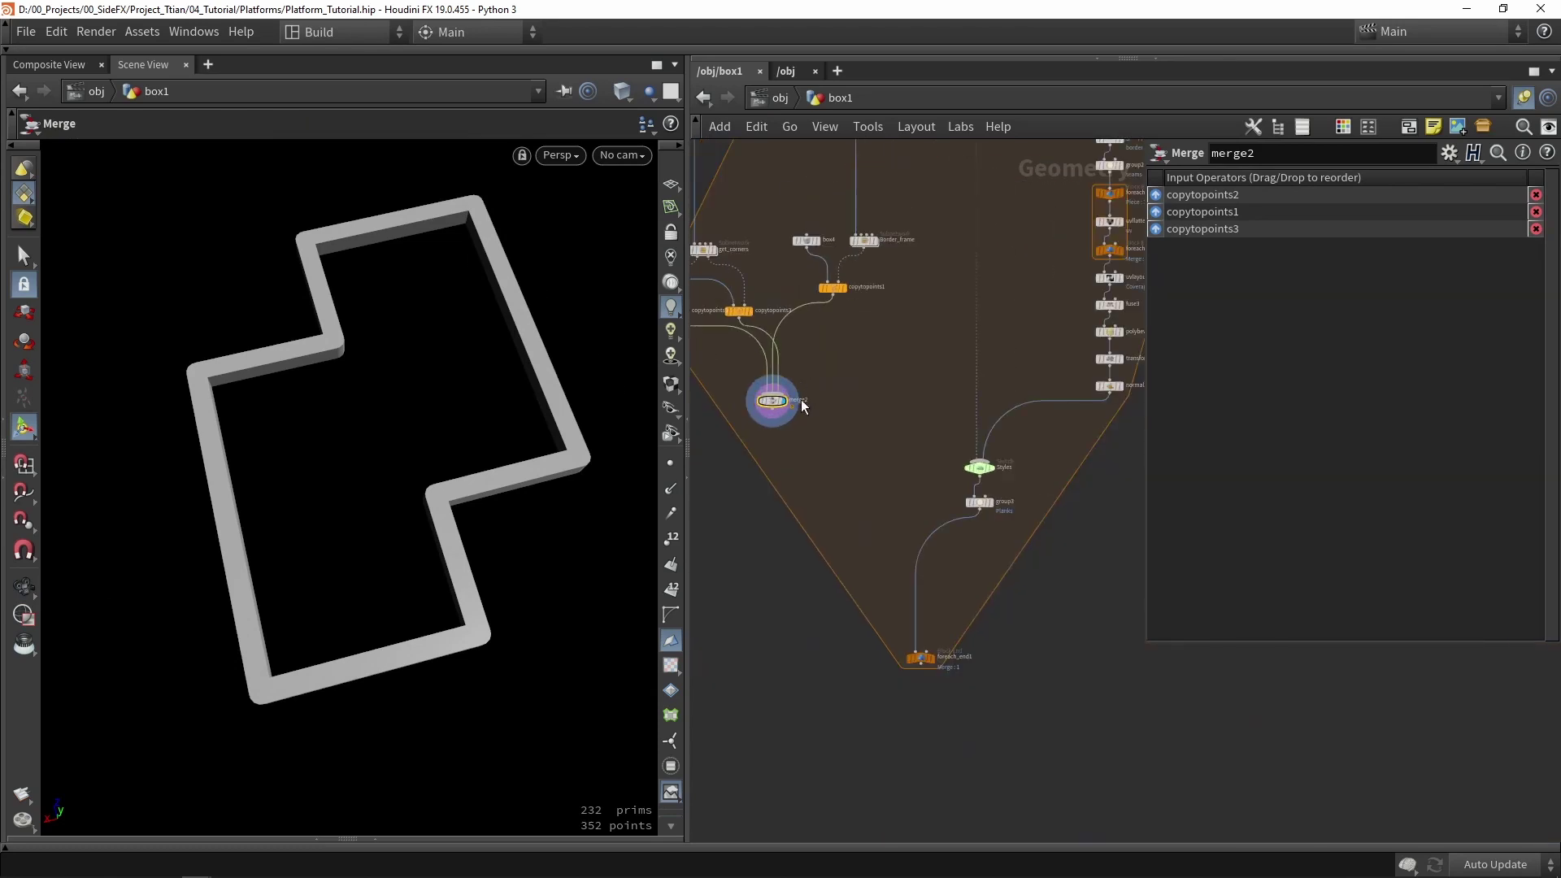
pyautogui.scroll(1, 801, 402)
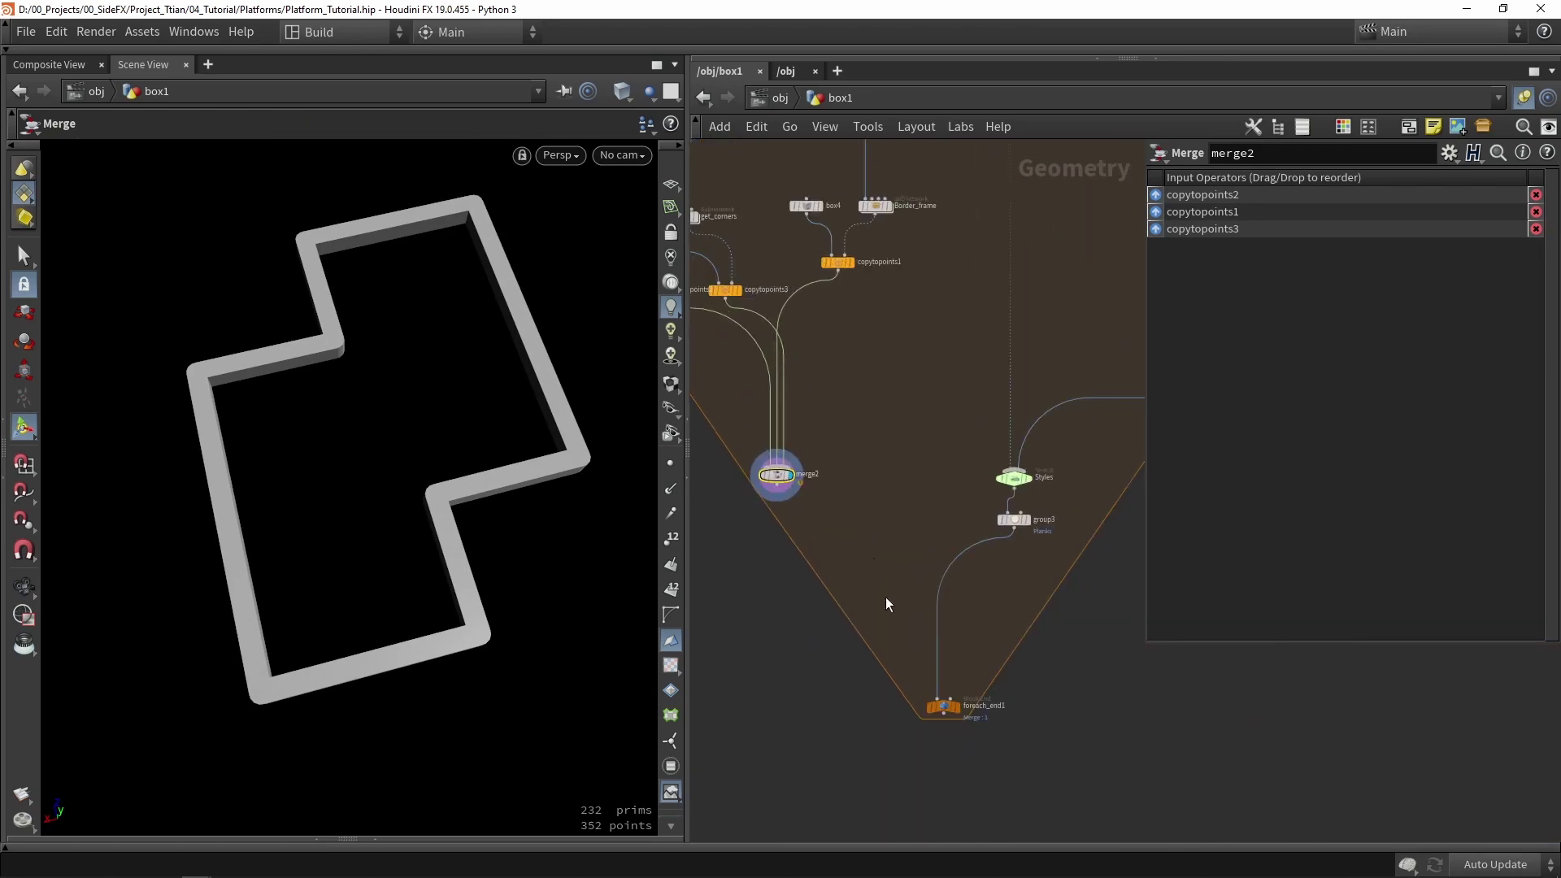
# - Add a merge3 node below merge2 and wire merge2 and the group3 planks into it
pyautogui.press('Tab')
pyautogui.write('merge')
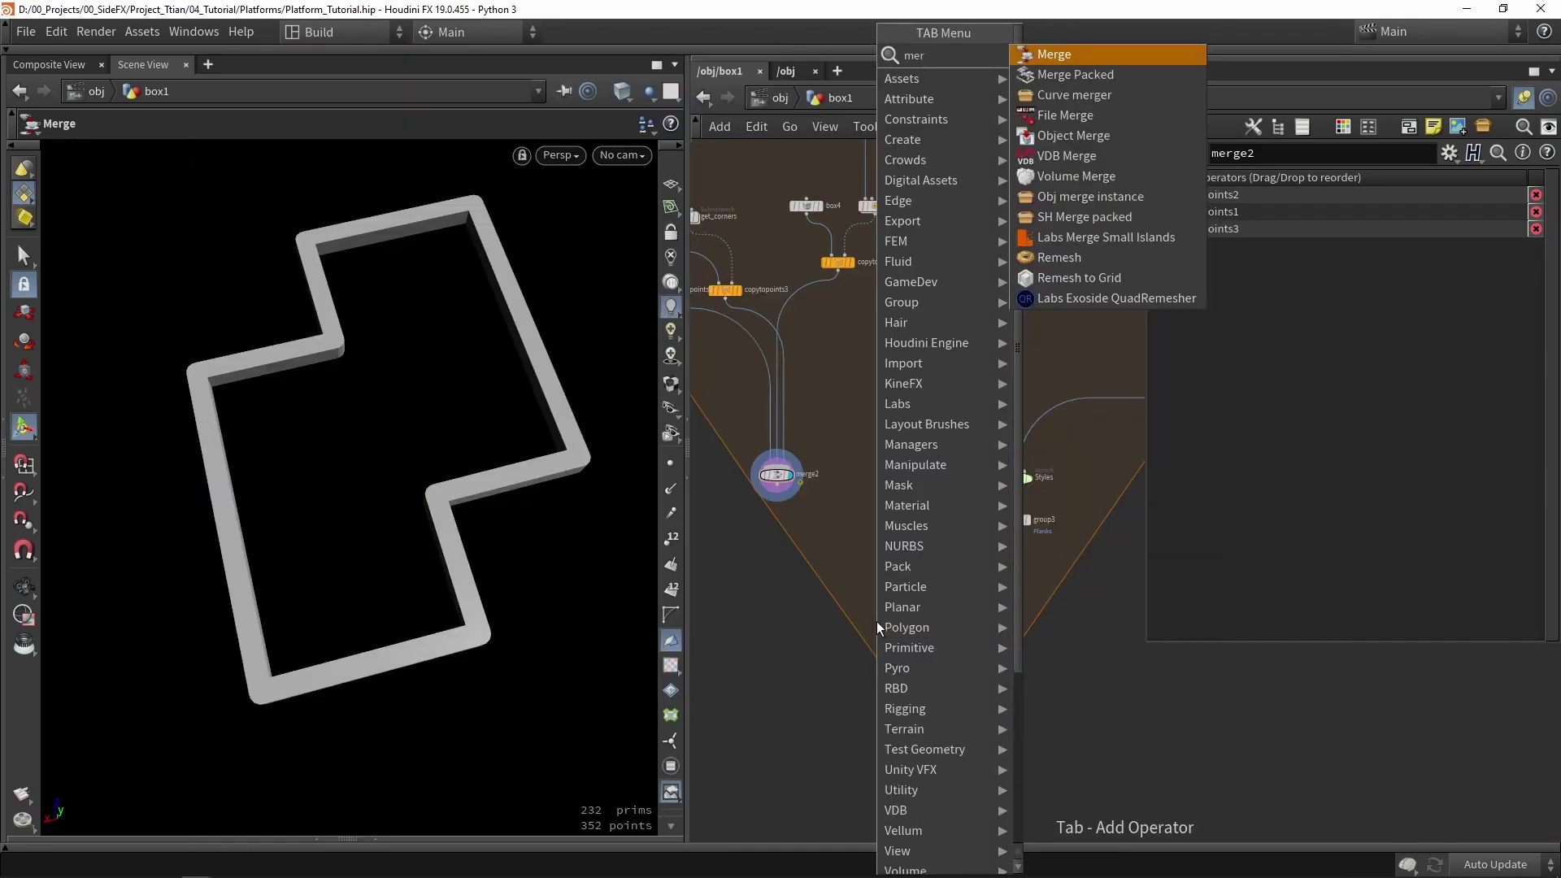
pyautogui.press('Return')
pyautogui.click(865, 611)
pyautogui.scroll(2, 731, 490)
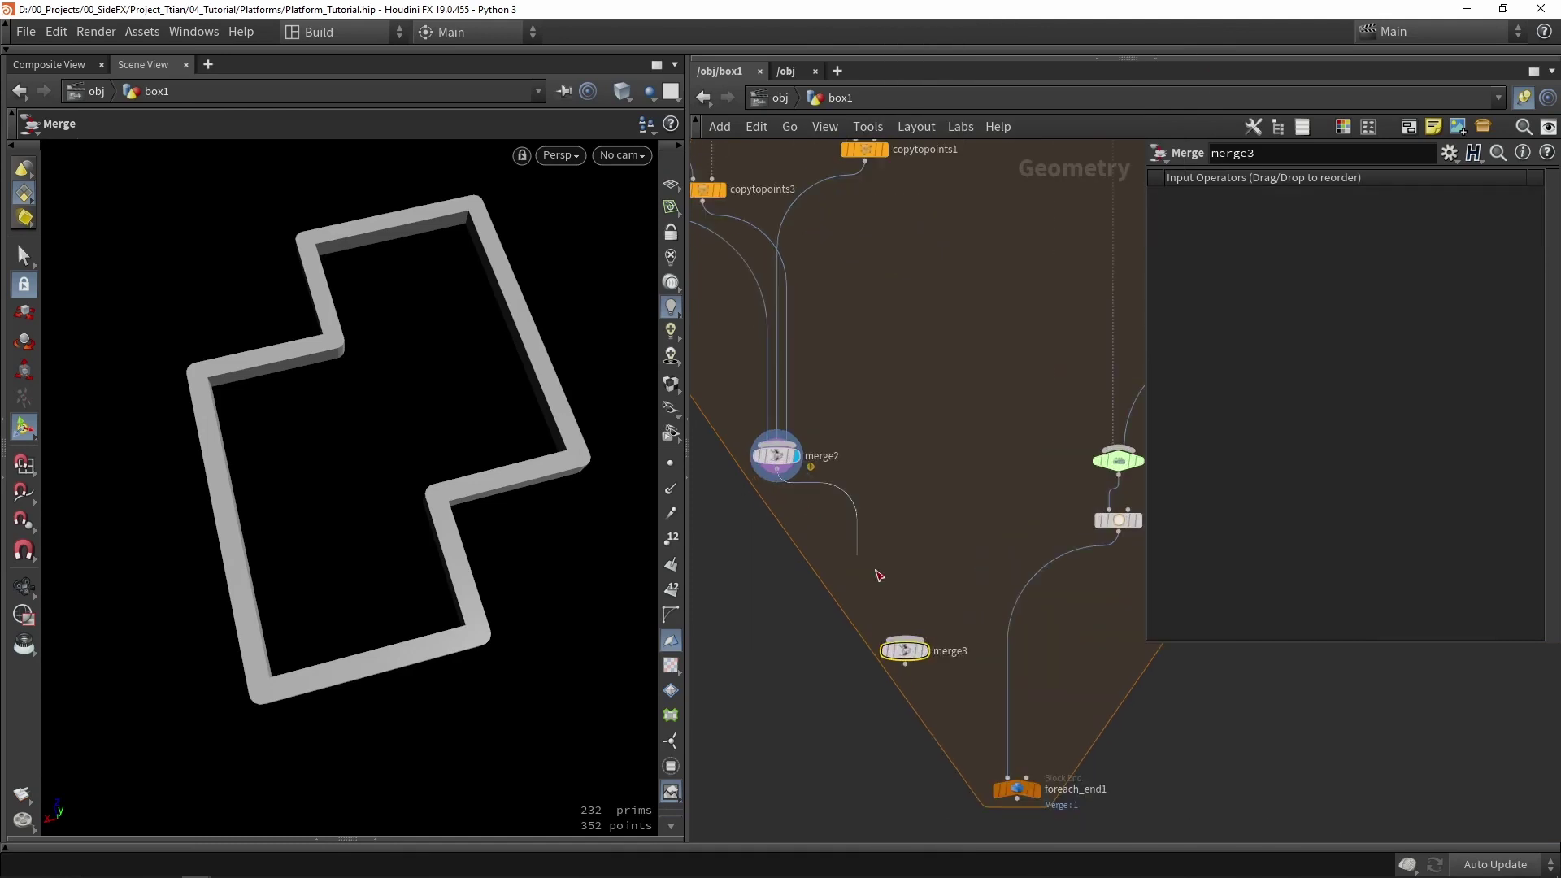
pyautogui.moveTo(878, 576); pyautogui.dragTo(904, 637)
pyautogui.moveTo(1119, 534); pyautogui.dragTo(929, 641)
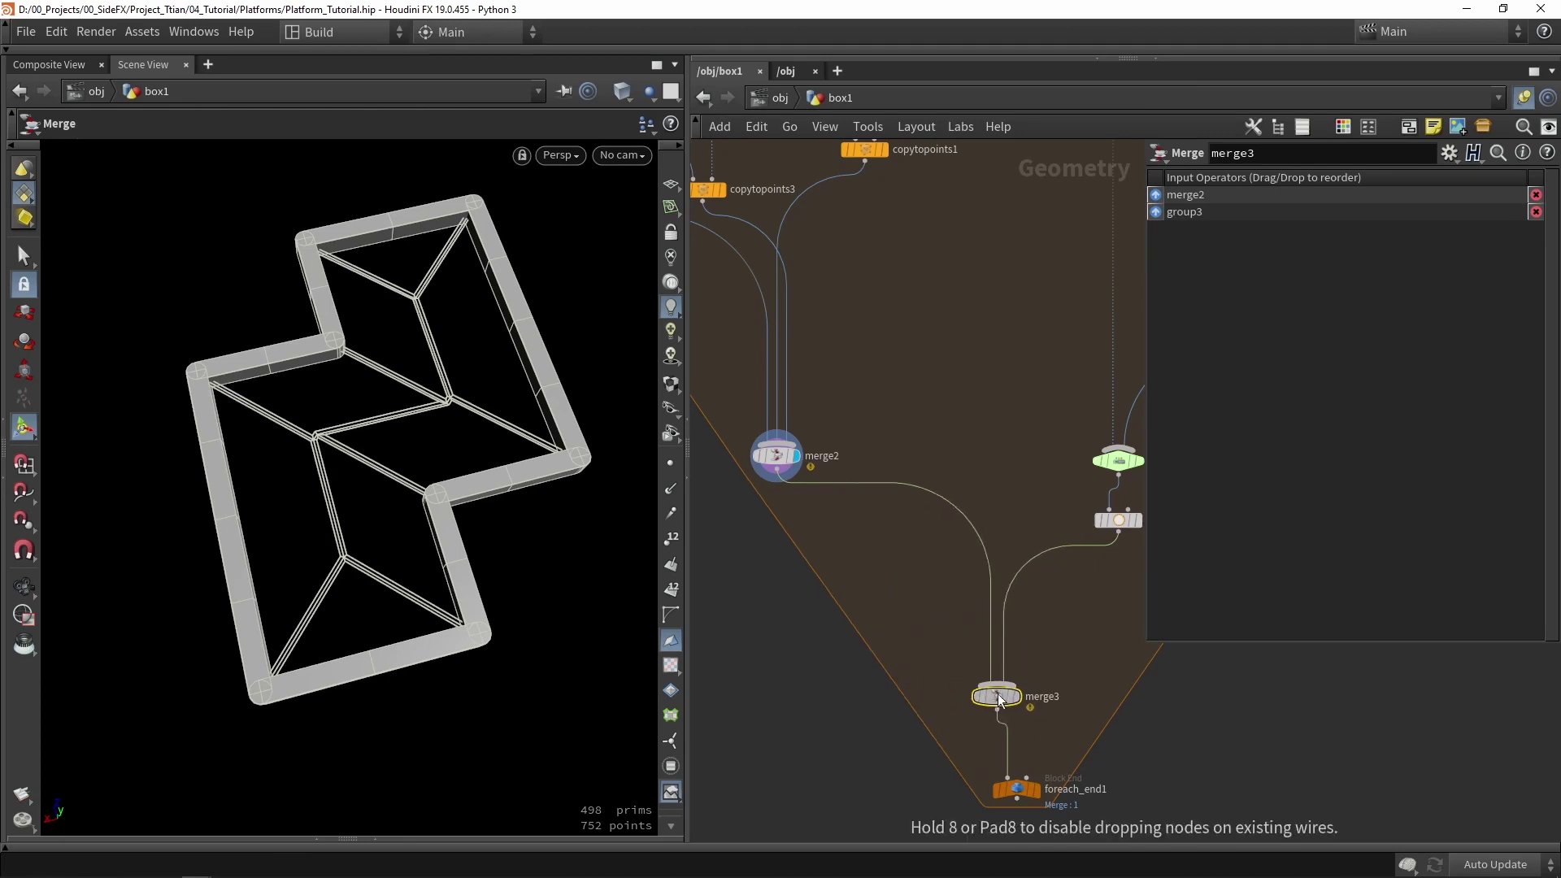
# - Display merge3, then foreach_end1, and orbit to inspect the platform's raised border
pyautogui.click(1023, 700)
pyautogui.press('Escape')
pyautogui.moveTo(366, 480); pyautogui.dragTo(680, 588)
pyautogui.scroll(2, 1045, 792)
pyautogui.click(1032, 789)
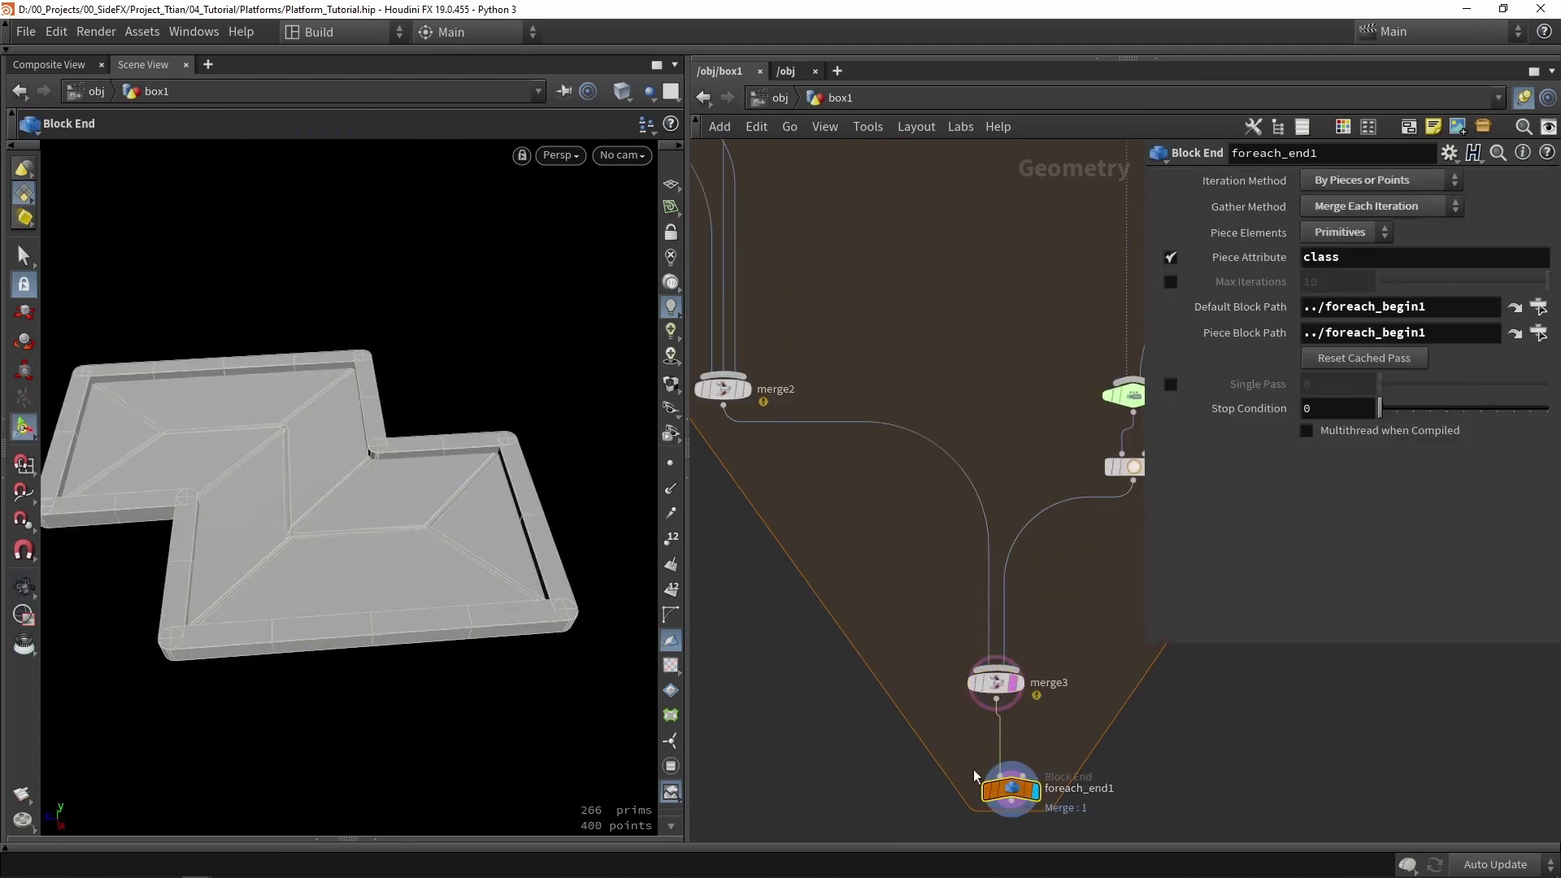
pyautogui.moveTo(350, 488); pyautogui.dragTo(553, 472)
pyautogui.scroll(-6, 772, 370)
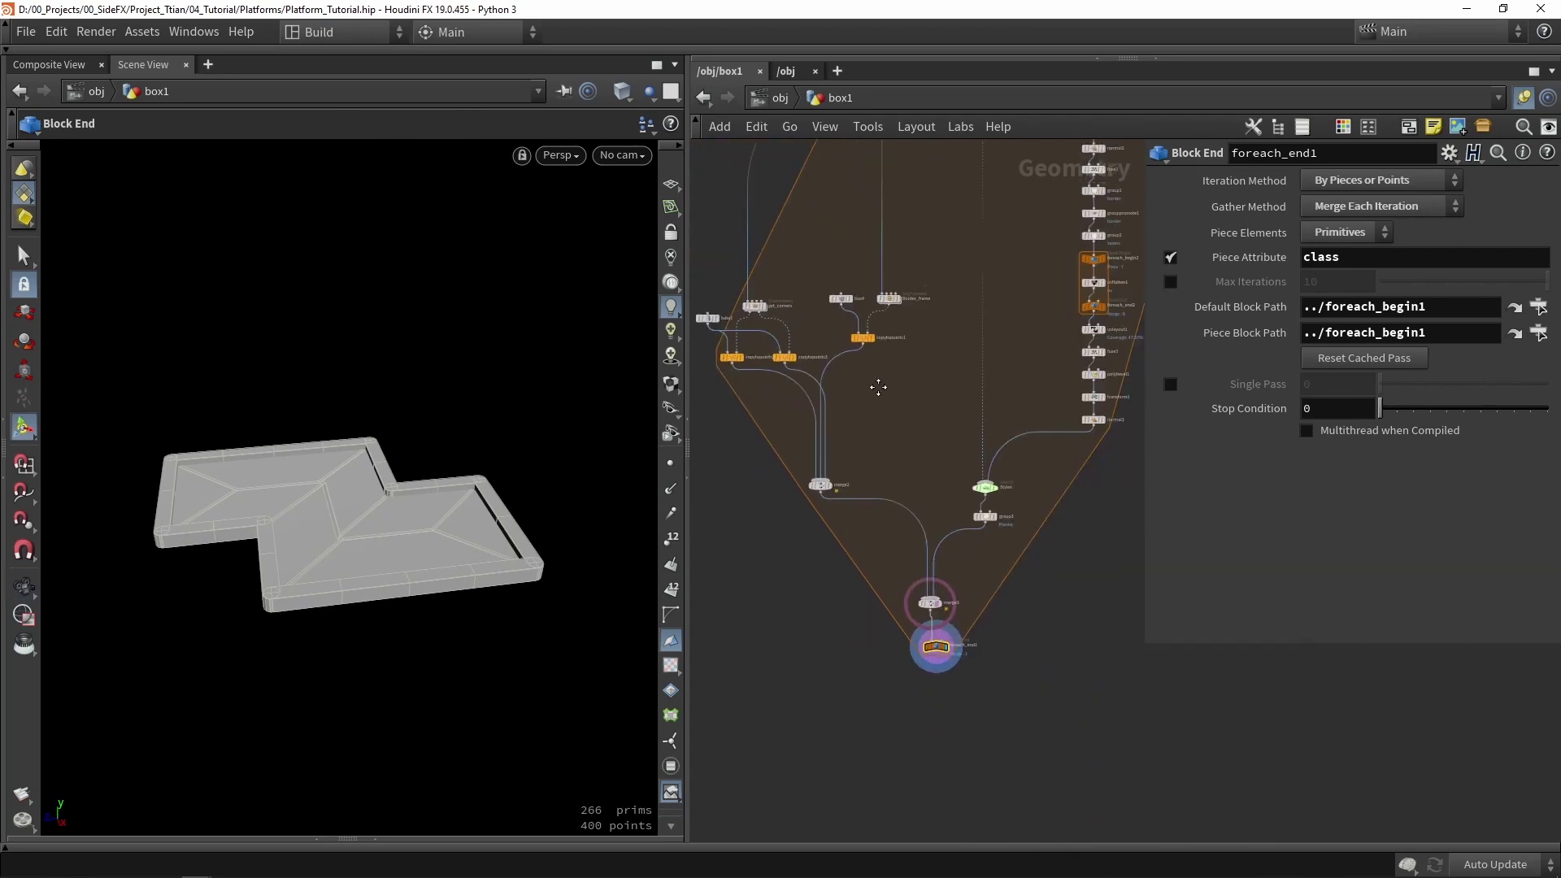
pyautogui.scroll(4, 926, 254)
pyautogui.scroll(2, 926, 254)
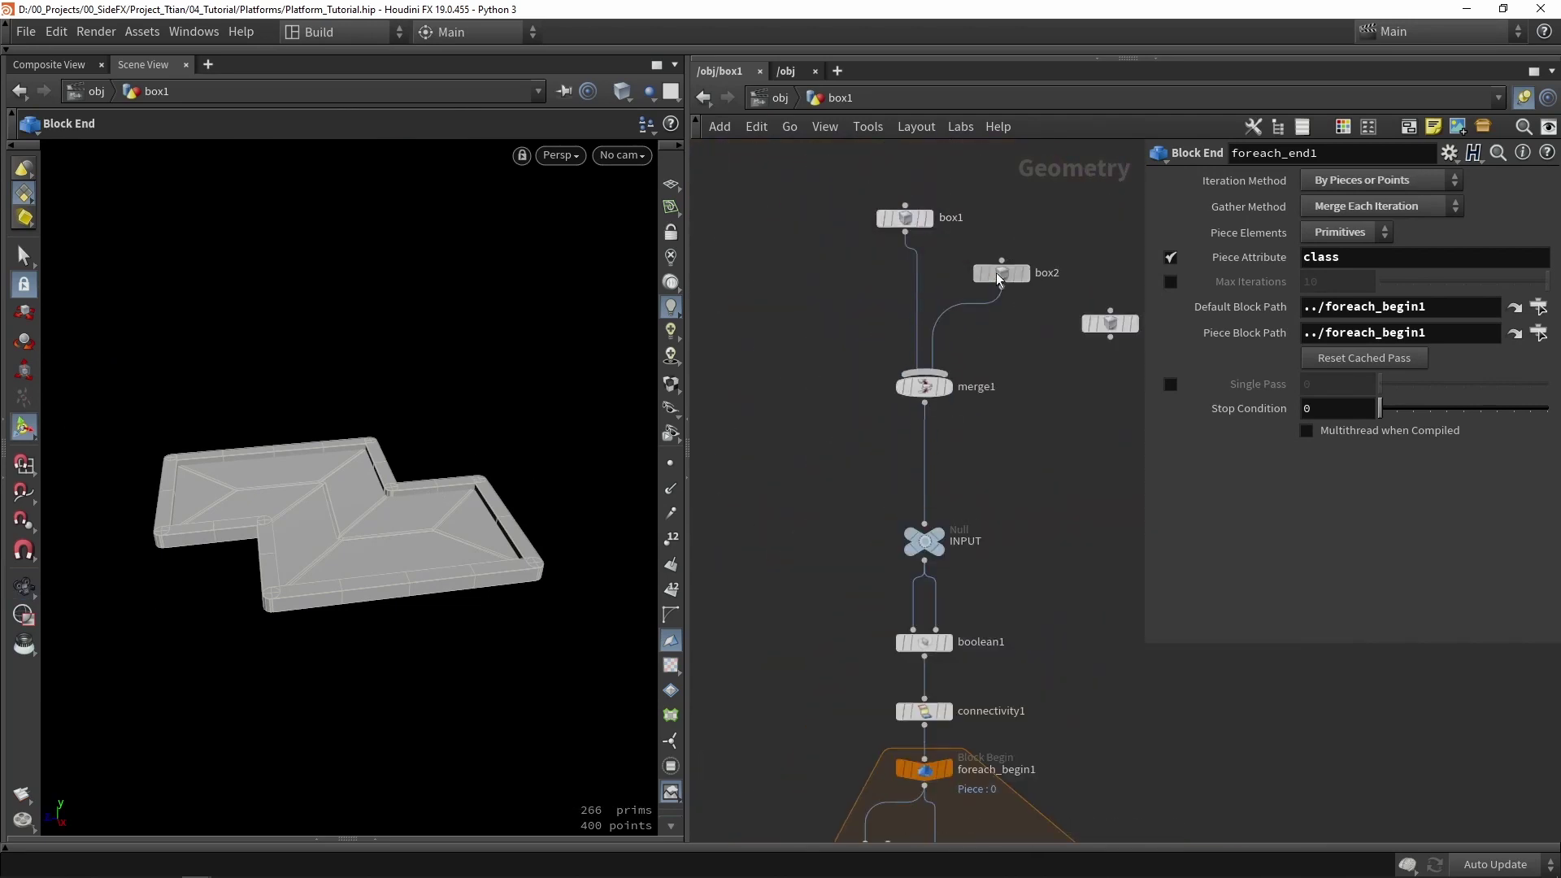
# - Rotate box2 around its vertical axis to Rotate Y -118.695
pyautogui.click(999, 277)
pyautogui.moveTo(425, 559); pyautogui.dragTo(423, 520)
pyautogui.press('Escape')
pyautogui.scroll(8, 550, 414)
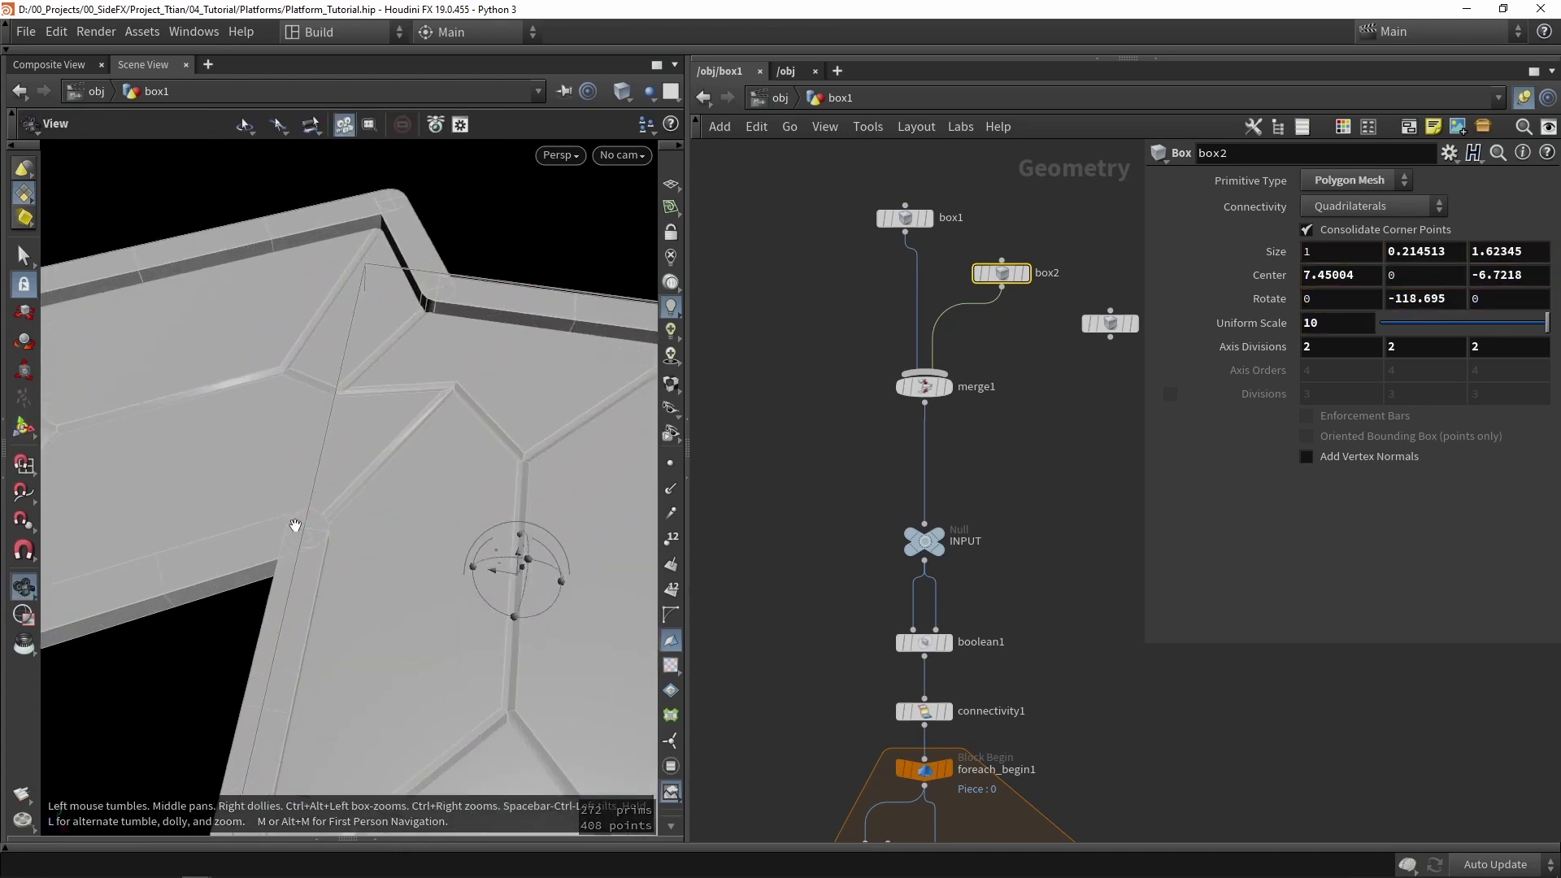
pyautogui.scroll(-3, 549, 414)
# - Move box2's center to 2.3409, 0, 2.61203 so the bordered platform rebuilds
pyautogui.press('Return')
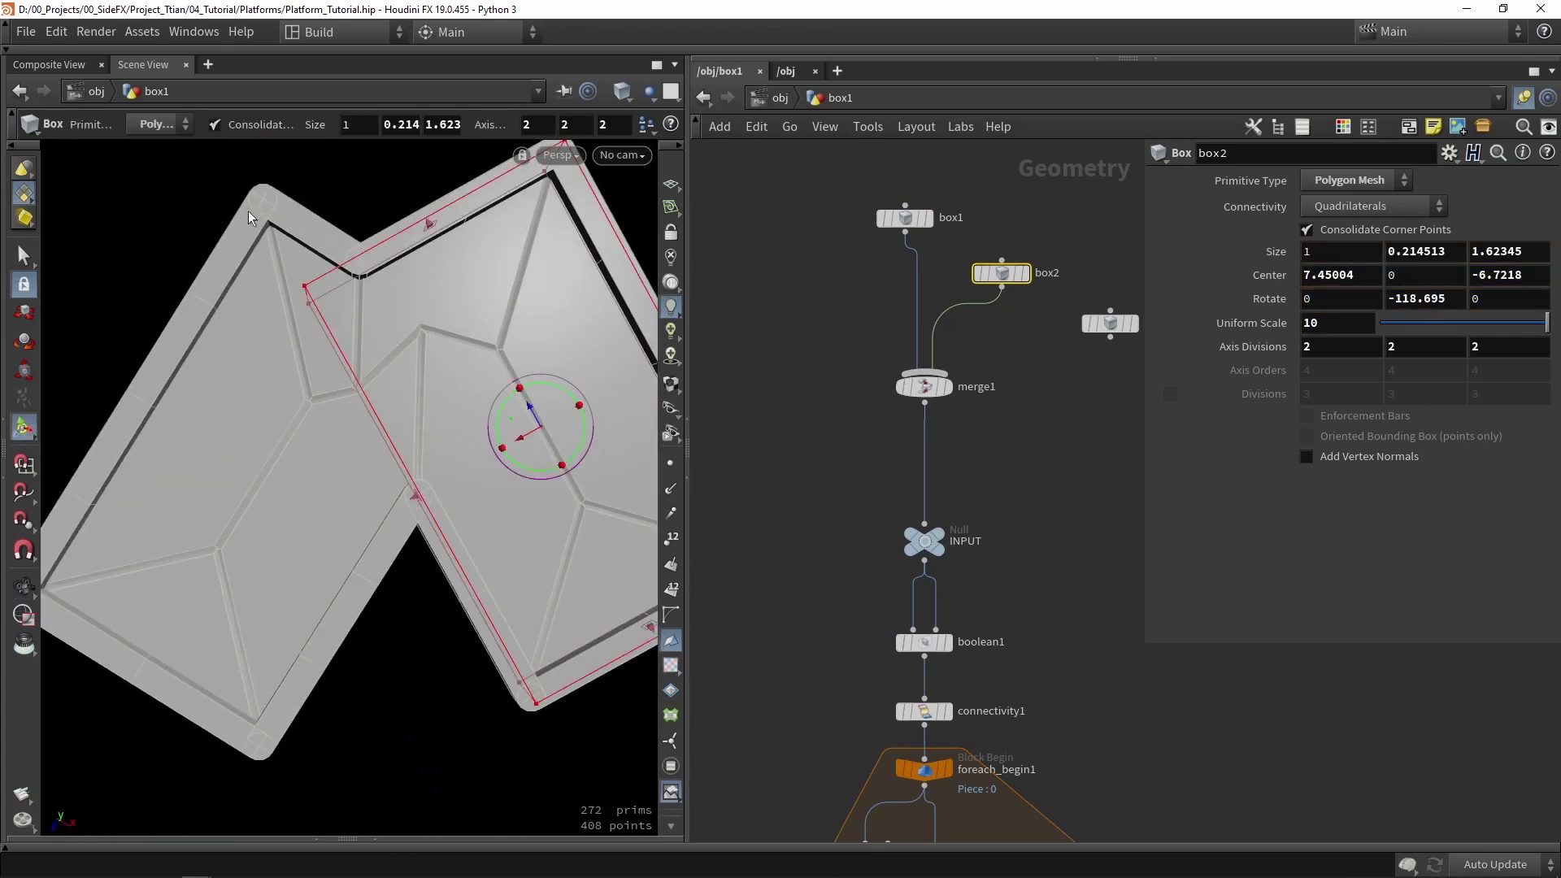
pyautogui.keyDown('alt'); pyautogui.moveTo(247, 207); pyautogui.dragTo(401, 349); pyautogui.keyUp('alt')
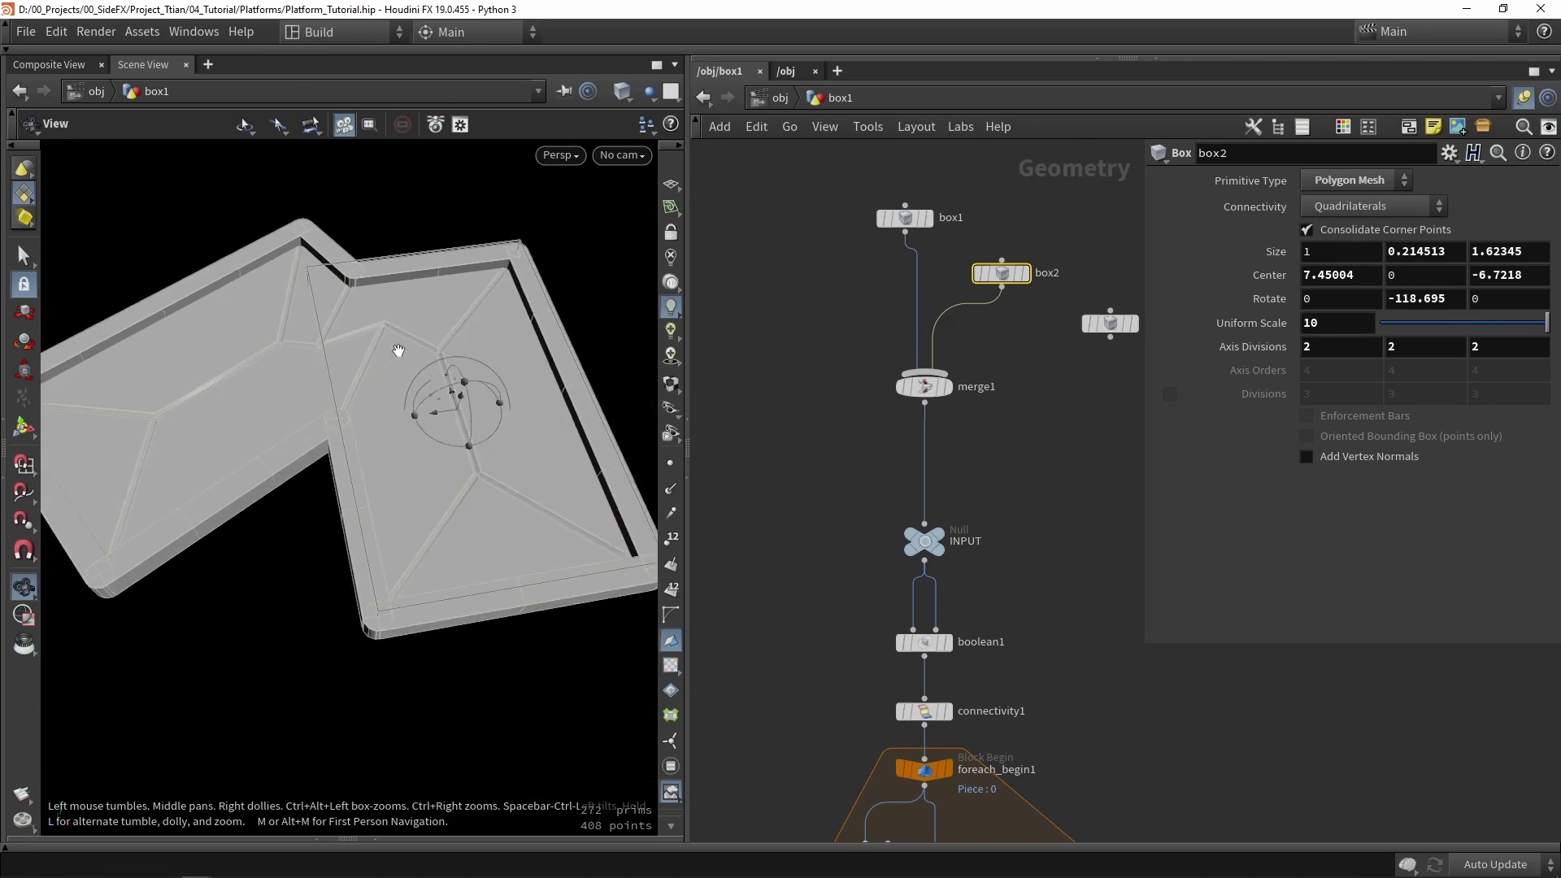
pyautogui.moveTo(439, 417); pyautogui.dragTo(192, 374)
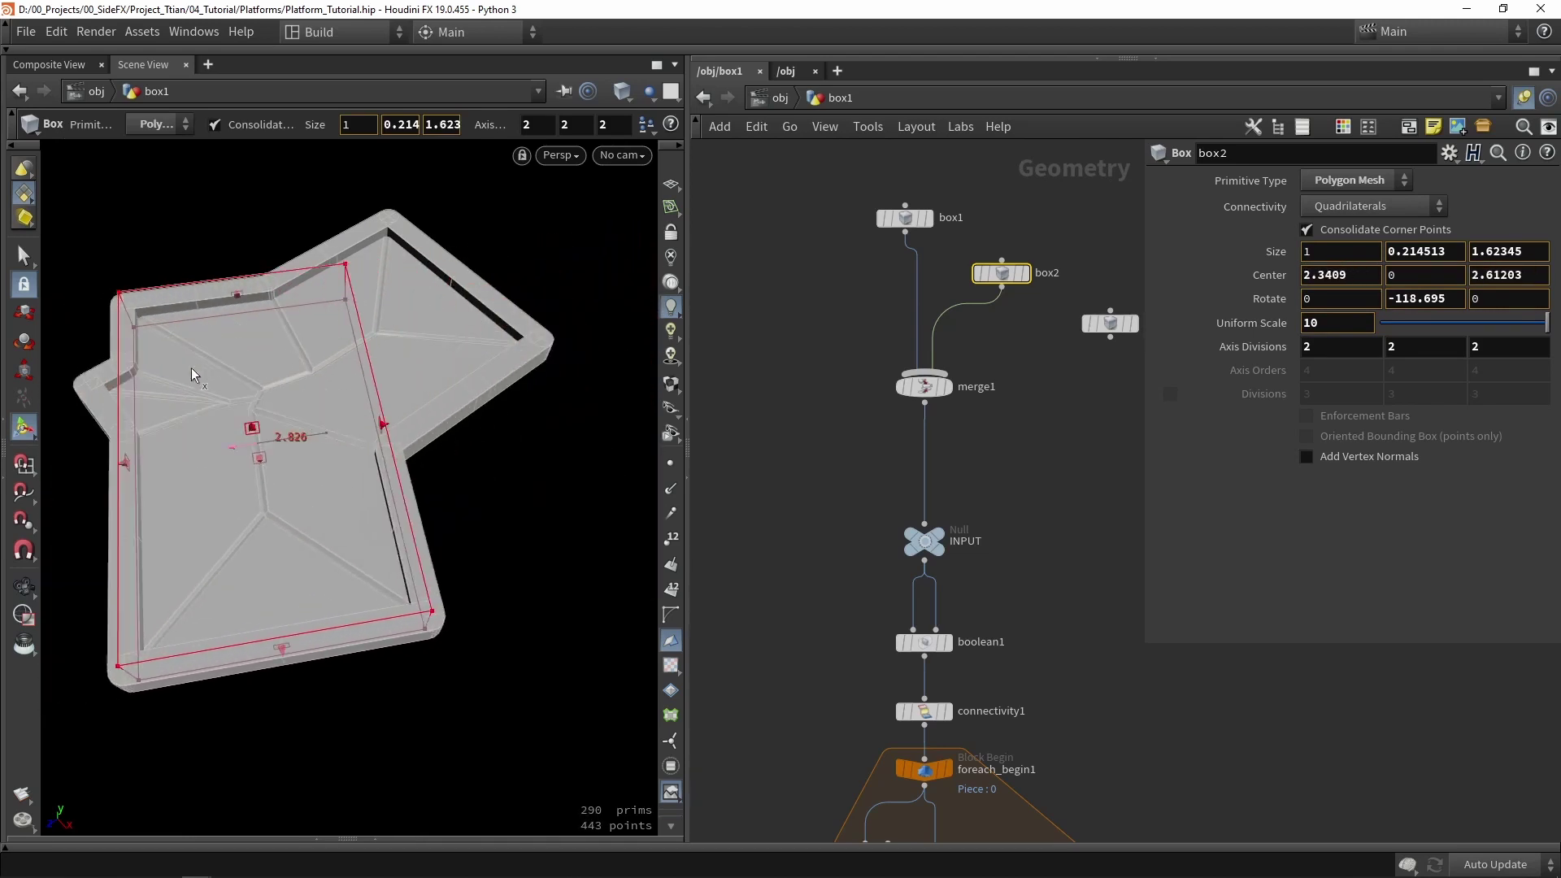